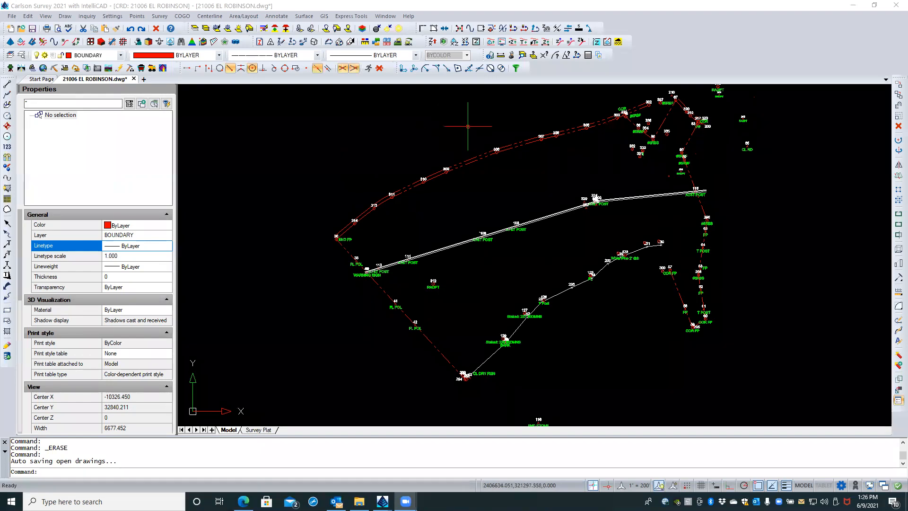
- Measure the overall east-west and north-south extents of the survey linework in model space
click(501, 57)
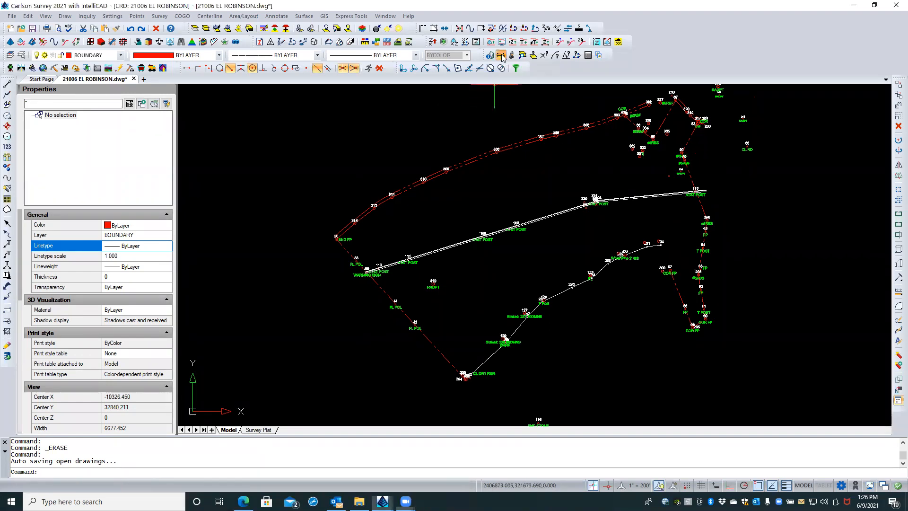
click(318, 240)
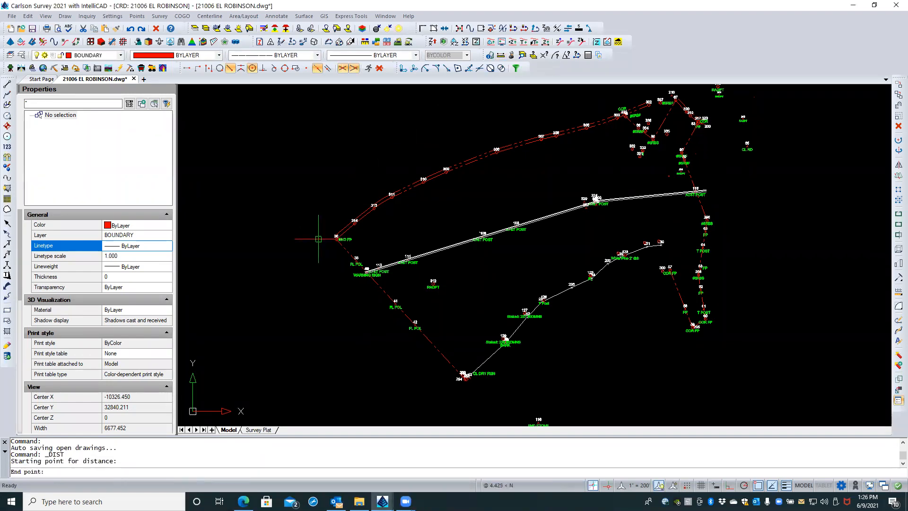
click(728, 226)
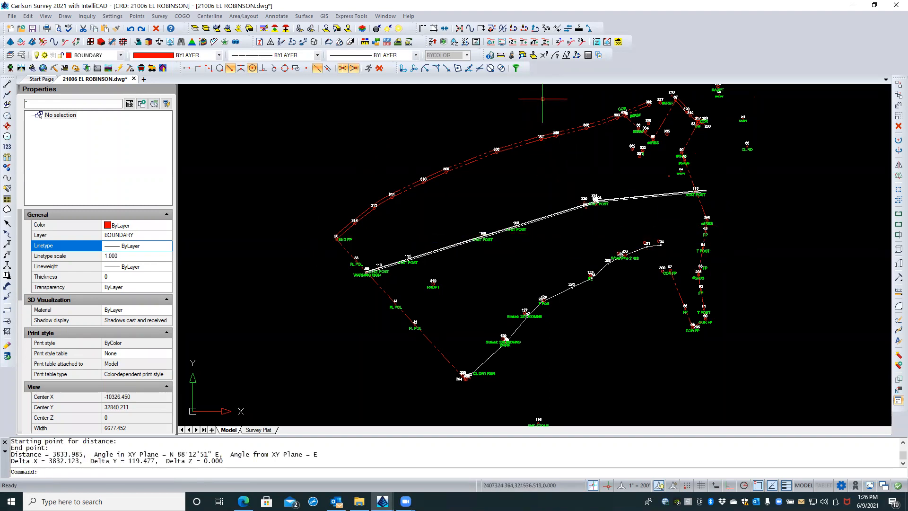
key(Return)
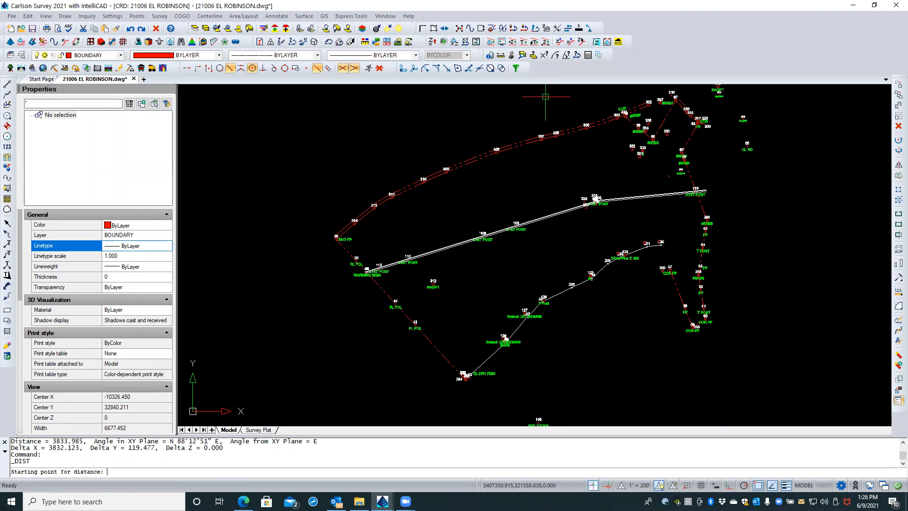
click(545, 98)
click(543, 398)
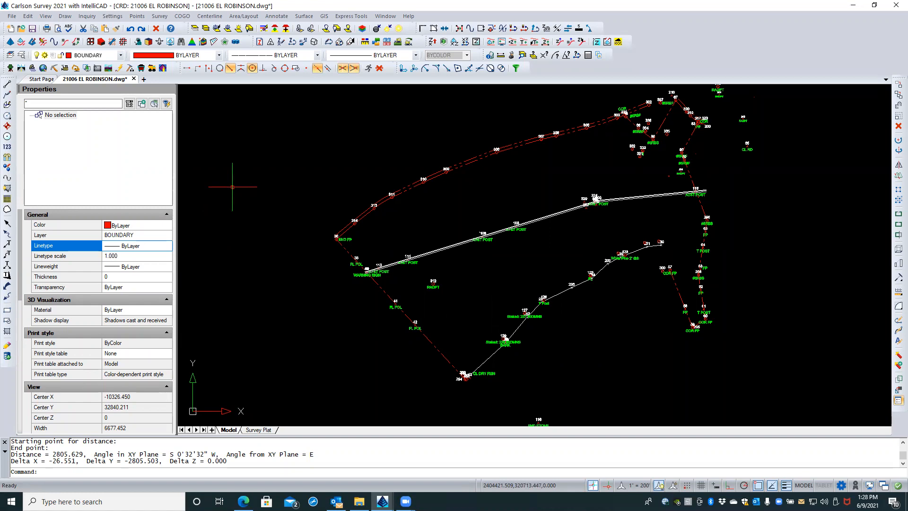
- Check the Survey Plat layout's printer and sheet size in its page setup, and return to model space
right_click(260, 432)
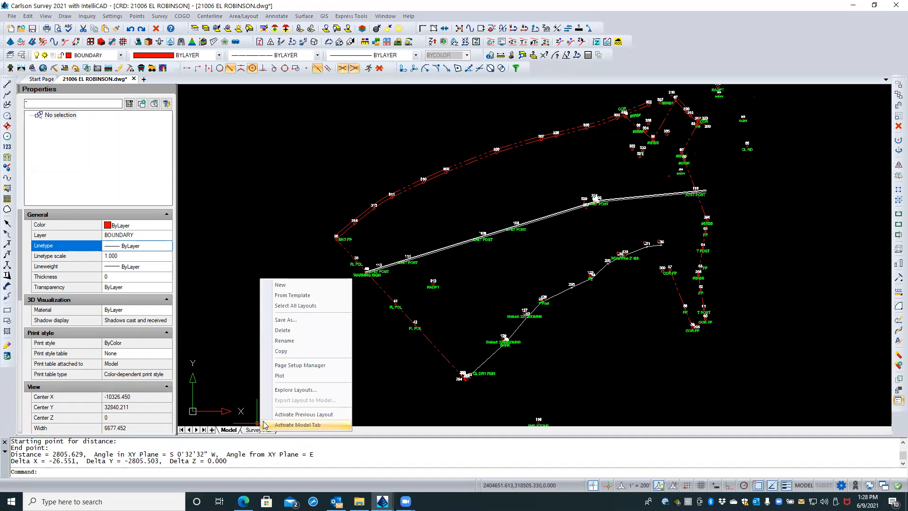
click(303, 366)
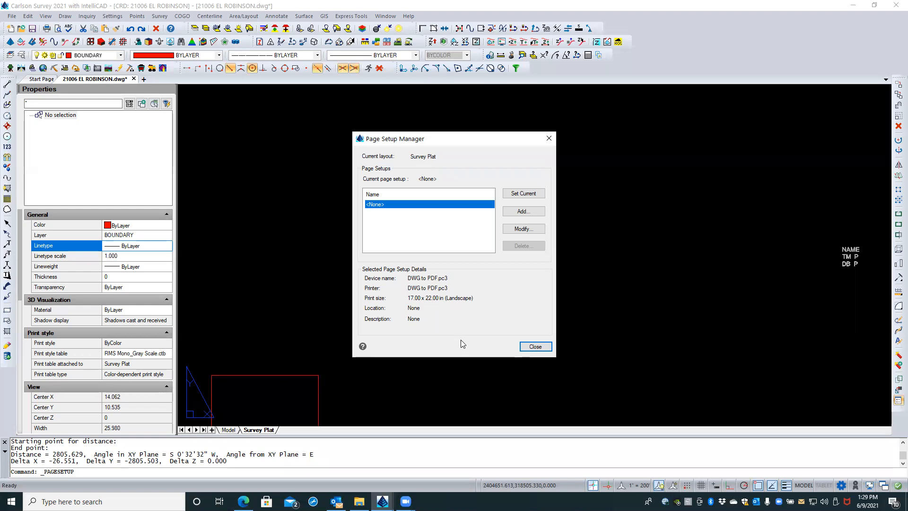
click(539, 350)
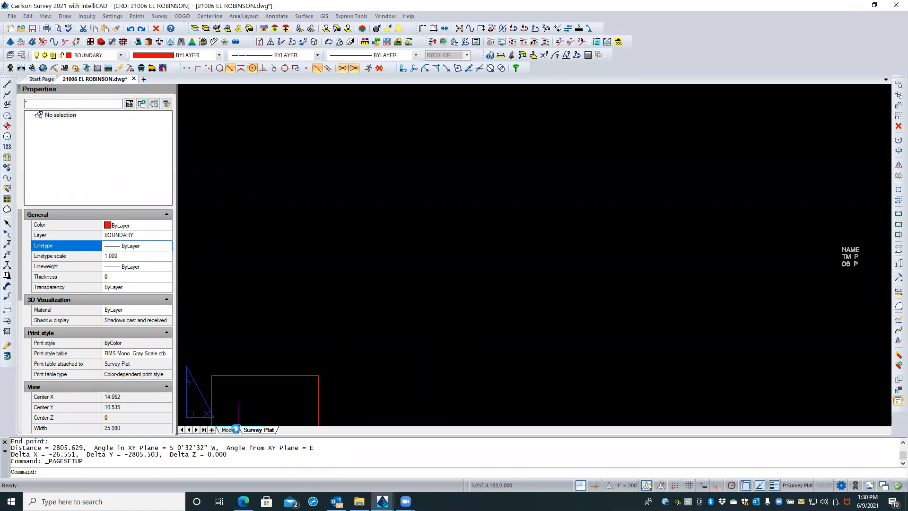
click(229, 430)
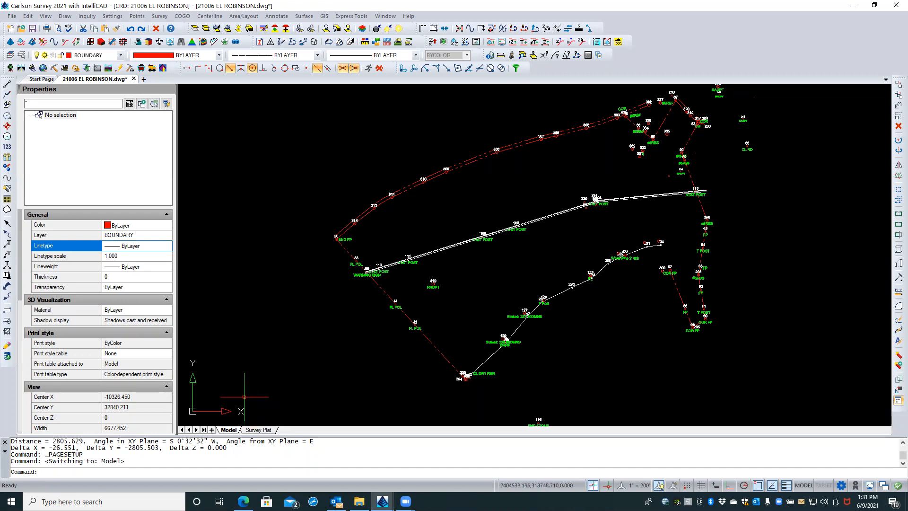
- Draw a 4400 by 3400 rectangle around the survey, starting from a corner southwest of the linework
click(7, 312)
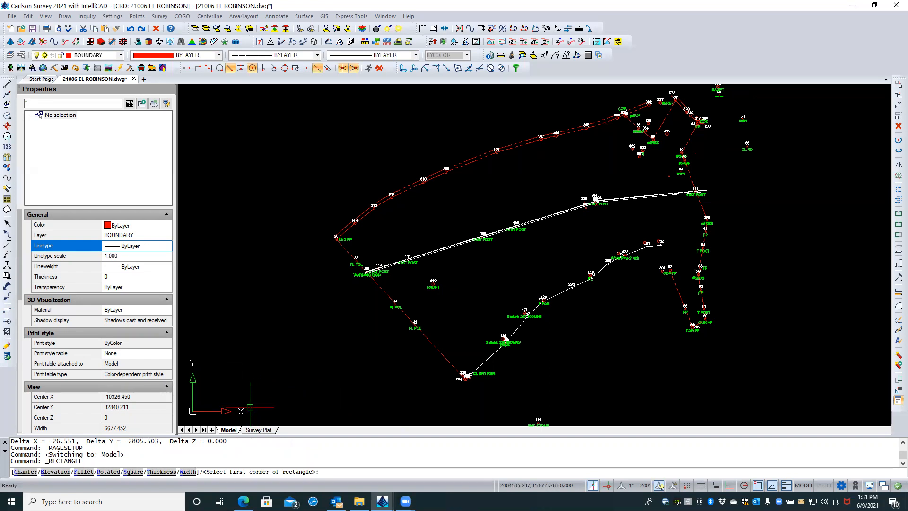
click(255, 400)
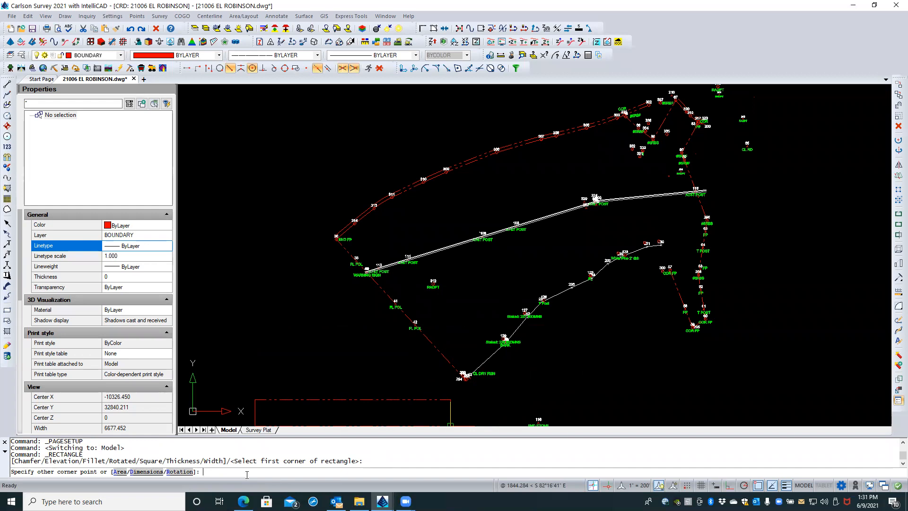
text(@)
text(4400)
text(3400)
key(Return)
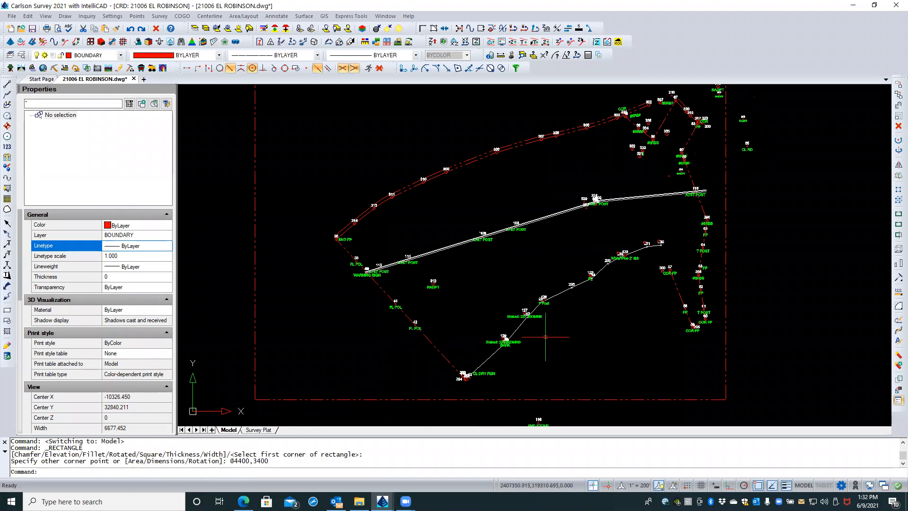
- Move the rectangle about 600 units east and 330 units south to frame the survey linework, and erase it
scroll(537, 336, down, 1)
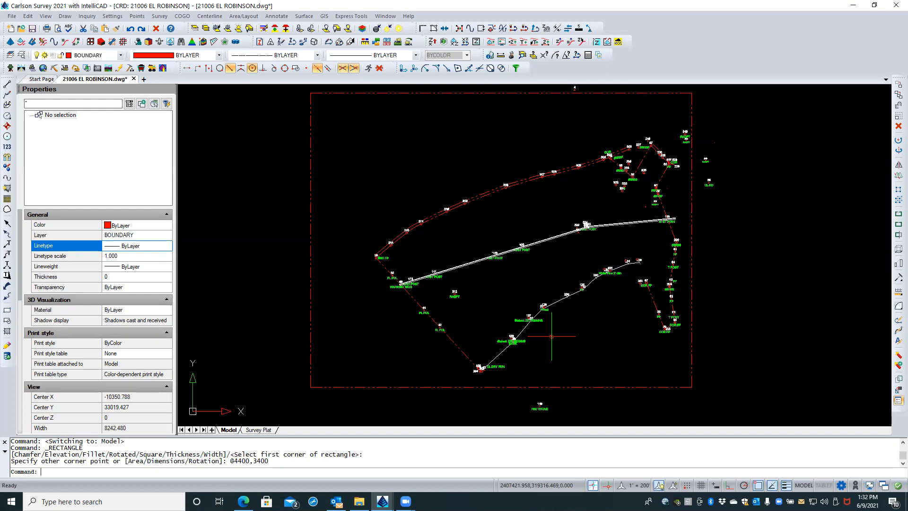
click(565, 386)
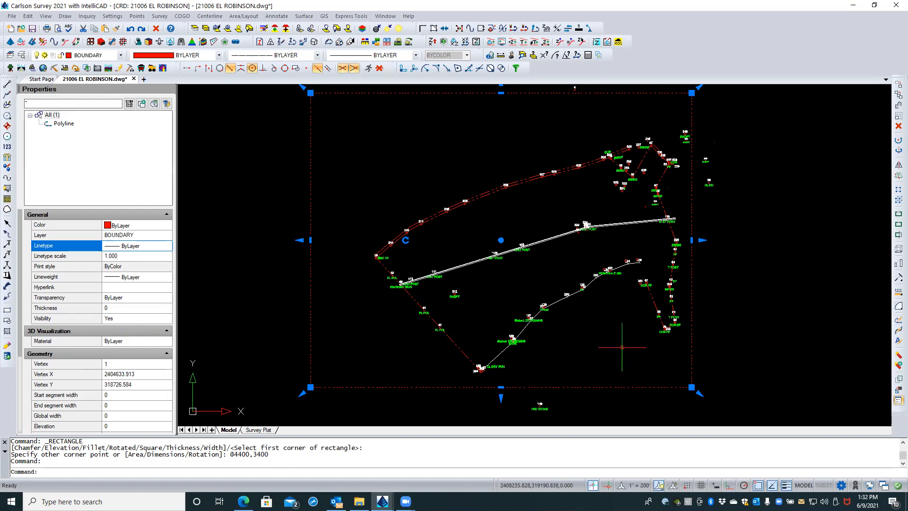
click(501, 240)
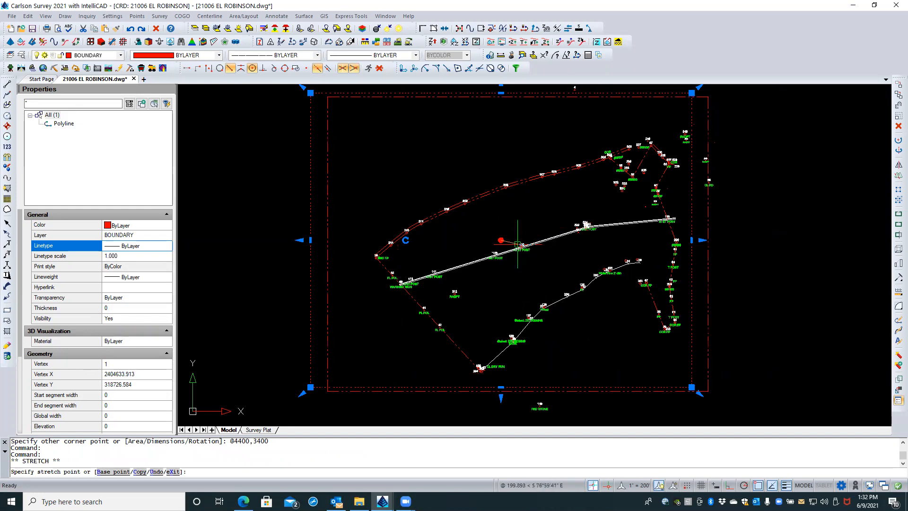
click(380, 70)
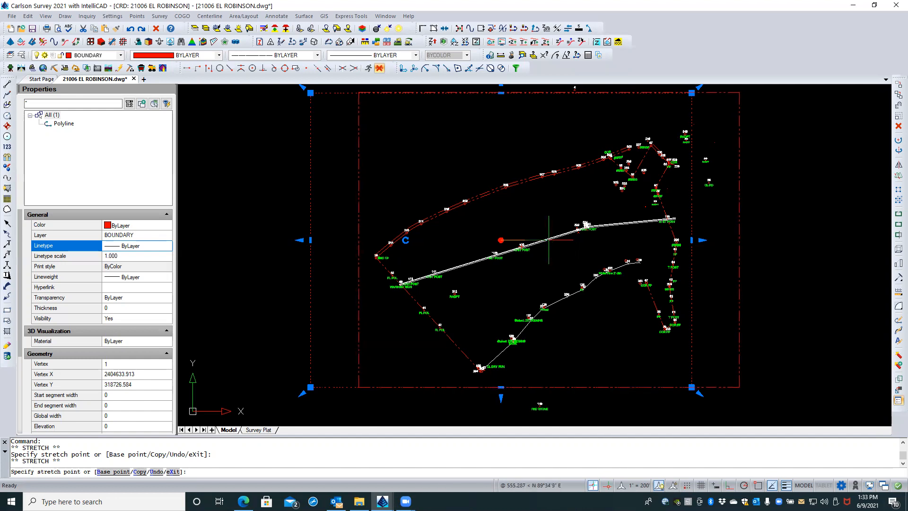
click(548, 240)
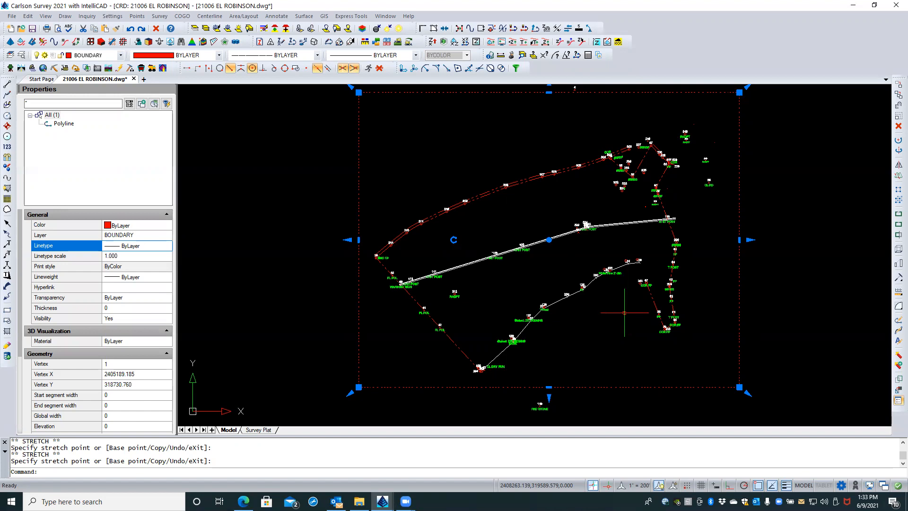
click(549, 240)
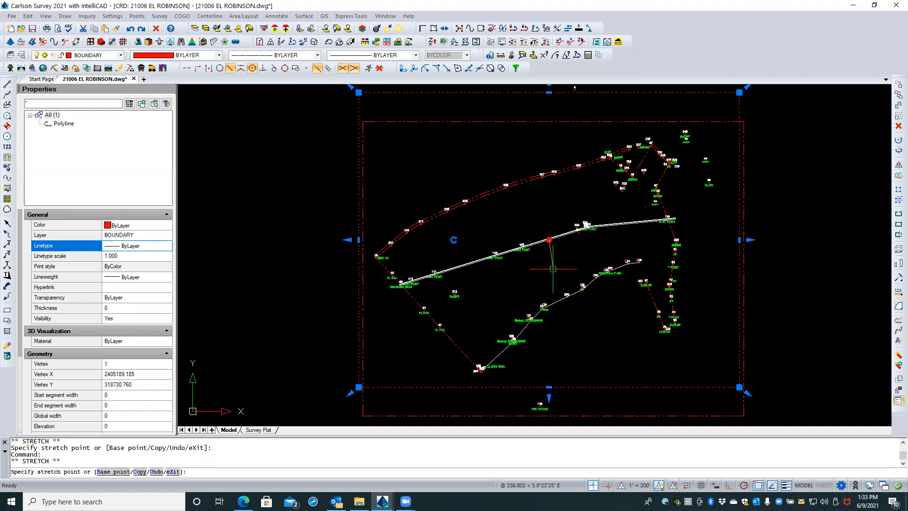
click(553, 269)
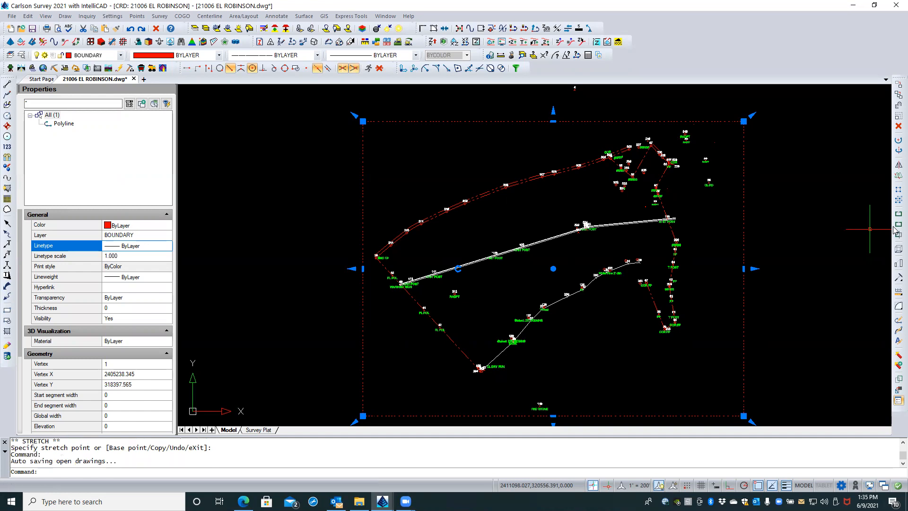
key(Delete)
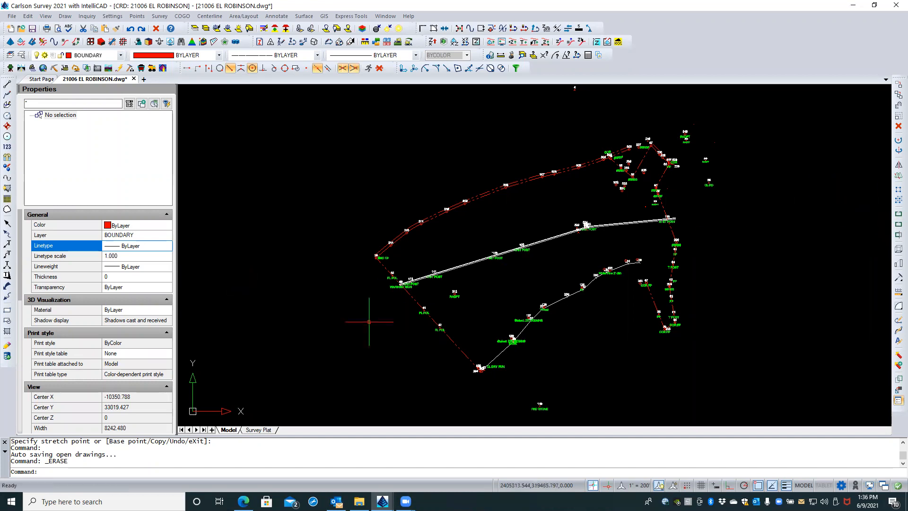
- Switch to the Survey Plat layout and examine the sheet and the notes and legends placed around it
click(259, 430)
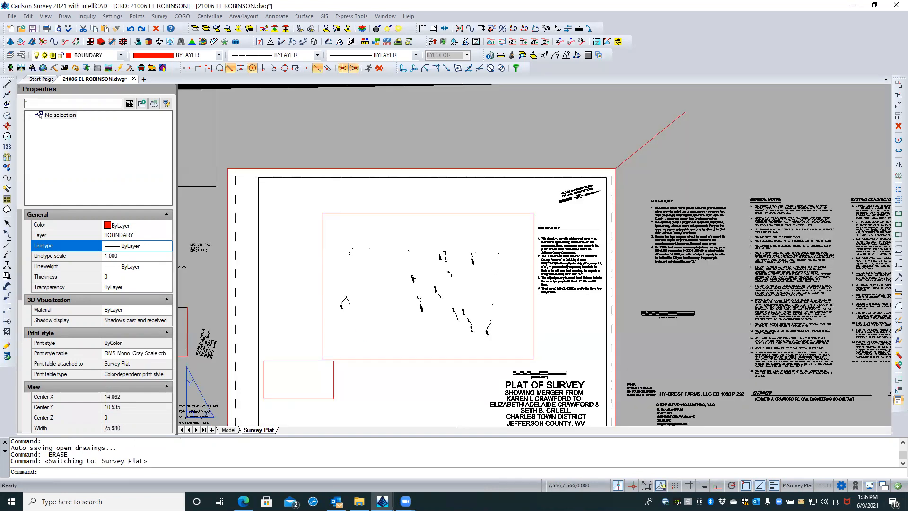
scroll(360, 334, up, 1)
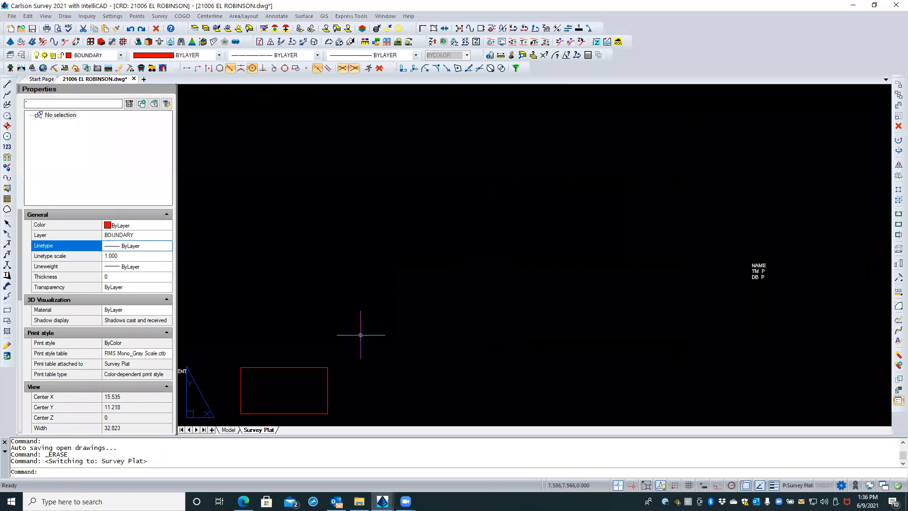
scroll(361, 334, down, 1)
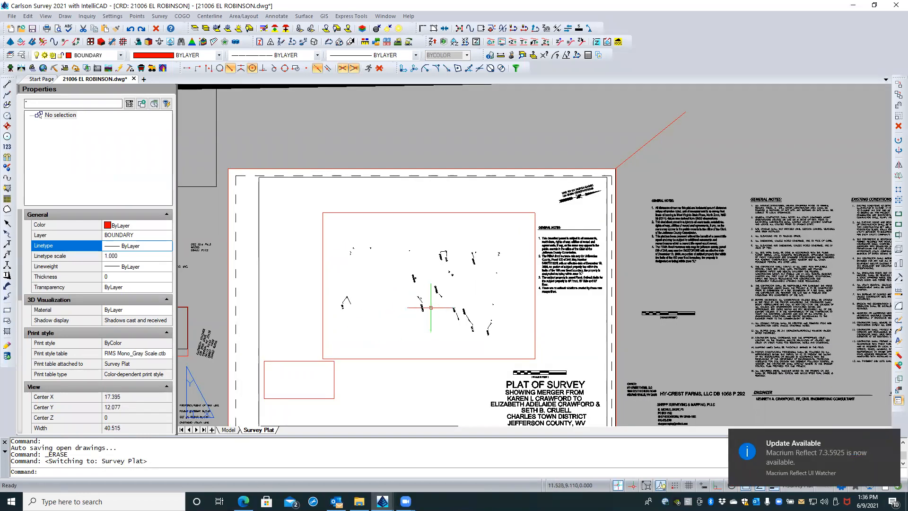
scroll(431, 308, down, 1)
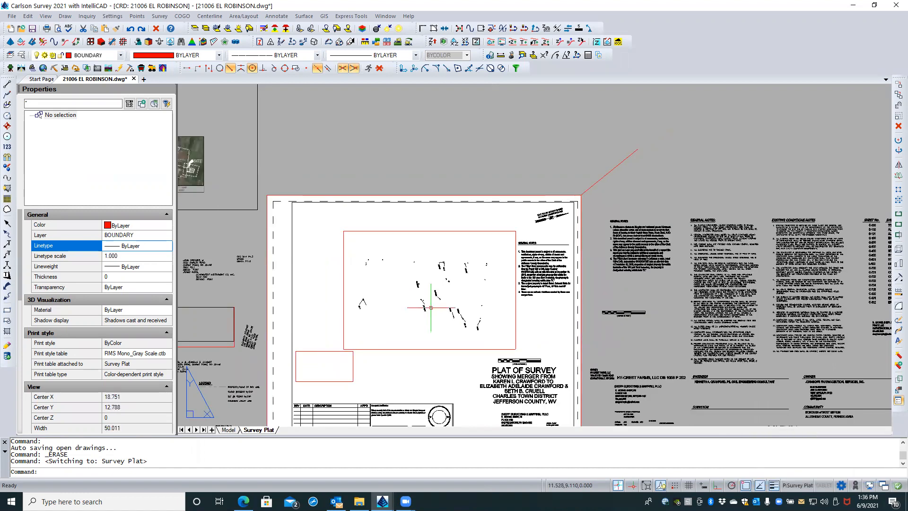
scroll(430, 308, down, 1)
scroll(521, 300, down, 3)
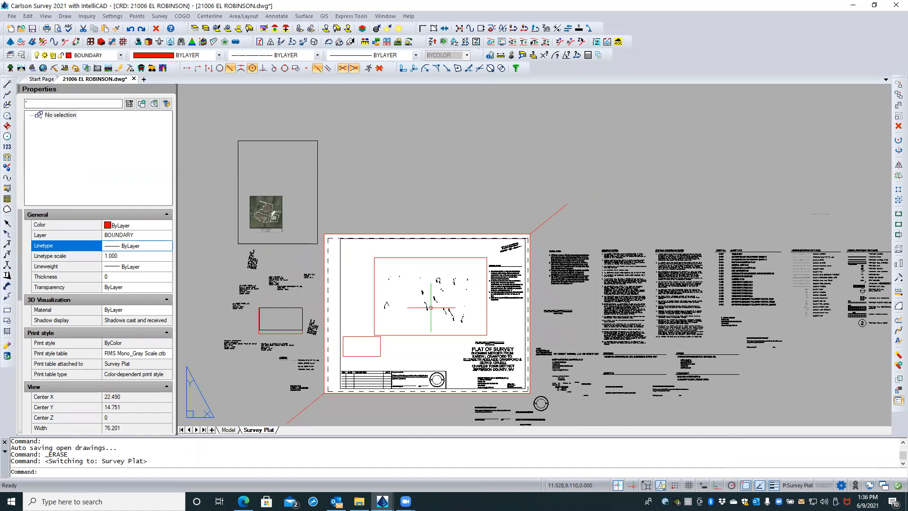
scroll(431, 308, down, 1)
scroll(431, 308, up, 1)
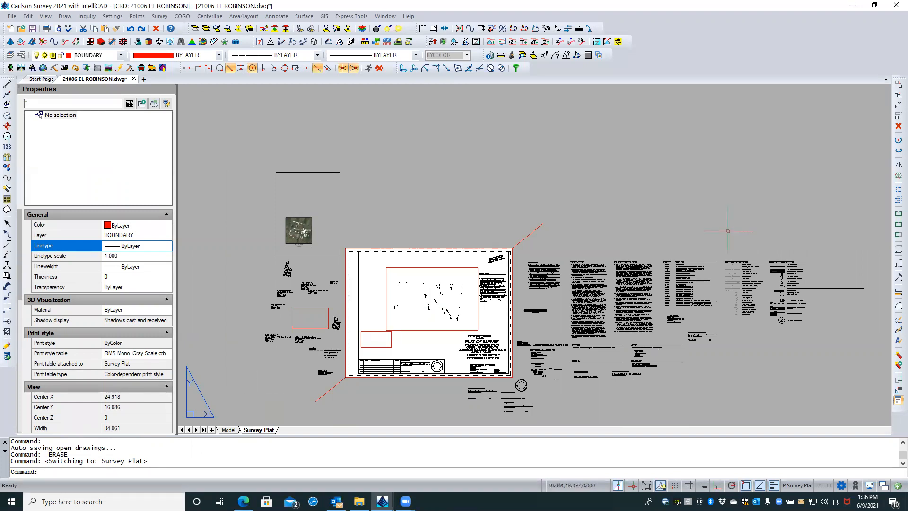
- Inspect the properties of the short dashed polyline above the existing features legend, and clear the selection
scroll(756, 227, up, 6)
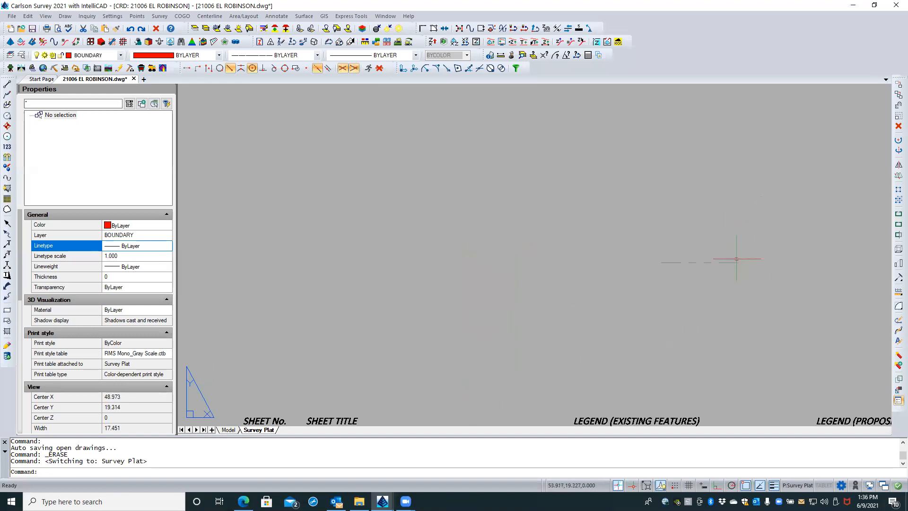
scroll(730, 263, down, 1)
click(729, 263)
scroll(652, 218, down, 5)
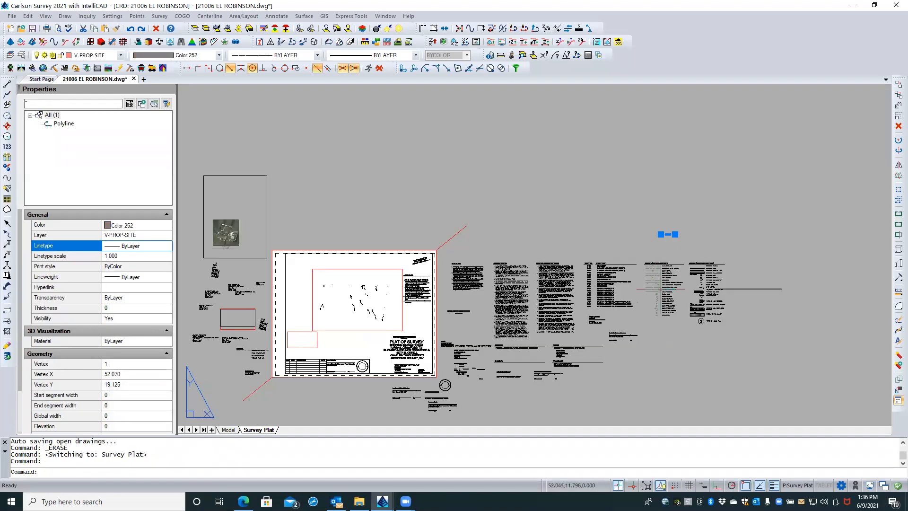
scroll(686, 294, up, 4)
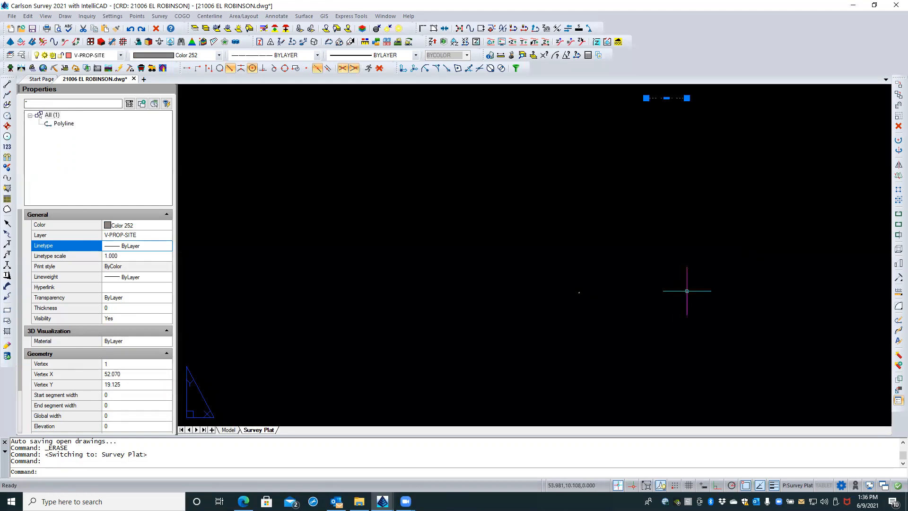
scroll(623, 342, down, 2)
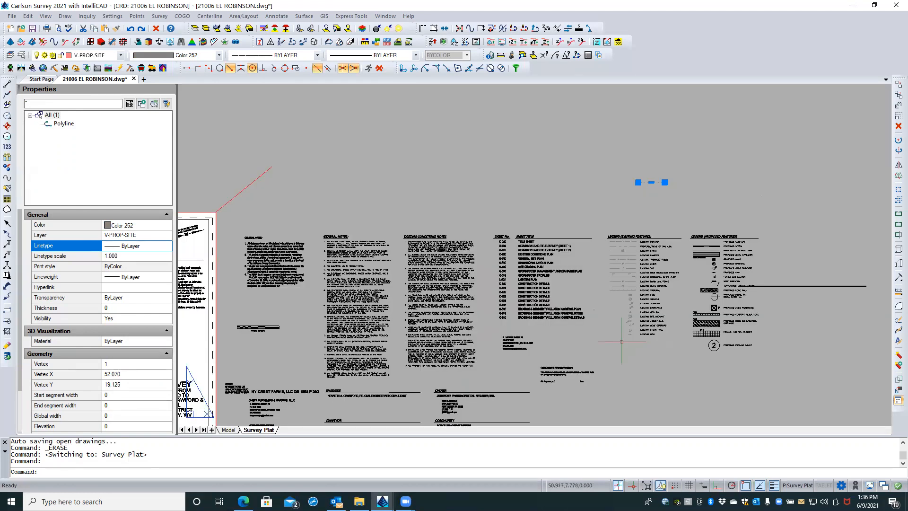
key(Escape)
key(Escape)
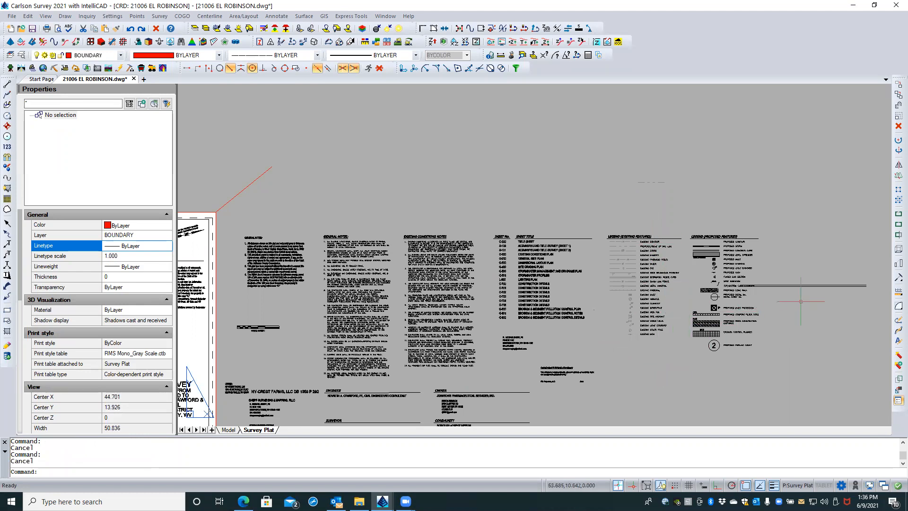
- Inspect the block with the long double line beside the top/bottom curb elevation entry of the proposed features legend, including its block definition
scroll(795, 300, up, 2)
scroll(800, 300, up, 2)
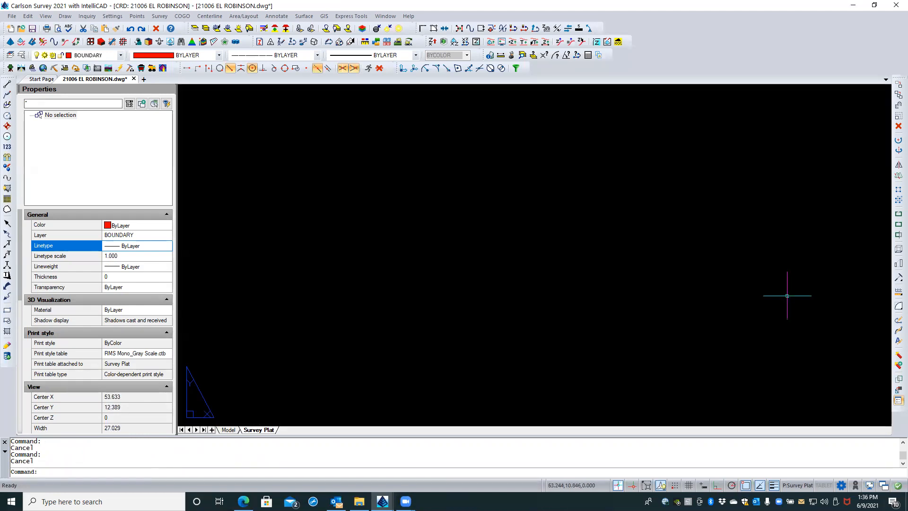
scroll(724, 300, down, 1)
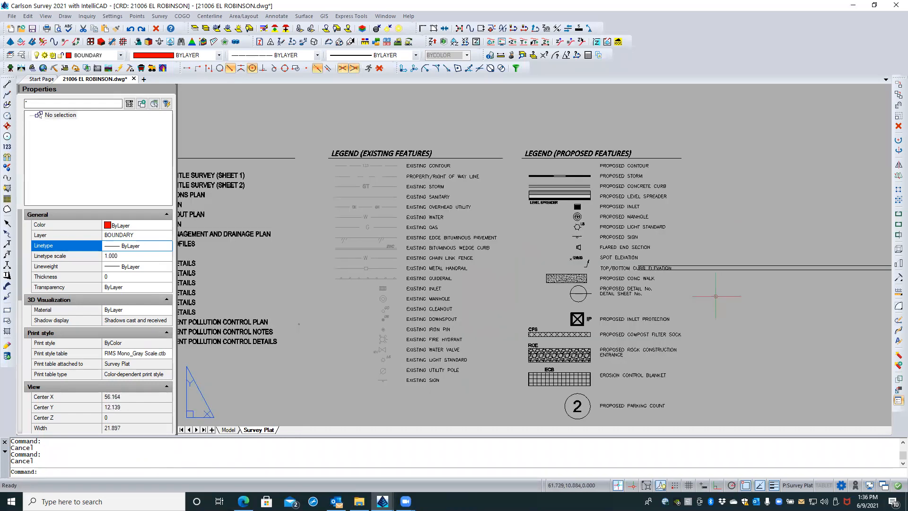
click(688, 268)
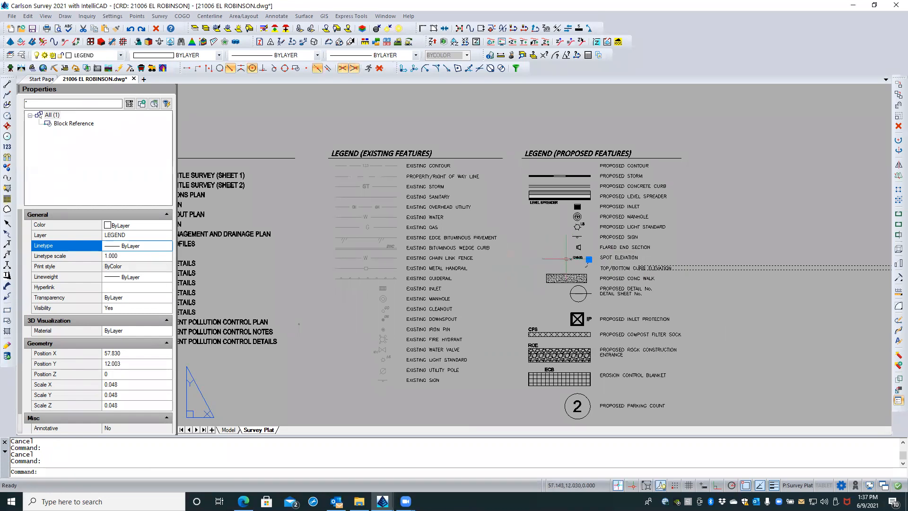
scroll(631, 258, up, 2)
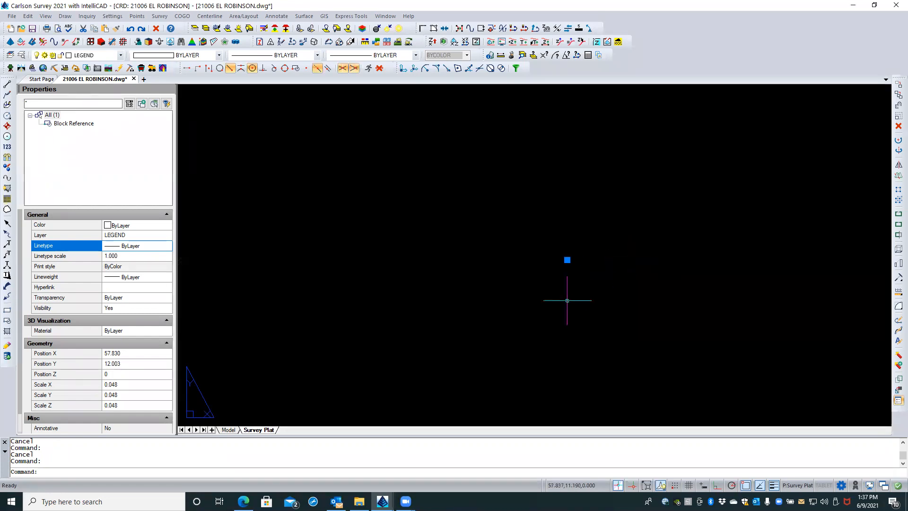
scroll(524, 270, down, 2)
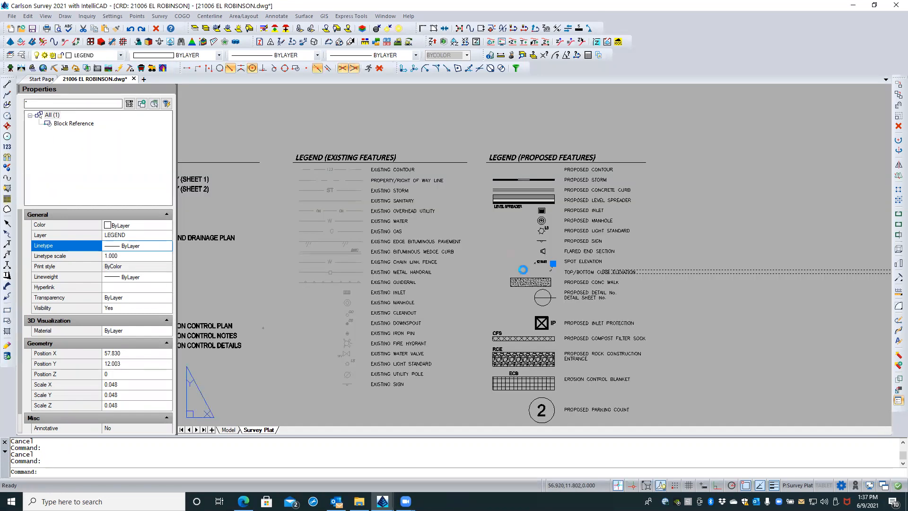
scroll(523, 270, down, 1)
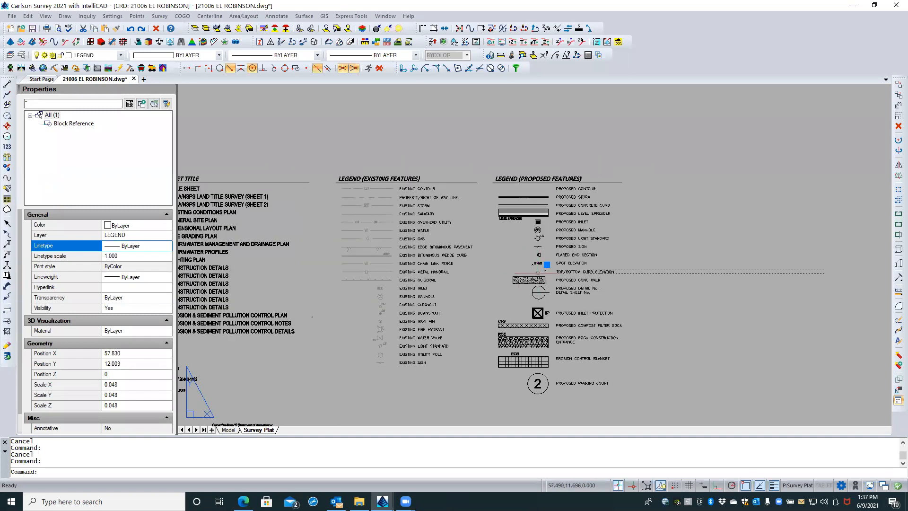
double_click(635, 273)
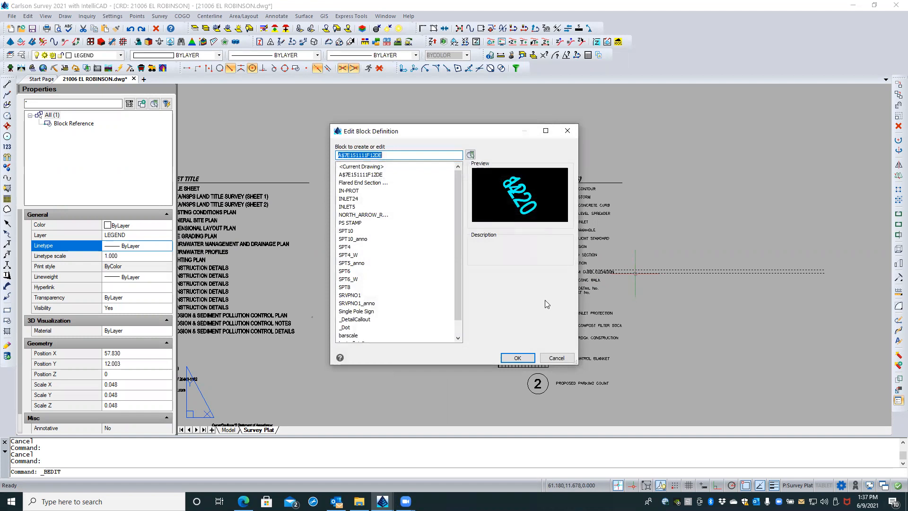
click(556, 356)
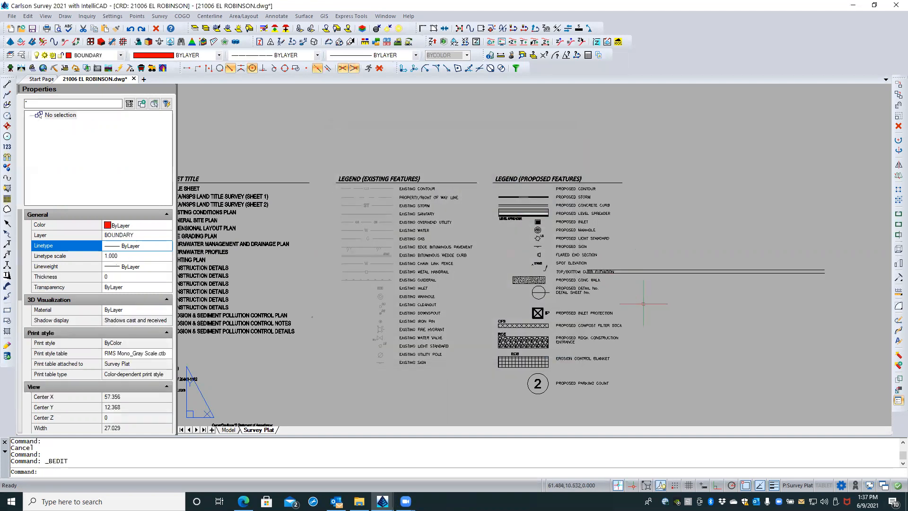
- Delete the block whose long double line runs out from the top/bottom curb elevation entry of the proposed features legend
click(642, 272)
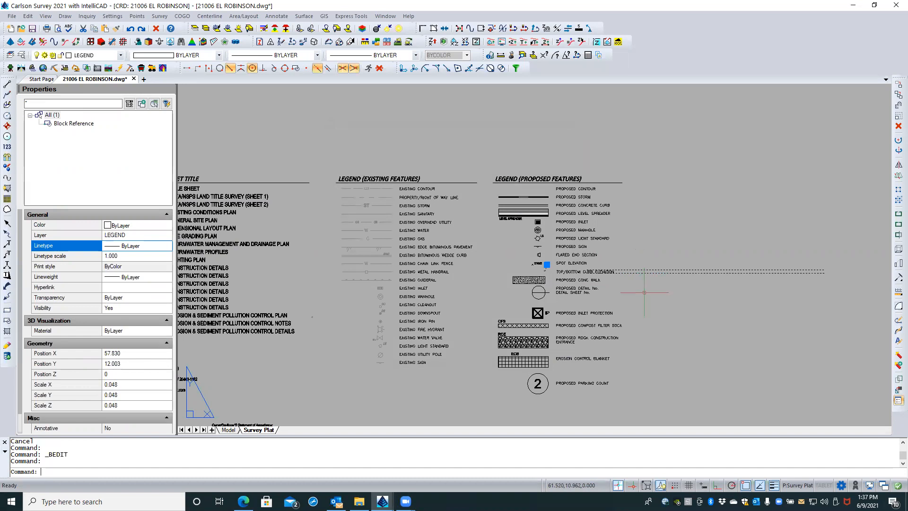
click(158, 28)
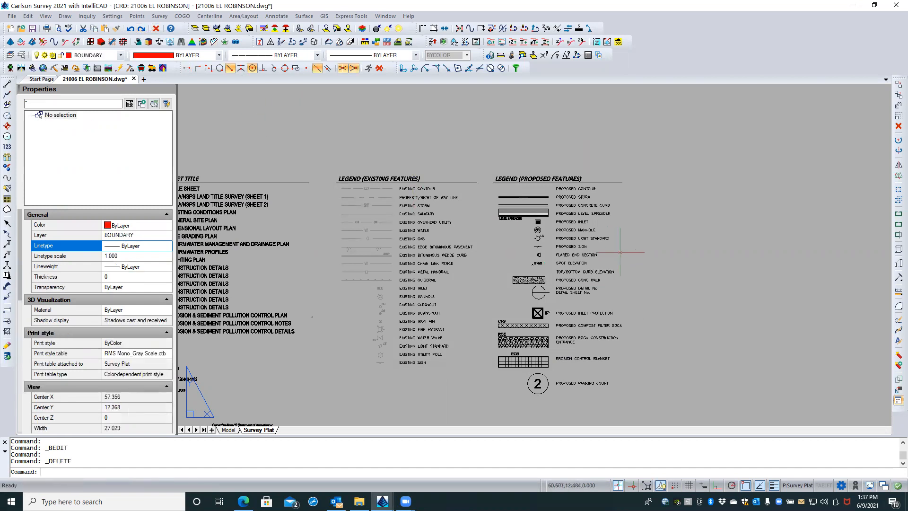
scroll(658, 265, down, 3)
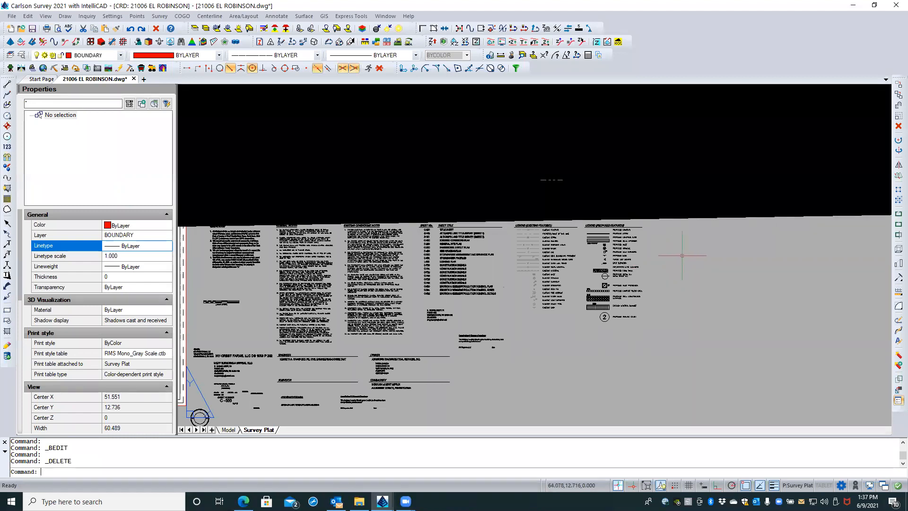
click(690, 254)
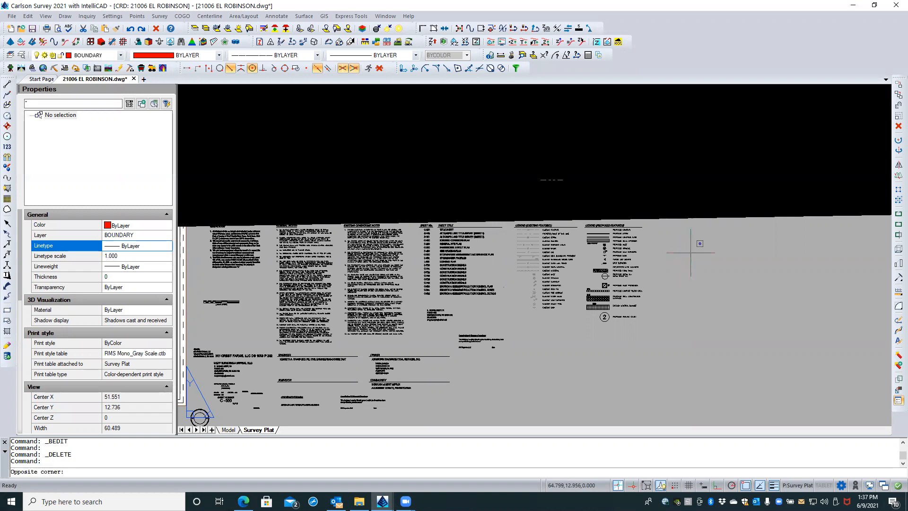
scroll(691, 254, down, 3)
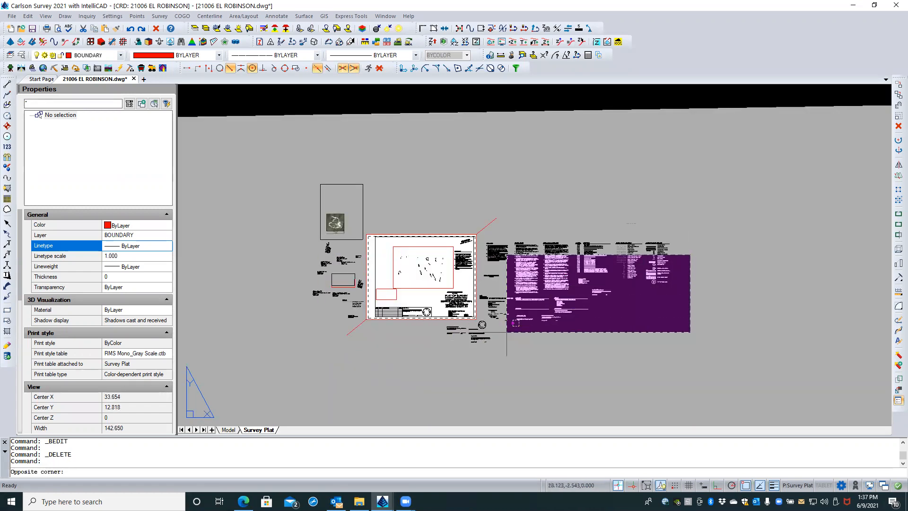
click(701, 270)
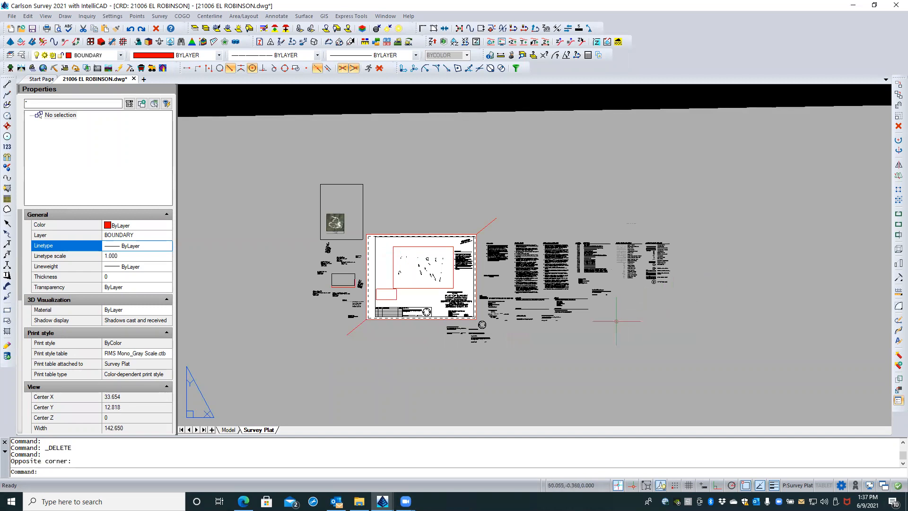
- Regenerate all viewports of the Survey Plat layout with the REA command, repeating it closer in on the sheet
scroll(423, 343, up, 4)
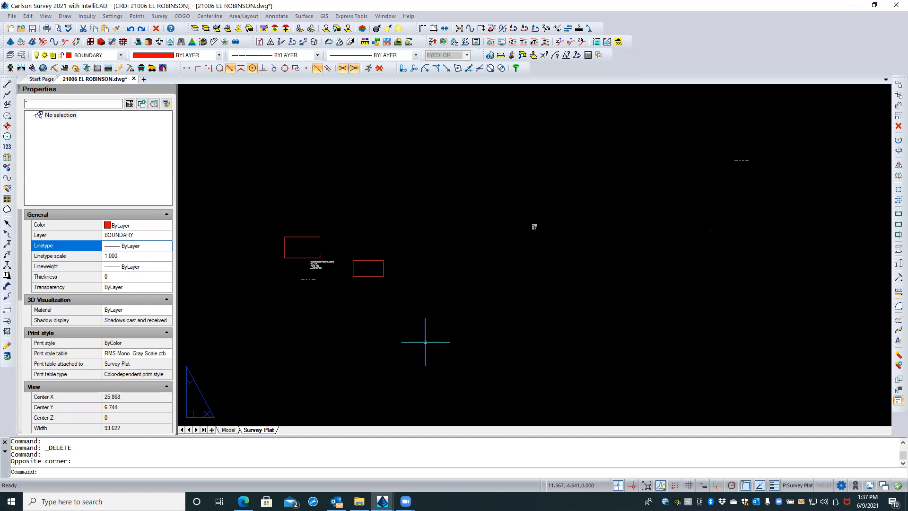
text(rea)
key(Return)
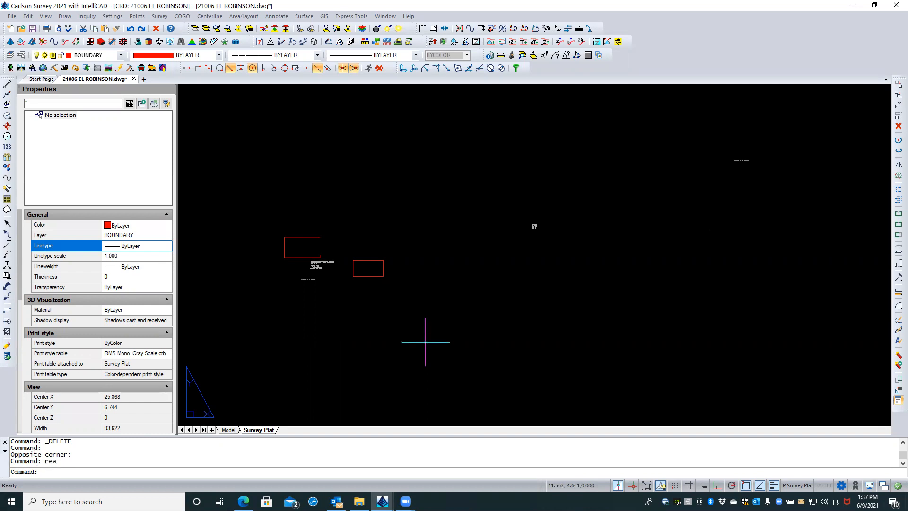
scroll(368, 306, up, 2)
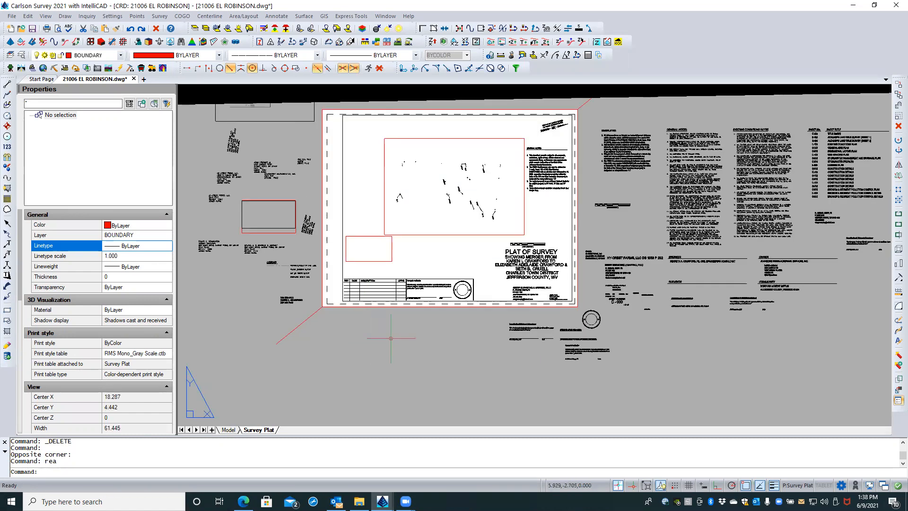
scroll(481, 285, up, 2)
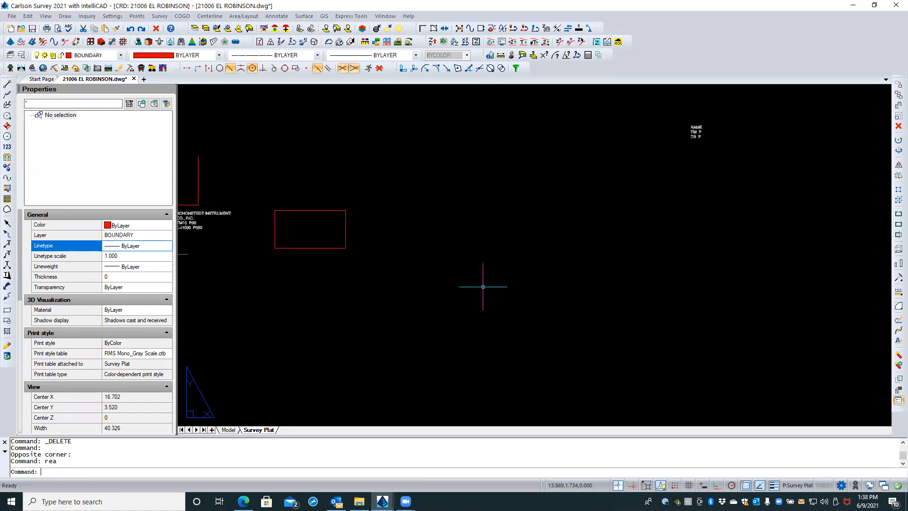
text(rea)
key(Return)
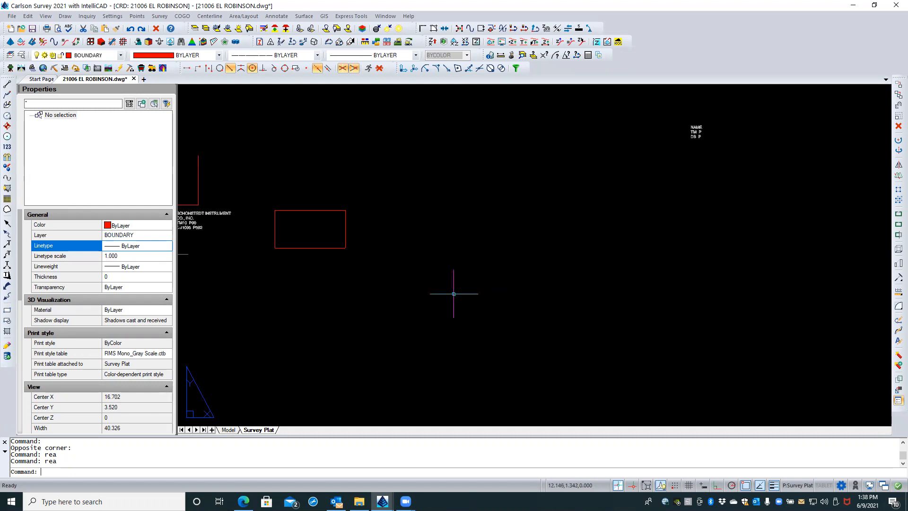
click(694, 128)
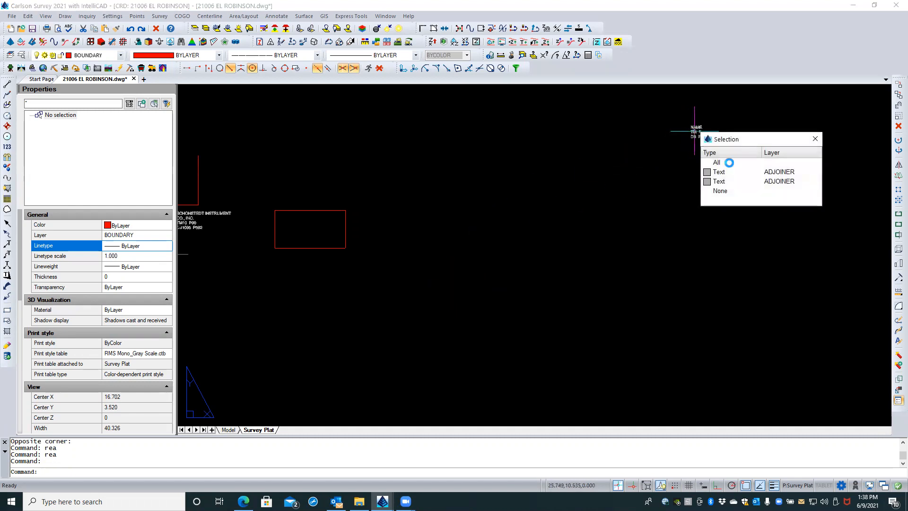
click(741, 173)
key(Escape)
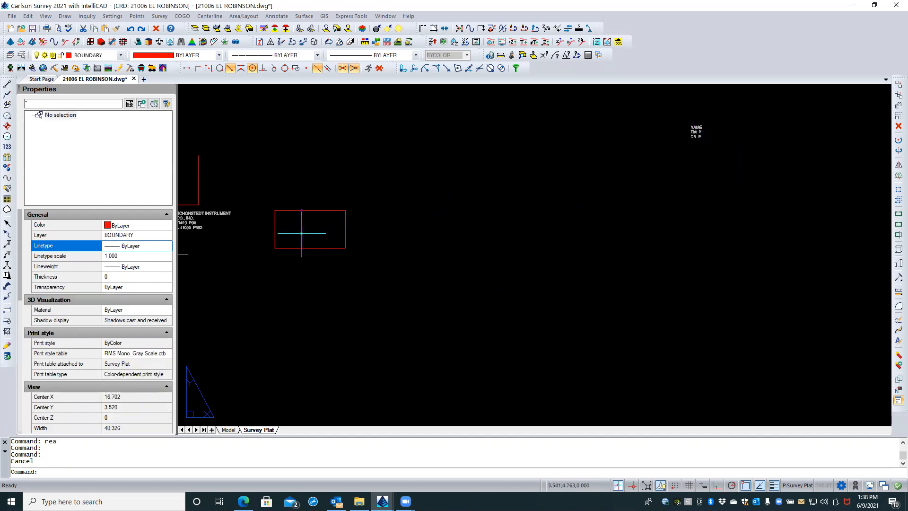
- Regenerate all viewports again with REA while zoomed in on the main survey viewport of the plat
scroll(301, 233, up, 2)
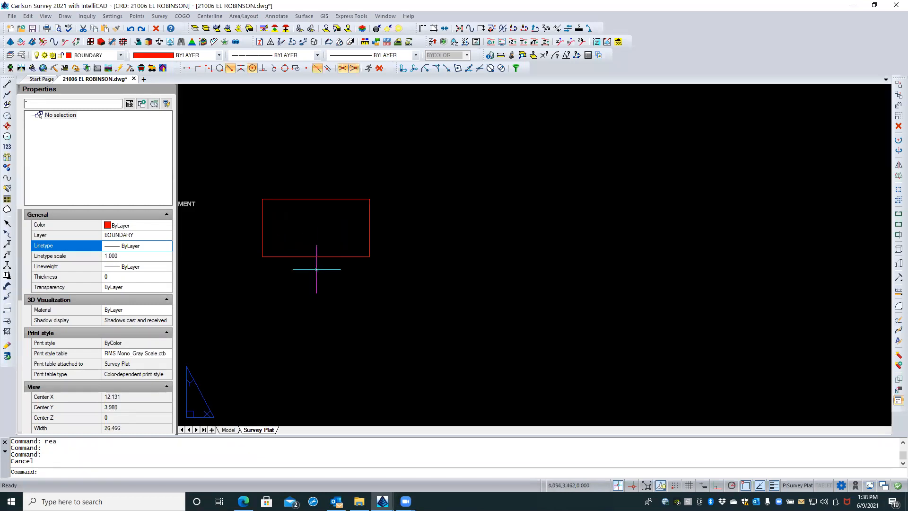
scroll(316, 272, down, 1)
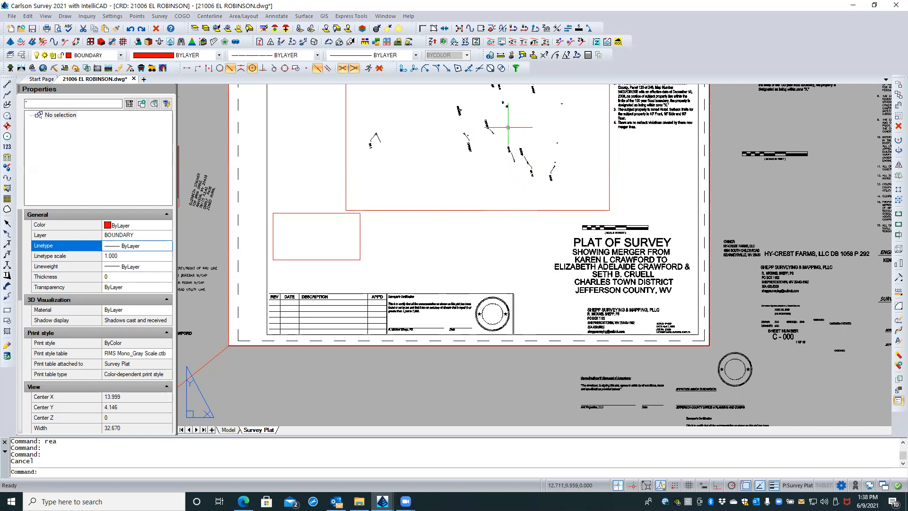
scroll(542, 151, up, 5)
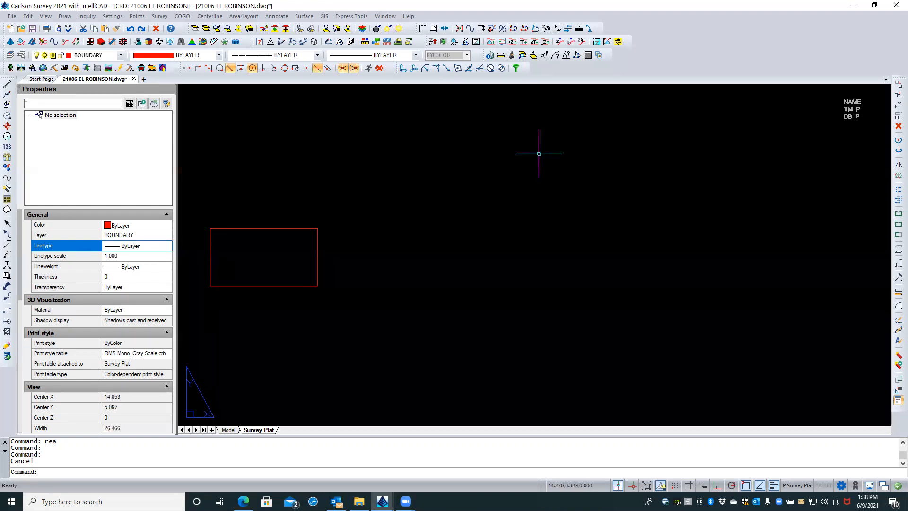
middle_drag(534, 166, 513, 188)
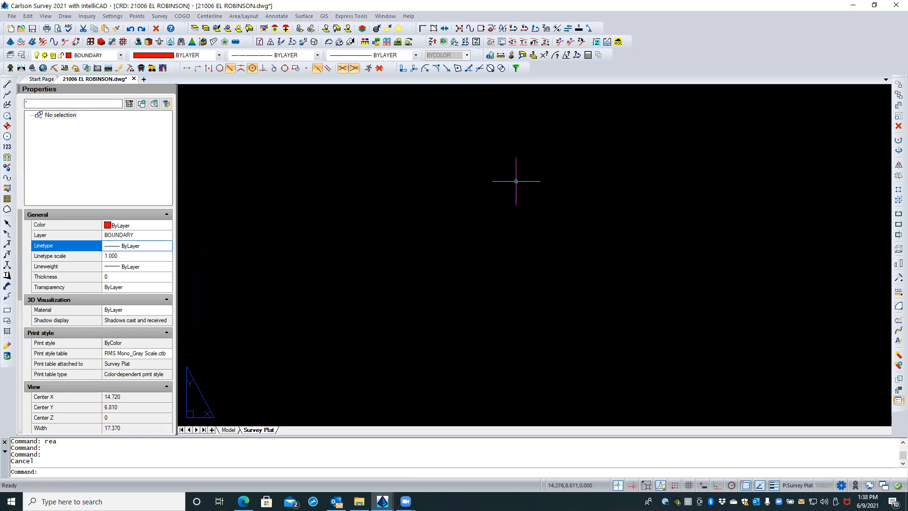
text(REA)
key(Return)
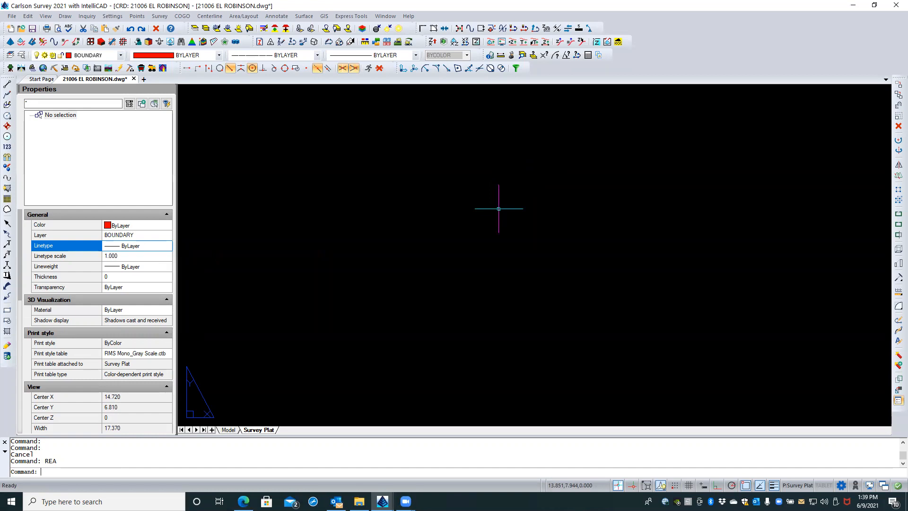
- Examine the whole Survey Plat sheet together with the details, notes and legends placed around it
scroll(499, 209, down, 2)
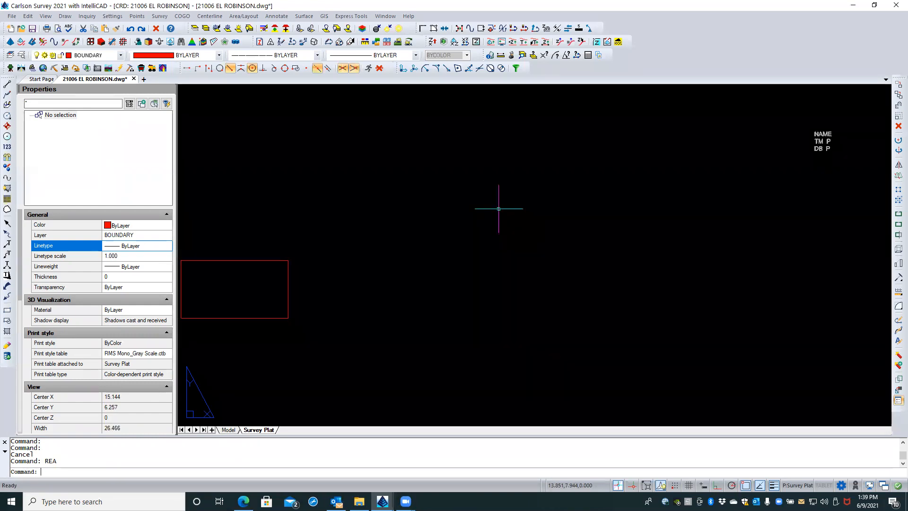
scroll(499, 209, down, 3)
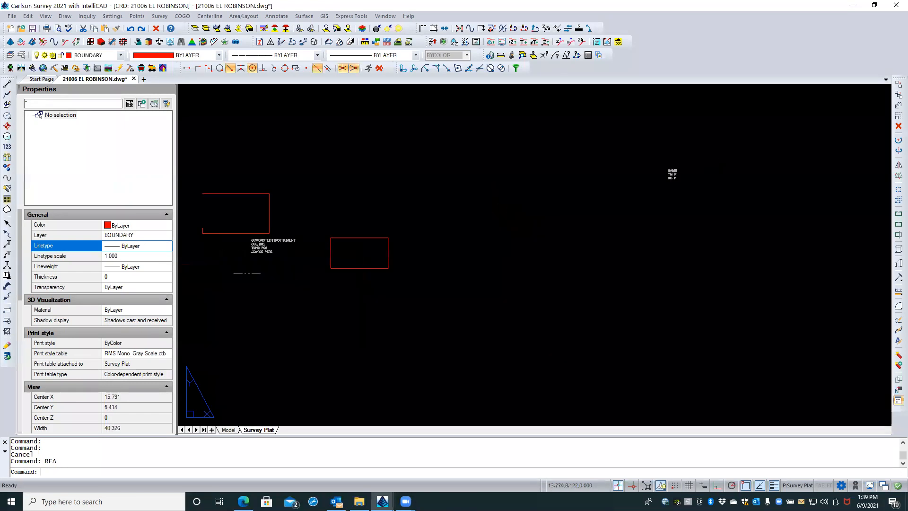
scroll(499, 208, down, 3)
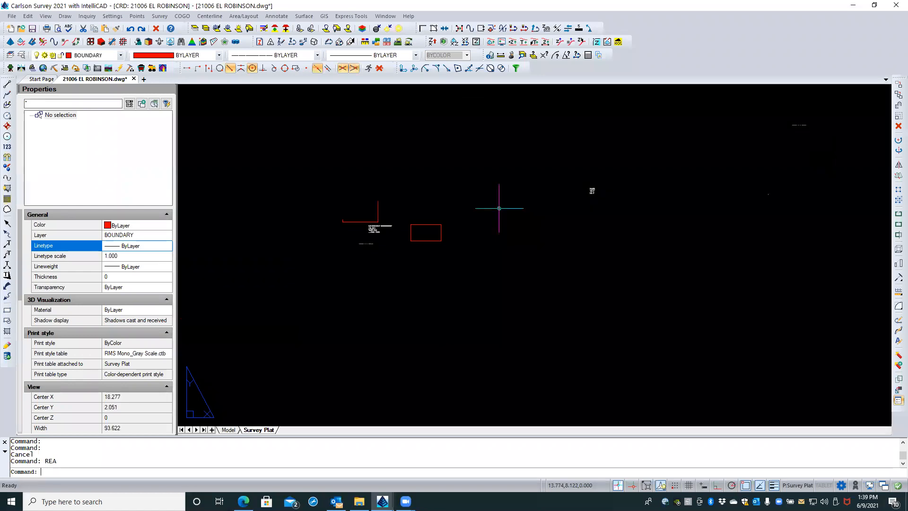
scroll(499, 208, down, 2)
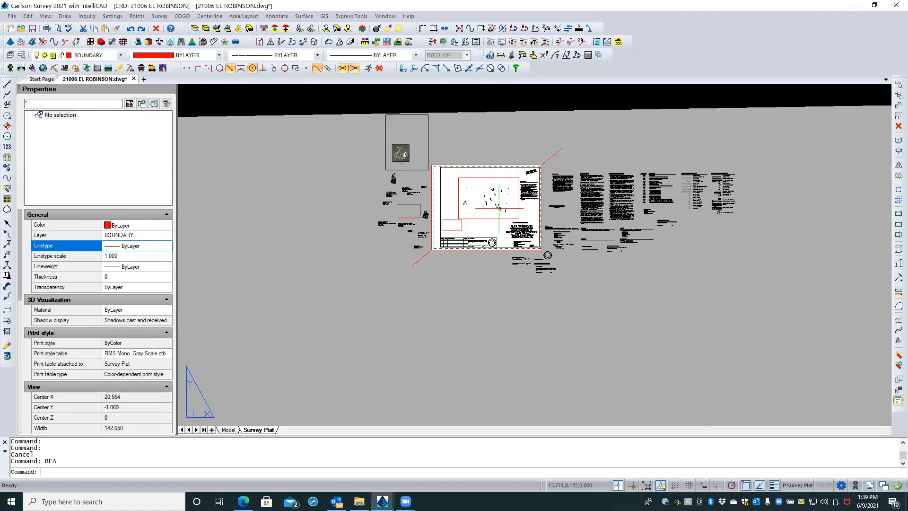
key(Escape)
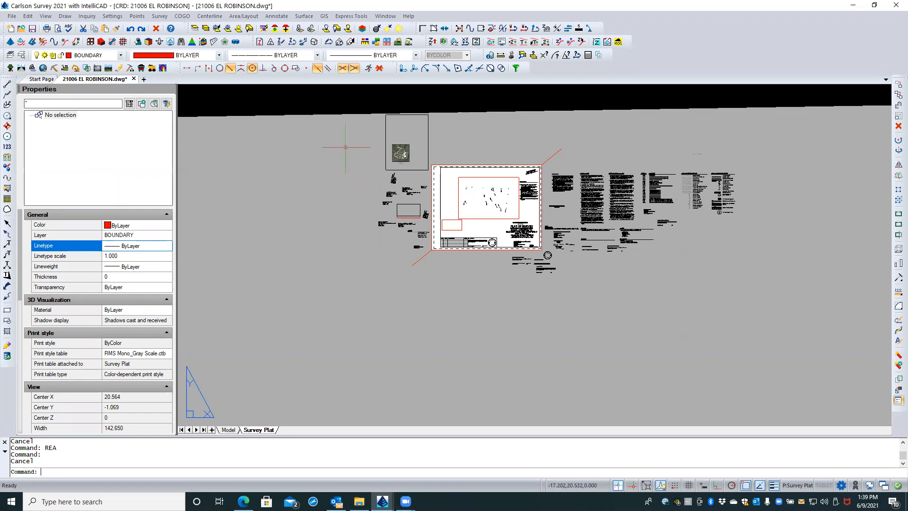
click(334, 112)
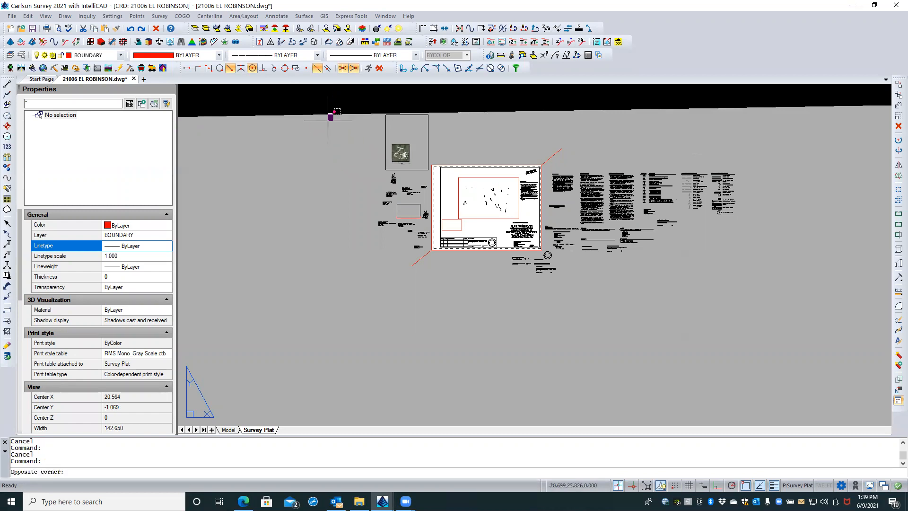
click(331, 117)
click(327, 125)
click(313, 104)
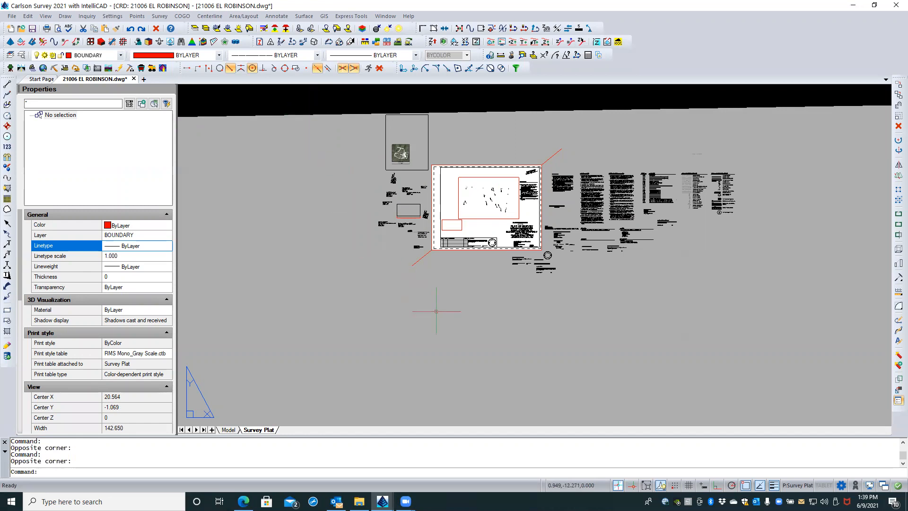
scroll(436, 312, down, 3)
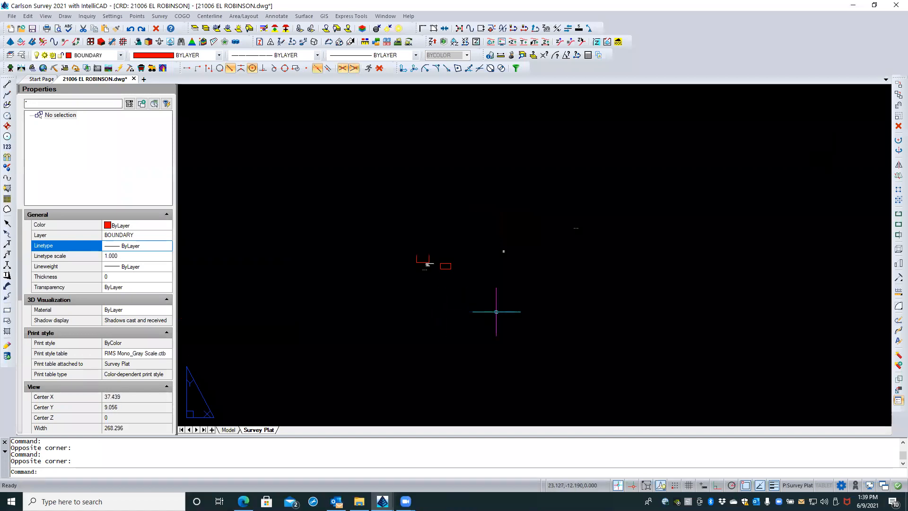
scroll(499, 308, down, 4)
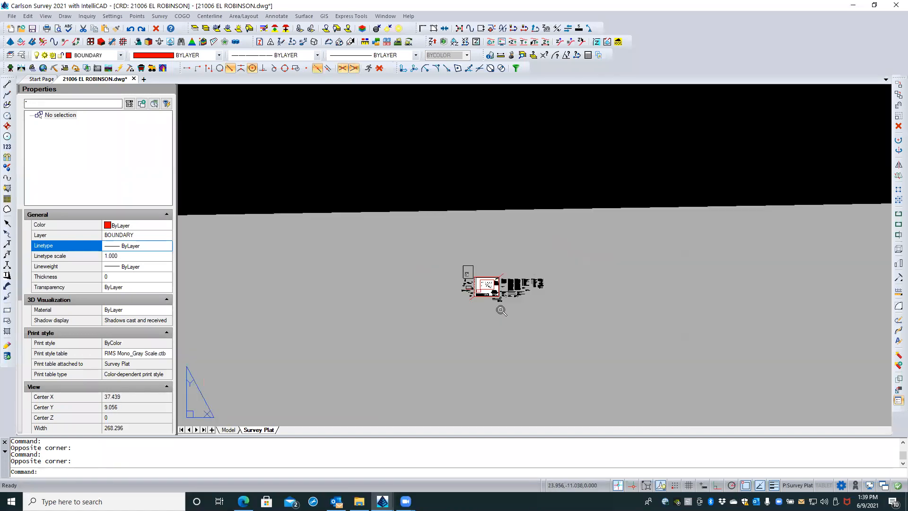
- View the full extents of the Survey Plat layout and check what the huge overlapping lettering there consists of
scroll(500, 309, down, 6)
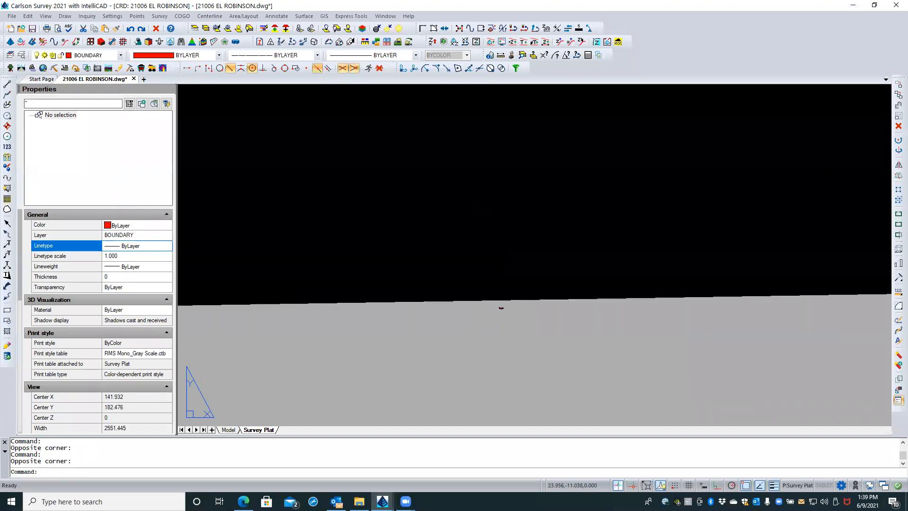
scroll(495, 310, down, 3)
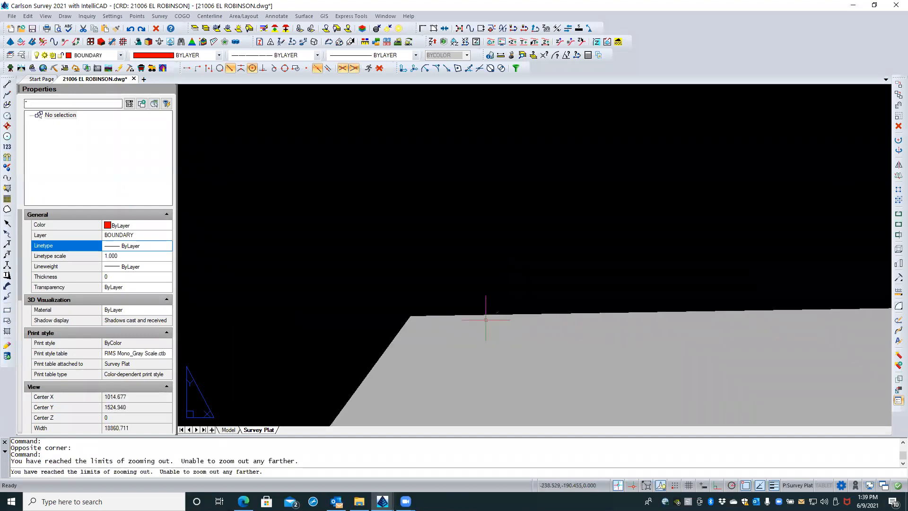
scroll(492, 317, down, 2)
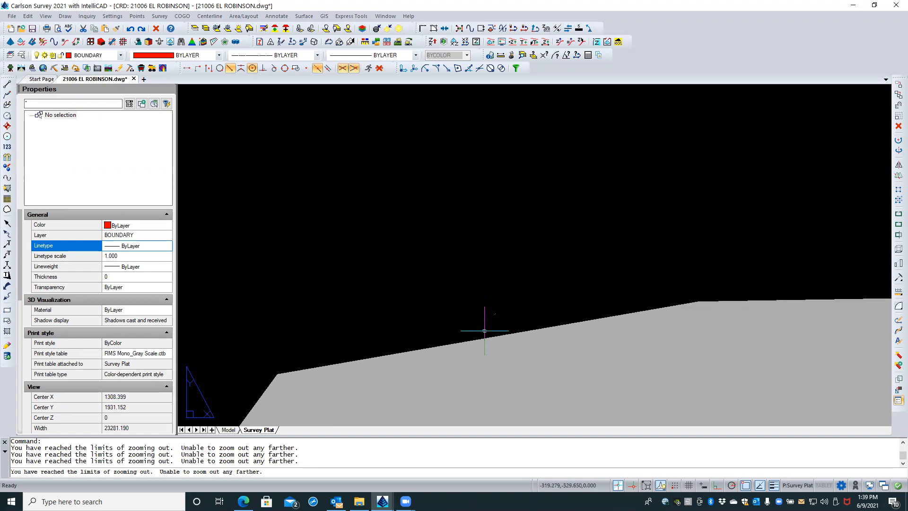
middle_click(496, 369)
middle_click(496, 368)
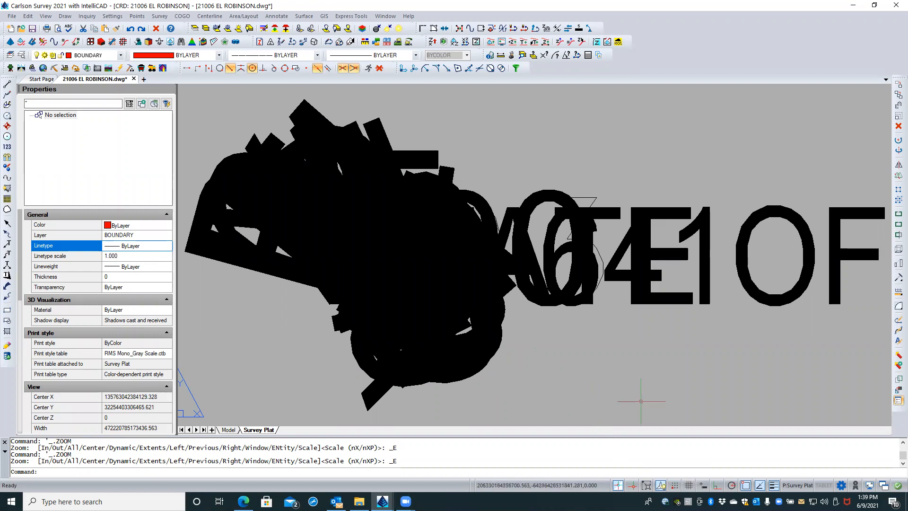
click(807, 319)
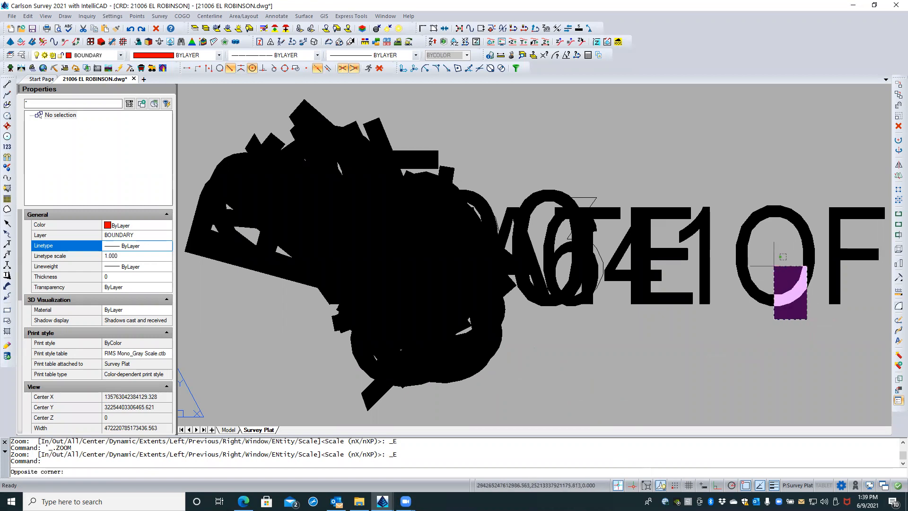
click(774, 266)
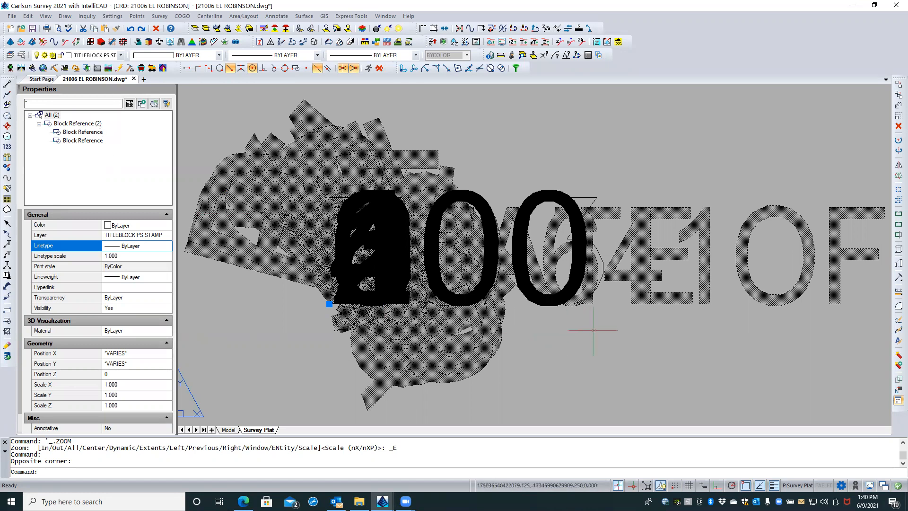
key(Escape)
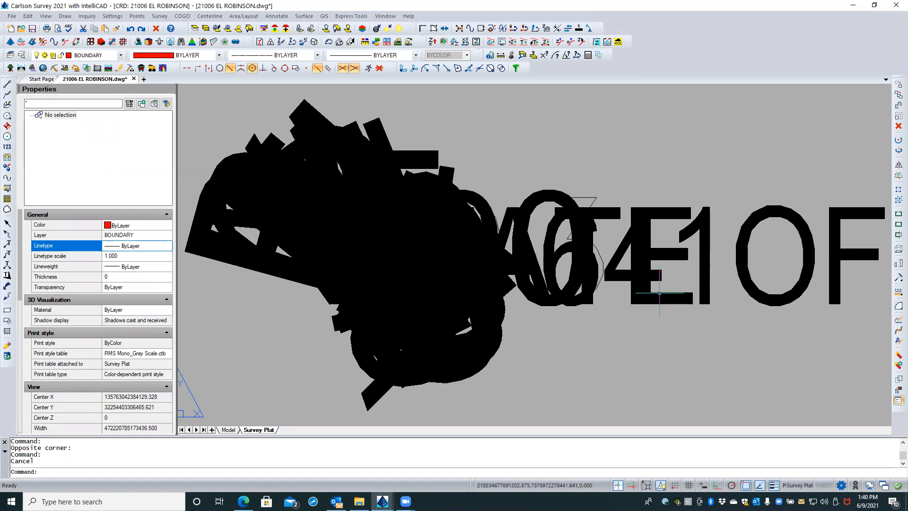
click(660, 294)
key(Escape)
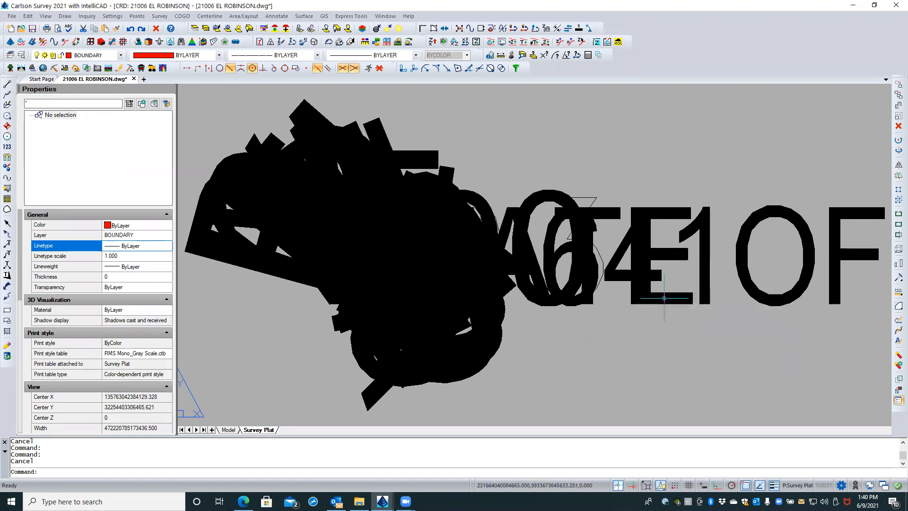
click(664, 298)
key(Escape)
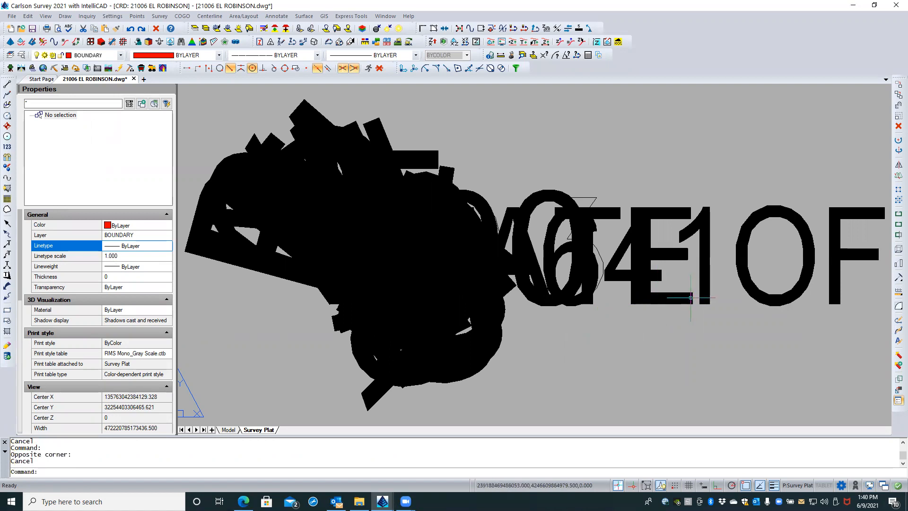
click(690, 298)
click(690, 297)
click(673, 297)
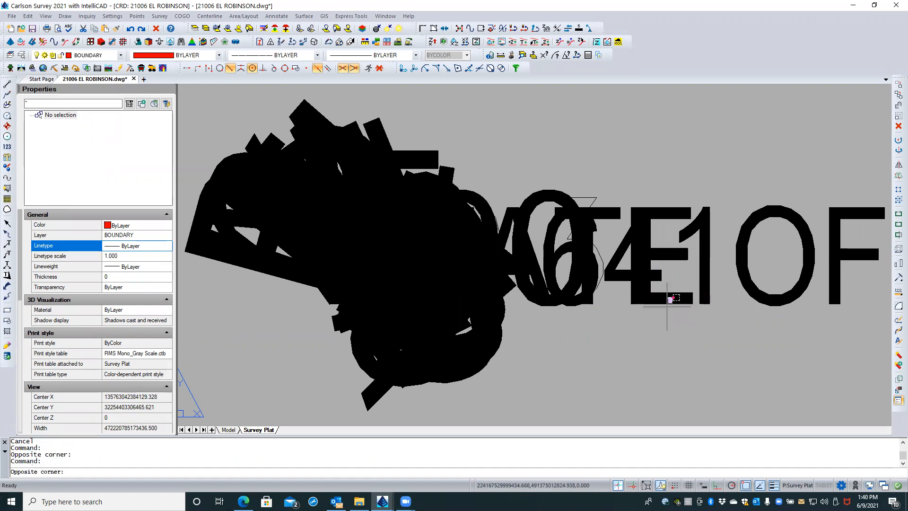
key(Escape)
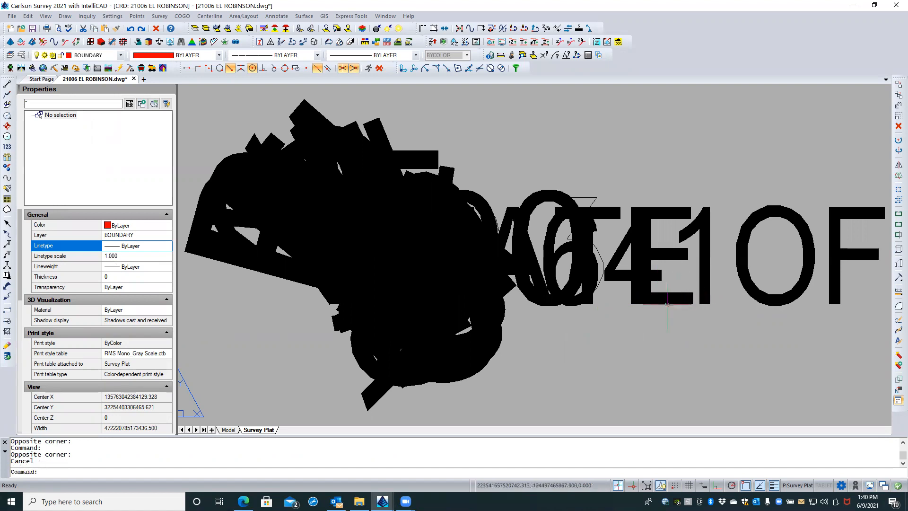
- Select the overlapping STATE OF lettering and compare the properties of its two block references one by one
click(683, 203)
click(666, 186)
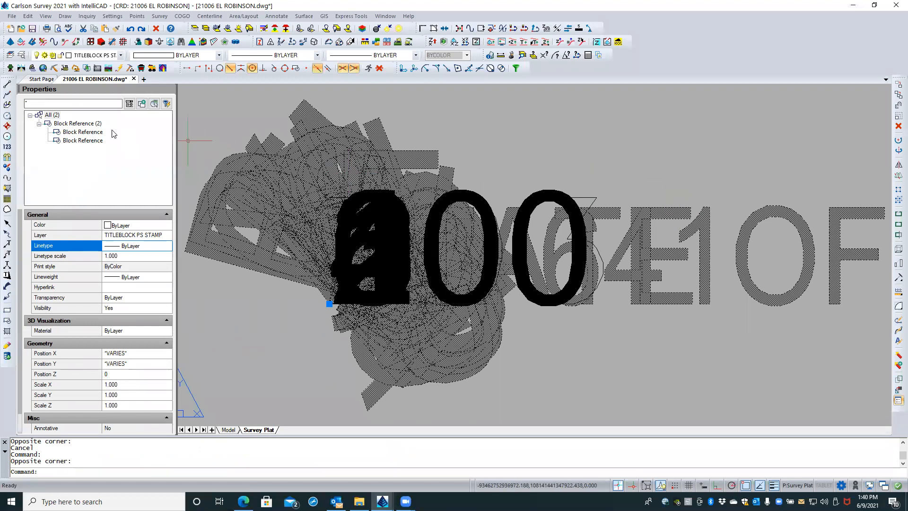
click(83, 132)
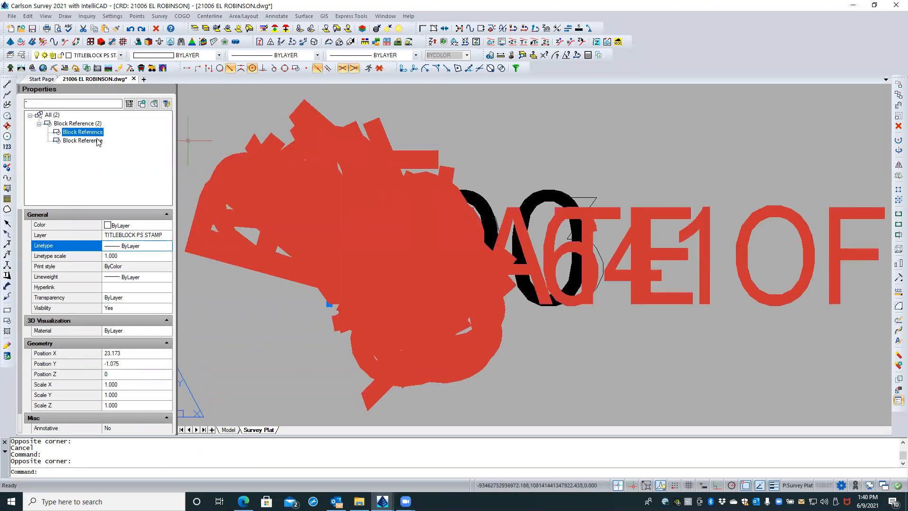
click(83, 141)
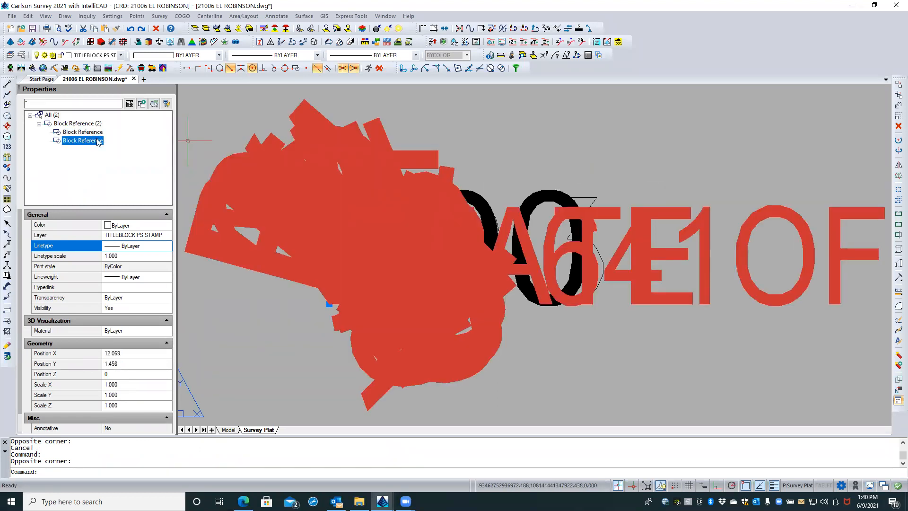
click(97, 134)
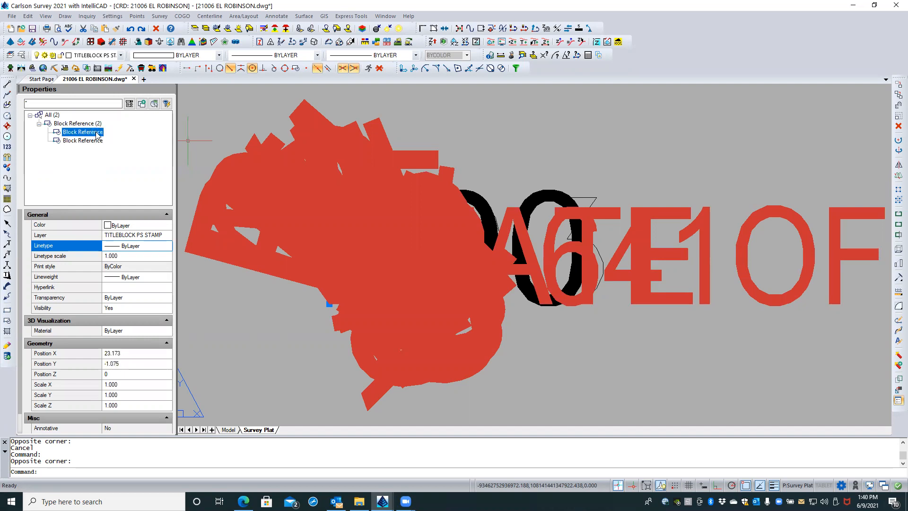
click(97, 141)
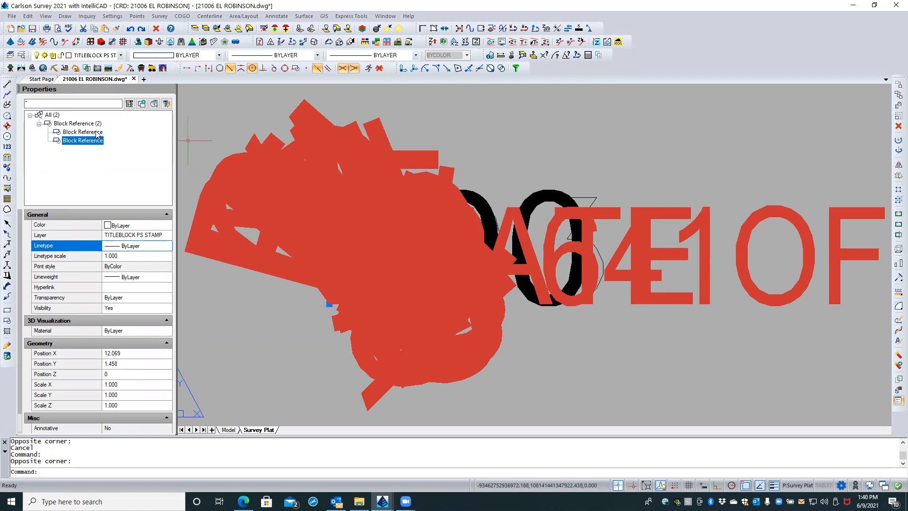
click(97, 133)
right_click(97, 133)
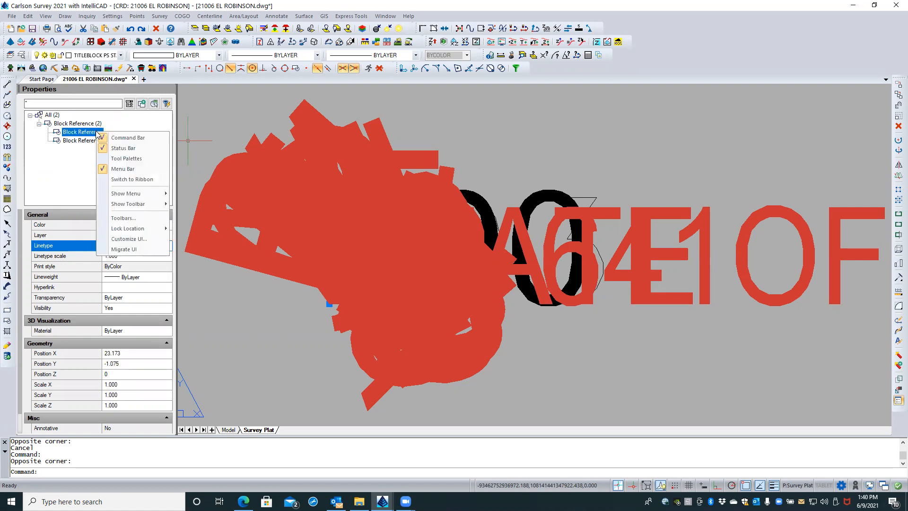
key(Escape)
key(Escape)
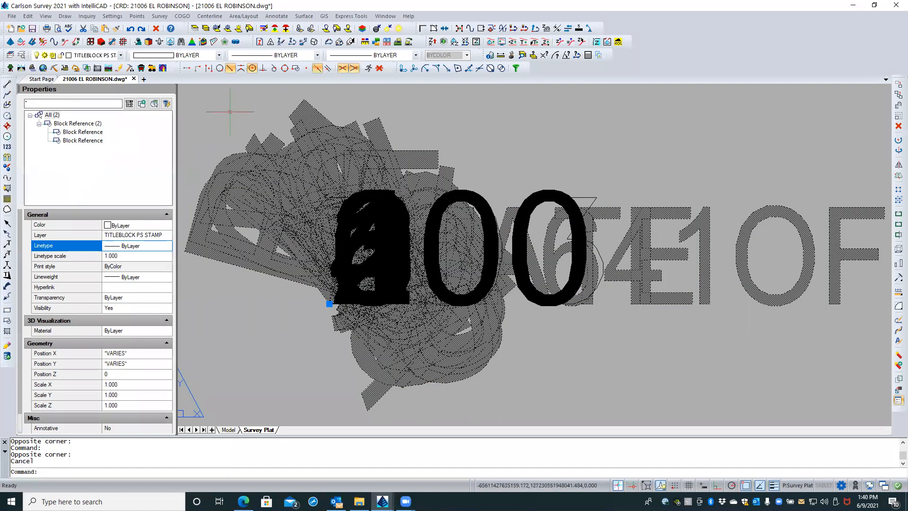
- Select one of the two overlapping block references on the title block stamp layer and open PS STAMP for in-place editing
click(667, 212)
click(668, 213)
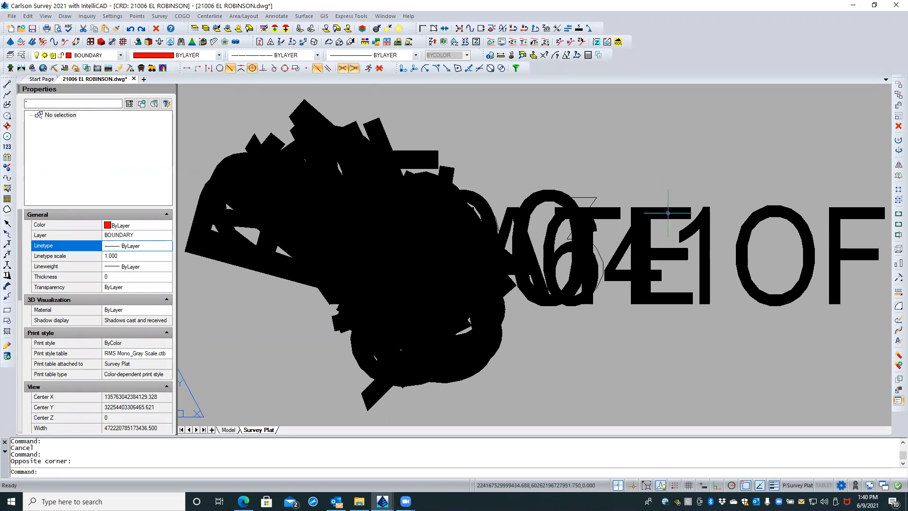
click(690, 213)
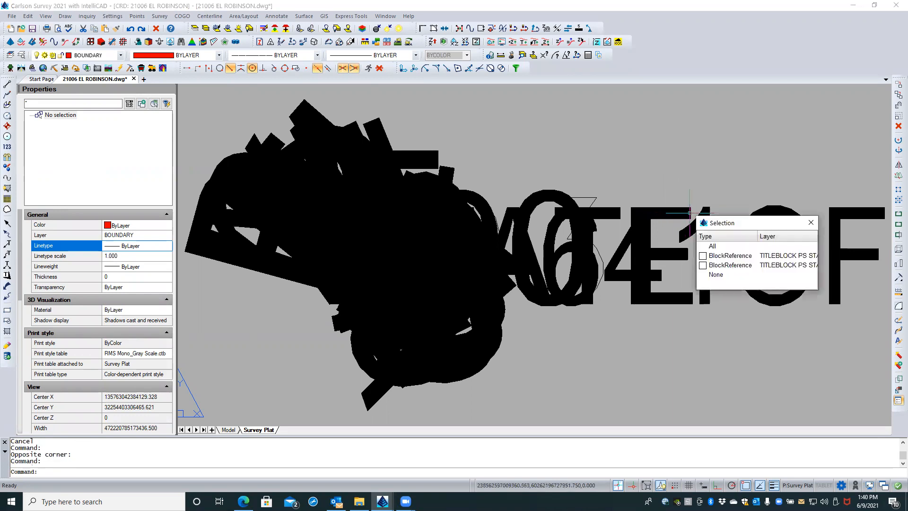
click(739, 256)
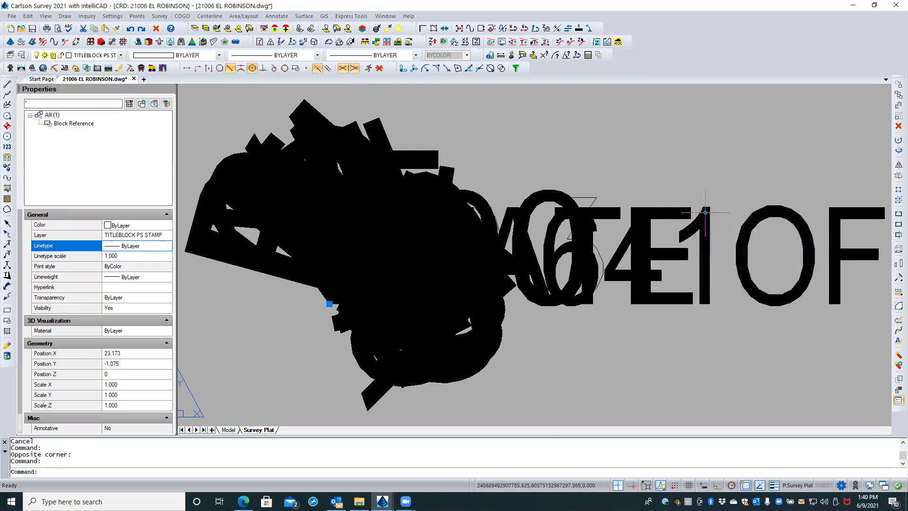
right_click(656, 171)
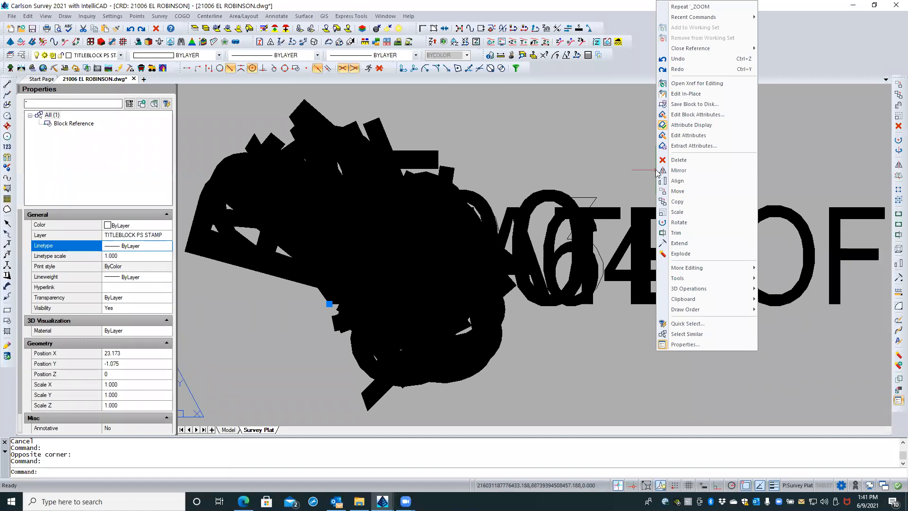
click(701, 97)
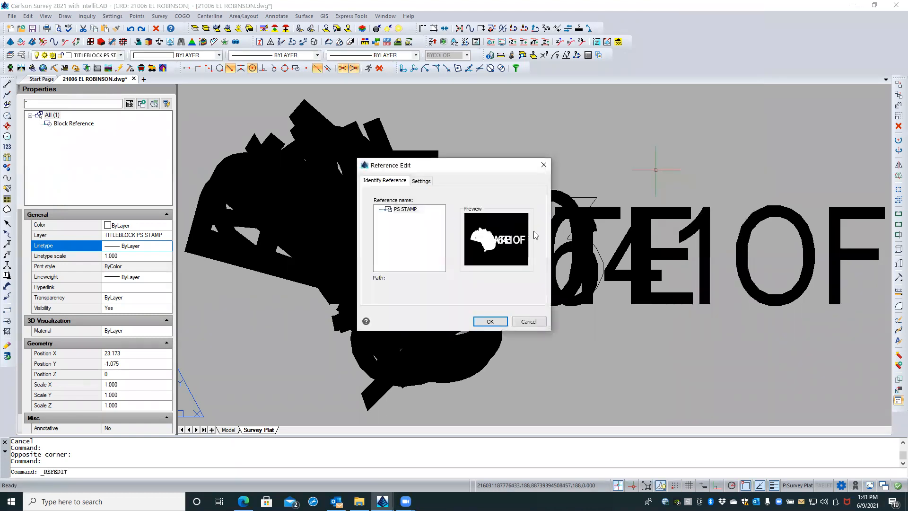
click(490, 321)
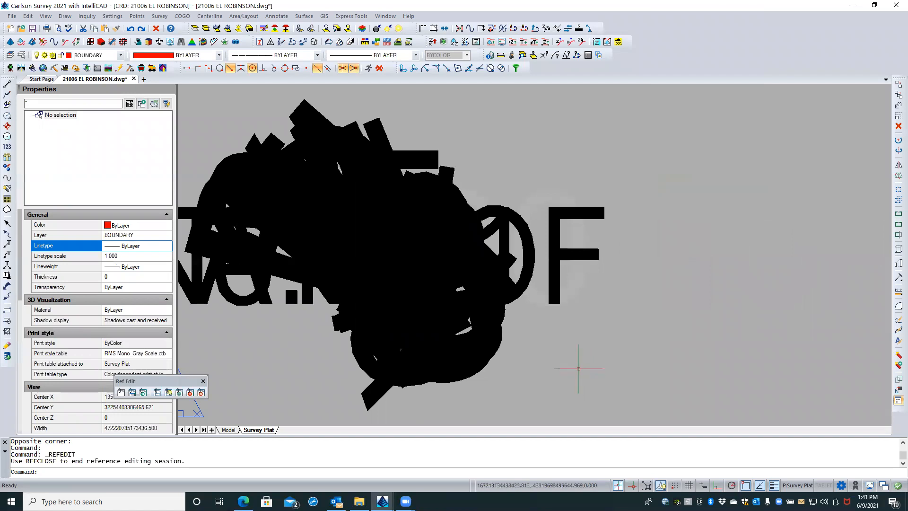
- Select the STATE OF text inside the PS STAMP block and inspect its height and annotative properties
click(554, 285)
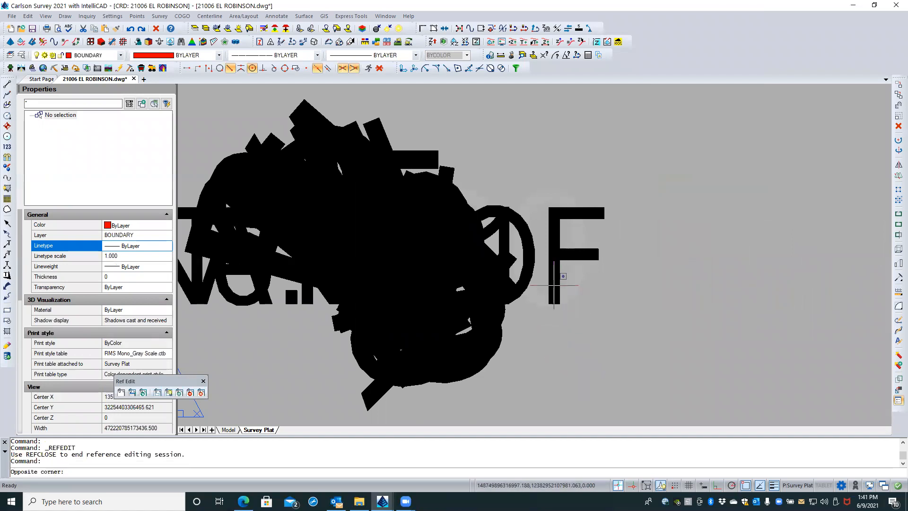
click(555, 285)
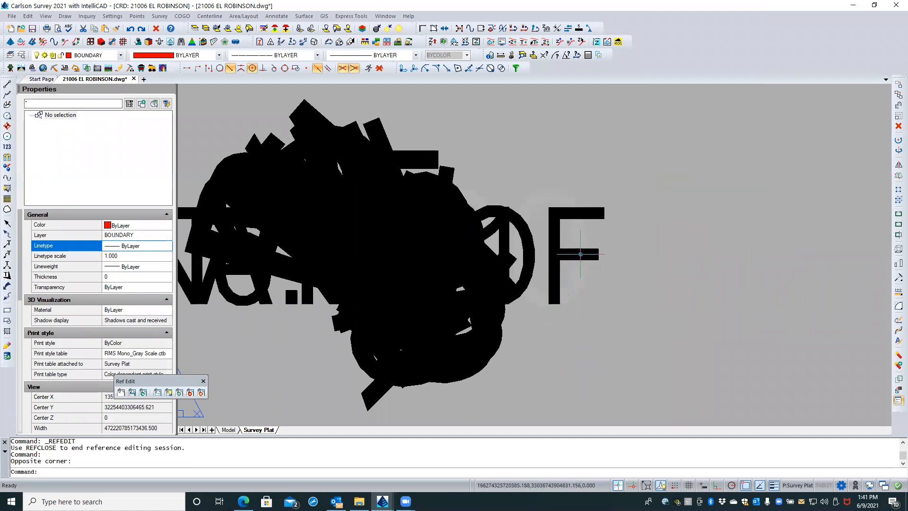
click(526, 271)
click(526, 271)
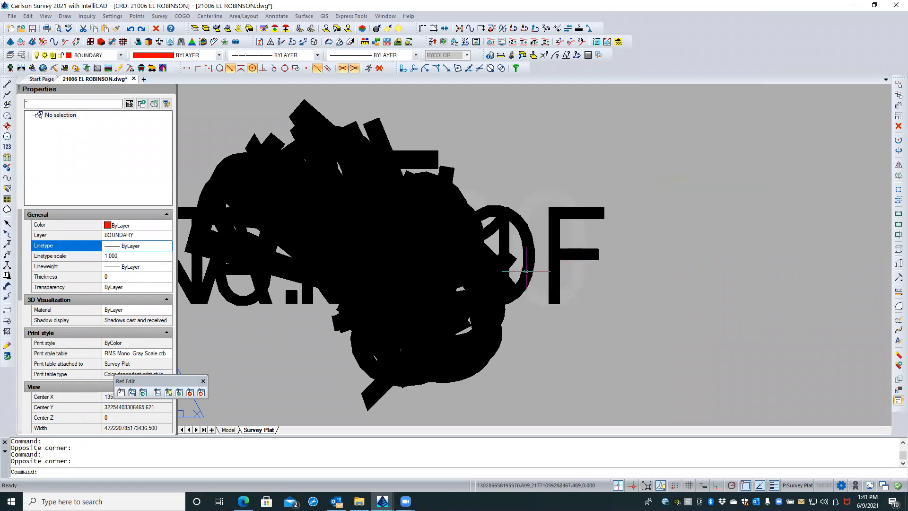
click(537, 214)
click(525, 229)
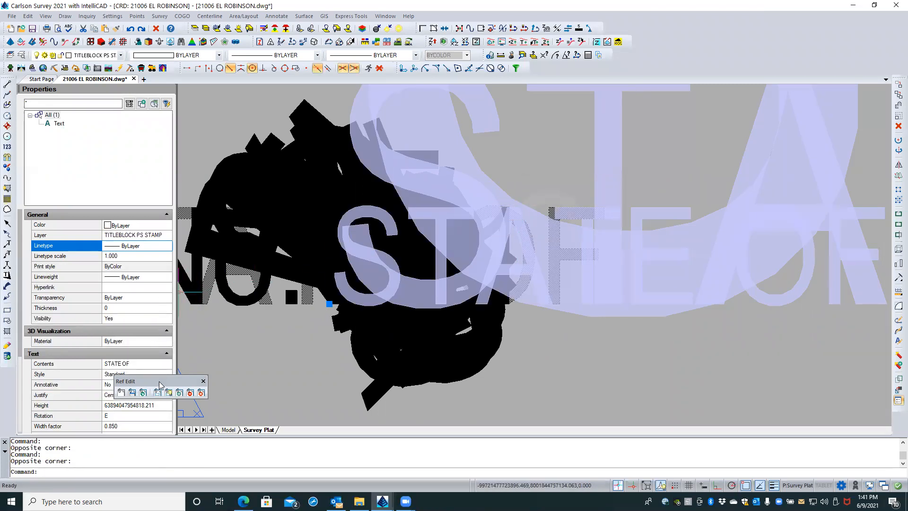
drag(159, 381, 213, 378)
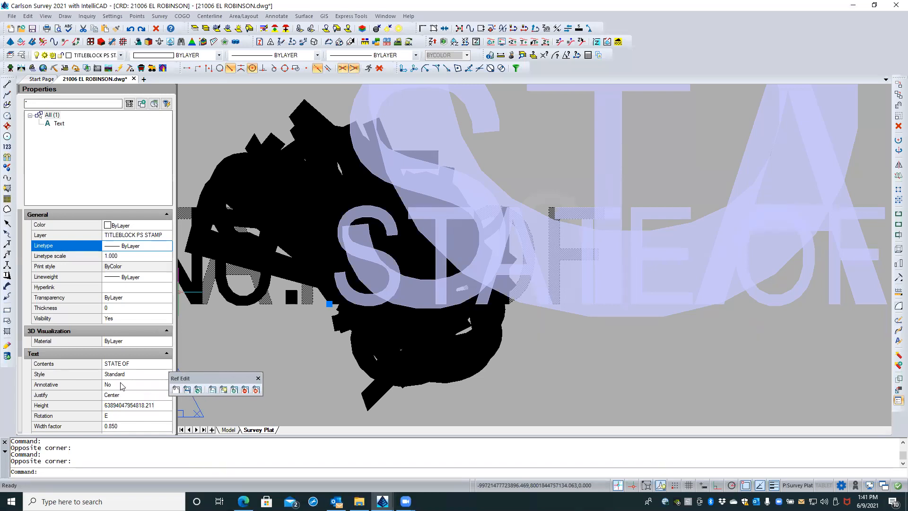
click(133, 405)
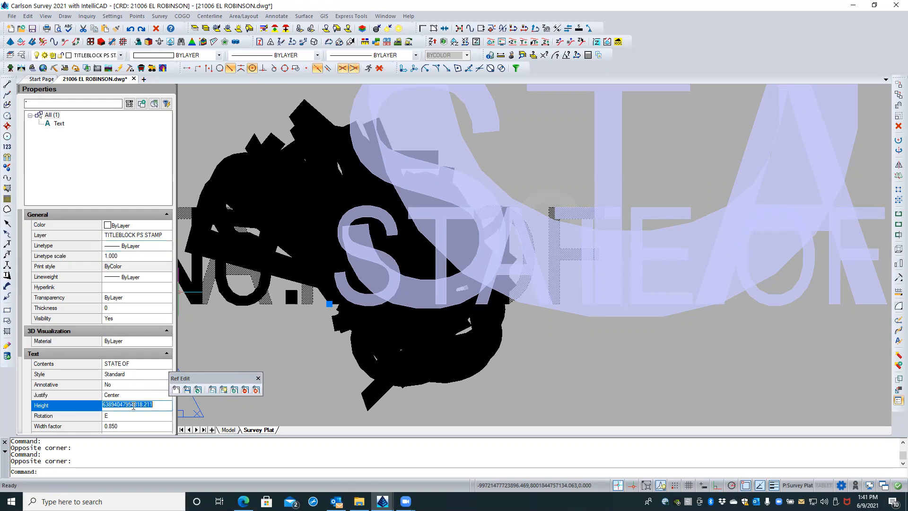
click(124, 387)
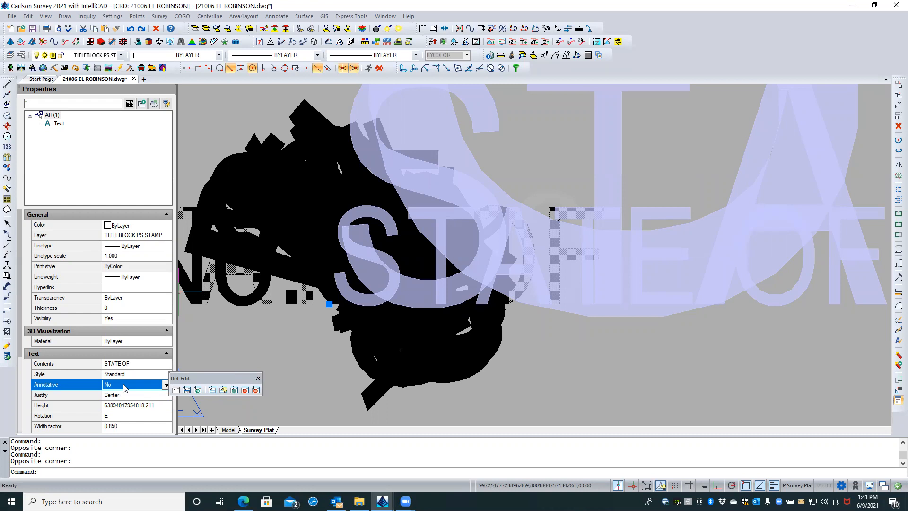
- End the in-place editing of the PS STAMP block with REFCLOSE, discarding the reference changes
click(256, 390)
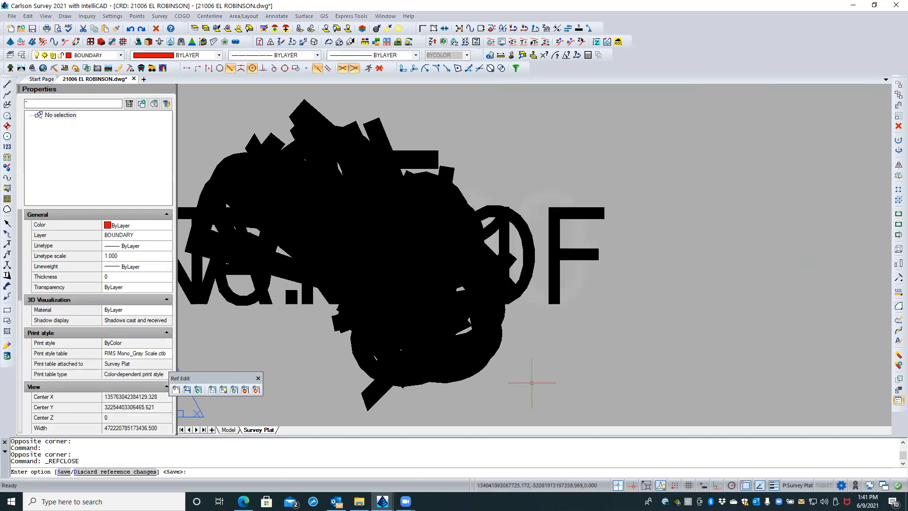
click(258, 378)
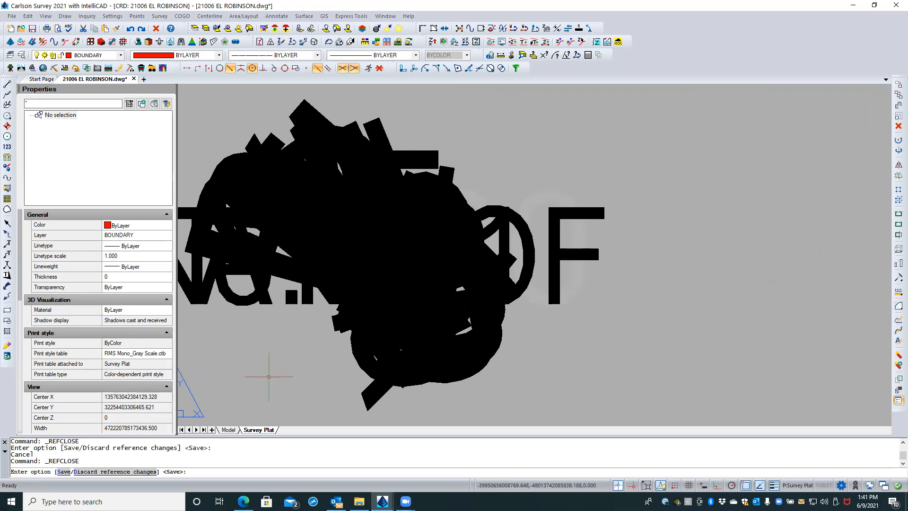
text(d)
key(Return)
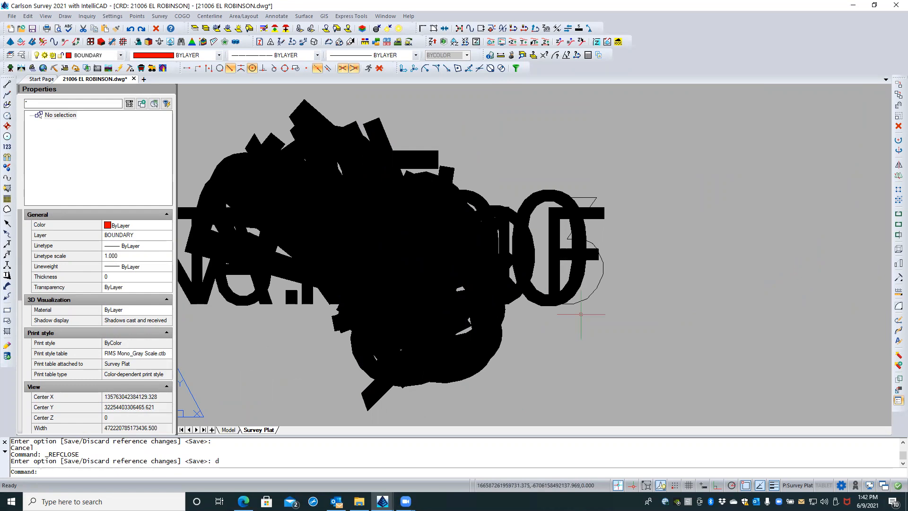
- Select the overlapping block references at the oversized final 0 and inspect the one on the BAR SCALE layer
click(561, 182)
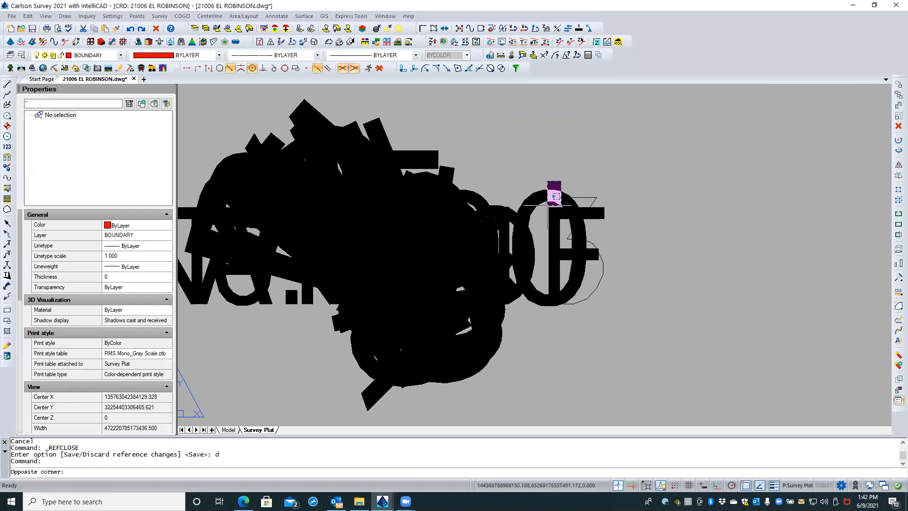
click(547, 204)
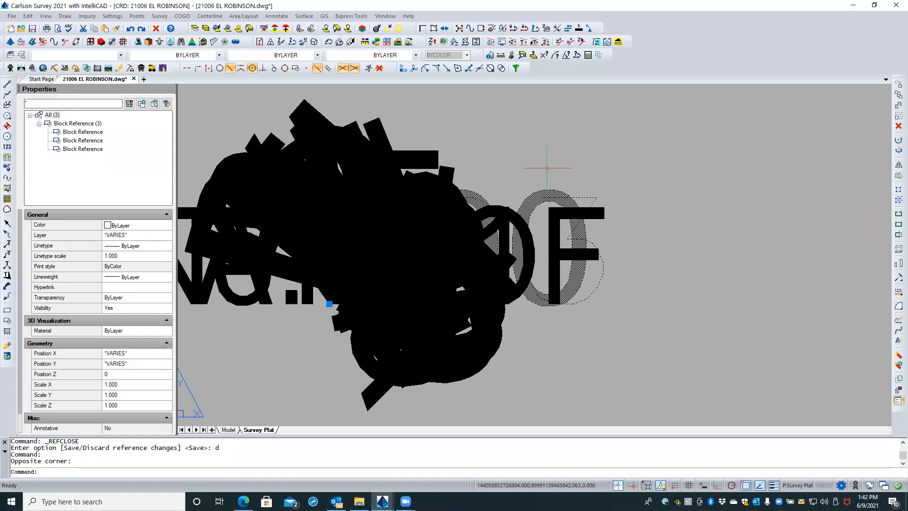
click(93, 133)
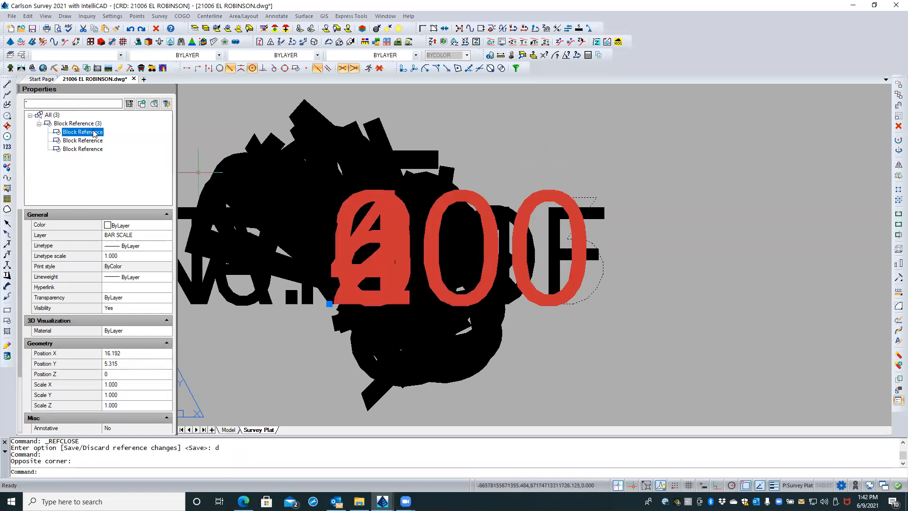
key(Delete)
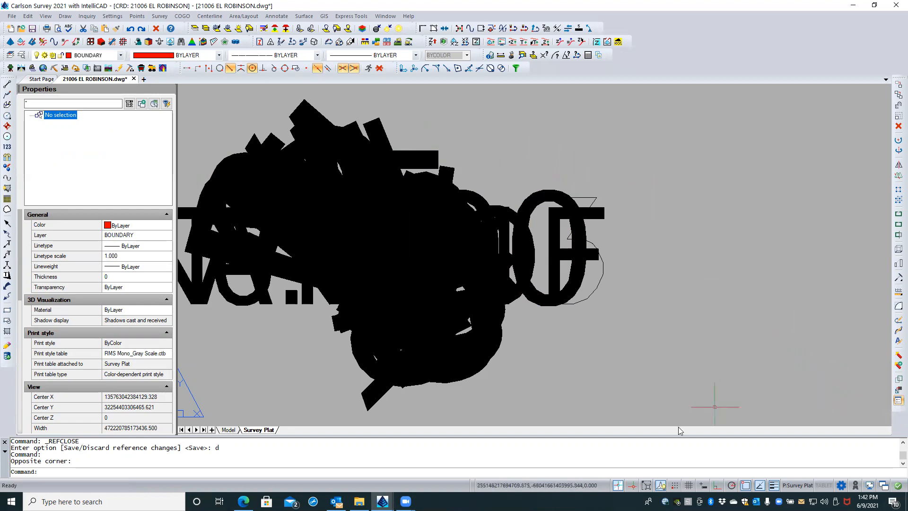
- Turn off annotation visibility for all scales and review the Survey Plat page setup, leaving its settings as they are
click(661, 486)
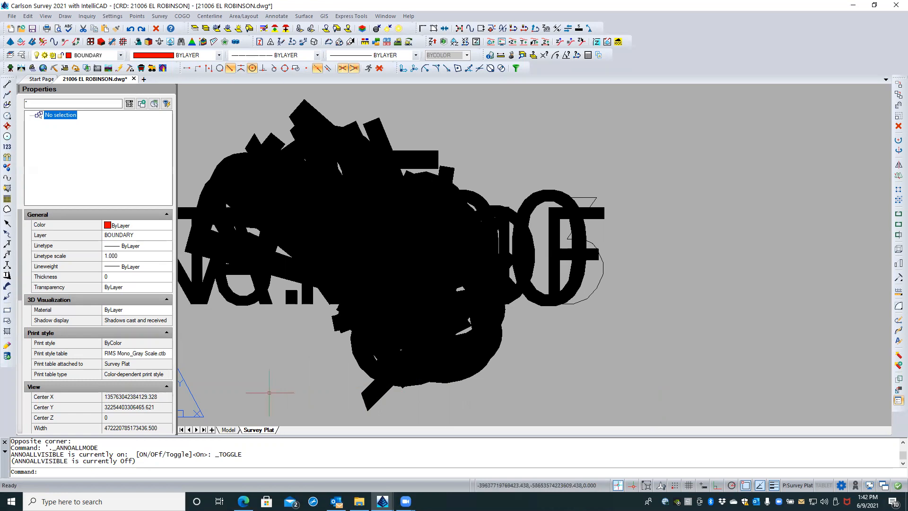
right_click(256, 433)
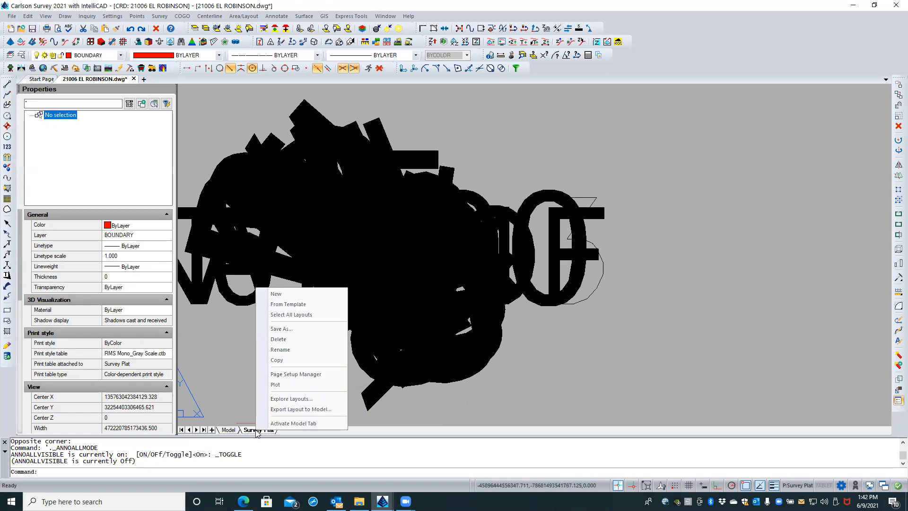
click(290, 377)
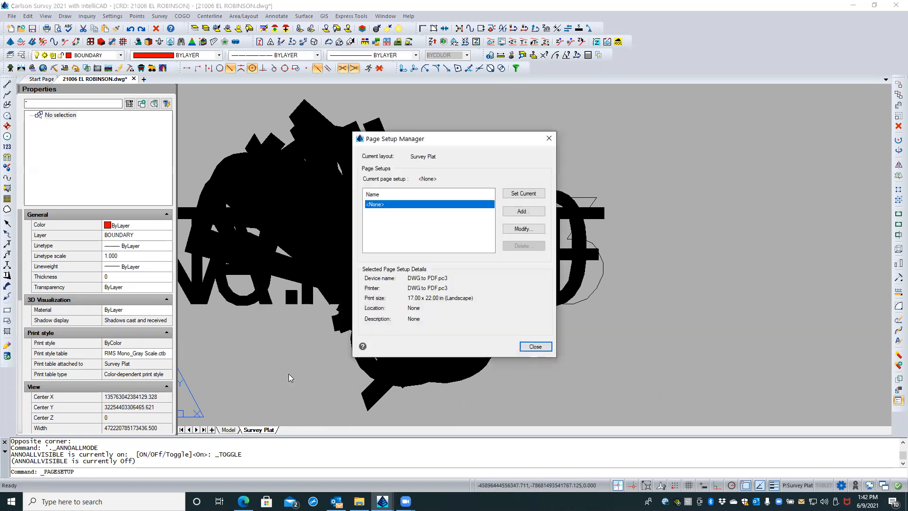
click(505, 228)
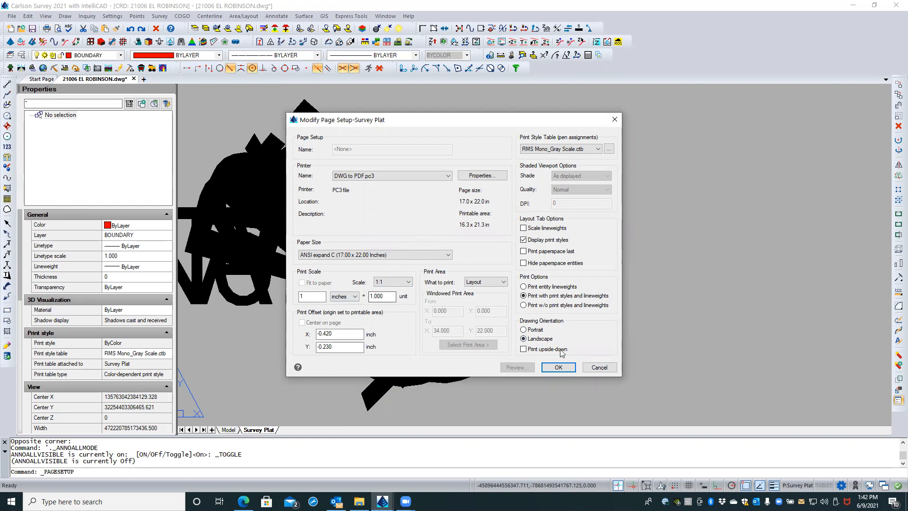
click(592, 367)
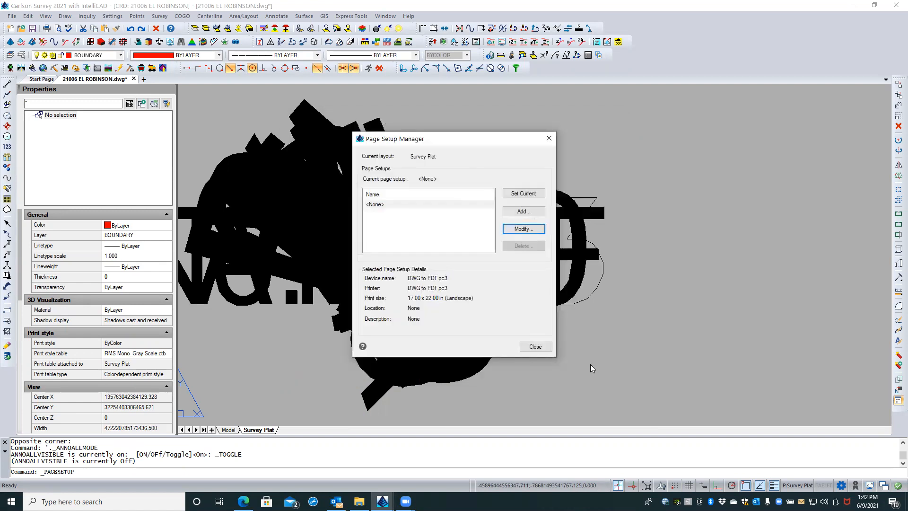
click(535, 346)
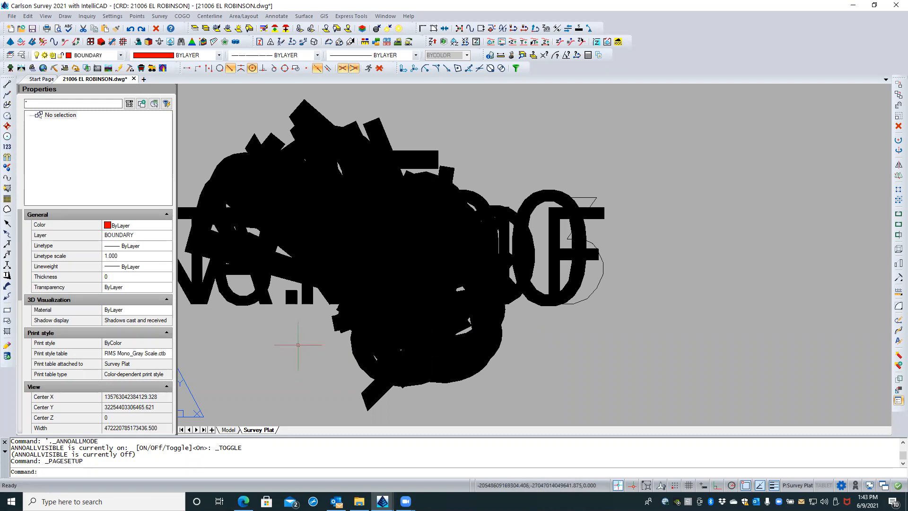
- Select the oversized S lettering at the drawing extents and compare the names and positions of its two block references
middle_click(298, 345)
middle_click(298, 345)
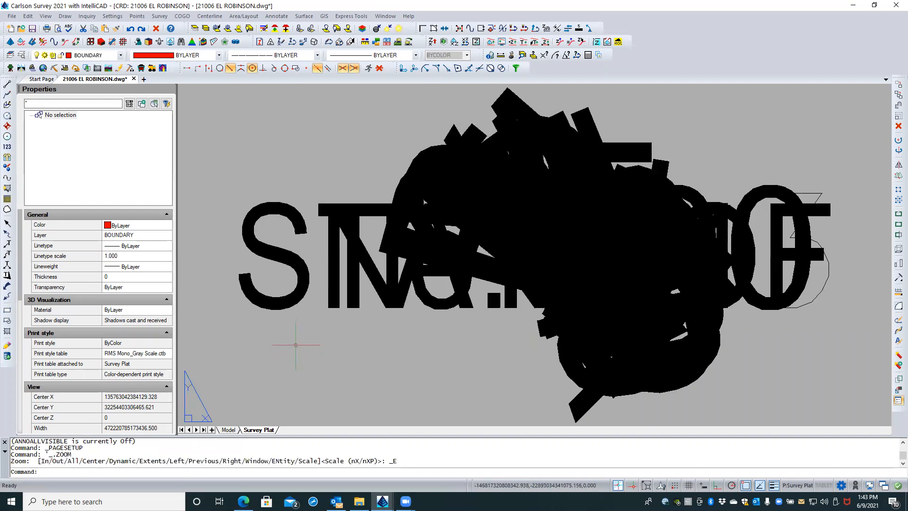
click(273, 289)
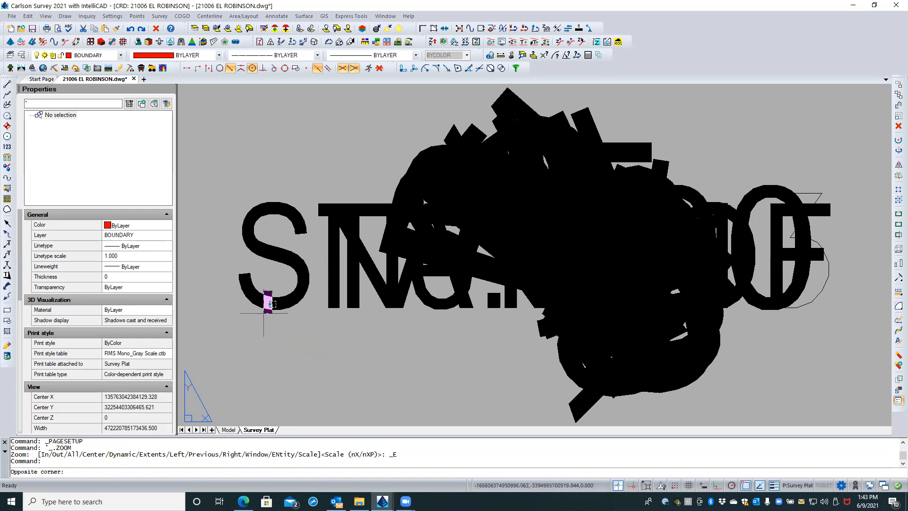
click(263, 313)
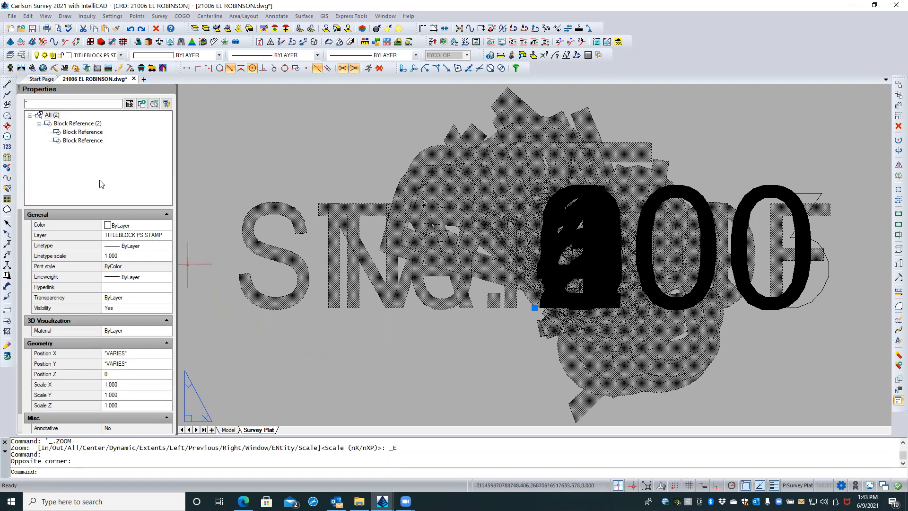
click(86, 132)
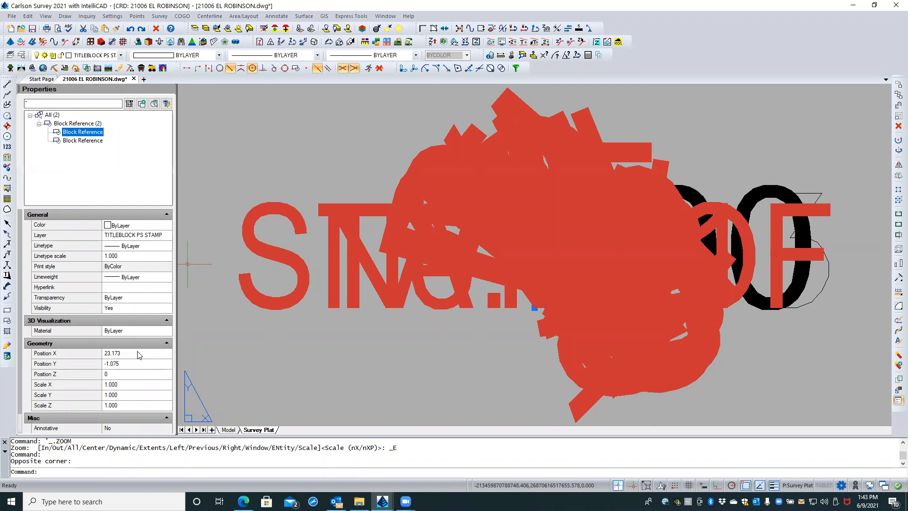
scroll(139, 356, down, 1)
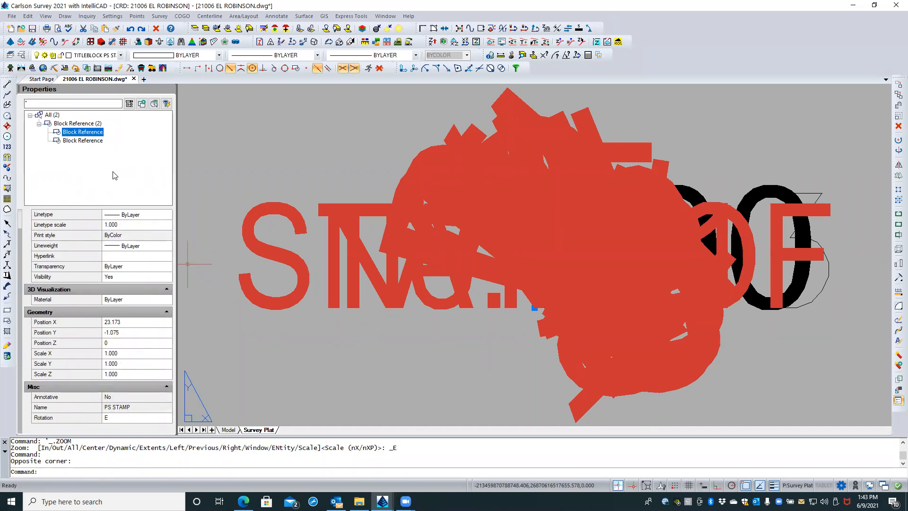
click(93, 140)
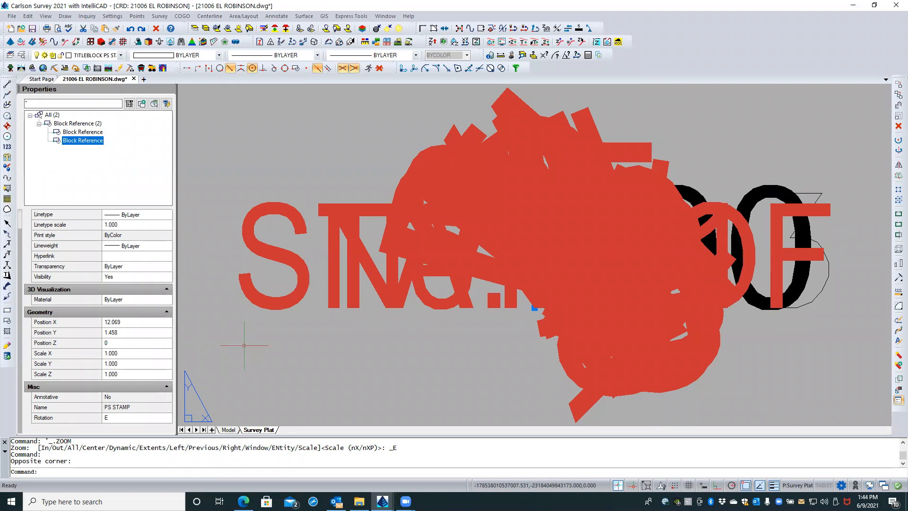
key(Escape)
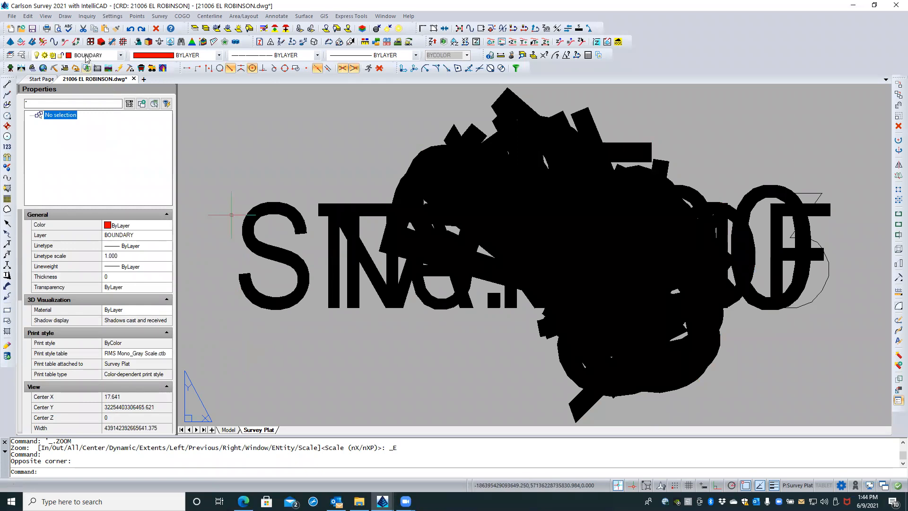
- Set up a block insertion from the file PS STAMP.dwg in the CADD resources folder of Shepp Land Surveying & Mapping
click(66, 17)
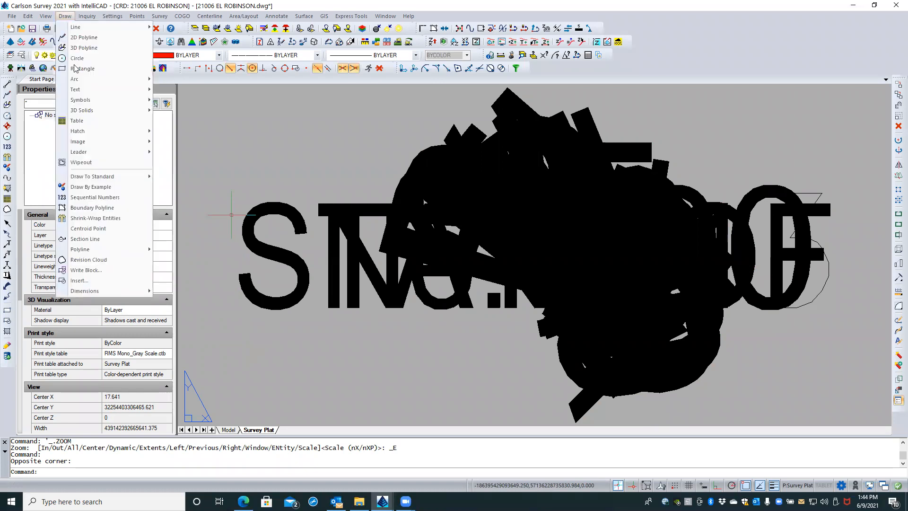
click(87, 282)
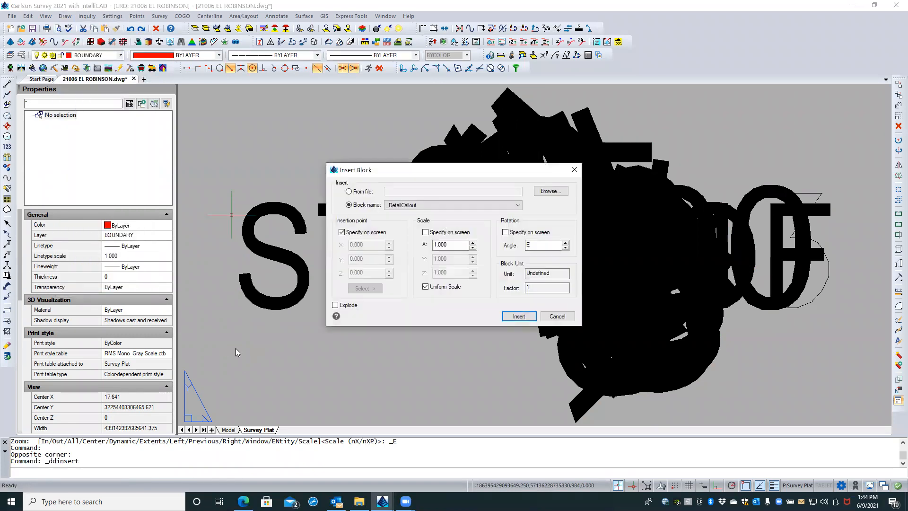
click(359, 192)
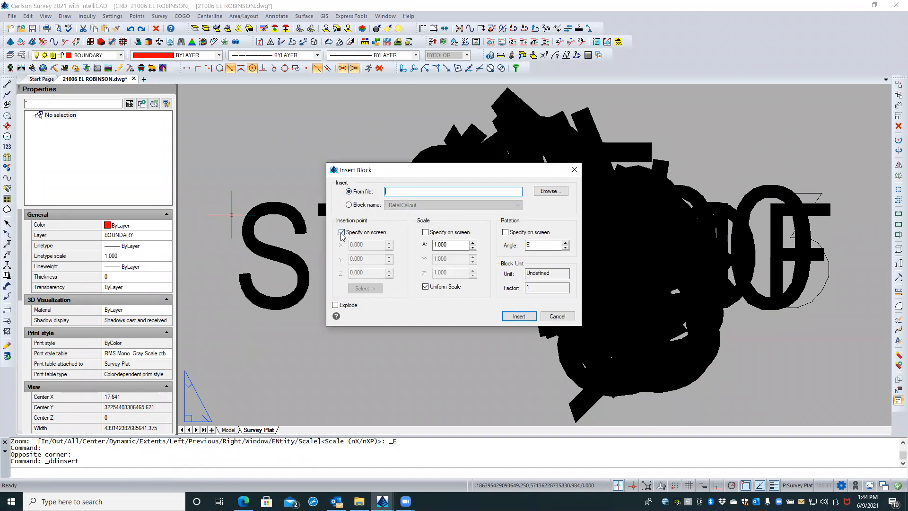
click(550, 192)
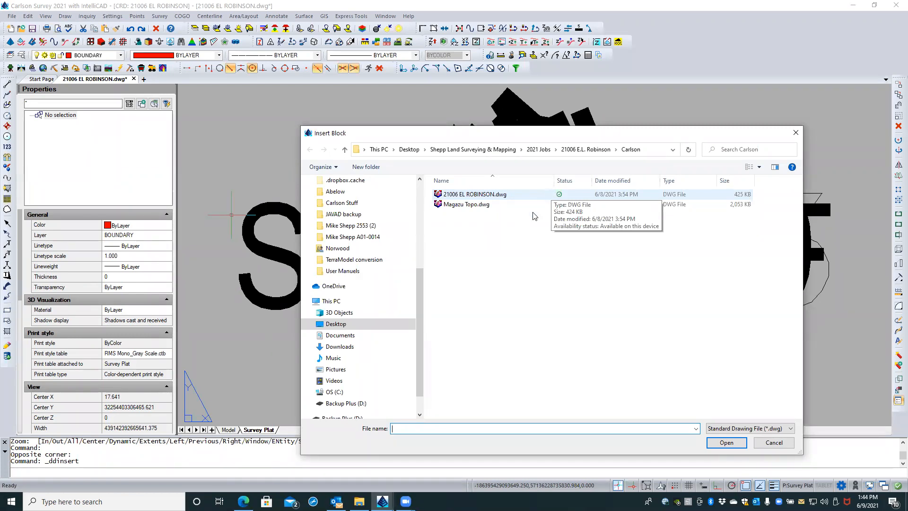
click(380, 149)
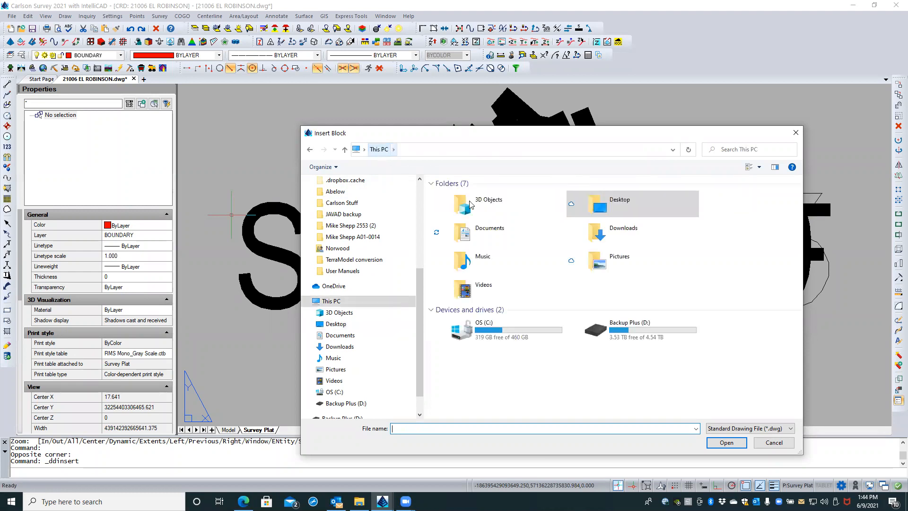
double_click(609, 208)
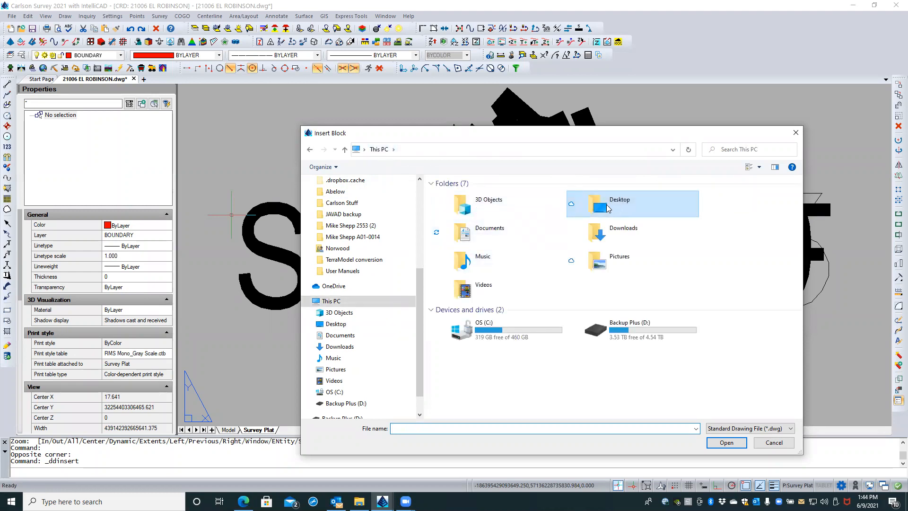
double_click(500, 226)
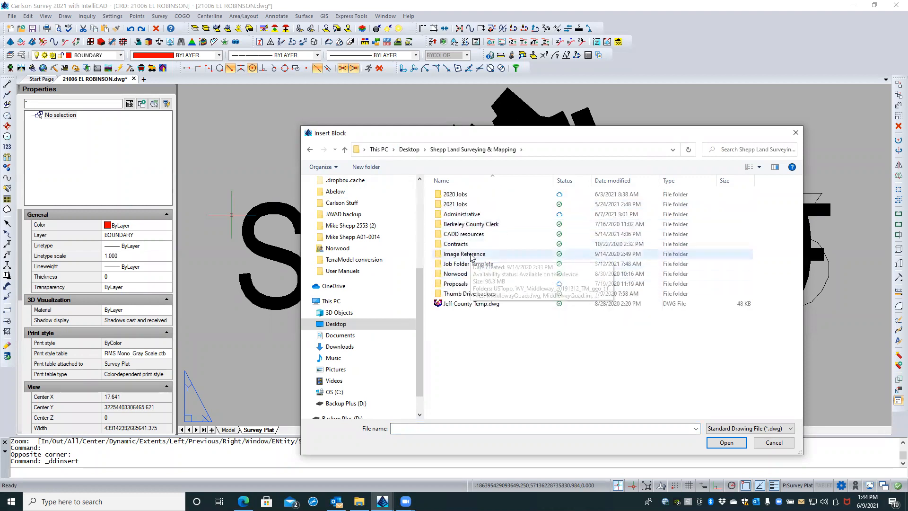
click(468, 236)
double_click(468, 238)
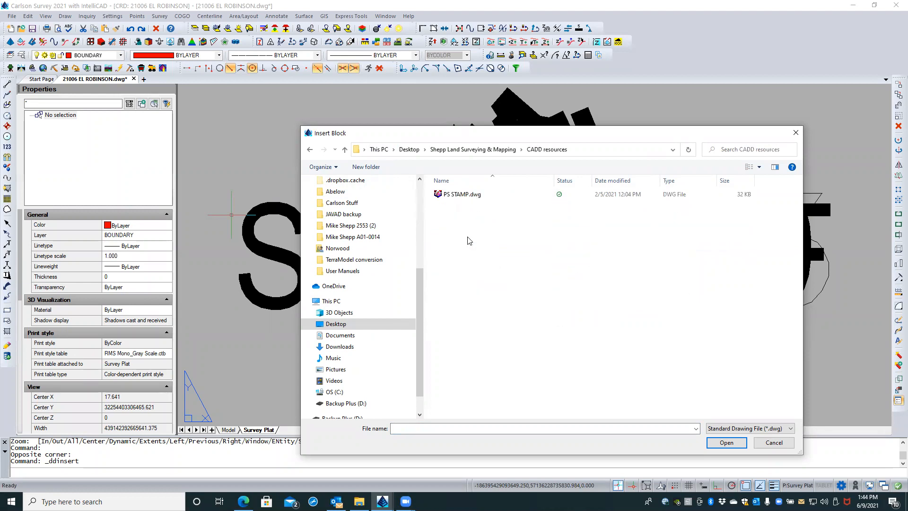
click(451, 196)
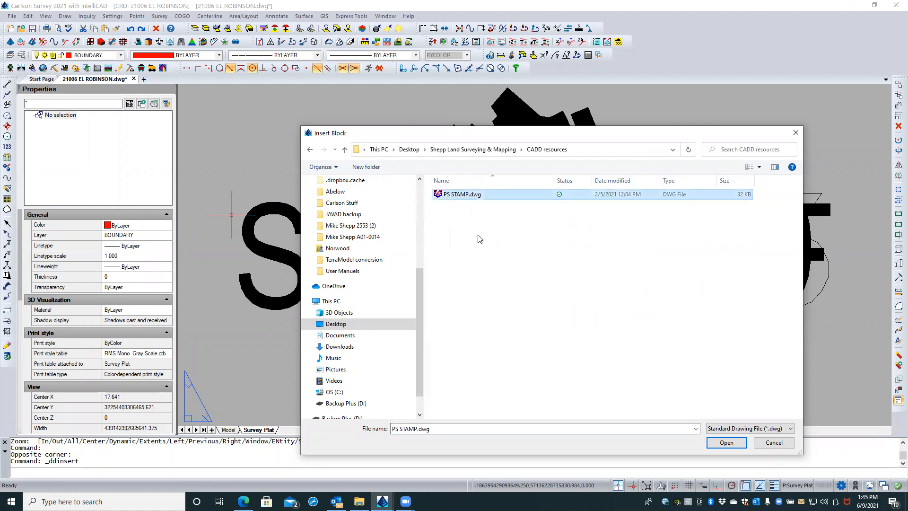
click(726, 443)
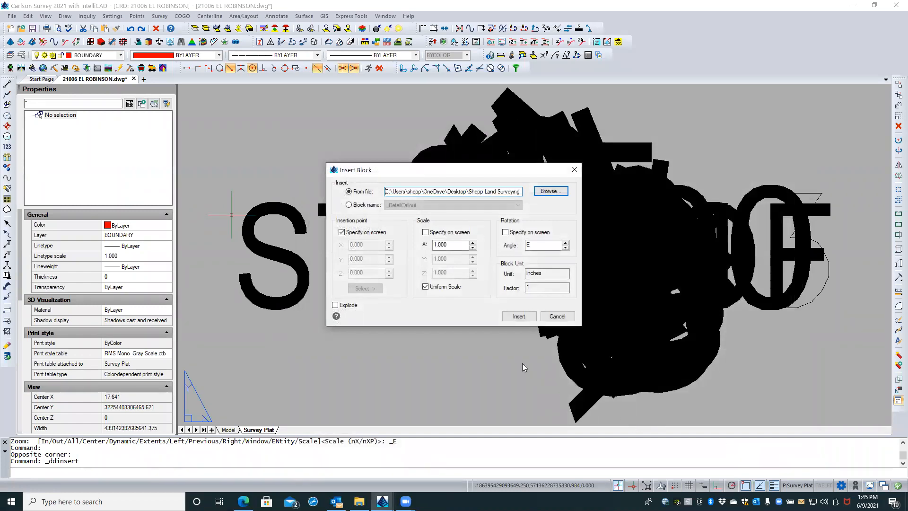
- Try to redefine the existing PS STAMP block from the chosen file, cancelling at the insertion point
click(516, 317)
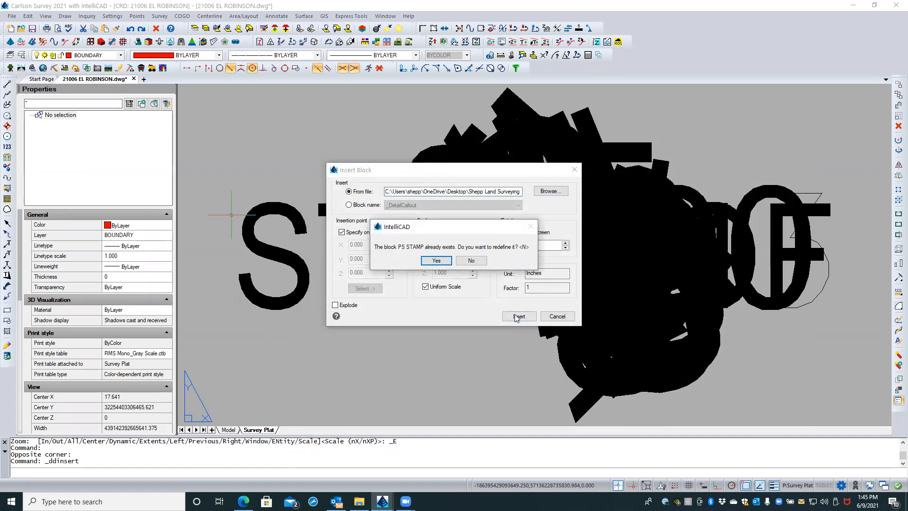
click(436, 259)
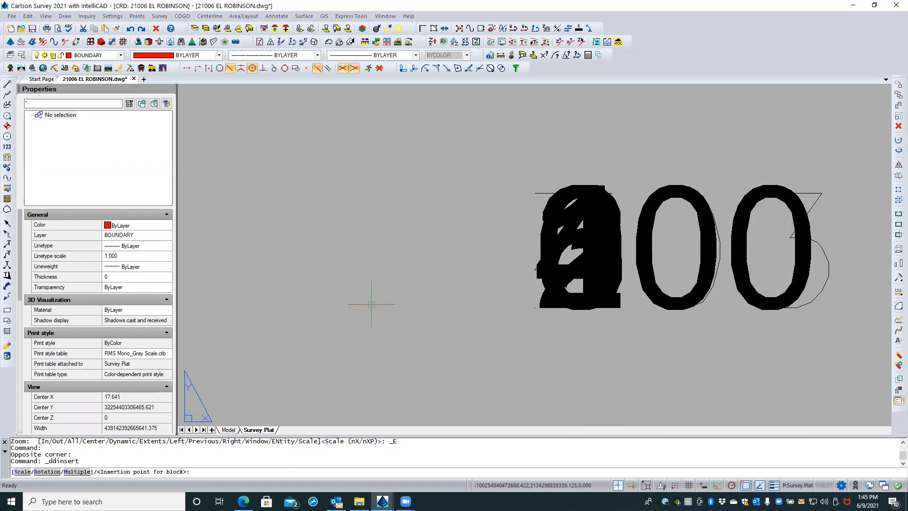
key(Escape)
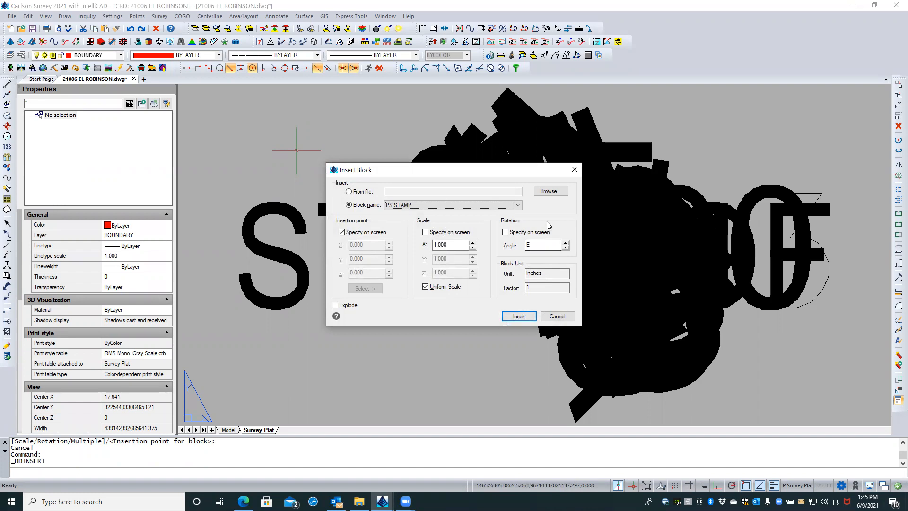
- Redefine the existing PS STAMP block from PS STAMP.dwg in the CADD resources folder and place a copy in the empty area
click(349, 192)
click(553, 195)
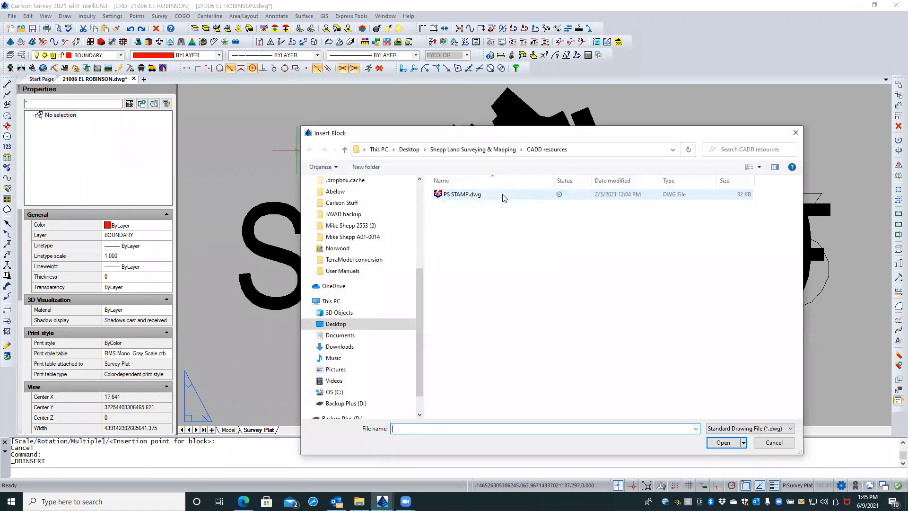
click(504, 198)
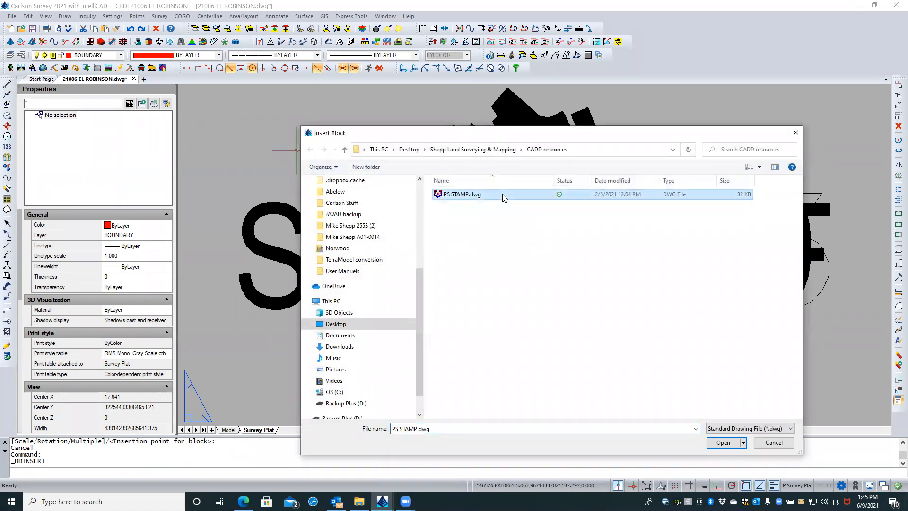
click(722, 443)
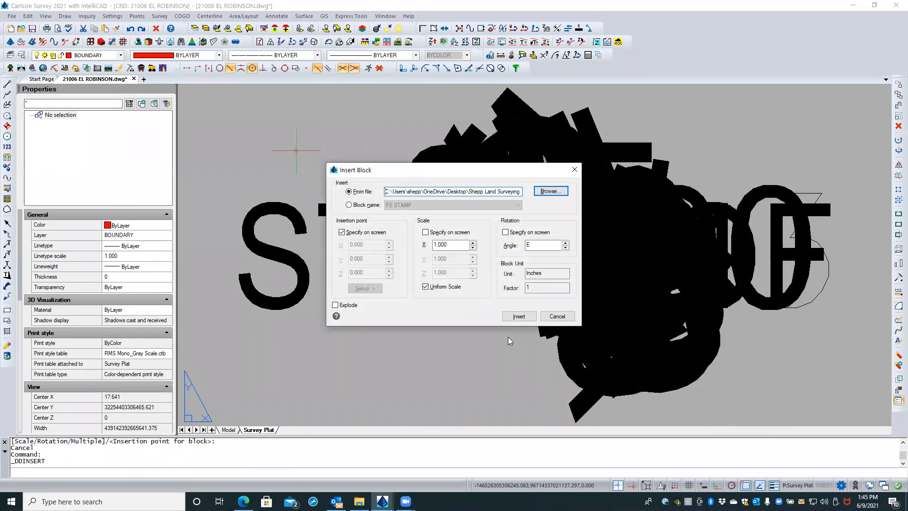
click(517, 316)
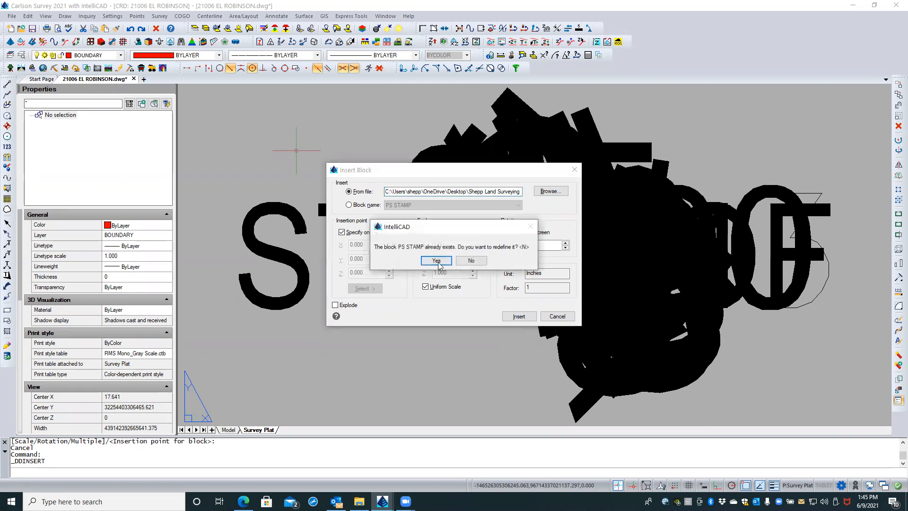
click(436, 260)
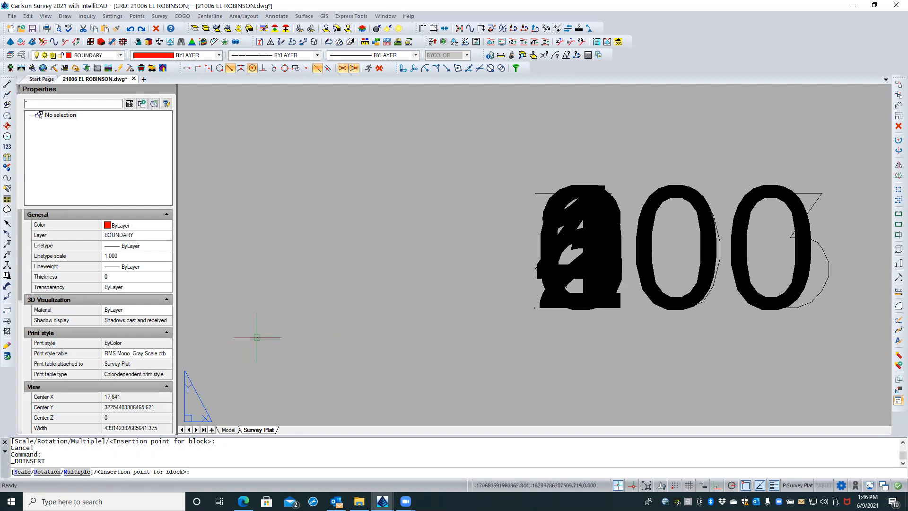
key(Escape)
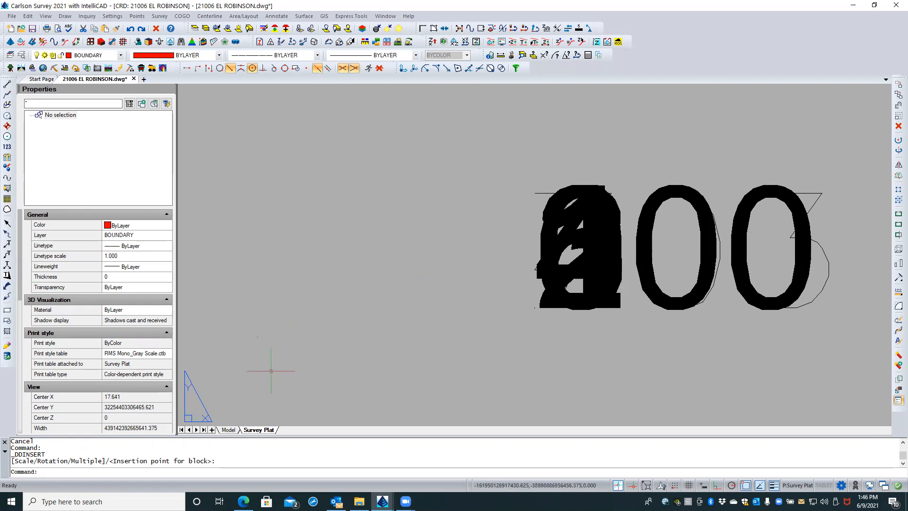
- Erase the tiny PS STAMP copy just placed in the empty area
click(242, 364)
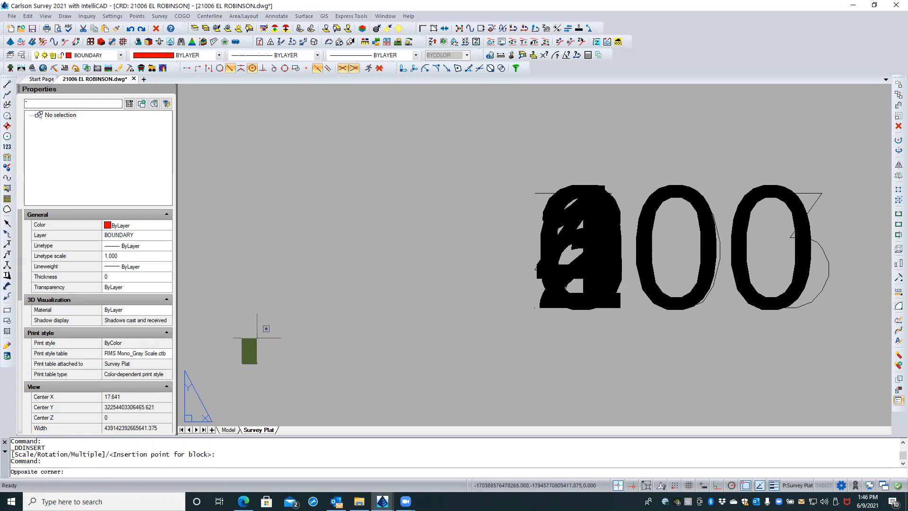
click(281, 316)
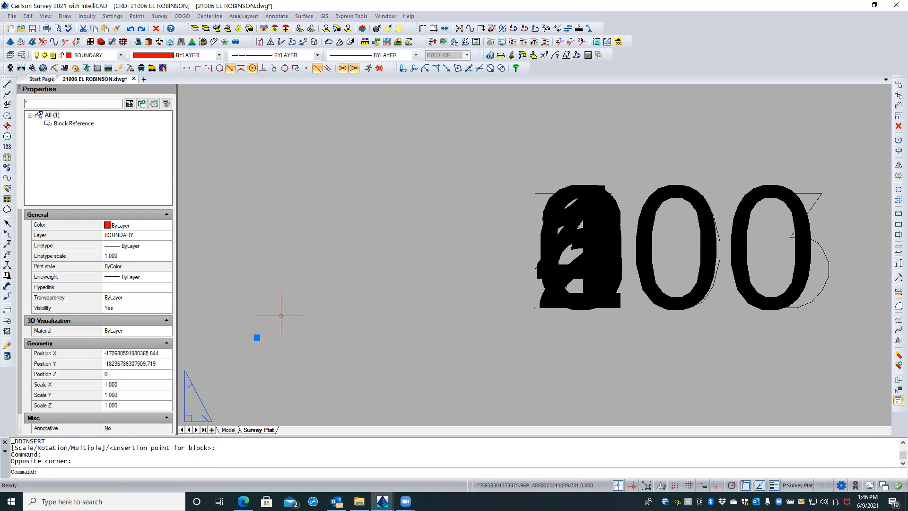
key(Delete)
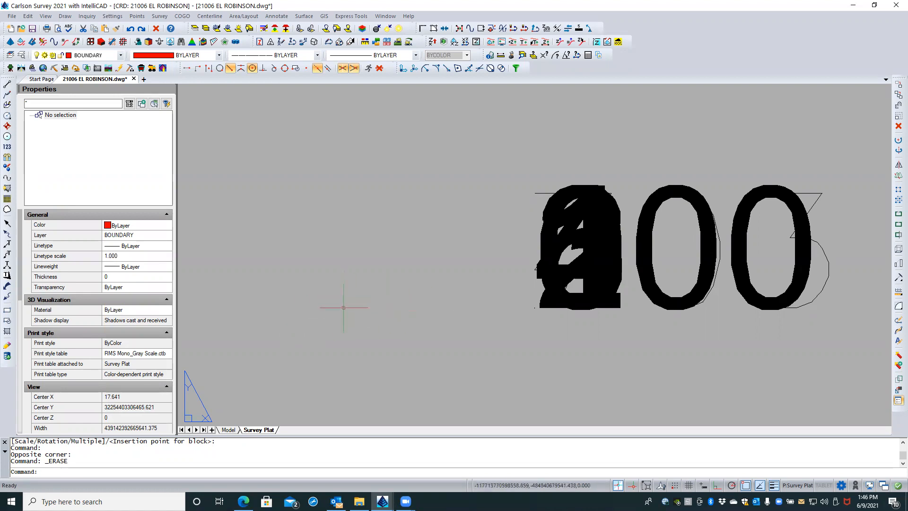
- Start a block insertion from file and check the CADD resources folder, leaving it without choosing a file
click(64, 17)
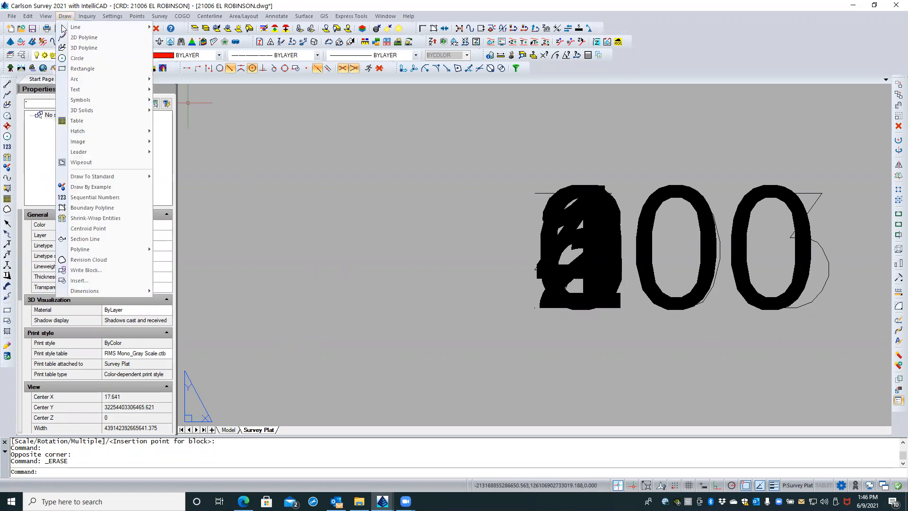
click(86, 282)
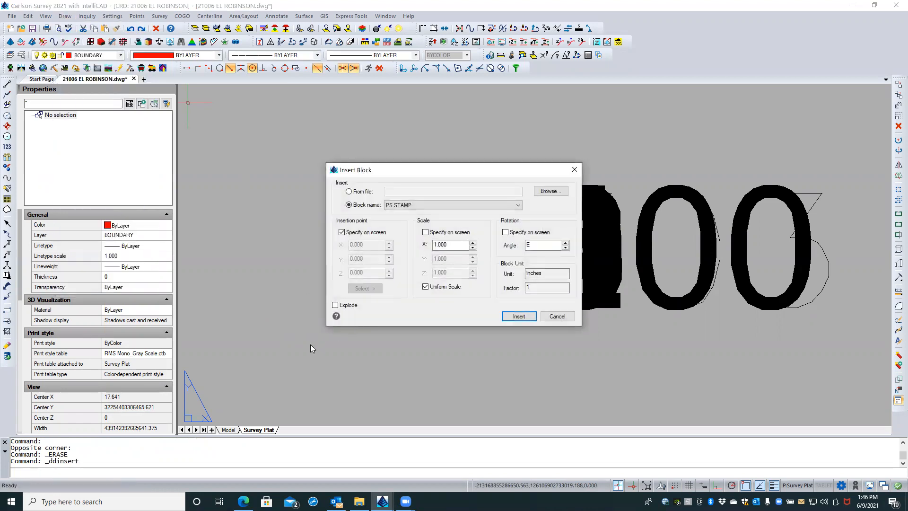
click(349, 192)
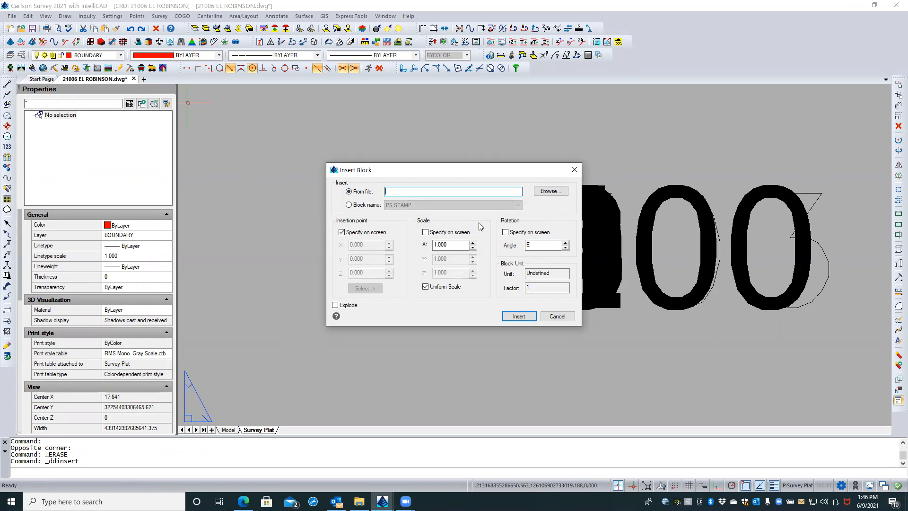
click(550, 194)
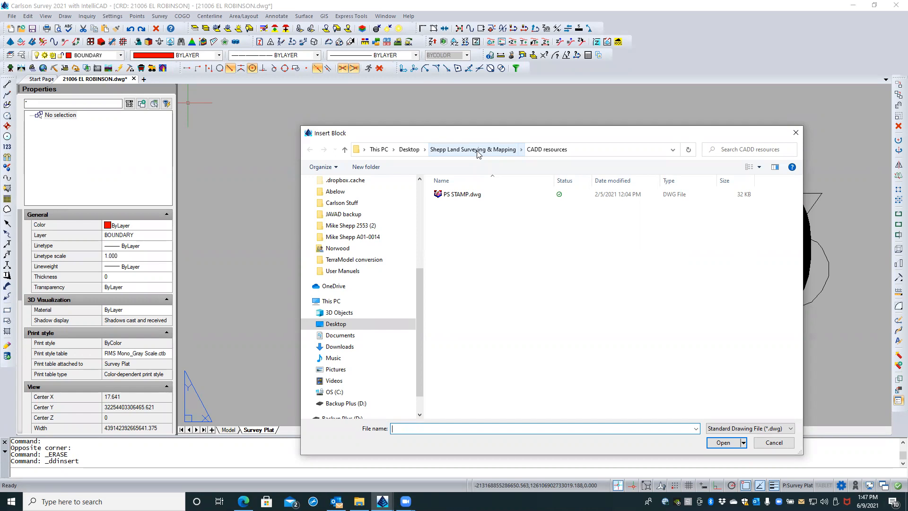
click(772, 443)
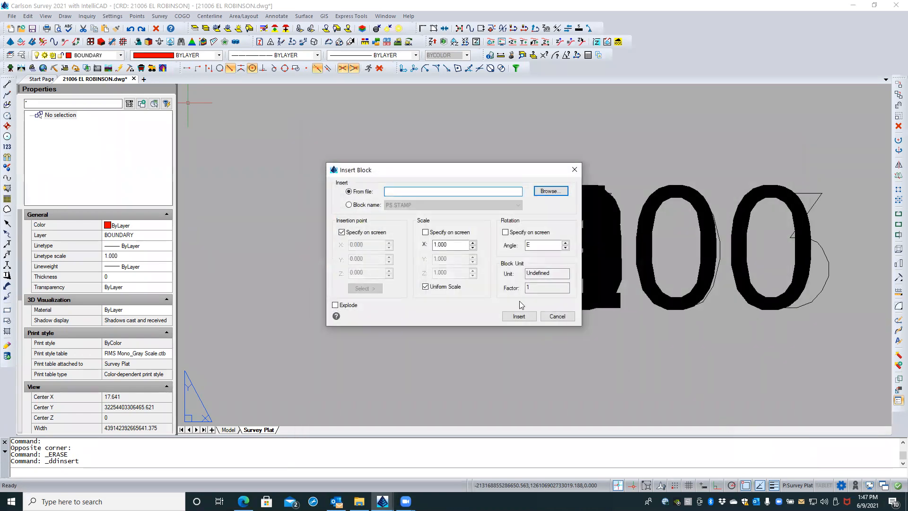
- Try to insert the barscale block at scale 1 in the empty space beside the oversized bar scale numbers
click(376, 206)
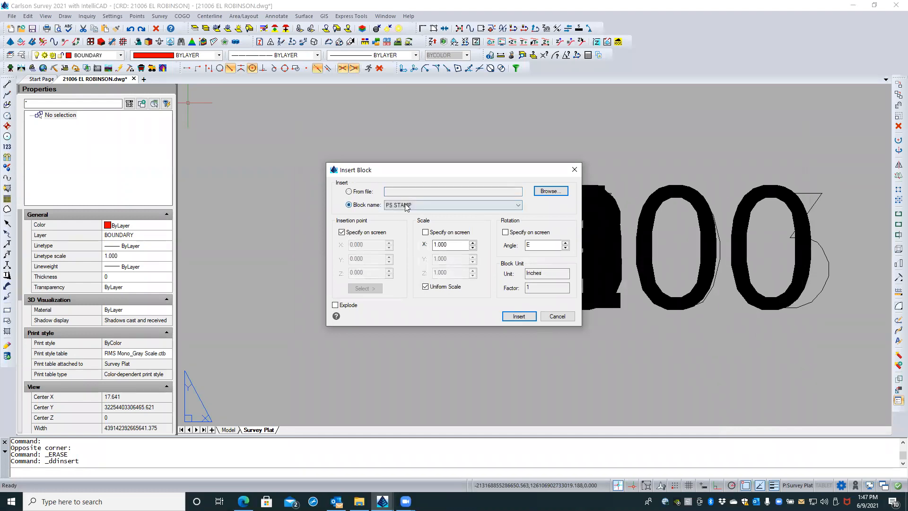
click(407, 207)
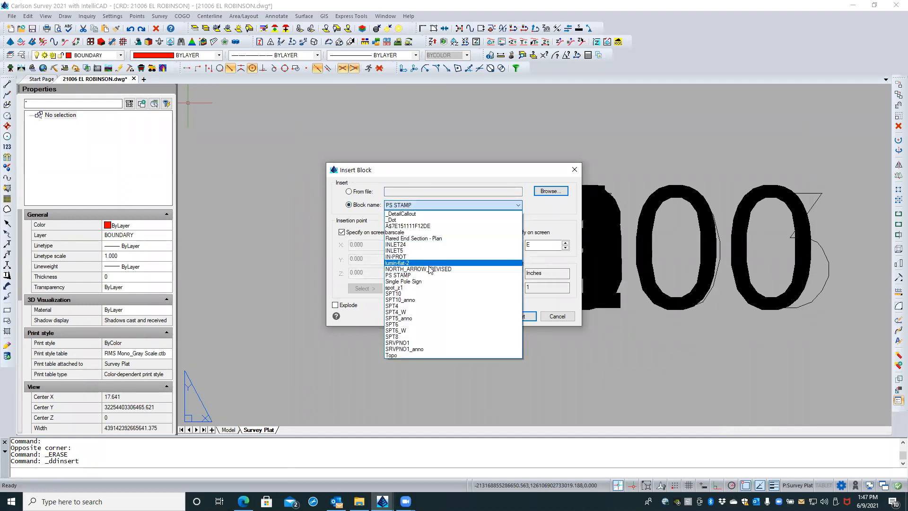
click(413, 232)
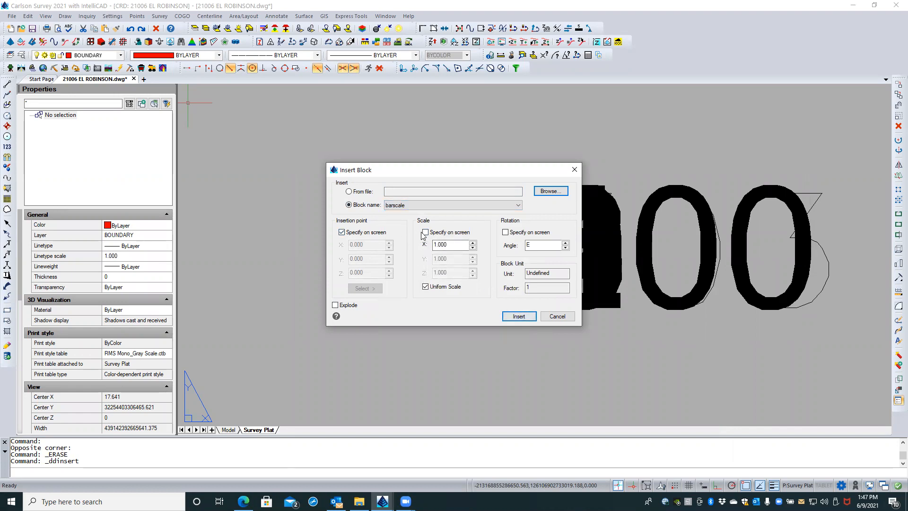
click(519, 316)
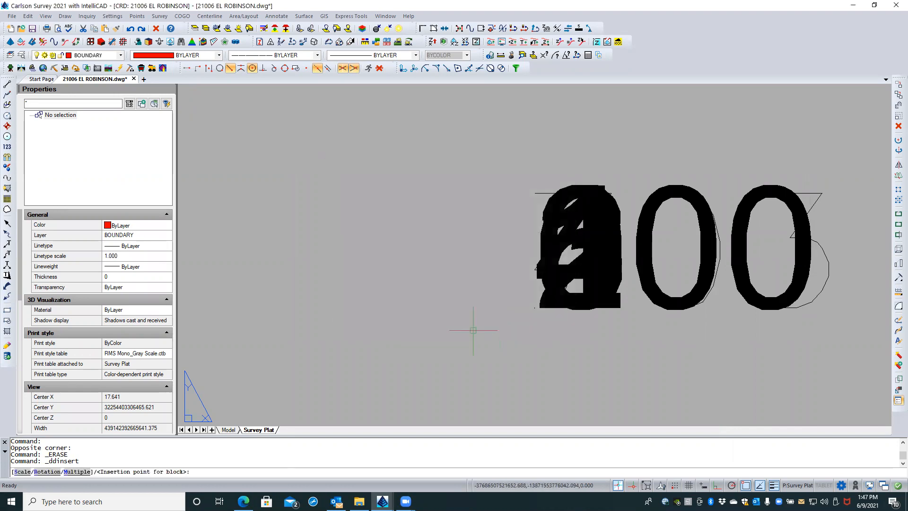
click(473, 330)
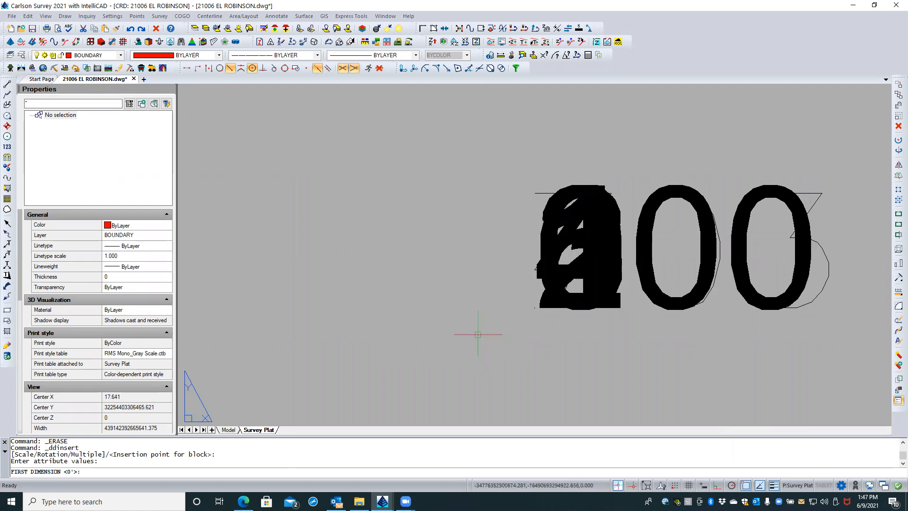
scroll(478, 335, up, 3)
scroll(480, 335, up, 2)
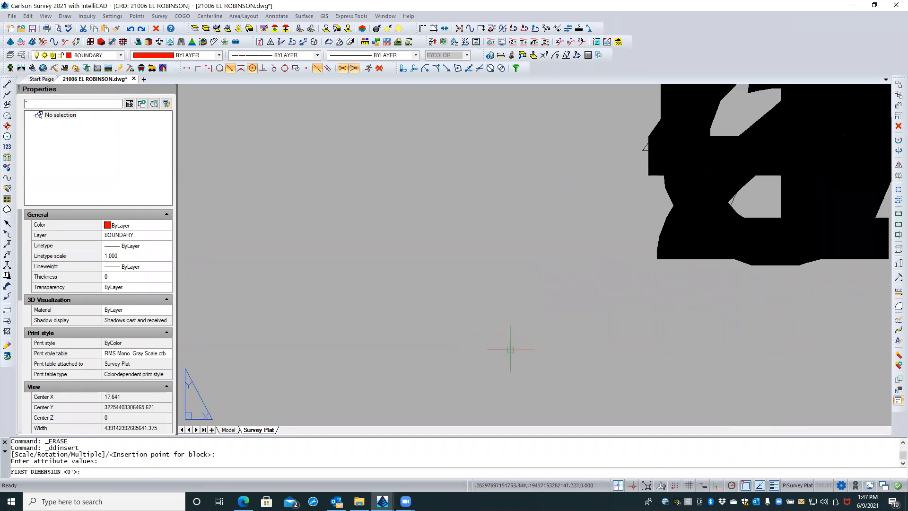
scroll(506, 349, up, 3)
scroll(502, 350, down, 3)
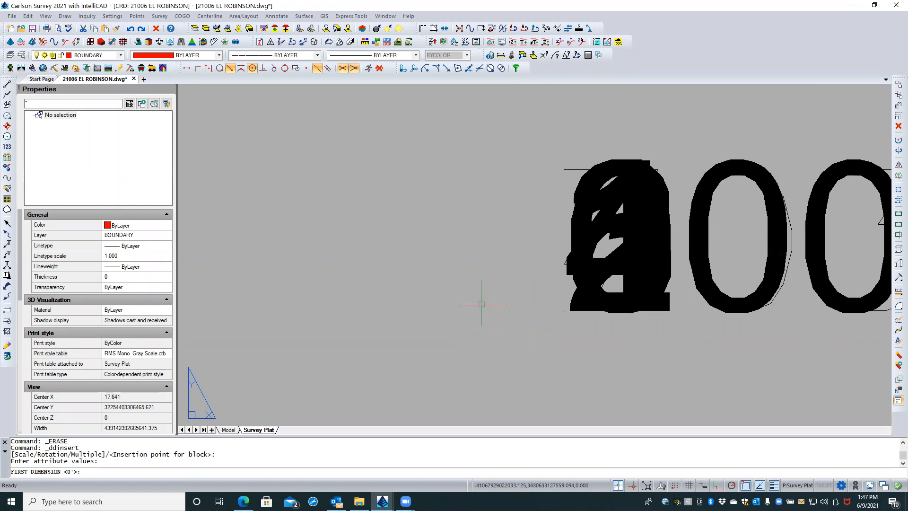
- Undo the barscale attempt and the PS STAMP insertion, and redo only the PS STAMP insertion
click(131, 30)
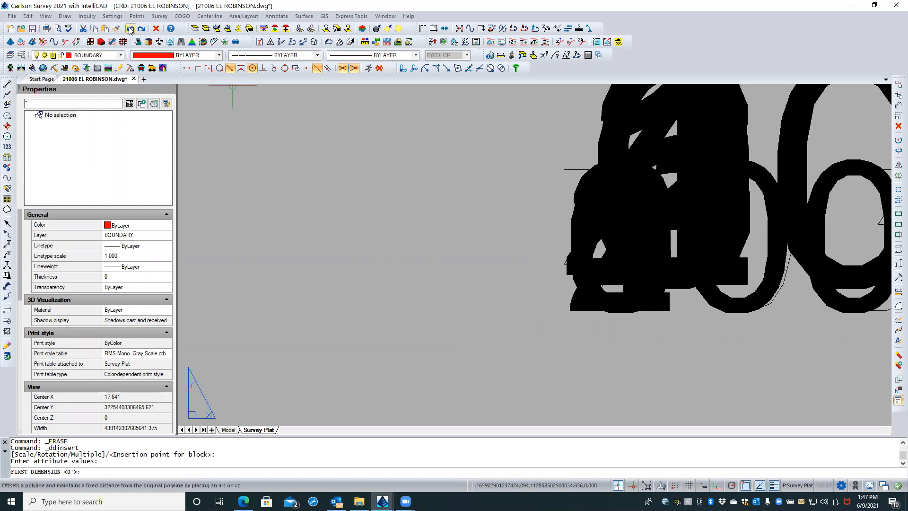
key(Escape)
key(Escape)
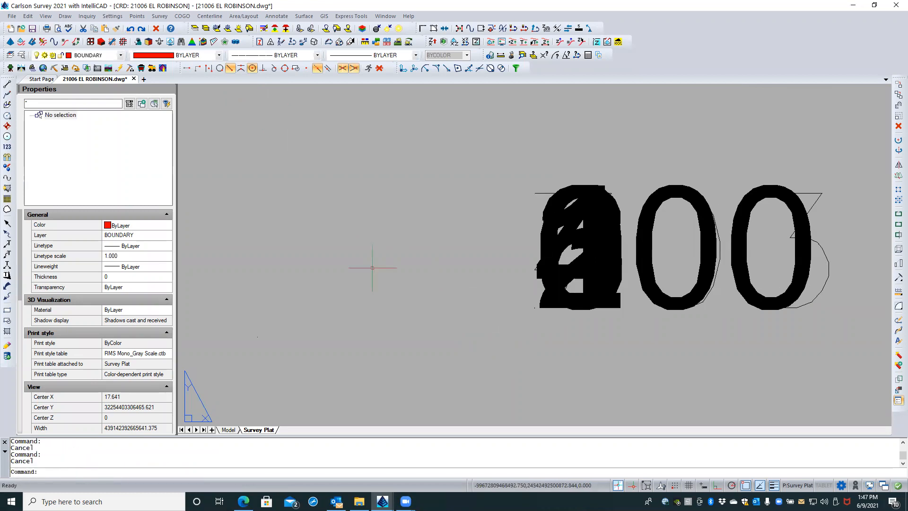
key(ctrl+z)
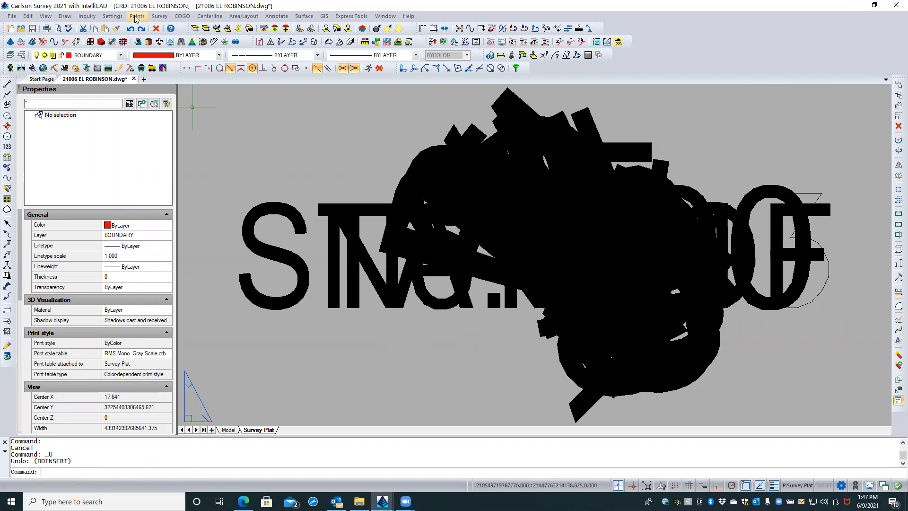
click(142, 29)
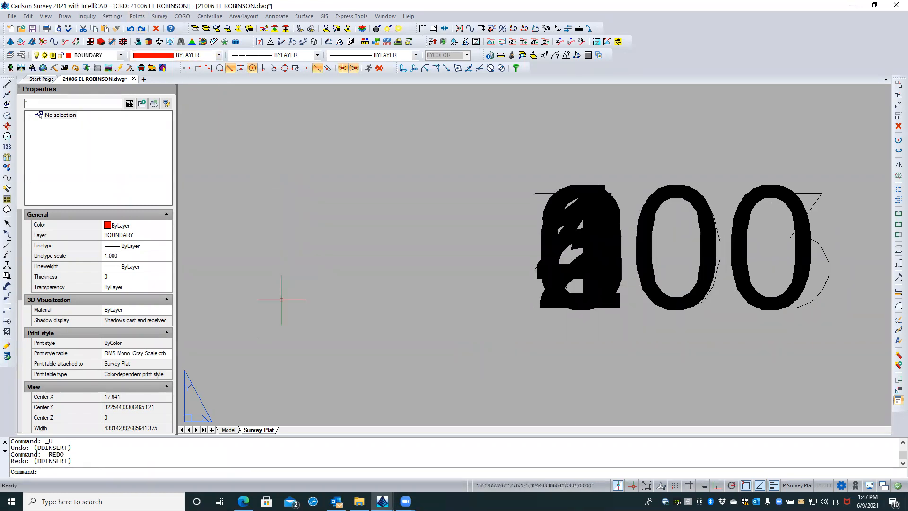
- Select the small PS STAMP block reference in the empty area and delete it
click(280, 313)
click(226, 354)
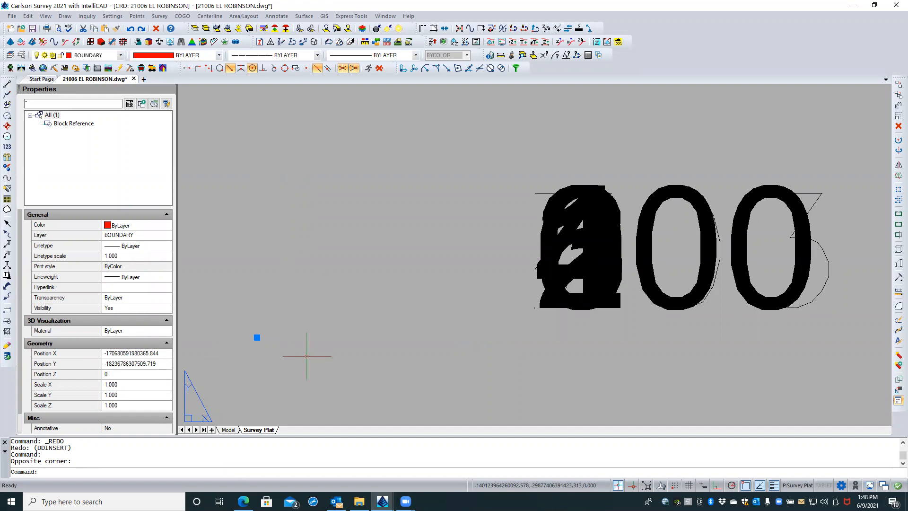
click(156, 28)
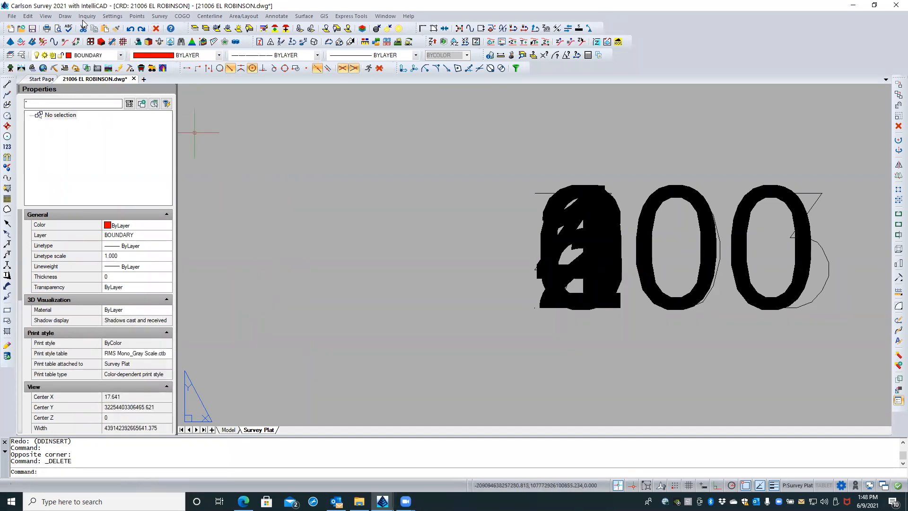
- Insert the existing barscale block at scale 1 in the empty area beside the oversized numbers
click(65, 16)
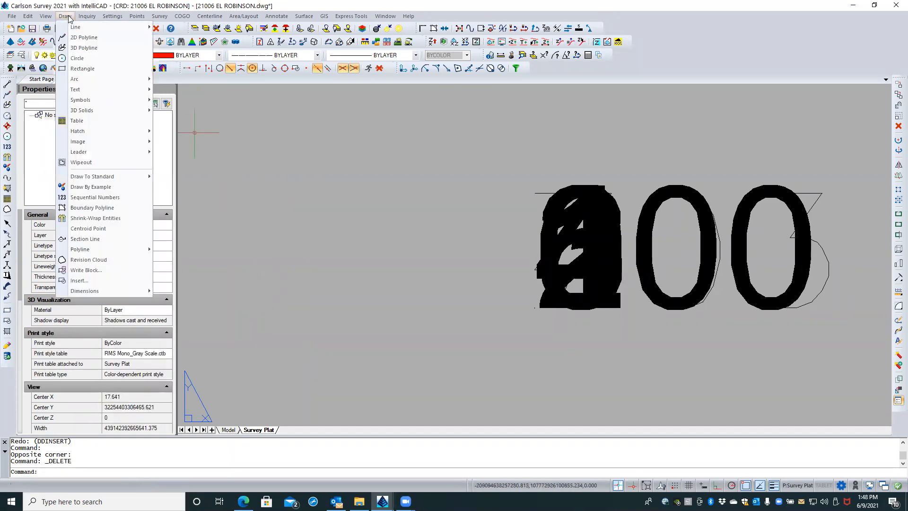
click(84, 282)
click(393, 206)
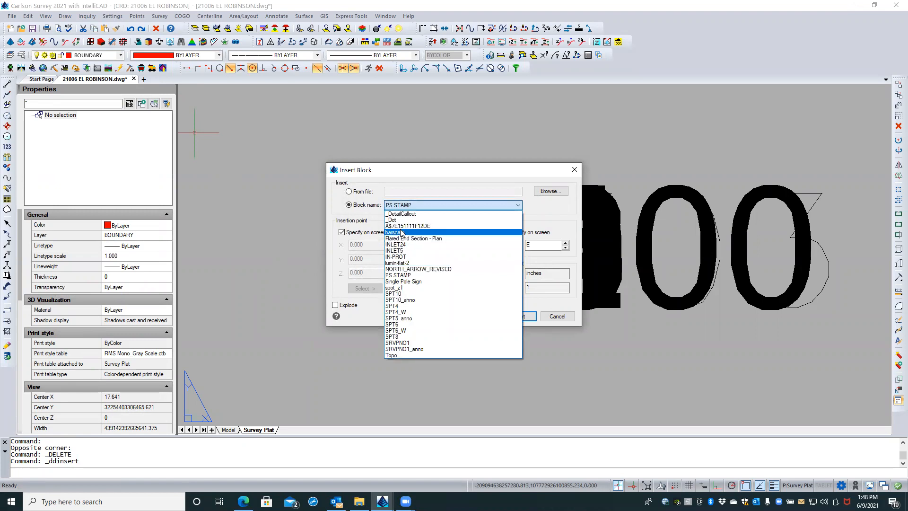
click(400, 232)
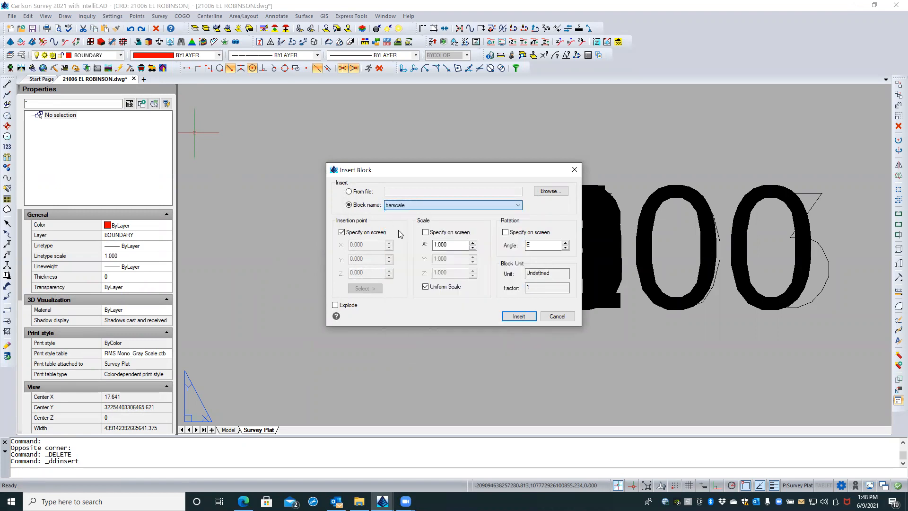
click(519, 317)
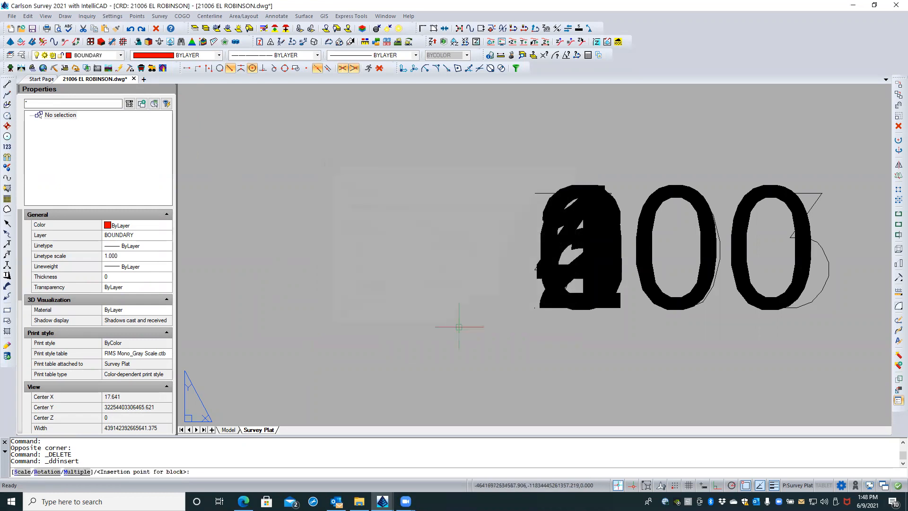
click(404, 343)
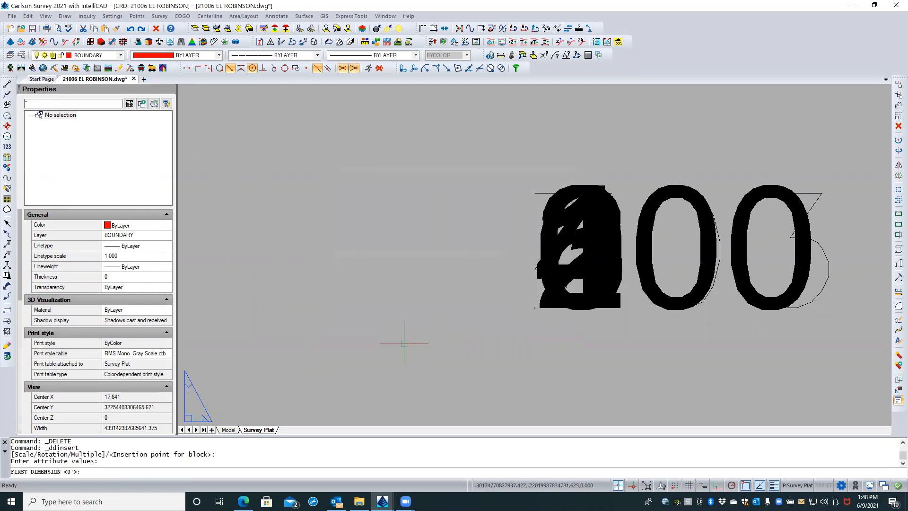
- Accept the barscale's default first dimension and set its second, third and fourth dimensions to 200, 400 and 600
key(Return)
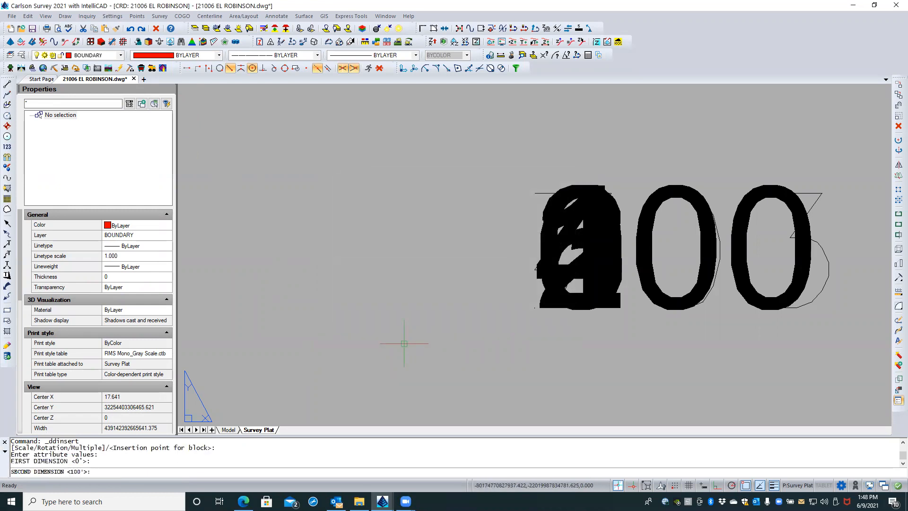
text(200)
key(Return)
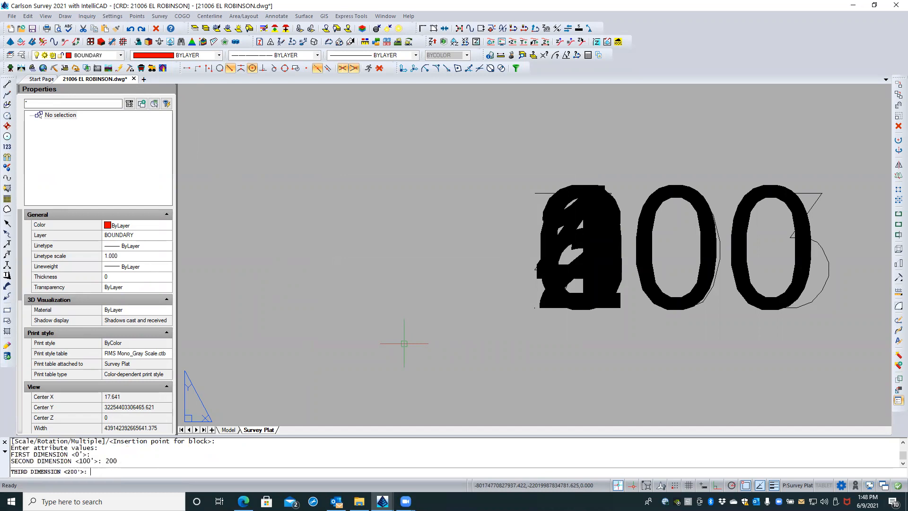
text(400)
key(Return)
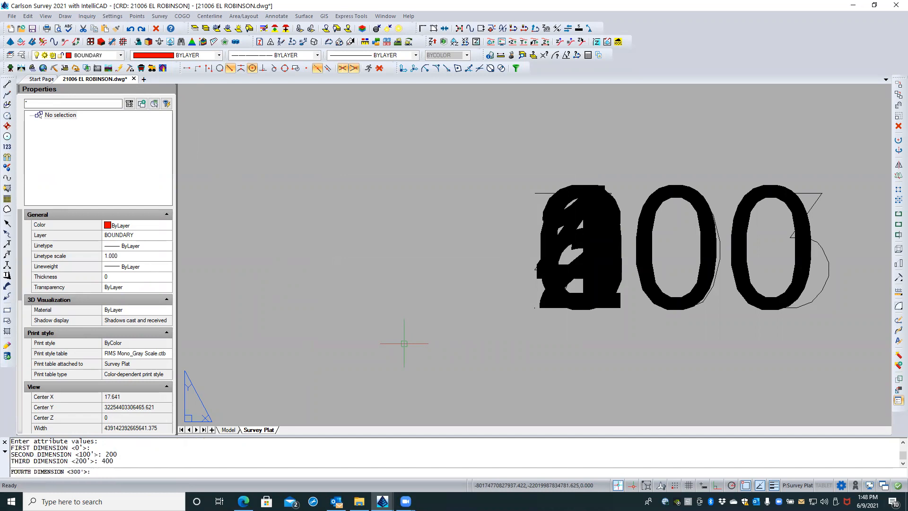
text(600)
key(Return)
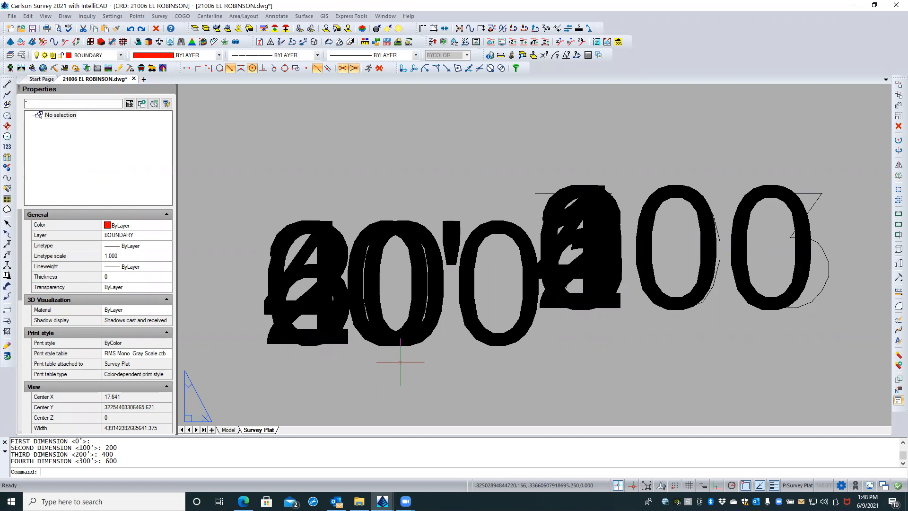
- Undo the latest barscale block insertion
text(u)
key(Return)
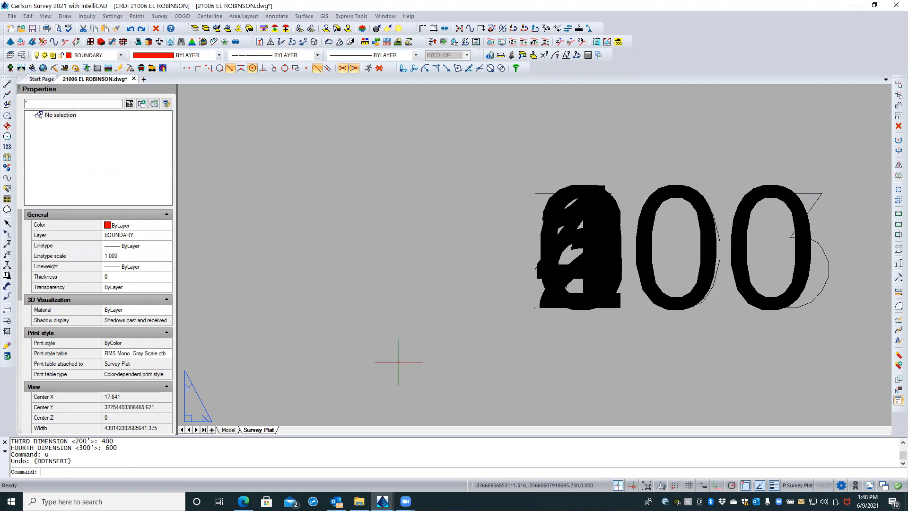
text(scal)
key(Return)
key(Escape)
key(Escape)
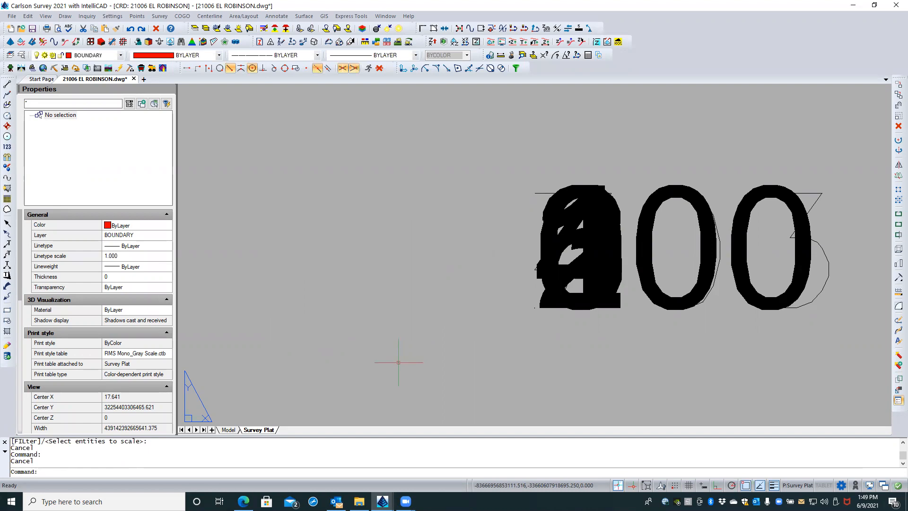
- Check the horizontal scale in the drawing setup and close the setup without changing it
click(114, 16)
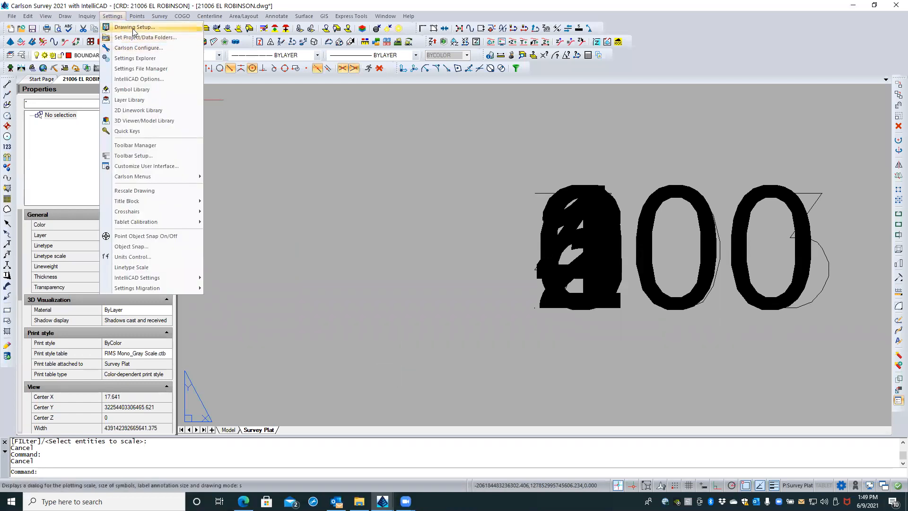
click(134, 27)
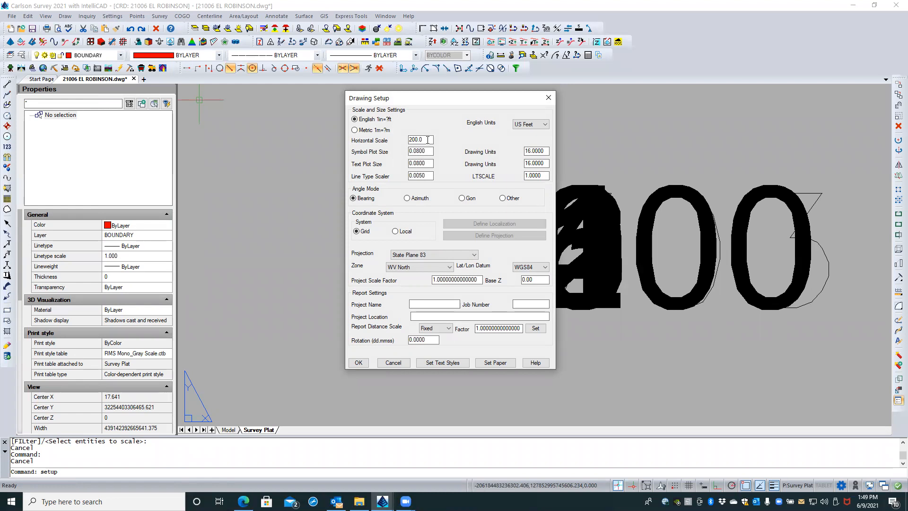
click(394, 363)
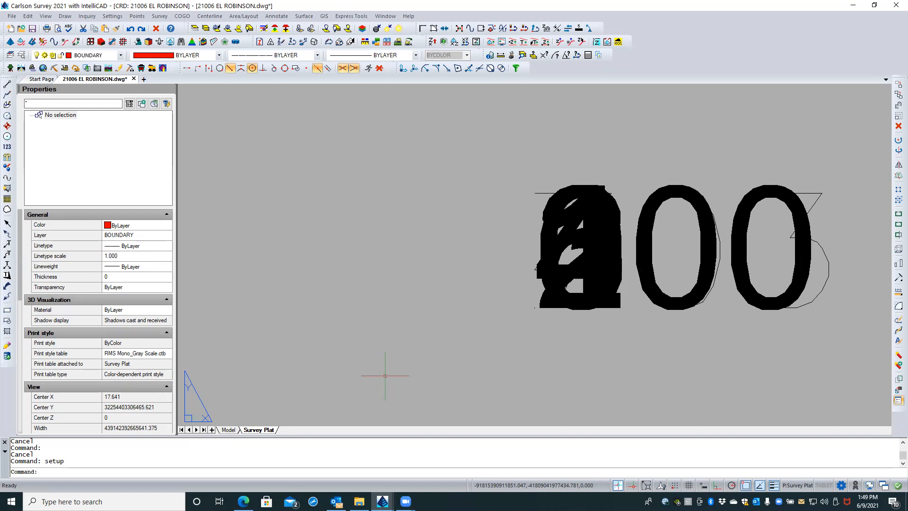
- Inspect the view number and sheet number attributes of the _DetailCallout block overlapping the oversized bar scale numbers
double_click(647, 220)
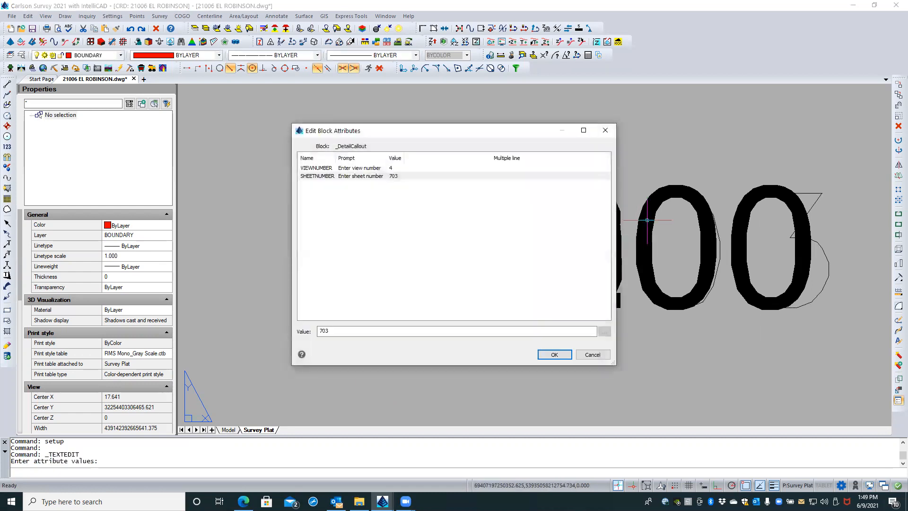
click(358, 169)
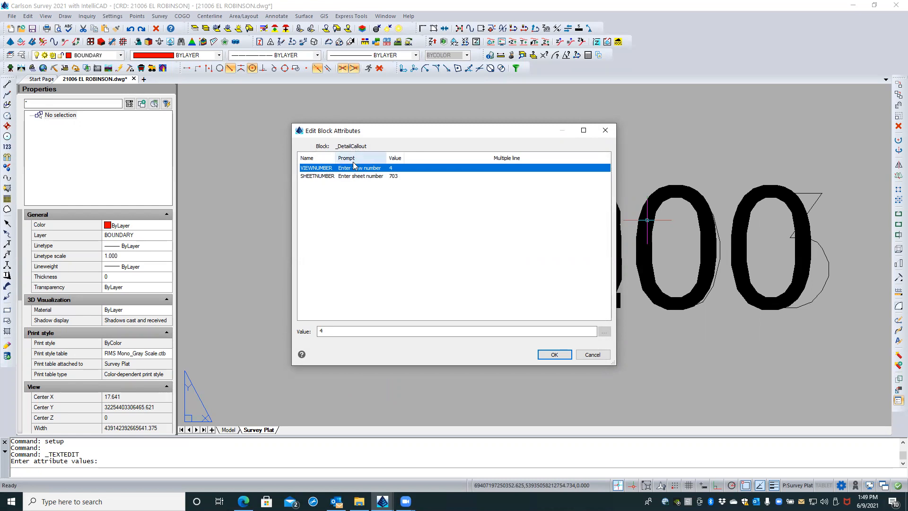
click(362, 195)
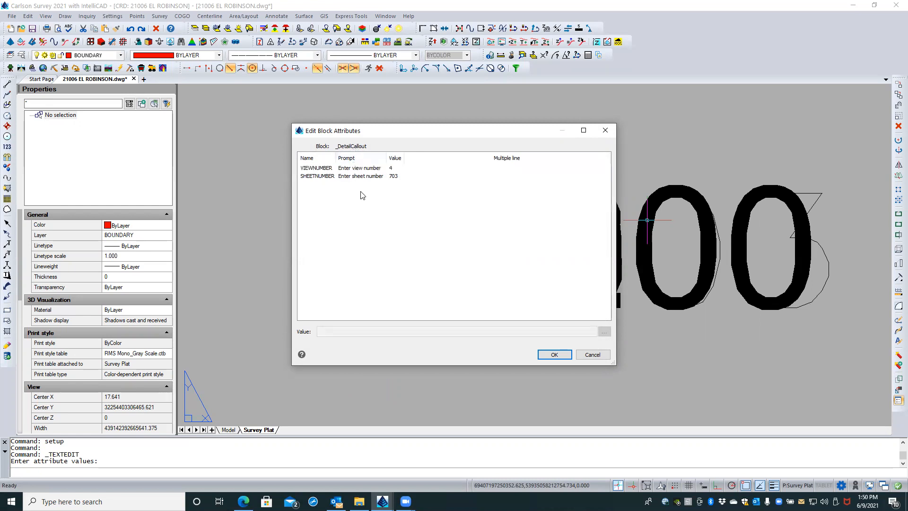
click(365, 170)
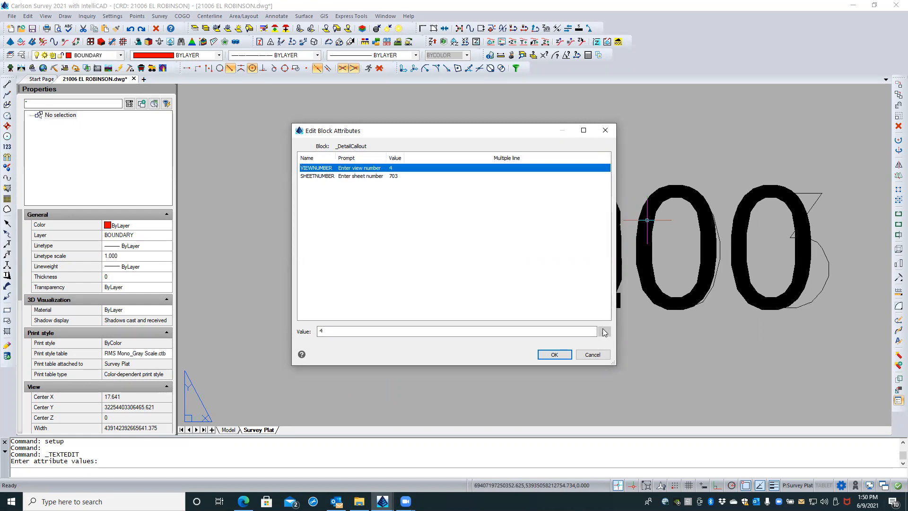
click(592, 354)
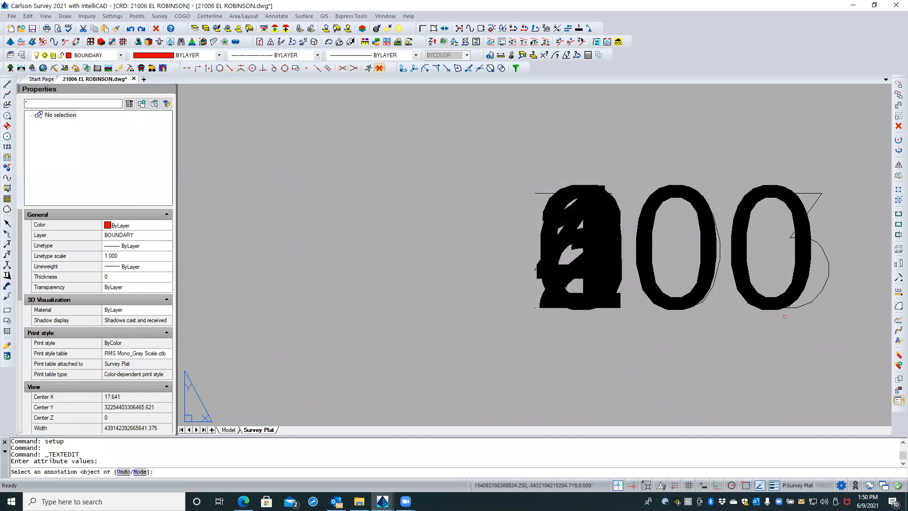
click(798, 306)
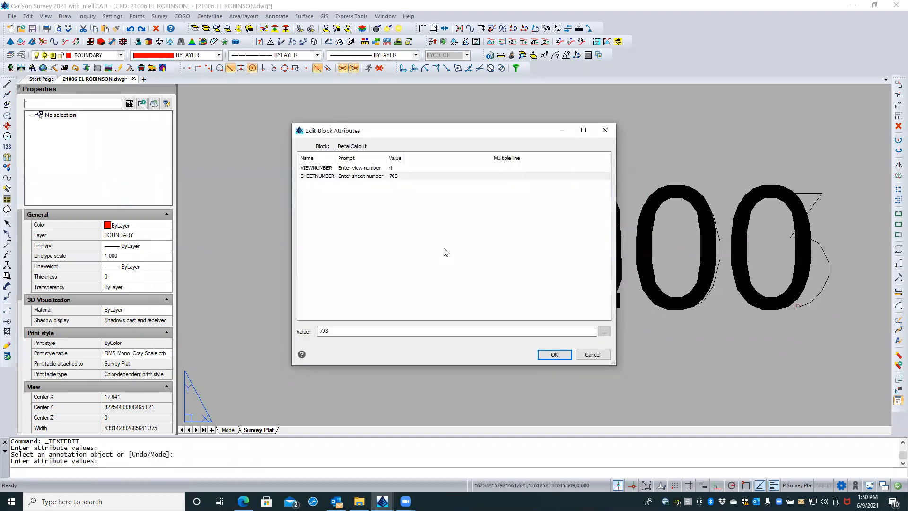
click(592, 355)
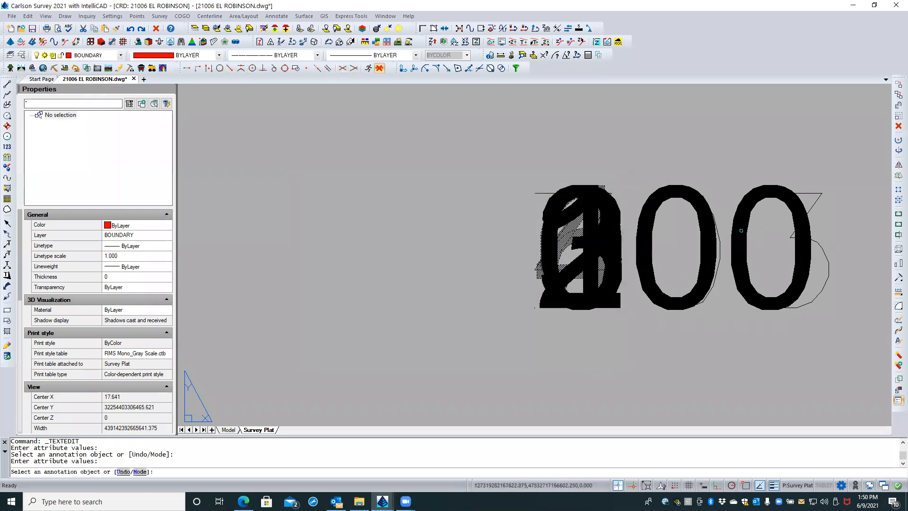
click(742, 231)
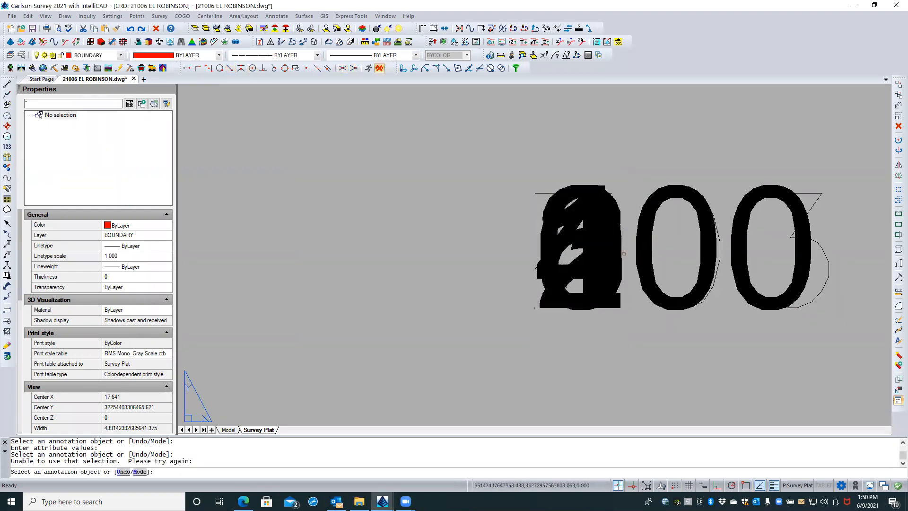
key(Escape)
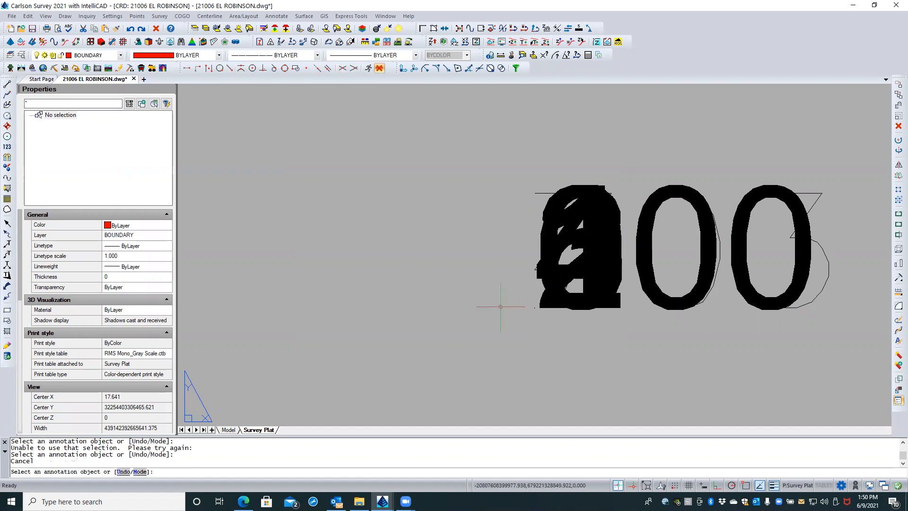
key(Escape)
key(Escape)
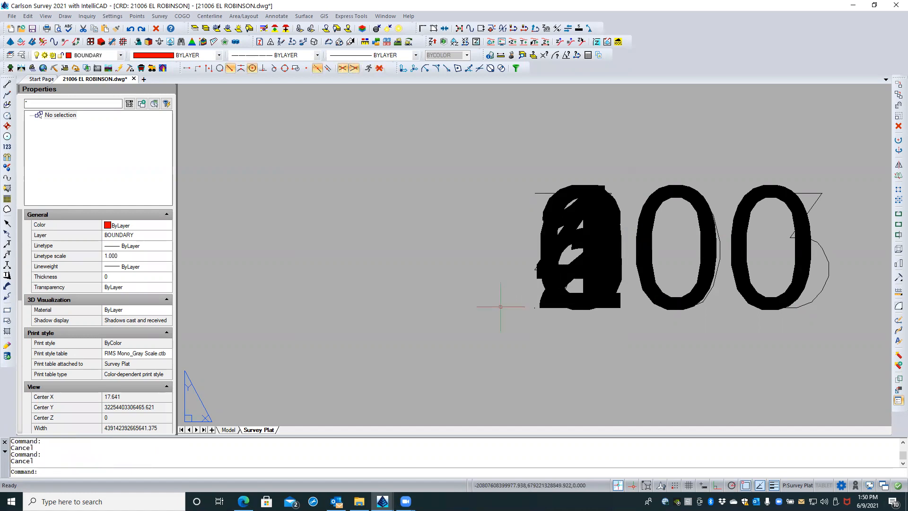
- Inspect the attributes of the oversized barscale block, re-sorting the list by prompt, value and name
double_click(552, 250)
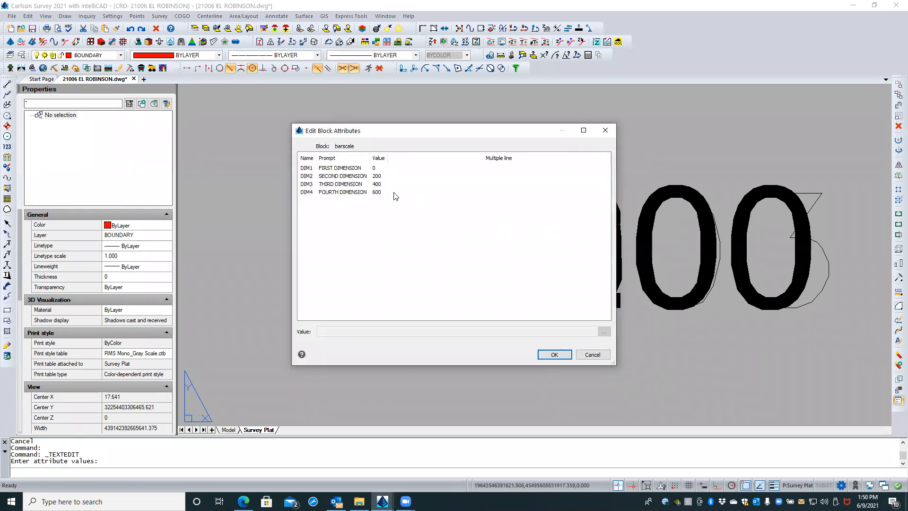
click(325, 161)
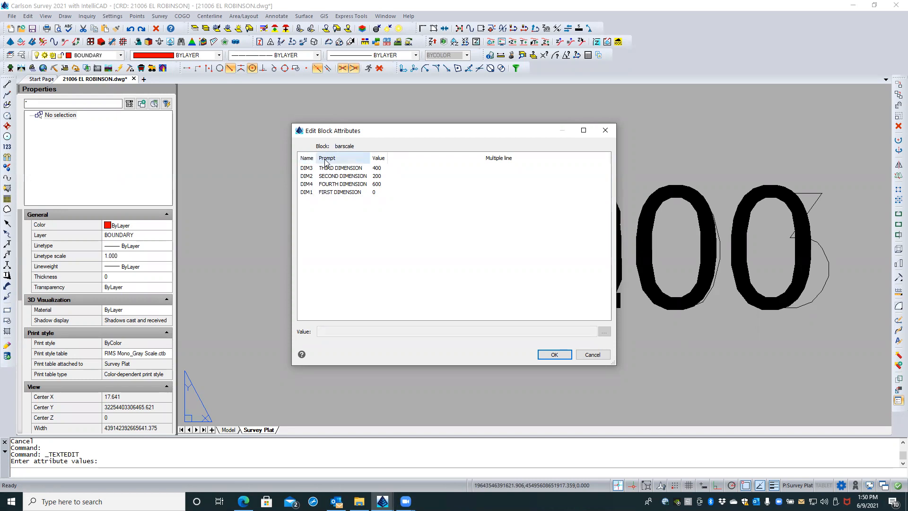
click(334, 161)
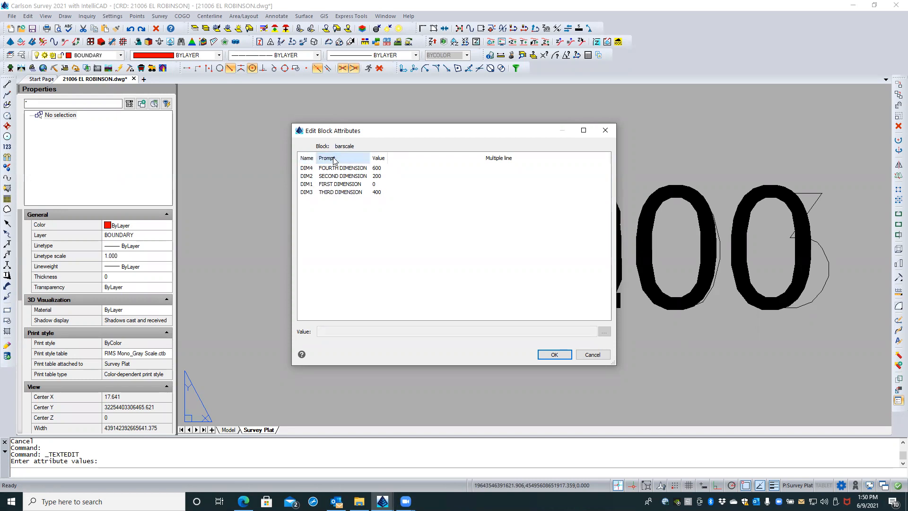
click(379, 161)
click(309, 158)
click(331, 159)
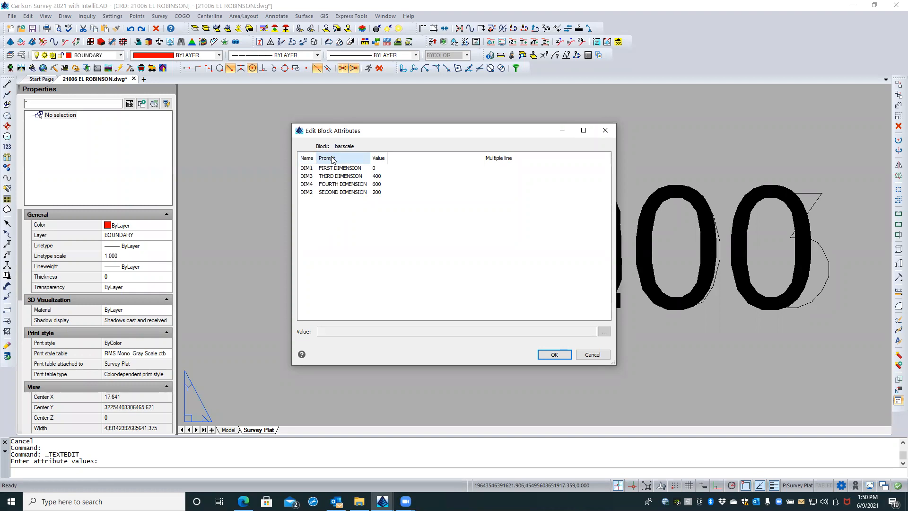
click(378, 158)
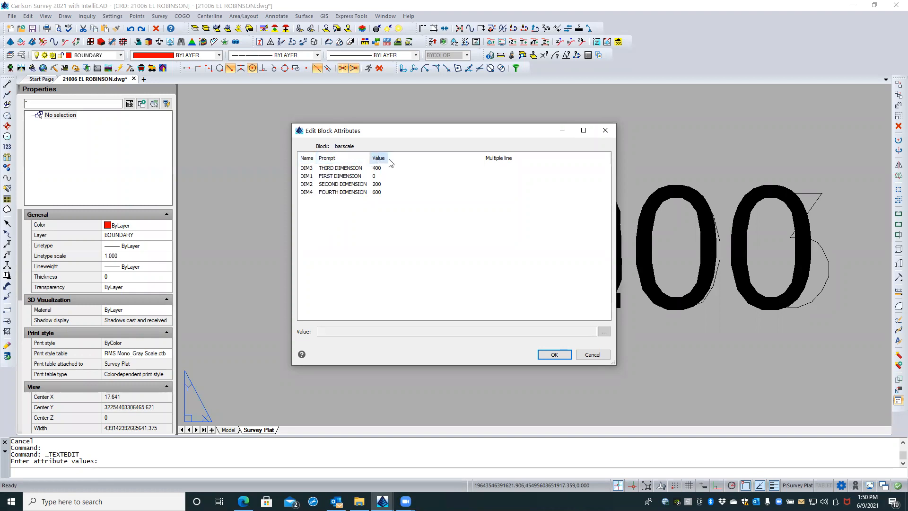
click(587, 355)
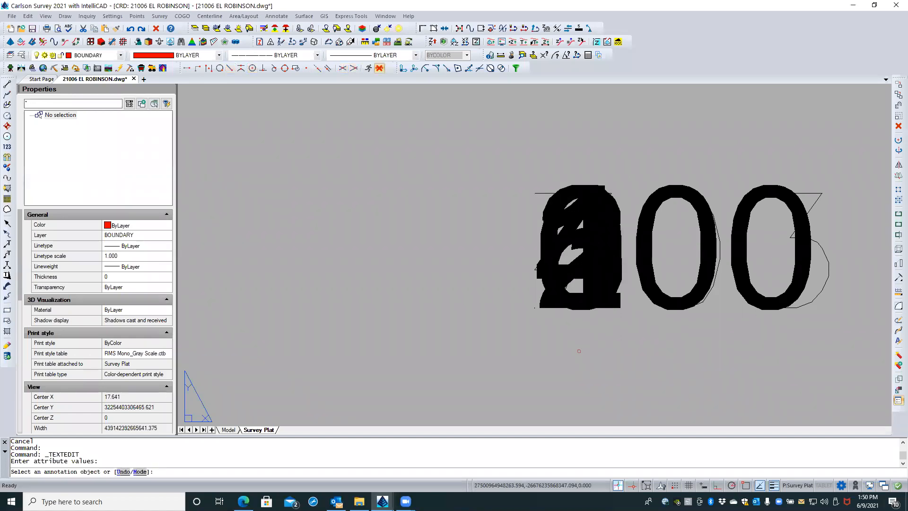
key(Escape)
key(Escape)
- Open the barscale block definition for editing with BEDIT
text(bed)
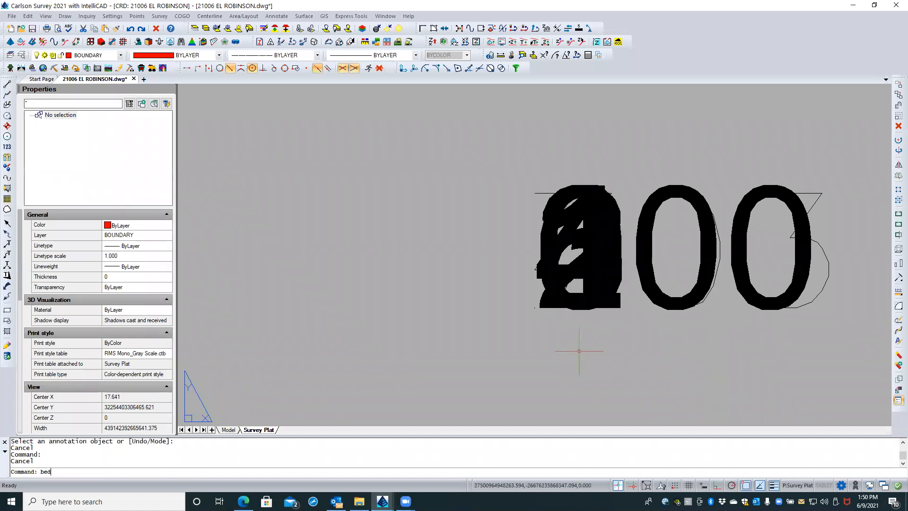
text(it)
key(Return)
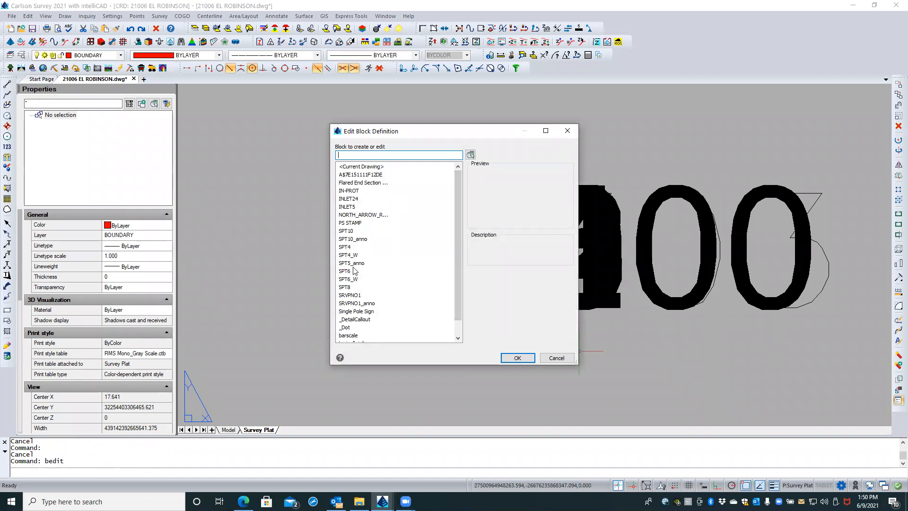
scroll(353, 271, down, 1)
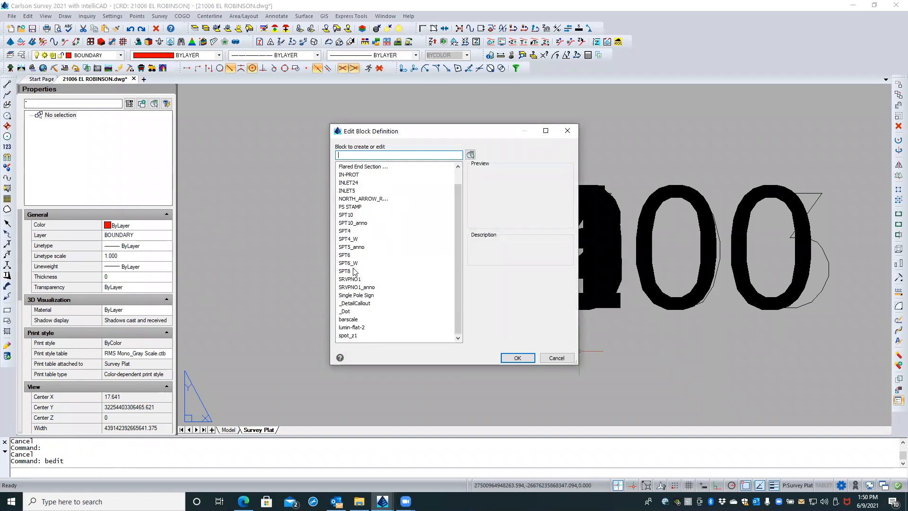
click(348, 320)
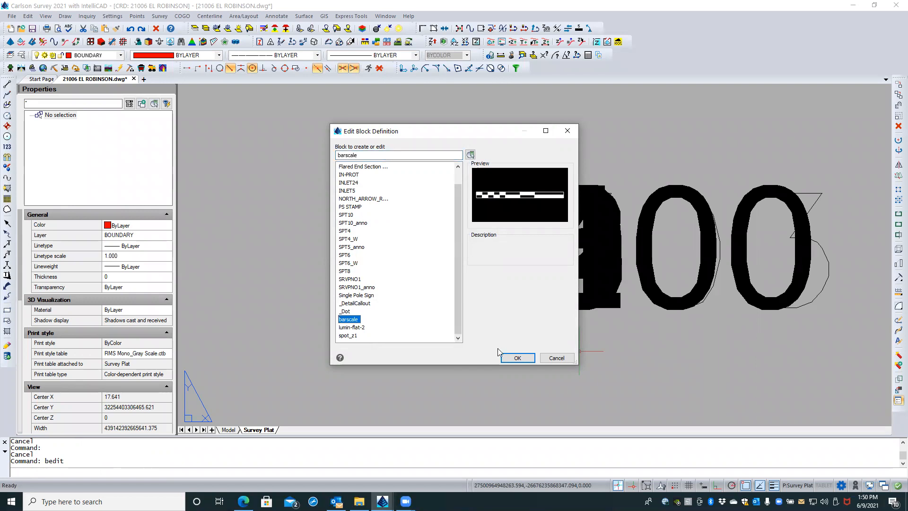
click(518, 358)
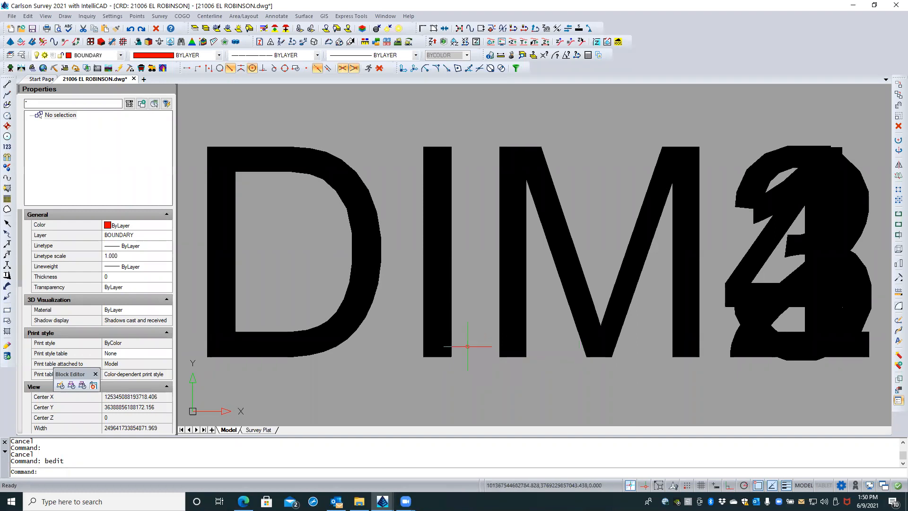
- Quick-select every attribute definition in the barscale block, using the Select All operator
click(439, 342)
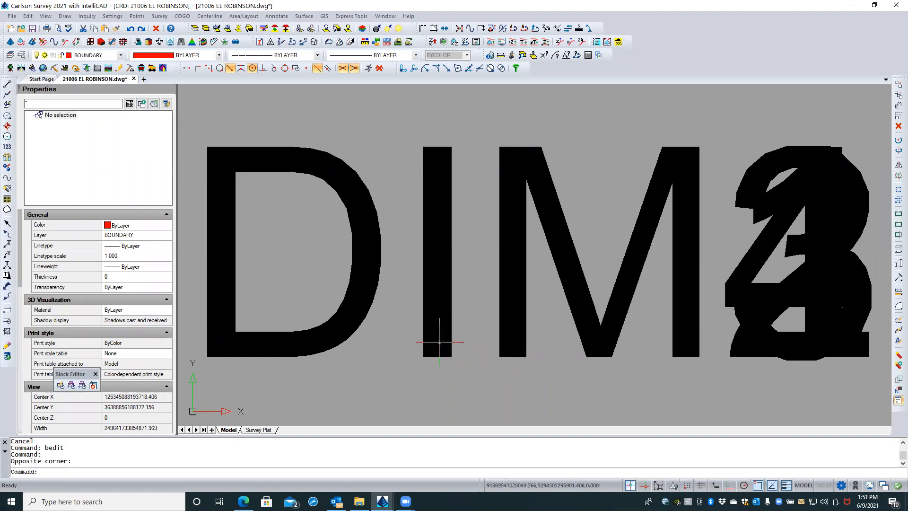
right_click(396, 356)
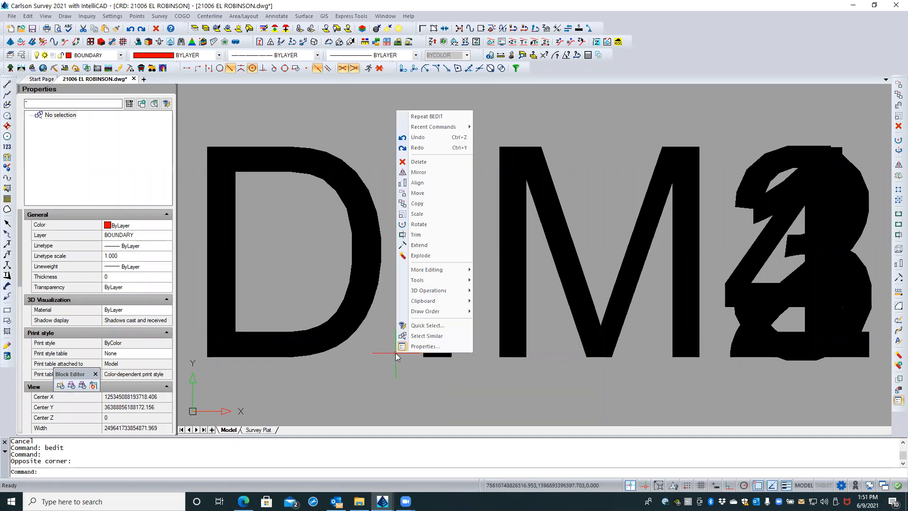
click(421, 326)
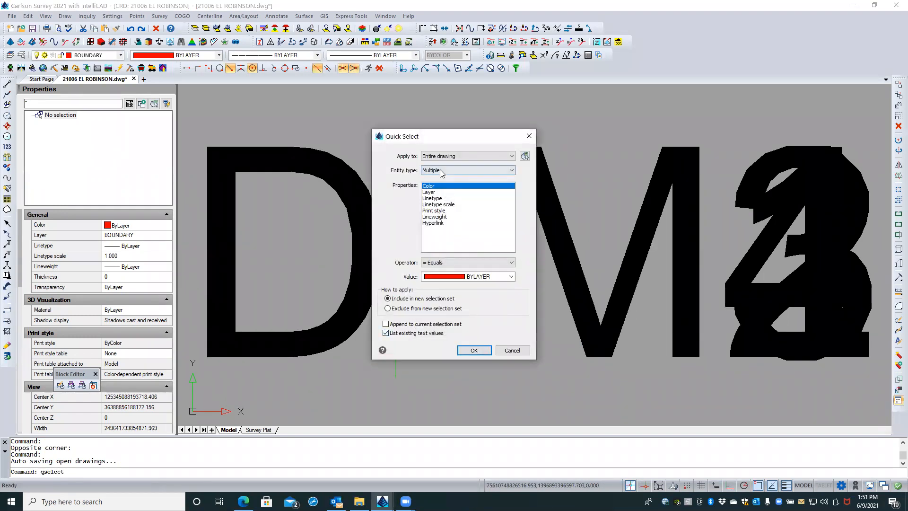
click(440, 170)
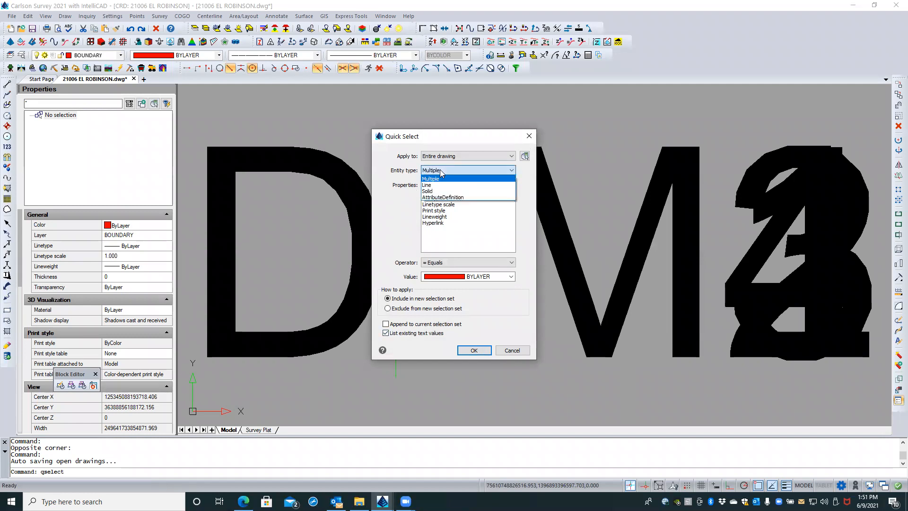
click(458, 198)
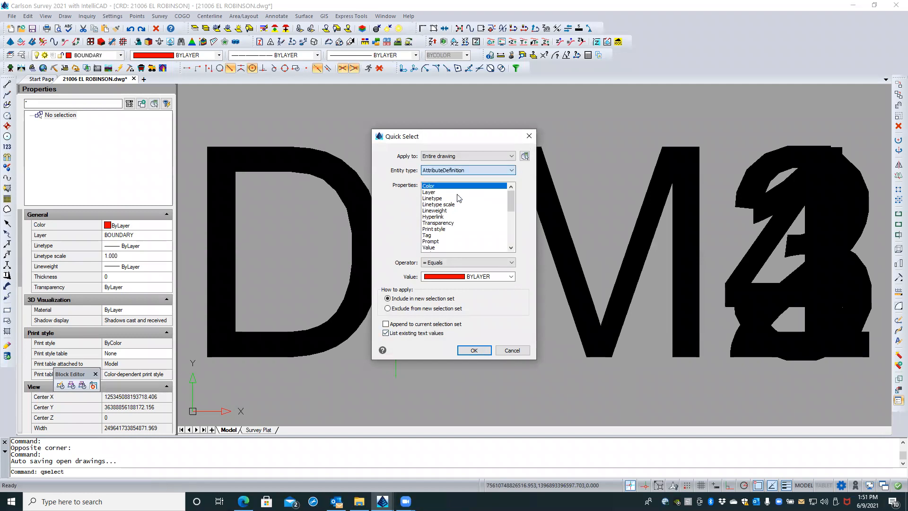
click(448, 262)
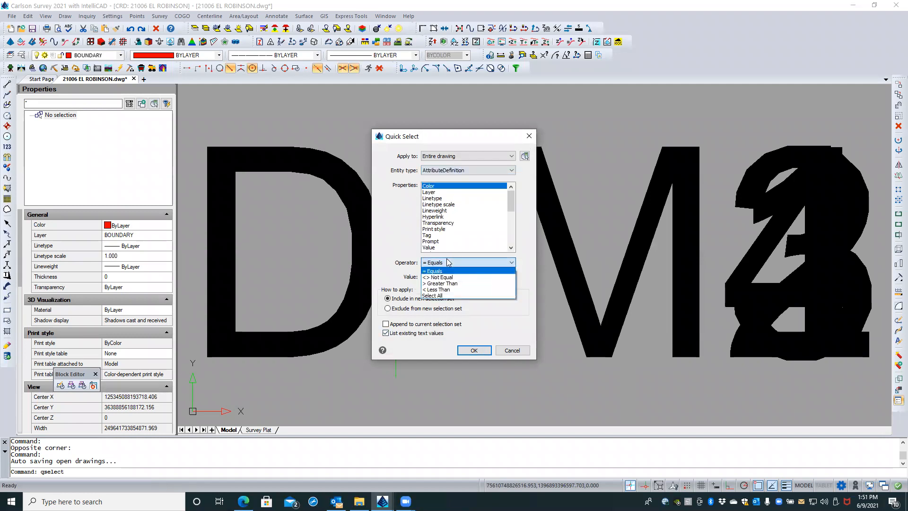
click(433, 296)
click(473, 351)
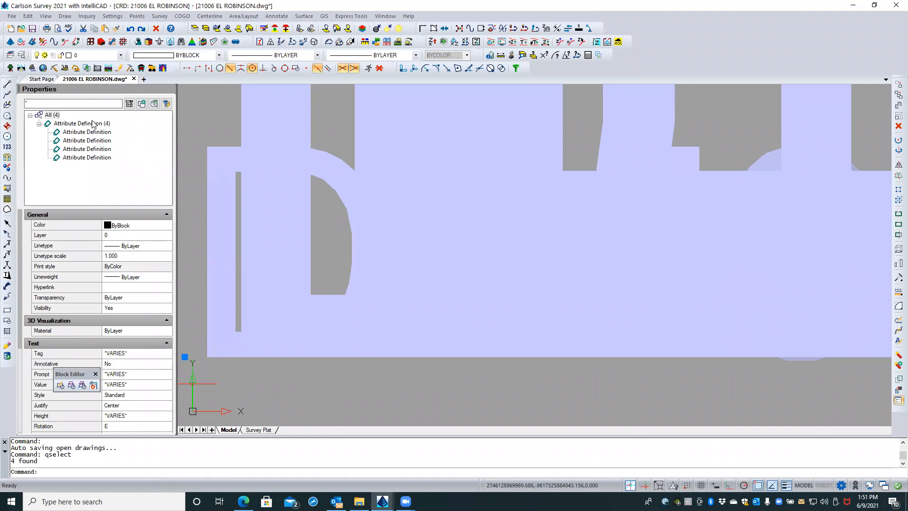
- Make the DIM4 attribute definition annotative, moving the Block Editor toolbar off its properties
scroll(134, 276, down, 5)
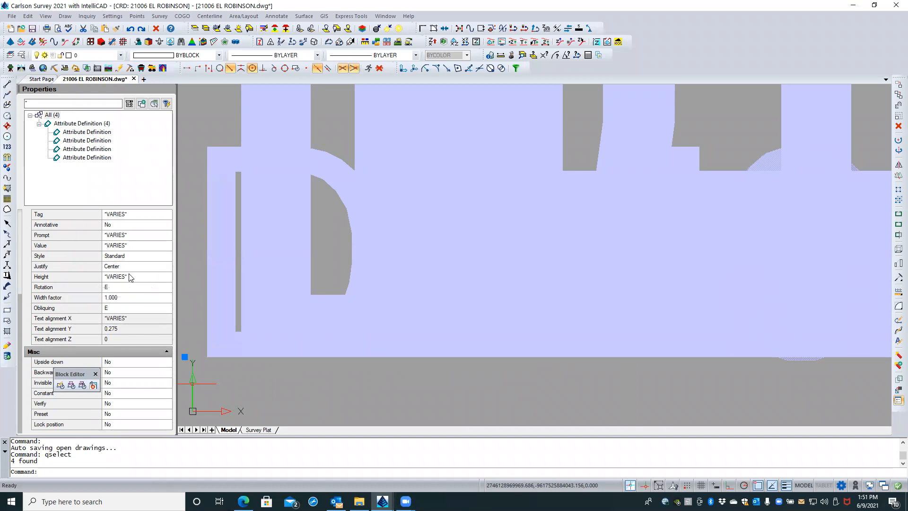
click(108, 133)
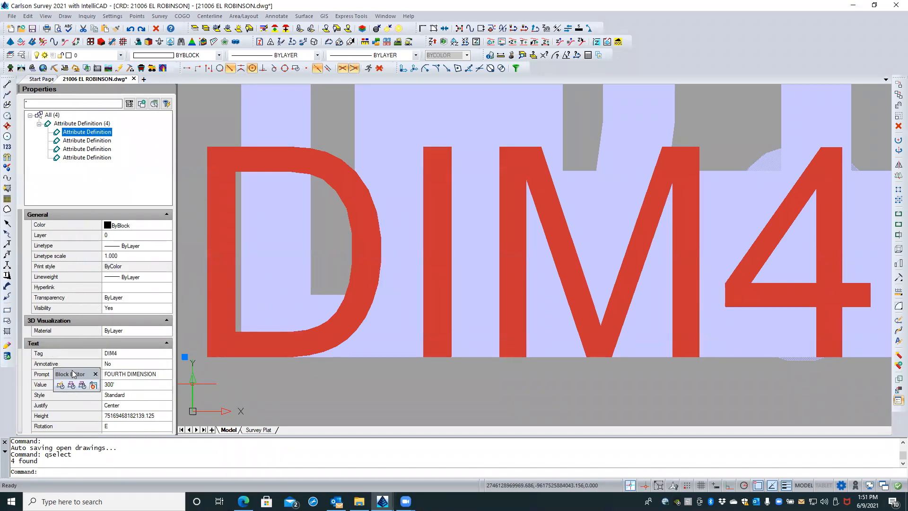
drag(73, 374, 228, 394)
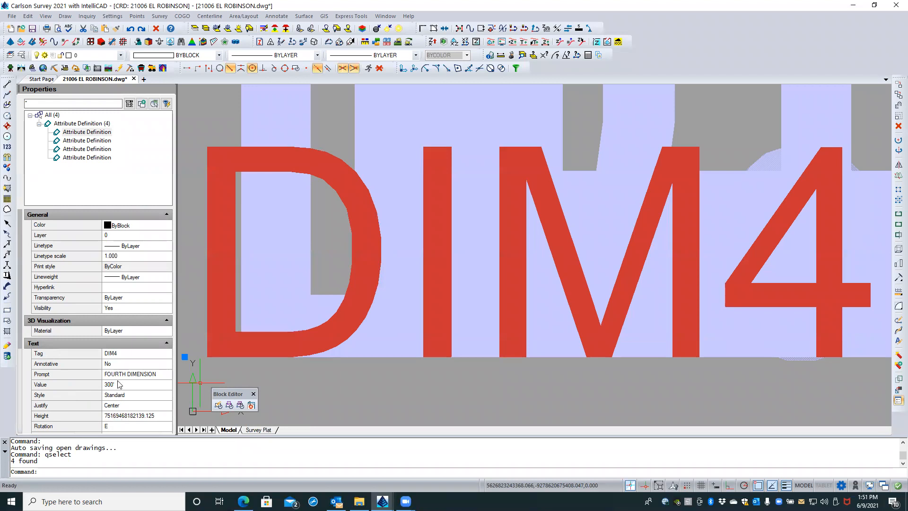
scroll(119, 360, down, 4)
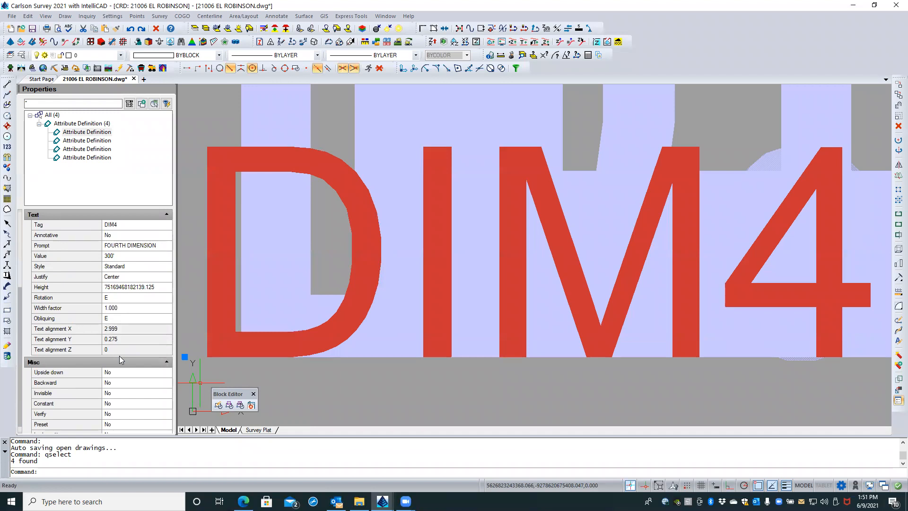
click(115, 237)
click(115, 236)
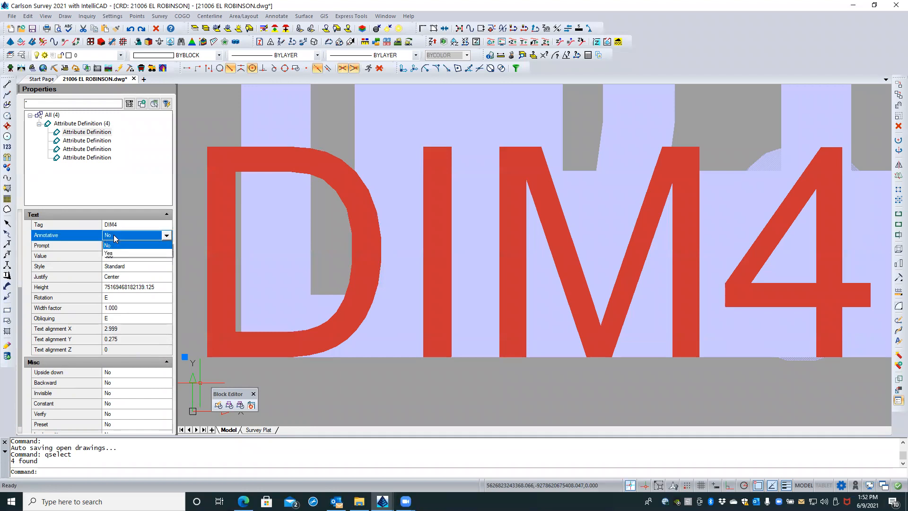
click(115, 254)
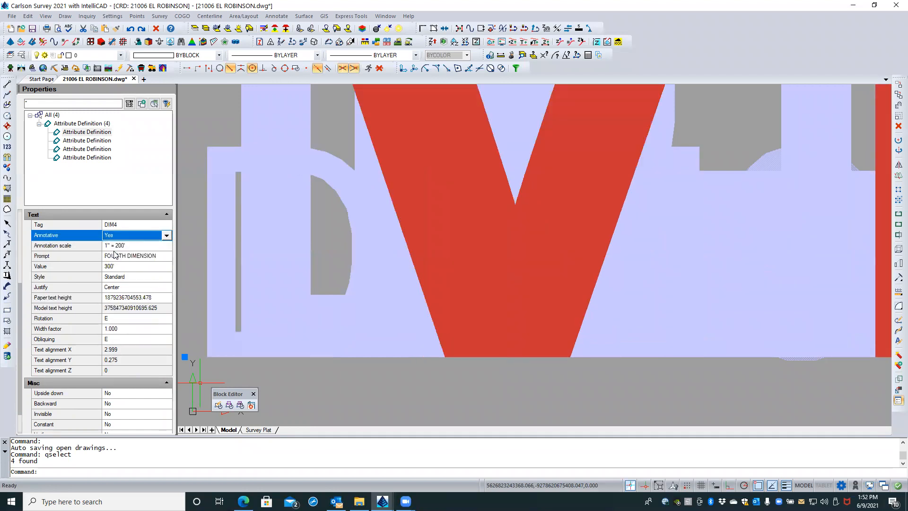
- Add the 1:1 annotation scale to the attribute definitions and delete the 1" = 200', 300', 100' and 40' scales
click(135, 246)
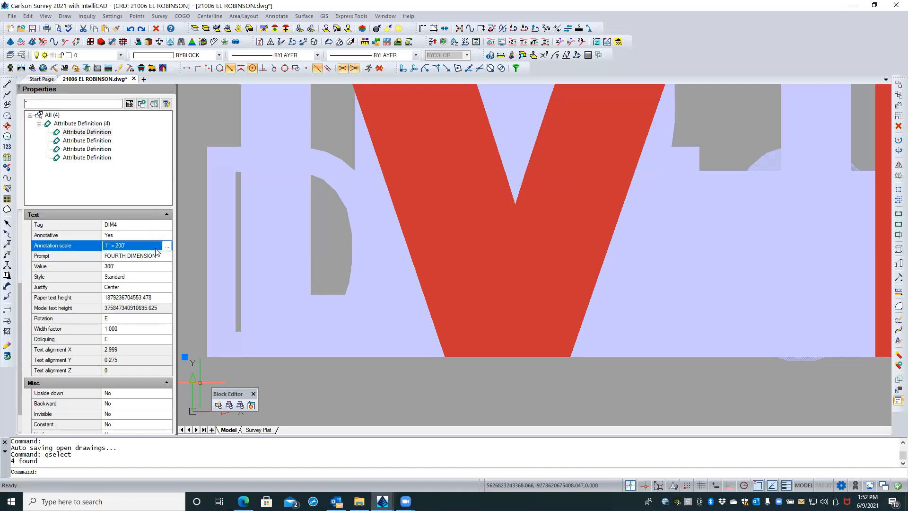
click(167, 245)
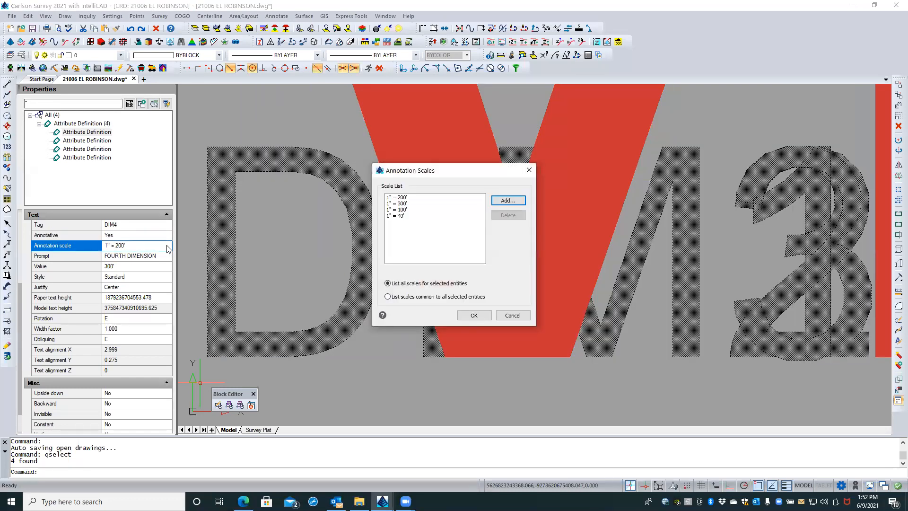
click(500, 201)
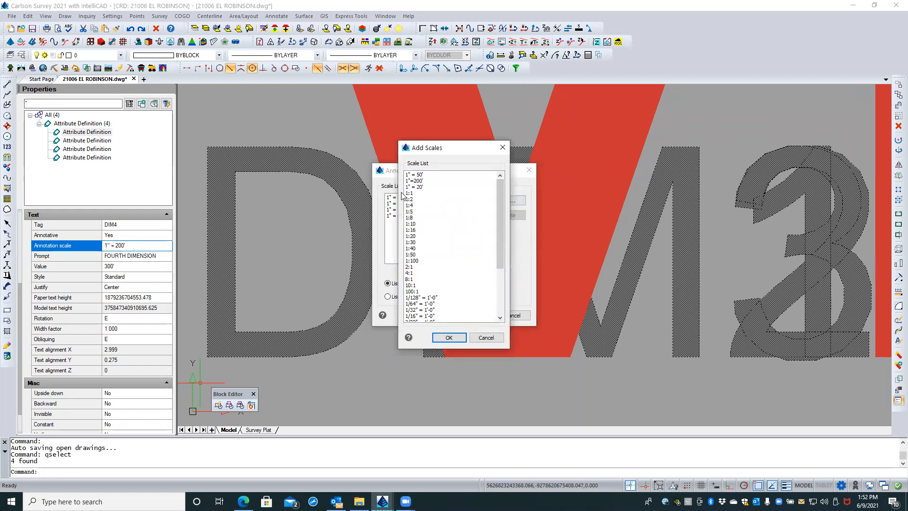
click(409, 195)
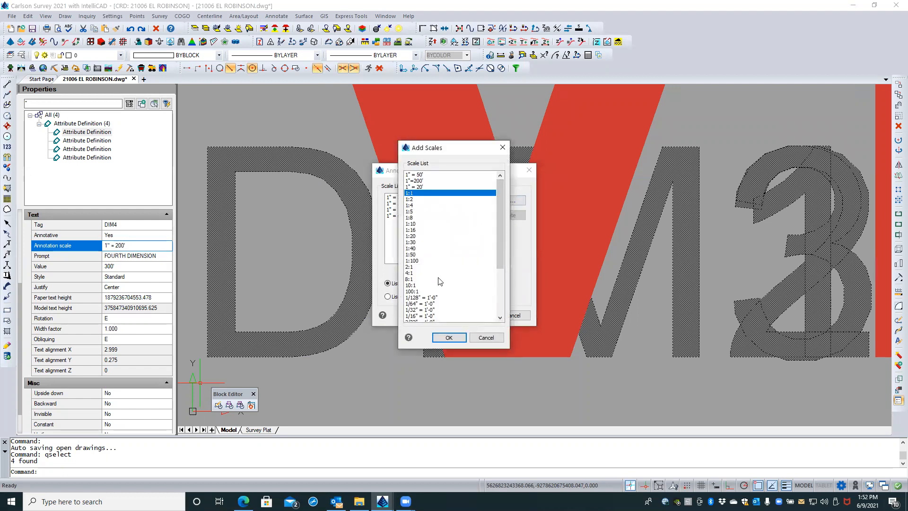
click(449, 337)
click(404, 198)
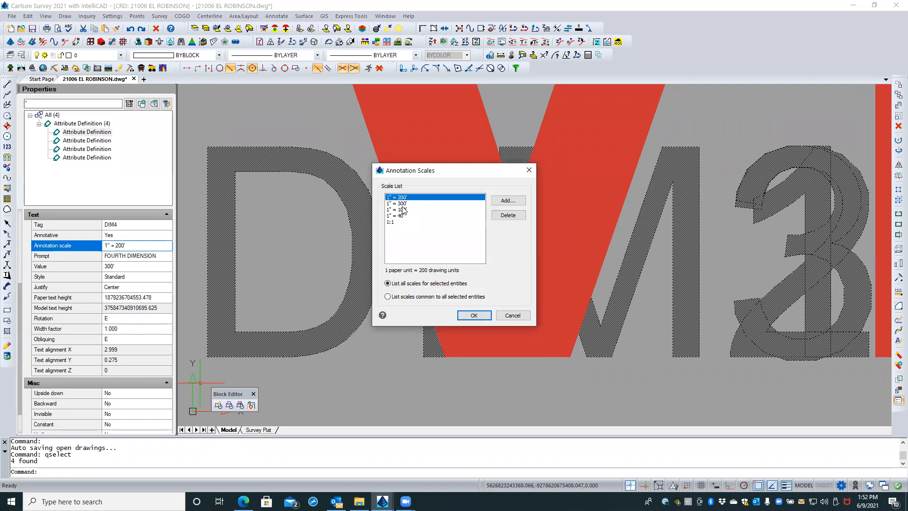
click(502, 215)
click(473, 315)
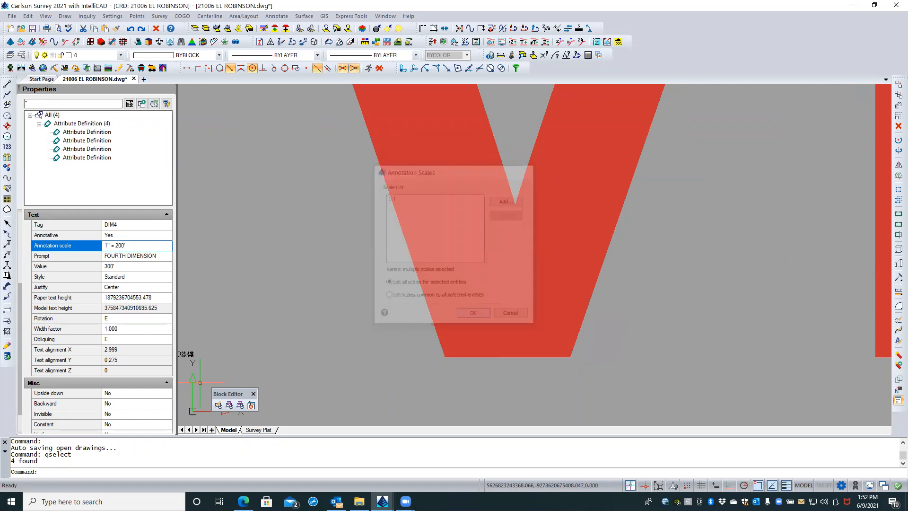
- Compare the paper text heights of the DIM1, DIM2, DIM3 and DIM4 attribute definitions one by one
scroll(339, 261, up, 3)
scroll(250, 313, up, 5)
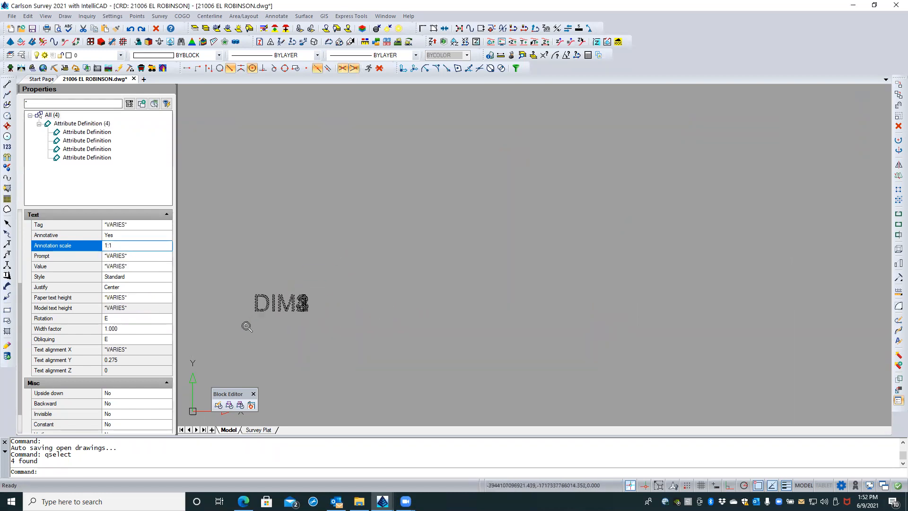
scroll(248, 326, up, 2)
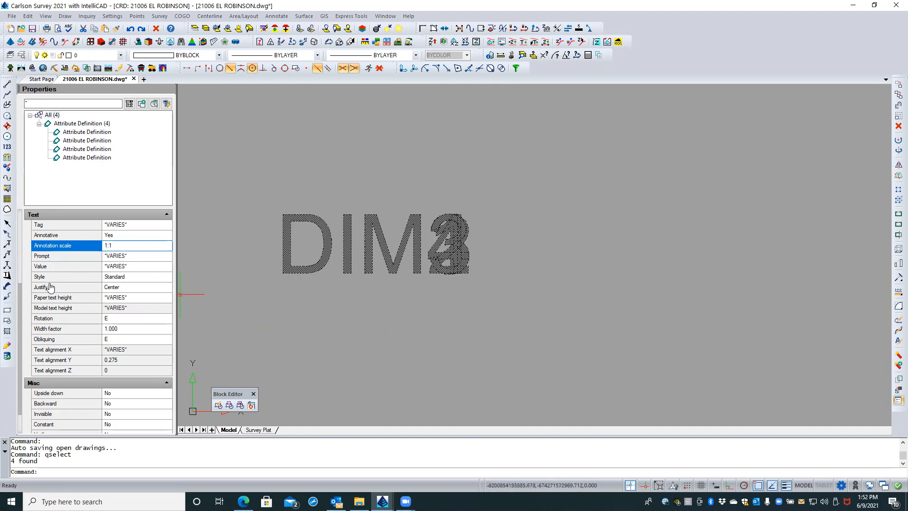
click(131, 297)
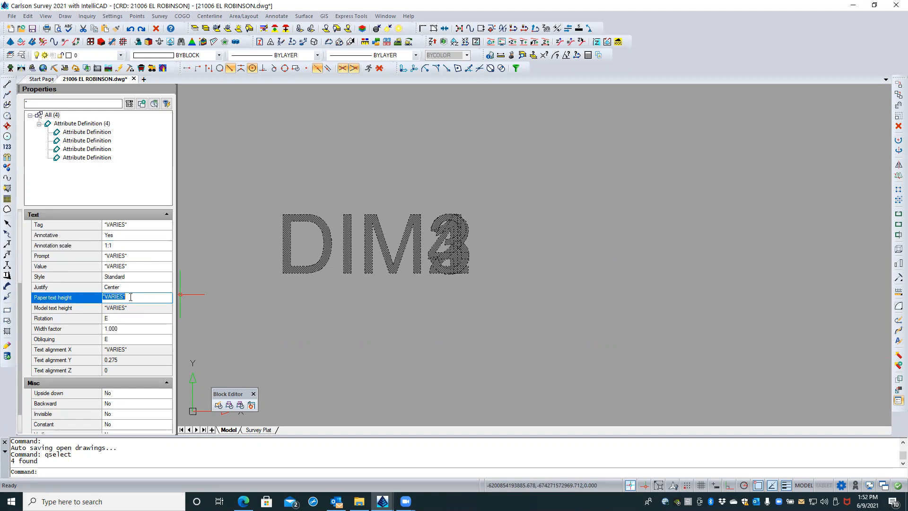
click(101, 133)
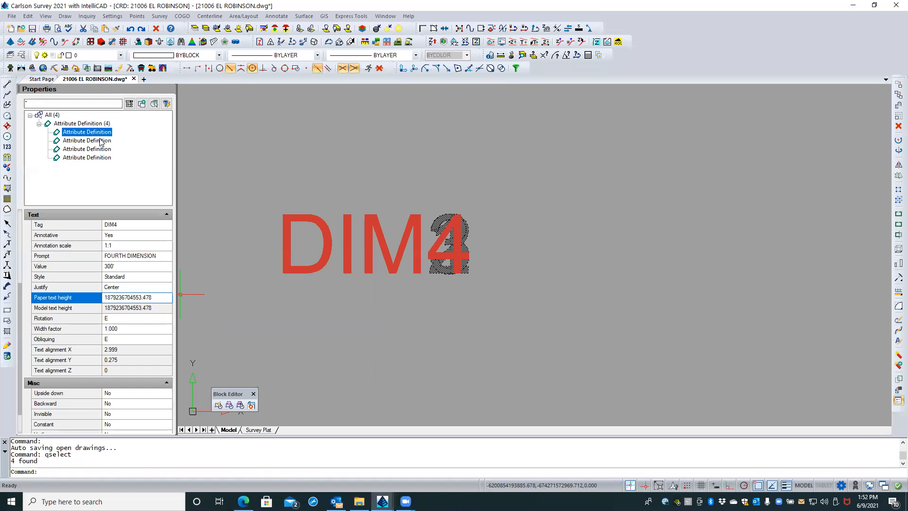
click(100, 141)
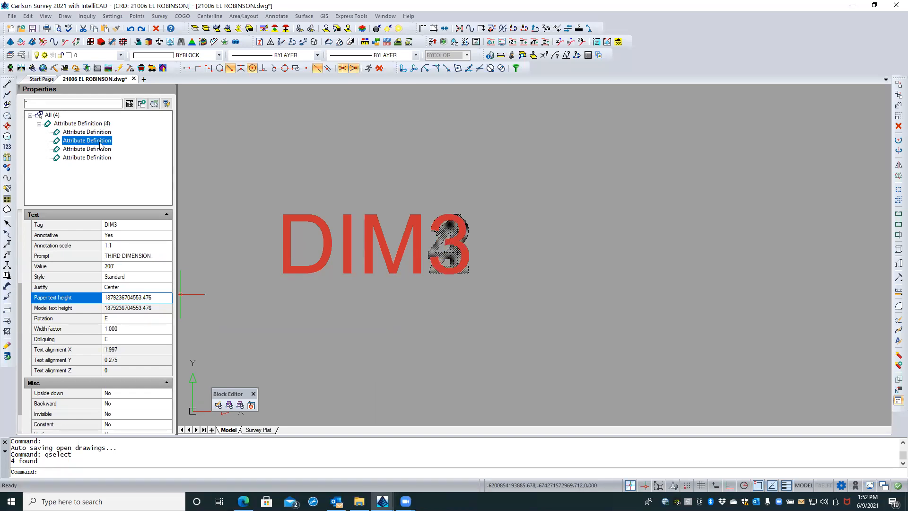
click(100, 150)
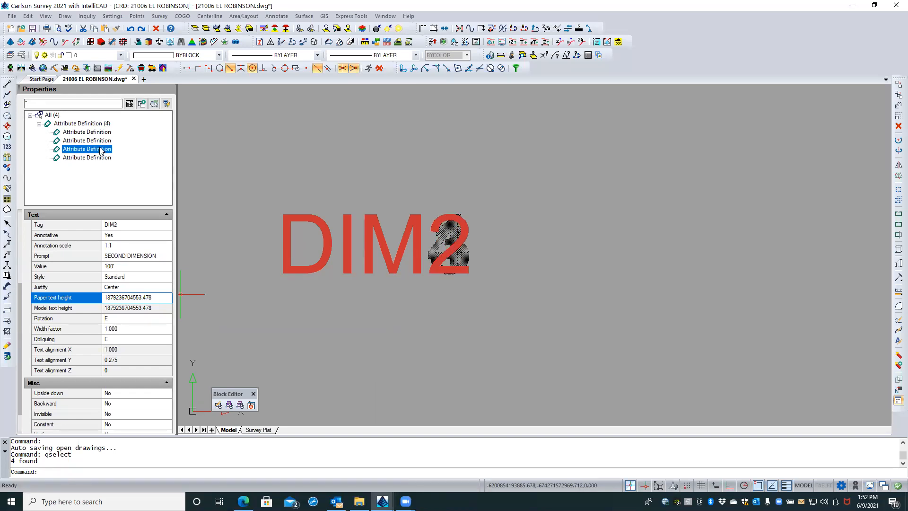
click(100, 158)
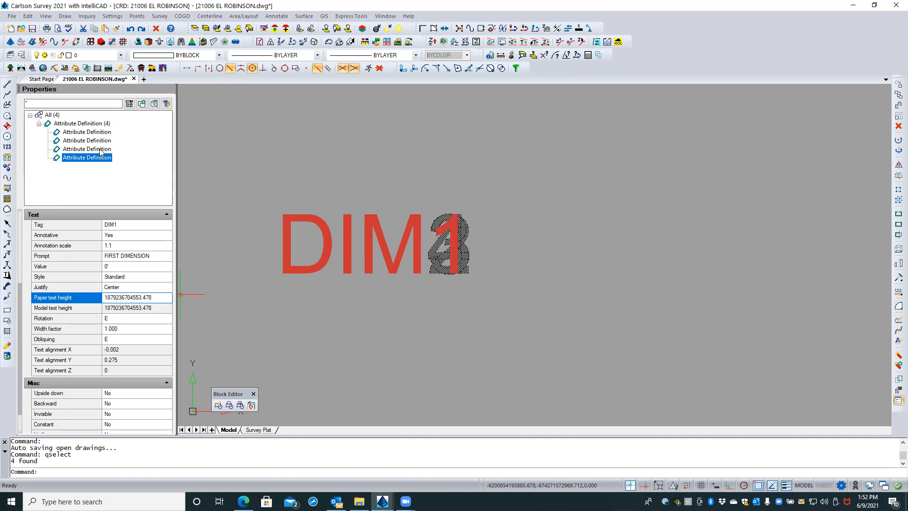
click(101, 150)
click(101, 141)
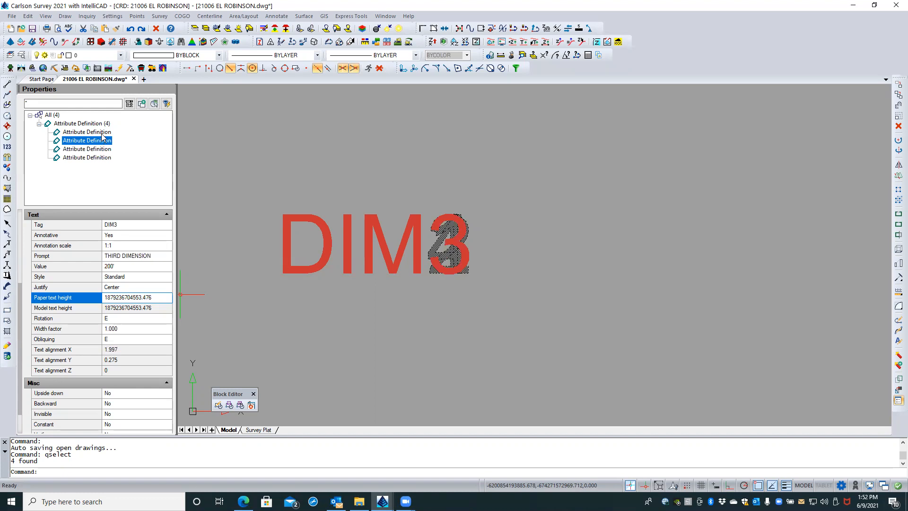
click(104, 133)
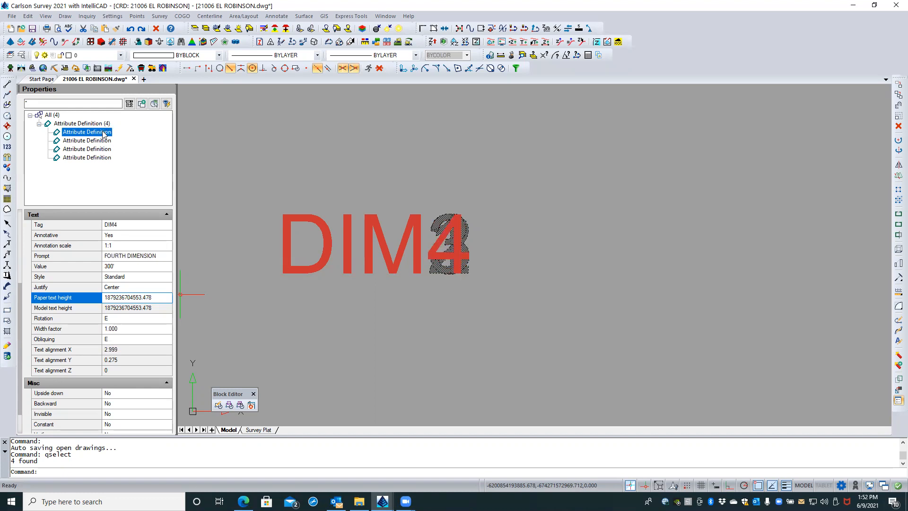
click(103, 141)
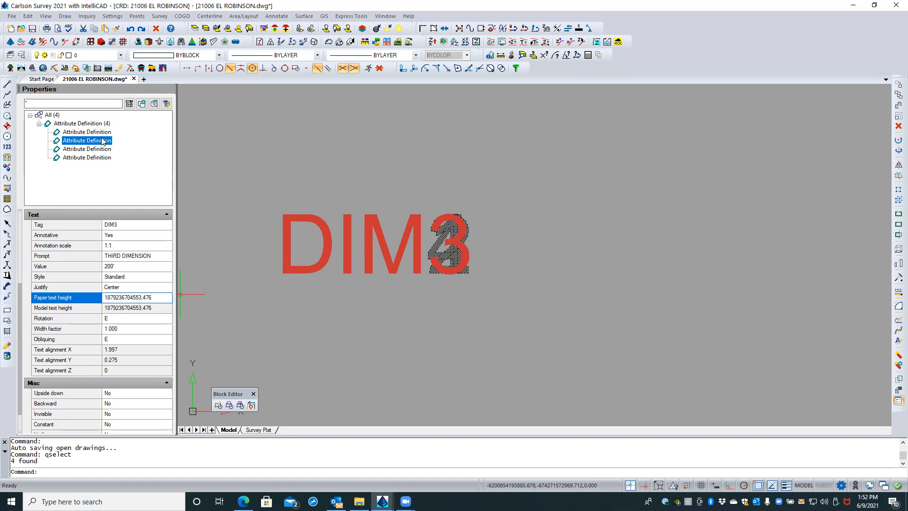
- Set the paper text height of all four attribute definitions to .08
click(103, 123)
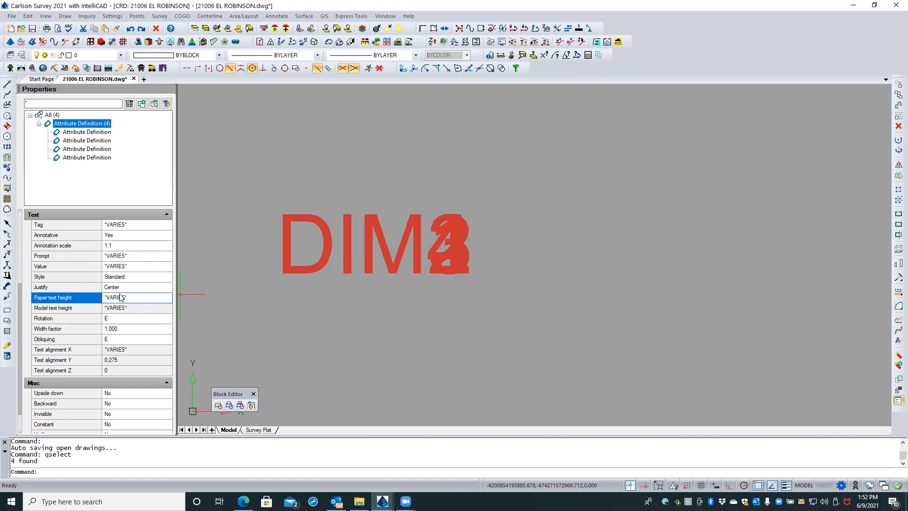
click(140, 297)
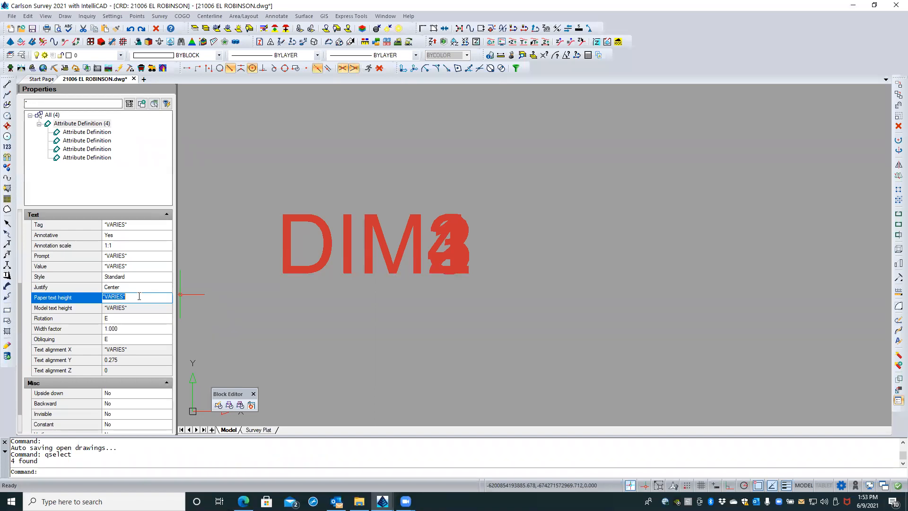
key(BackSpace)
text(.08)
key(Return)
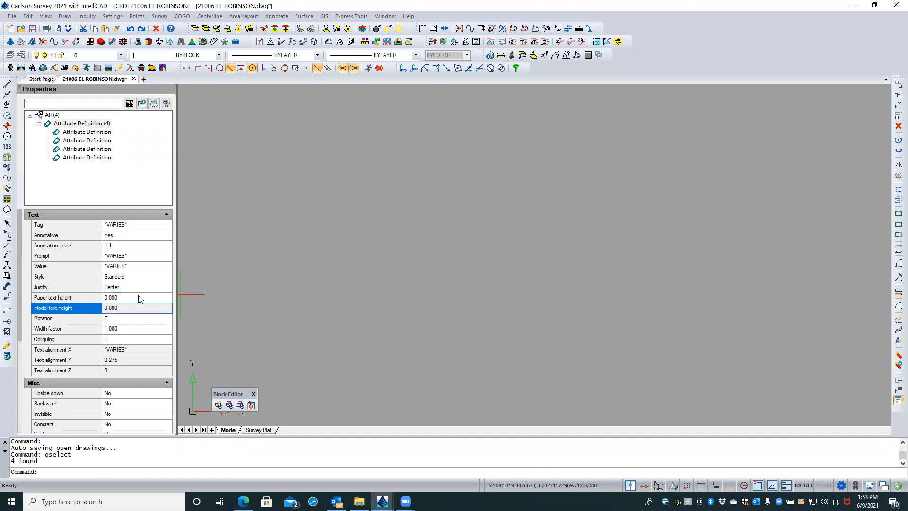
- Save the barscale block definition and close the block editor to return to the Survey Plat layout
click(229, 406)
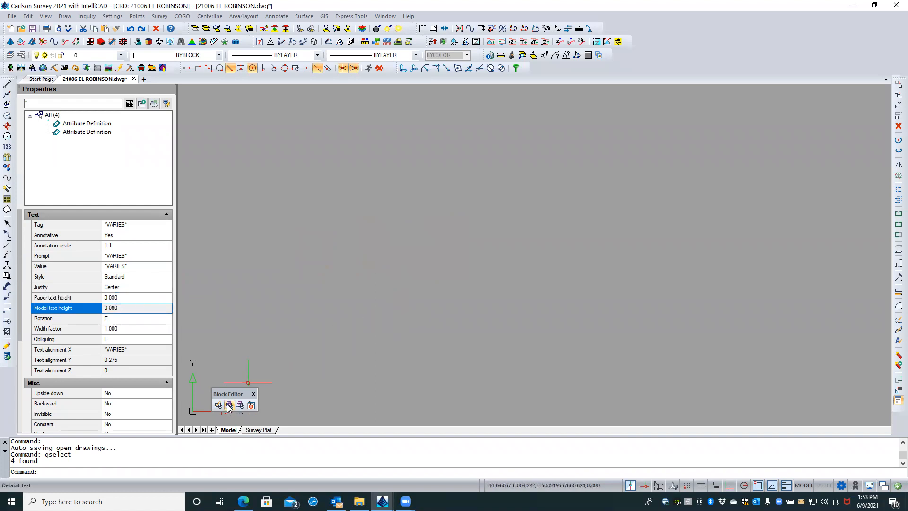
click(251, 406)
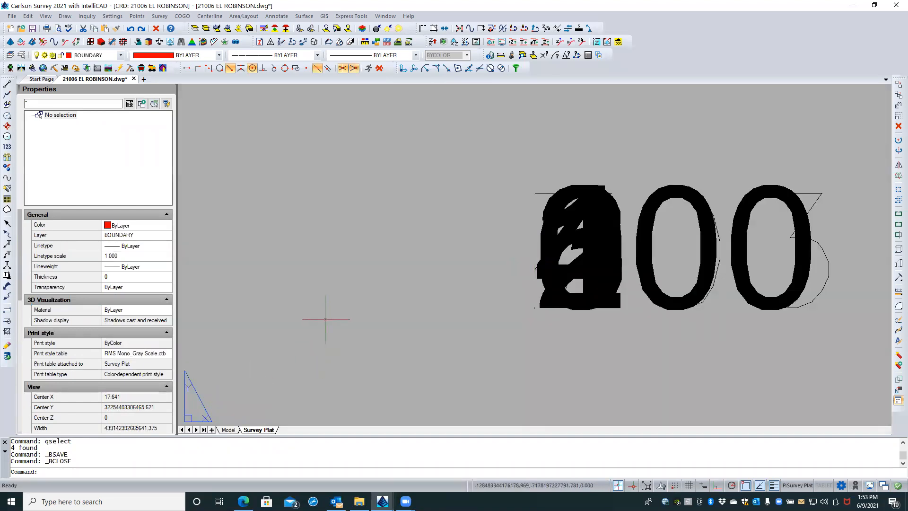
key(Escape)
key(Escape)
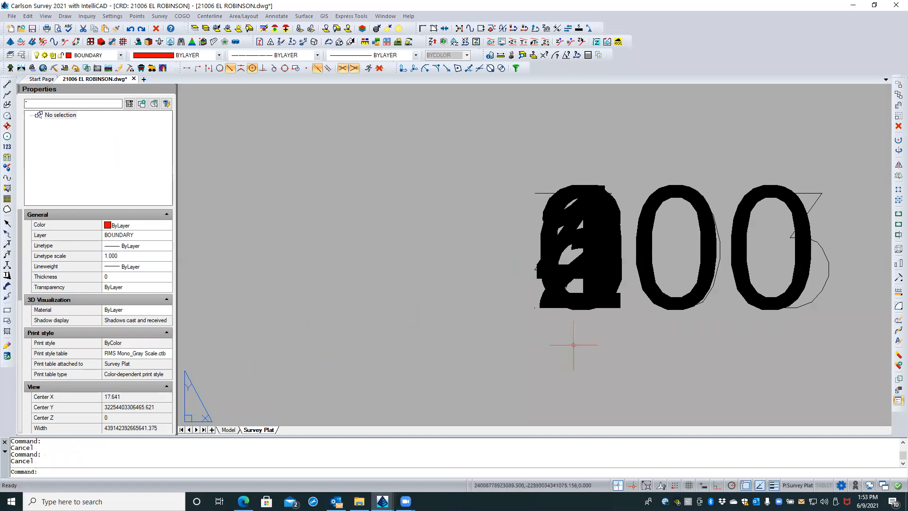
- Inspect the attribute values of the thin-lined block reference overlapping the oversized numbers, without editing them
click(645, 258)
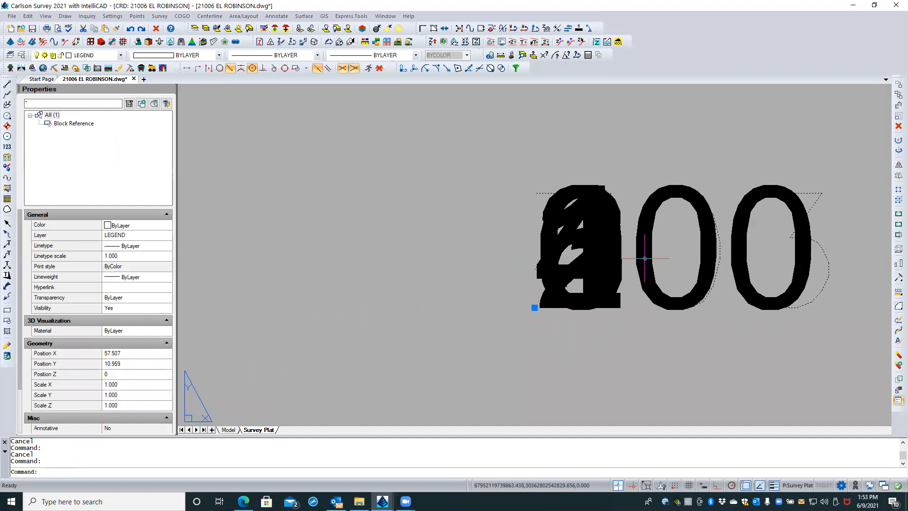
double_click(645, 258)
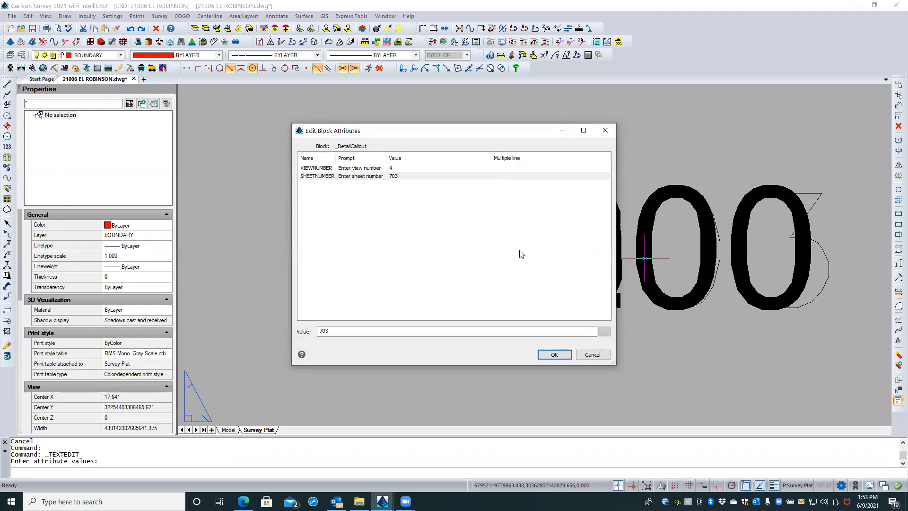
click(591, 355)
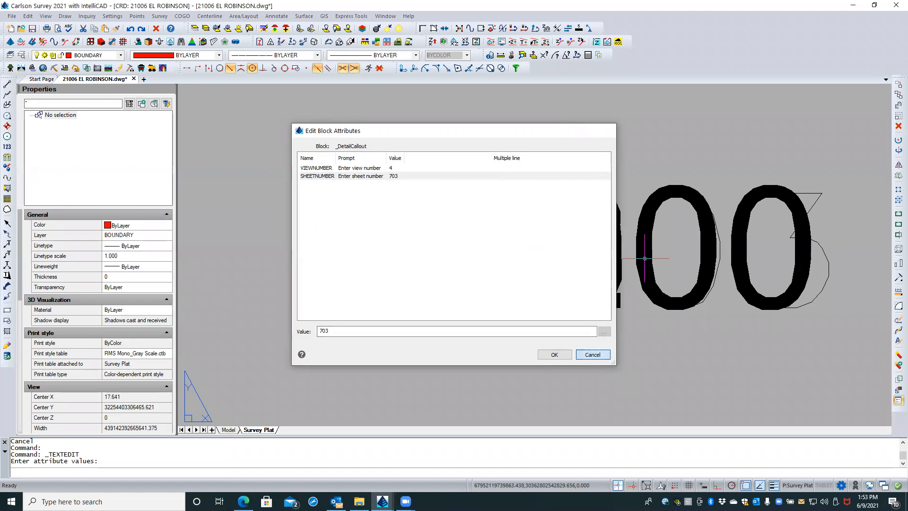
key(Escape)
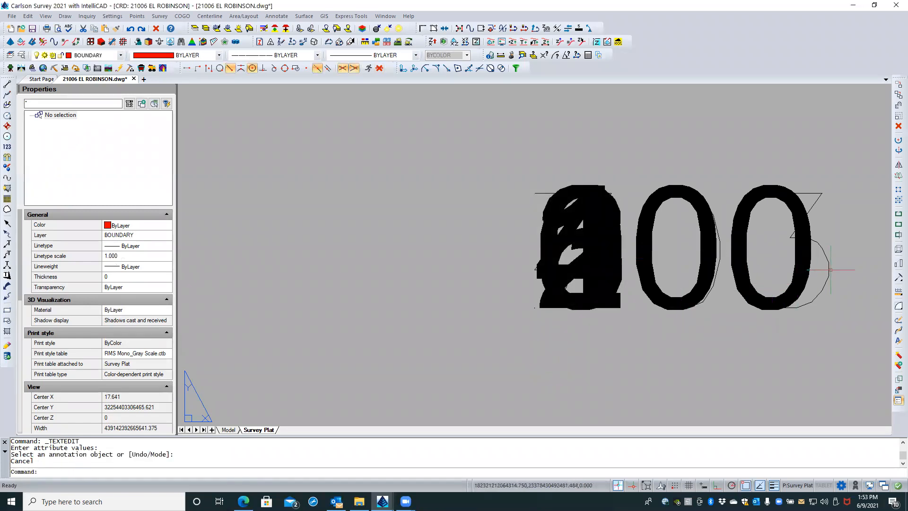
- Select the overlapping block references and check the name and attributes of the first one
click(849, 248)
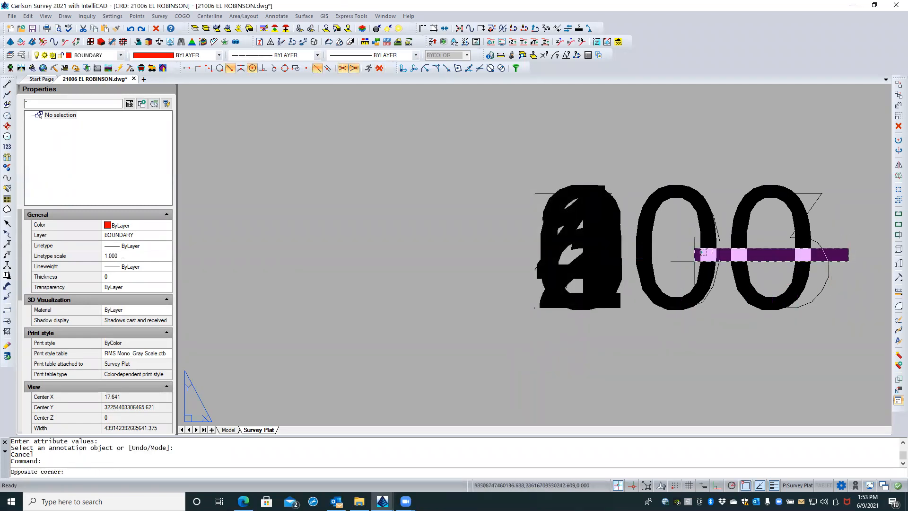
click(675, 261)
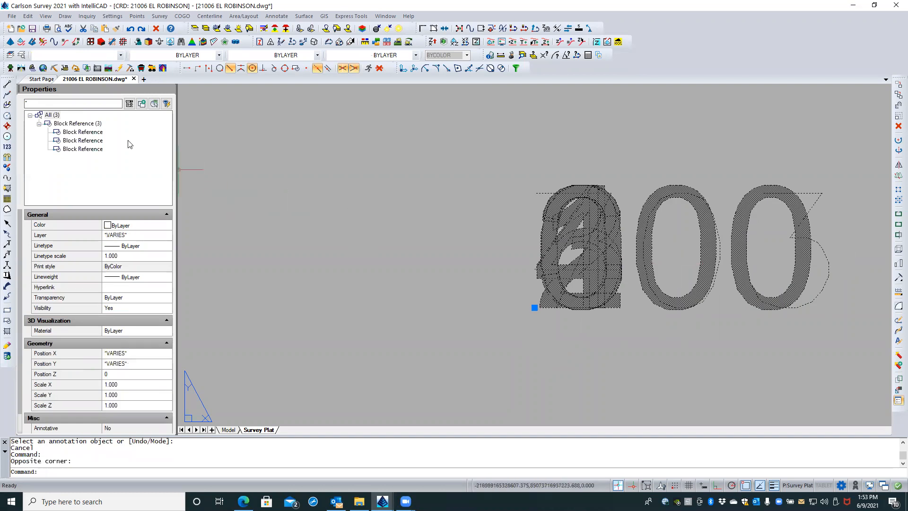
click(102, 132)
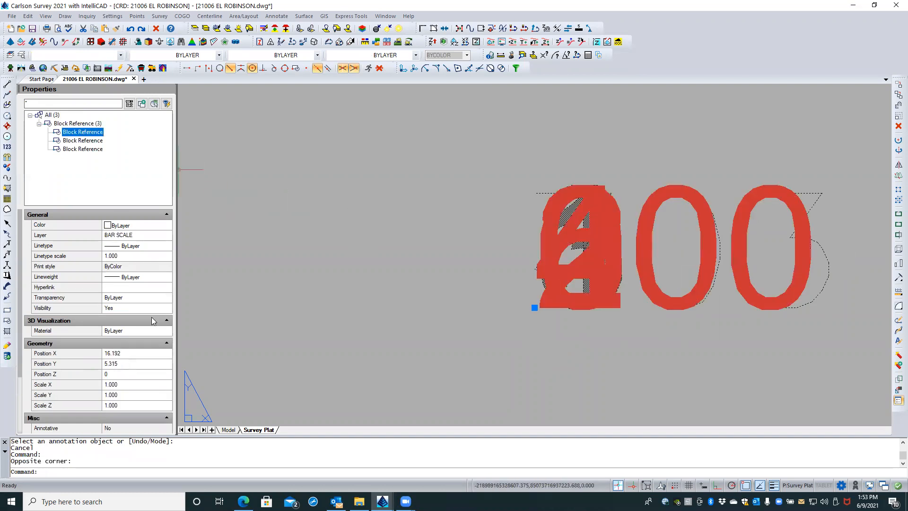
scroll(131, 370, down, 3)
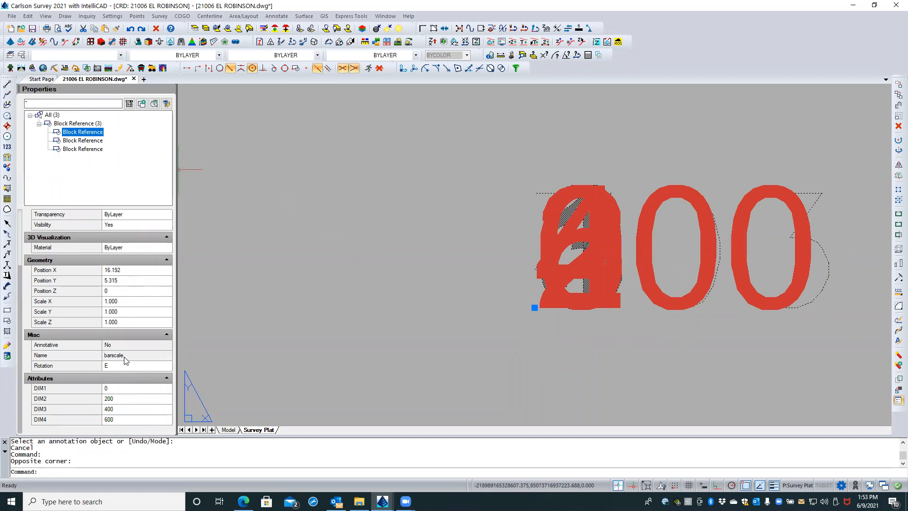
key(Escape)
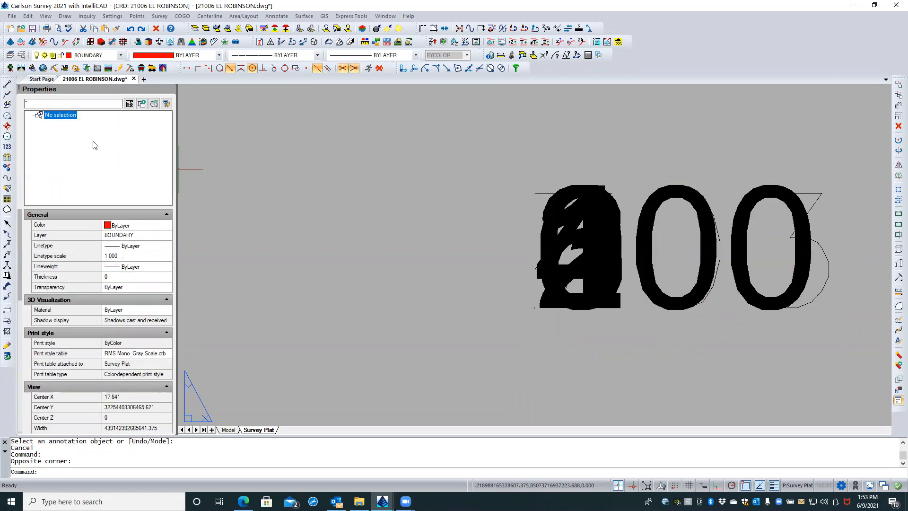
- Reselect the three overlapping block references and compare their names, positions and attributes one by one
click(827, 227)
click(776, 254)
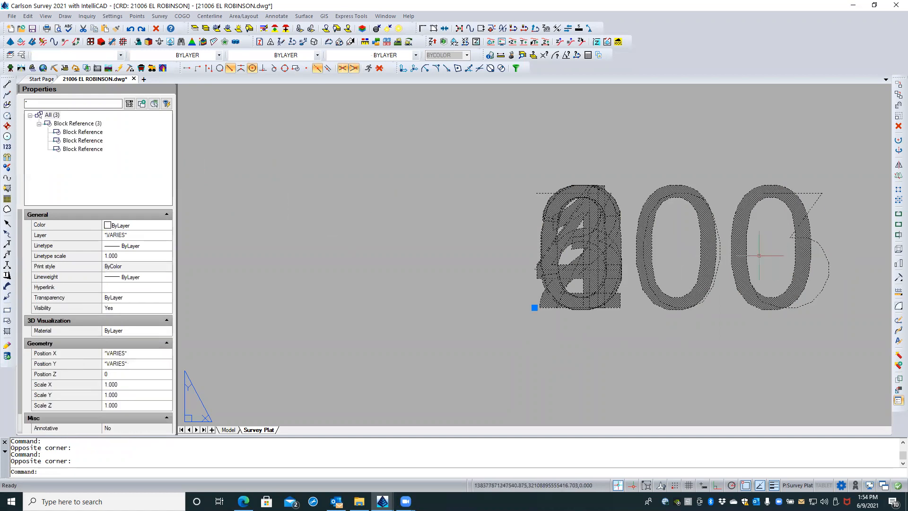
click(102, 133)
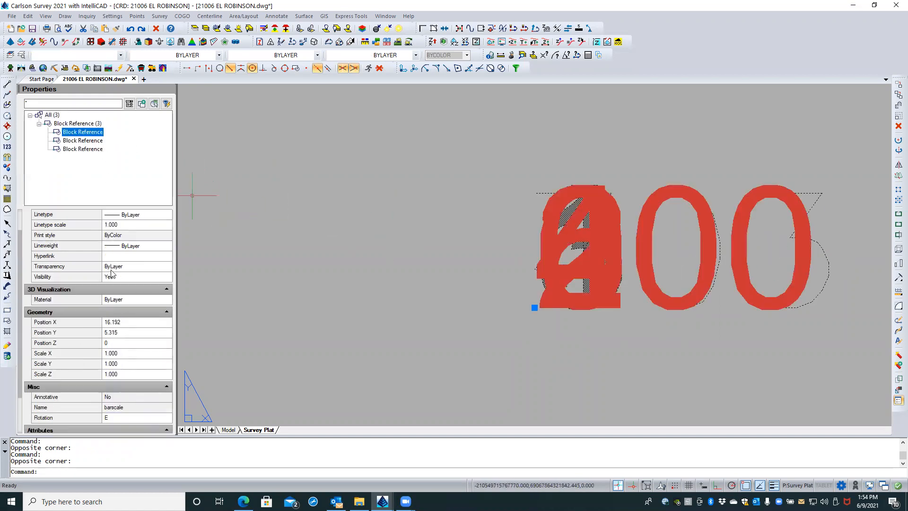
scroll(109, 255, down, 3)
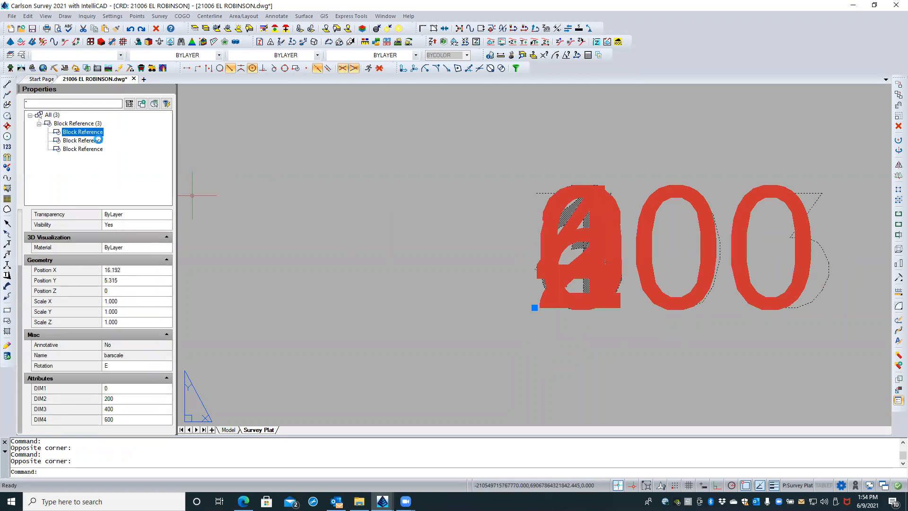
click(97, 140)
scroll(97, 307, down, 3)
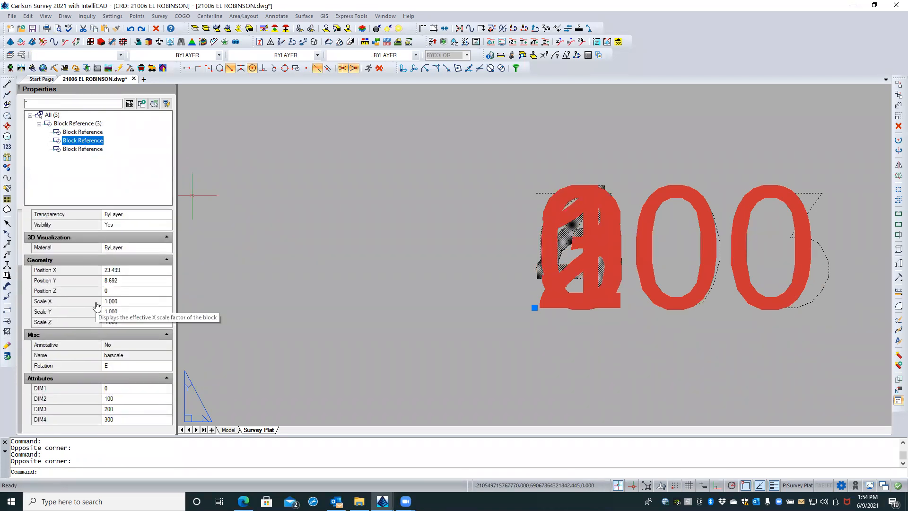
click(94, 149)
scroll(98, 301, down, 3)
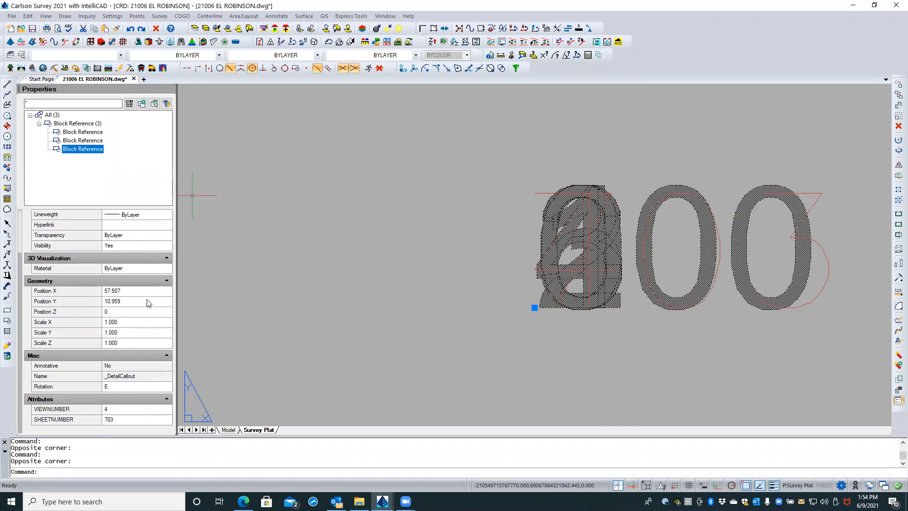
scroll(135, 302, up, 3)
scroll(134, 302, down, 3)
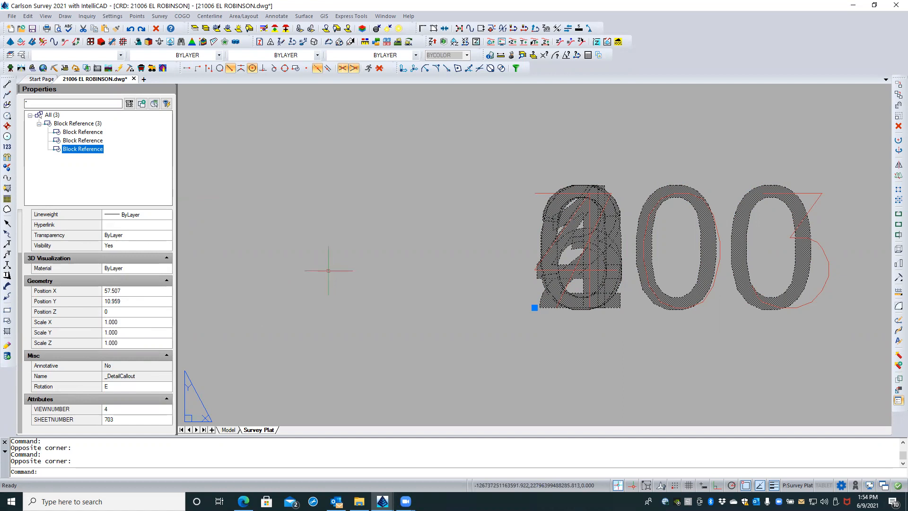
key(Escape)
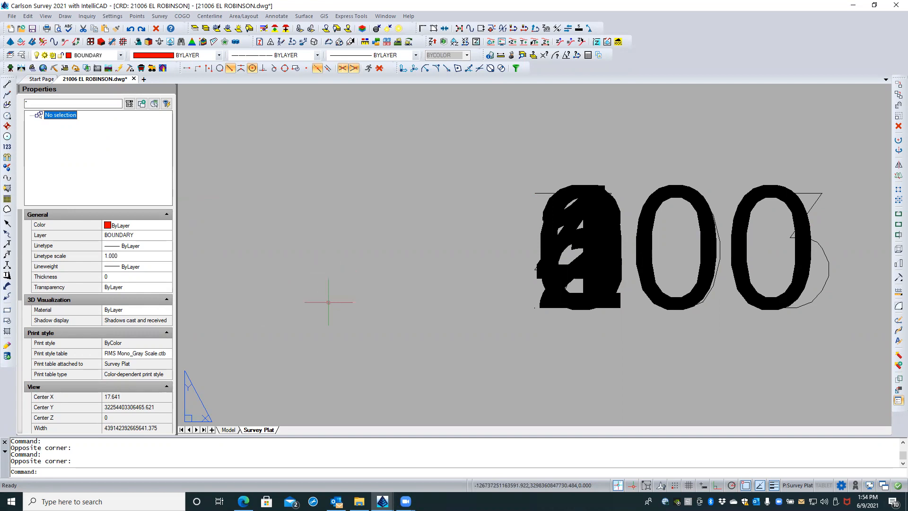
right_click(328, 302)
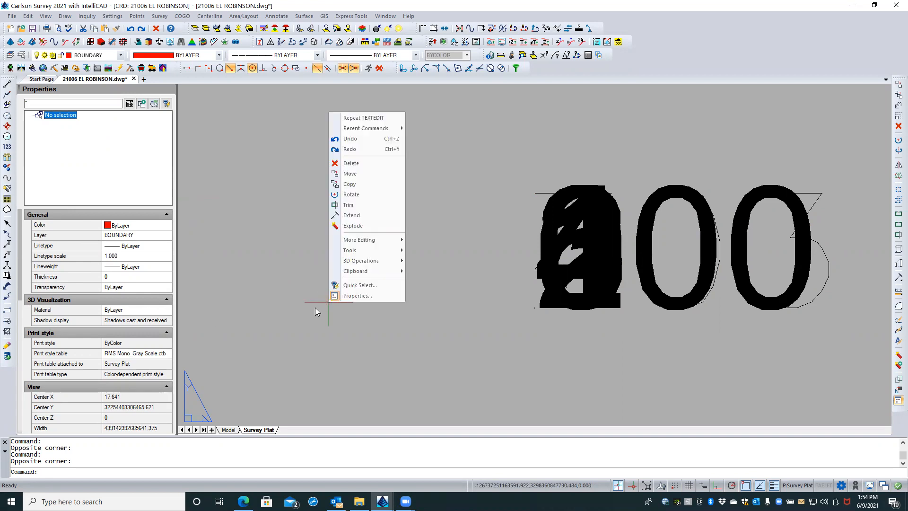
key(Escape)
key(Escape)
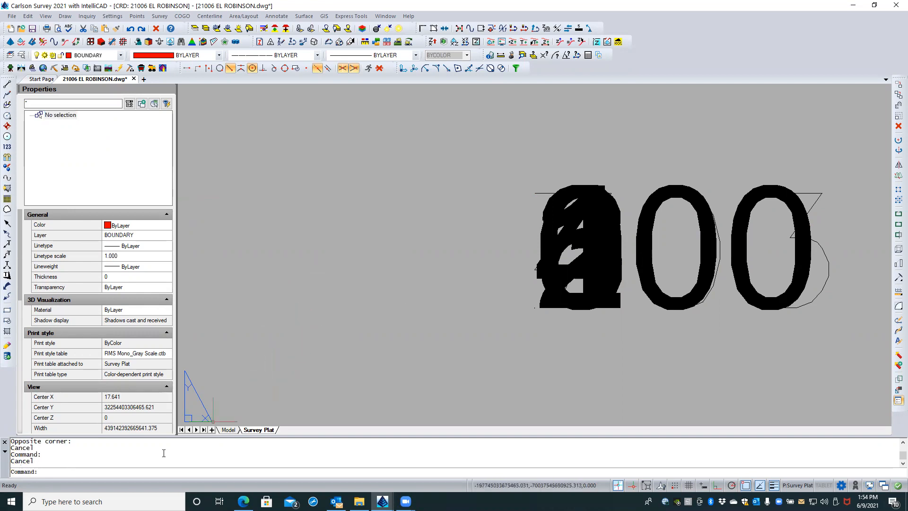
- Open the _DetailCallout block definition in the block editor
click(121, 472)
text(bedit)
key(Return)
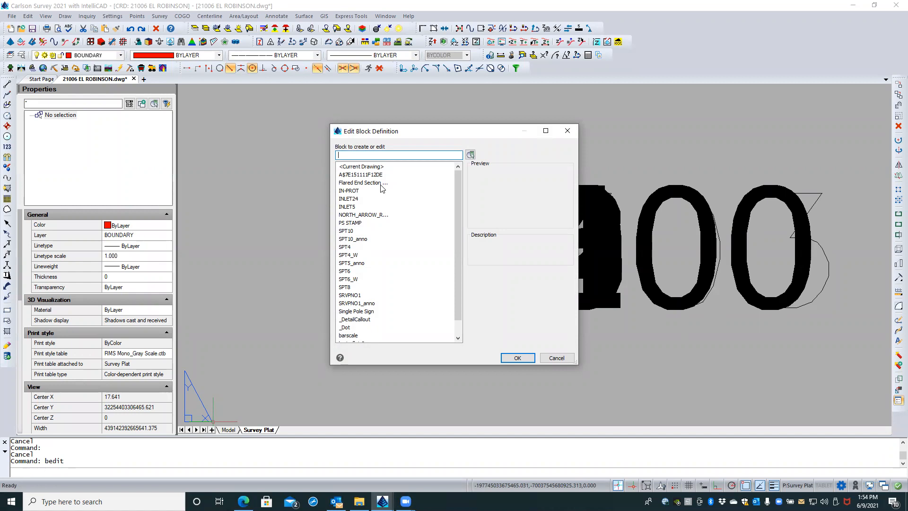
click(357, 335)
scroll(380, 278, down, 1)
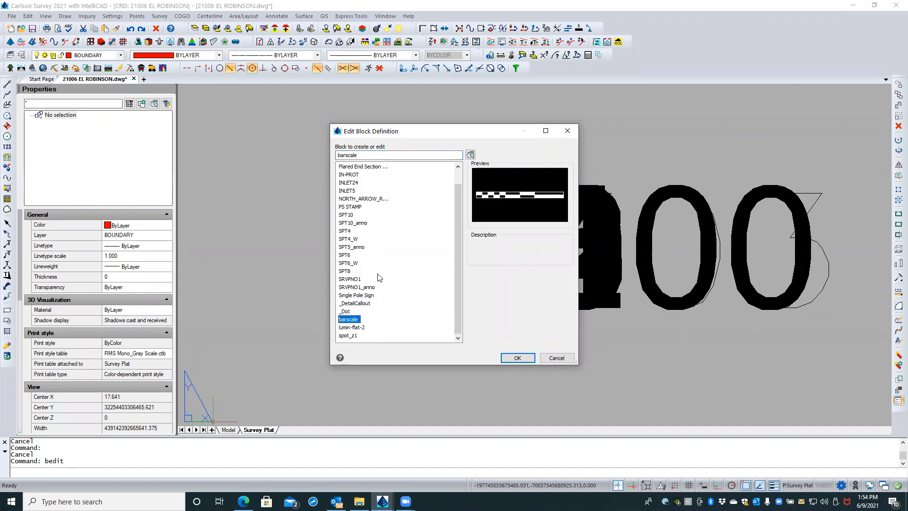
click(360, 304)
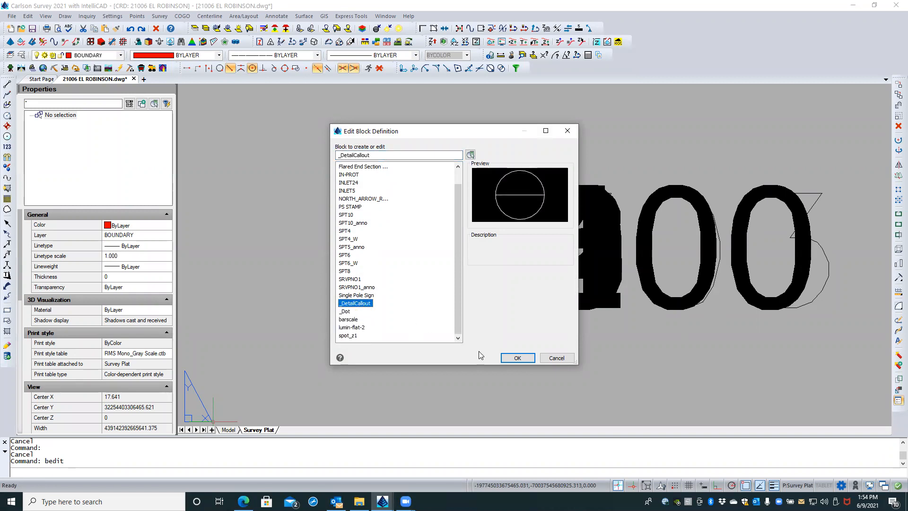
click(518, 358)
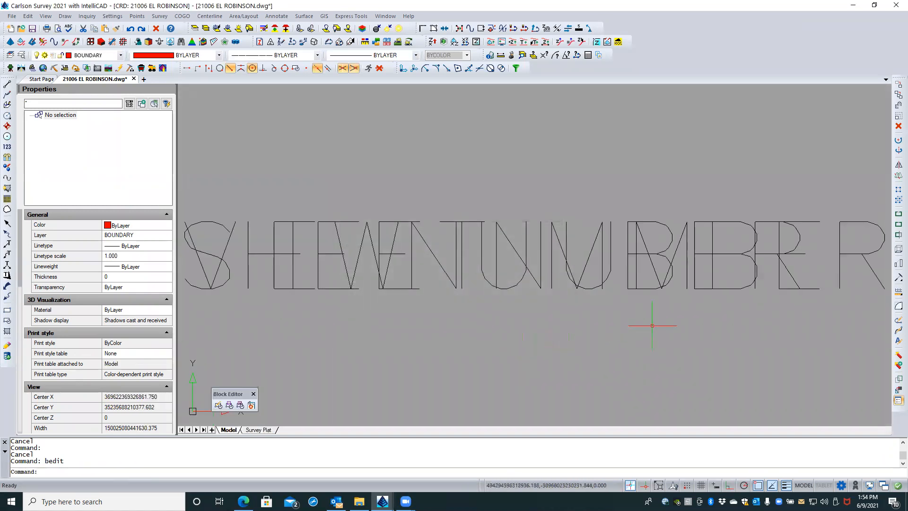
click(750, 204)
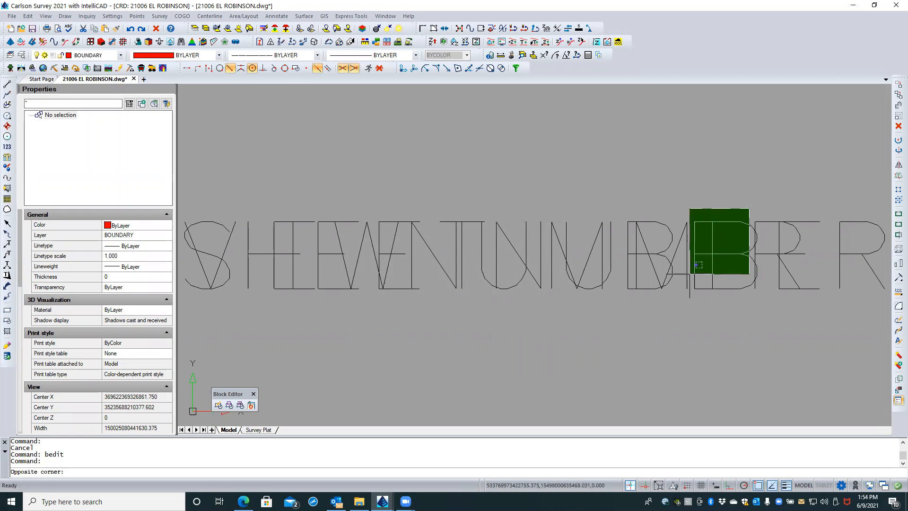
key(Escape)
key(Escape)
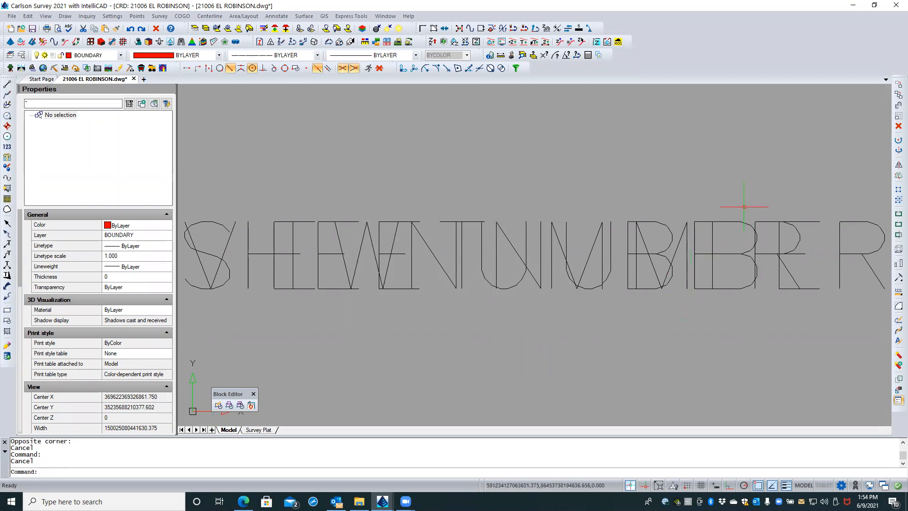
- Select both overlapping attribute definitions in the _DetailCallout block and make them annotative
click(744, 207)
click(675, 273)
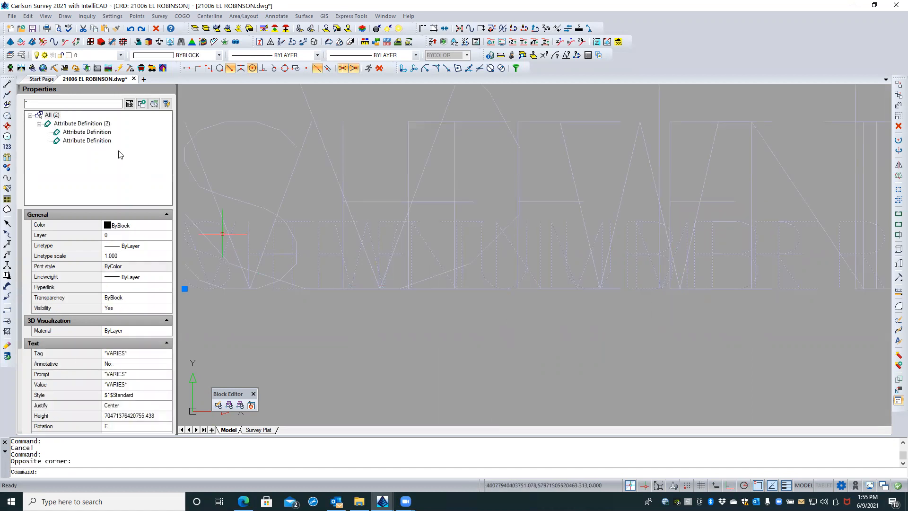
click(115, 363)
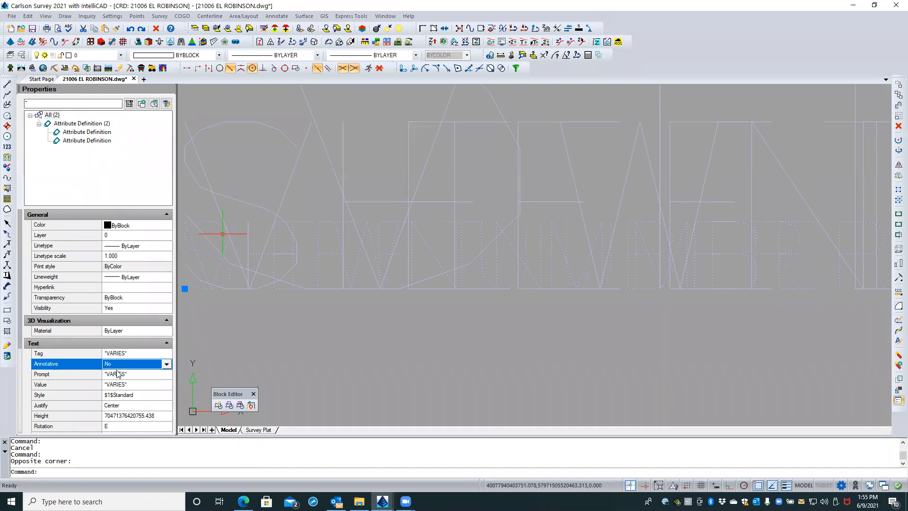
click(126, 364)
click(114, 382)
- Add the 1:1 annotation scale to both attribute definitions and remove the 1" = 200', 300', 100' and 40' scales
click(140, 374)
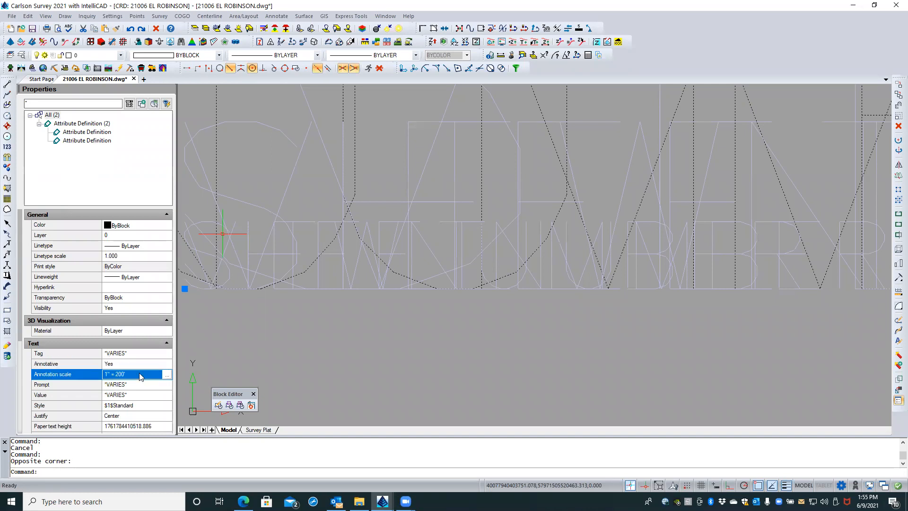
click(167, 374)
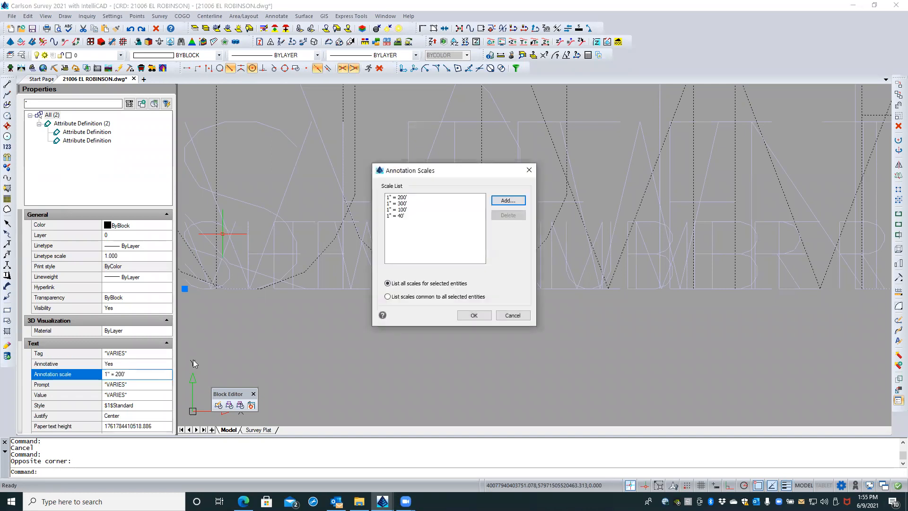
click(505, 201)
click(414, 194)
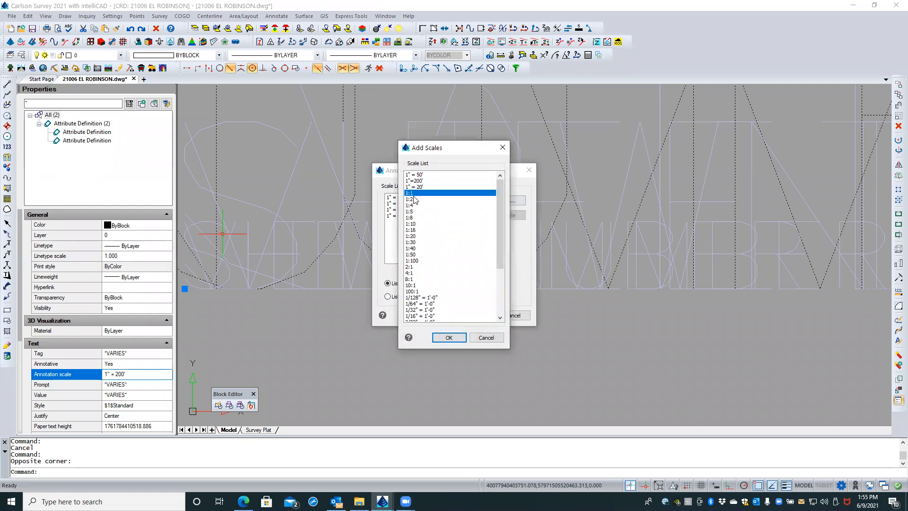
click(457, 338)
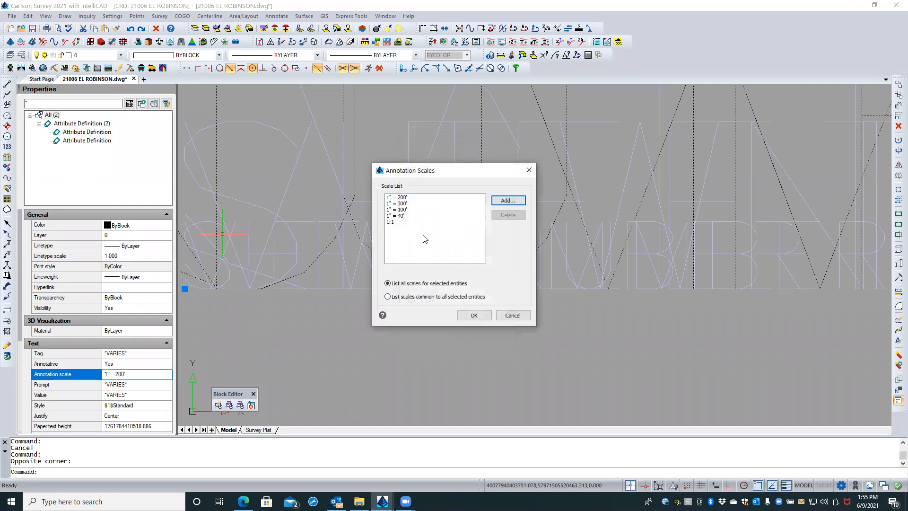
click(404, 198)
shift+click(402, 217)
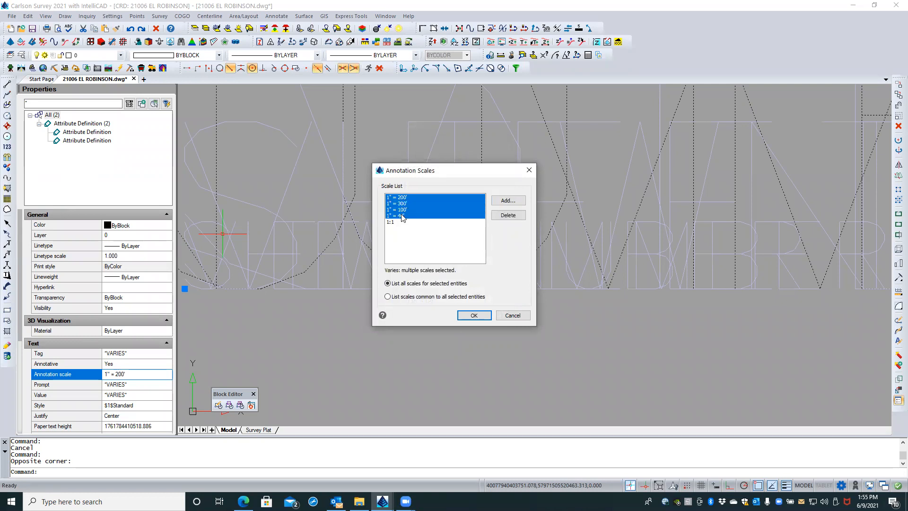
click(497, 214)
click(478, 314)
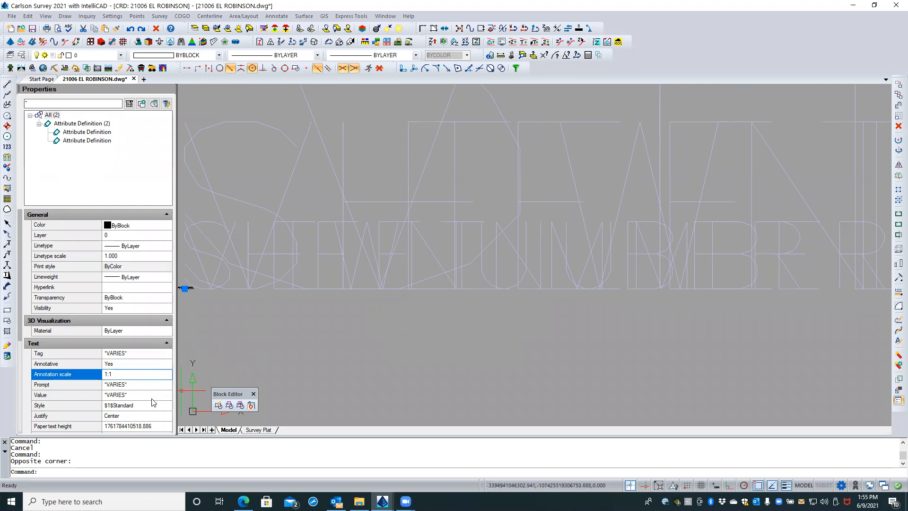
- Set the paper text height of both _DetailCallout attribute definitions to .1
click(162, 427)
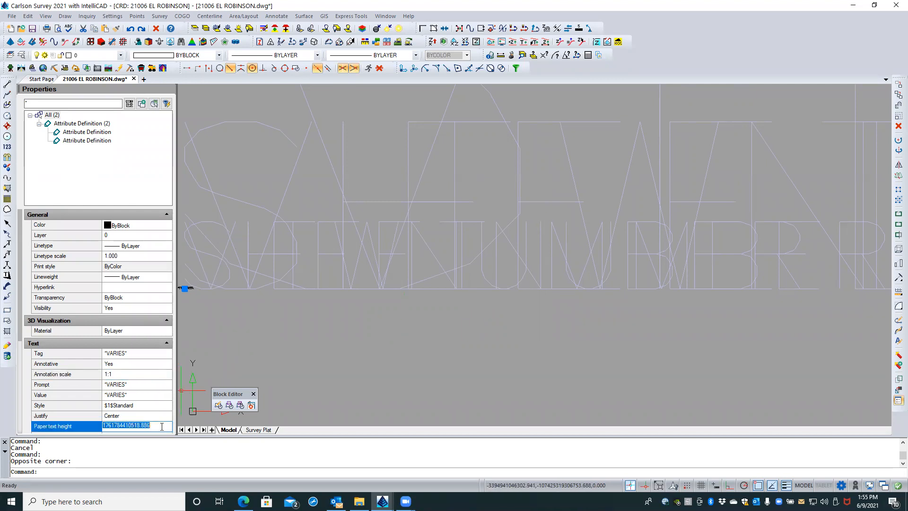
key(BackSpace)
text(.1)
key(Return)
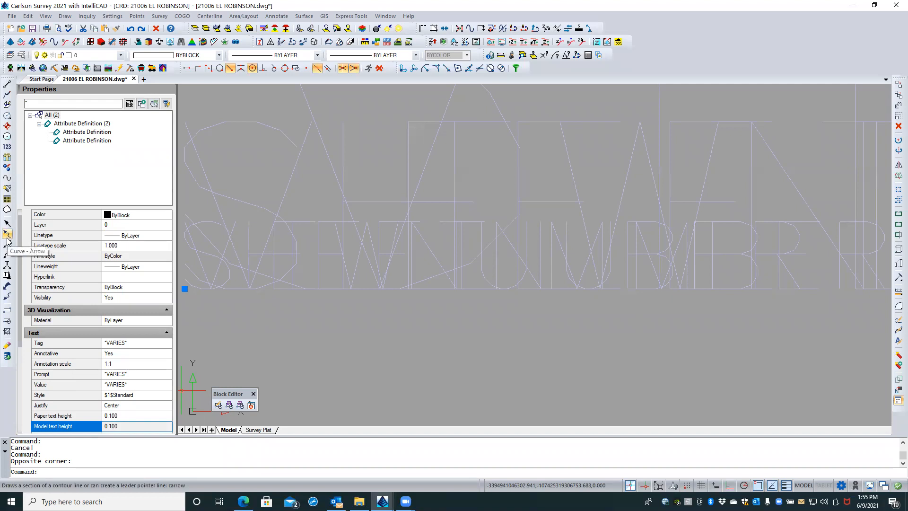
click(100, 124)
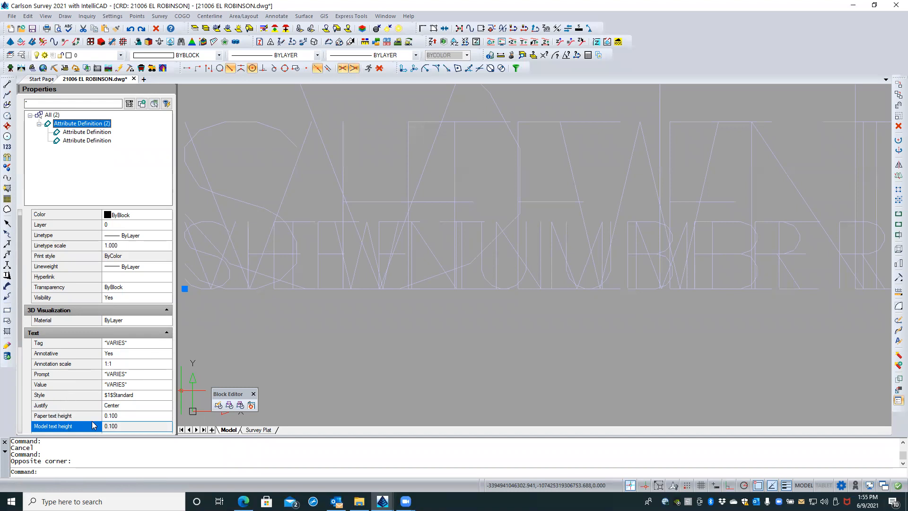
- Confirm the 0.100 paper text height for both _DetailCallout attribute definitions and clear the selection
click(141, 414)
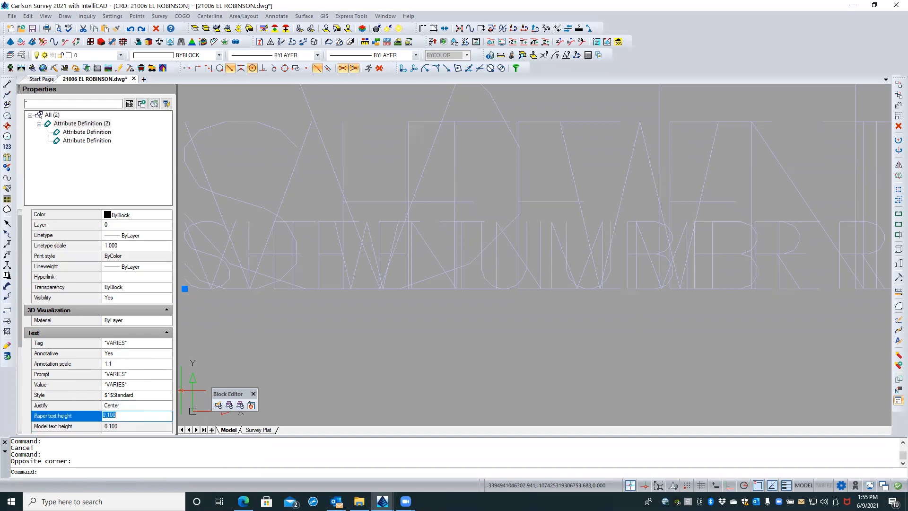
key(Return)
key(Escape)
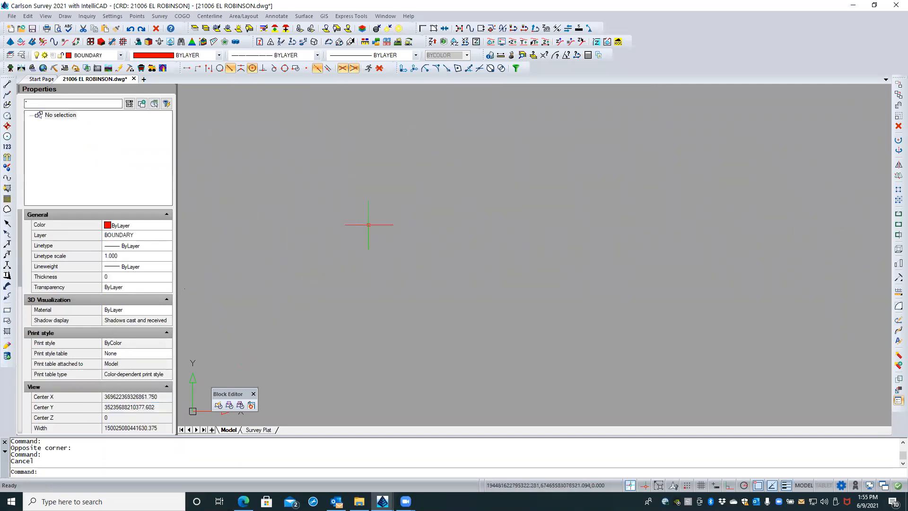
- Check the annotation scale list of the VIEWNUMBER attribute definition in the _DetailCallout block
middle_click(365, 224)
middle_click(364, 224)
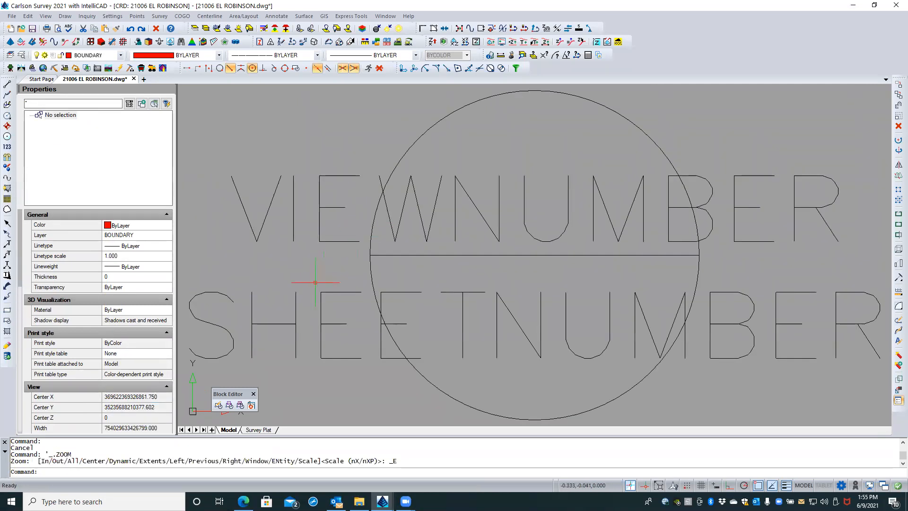
click(487, 222)
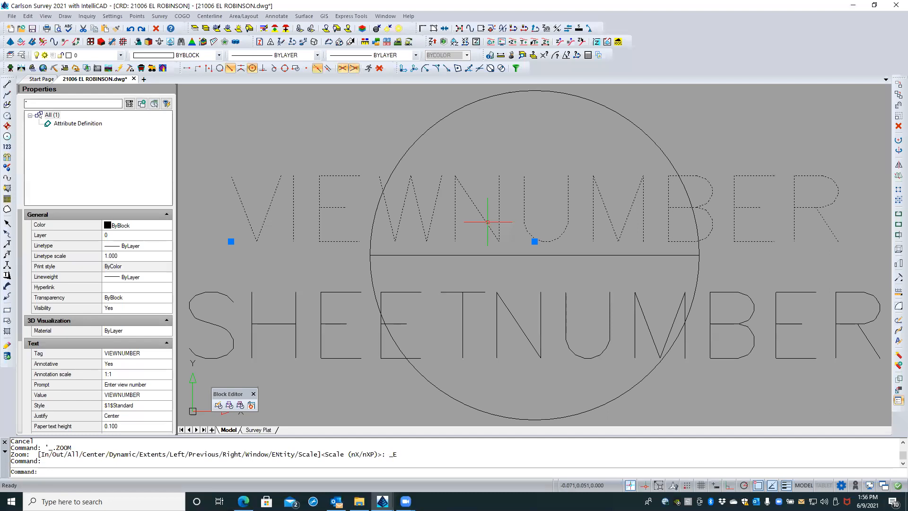
click(160, 375)
click(168, 375)
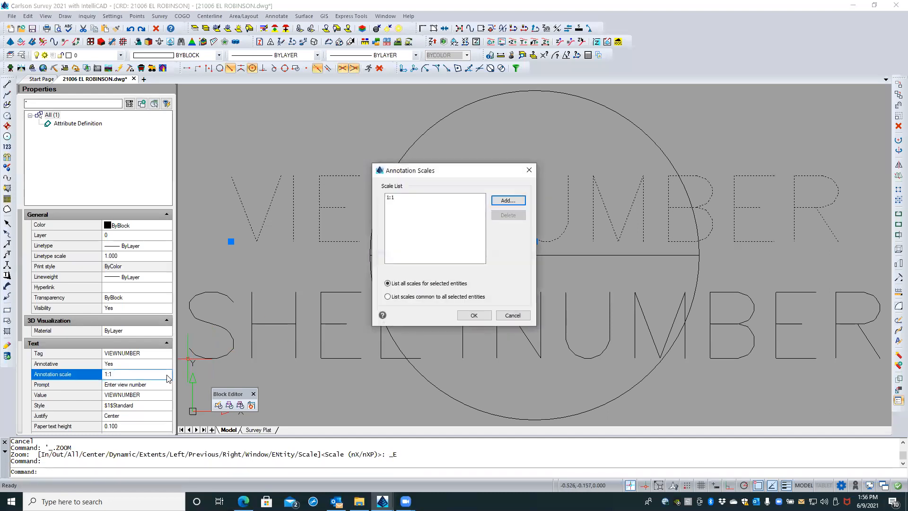
click(510, 316)
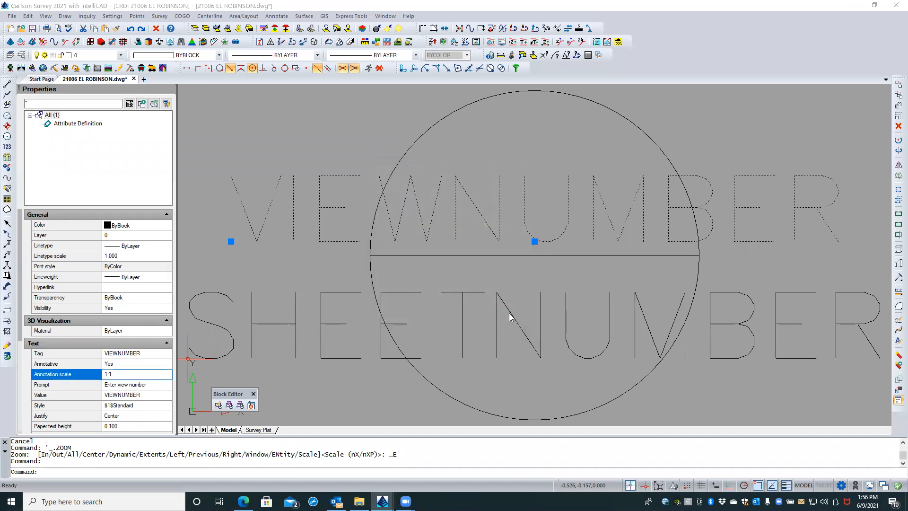
key(Escape)
key(Escape)
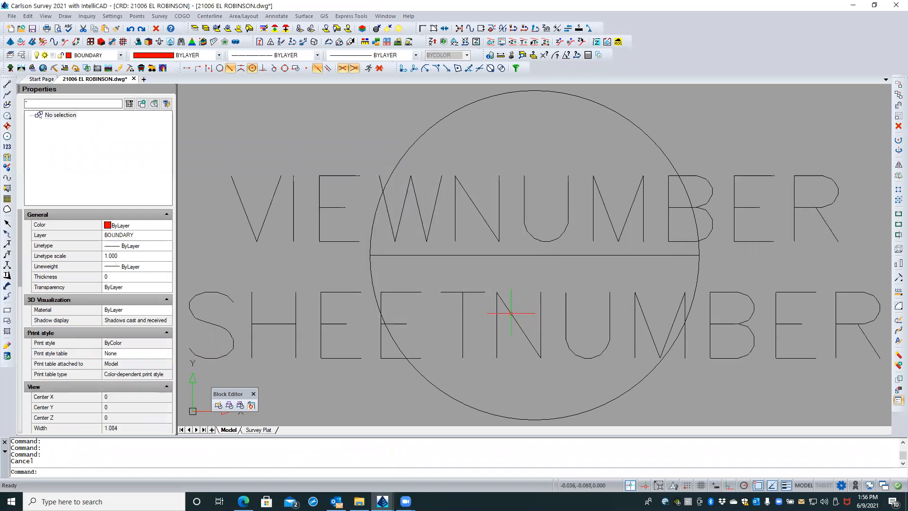
- Check the annotation scale list of the SHEETNUMBER attribute definition in the _DetailCallout block
click(511, 313)
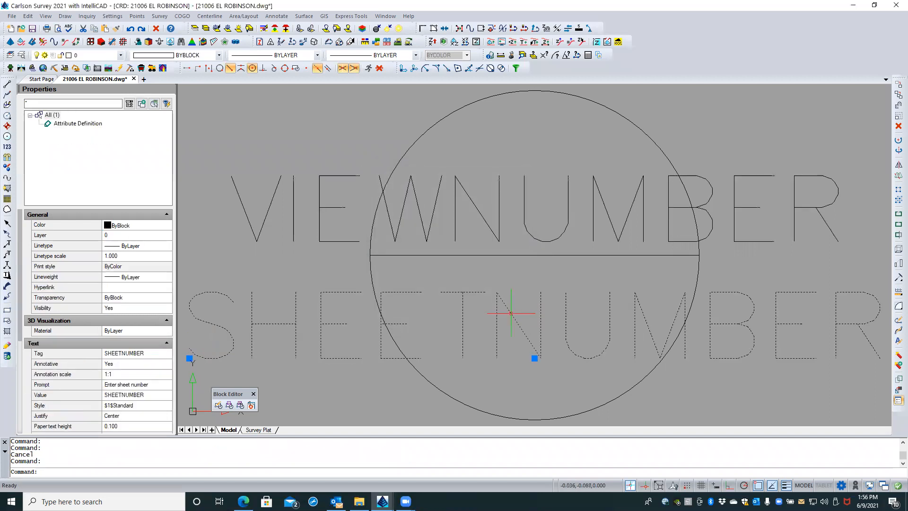
click(162, 377)
click(166, 374)
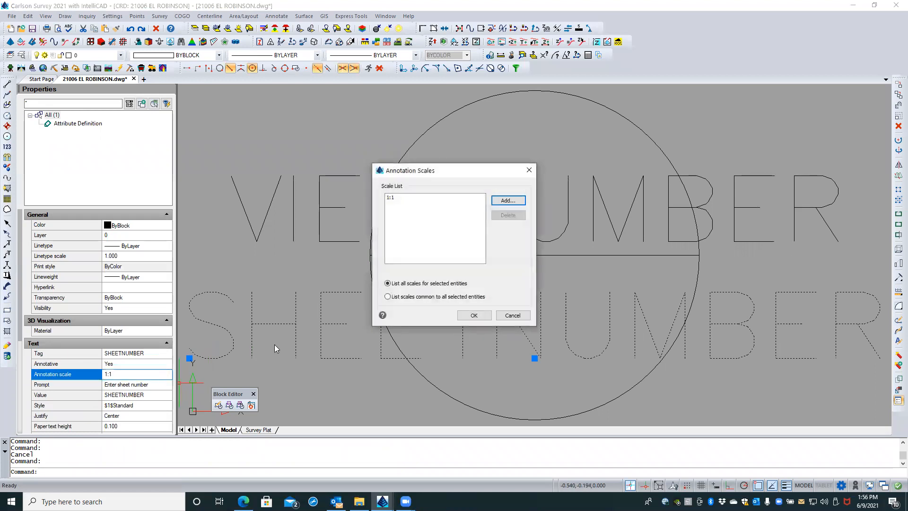
click(514, 314)
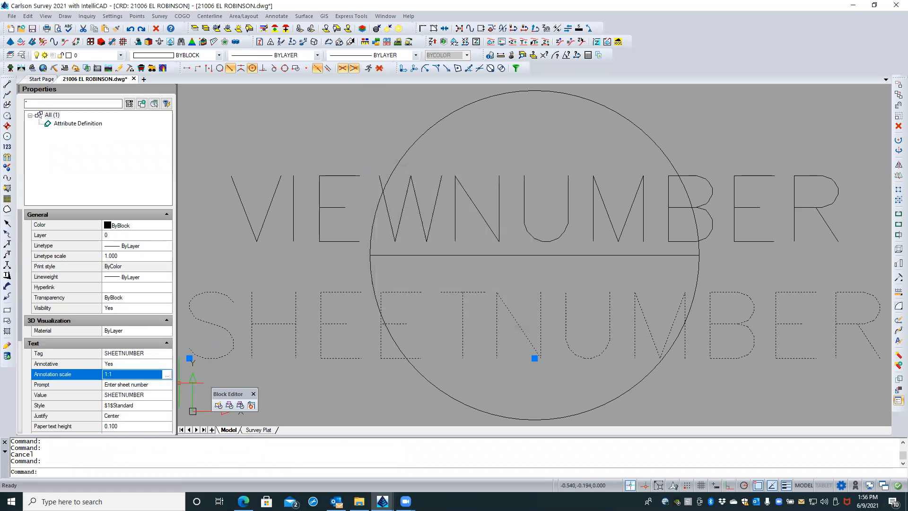
key(Escape)
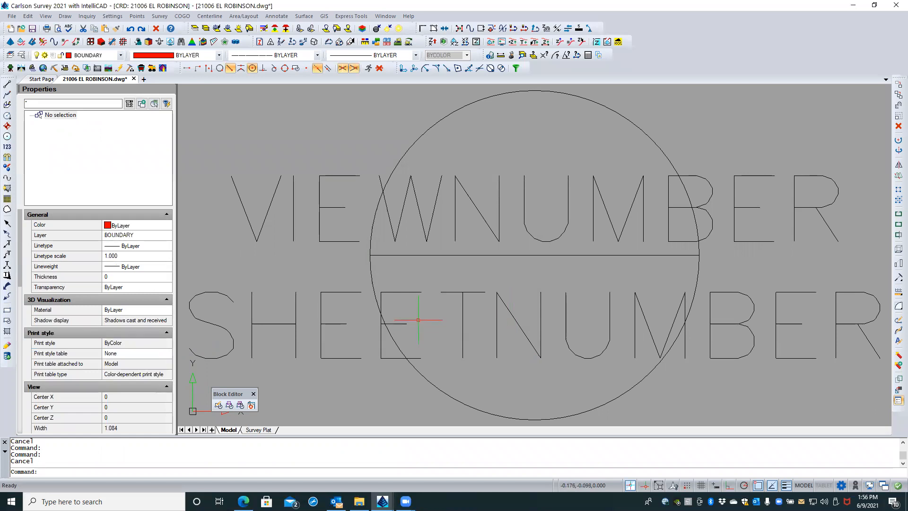
- Save the _DetailCallout block definition and close the block editor
scroll(419, 320, down, 2)
scroll(421, 320, down, 1)
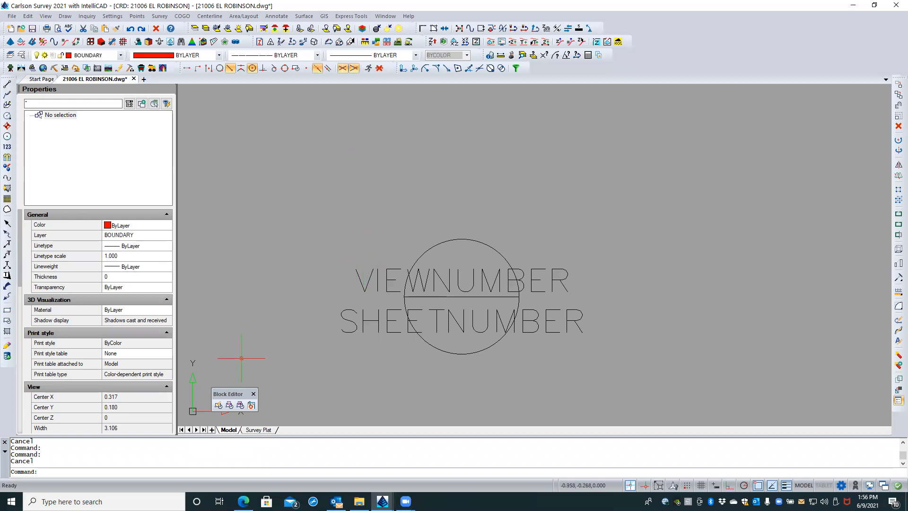
click(230, 405)
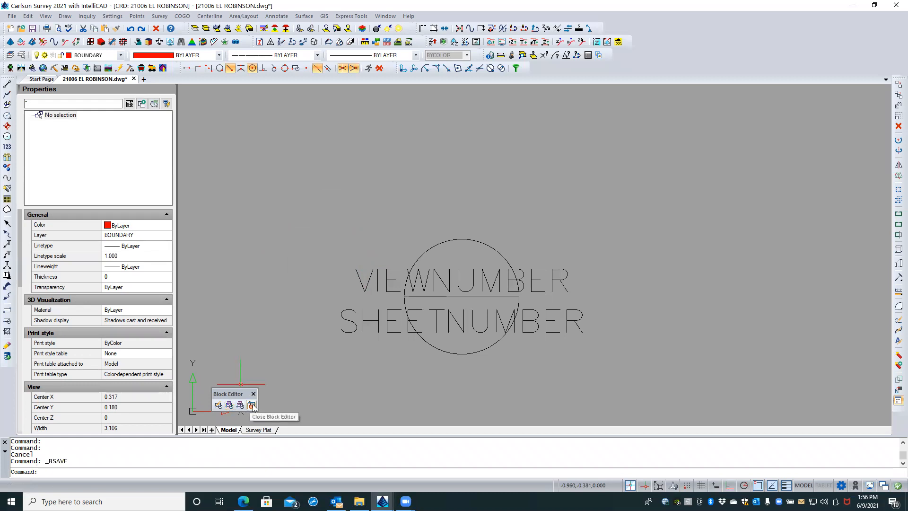
click(251, 405)
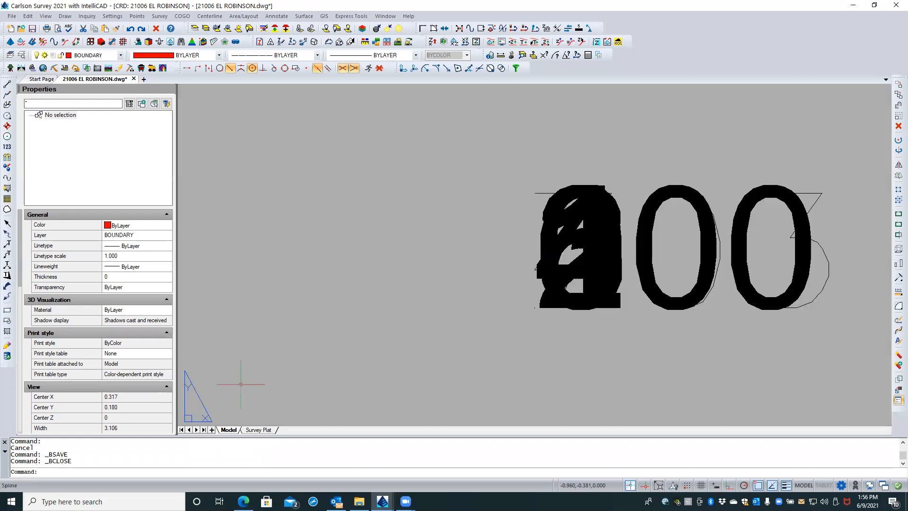
- Inspect the attribute values of the oversized _DetailCallout reference in the Survey Plat layout without changing them
double_click(827, 256)
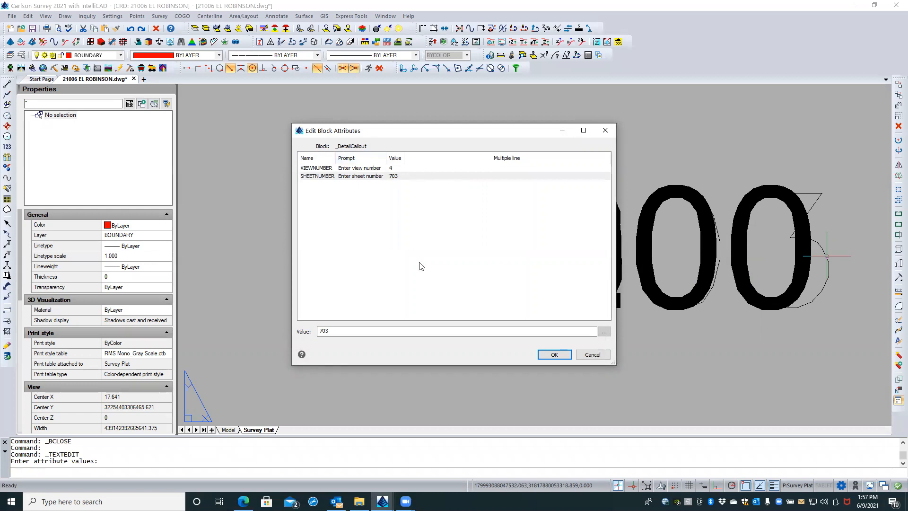
click(593, 356)
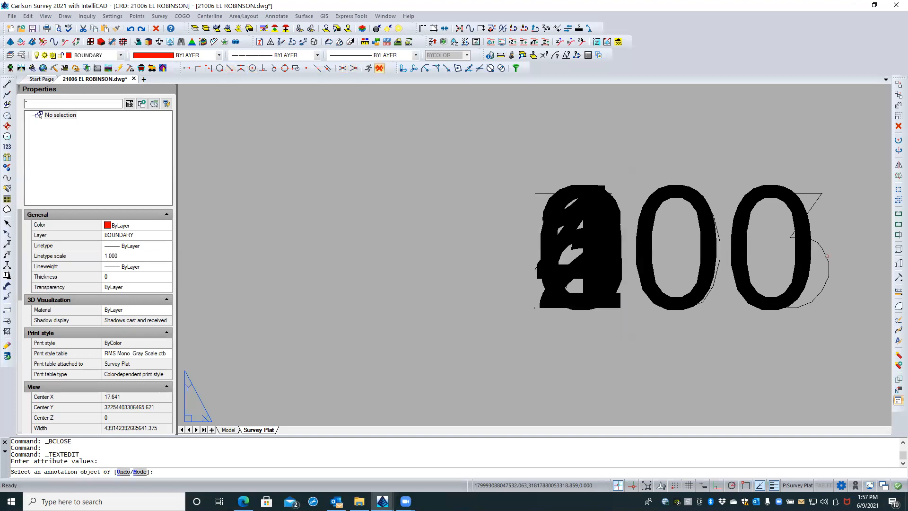
text(rea)
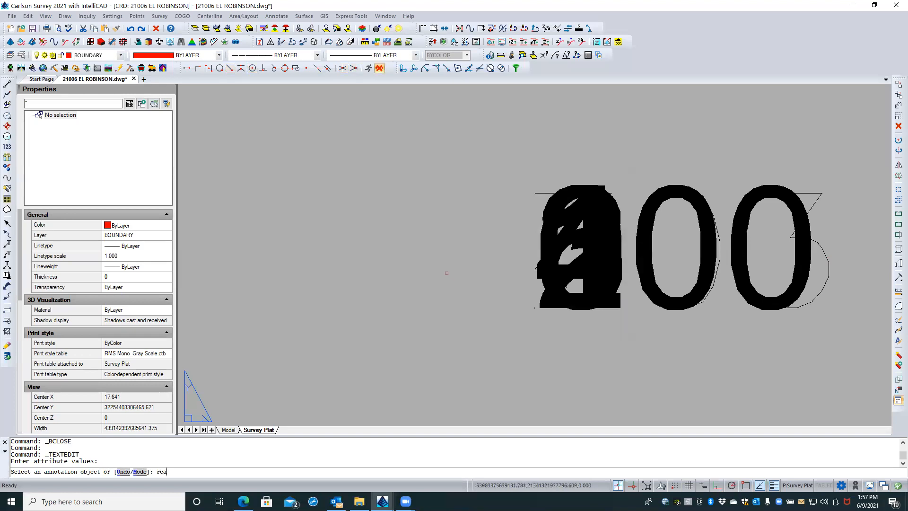
key(Return)
click(454, 278)
click(460, 283)
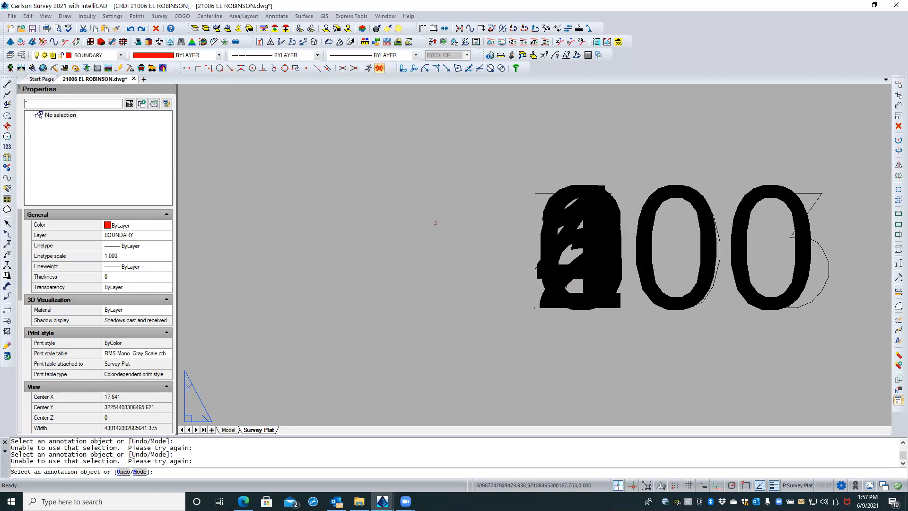
scroll(437, 226, down, 5)
scroll(488, 229, up, 5)
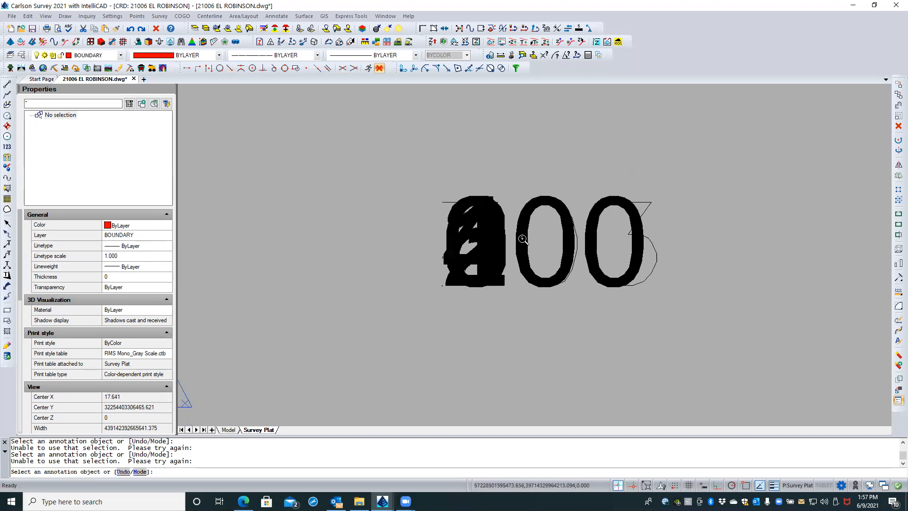
scroll(536, 238, up, 1)
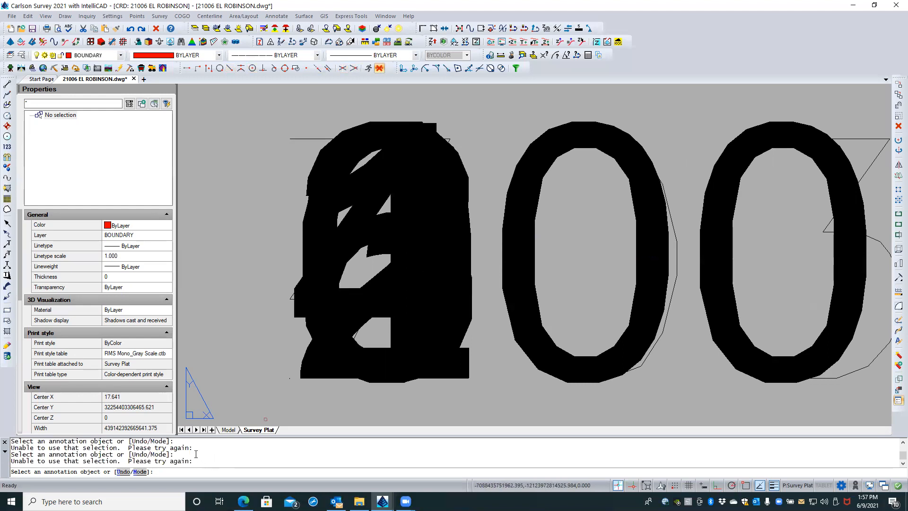
scroll(196, 454, up, 2)
scroll(196, 454, down, 4)
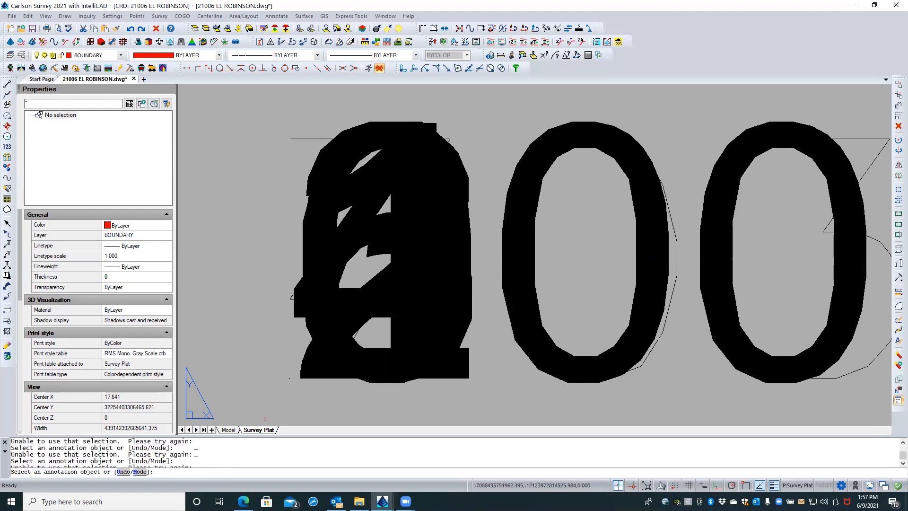
scroll(196, 452, down, 1)
key(Escape)
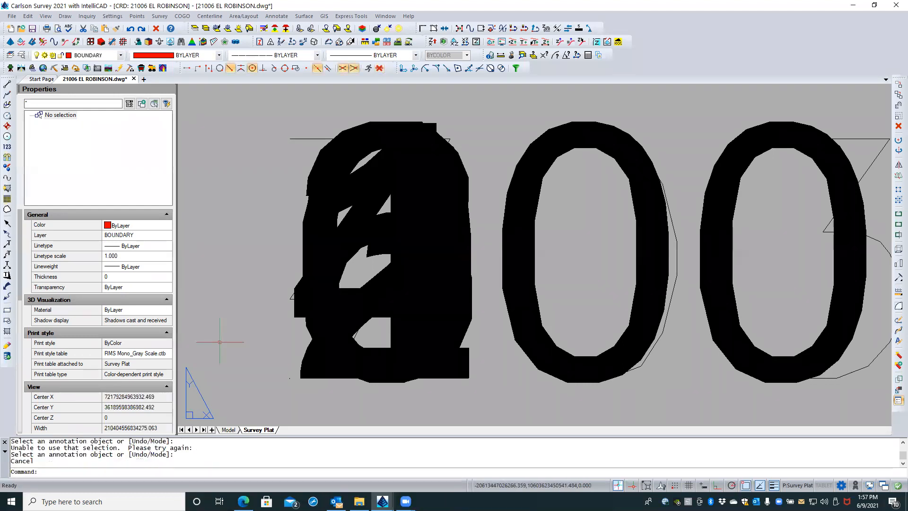
key(Escape)
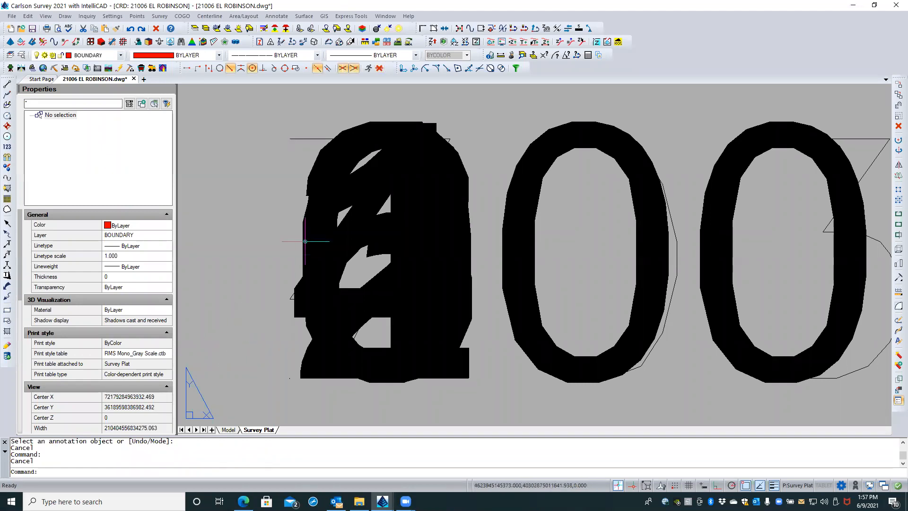
- Select the thin-lined oversized text among the overlapping numbers and review its block reference properties
click(359, 225)
click(359, 225)
click(353, 222)
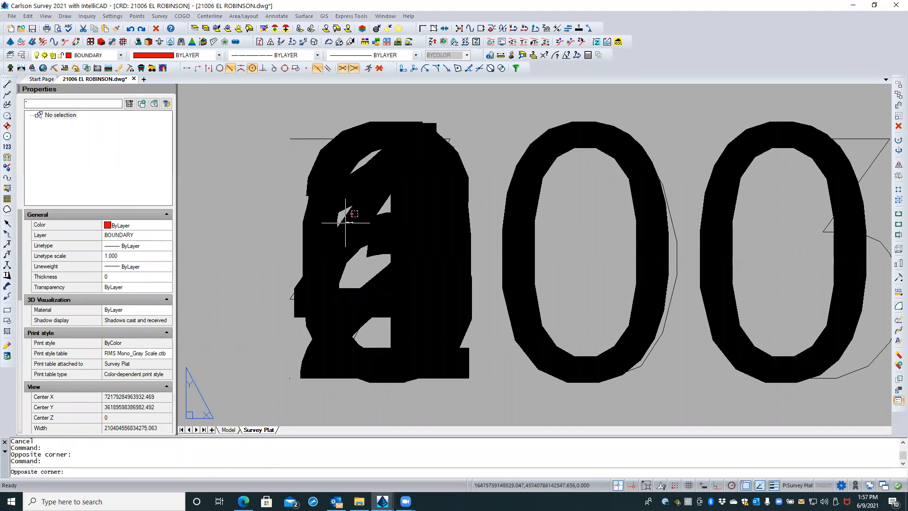
click(323, 229)
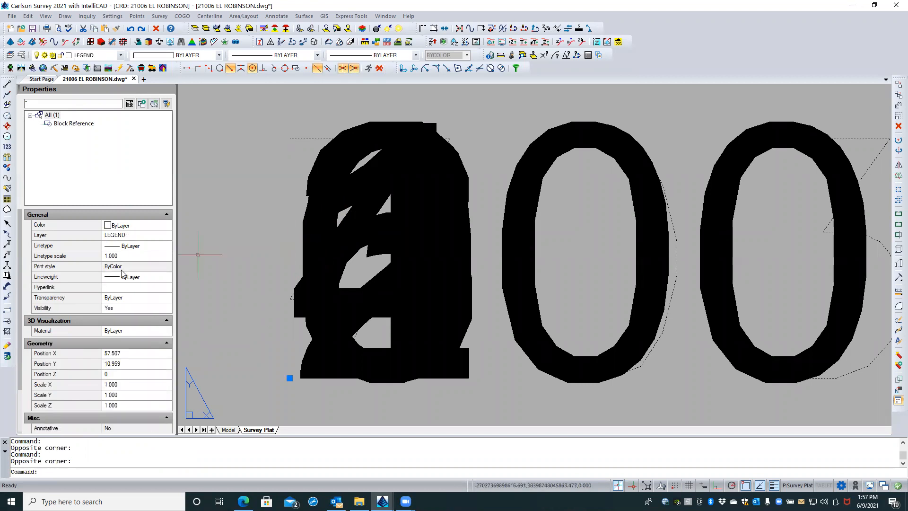
scroll(121, 273, down, 2)
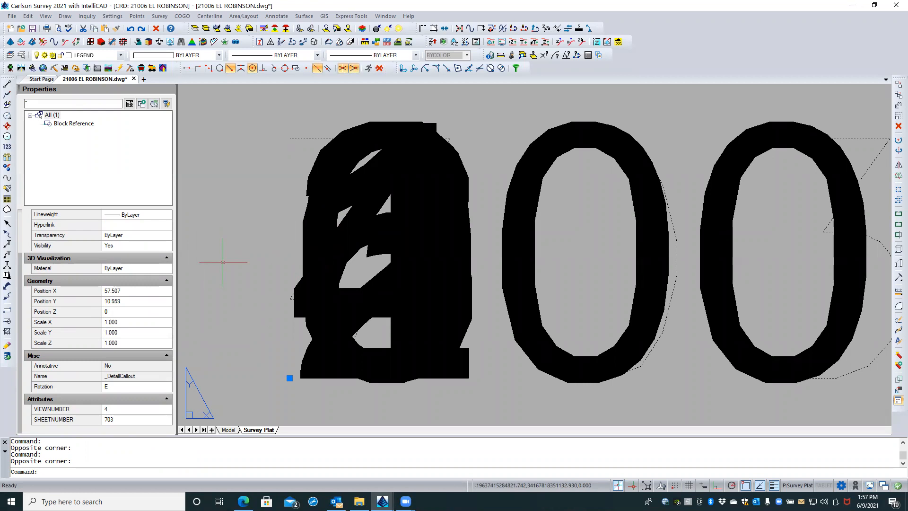
- Turn on display of annotative objects for all scales and re-examine the selected _DetailCallout reference's properties and attributes
click(661, 486)
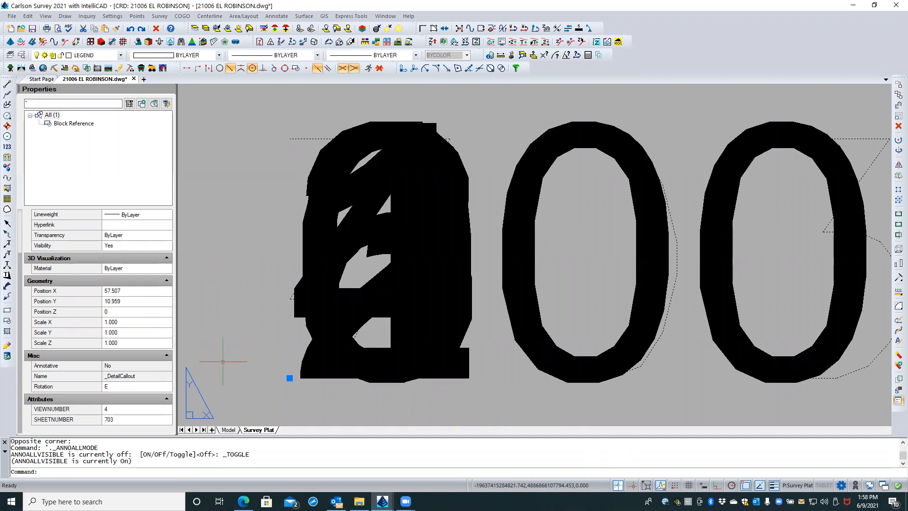
click(74, 123)
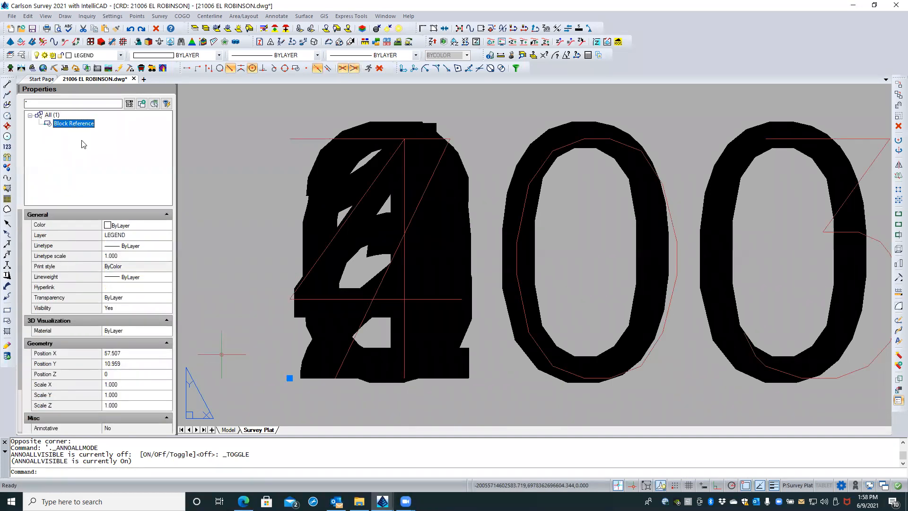
scroll(121, 296, down, 3)
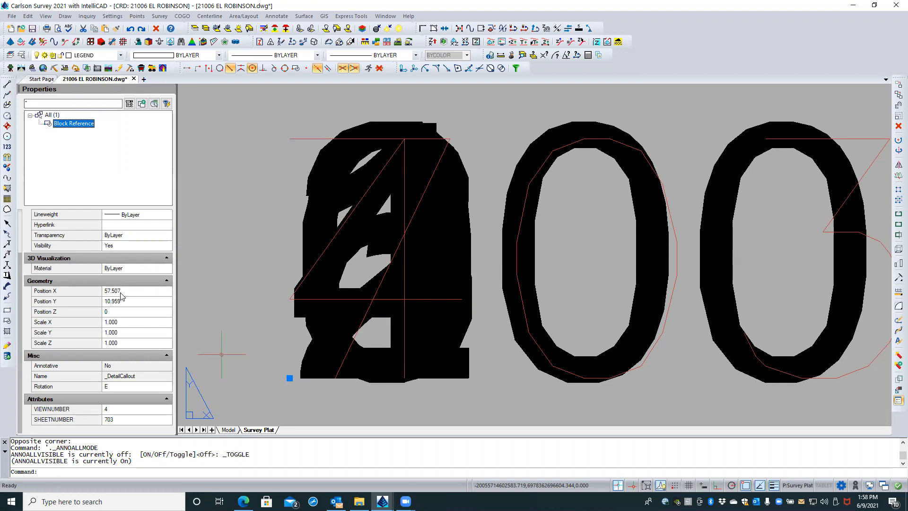
click(137, 409)
click(137, 418)
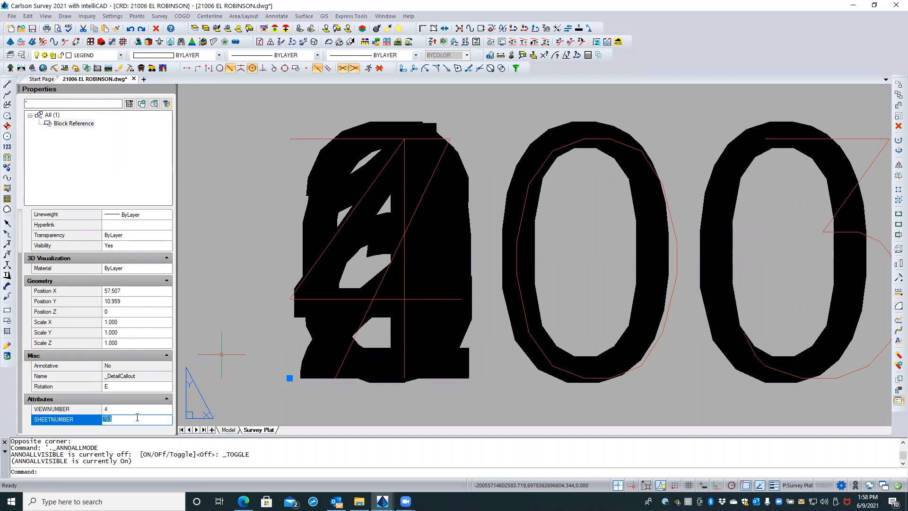
scroll(137, 417, up, 3)
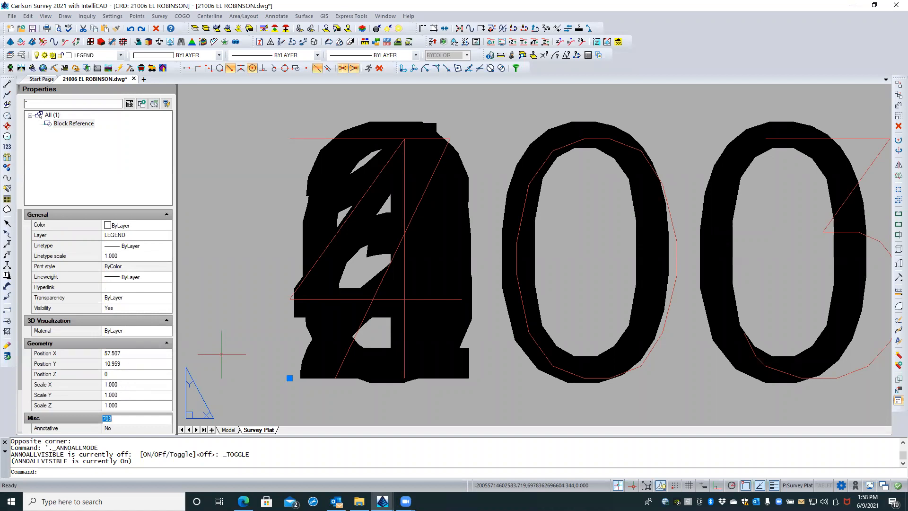
click(255, 188)
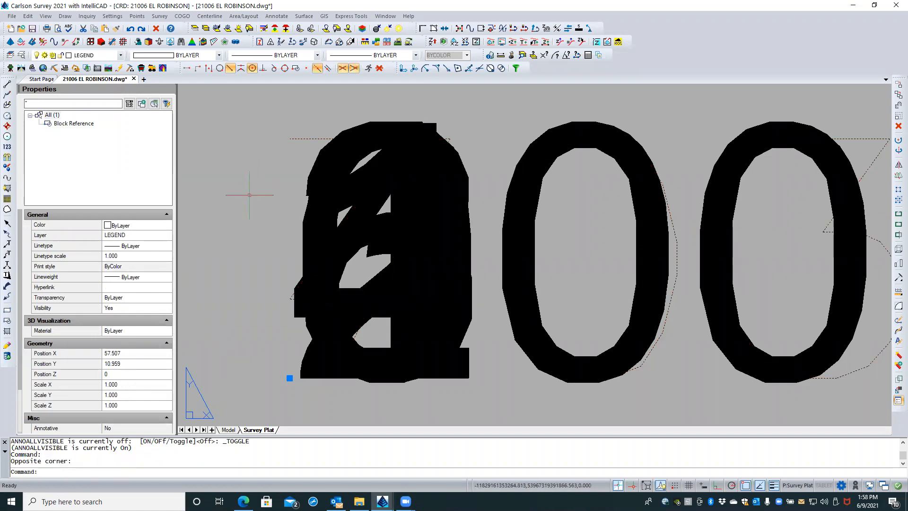
- Examine the VIEWNUMBER and SHEETNUMBER values of the _DetailCallout reference in the block attribute editor
double_click(302, 139)
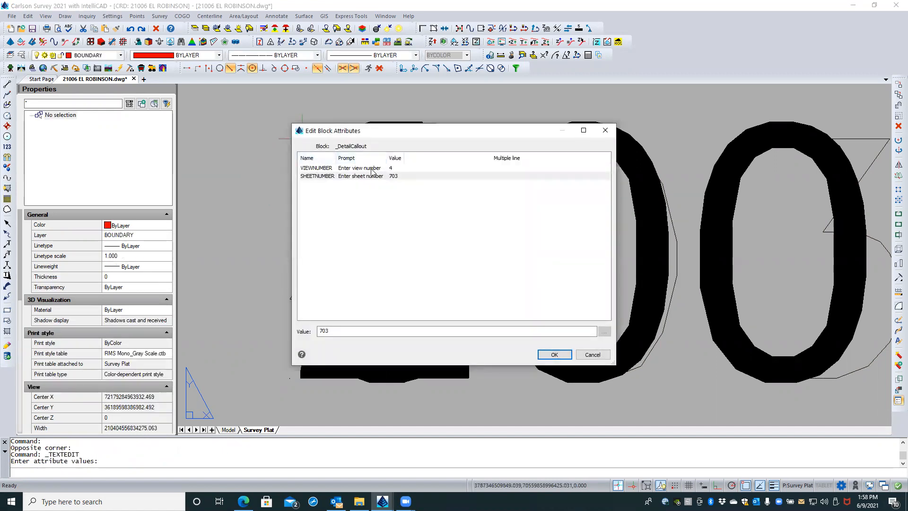
click(587, 356)
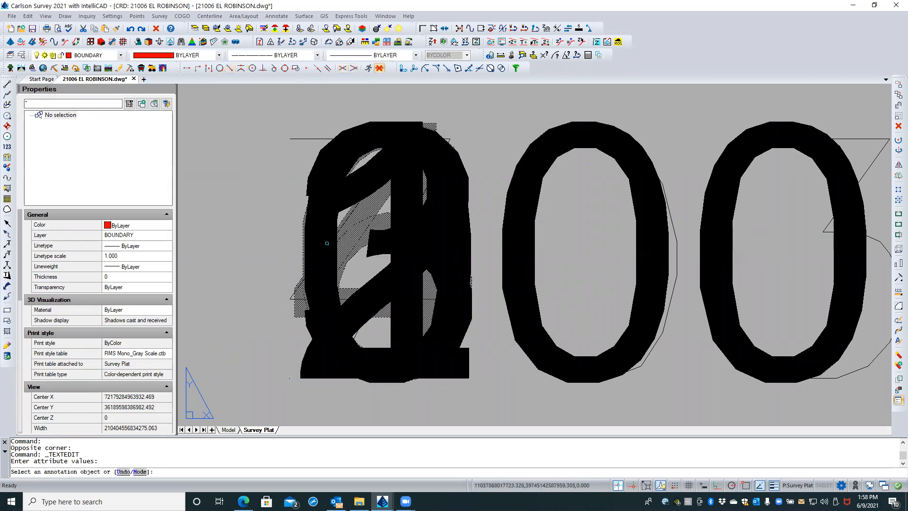
click(308, 138)
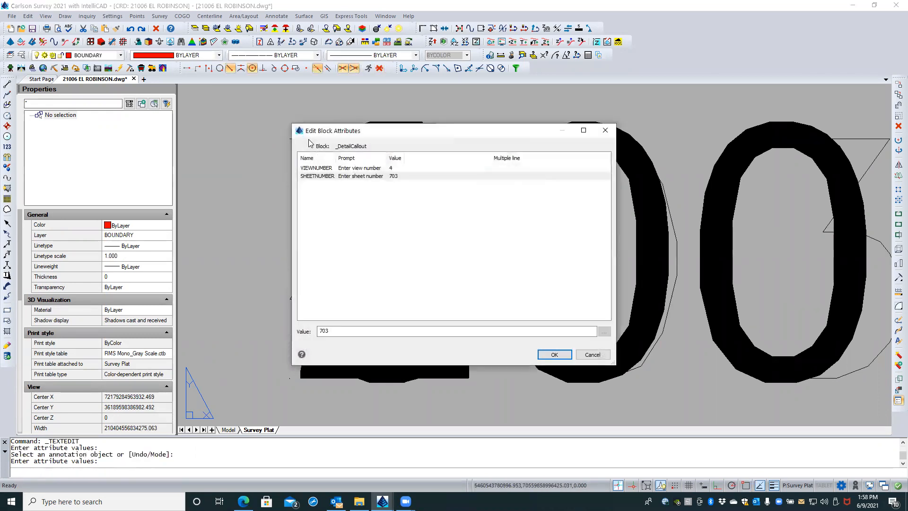
- Leave the attribute values unchanged and open the thin-lined _DetailCallout block reference for in-place editing
click(593, 356)
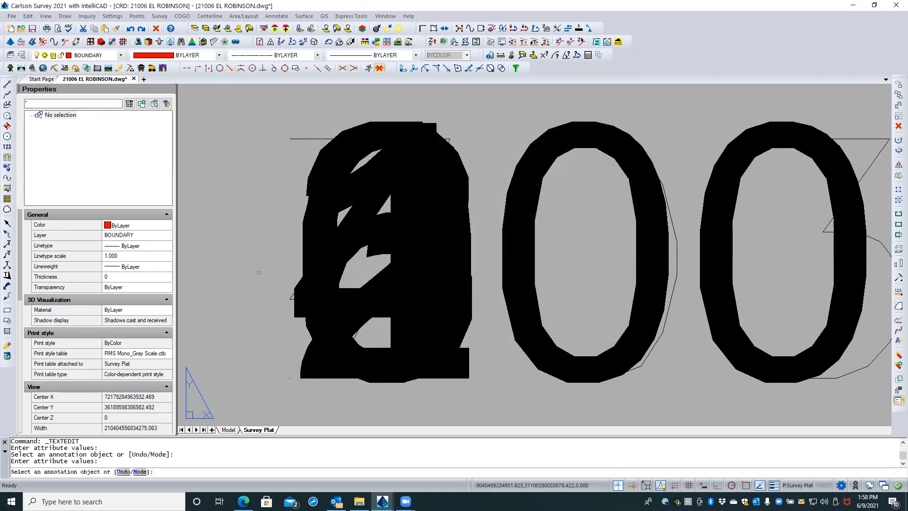
key(Return)
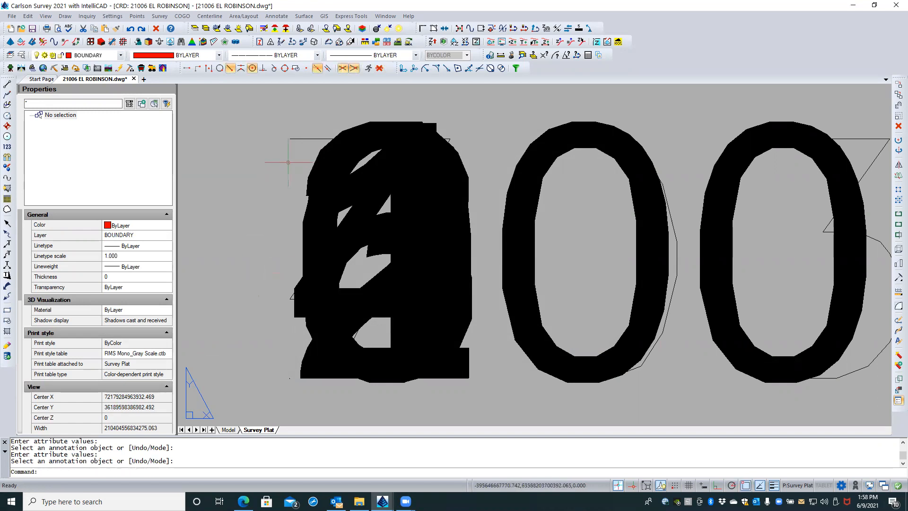
click(301, 137)
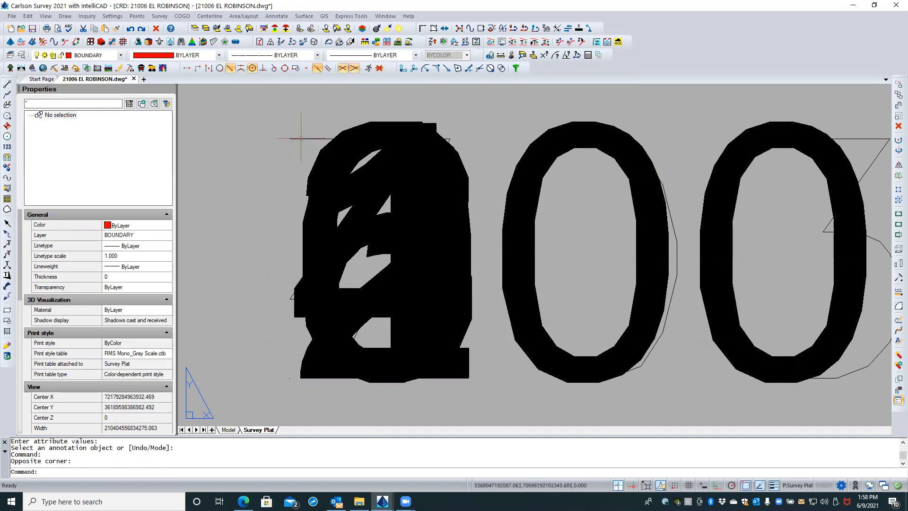
click(300, 139)
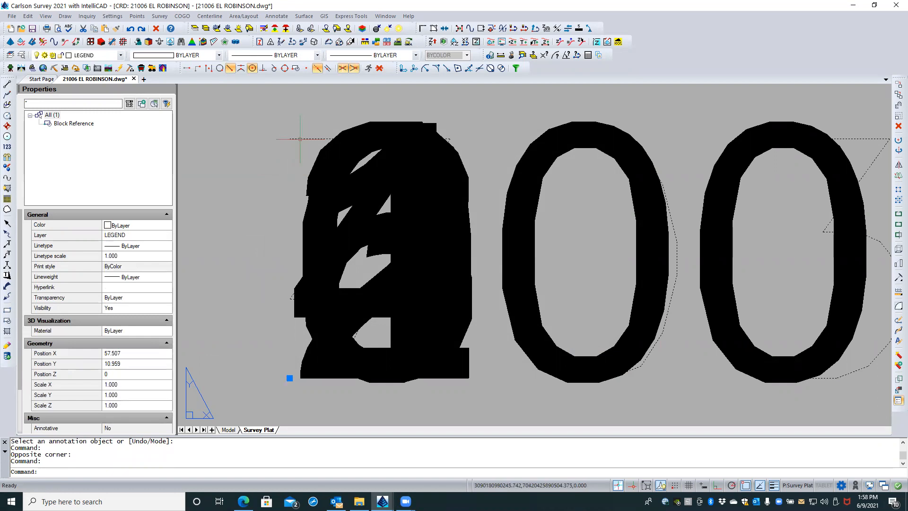
right_click(300, 139)
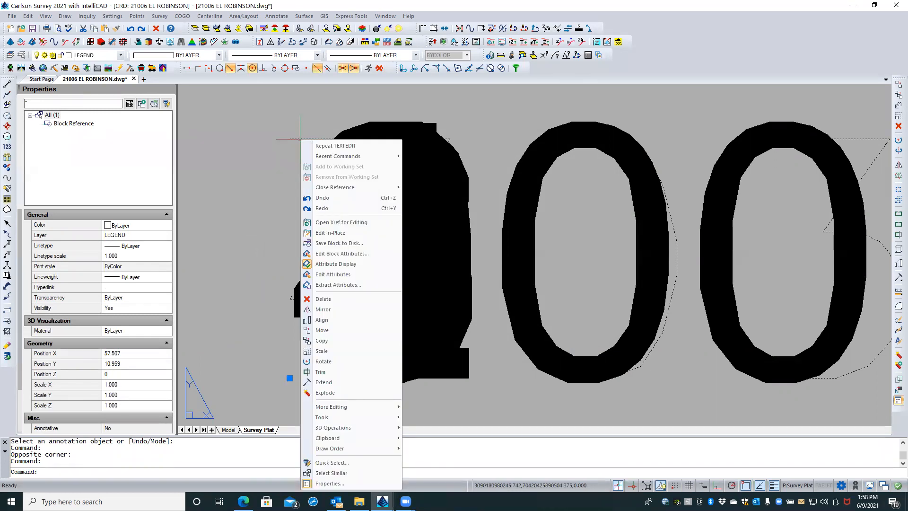
click(339, 235)
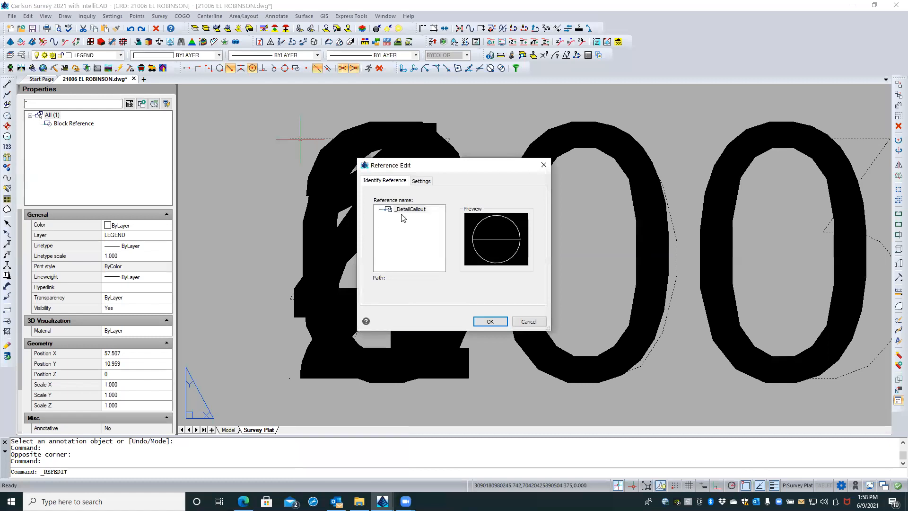
click(421, 184)
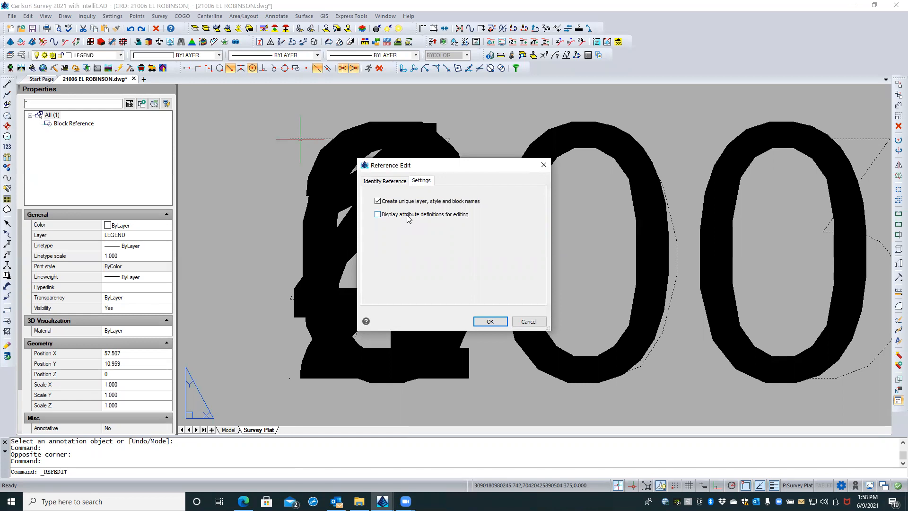
click(390, 181)
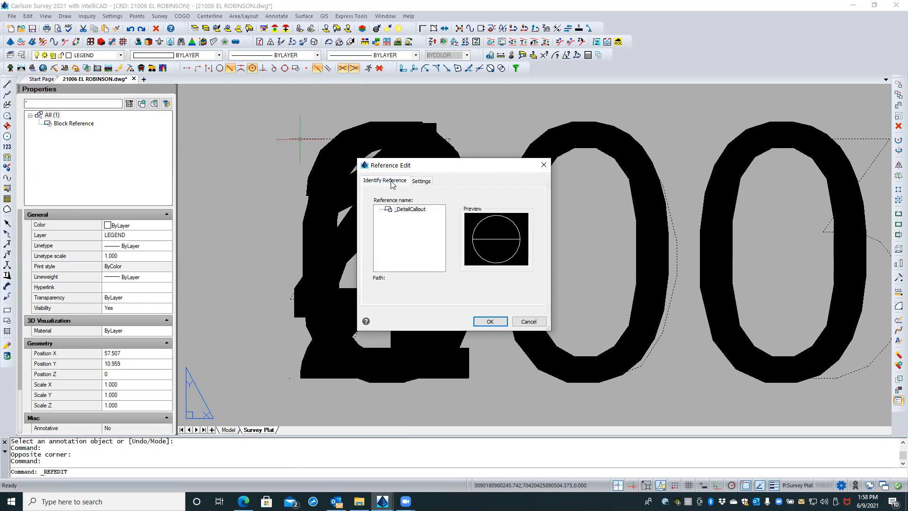
click(489, 320)
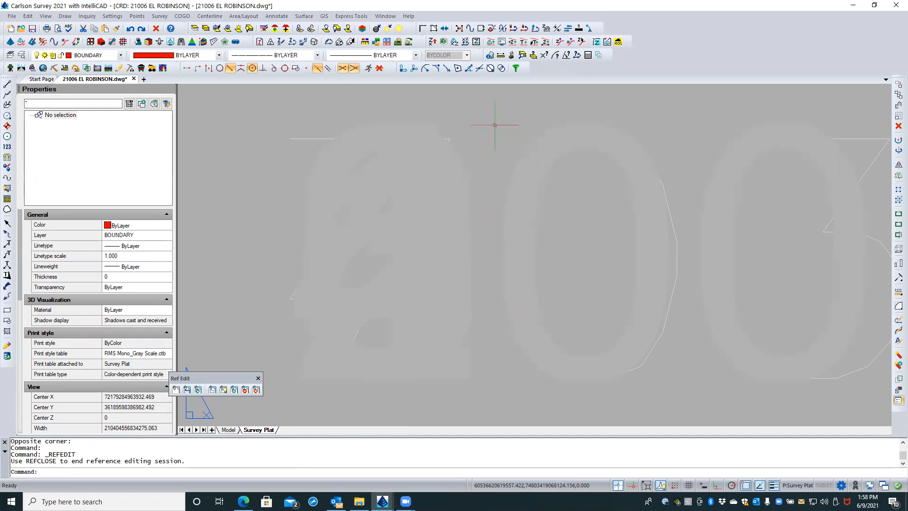
- Turn off display of annotative objects for all scales and try to select the oversized text in the block editing session
scroll(465, 179, down, 1)
click(815, 123)
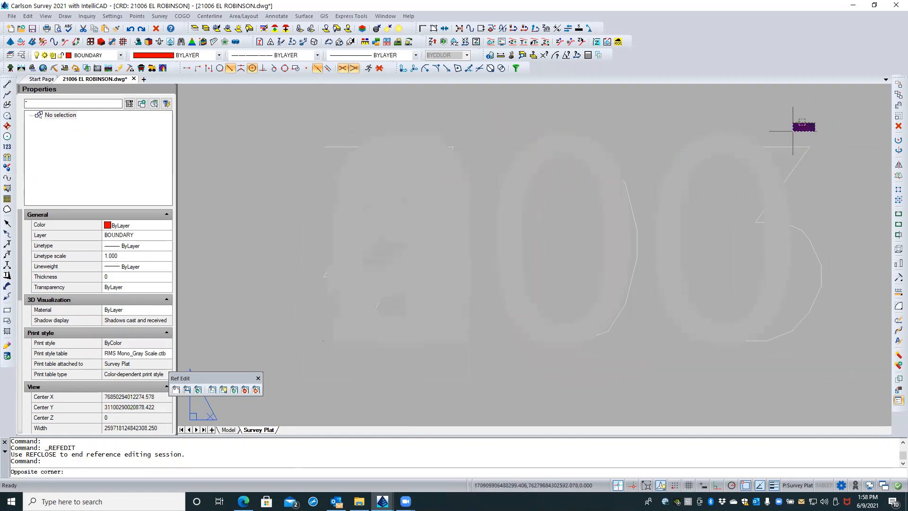
click(582, 205)
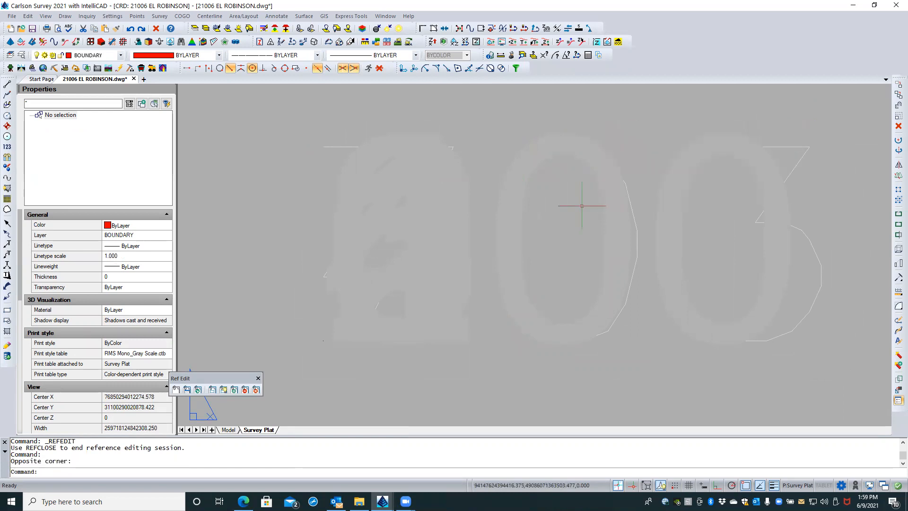
click(661, 485)
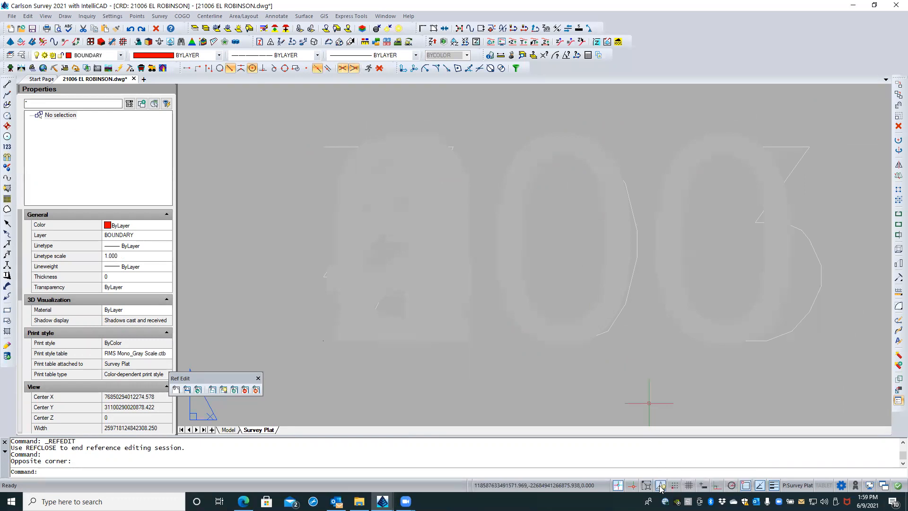
middle_click(557, 370)
middle_click(557, 371)
scroll(557, 371, down, 2)
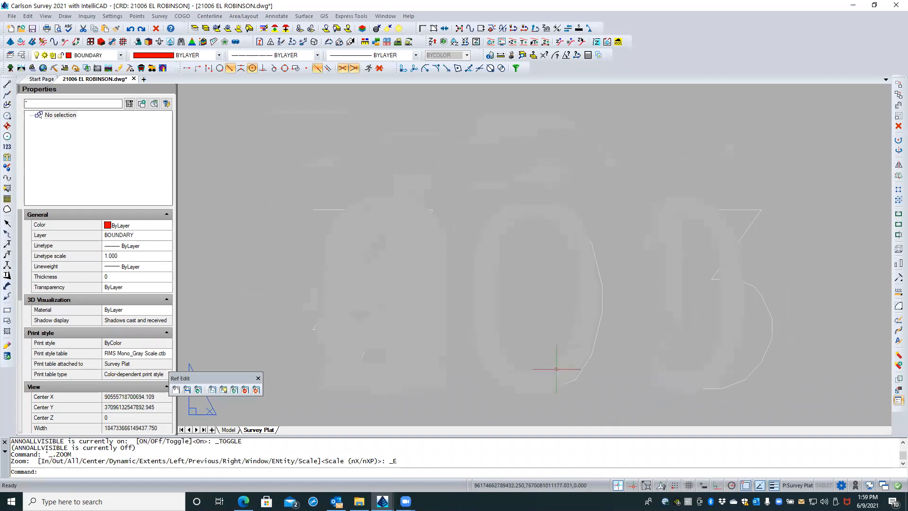
click(762, 192)
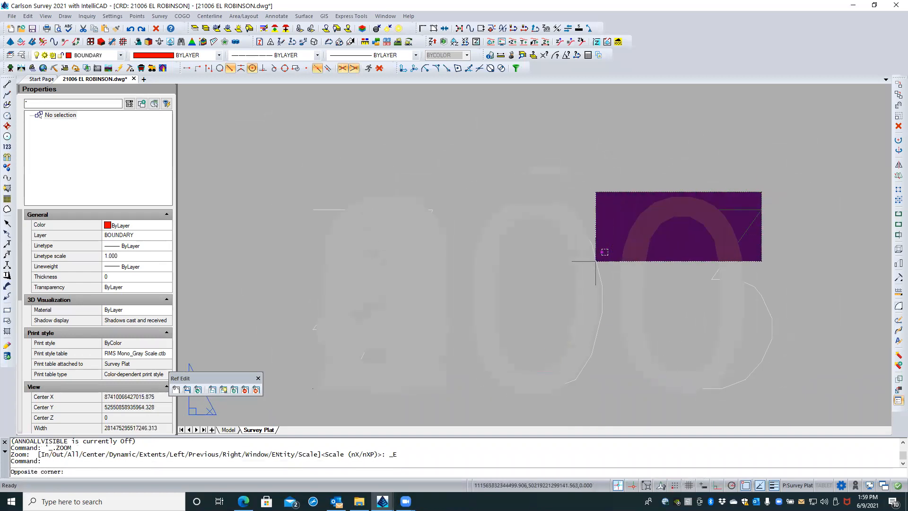
click(540, 288)
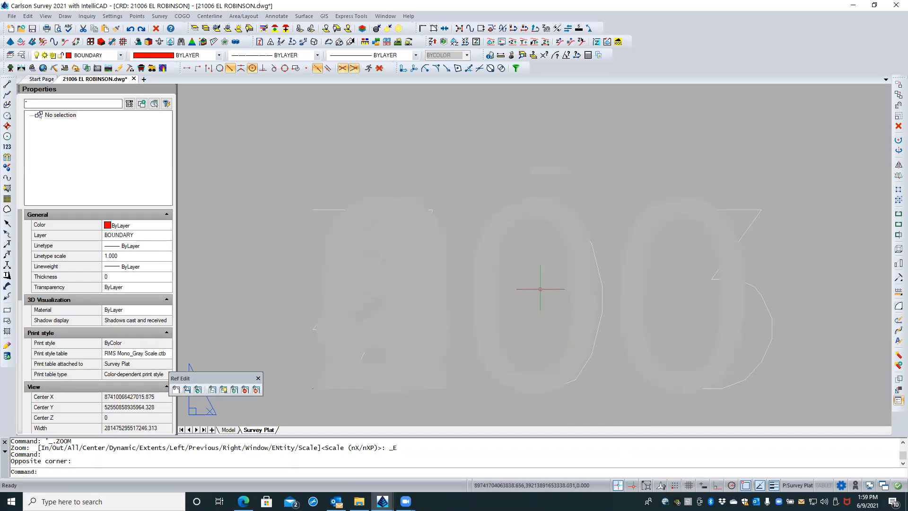
right_click(344, 176)
click(389, 421)
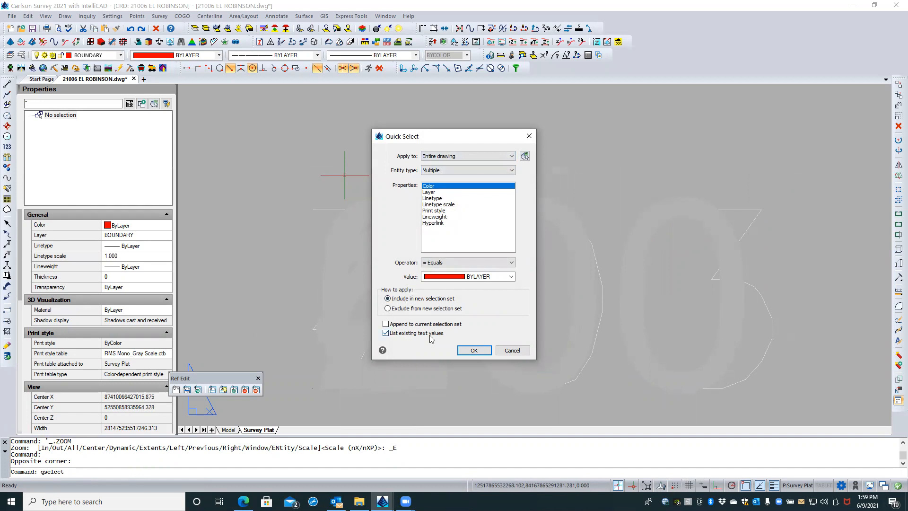
click(513, 350)
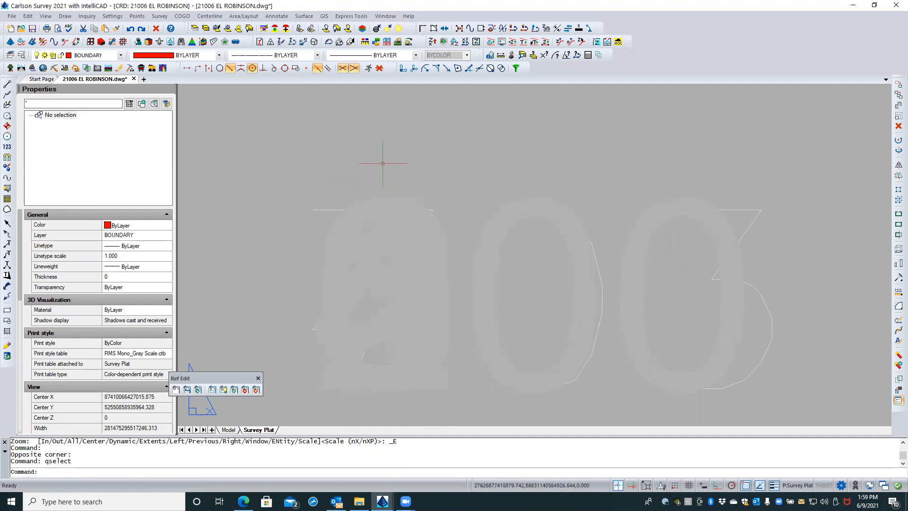
- Regenerate the drawing and select all objects of the _DetailCallout block with a window around the oversized numbers
text(rea)
key(Return)
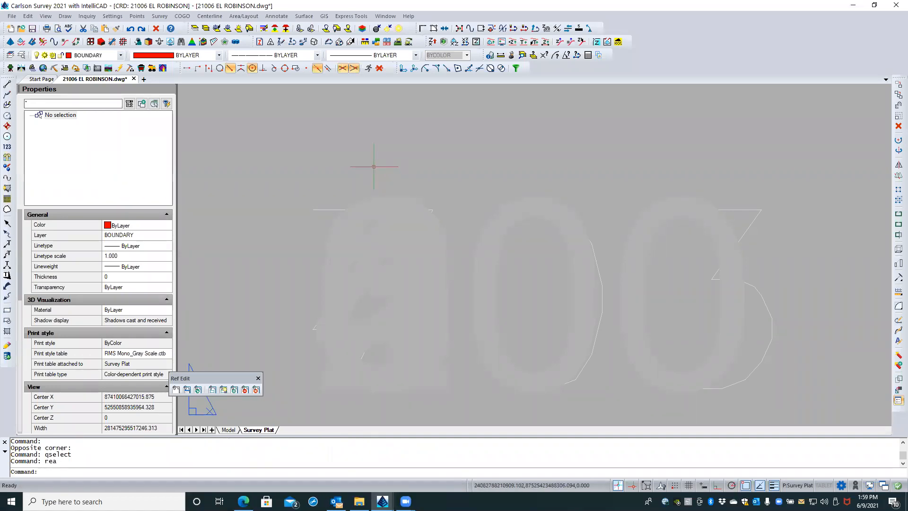
scroll(374, 166, down, 1)
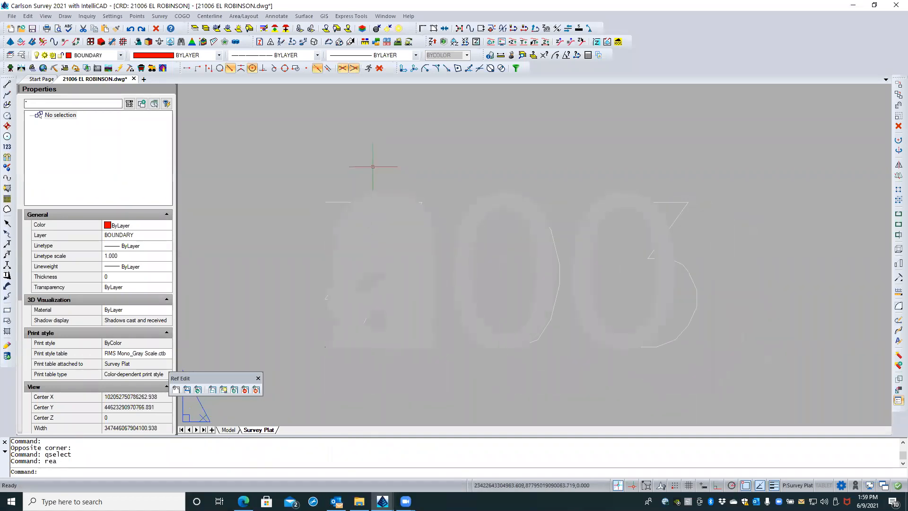
click(299, 161)
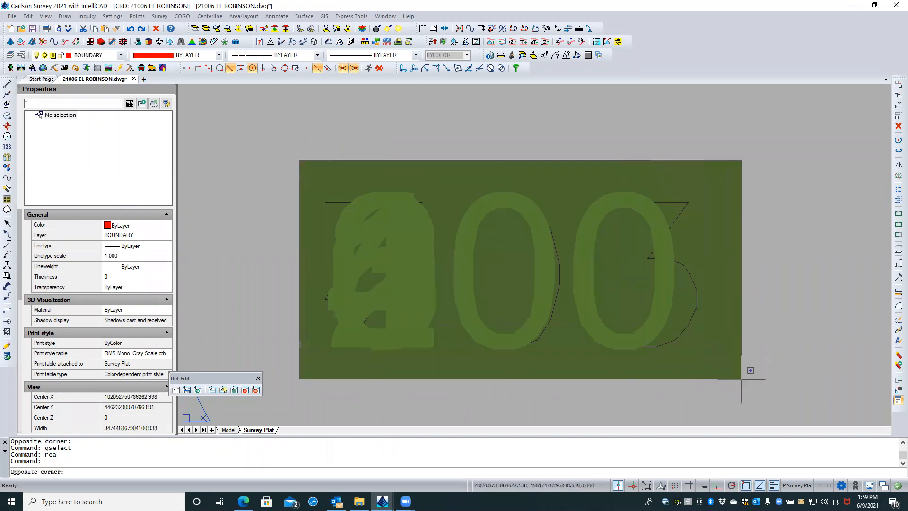
click(741, 379)
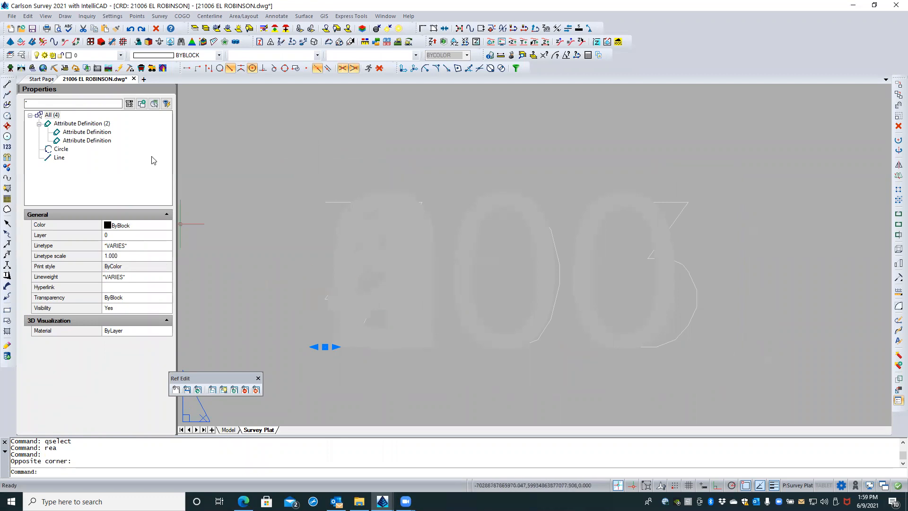
- Examine the text properties of the SHEETNUMBER attribute definition, including its style, justification and text heights
click(107, 133)
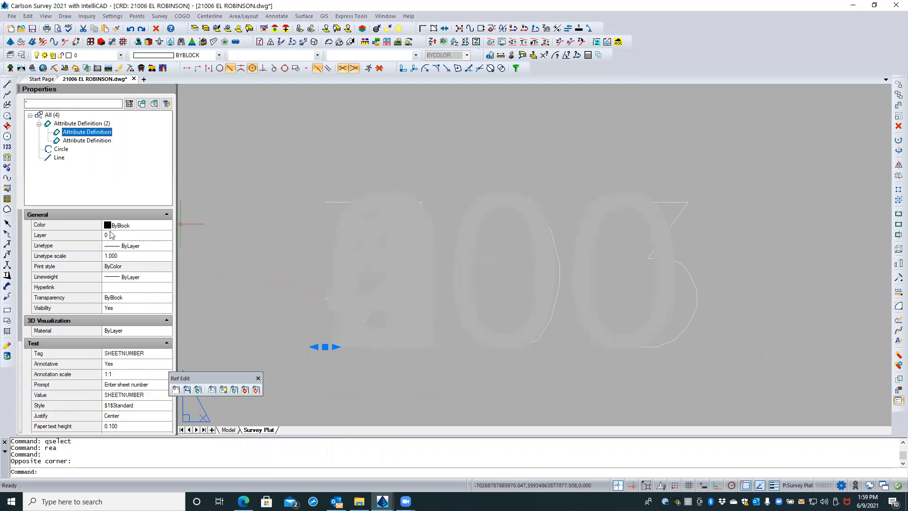
scroll(120, 323, down, 2)
scroll(120, 323, down, 2)
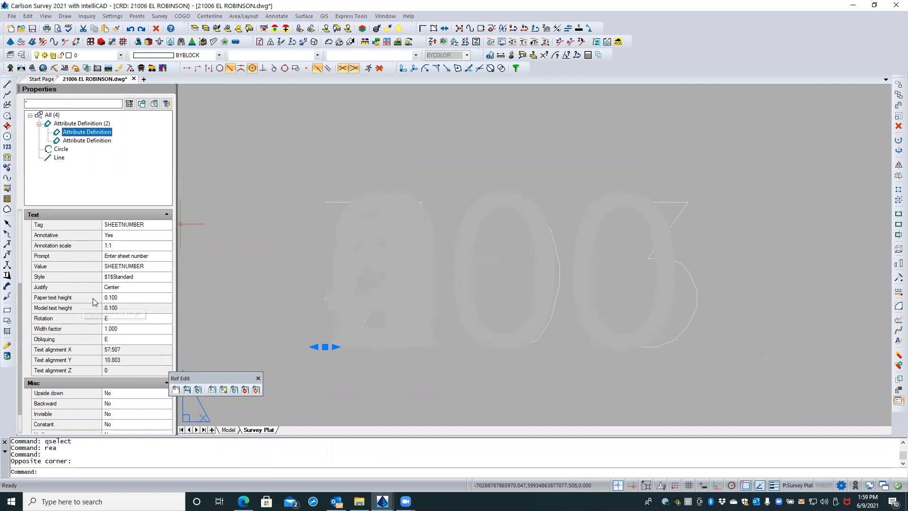
- Check the annotation scale list of the block's SHEETNUMBER attribute definition without changing it
scroll(320, 359, up, 5)
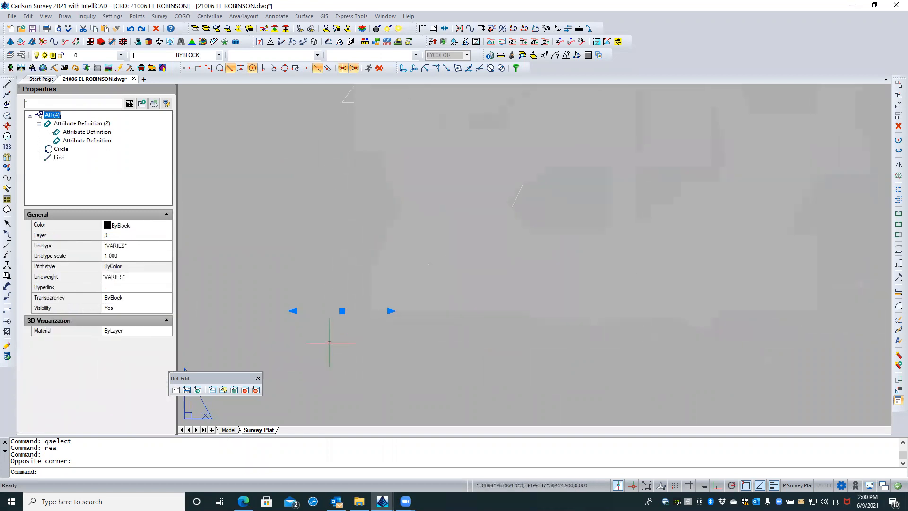
scroll(352, 318, up, 3)
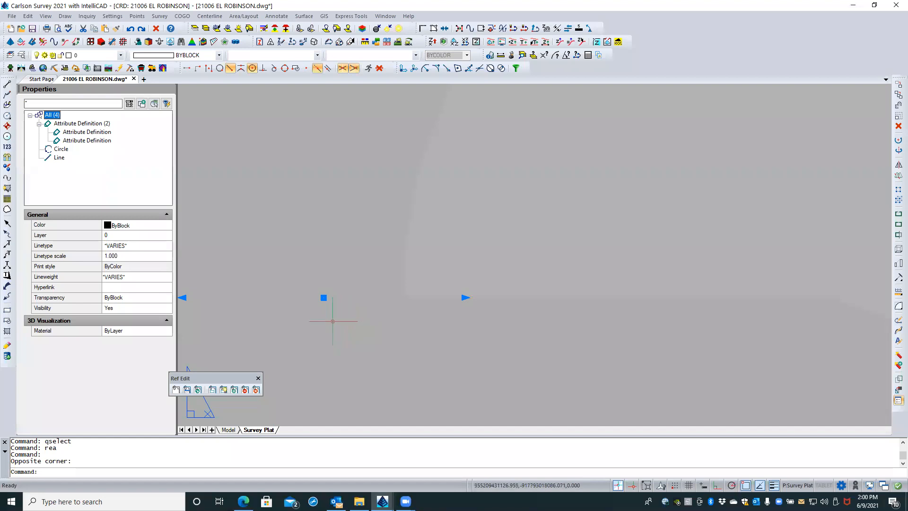
scroll(308, 308, up, 5)
scroll(365, 273, up, 2)
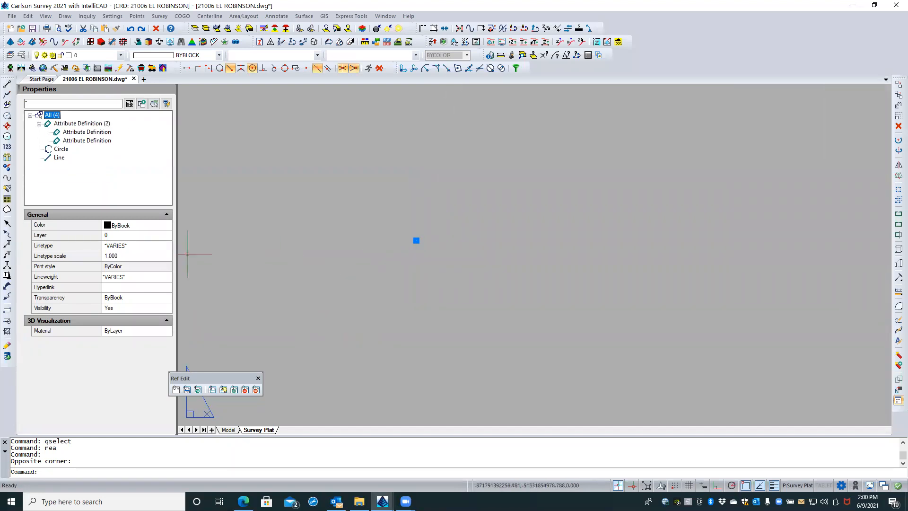
click(108, 132)
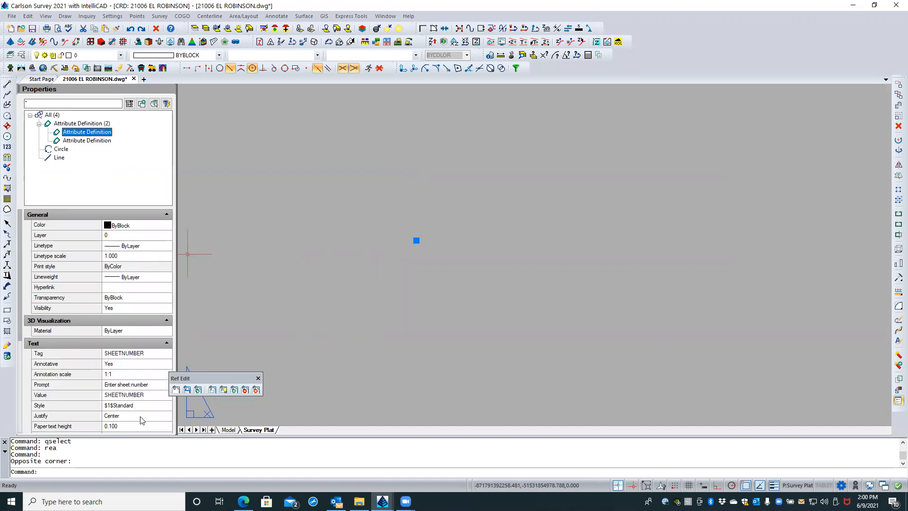
click(137, 375)
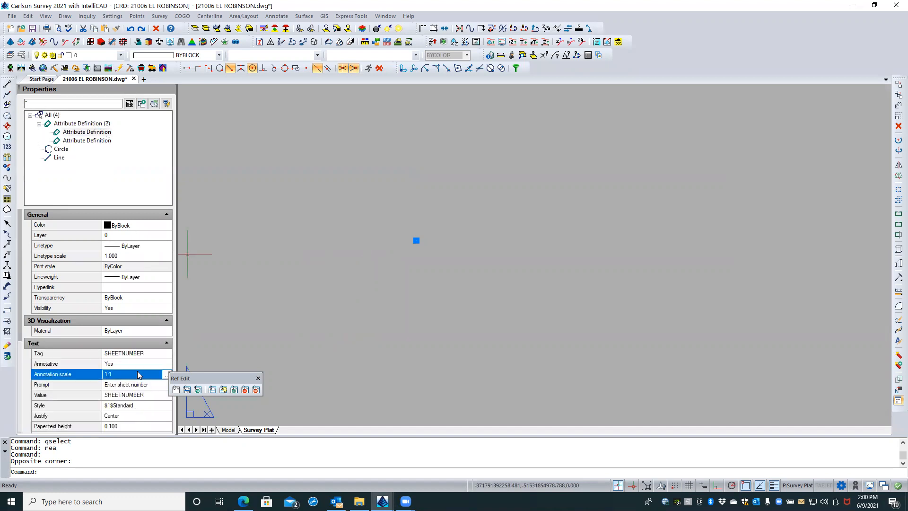
click(166, 377)
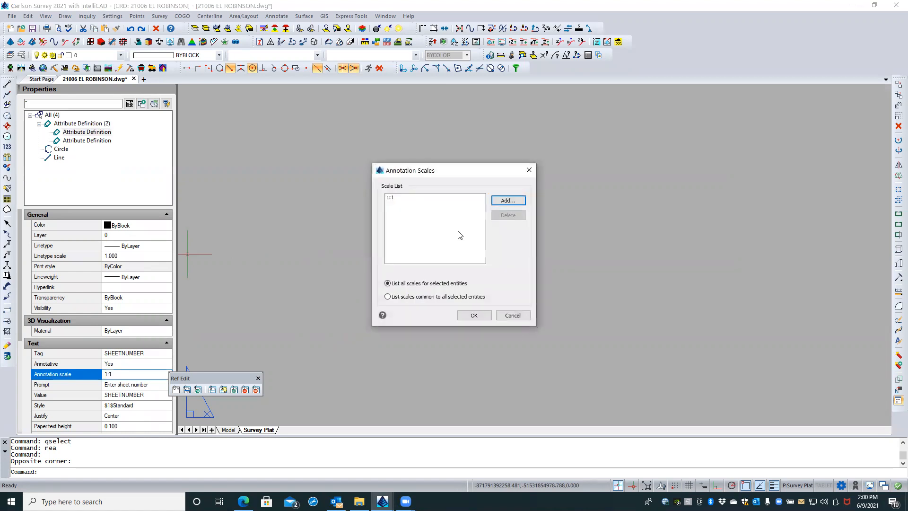
click(509, 315)
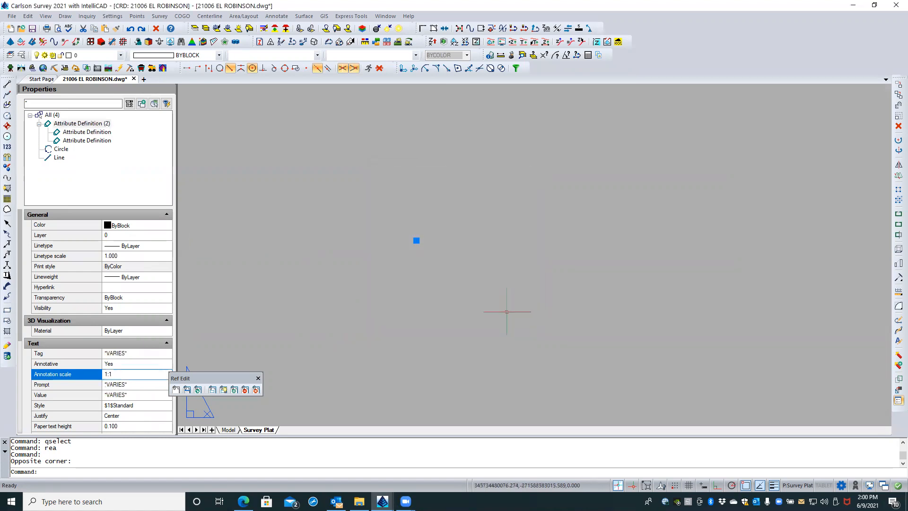
- Clear the selection and inspect the tiny remaining geometry near the layout origin up close
key(Escape)
scroll(422, 244, up, 5)
scroll(385, 189, up, 3)
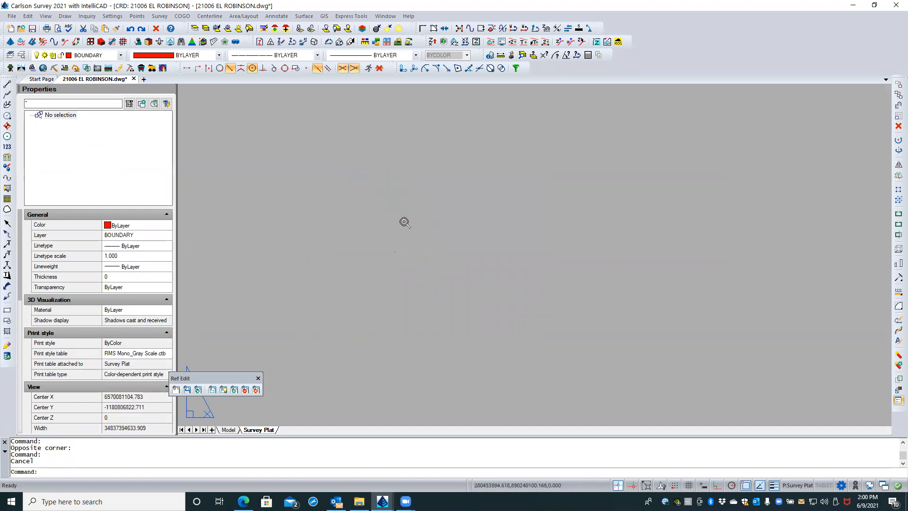
scroll(397, 262, up, 5)
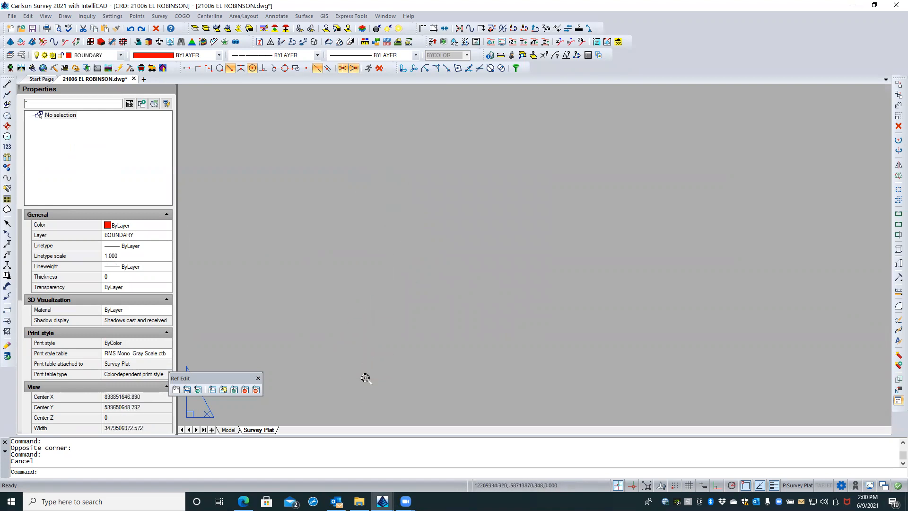
scroll(364, 370, up, 3)
scroll(367, 341, up, 2)
scroll(391, 343, up, 4)
scroll(391, 332, up, 3)
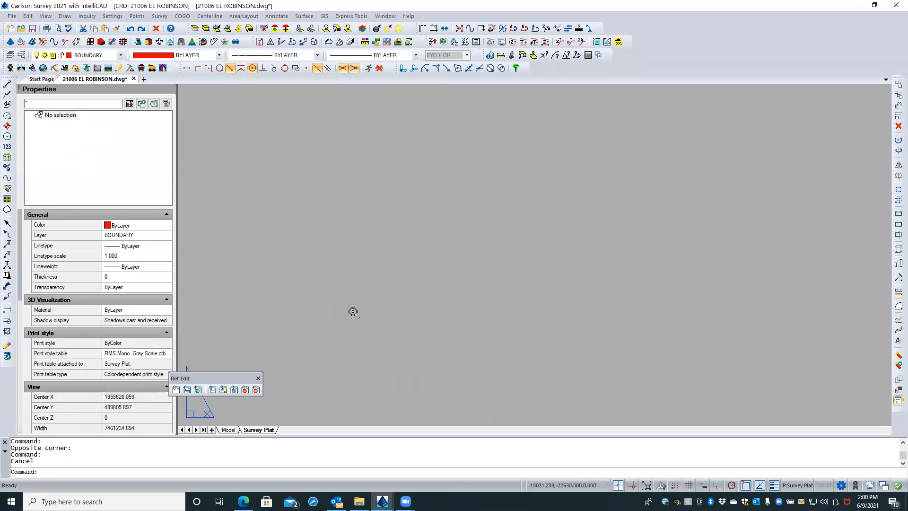
scroll(359, 307, up, 4)
text(z)
key(Return)
text(w)
key(Return)
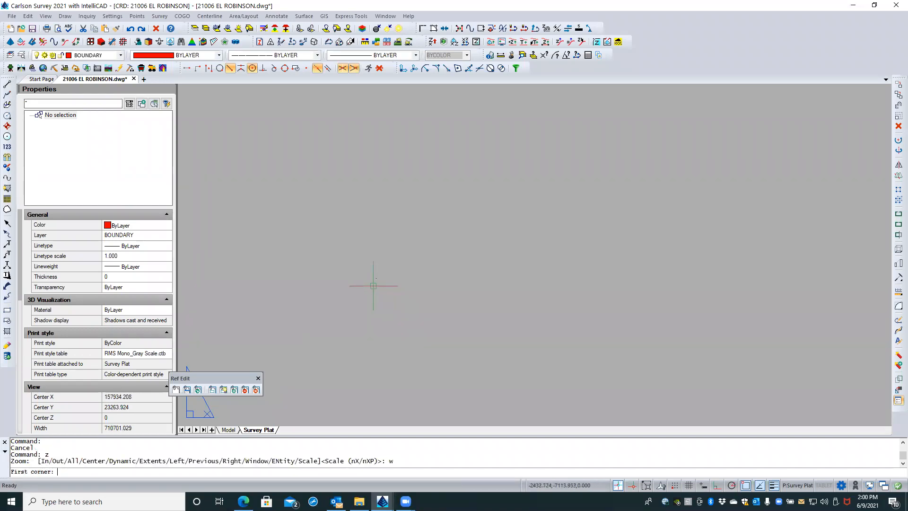
click(377, 282)
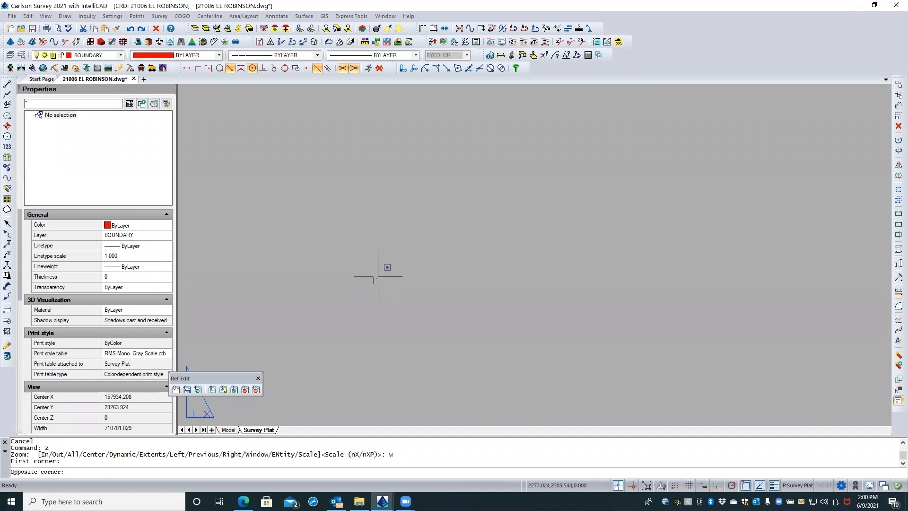
click(379, 273)
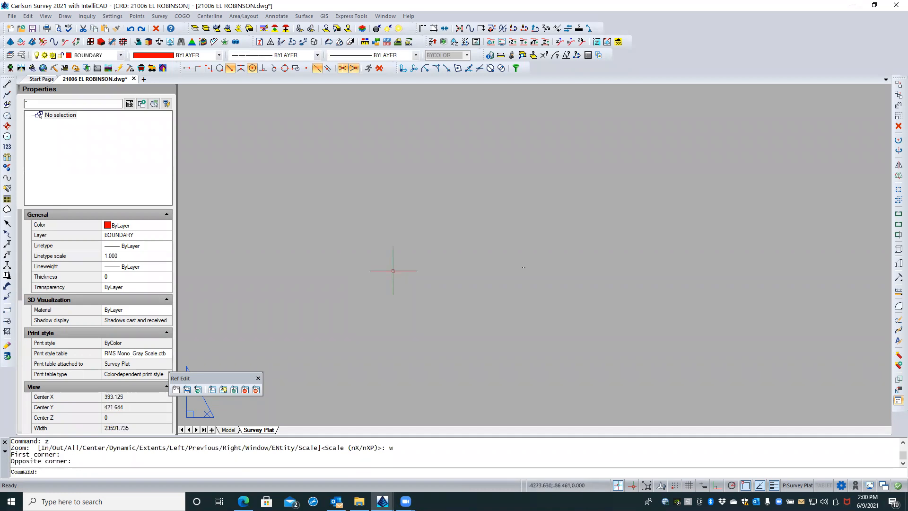
- Close the reference editing session, discarding its changes, and show the full extents of the Survey Plat layout
click(256, 389)
text(d)
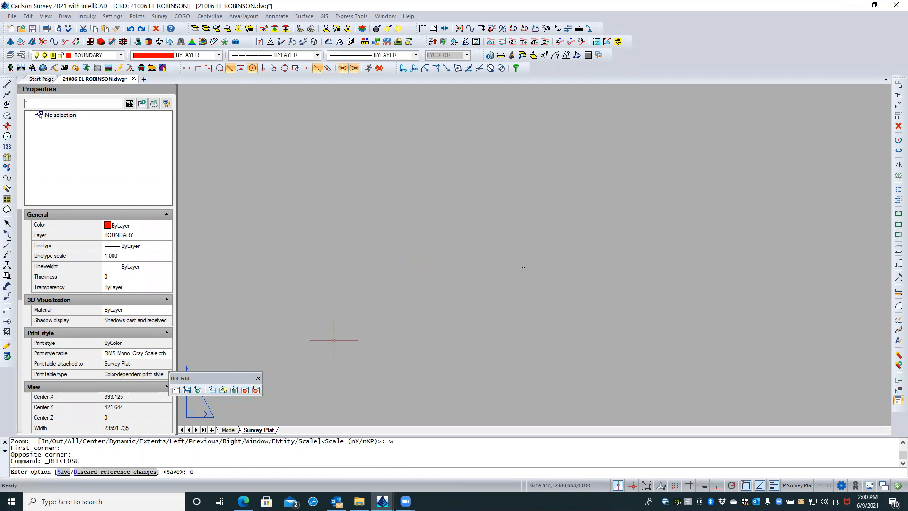
key(Return)
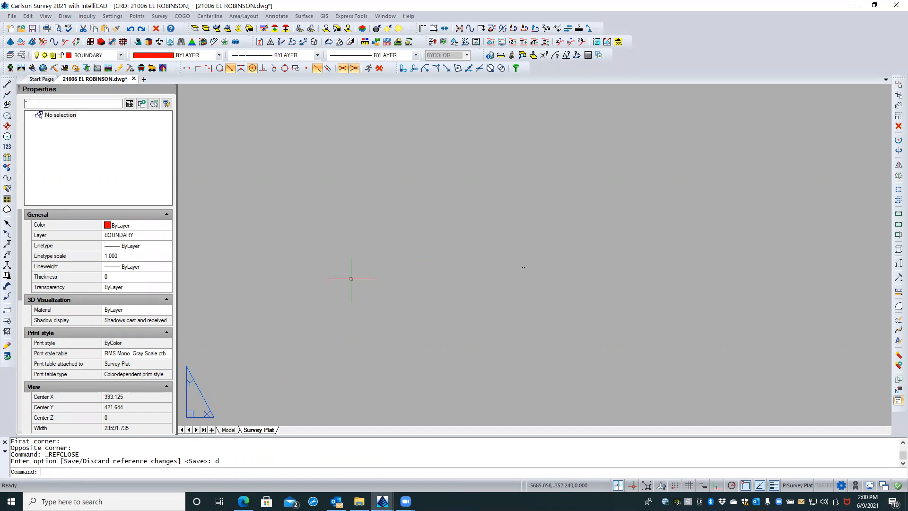
middle_click(367, 282)
middle_click(367, 282)
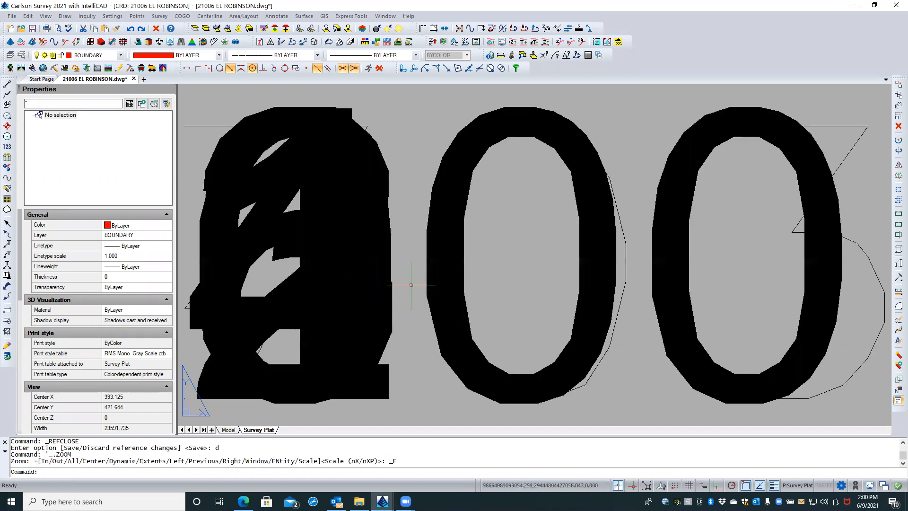
scroll(411, 282, down, 2)
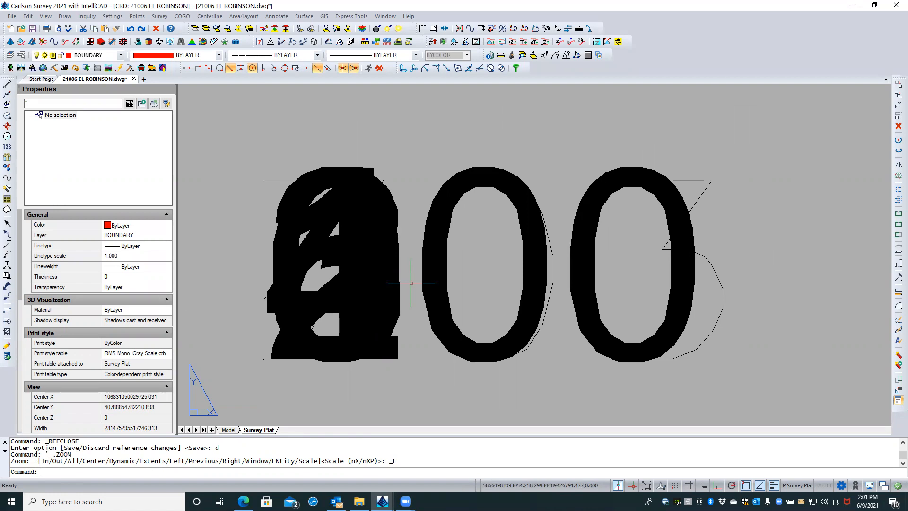
- Examine the block name, scale and attribute properties of the block references displaying the oversized zeros
click(542, 263)
click(511, 264)
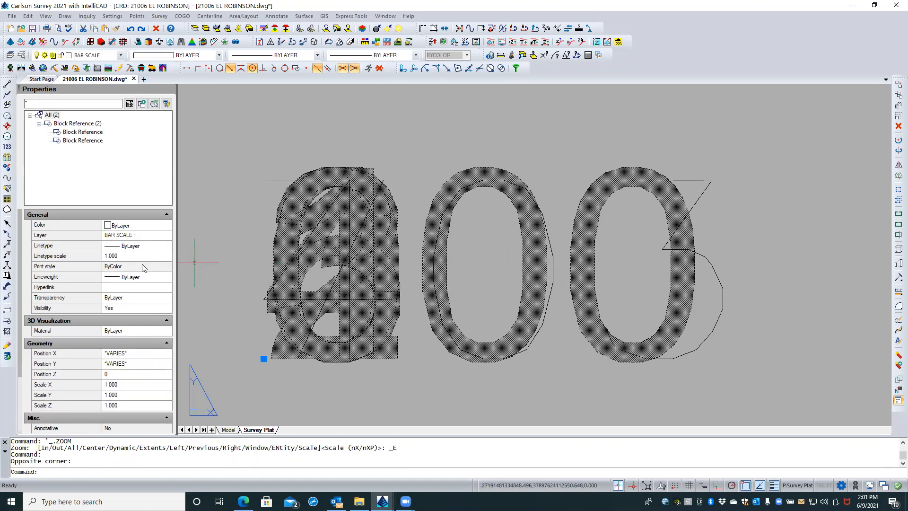
scroll(138, 299, down, 3)
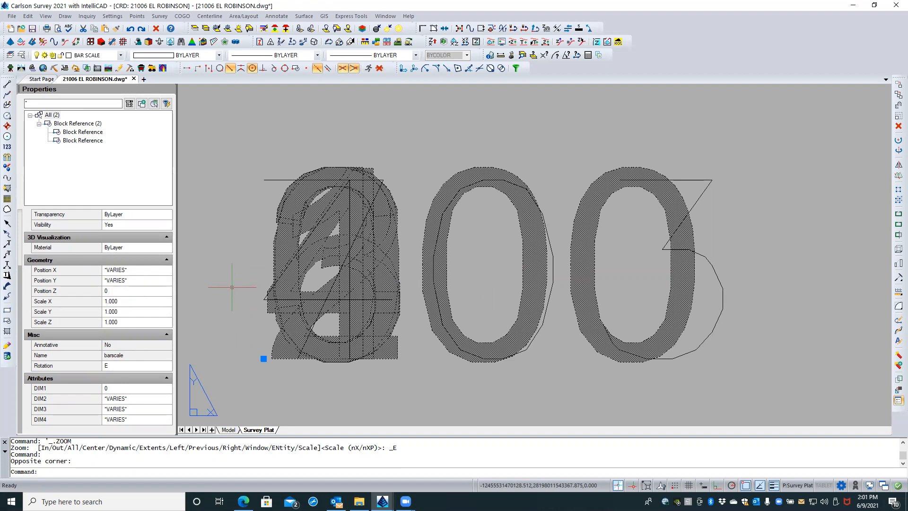
key(Escape)
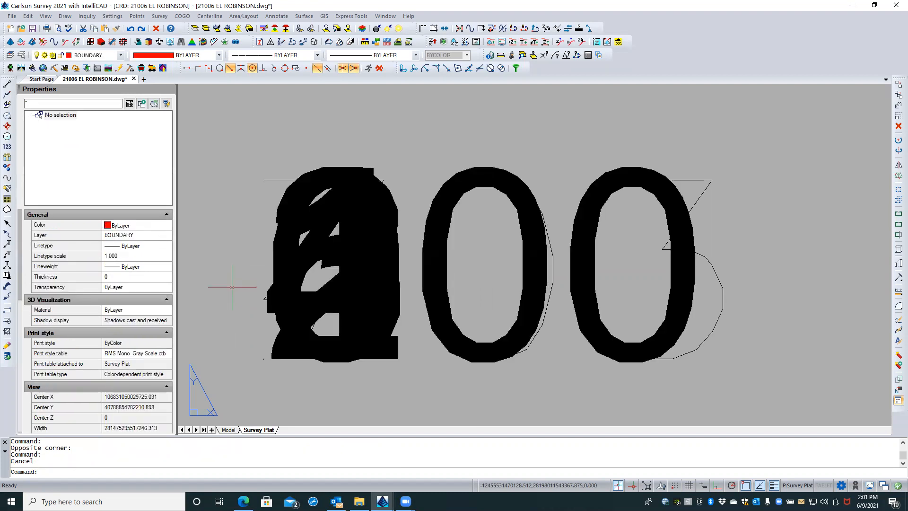
- Open the barscale block definition in the Block Editor
text(bedit)
key(Return)
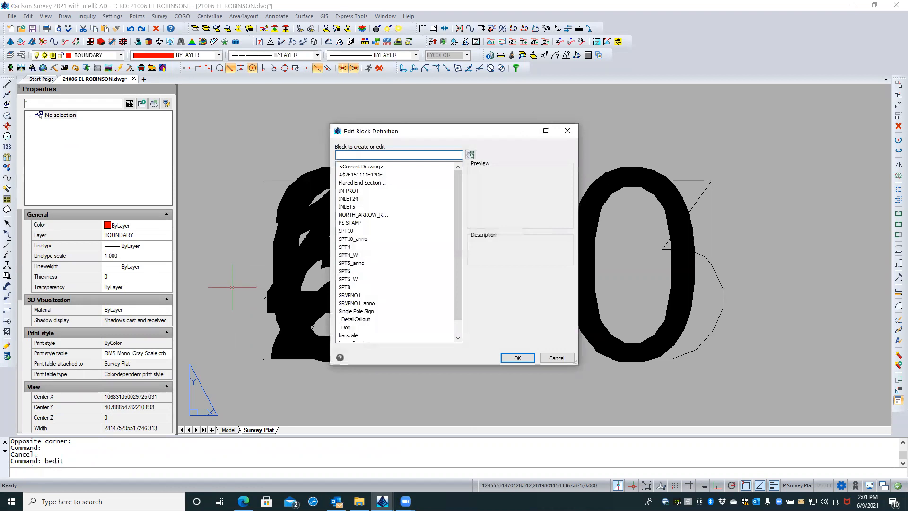
scroll(378, 291, down, 1)
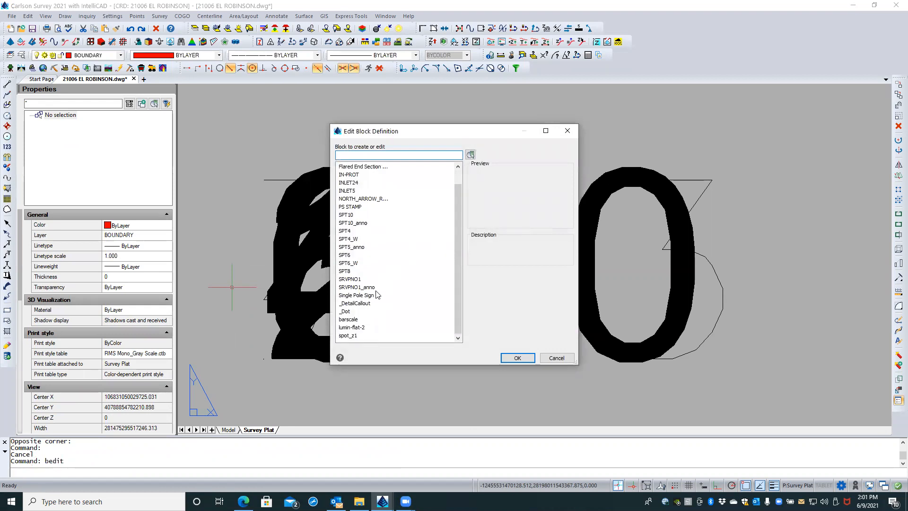
click(353, 319)
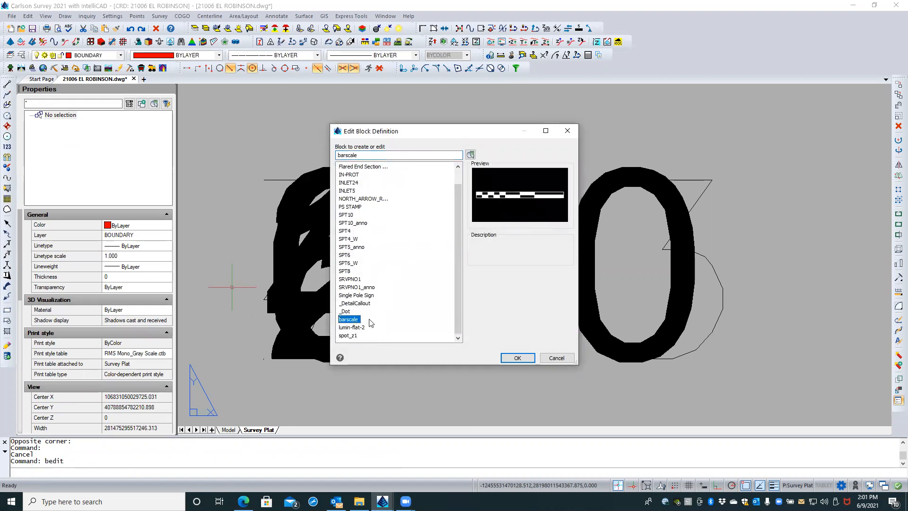
click(519, 358)
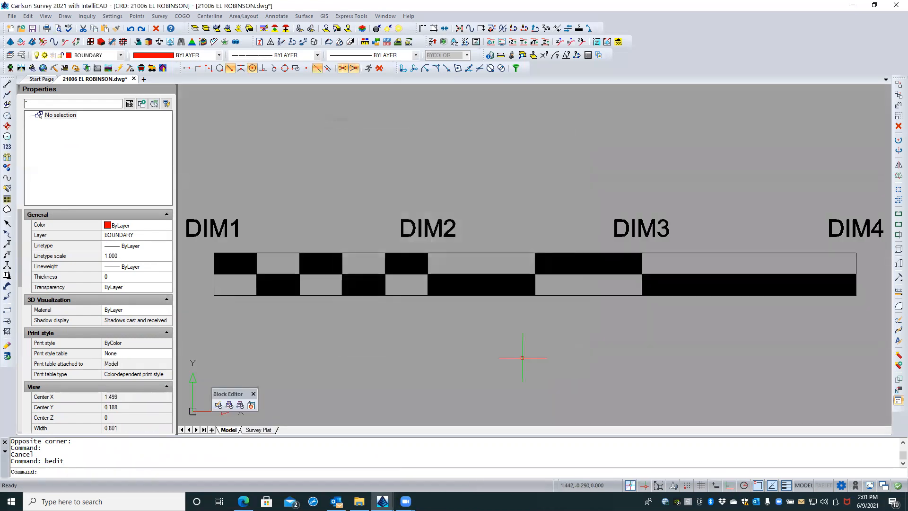
- Examine the text properties of the DIM1 attribute definition in the barscale block
scroll(503, 340, down, 1)
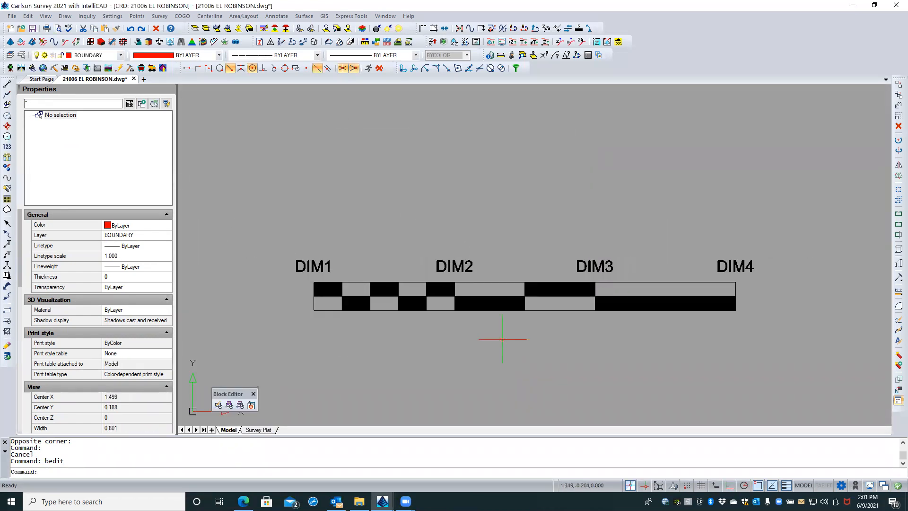
scroll(503, 340, up, 1)
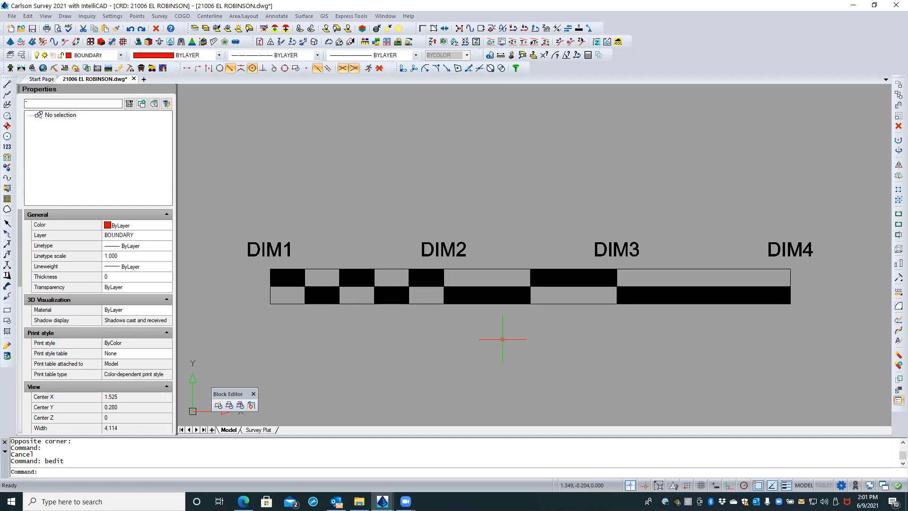
click(275, 246)
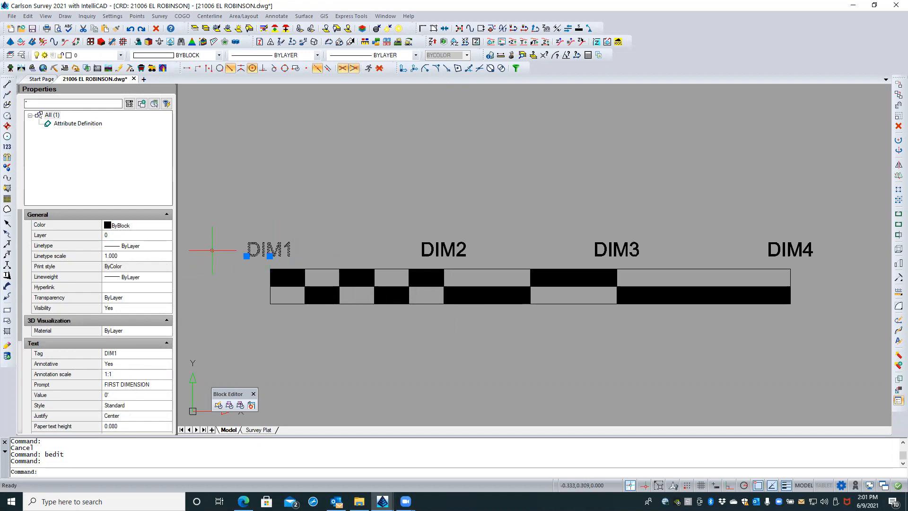
key(Escape)
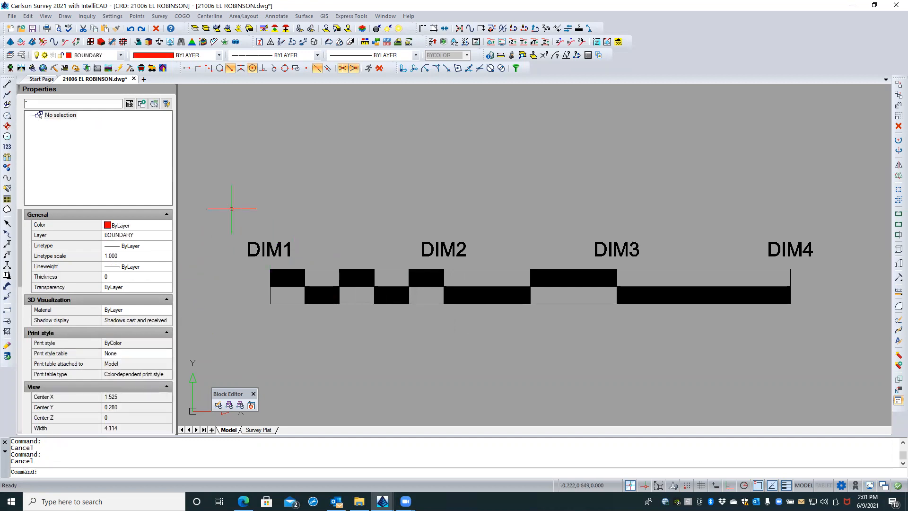
- Save the block as barscale 2 to barscale 2.dwg in the CADD resources folder, and close the Block Editor discarding changes
text(WBLOCK)
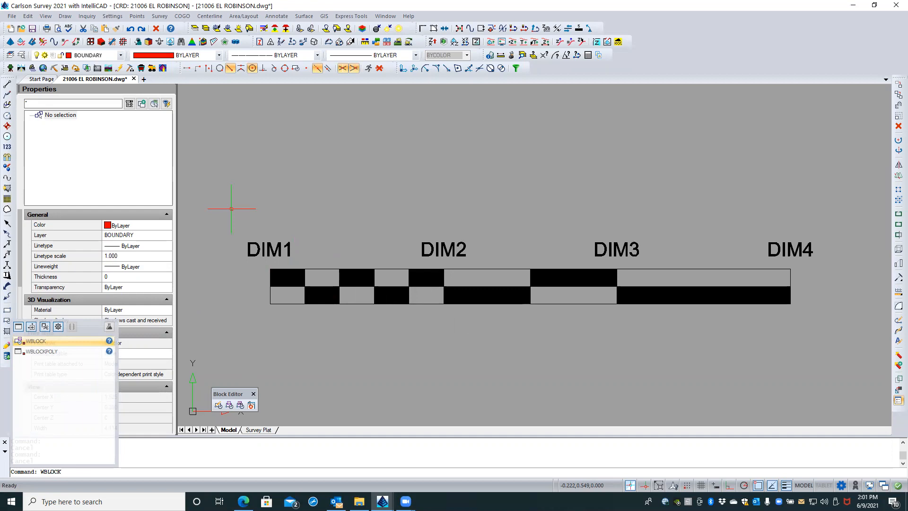
key(Return)
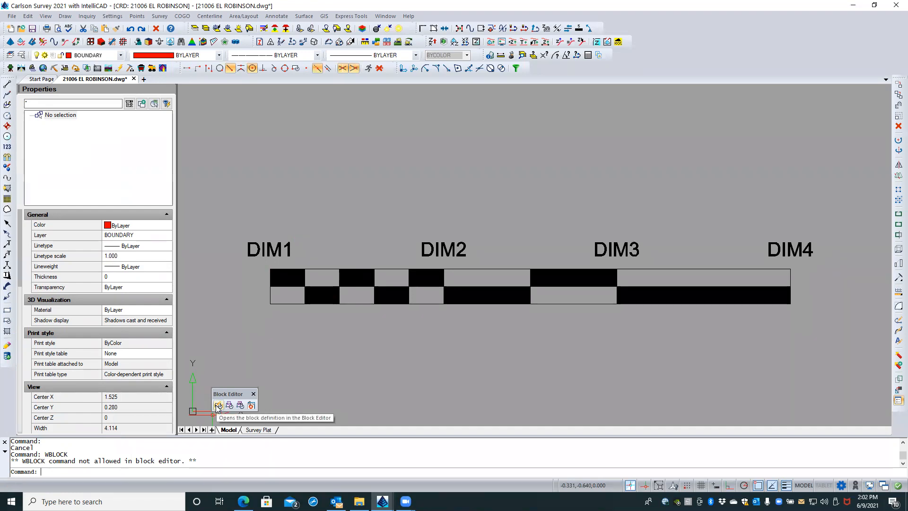
click(240, 406)
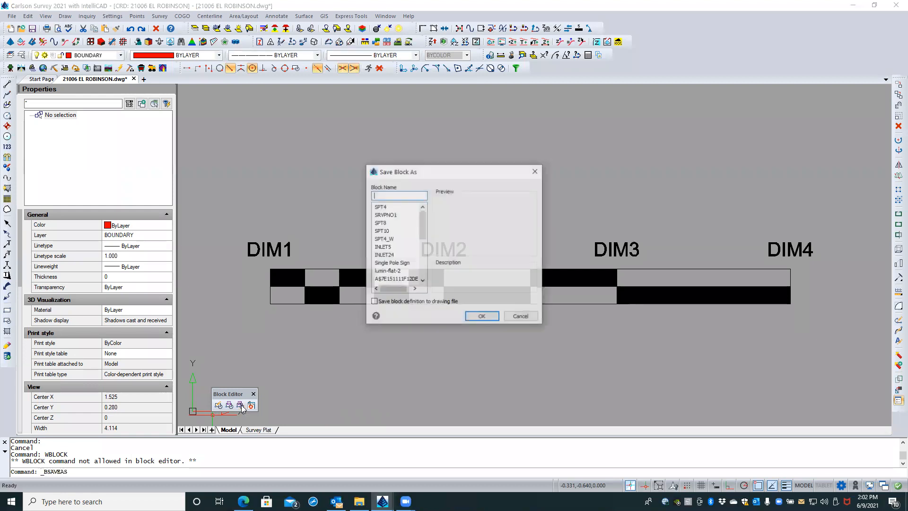
text(barscale 2)
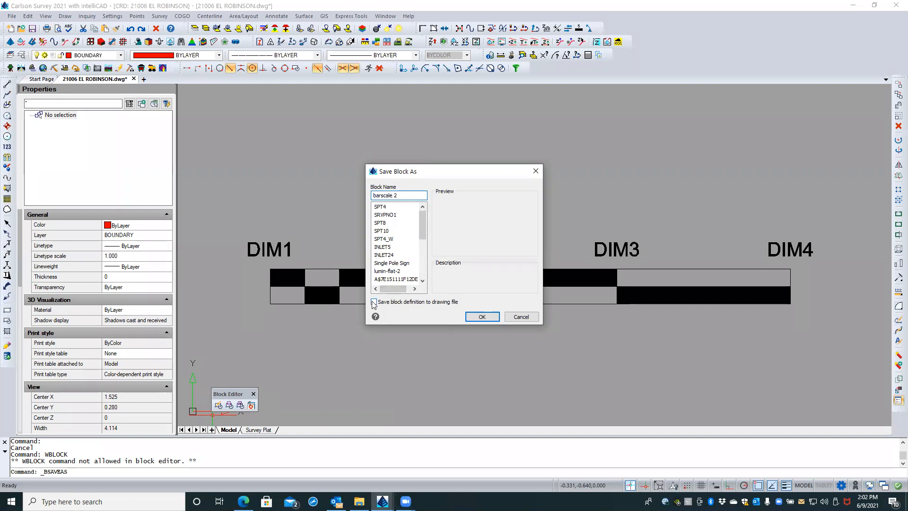
click(471, 318)
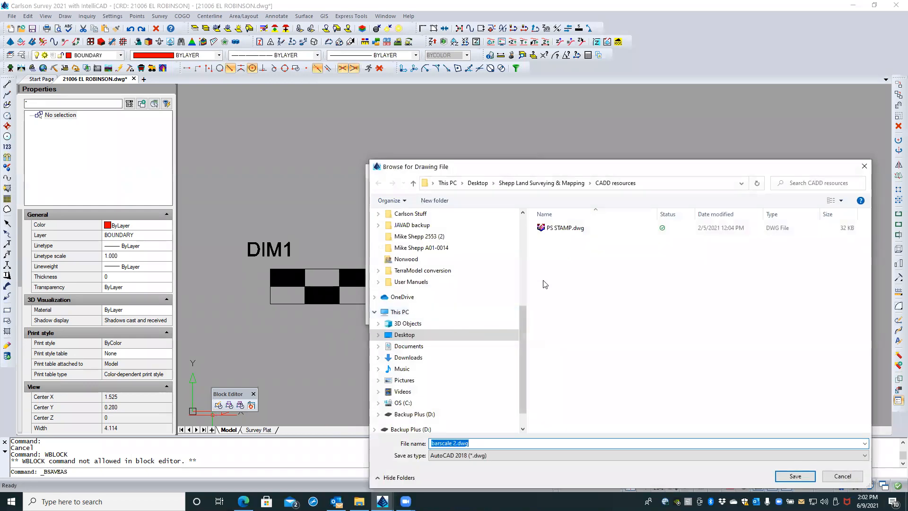
click(795, 477)
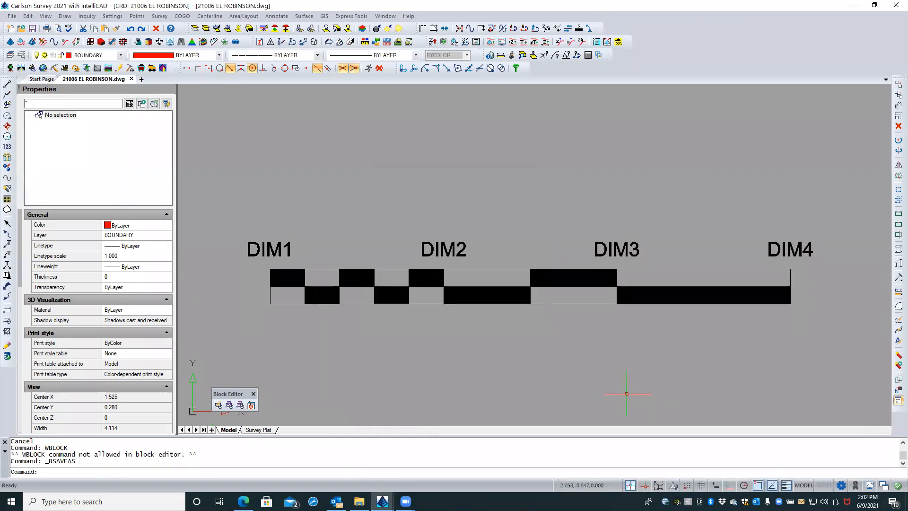
click(251, 406)
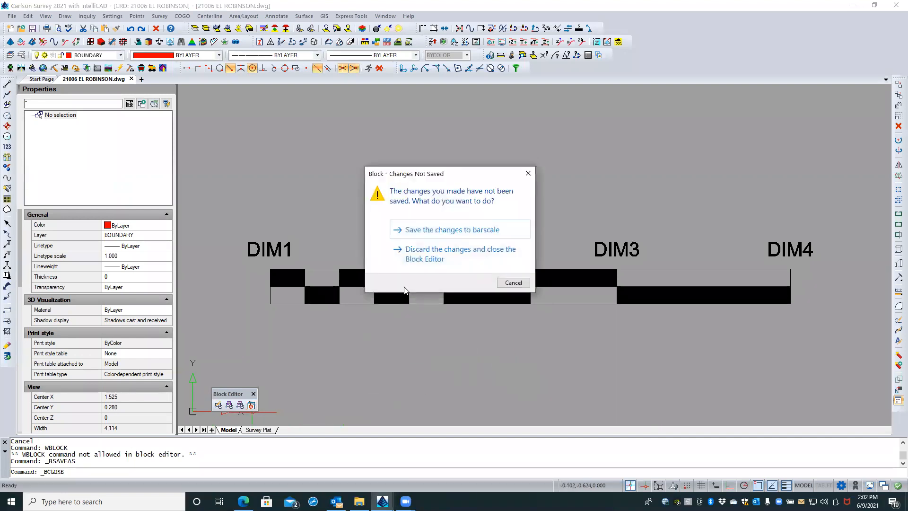
click(424, 256)
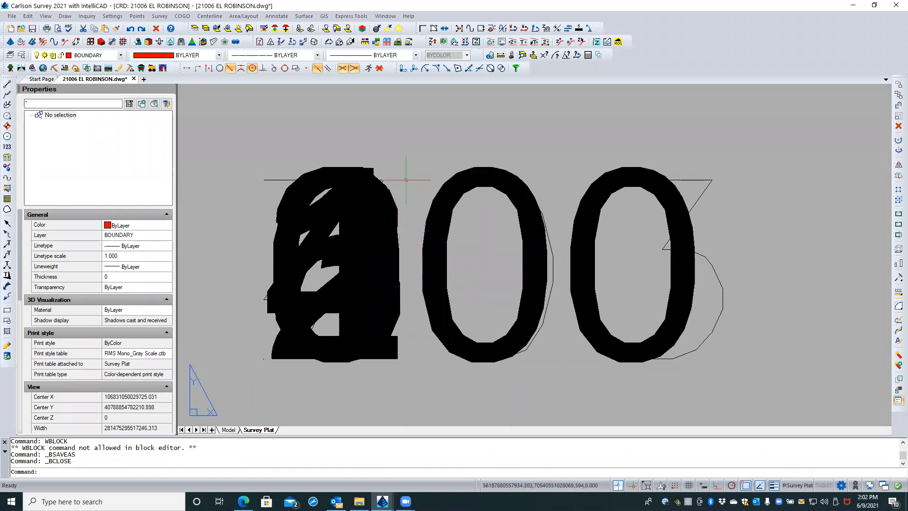
- Delete the three block references with oversized numbers from the Survey Plat layout and show the drawing extents
click(673, 154)
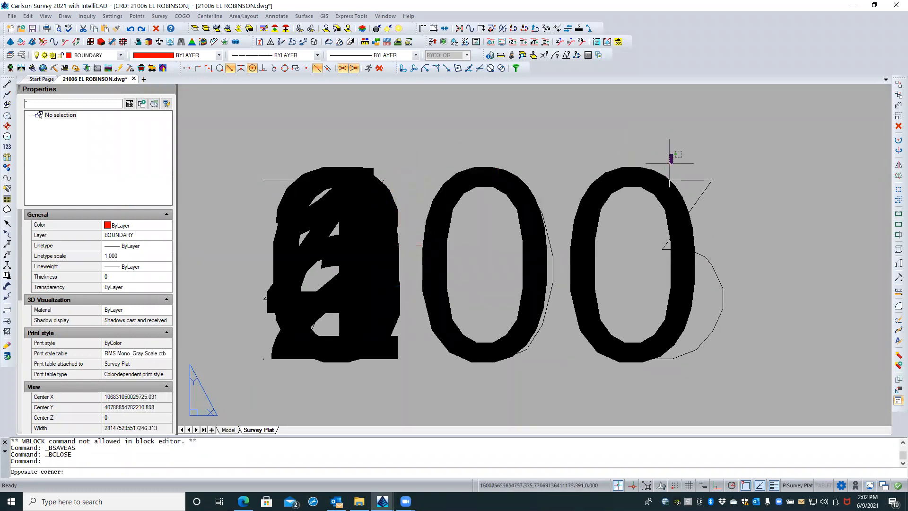
click(647, 194)
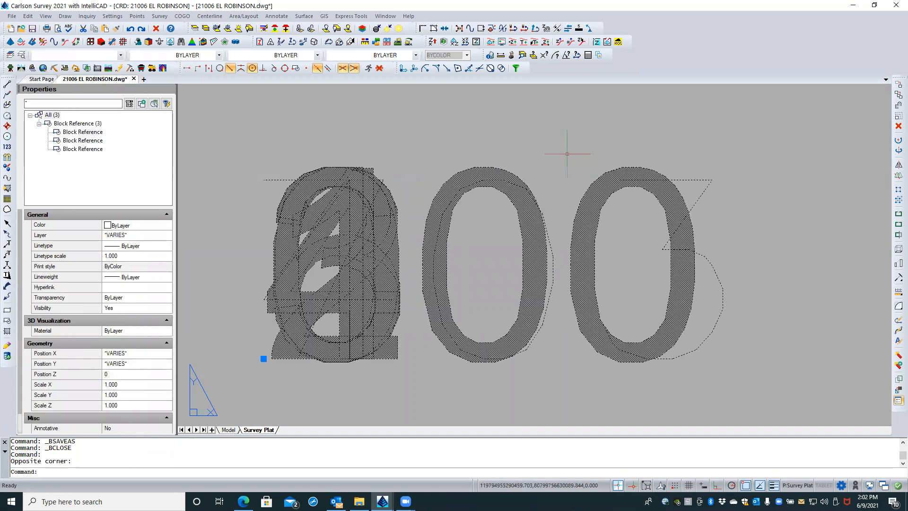
click(156, 28)
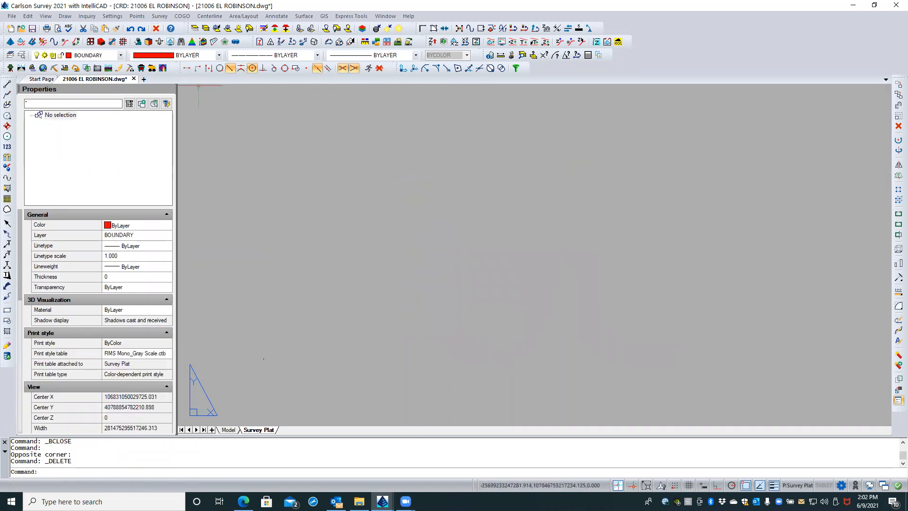
middle_click(269, 162)
middle_click(268, 162)
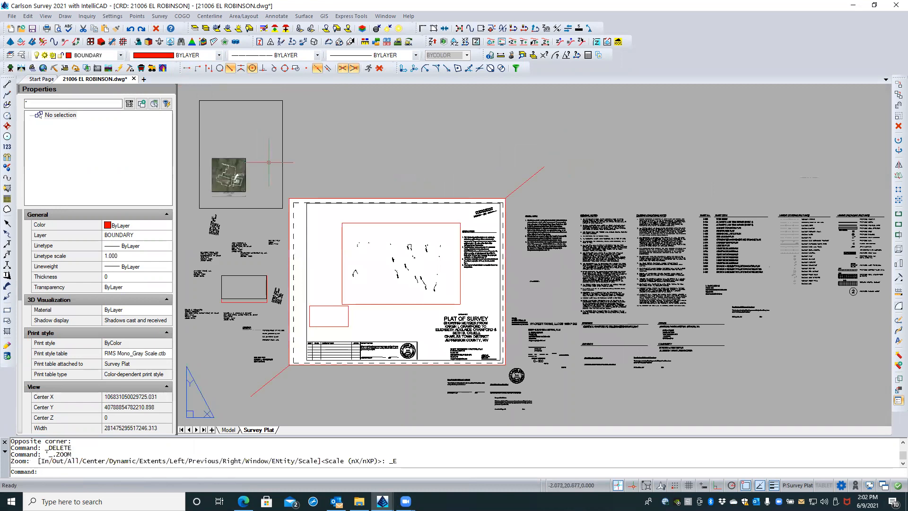
- Start inserting a block from a file above the SCALE IN FEET label on the plat and browse for the file
scroll(419, 367, up, 3)
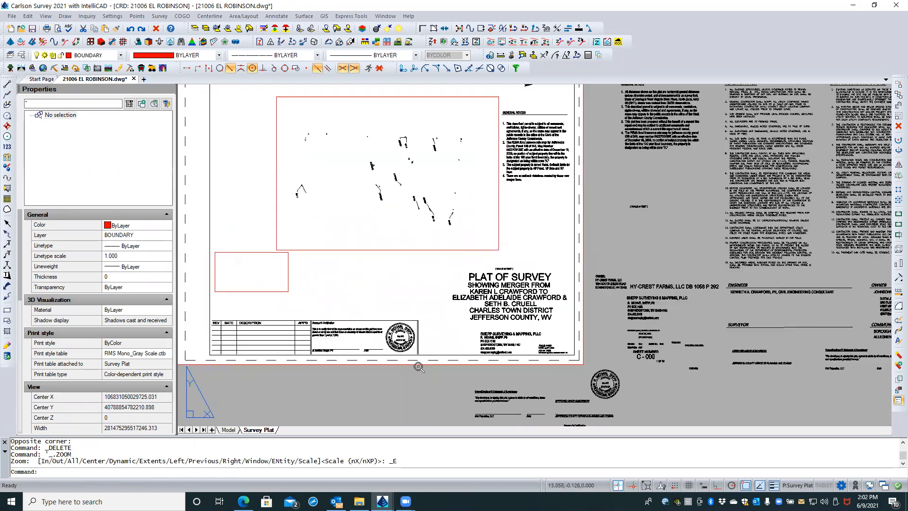
scroll(418, 367, up, 1)
scroll(370, 371, down, 1)
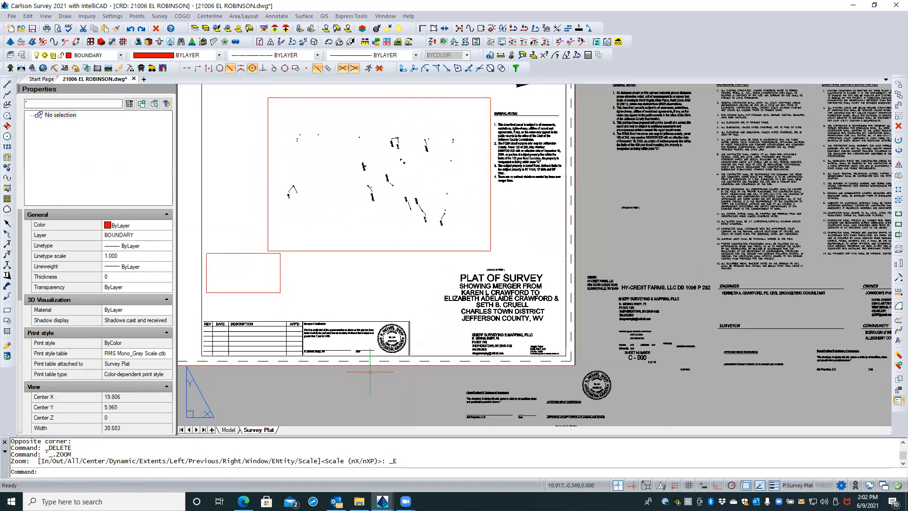
scroll(486, 287, up, 2)
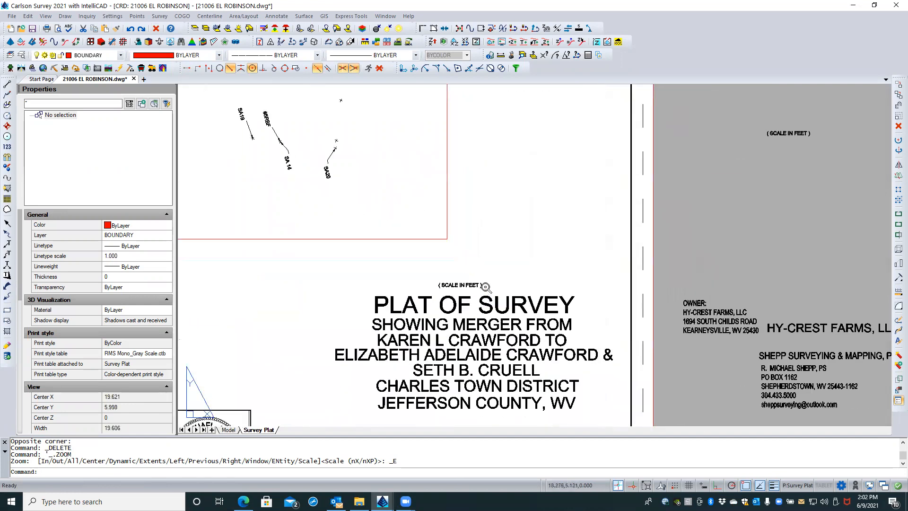
scroll(477, 277, up, 3)
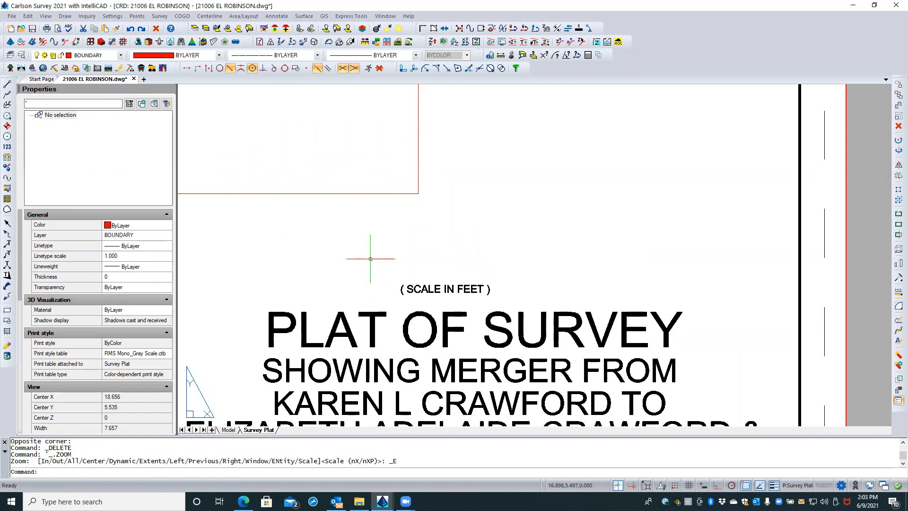
click(63, 17)
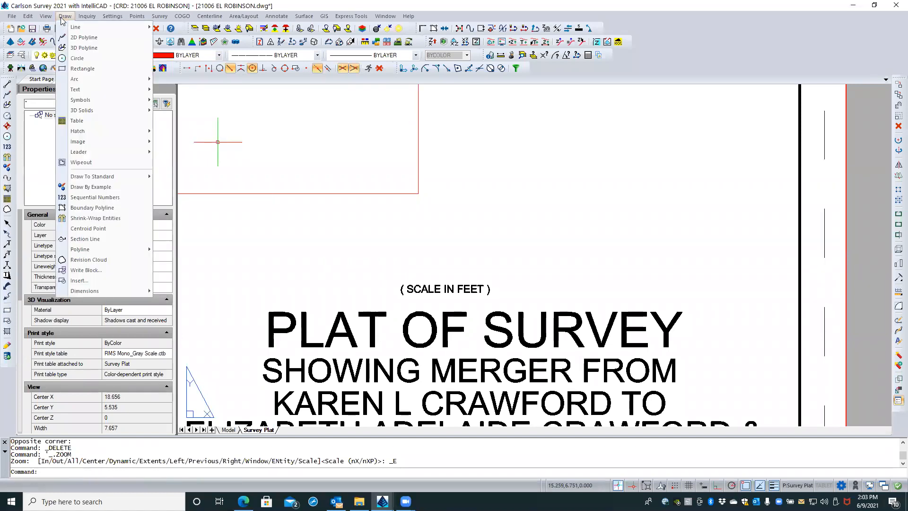
click(91, 280)
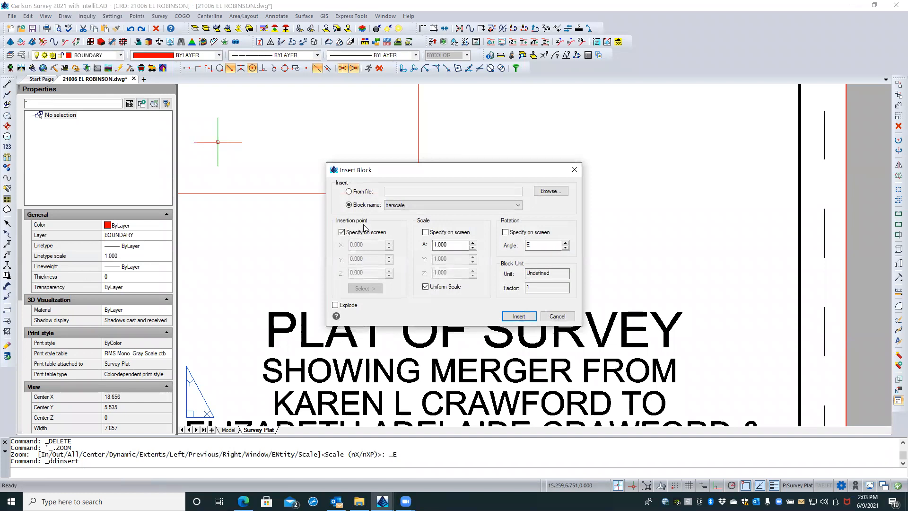
click(363, 192)
click(542, 191)
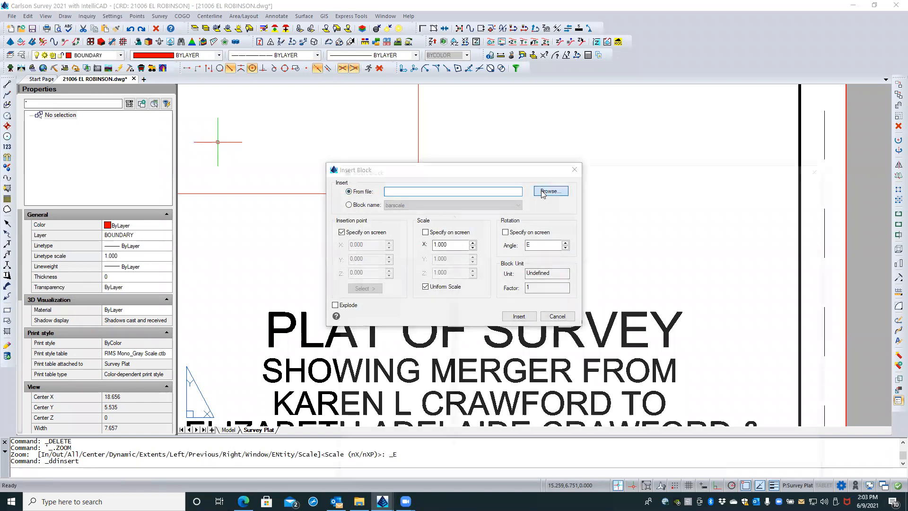
- Insert the block file barscale 2.dwg at scale 1.000 just above the PLAT OF SURVEY title
click(482, 227)
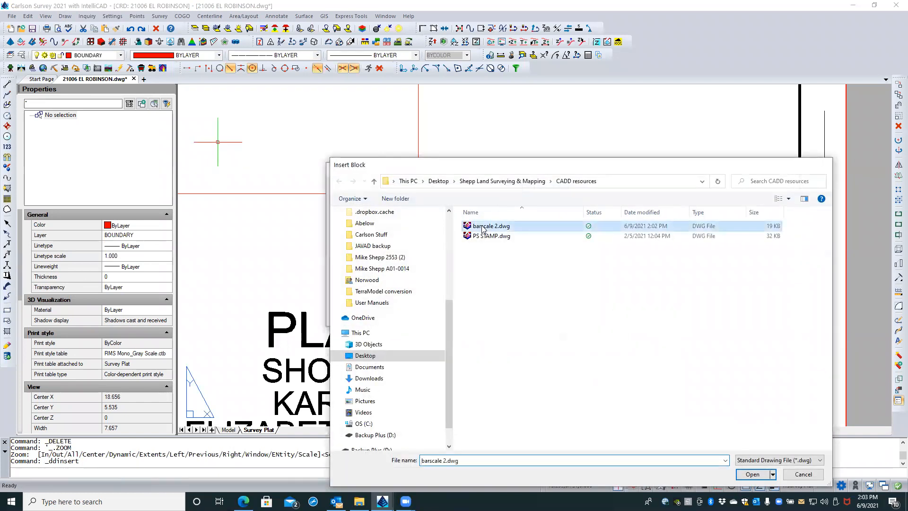
double_click(483, 227)
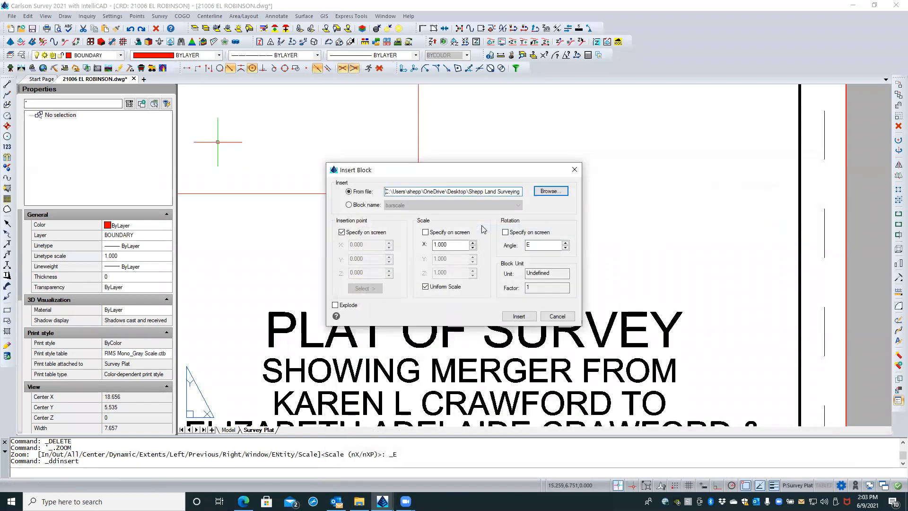
click(513, 317)
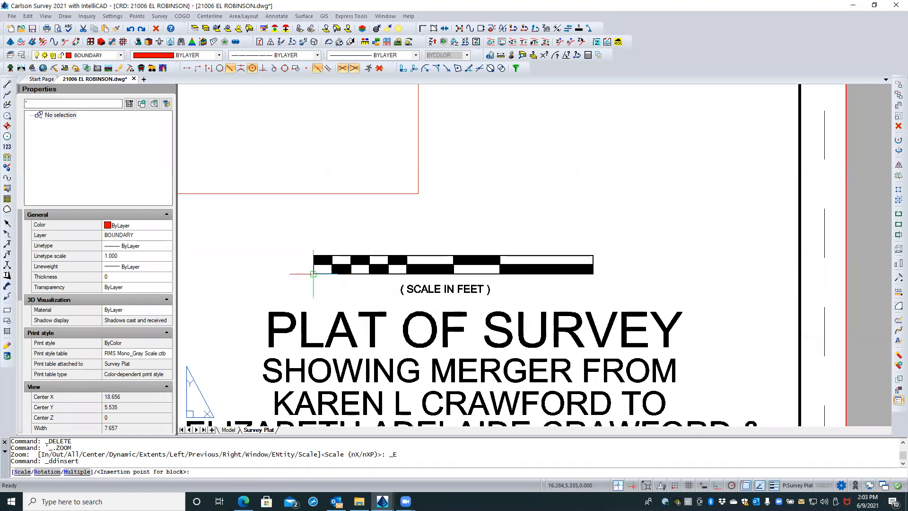
click(313, 274)
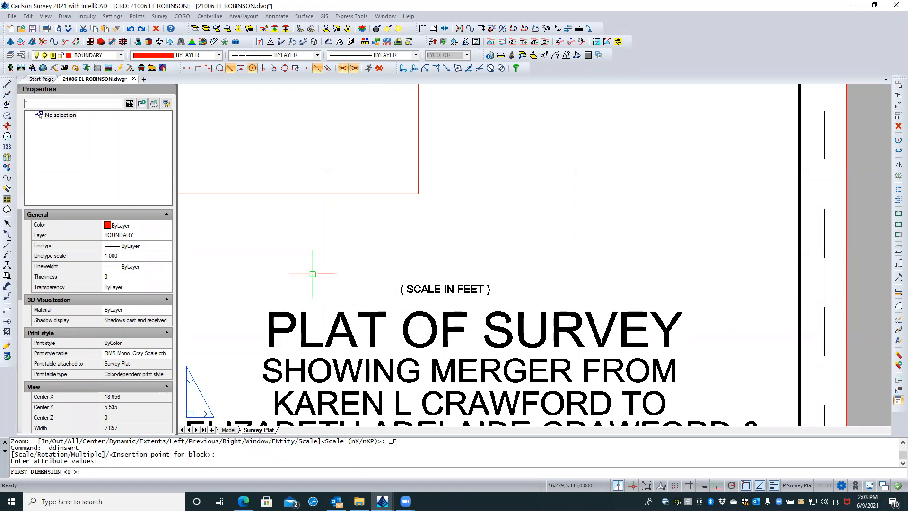
- Keep the bar scale's first dimension at 0' and enter 200, 400 and 600 for the second, third and fourth dimensions
key(Return)
text(200)
key(Return)
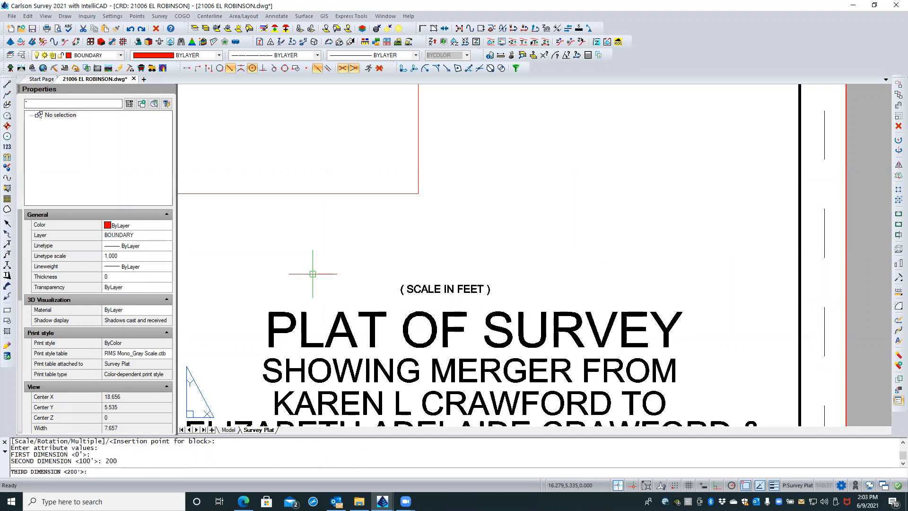
text(400)
key(Return)
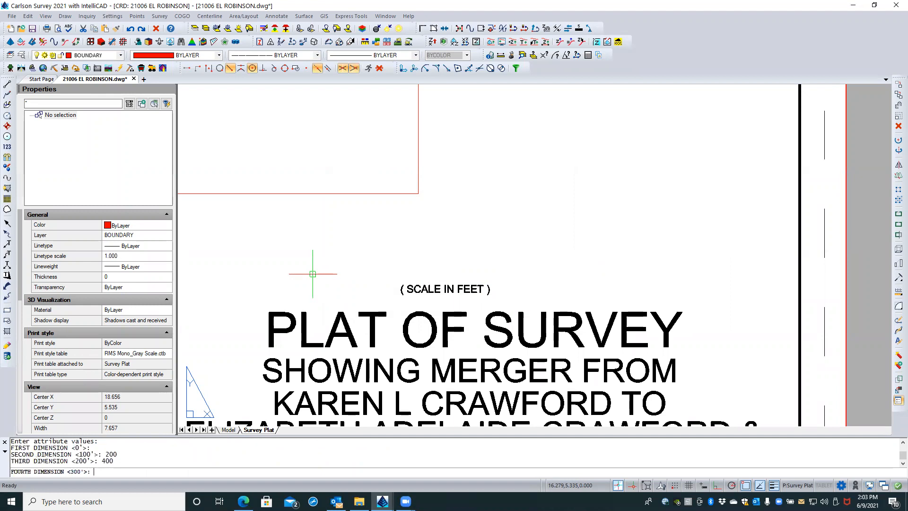
text(600)
key(Return)
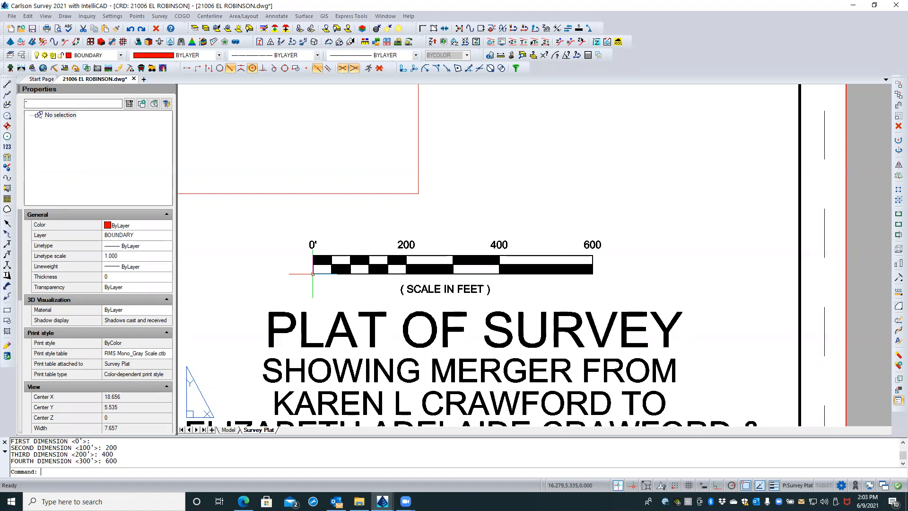
- Edit the inserted bar scale's block attributes and set the first dimension to 200'
double_click(312, 274)
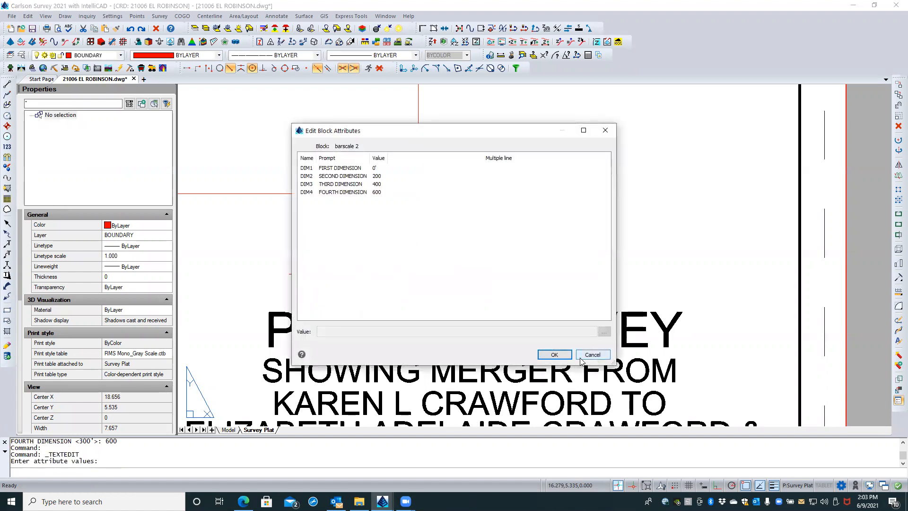
drag(455, 133, 628, 274)
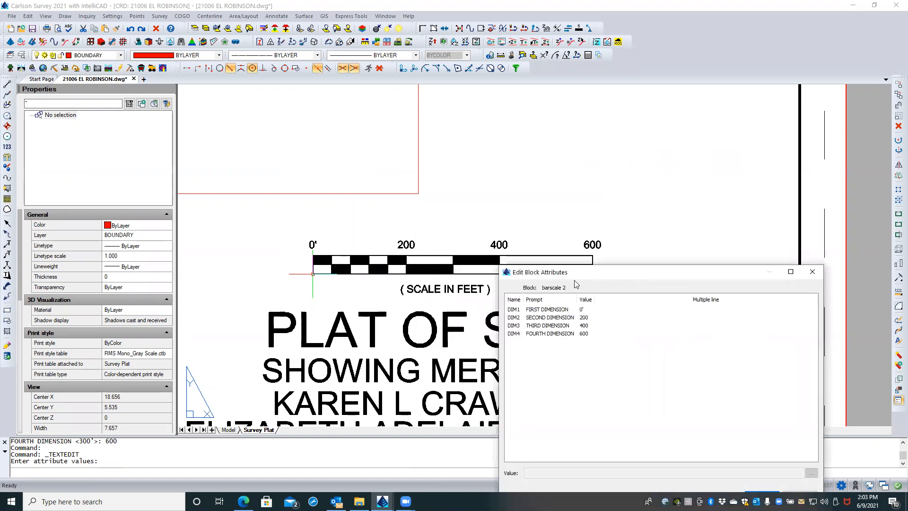
click(580, 310)
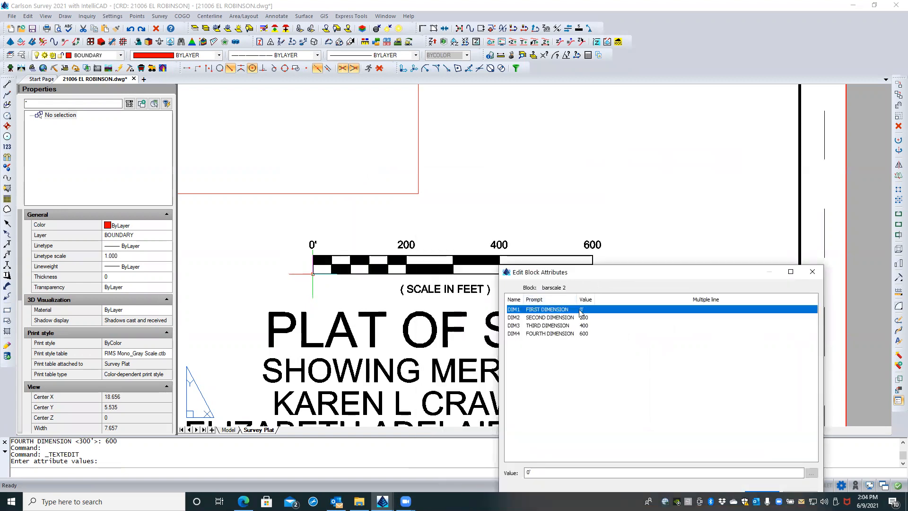
click(529, 472)
click(526, 473)
text(20)
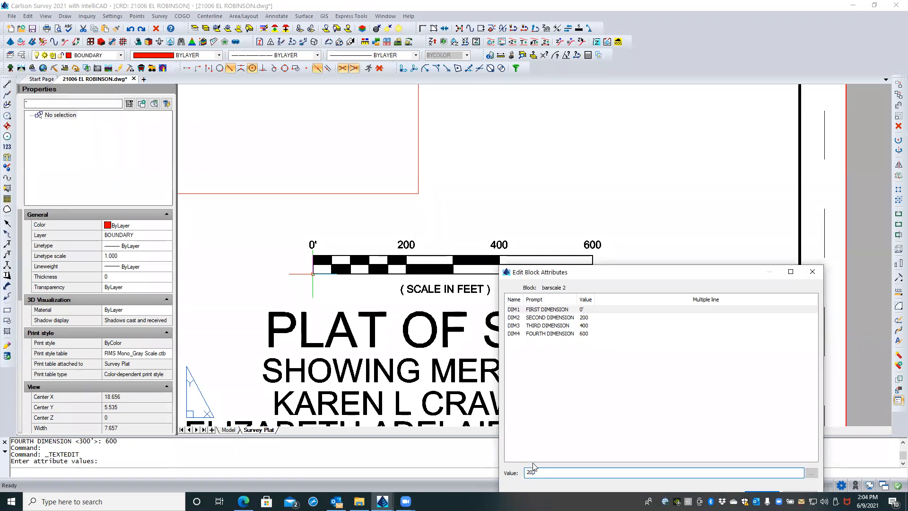
- Set the bar scale's second dimension attribute to 0 and its third dimension attribute to 200'
click(589, 318)
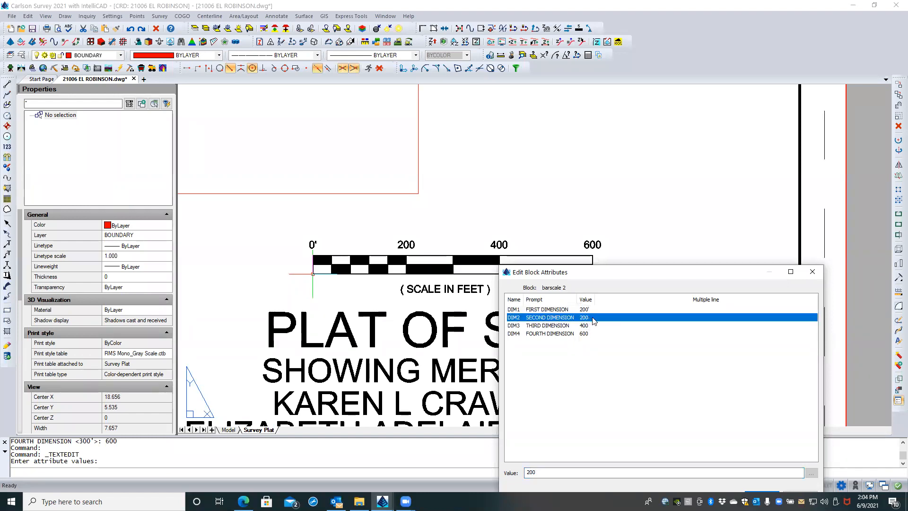
click(544, 472)
drag(544, 472, 512, 473)
text(0)
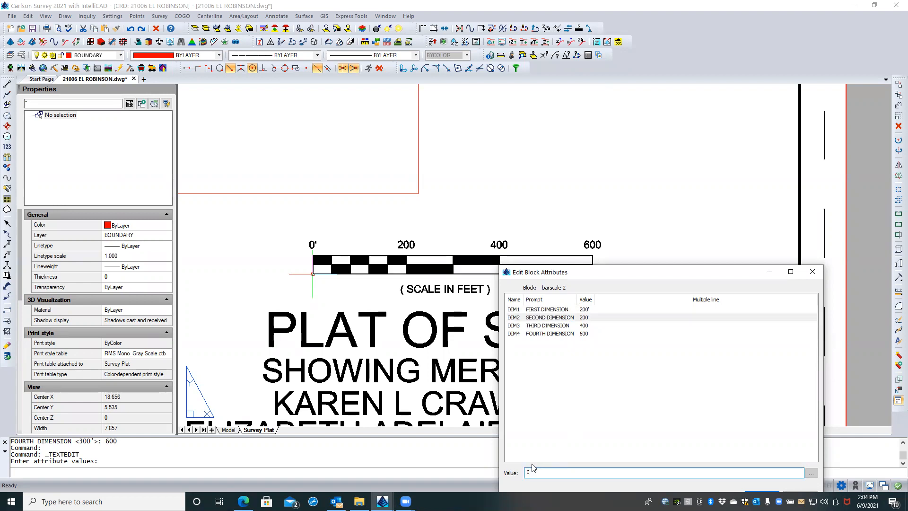
click(571, 326)
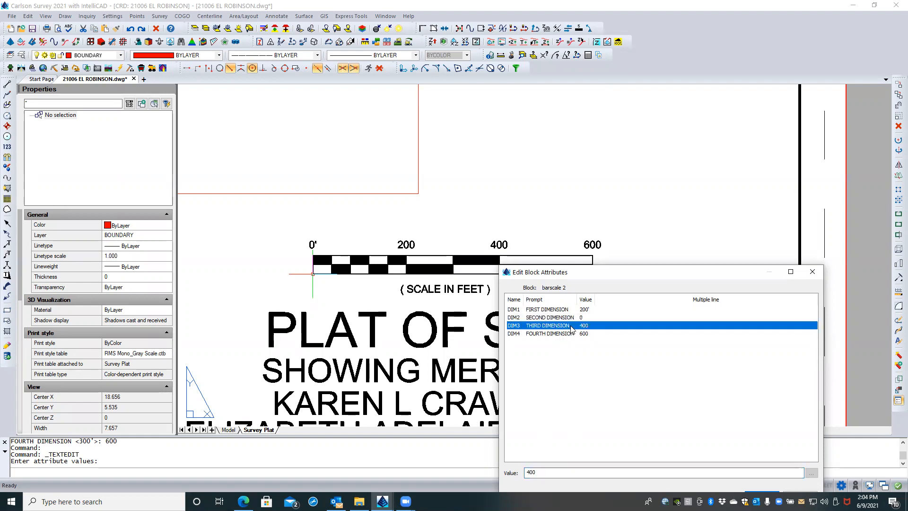
click(532, 472)
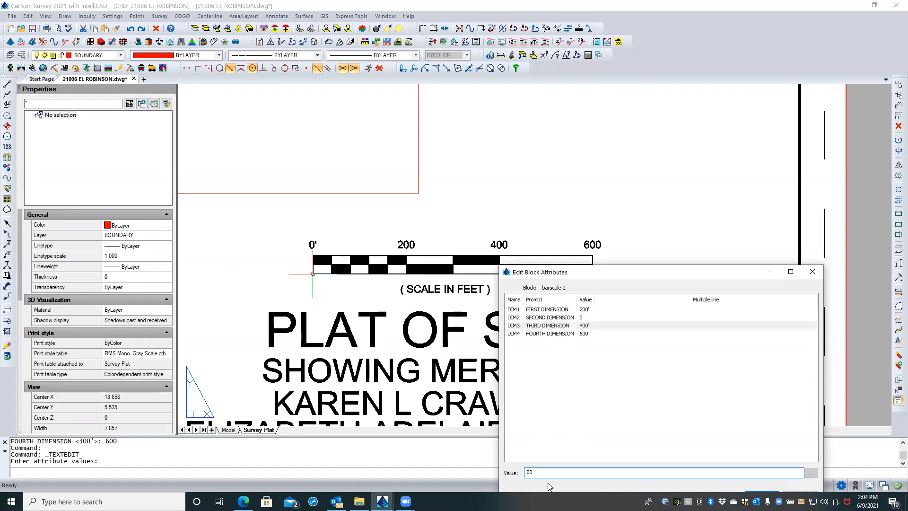
double_click(549, 470)
text(200')
key(Return)
- Set the bar scale's fourth dimension attribute to 400', apply the attribute changes and finish editing
click(526, 472)
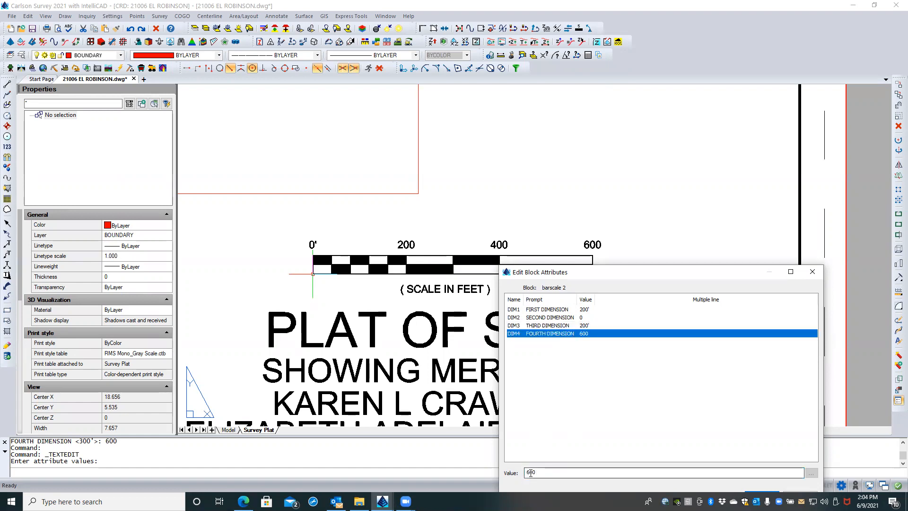
key(shift+Right)
text(4)
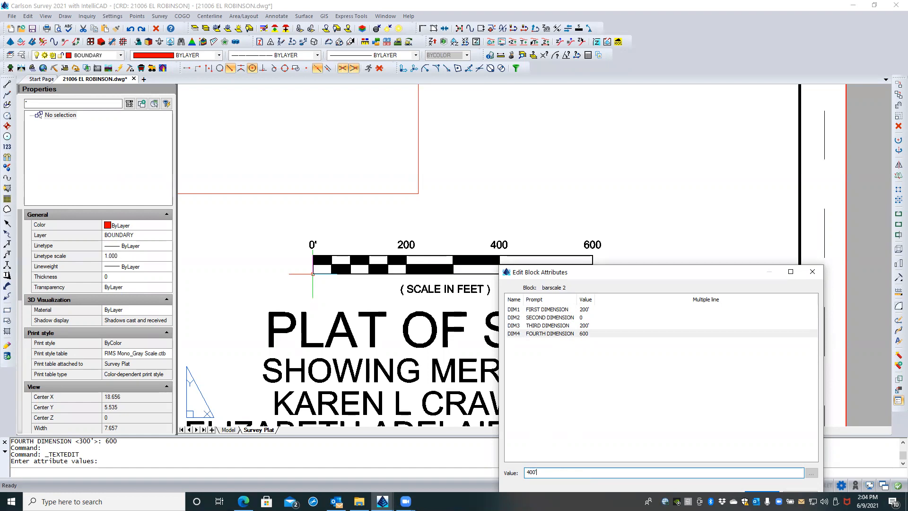
drag(647, 280, 650, 227)
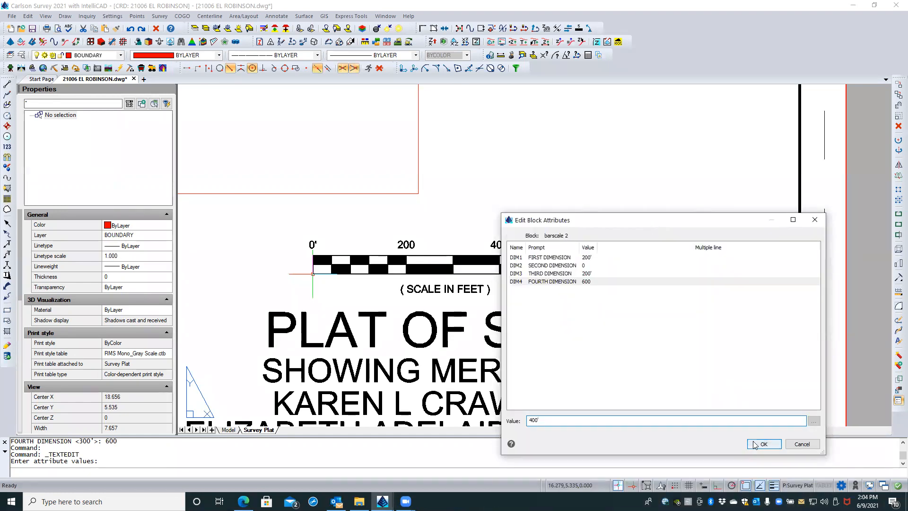
click(753, 445)
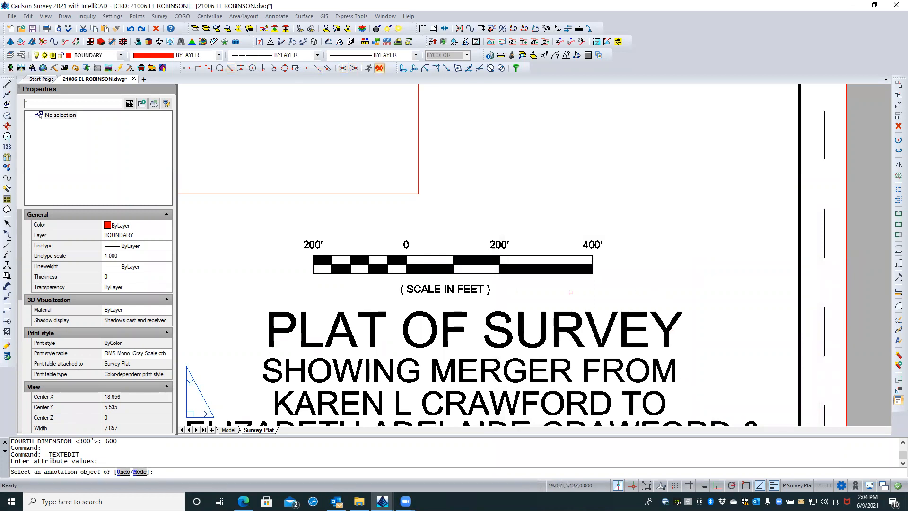
scroll(572, 292, down, 5)
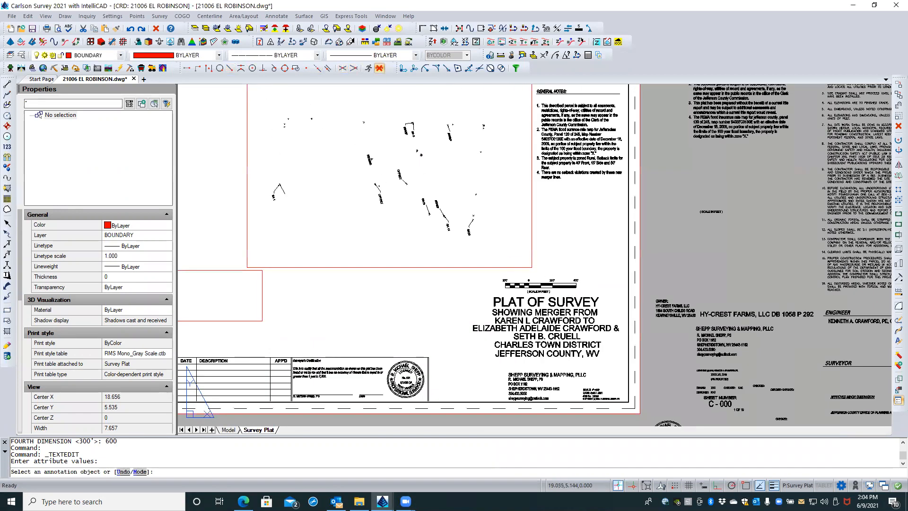
scroll(572, 292, down, 3)
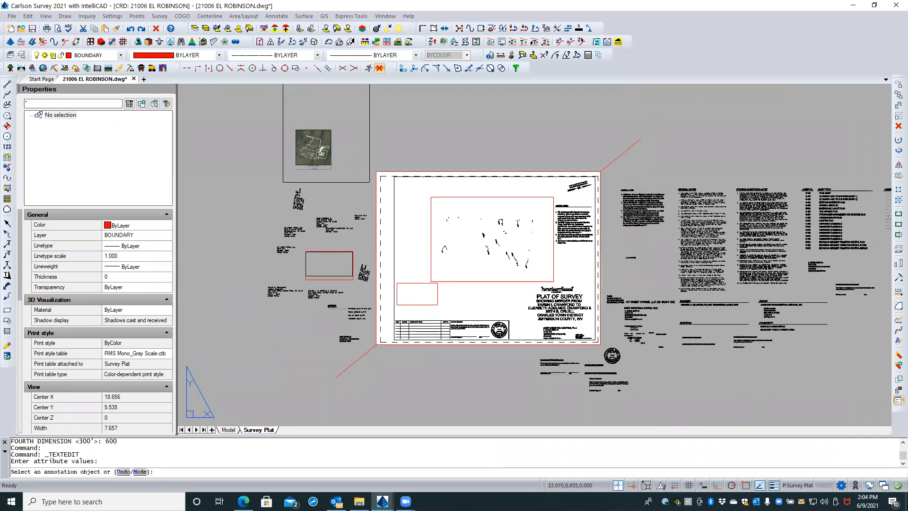
key(Return)
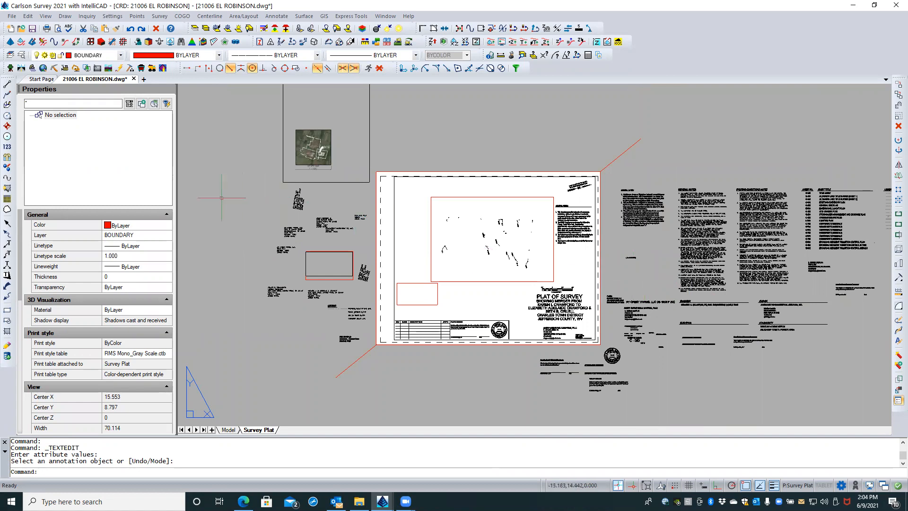
click(113, 16)
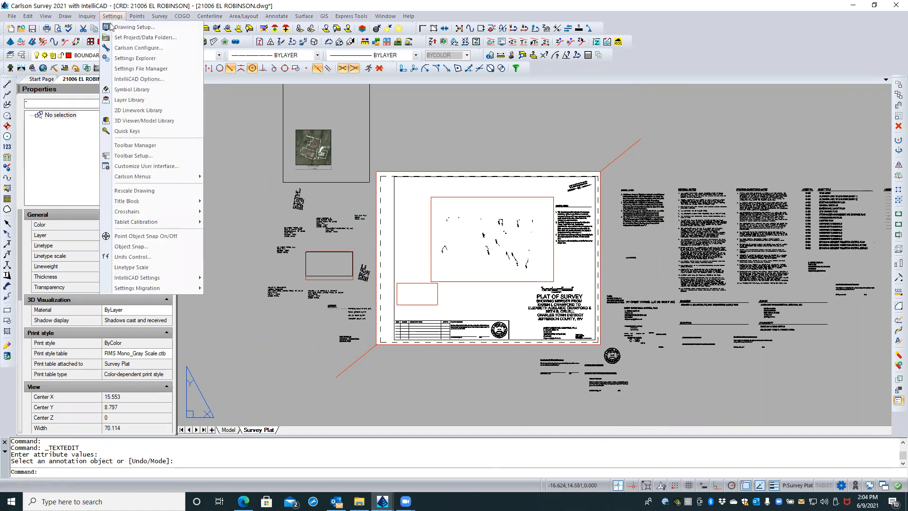
click(112, 27)
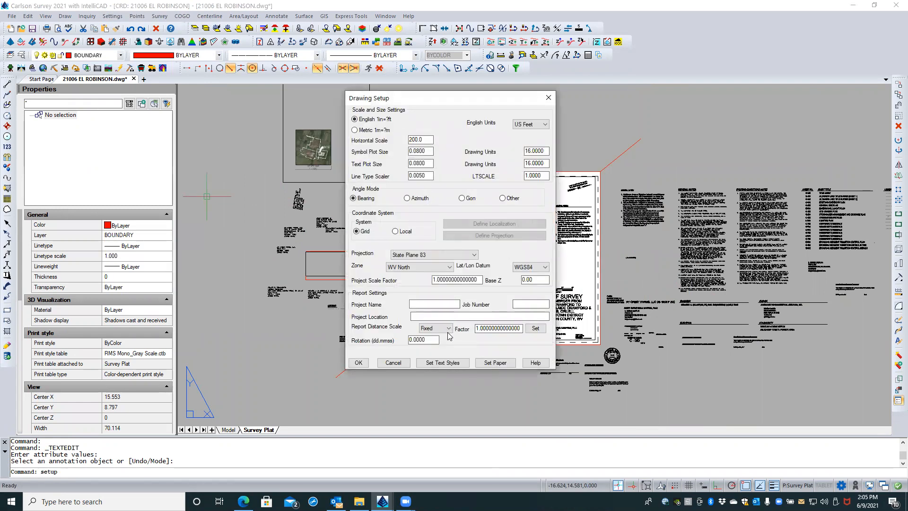
click(394, 363)
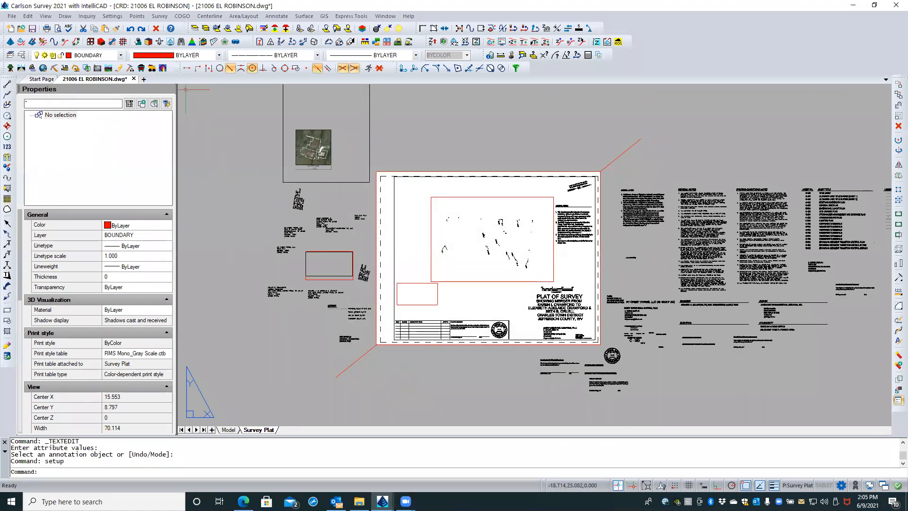
- Enable Use Annotative Scale in the Carlson general settings, with Support all Drawing Scales and Set Annotative to Drawing Scale on
click(118, 17)
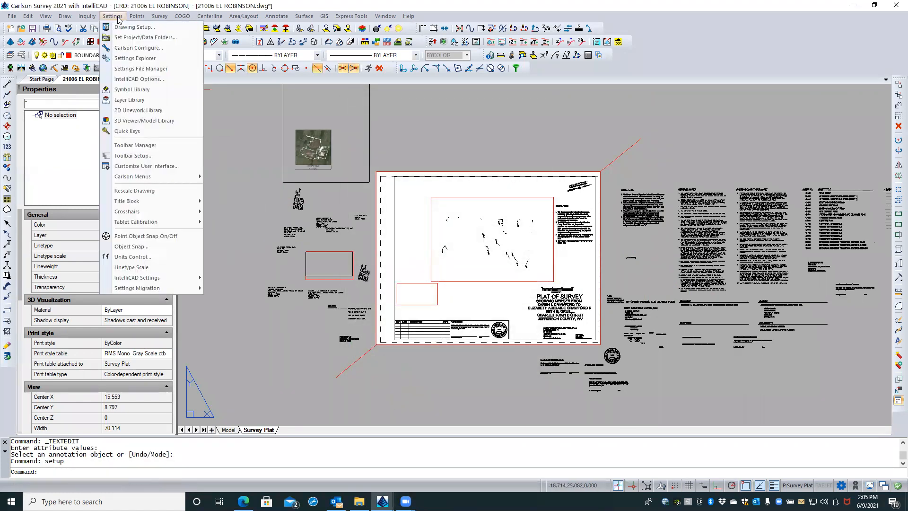
click(135, 48)
click(414, 202)
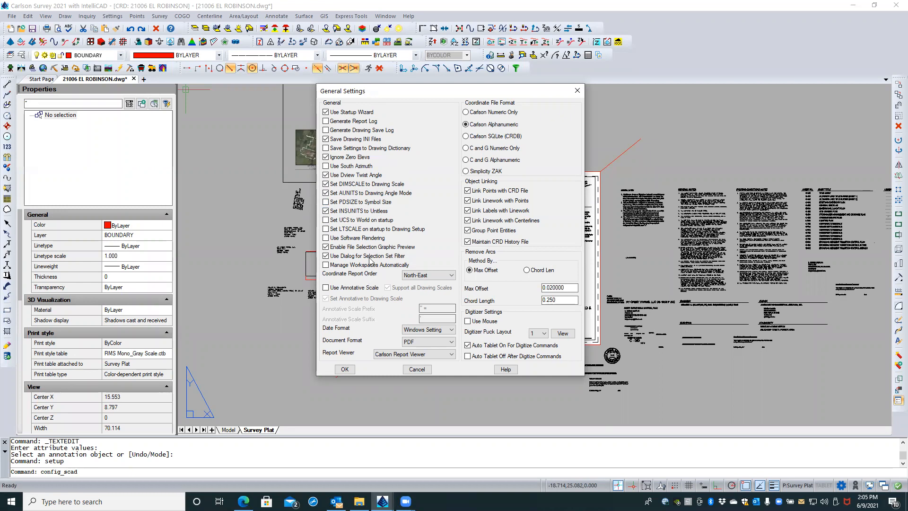
click(365, 288)
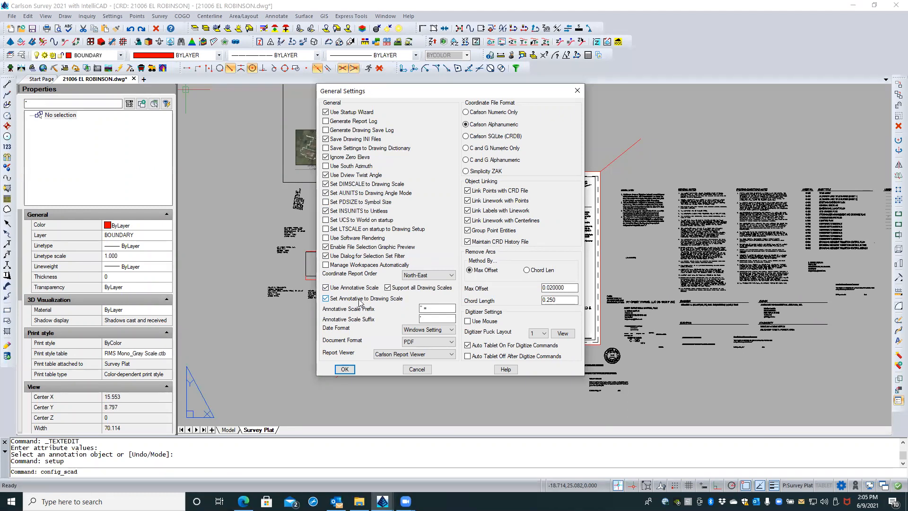
click(345, 369)
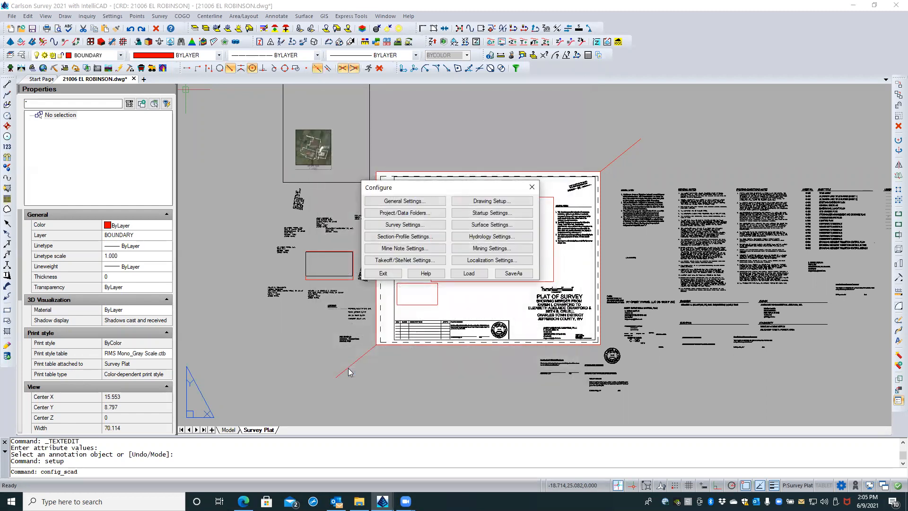
click(382, 273)
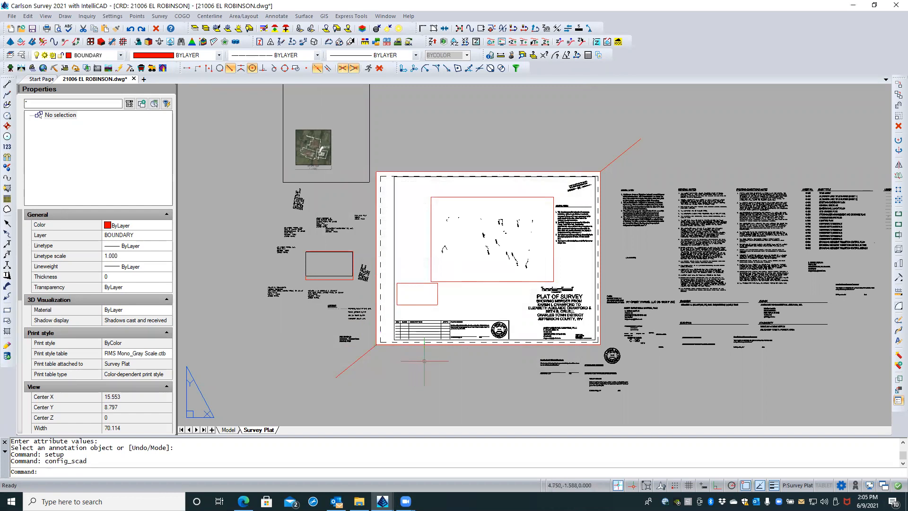
- Regenerate the whole drawing with the rea command
text(rea)
key(Return)
scroll(515, 319, up, 2)
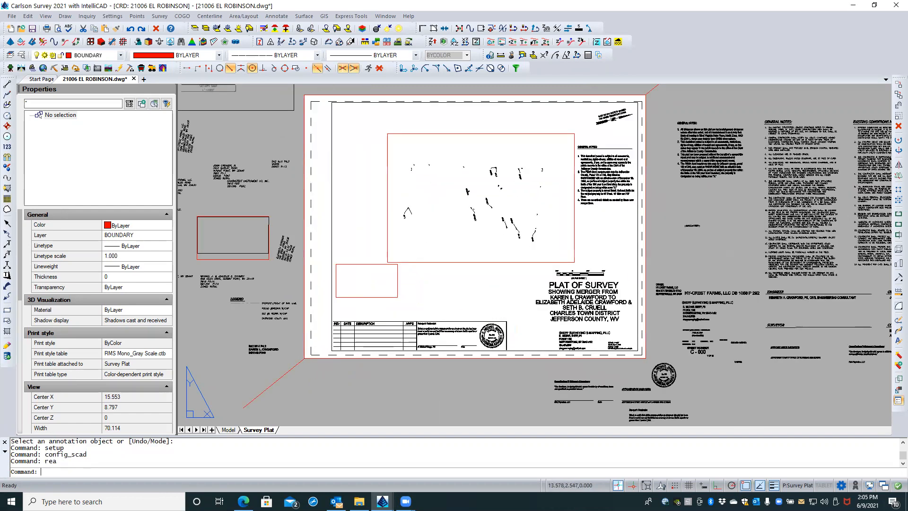
scroll(513, 317, up, 2)
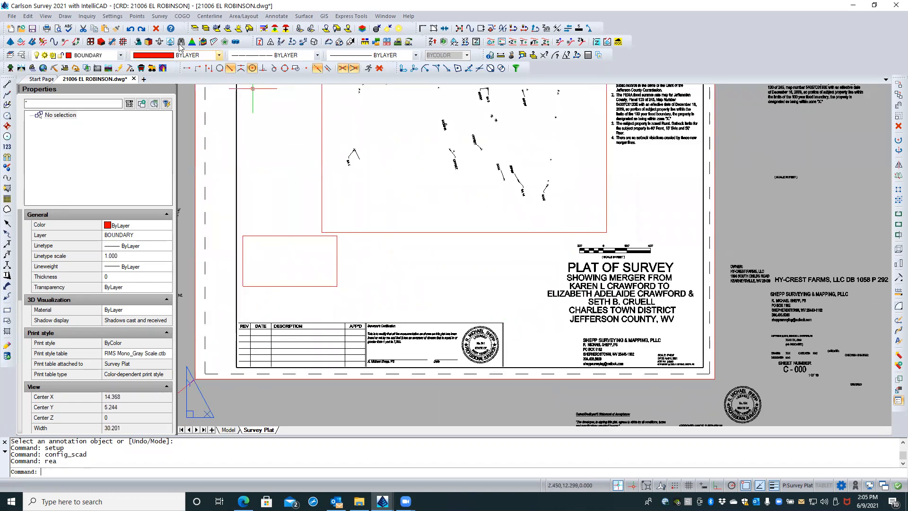
- Set the drawing's horizontal scale to 100 in Drawing Setup and regenerate the whole drawing with rea
click(113, 15)
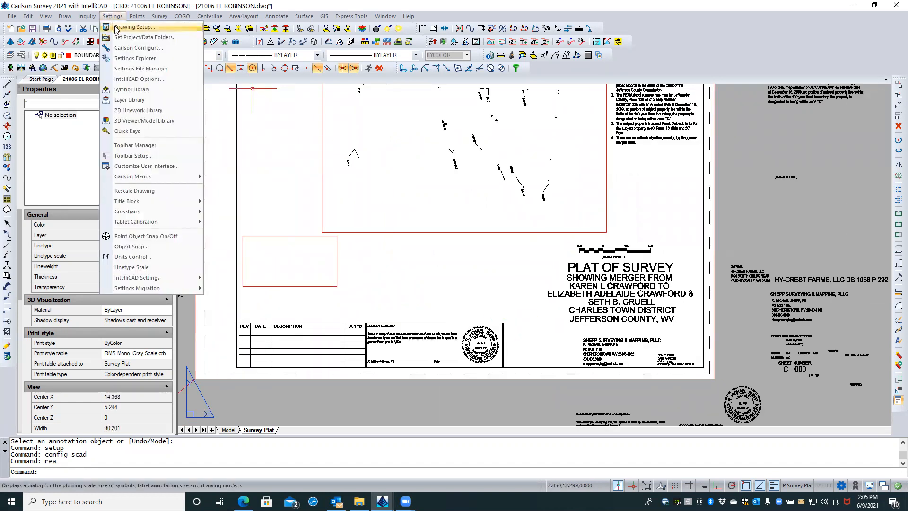
click(134, 27)
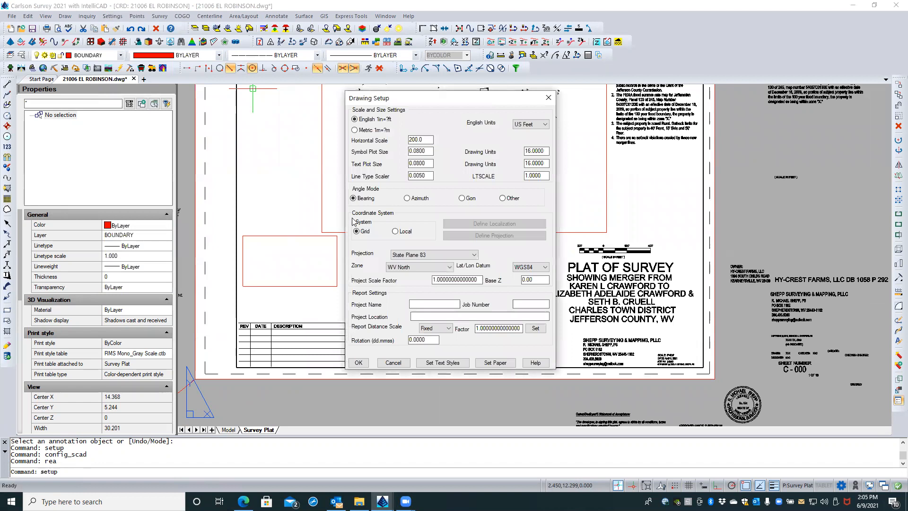
double_click(416, 140)
text(100)
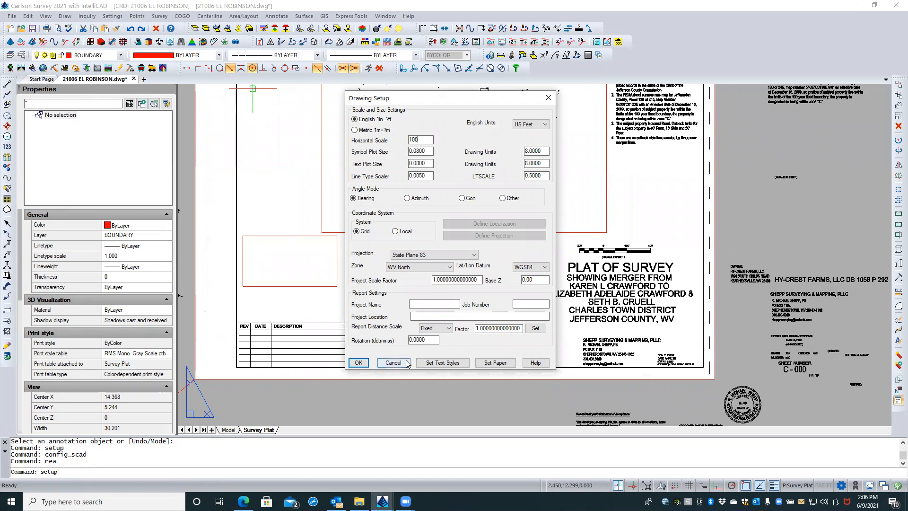
click(359, 362)
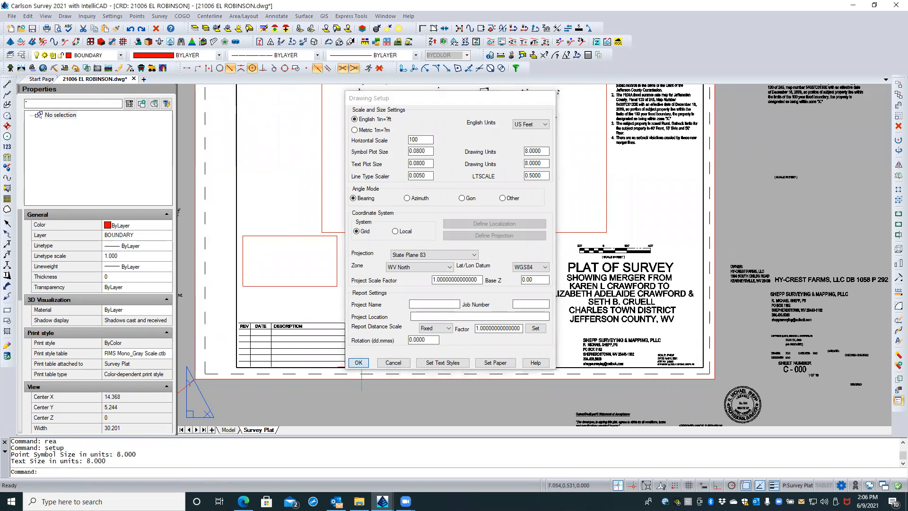
scroll(642, 235, up, 4)
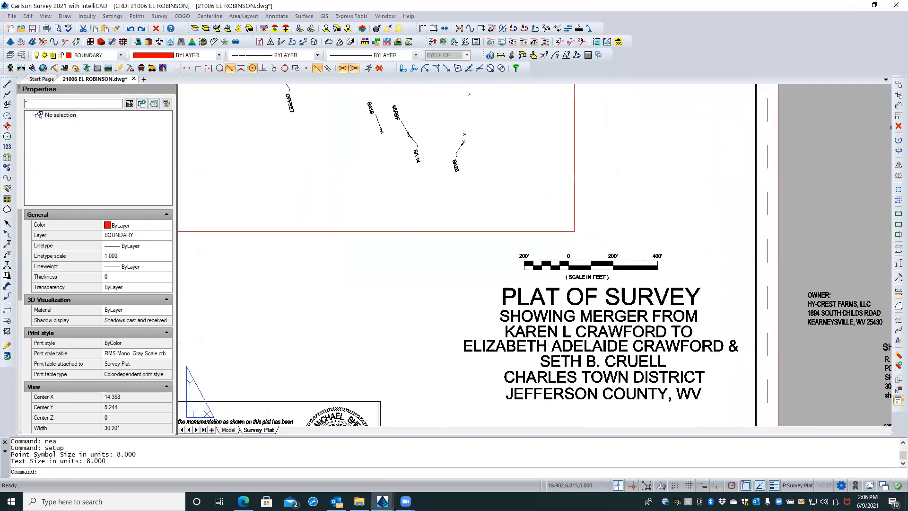
scroll(642, 237, up, 1)
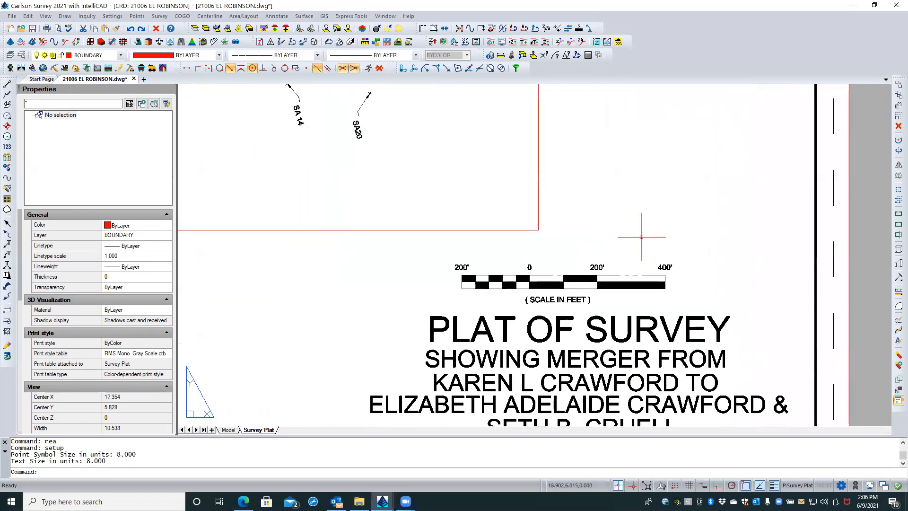
text(rea)
key(Return)
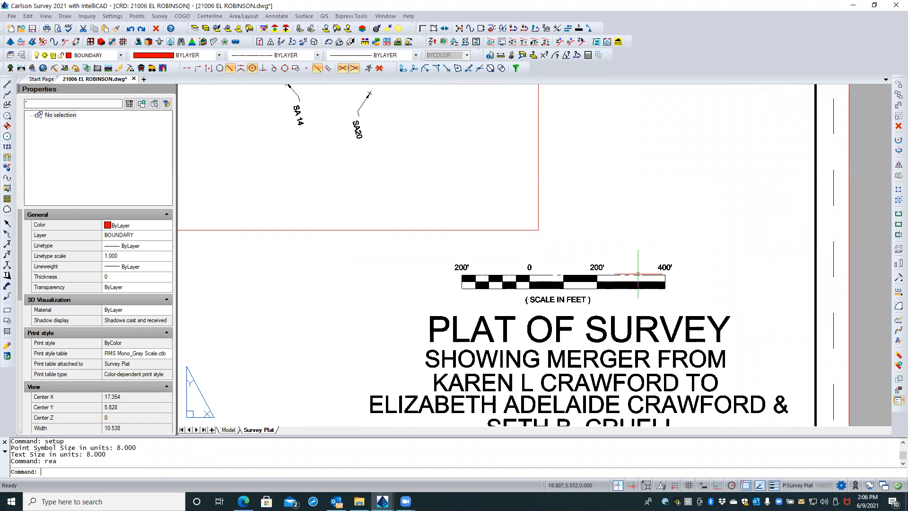
- Move the bar scale block above the plat title to the BAR SCALE layer
click(640, 273)
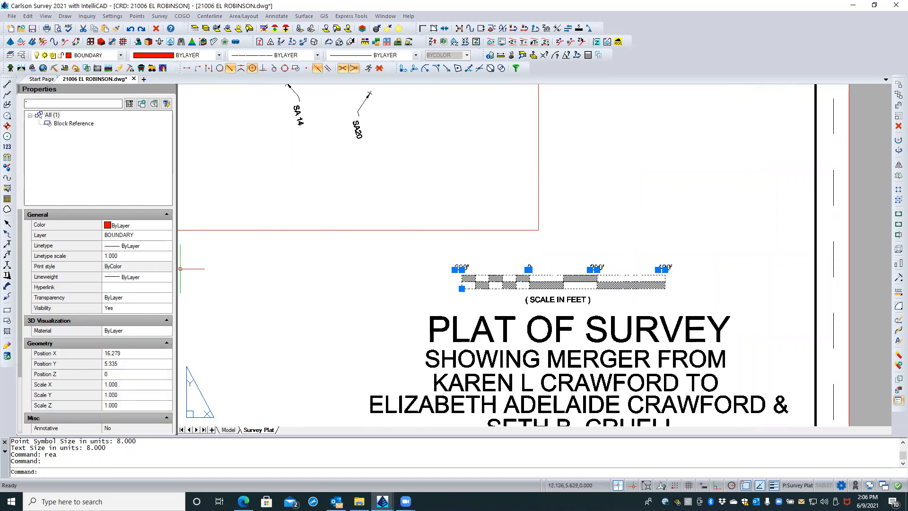
click(159, 237)
click(165, 237)
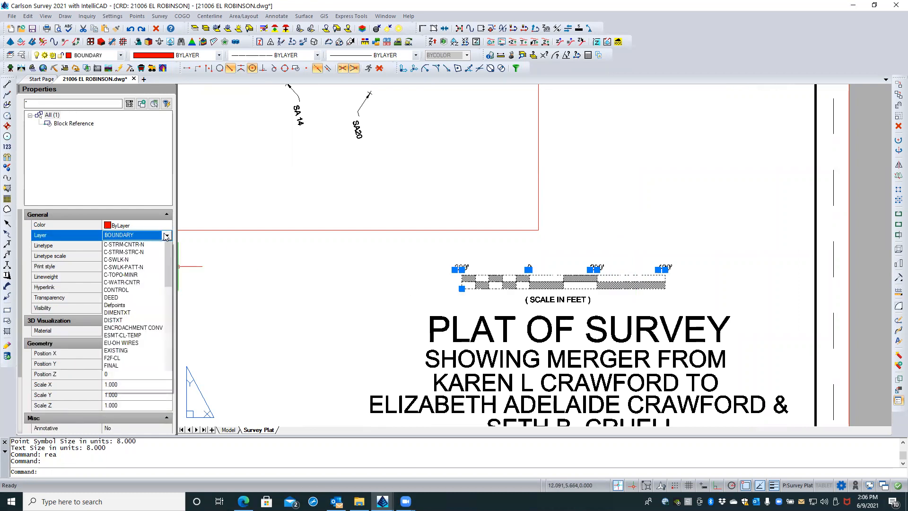
scroll(151, 255, up, 1)
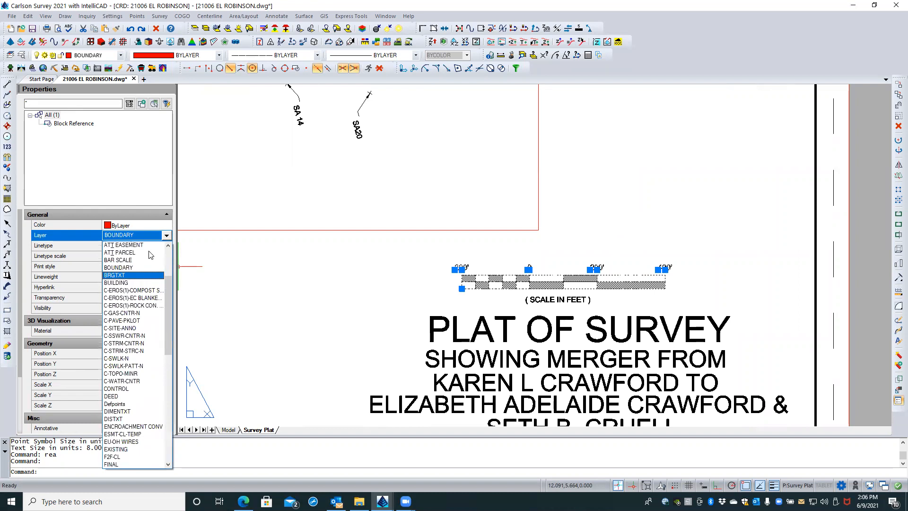
click(150, 257)
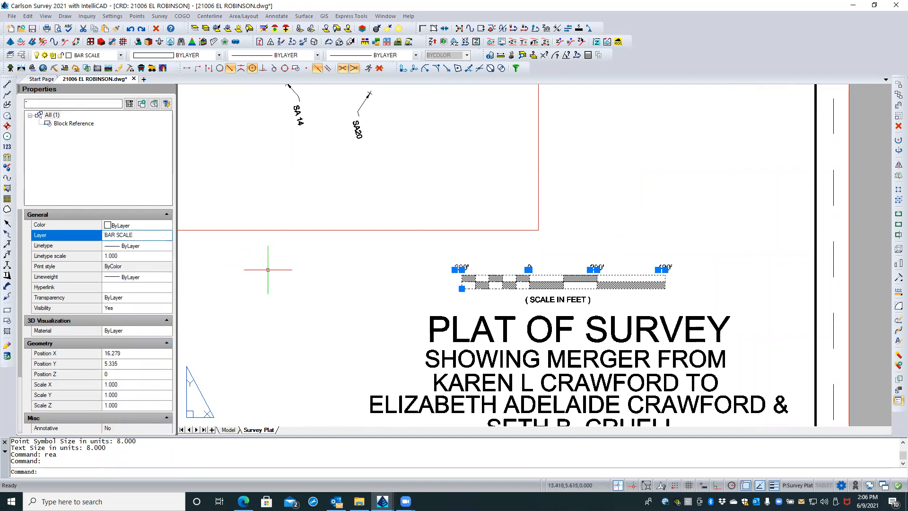
key(Escape)
key(Escape)
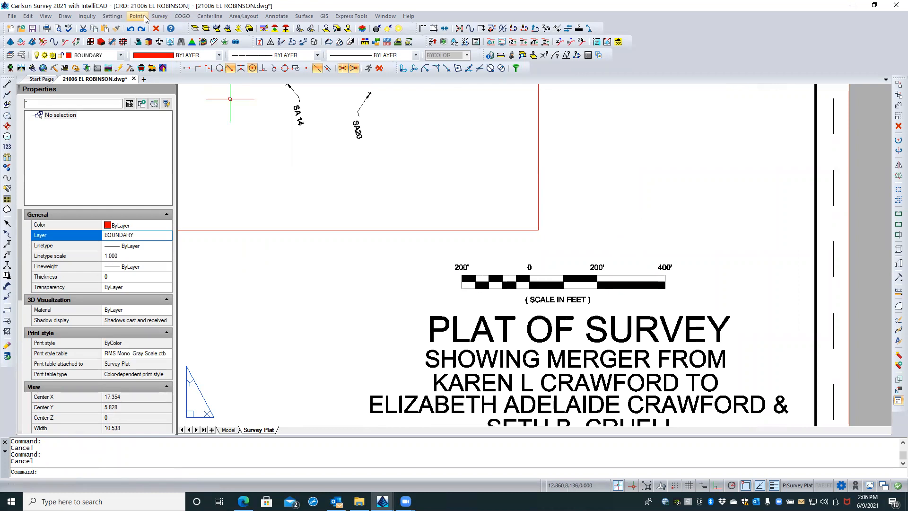
- Set the horizontal scale to 200 in Drawing Setup and regenerate the whole drawing with rea
click(116, 18)
click(125, 27)
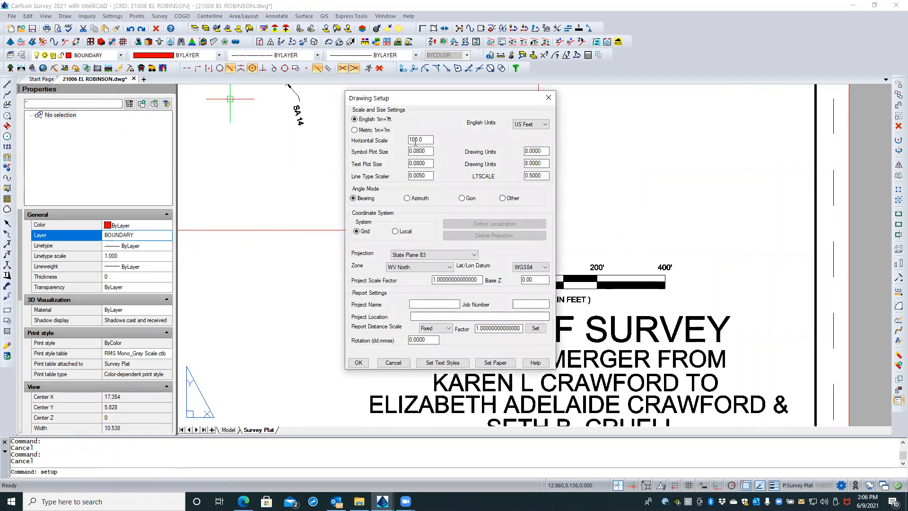
double_click(419, 137)
click(422, 137)
drag(421, 136, 409, 138)
text(200)
click(359, 362)
text(REA)
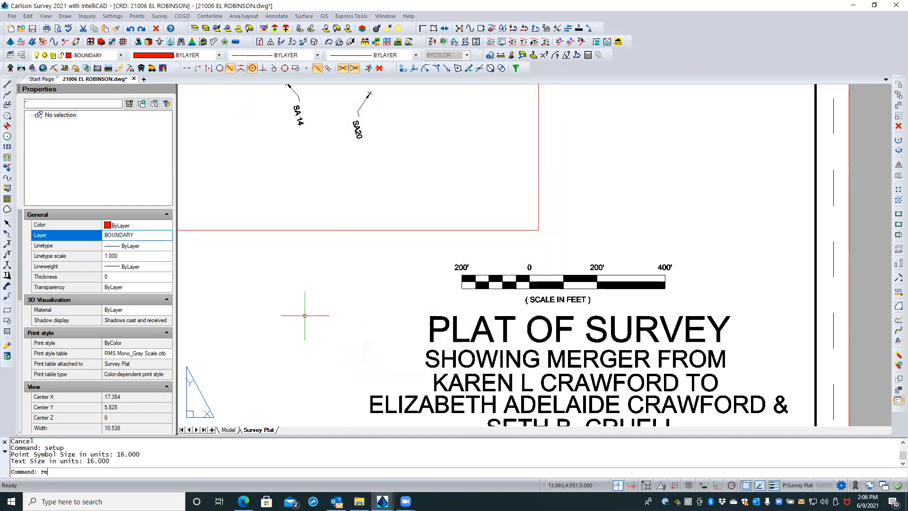
key(Return)
- Examine the scale, date and job text in the title block and the material around the Survey Plat sheet
scroll(522, 254, down, 4)
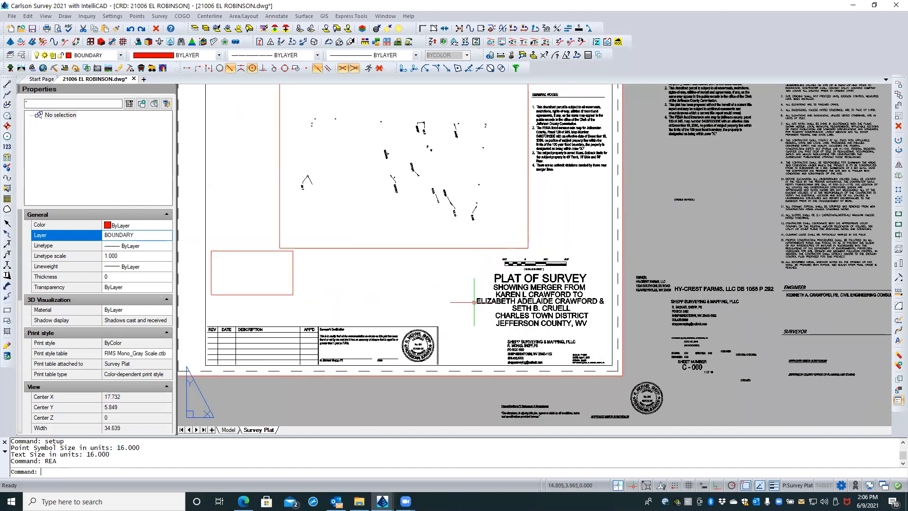
scroll(656, 416, up, 3)
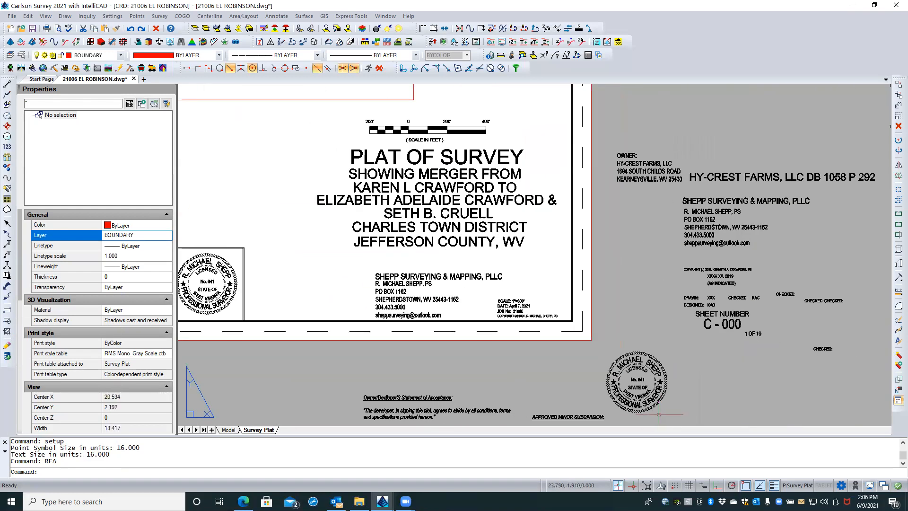
scroll(659, 412, up, 1)
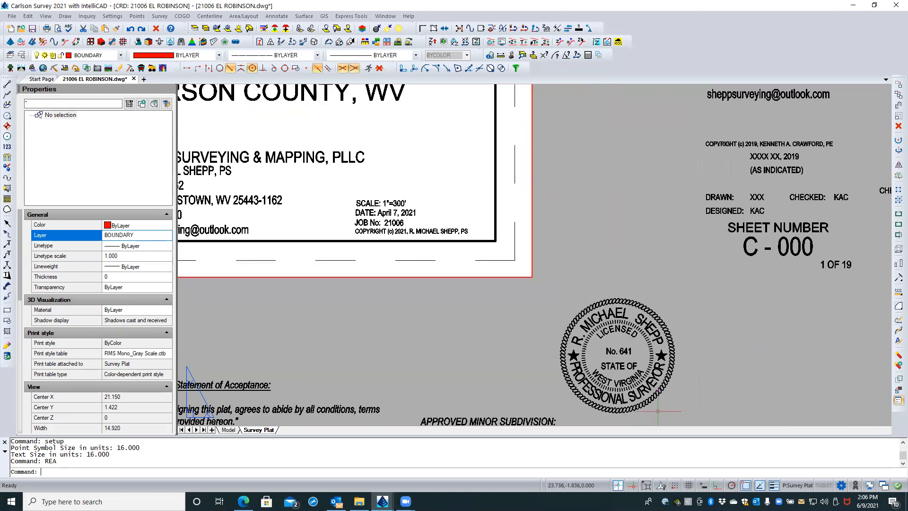
scroll(676, 321, down, 4)
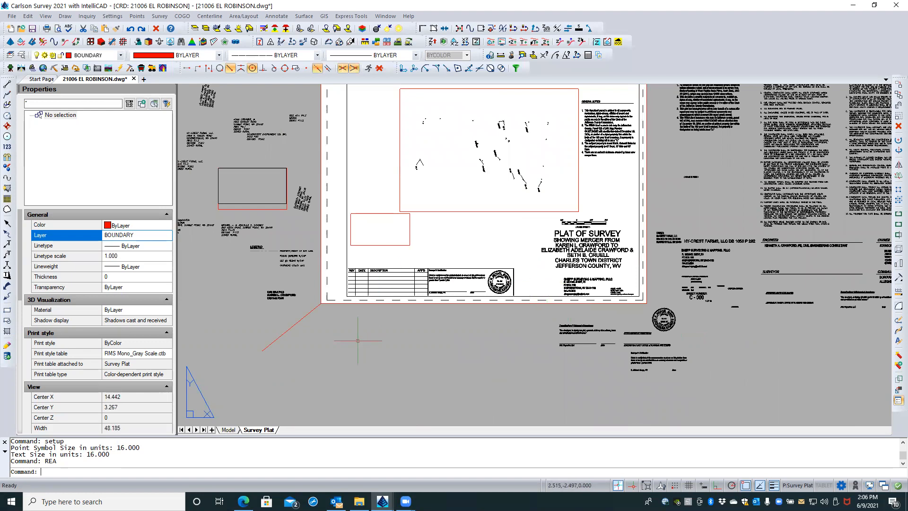
scroll(358, 340, down, 1)
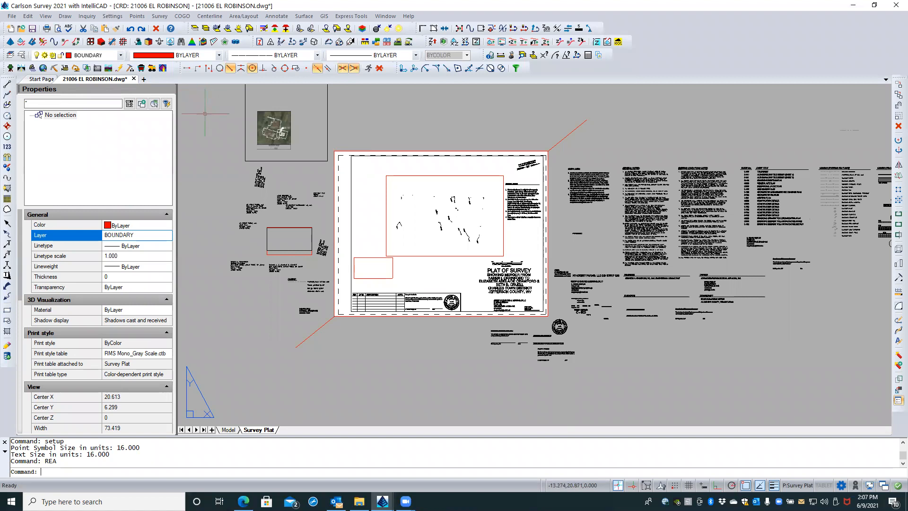
- Check which layouts the current drawing contains in the Drawing Explorer, and close the Explorer
click(22, 55)
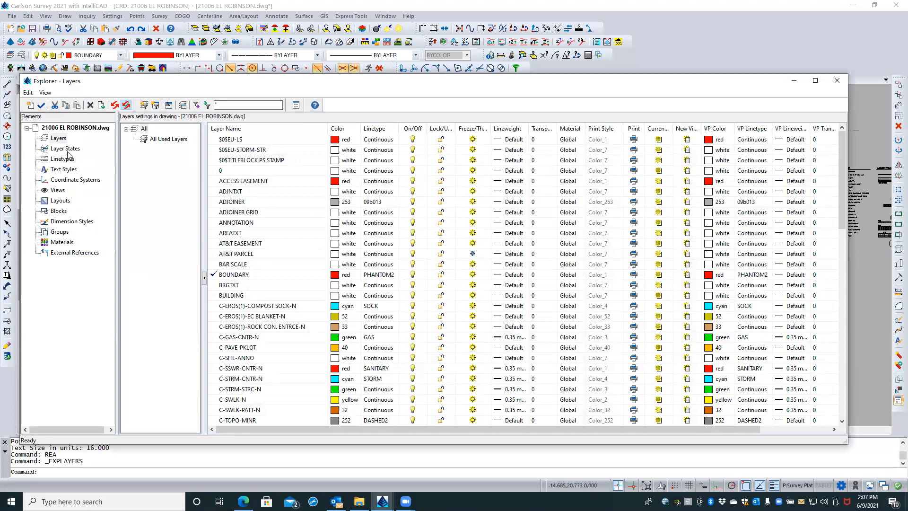
click(64, 200)
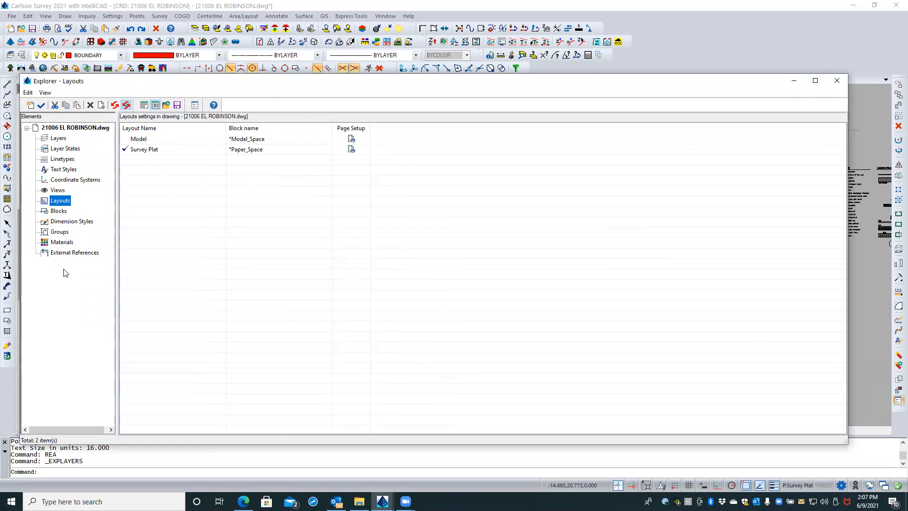
click(837, 82)
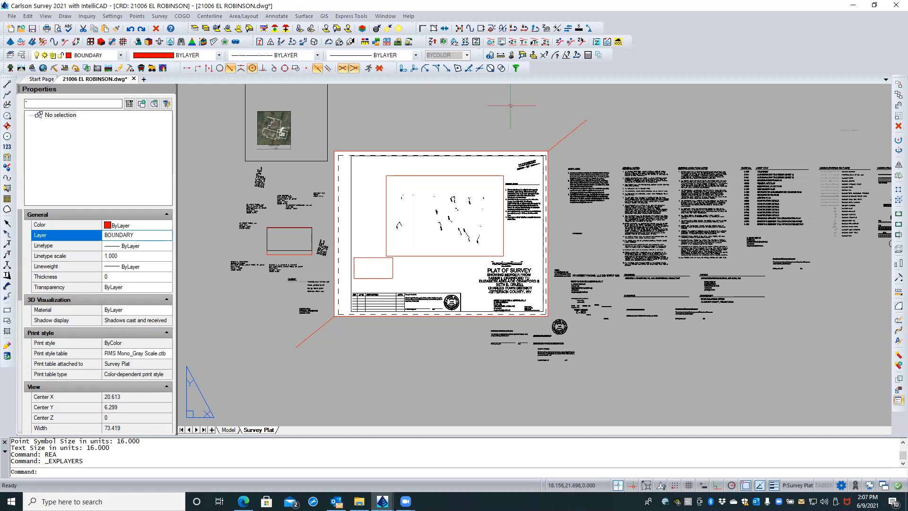
- Open the recently used 21001 minor subdivision drawing at its FINAL PLAT layout
click(12, 17)
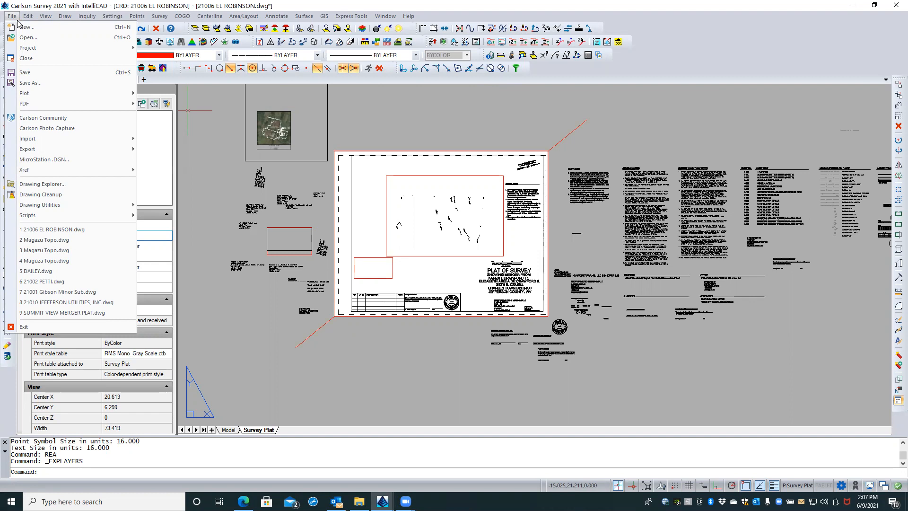
click(49, 292)
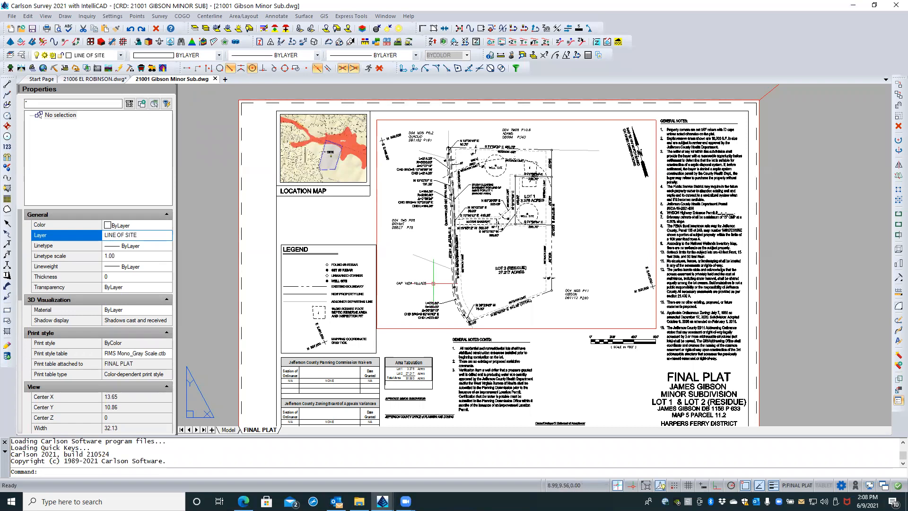
scroll(433, 283, down, 2)
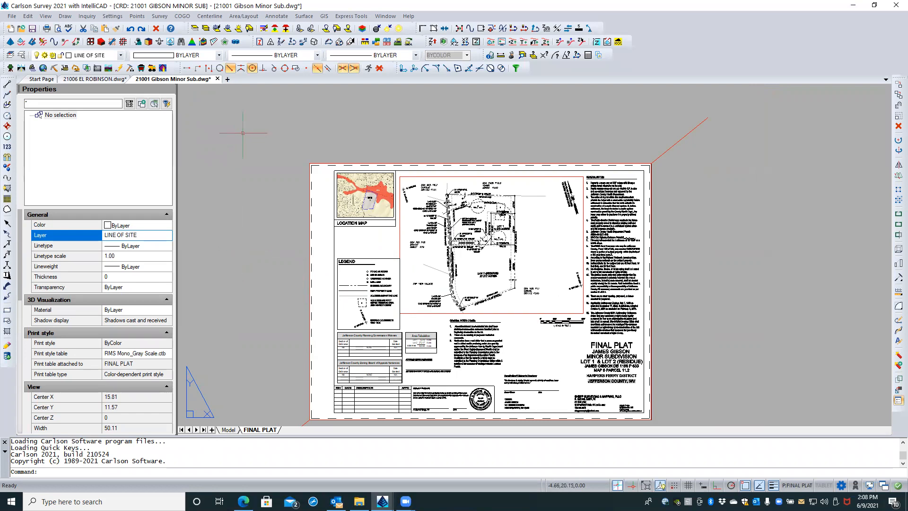
- Copy the FINAL PLAT layout from the 21001 drawing into the 21006 drawing's layouts in the Drawing Explorer and check the list
click(22, 56)
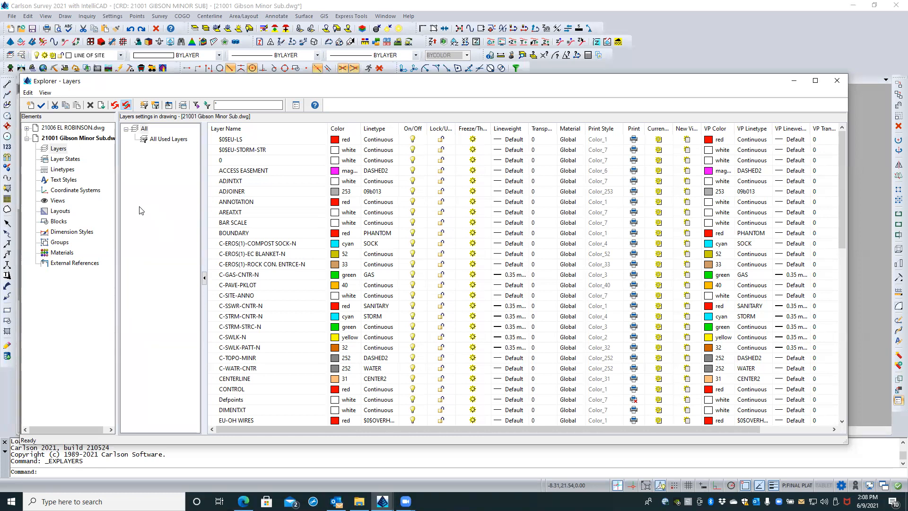
click(27, 128)
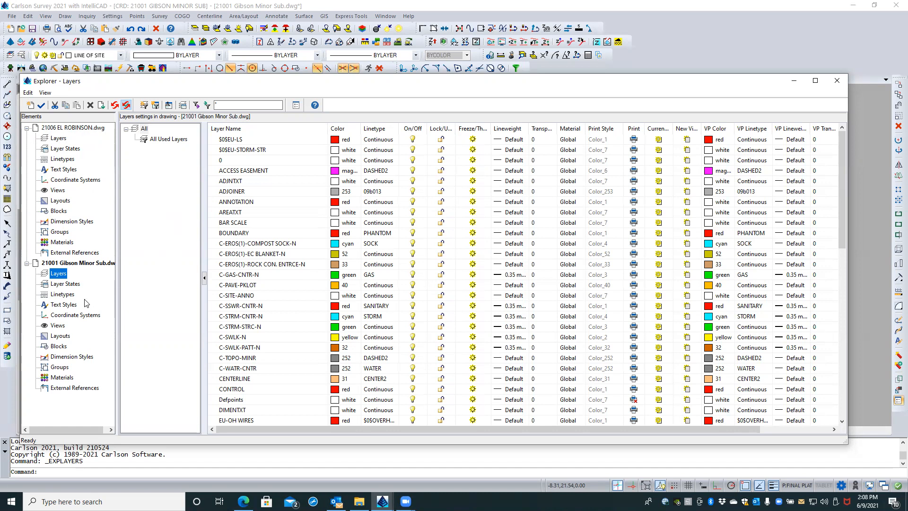
click(61, 336)
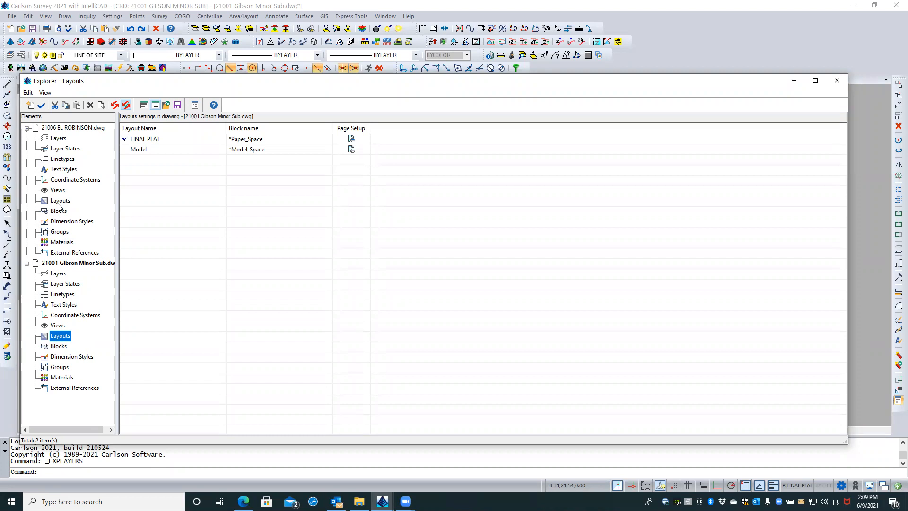
click(156, 141)
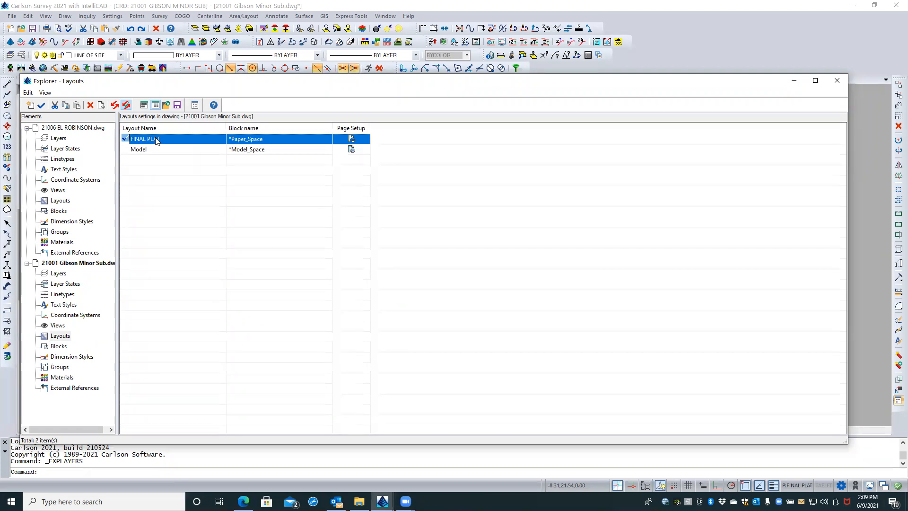
drag(157, 141, 71, 203)
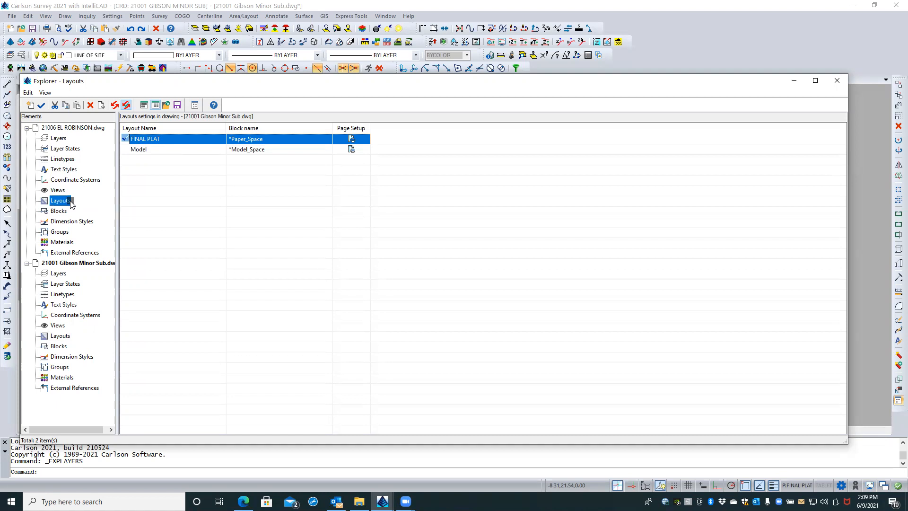
drag(71, 204, 70, 203)
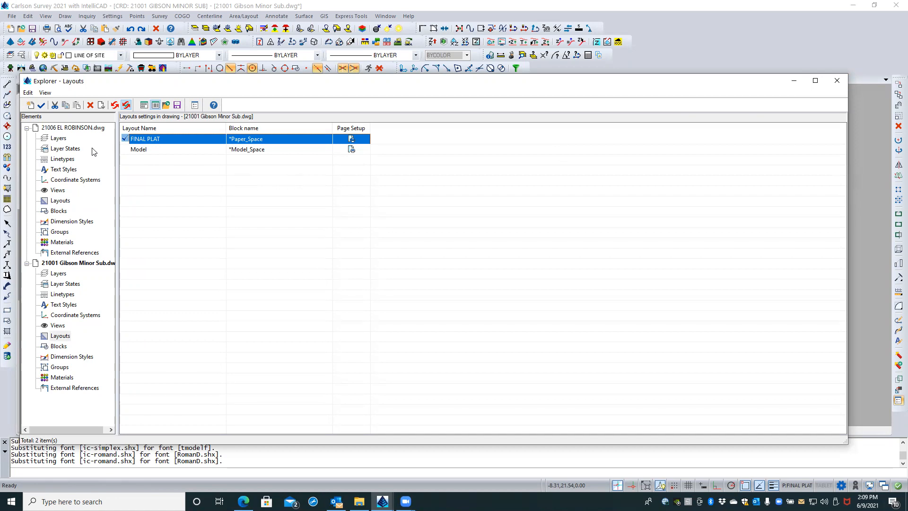
click(57, 201)
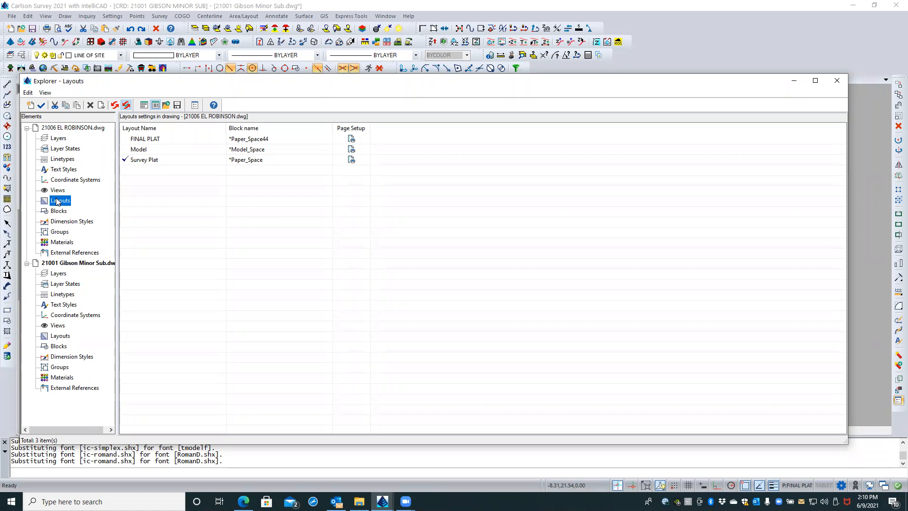
- Close the Drawing Explorer and close the 21001 drawing without saving its changes
click(837, 80)
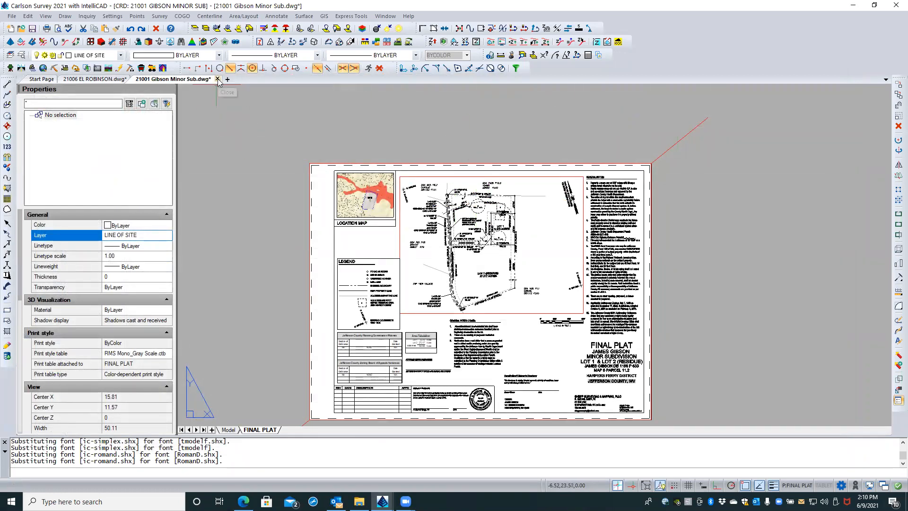
click(217, 79)
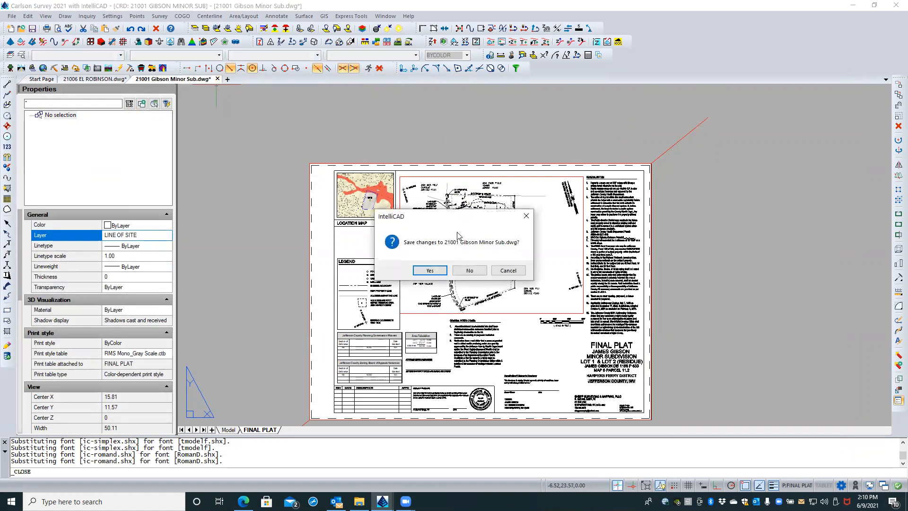
click(470, 271)
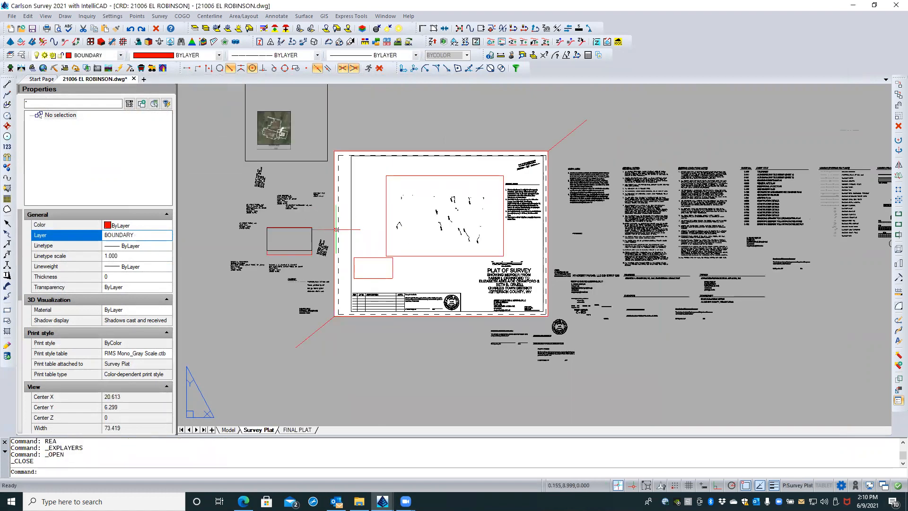
- Activate the imported FINAL PLAT layout and look over its sheet contents
click(302, 431)
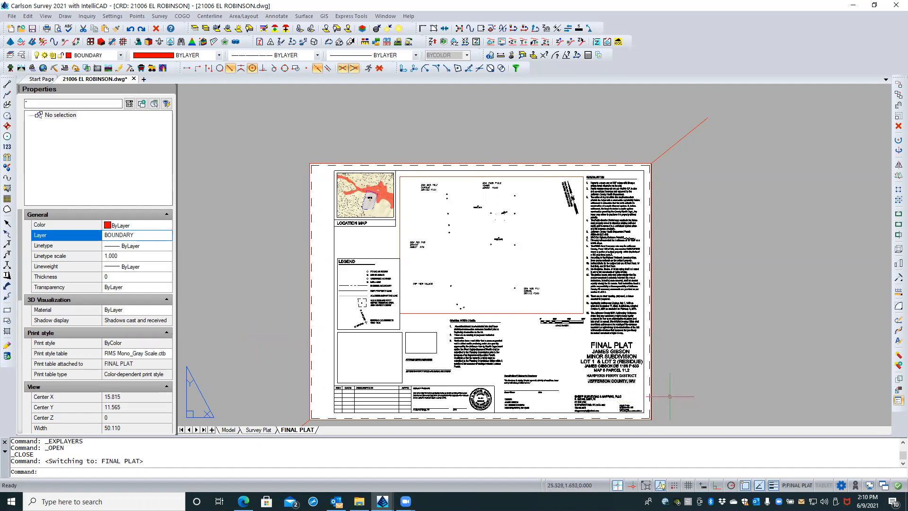
scroll(572, 379, up, 1)
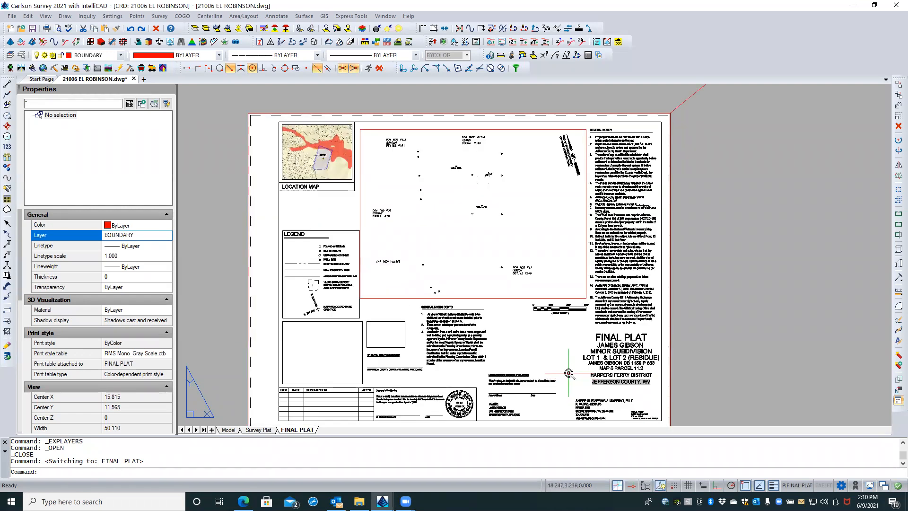
scroll(569, 372, up, 1)
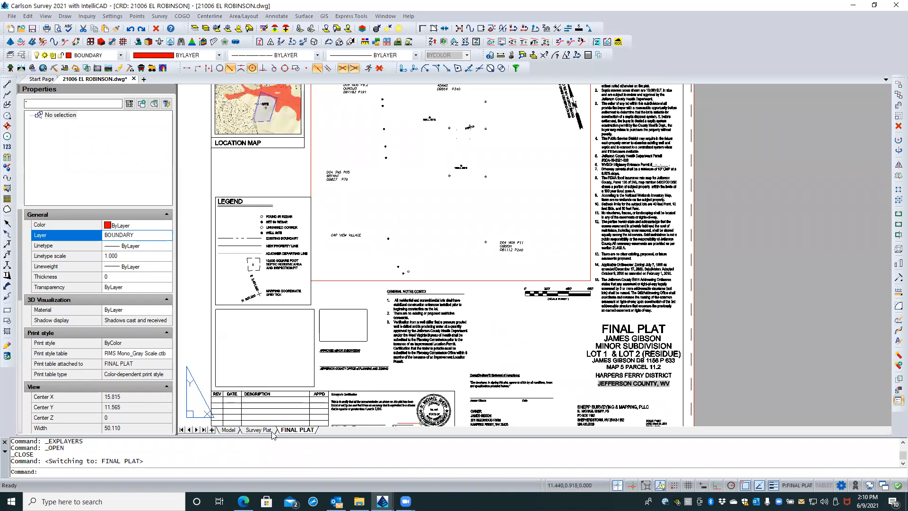
- Check the page setup assigned to the FINAL PLAT layout in the Page Setup Manager, and close the manager
right_click(287, 432)
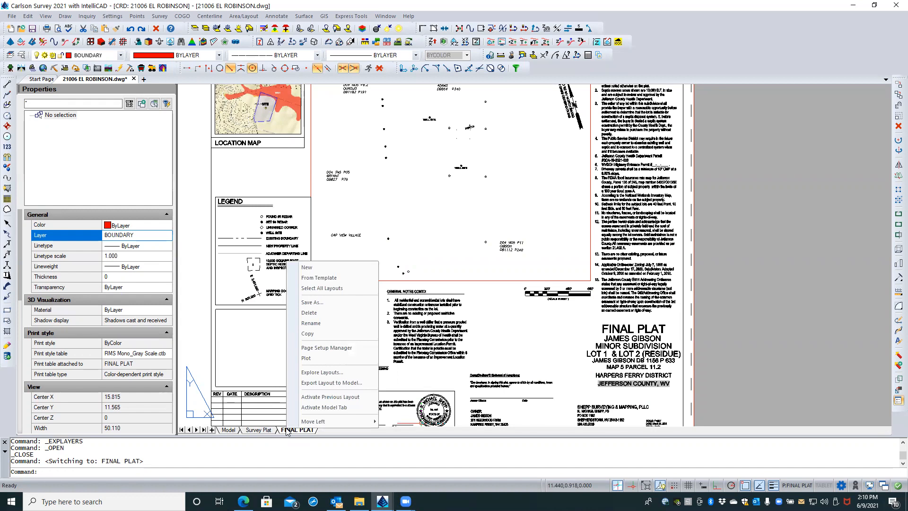
click(311, 349)
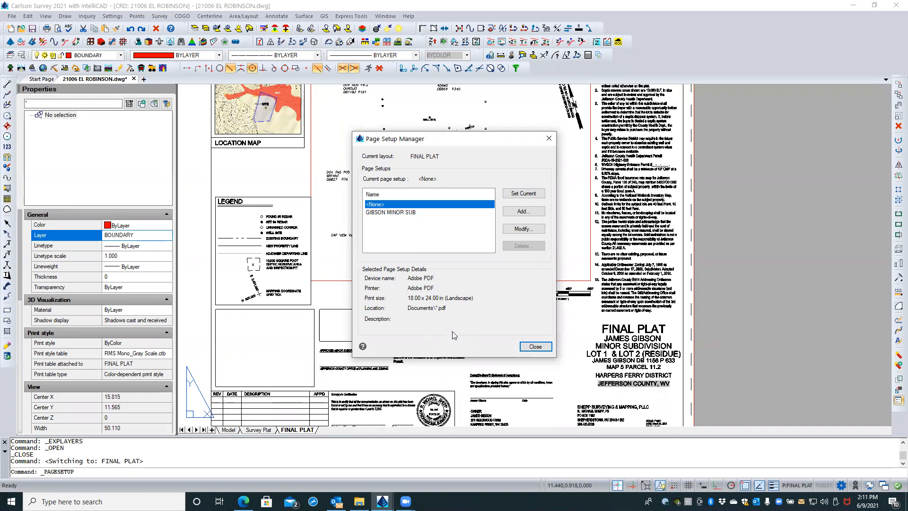
click(535, 346)
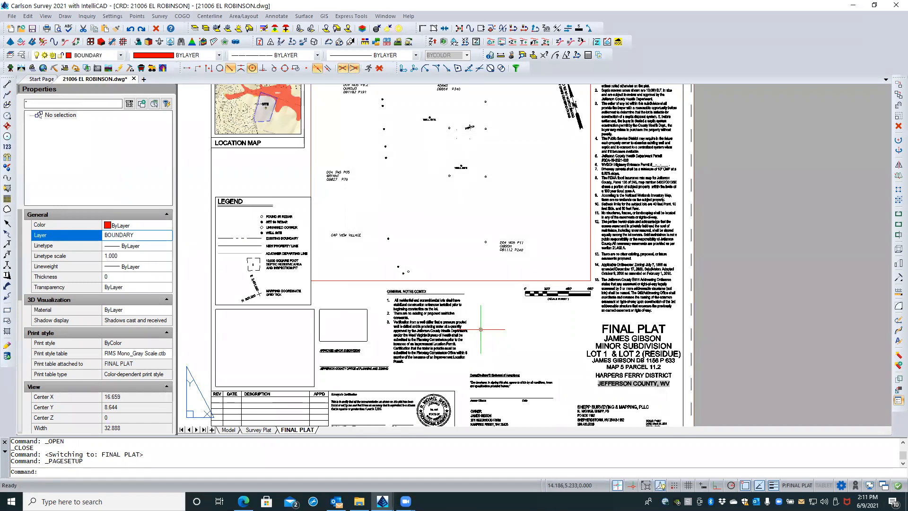
- Select the bar scale block below the main viewport and set its attributes DIM1 to 200' and DIM2 to 0
scroll(550, 311, up, 3)
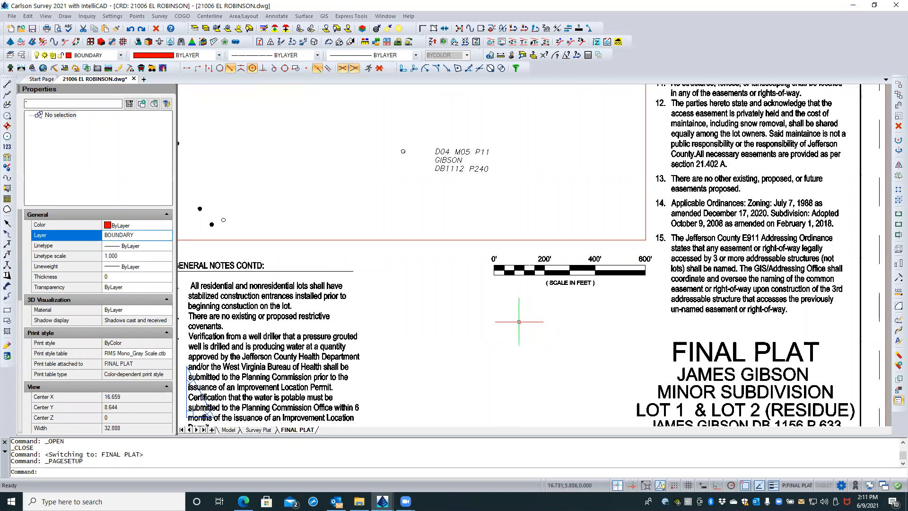
scroll(520, 323, down, 2)
scroll(520, 322, down, 3)
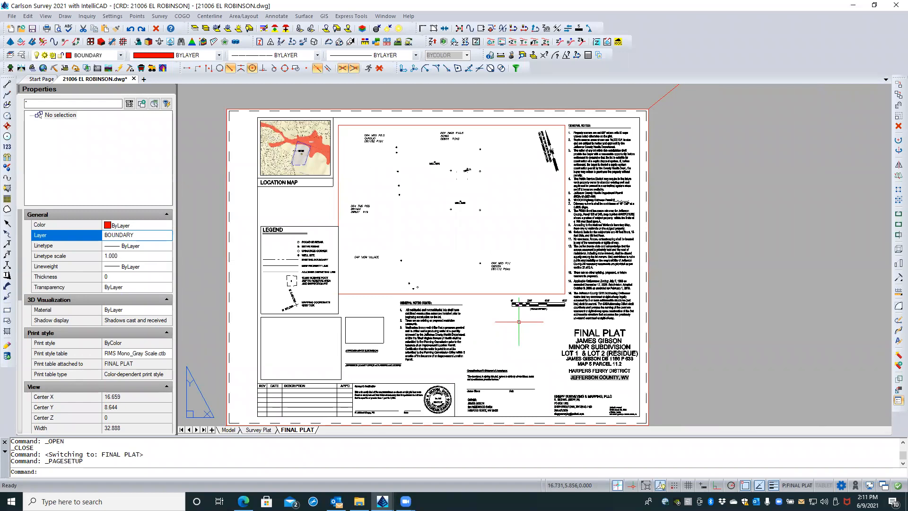
scroll(519, 322, up, 3)
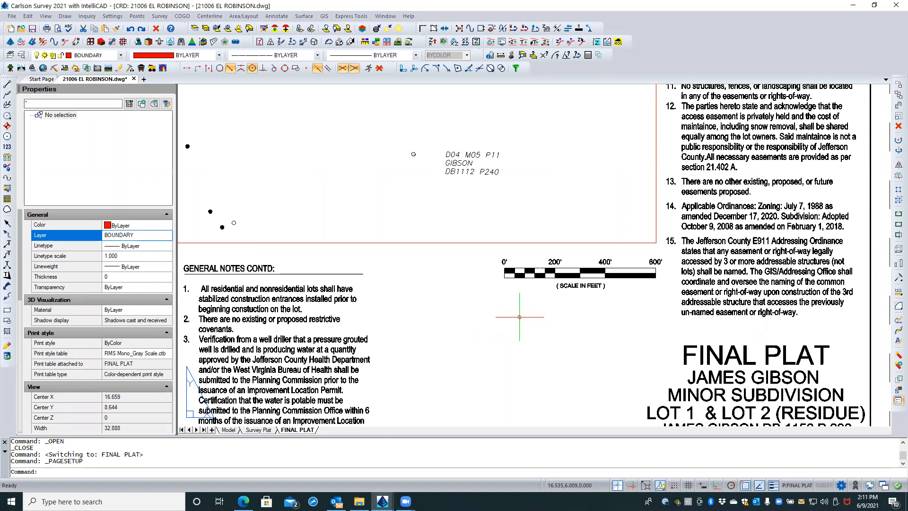
click(532, 271)
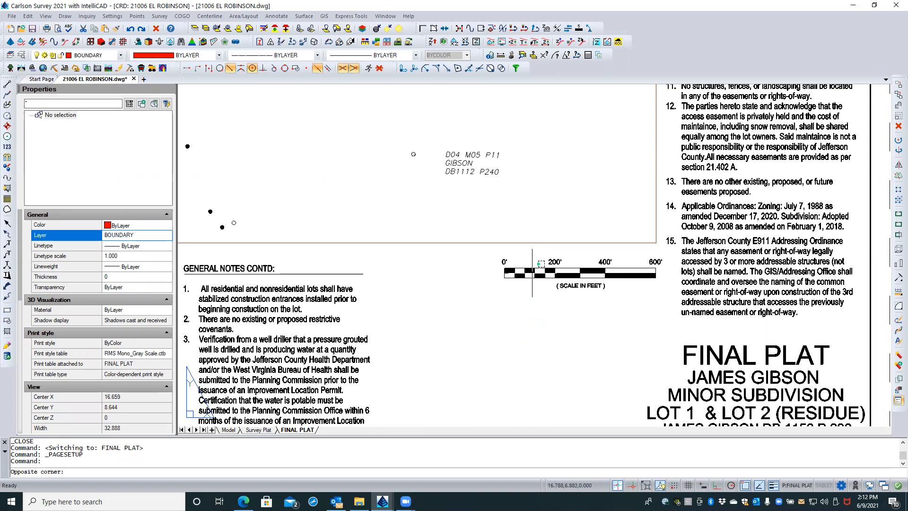
key(Escape)
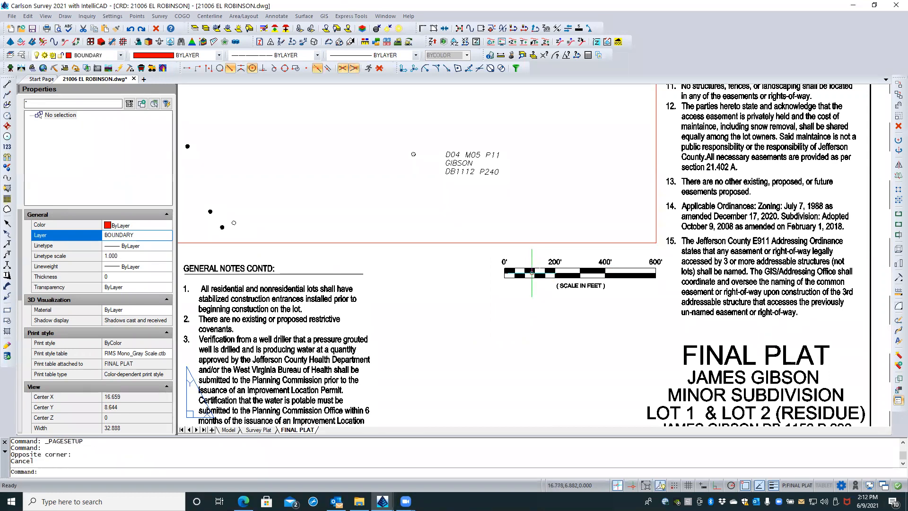
click(555, 263)
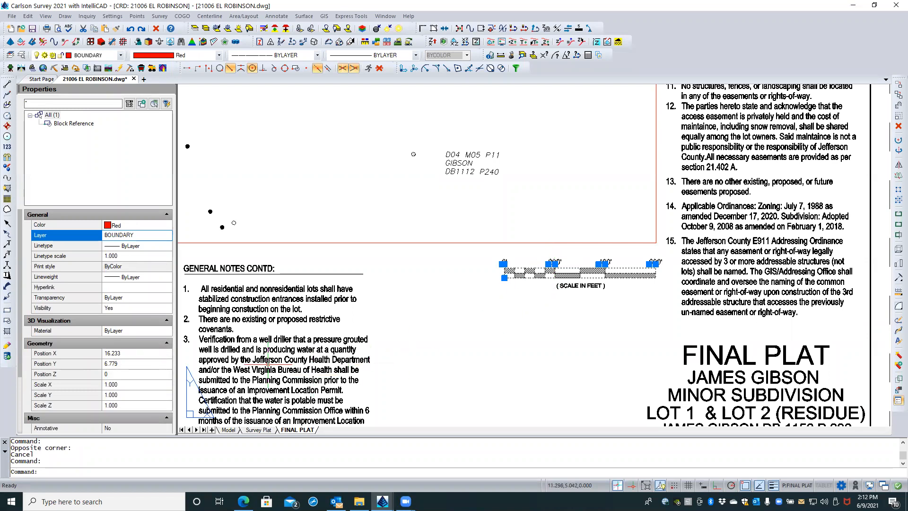
scroll(107, 365, down, 3)
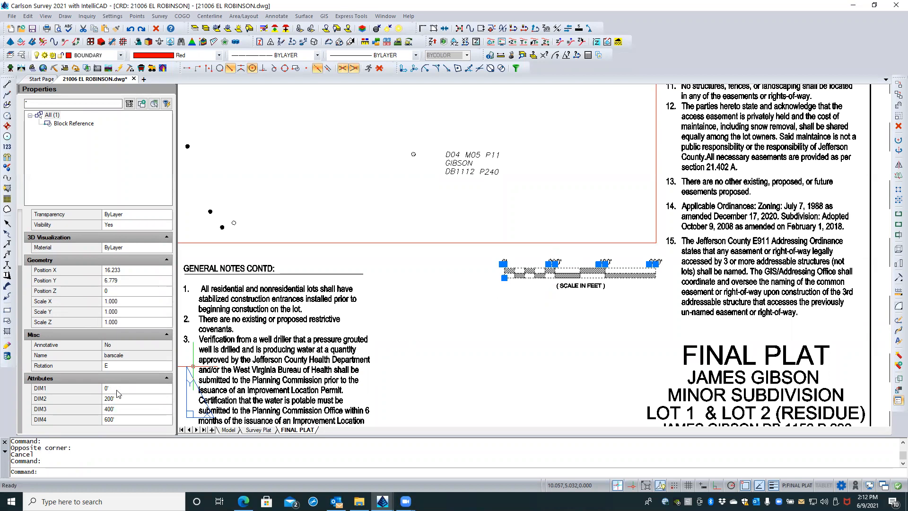
click(121, 390)
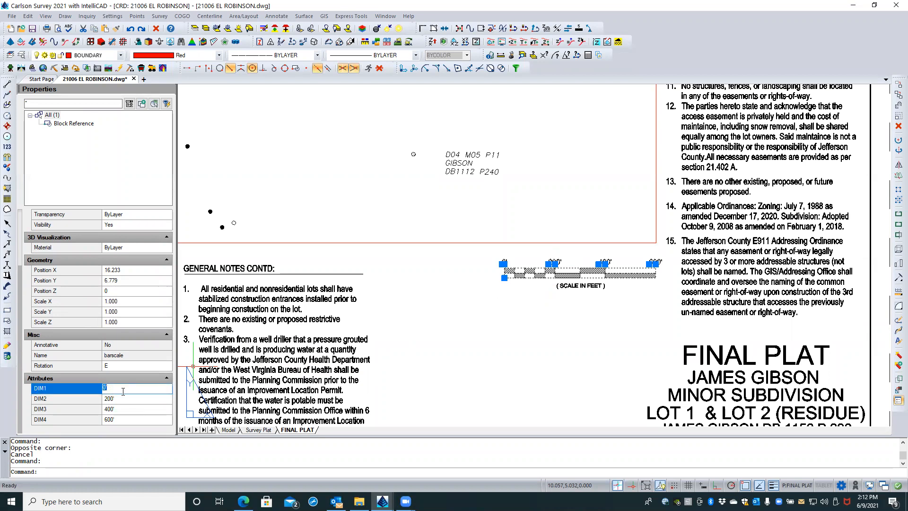
text(200)
click(121, 403)
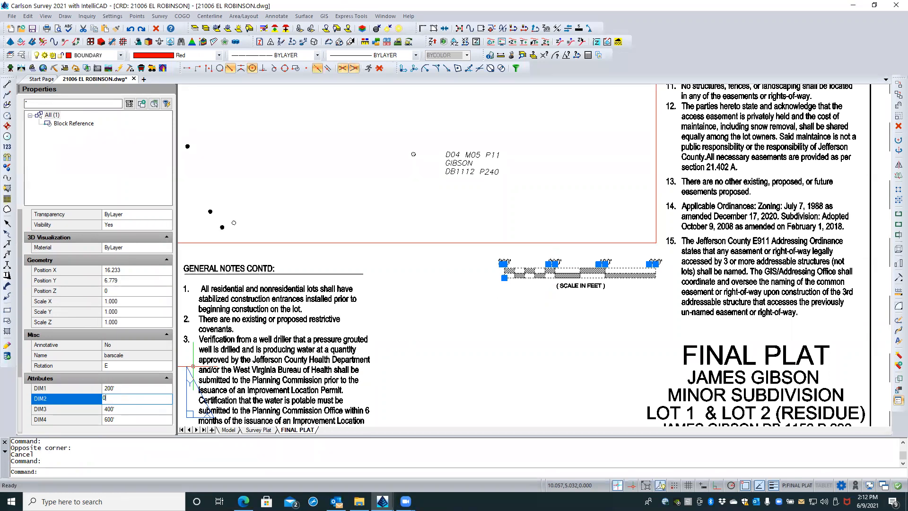
- Set the bar scale's DIM3 attribute to 200' and DIM4 to 400', and clear the selection
click(112, 410)
text(200)
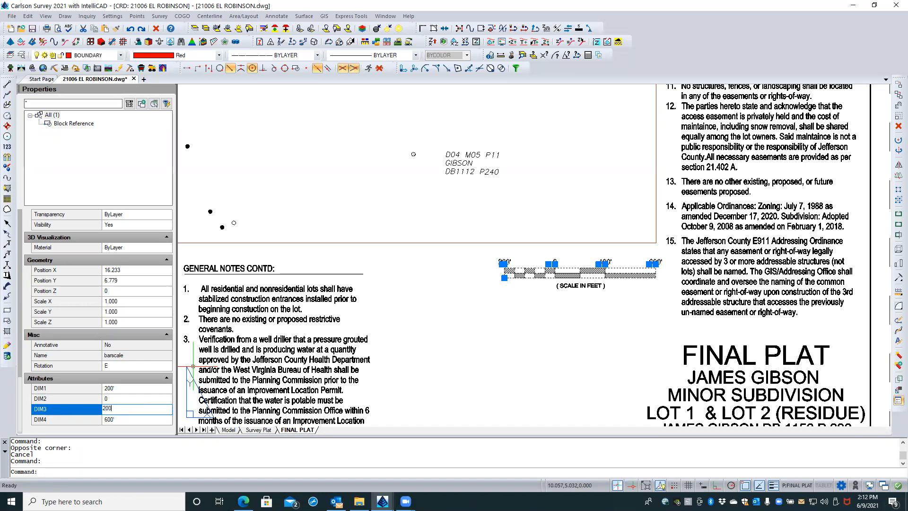
click(112, 419)
text(4)
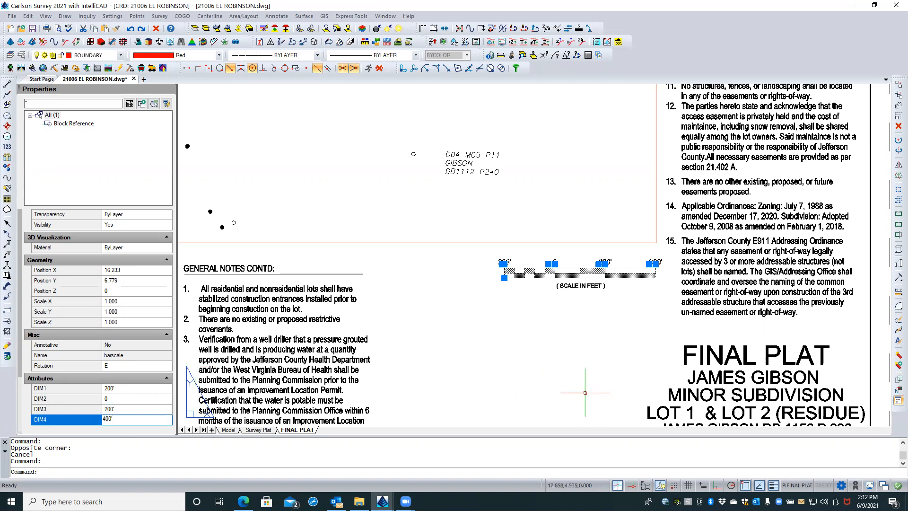
click(546, 379)
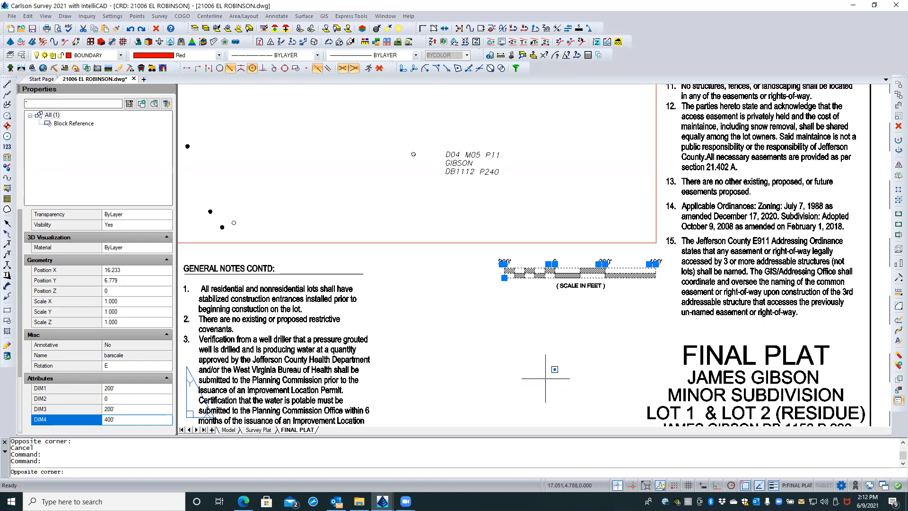
key(Escape)
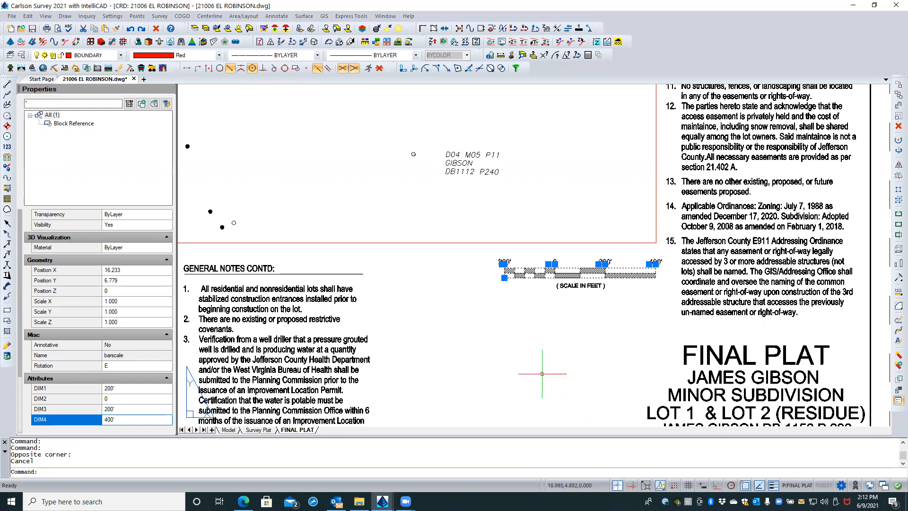
key(Escape)
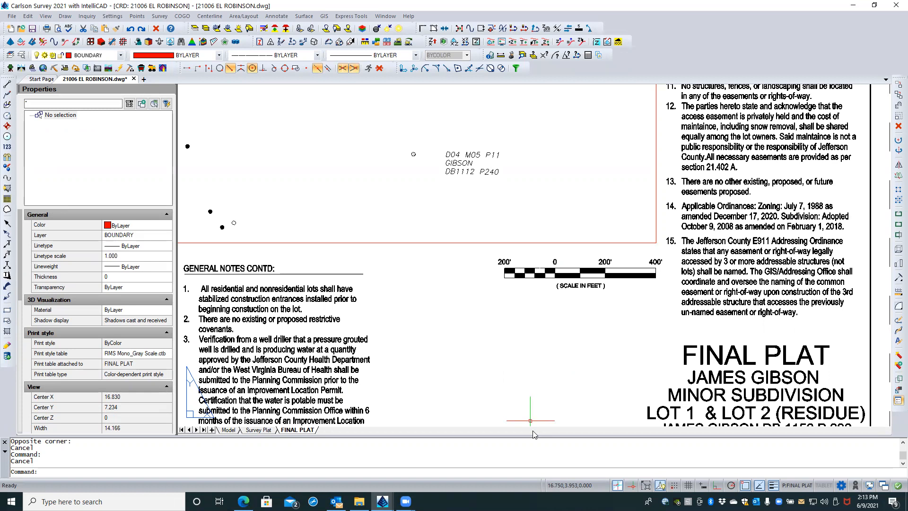
- Examine the main viewport's contents and try to select a set rebar symbol along the western line from paper space
scroll(568, 313, down, 6)
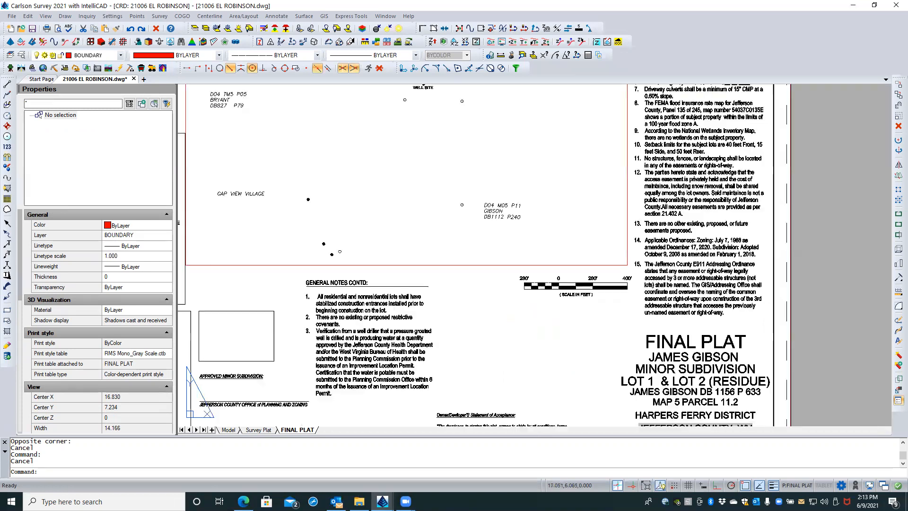
scroll(565, 297, up, 2)
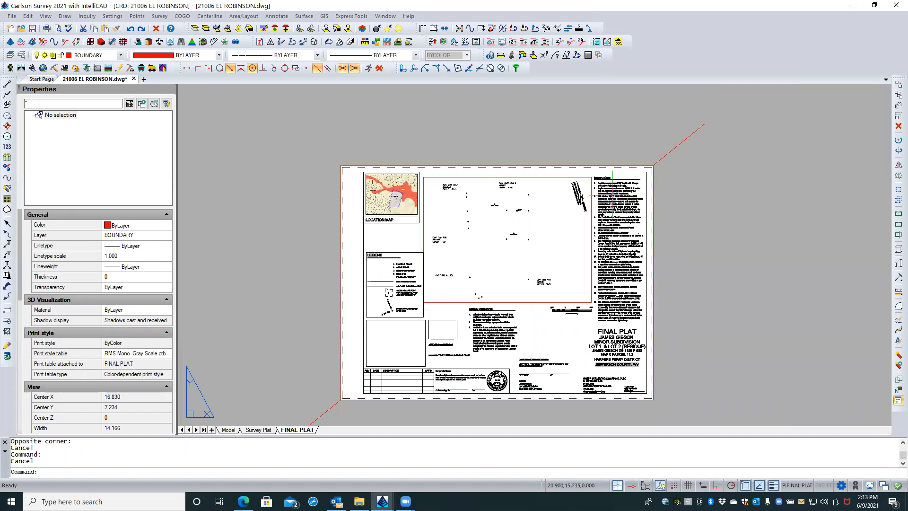
scroll(582, 211, up, 4)
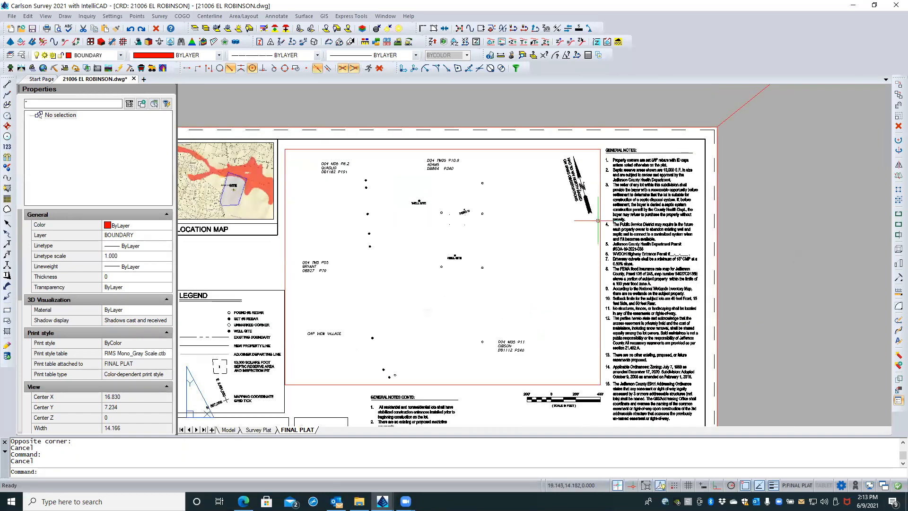
scroll(582, 211, down, 4)
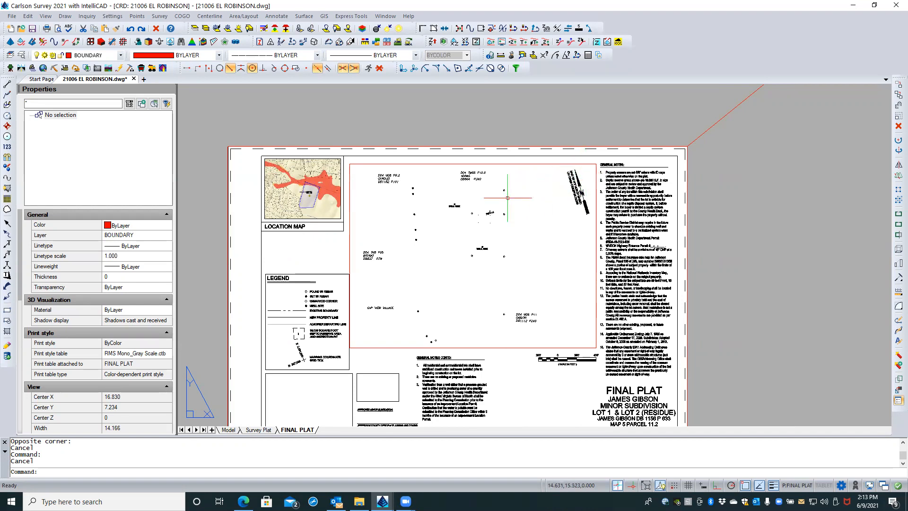
scroll(434, 215, up, 4)
scroll(392, 220, up, 5)
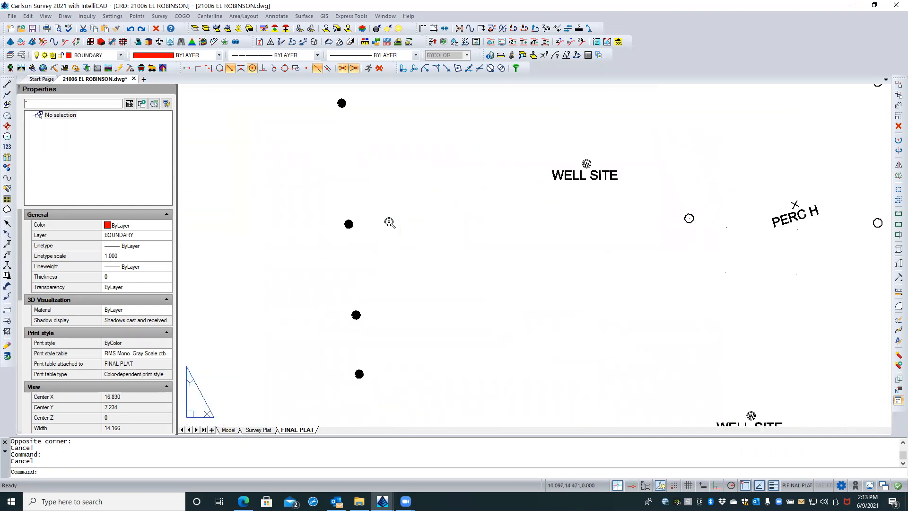
click(347, 224)
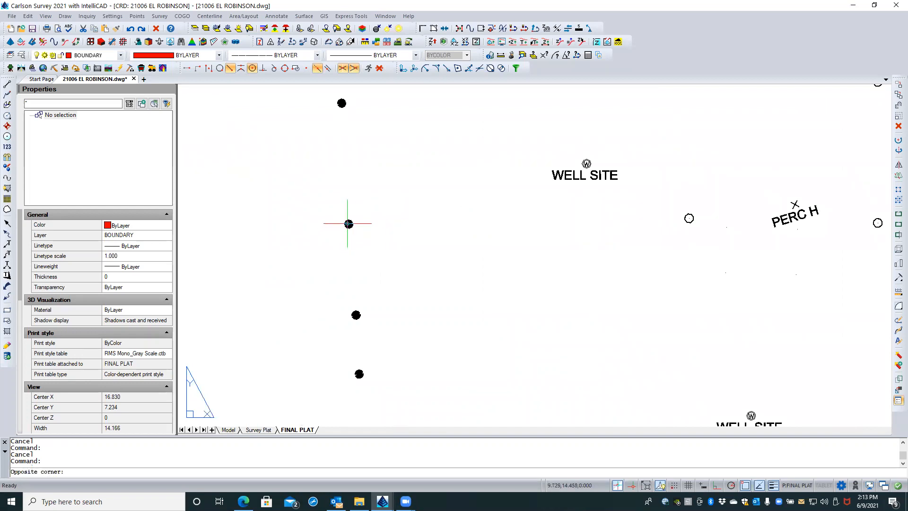
click(333, 245)
click(307, 260)
click(377, 178)
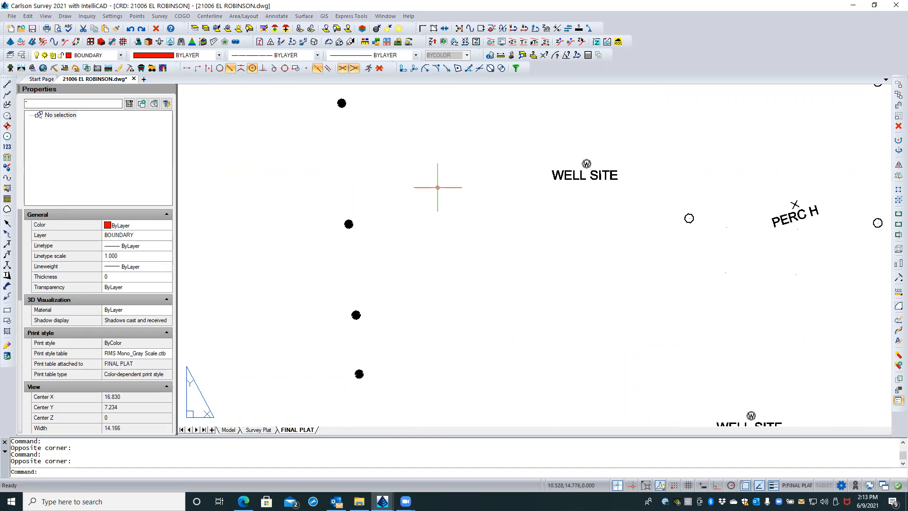
- Try to select the upper WELL SITE symbol and label from paper space with a selection window
scroll(437, 187, down, 6)
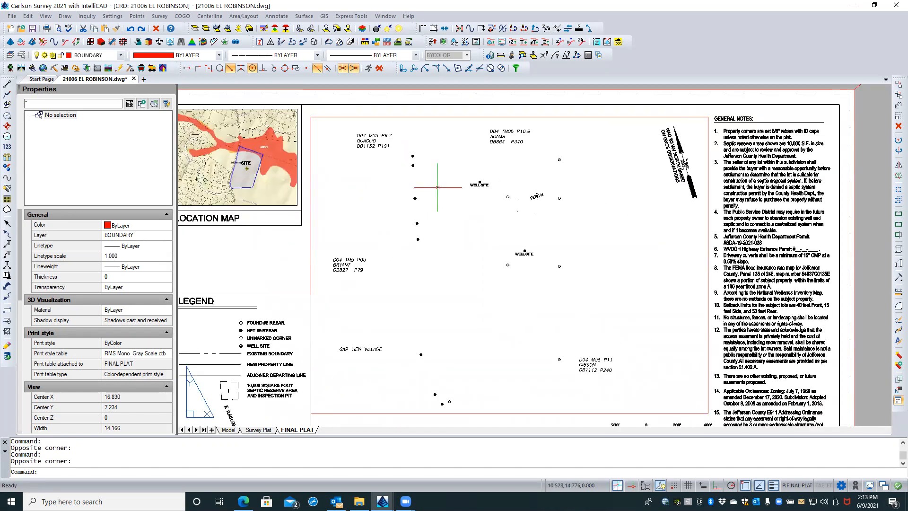
scroll(488, 174, up, 3)
scroll(488, 173, up, 1)
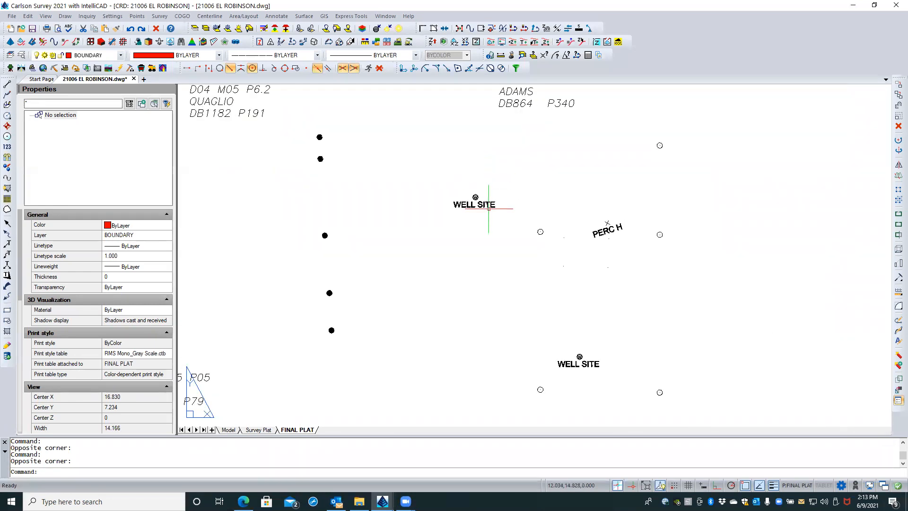
click(516, 181)
click(418, 243)
scroll(440, 219, down, 4)
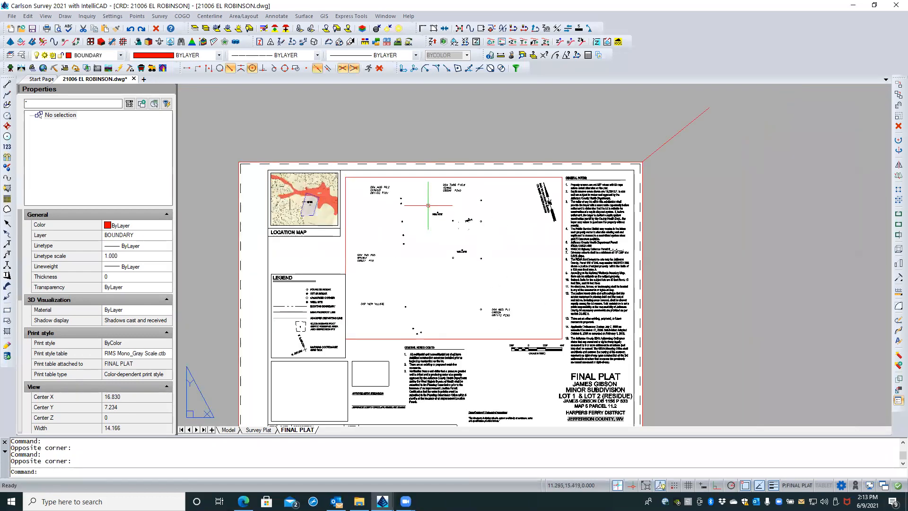
- Activate the main viewport, test selecting the upper WELL SITE symbol and label, and return to paper space with nothing selected
double_click(431, 206)
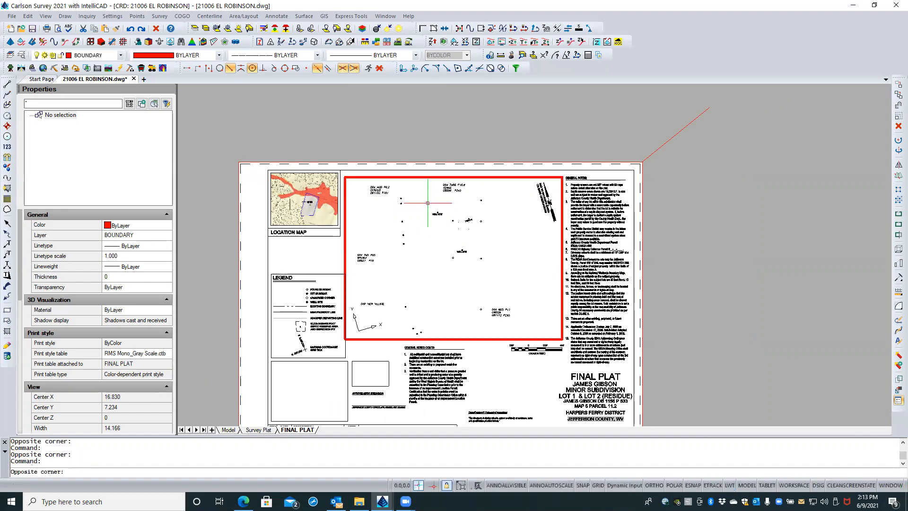
click(442, 199)
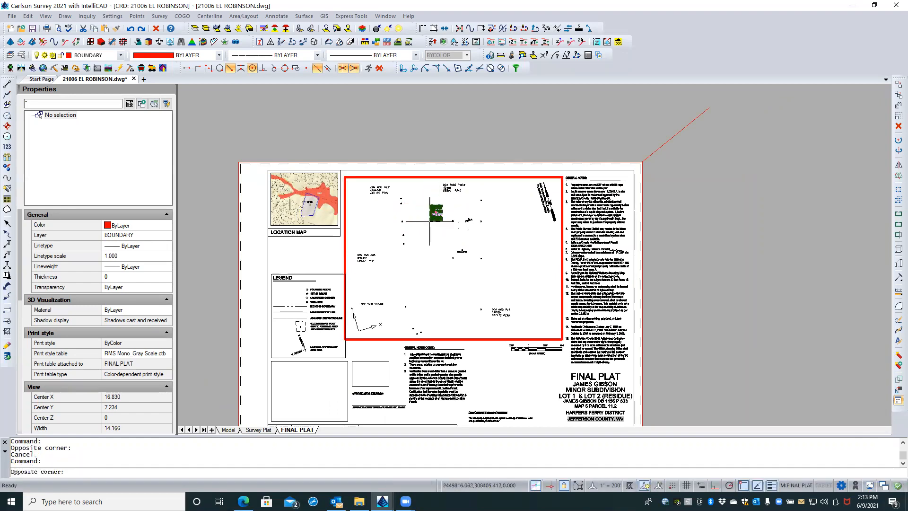
click(430, 221)
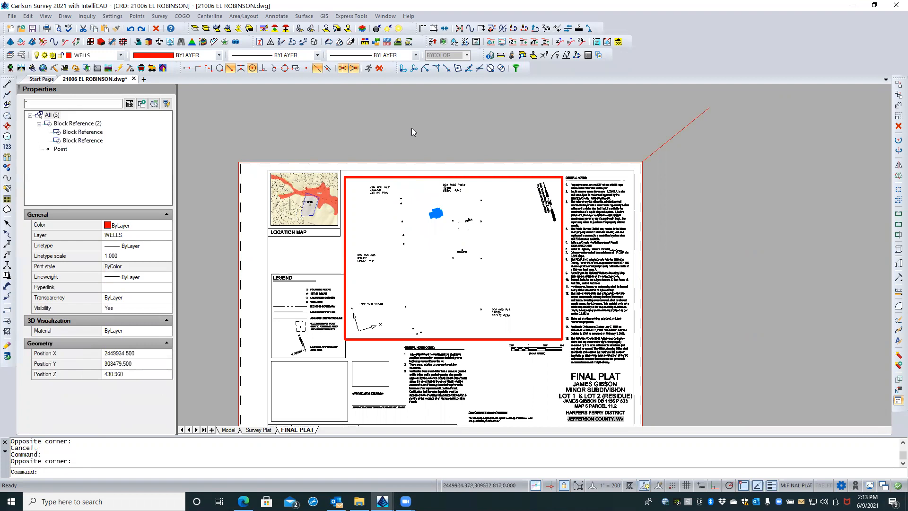
key(Escape)
key(Escape)
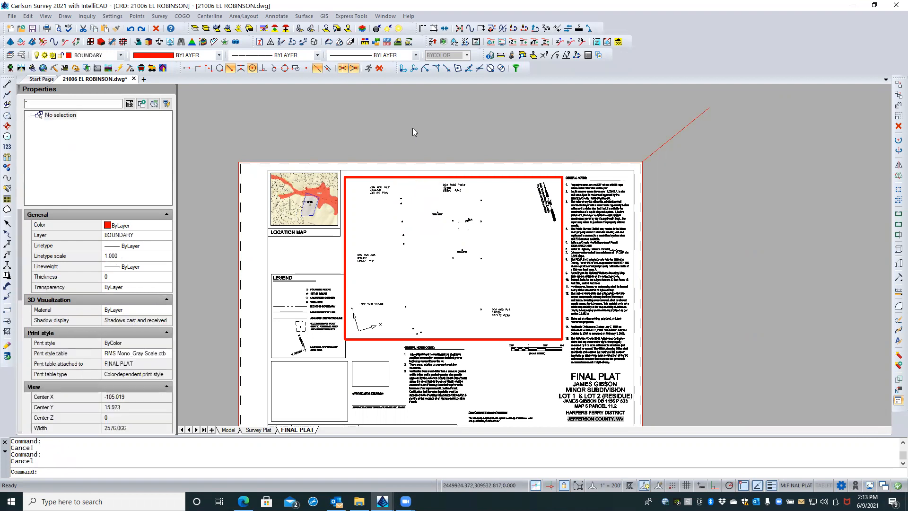
double_click(413, 128)
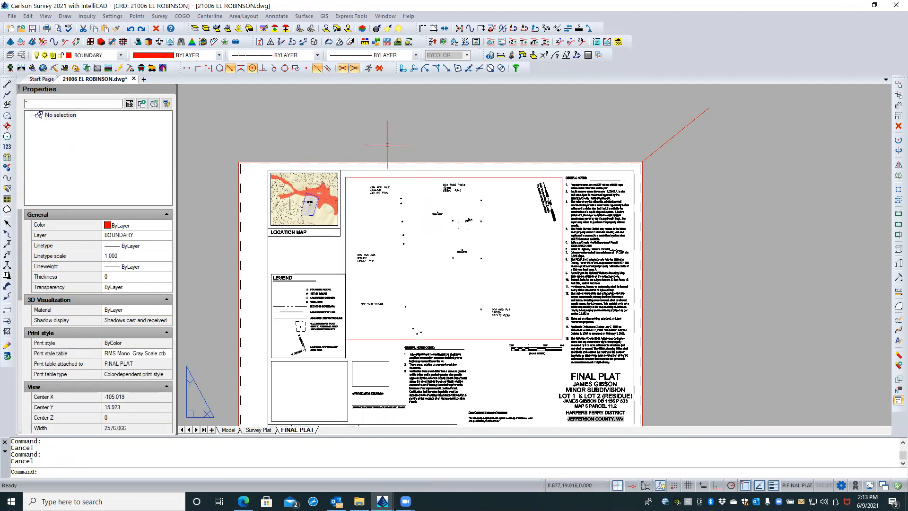
- Switch to model space and examine the separate point clusters across the drawing's full extents, including the one around the WELL SITE points
click(227, 430)
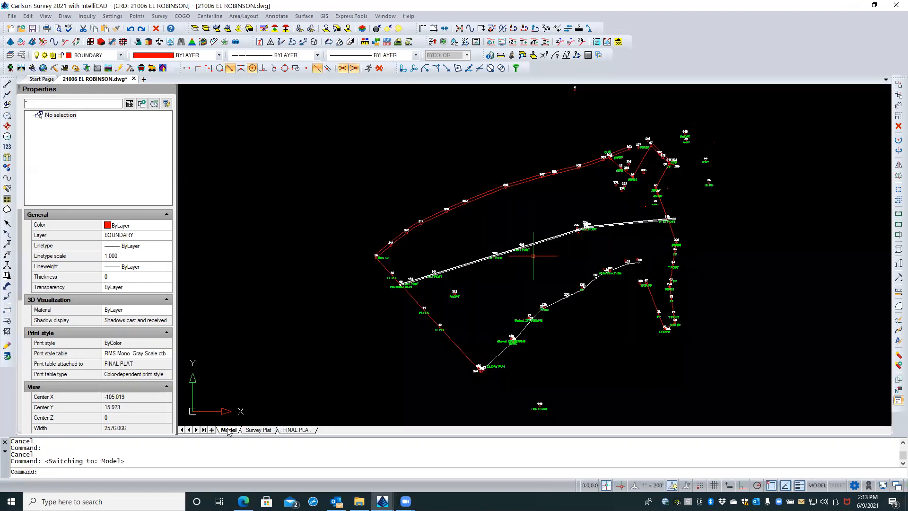
middle_click(307, 202)
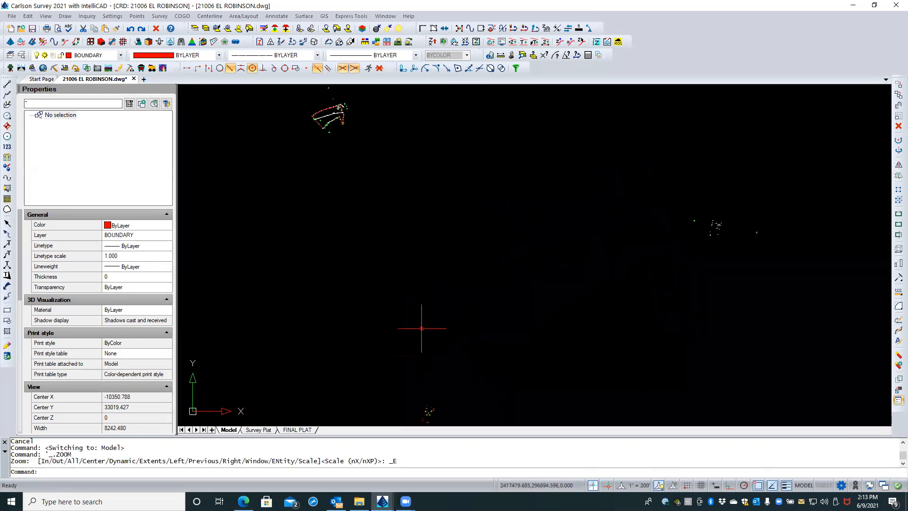
scroll(413, 296, down, 2)
scroll(429, 387, up, 1)
scroll(414, 340, up, 2)
scroll(413, 340, up, 2)
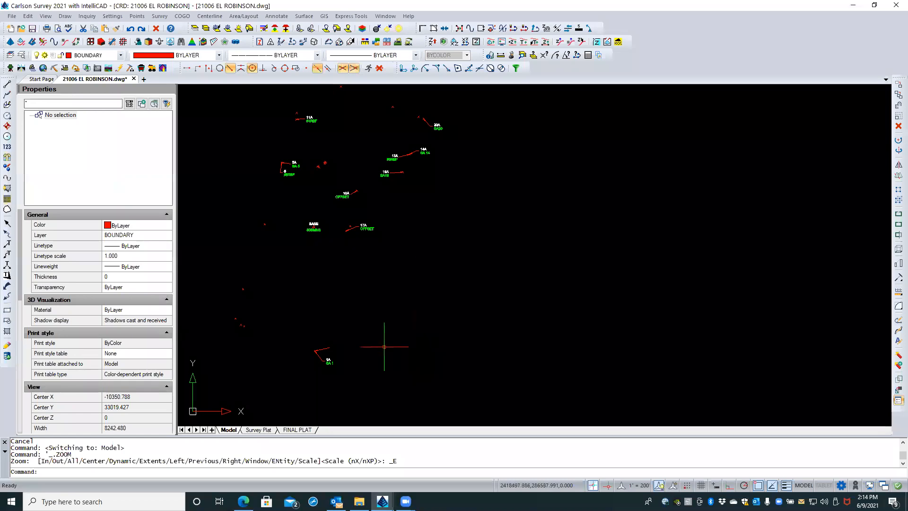
scroll(349, 156, up, 1)
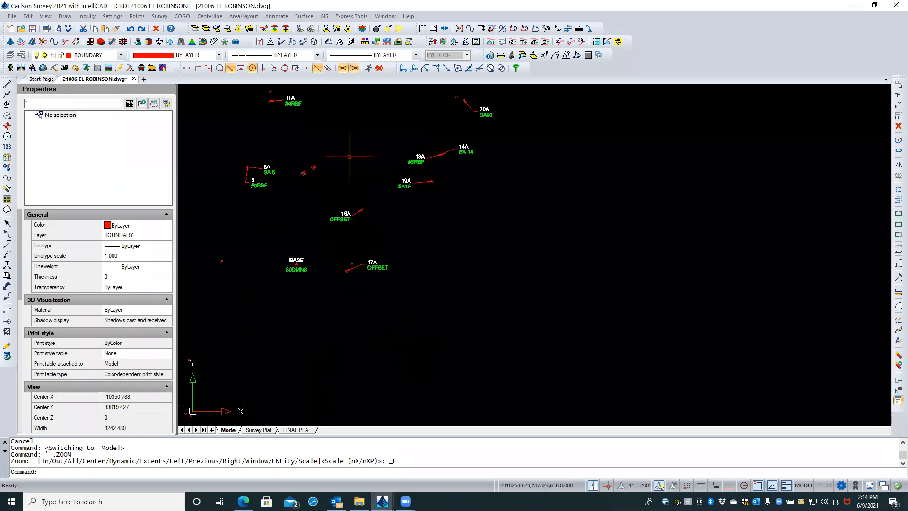
scroll(348, 154, up, 1)
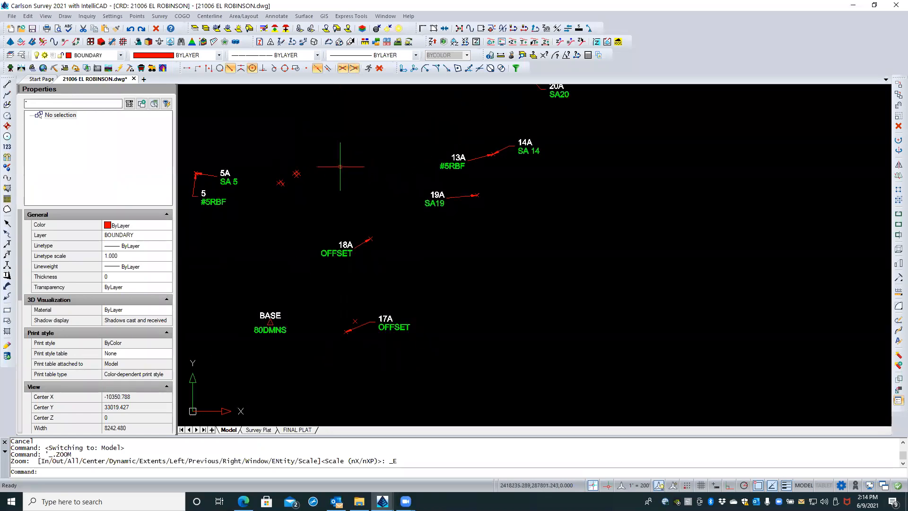
scroll(319, 289, down, 5)
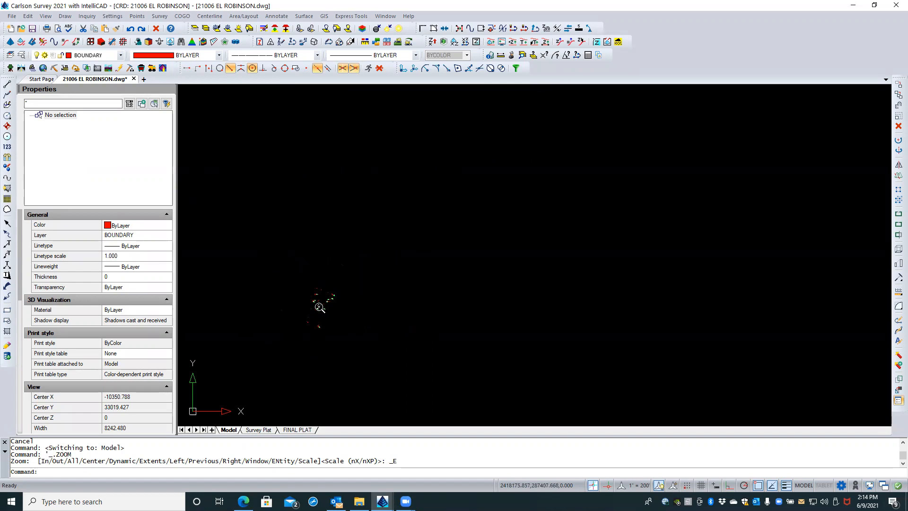
scroll(369, 298, down, 3)
scroll(462, 217, up, 2)
scroll(513, 215, down, 4)
scroll(532, 235, up, 5)
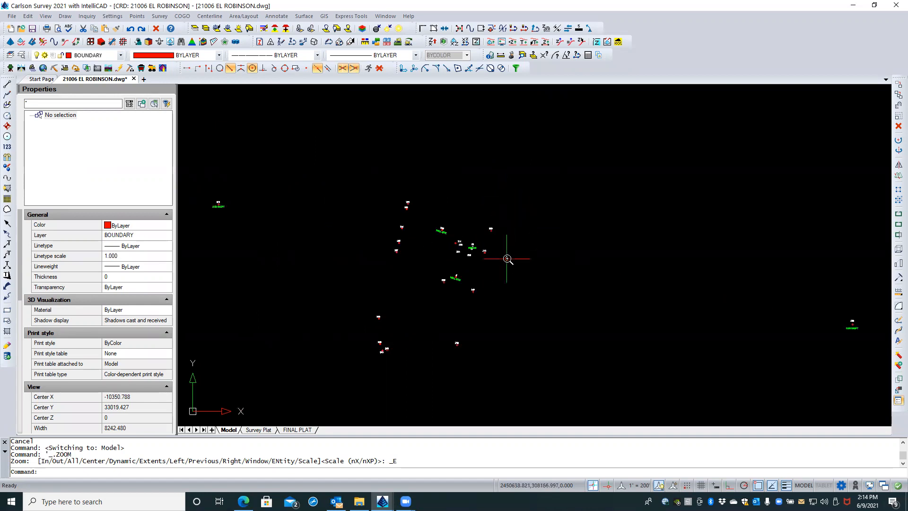
scroll(507, 259, up, 2)
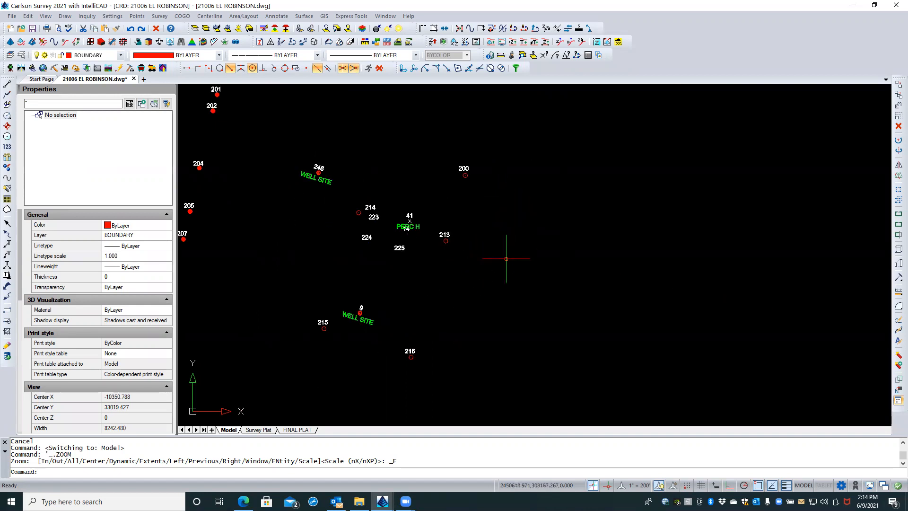
scroll(462, 235, up, 2)
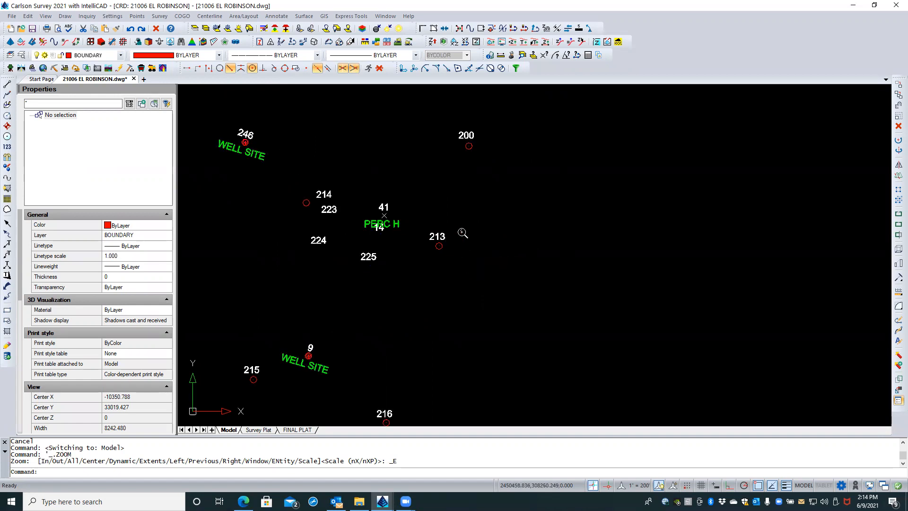
- Inspect point 213's on-screen coordinates in the Edit Point dialog and dismiss it without changes
click(433, 233)
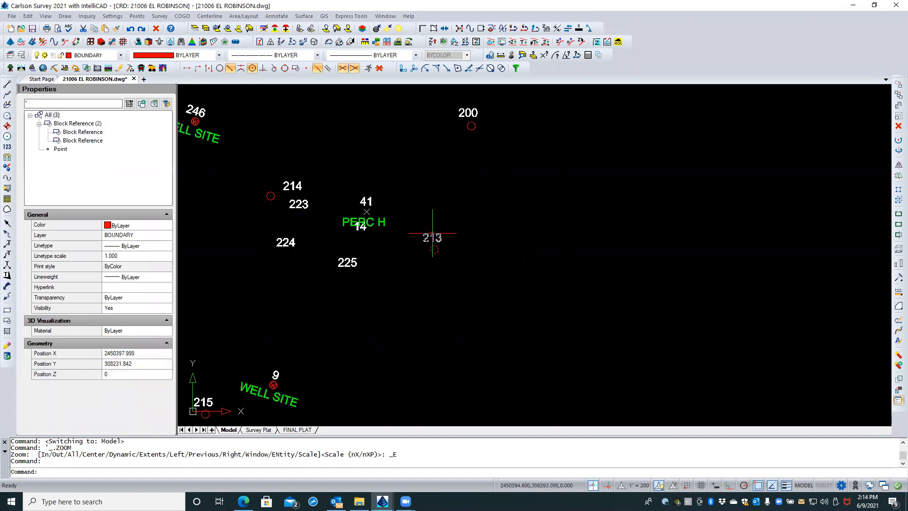
double_click(433, 233)
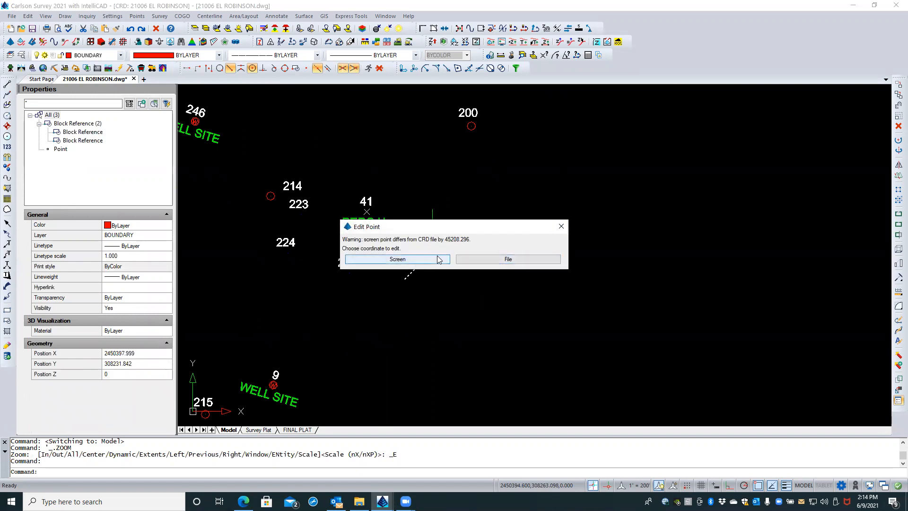
click(417, 259)
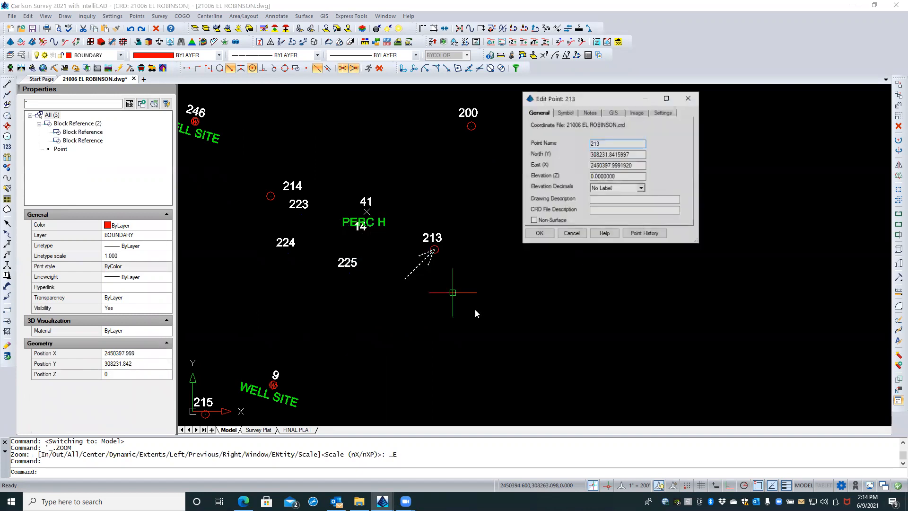
click(571, 233)
- Examine the spread of the point clusters over the whole model, framing the two outlying clusters with a trial selection window
scroll(558, 262, down, 10)
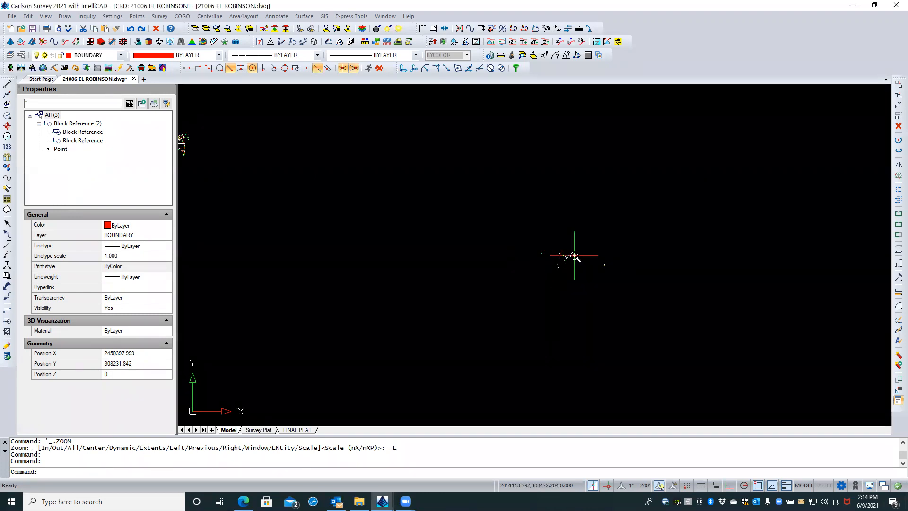
scroll(575, 256, down, 2)
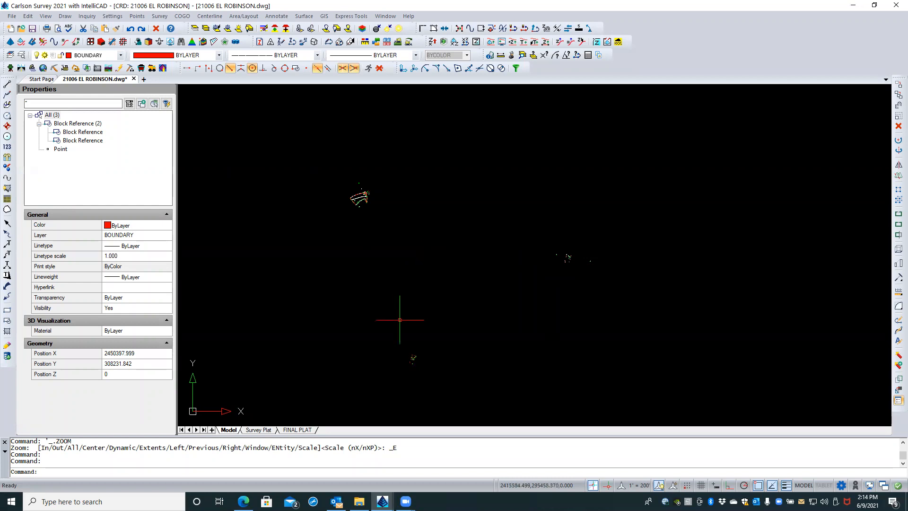
click(384, 382)
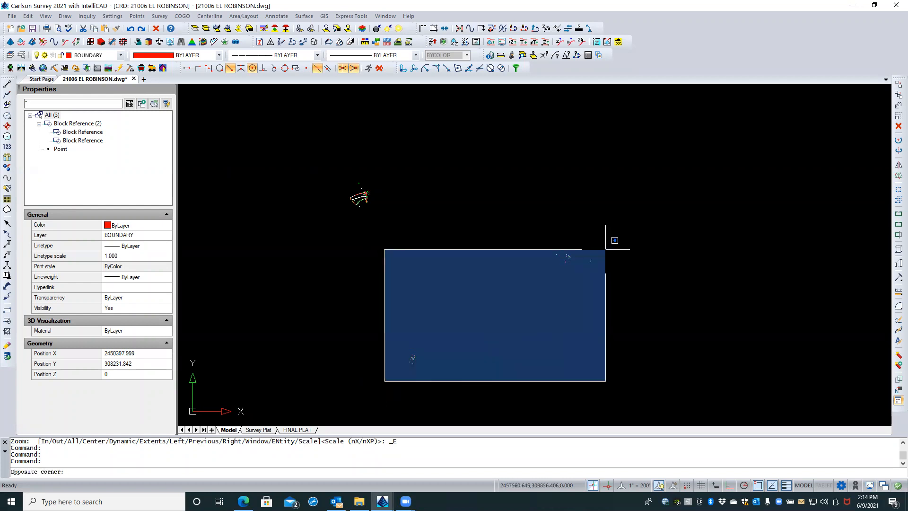
click(392, 372)
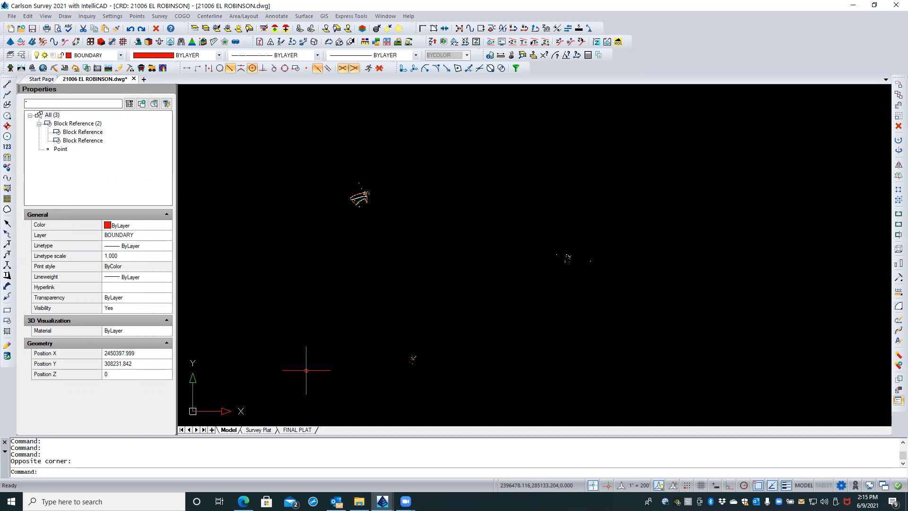
- Save the drawing under the new name 21006 EL ROBINSON-temp.dwg in the same Carlson folder
click(11, 16)
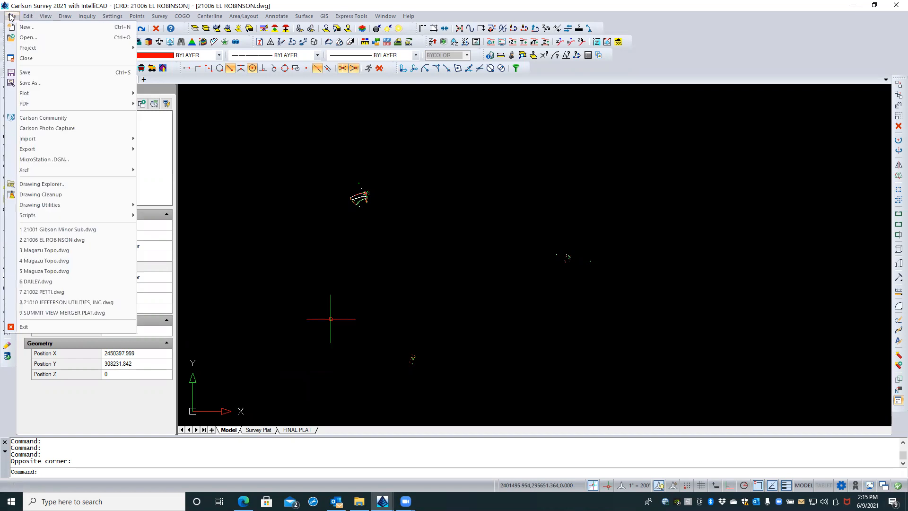
click(44, 84)
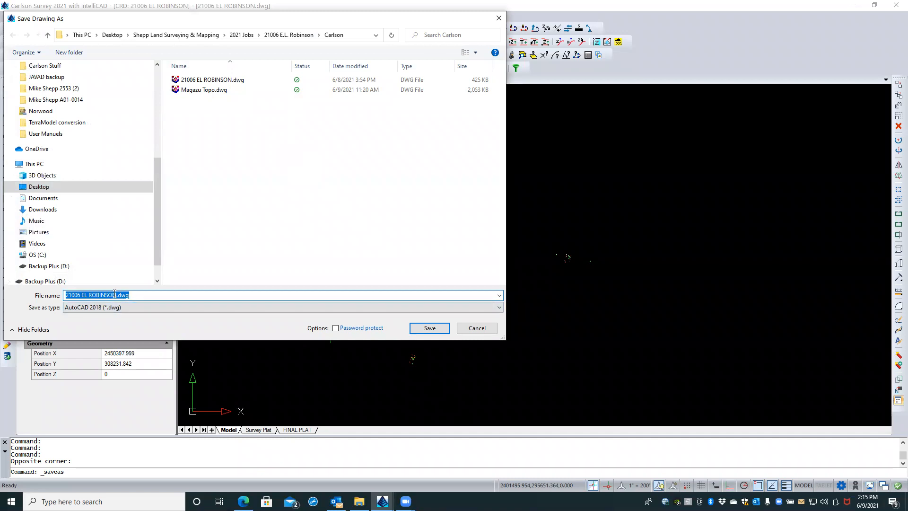
click(114, 294)
text(-)
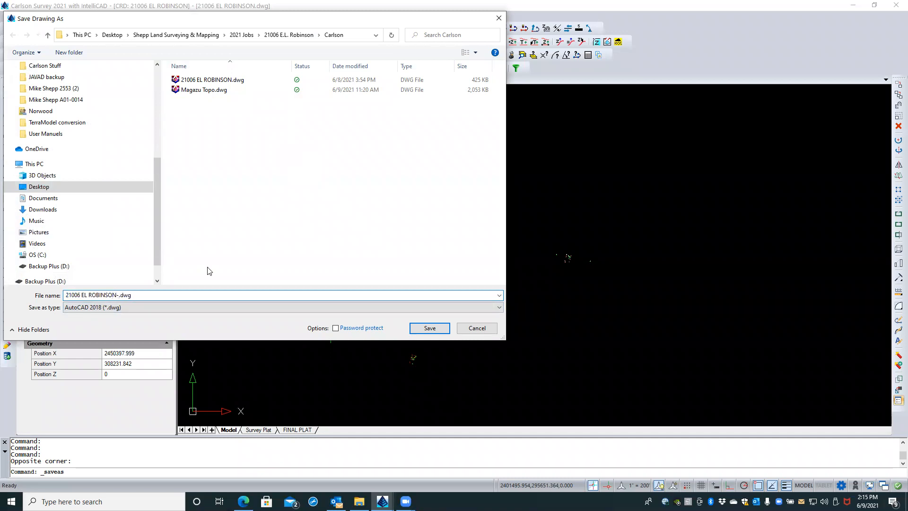
text(temp)
key(Return)
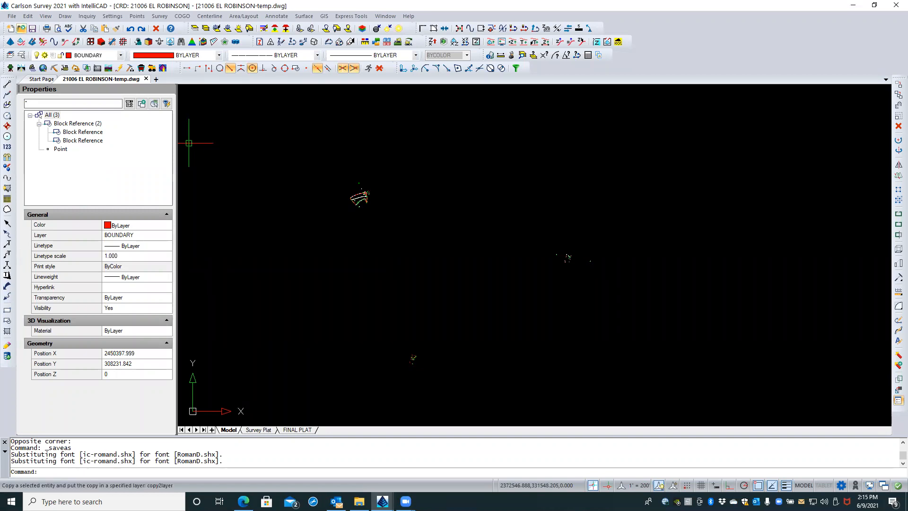
- Open the original 21006 EL ROBINSON.dwg from the recent files
click(21, 28)
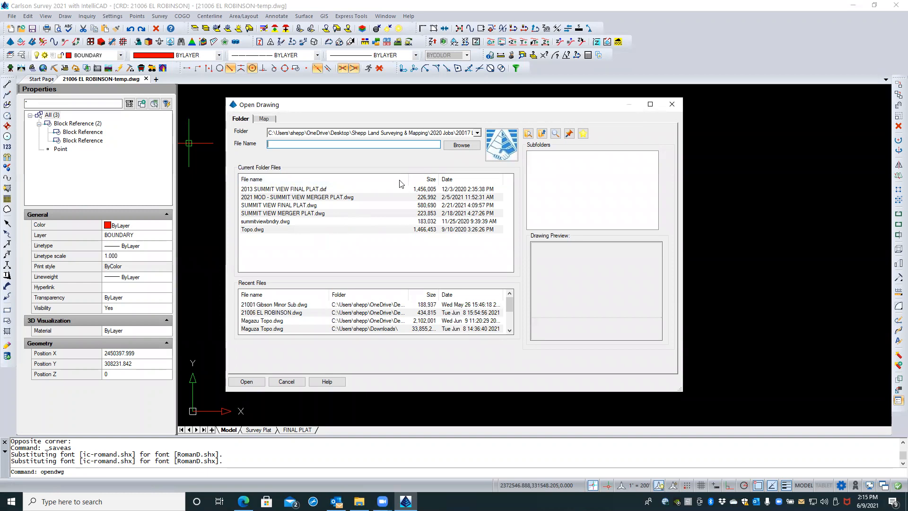
click(477, 133)
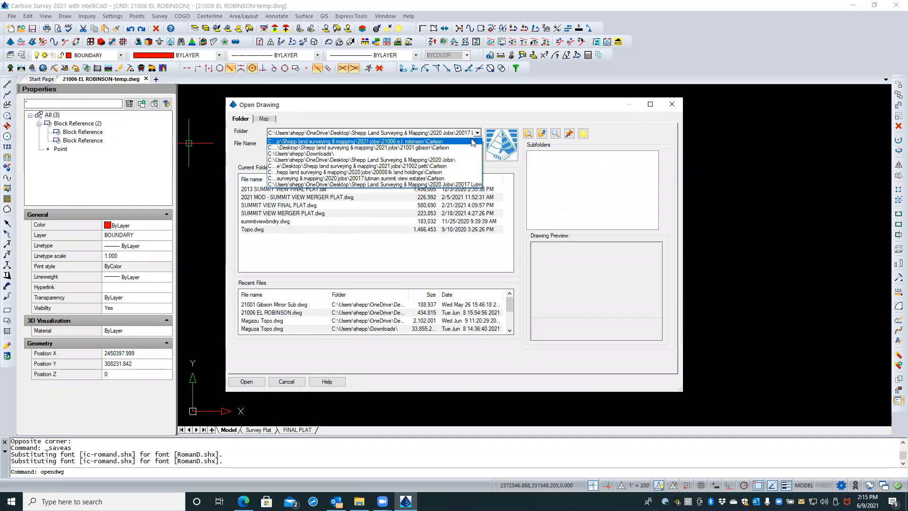
click(514, 175)
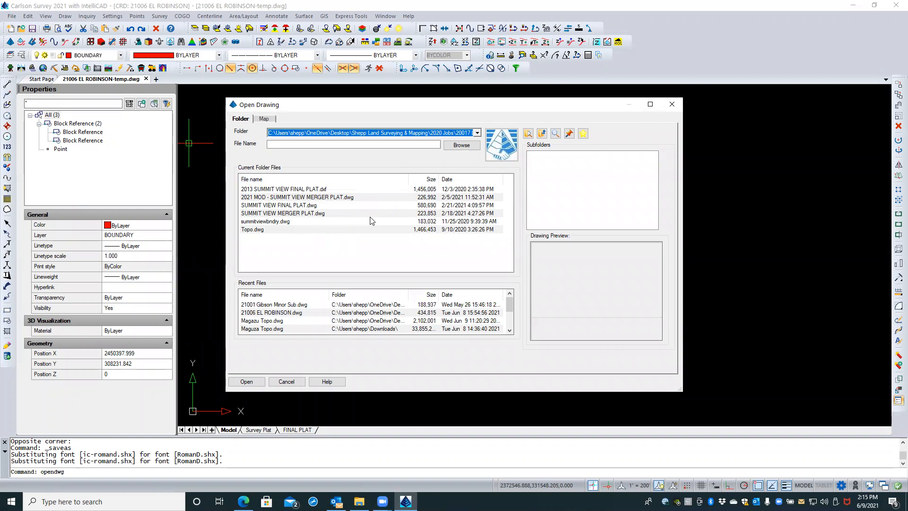
click(292, 314)
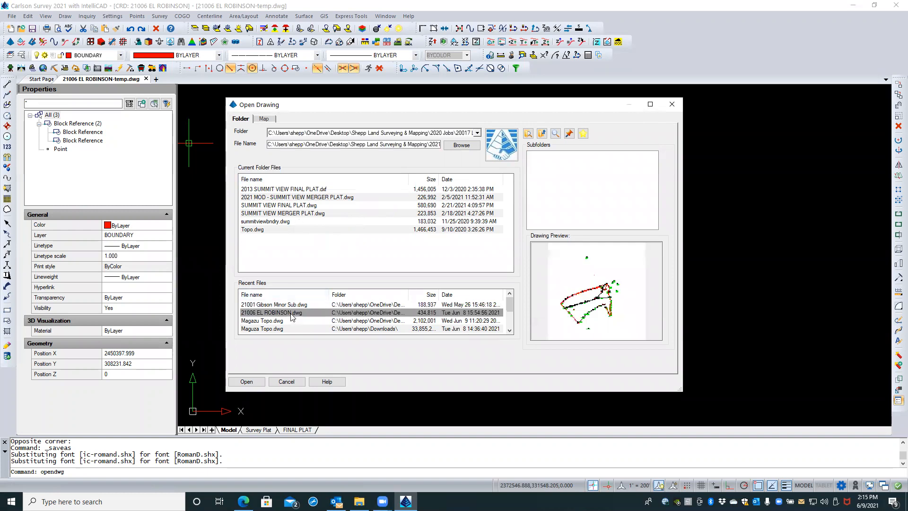
click(253, 381)
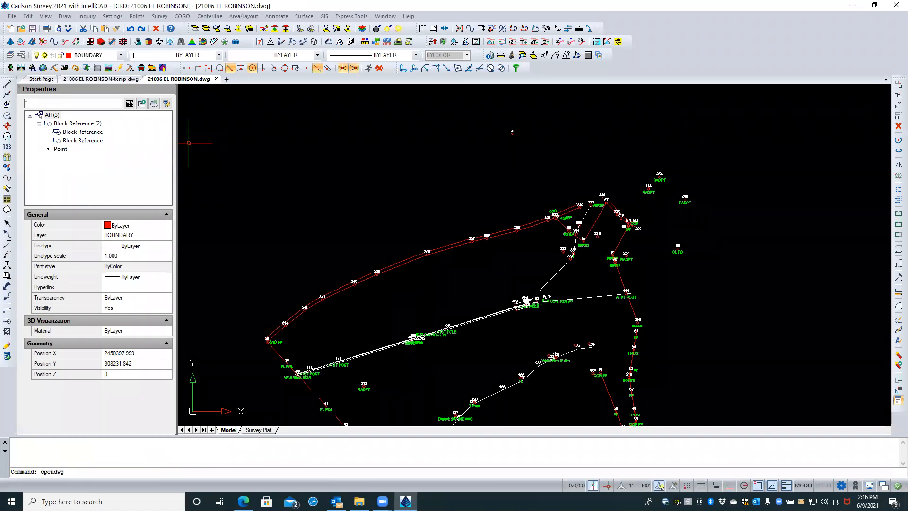
- Examine the original drawing's full extents and its outlying southern point cluster, and close it without saving changes
middle_click(366, 165)
middle_click(366, 166)
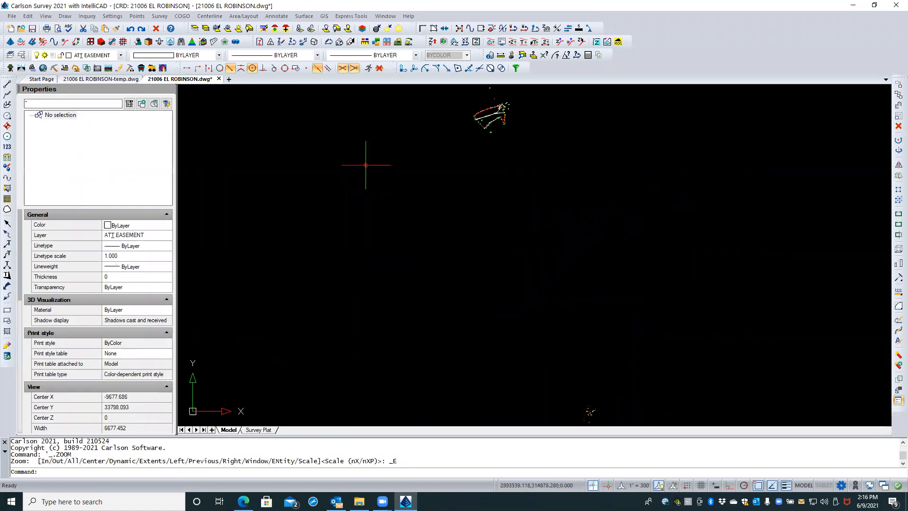
scroll(368, 248, down, 1)
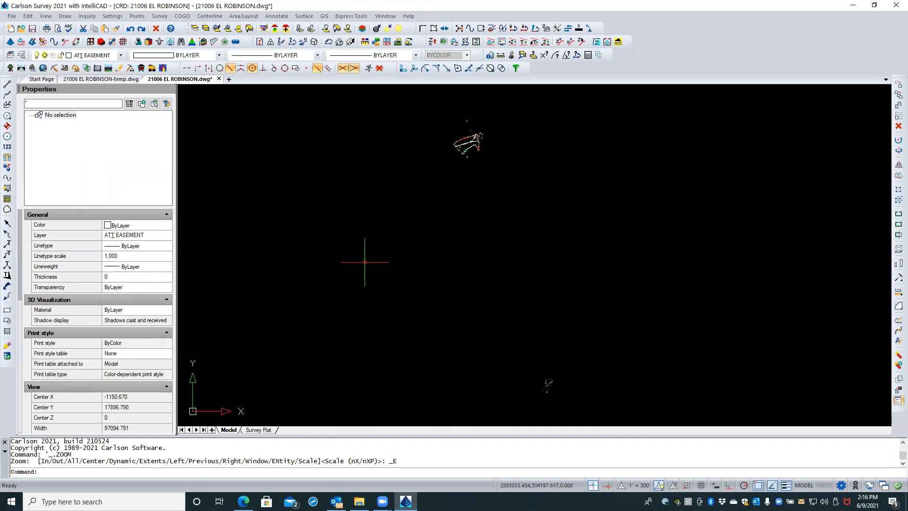
scroll(367, 260, down, 2)
scroll(496, 349, up, 5)
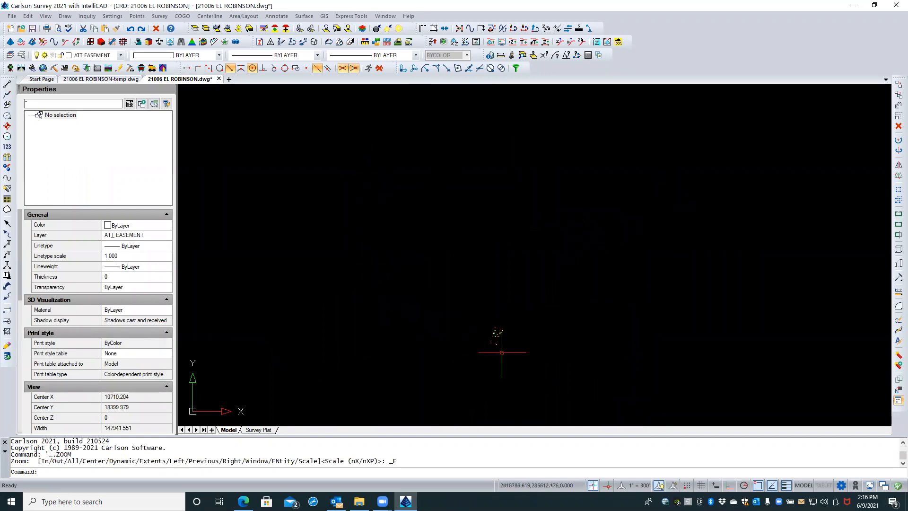
scroll(495, 311, up, 2)
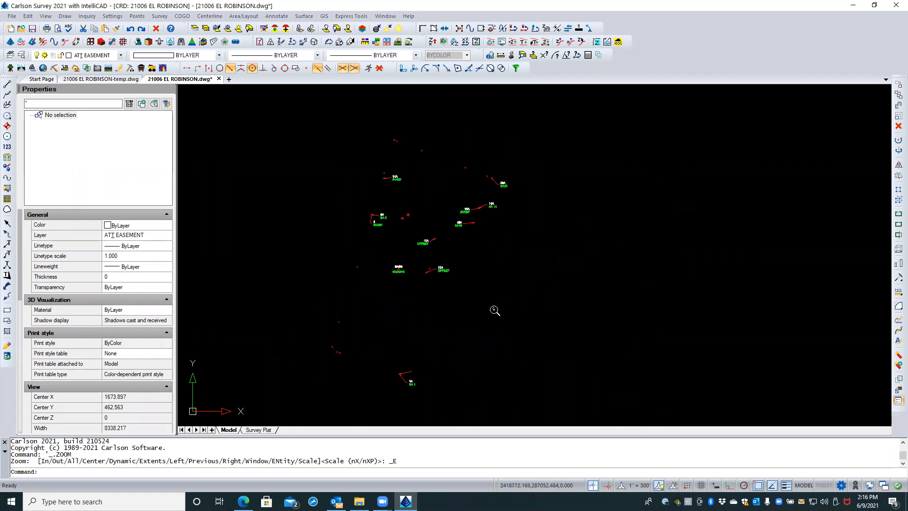
scroll(483, 344, down, 6)
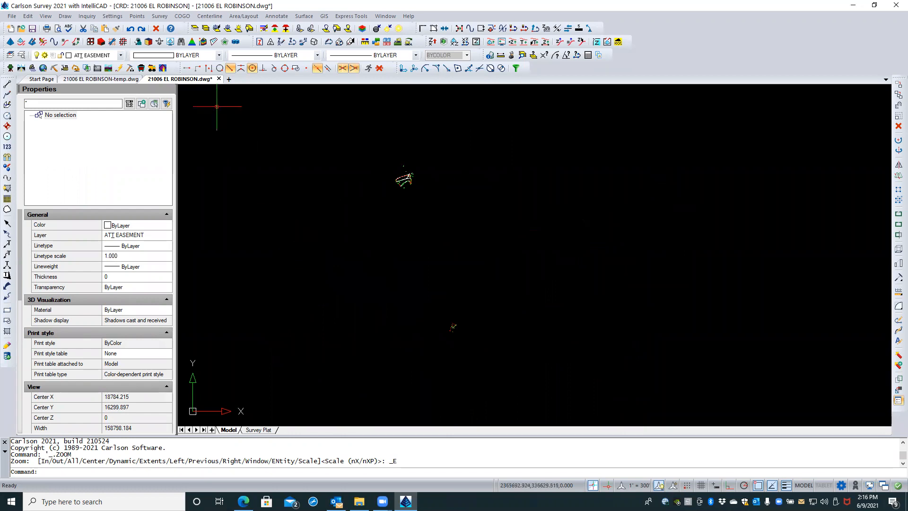
click(219, 79)
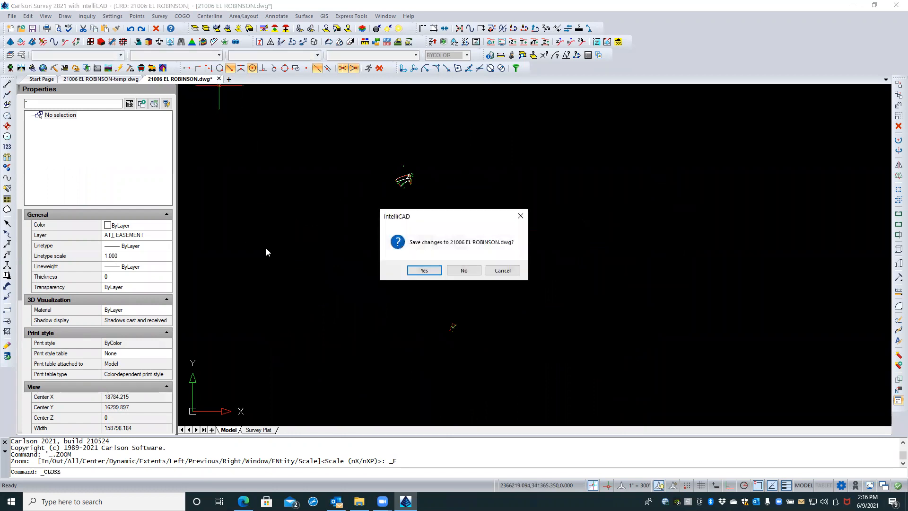
click(474, 268)
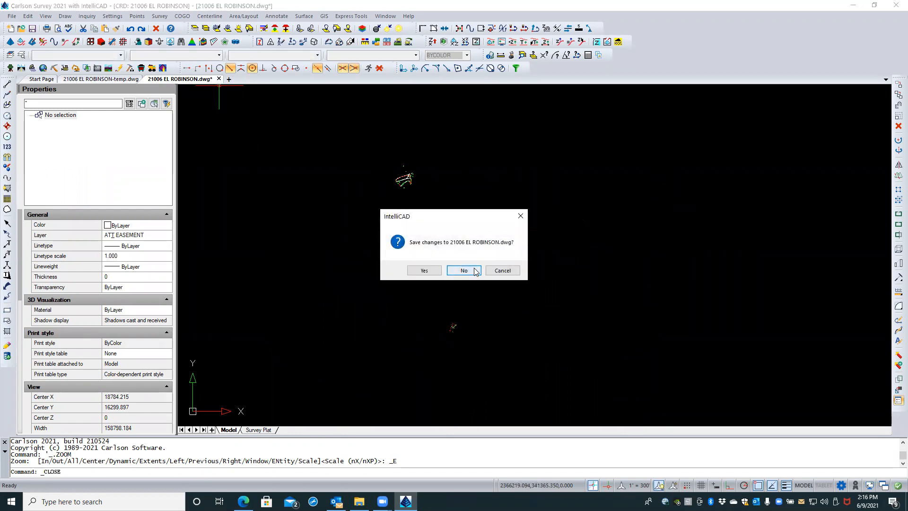
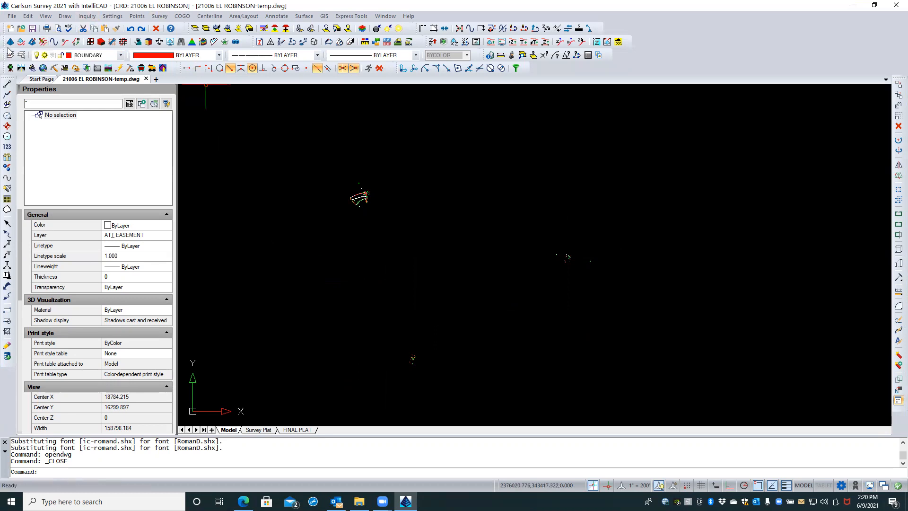
- Create a new DWG drawing from the SURVEY.dwt template
click(10, 30)
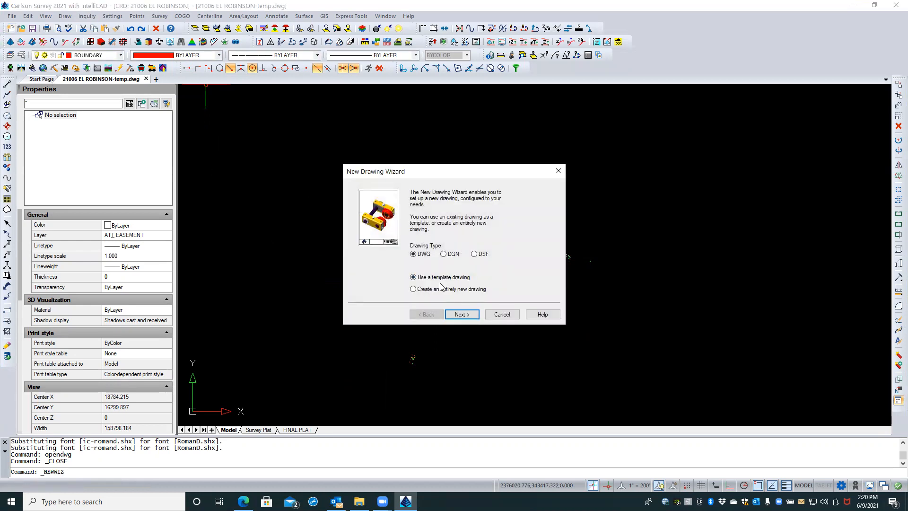
click(462, 315)
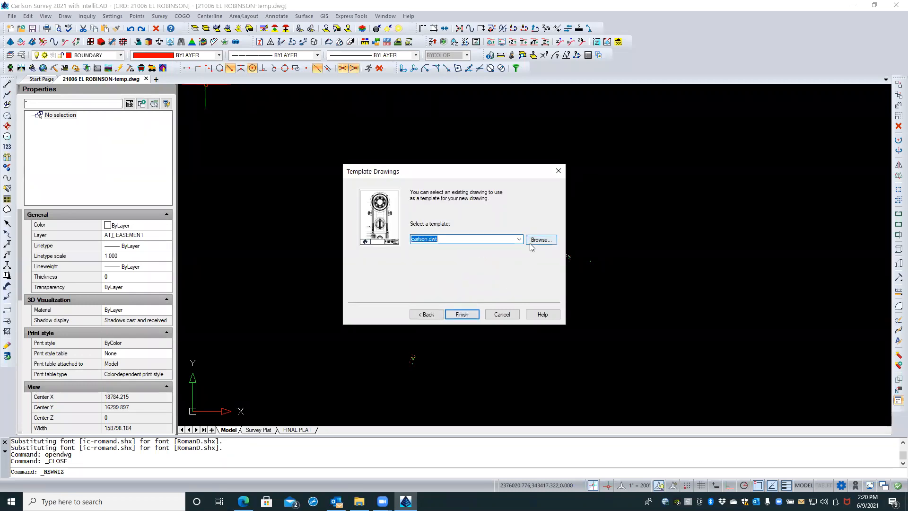
click(530, 242)
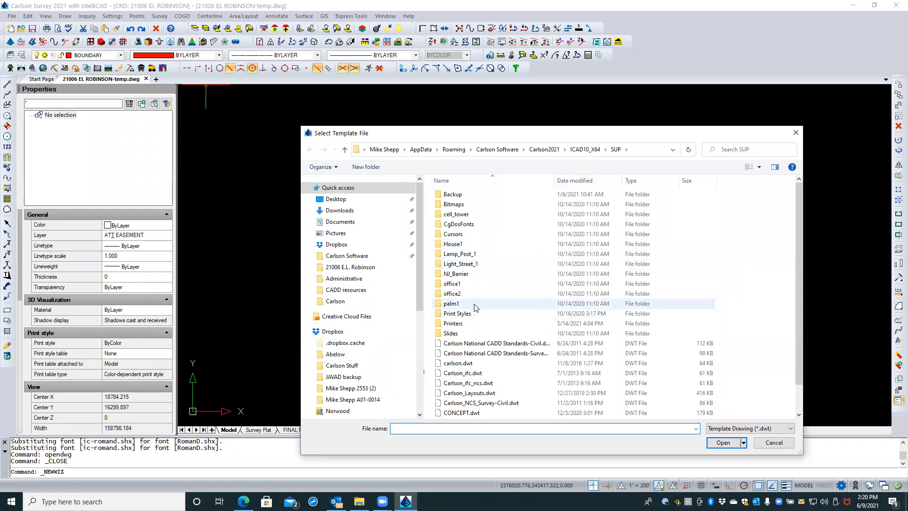
scroll(459, 295, down, 1)
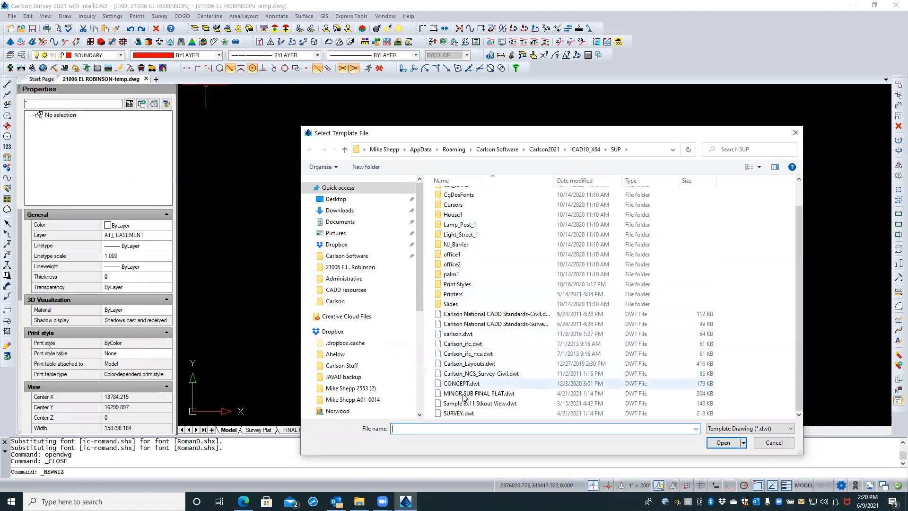
click(458, 414)
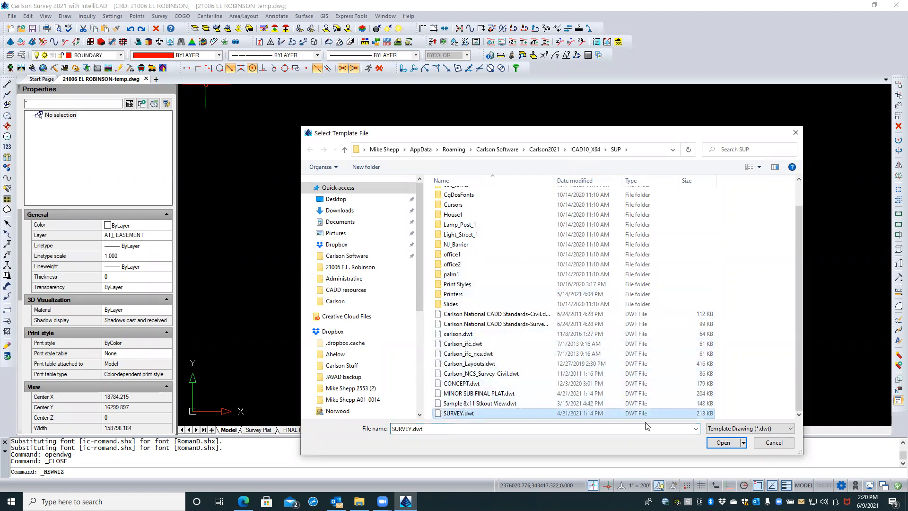
click(723, 443)
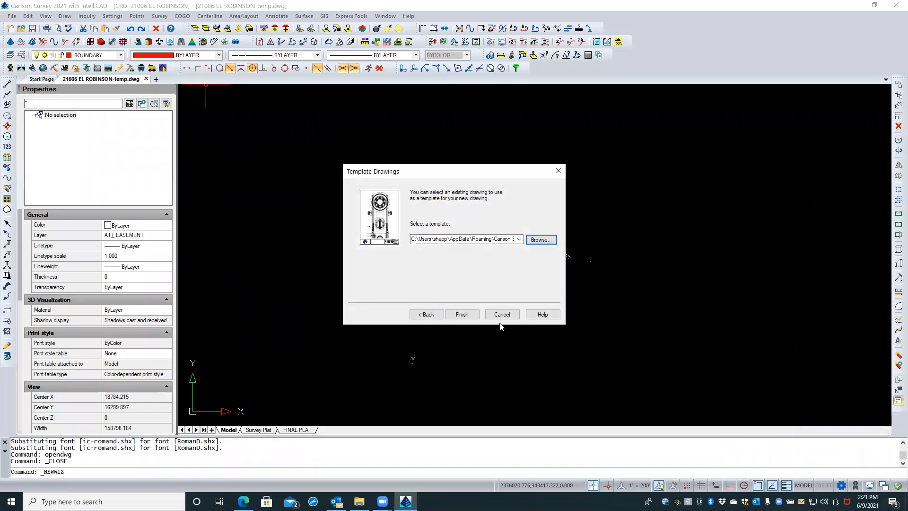
click(456, 314)
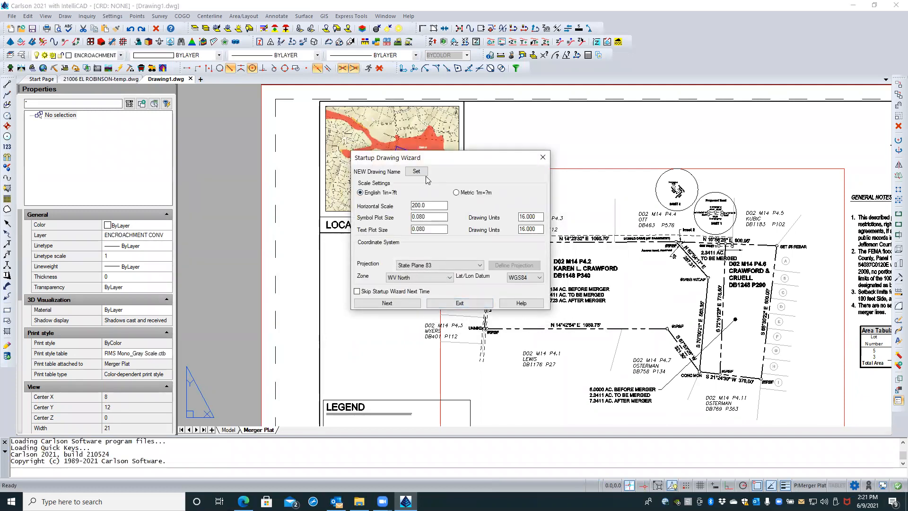
- Choose the Carlson folder of the 21006 E.L. Robinson job under 2021 Jobs as the new drawing's location
click(417, 172)
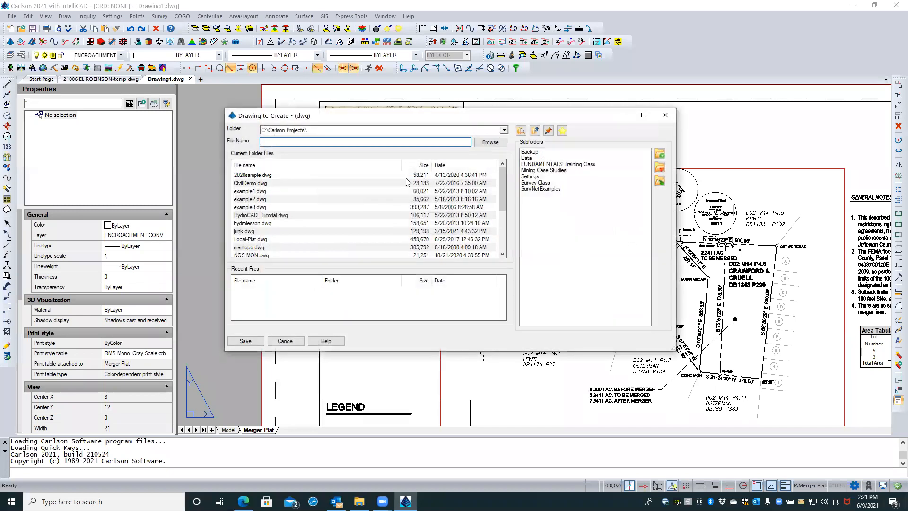
click(482, 147)
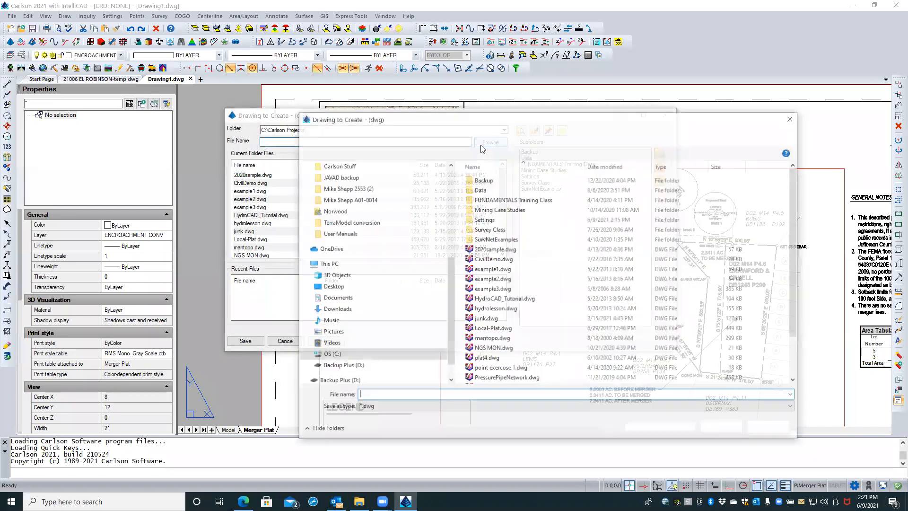
click(346, 288)
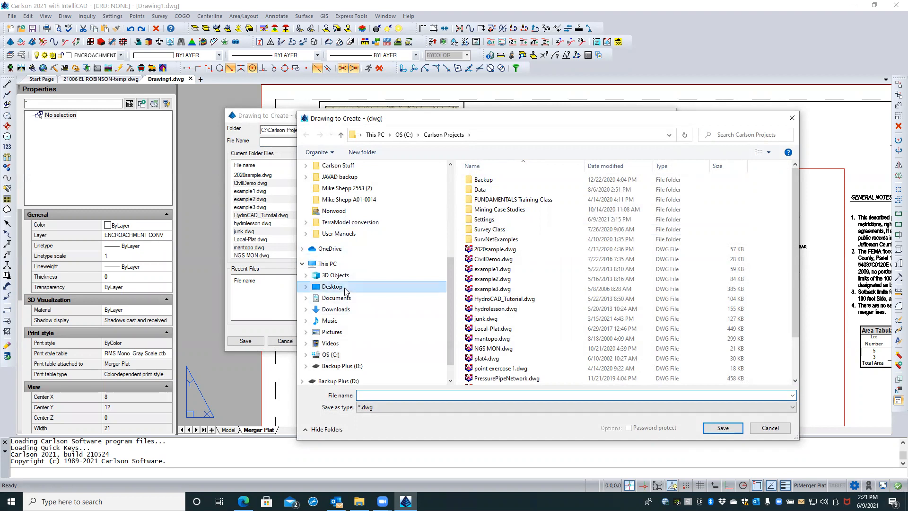
double_click(507, 210)
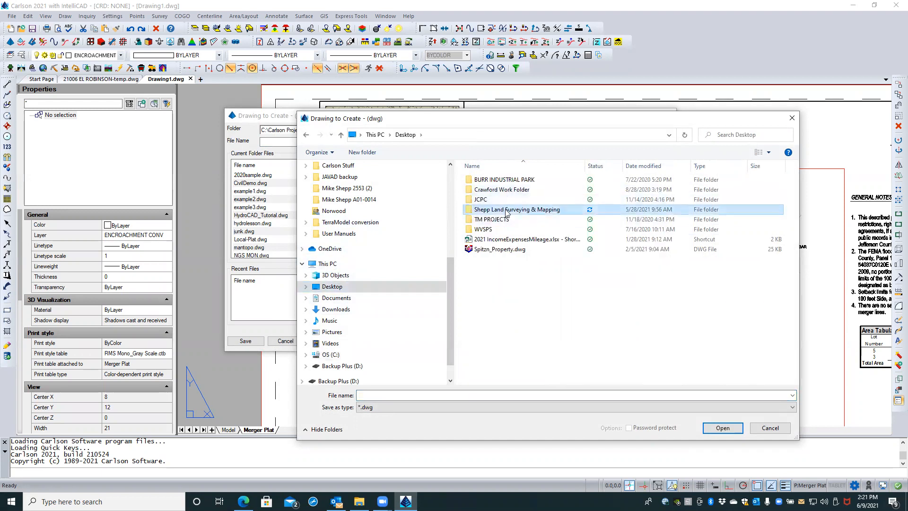
click(495, 189)
double_click(495, 189)
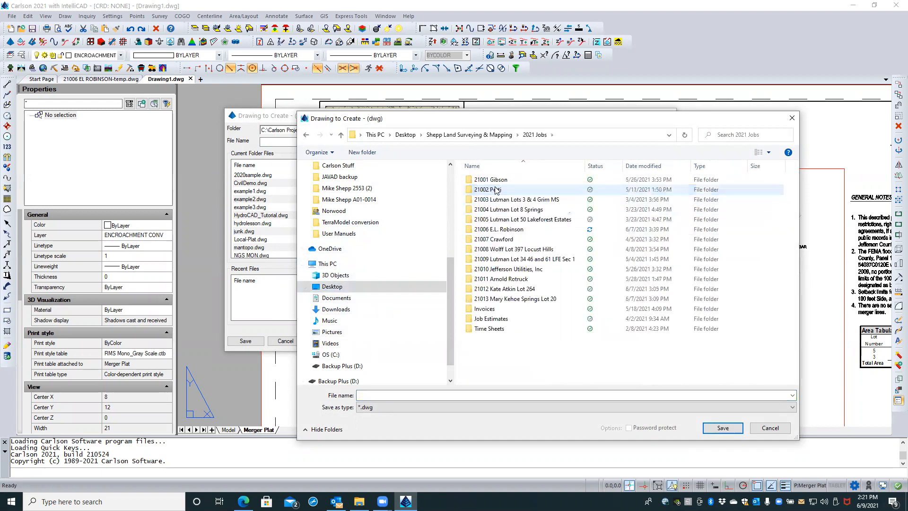
double_click(496, 230)
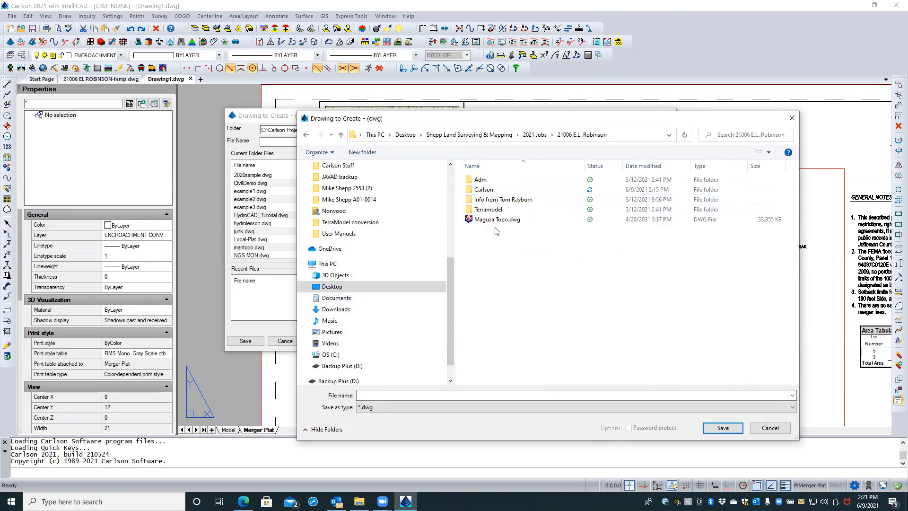
click(418, 397)
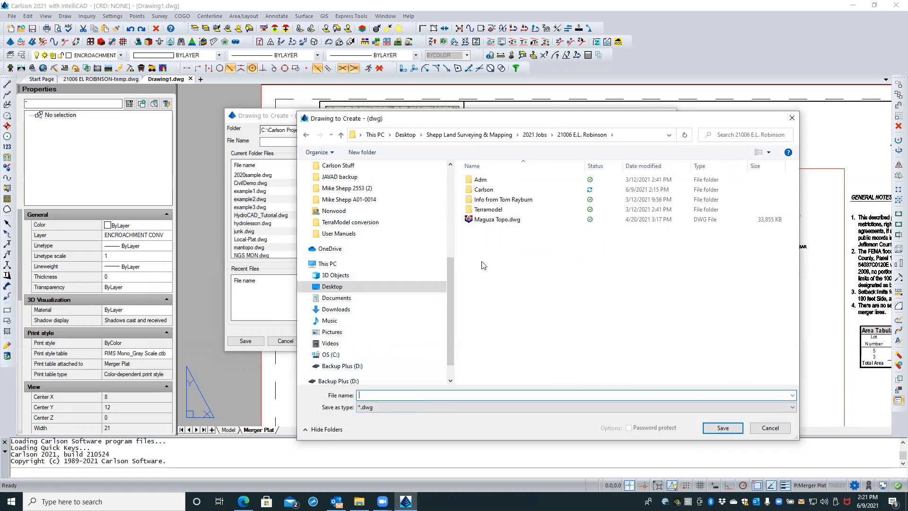
double_click(479, 193)
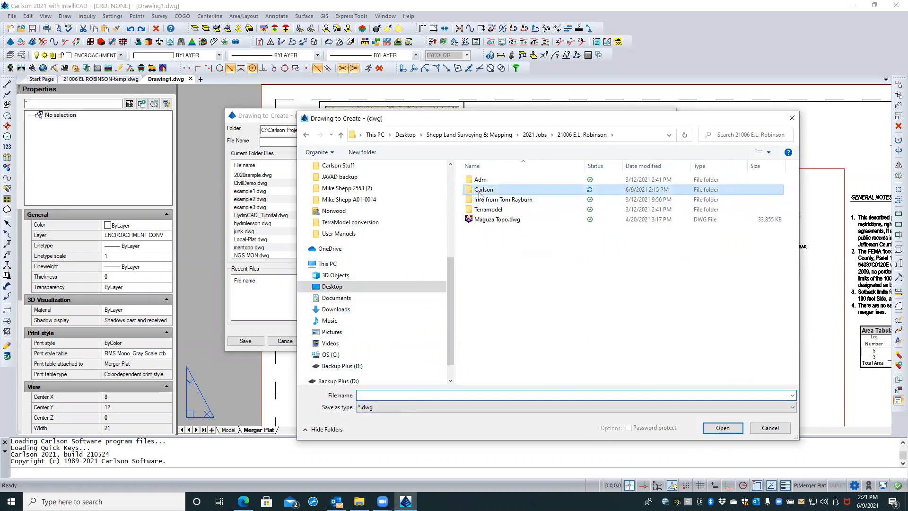
- Name the new drawing TRASH and complete the startup wizard with a new coordinate file and no imported points
click(405, 396)
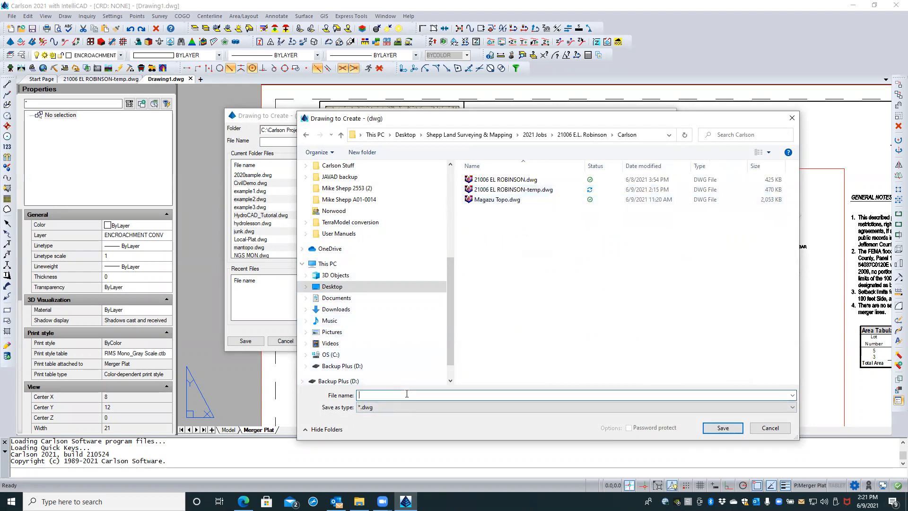
text(T)
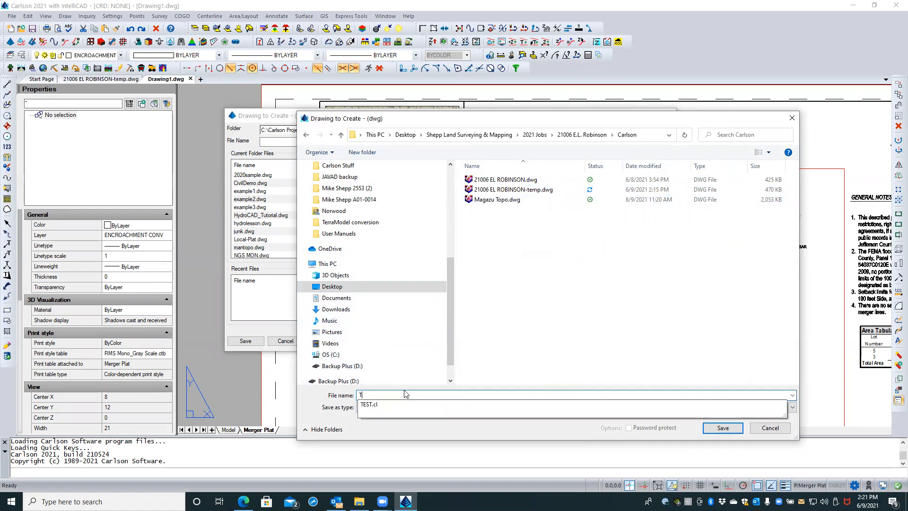
text(RASH)
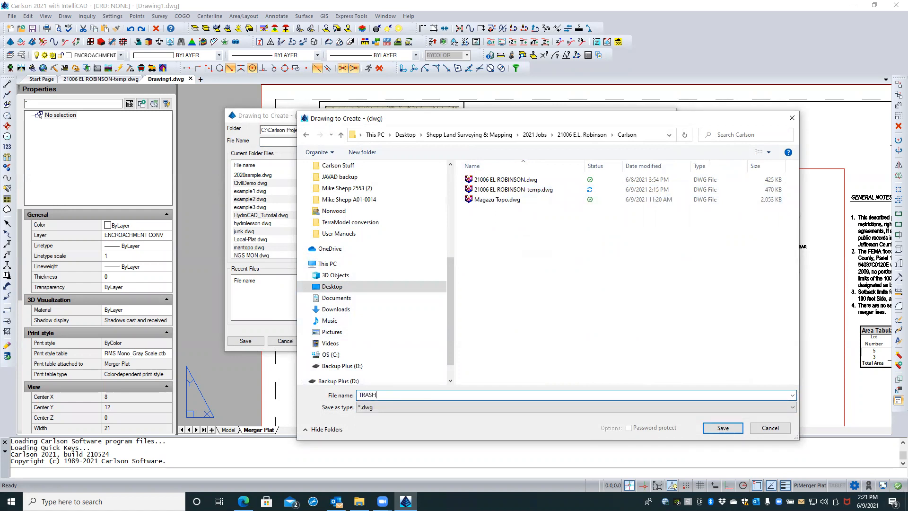
click(724, 428)
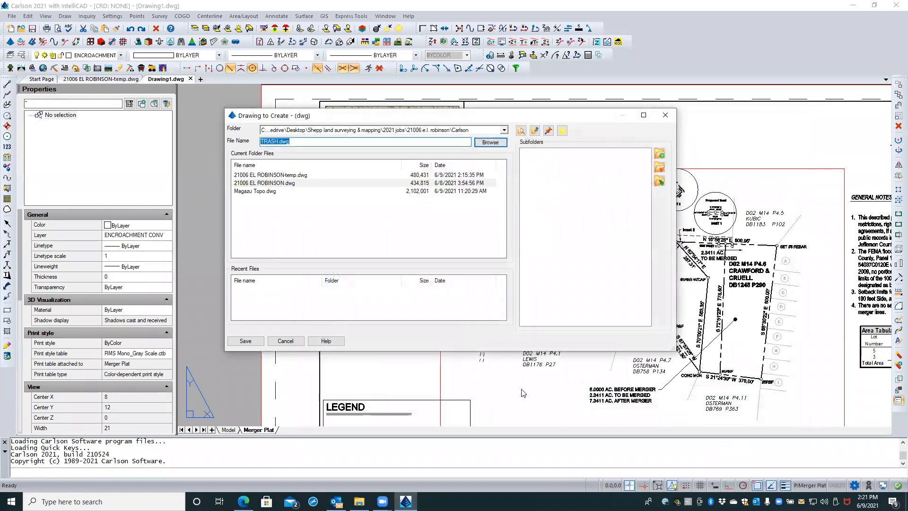
click(239, 341)
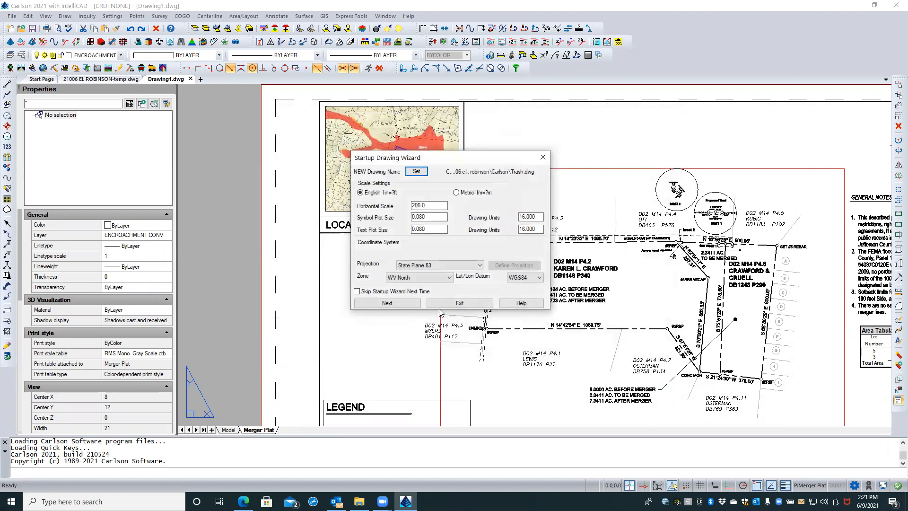
click(386, 303)
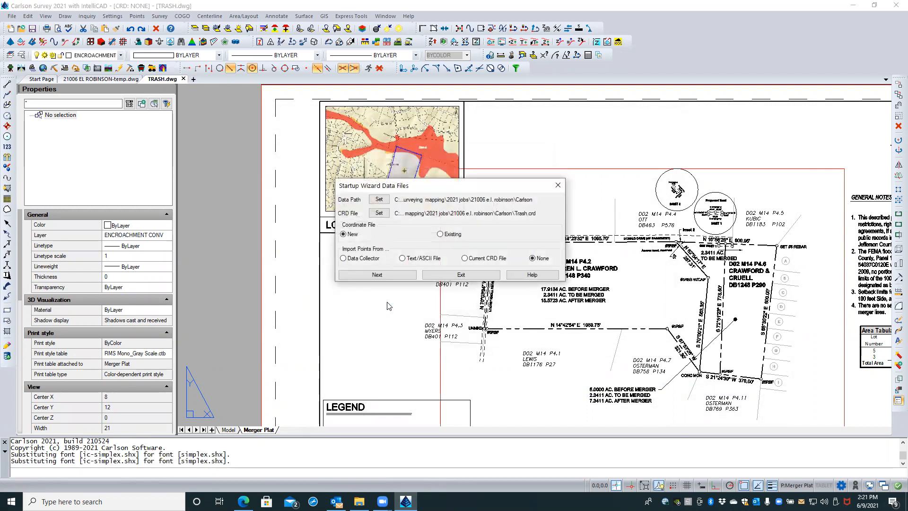
click(389, 275)
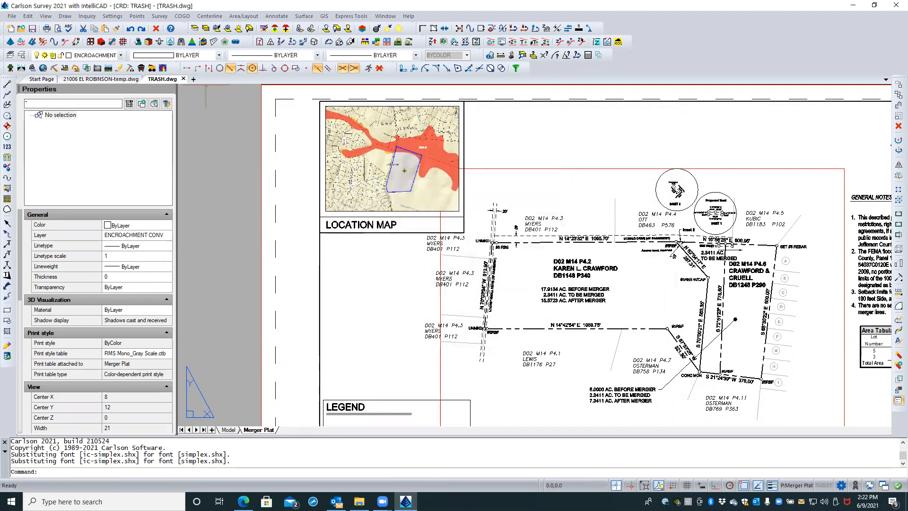
- Erase the template's whole plat linework, labels and legend from model space
click(228, 430)
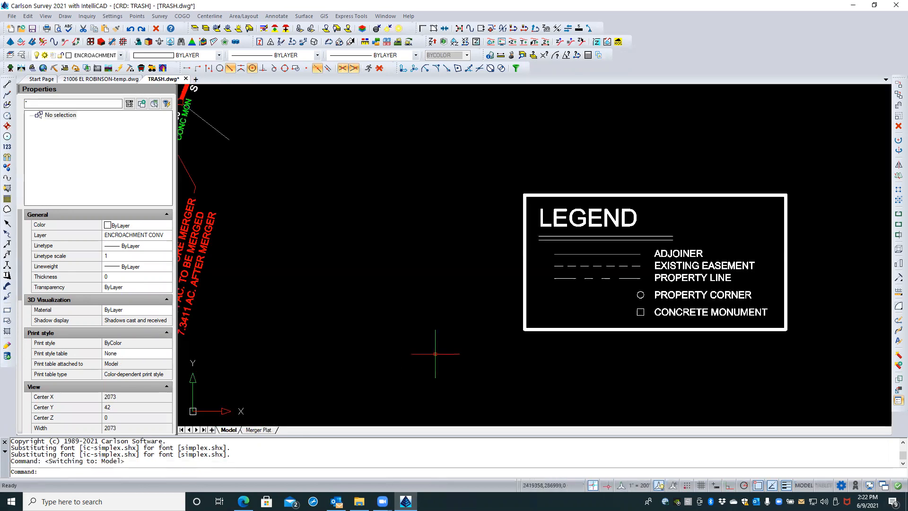
text(ZA)
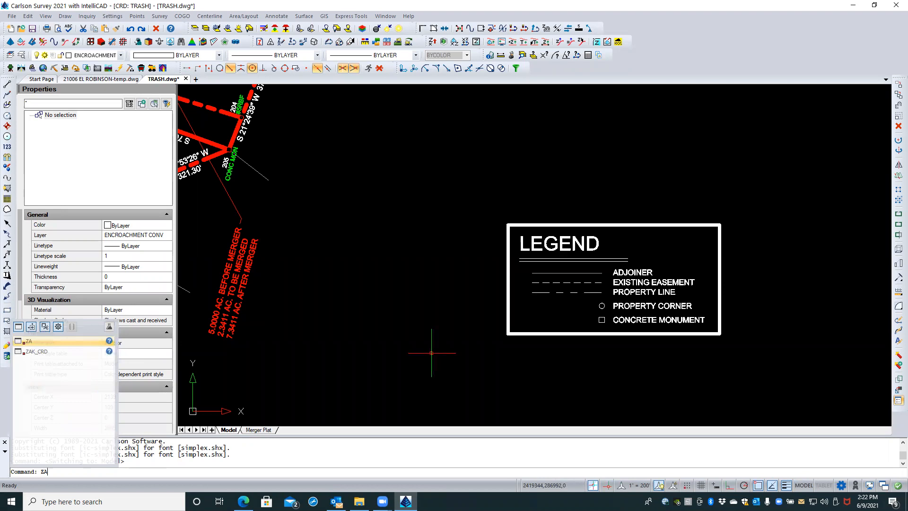
key(Return)
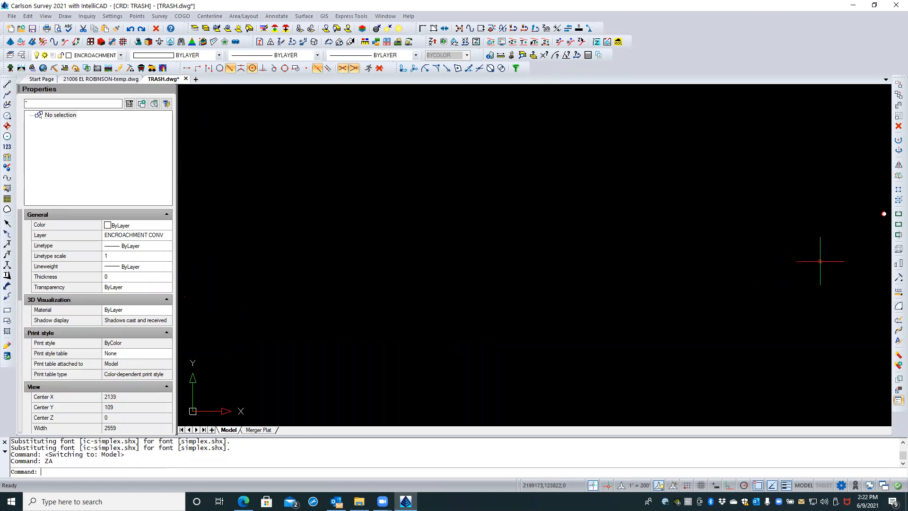
middle_drag(798, 262, 633, 287)
scroll(746, 270, up, 5)
middle_drag(697, 231, 665, 318)
scroll(648, 306, up, 1)
scroll(648, 301, up, 5)
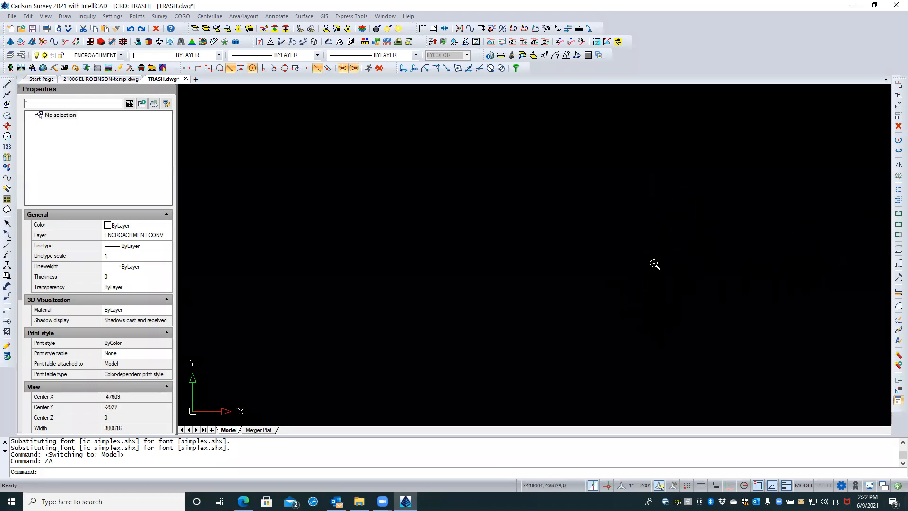
middle_drag(659, 232, 639, 385)
scroll(635, 215, up, 5)
mouse_move(634, 213)
middle_down()
mouse_move(618, 306)
mouse_move(602, 304)
middle_up()
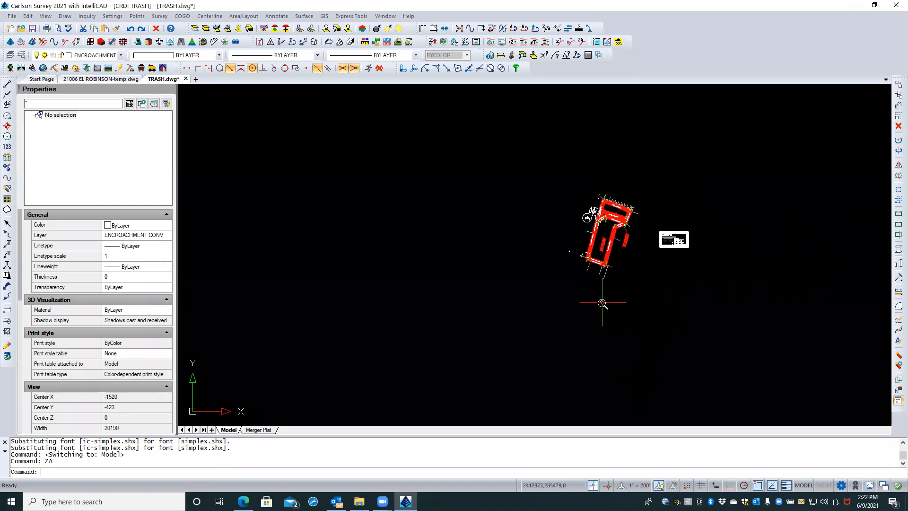
scroll(602, 304, up, 2)
click(496, 281)
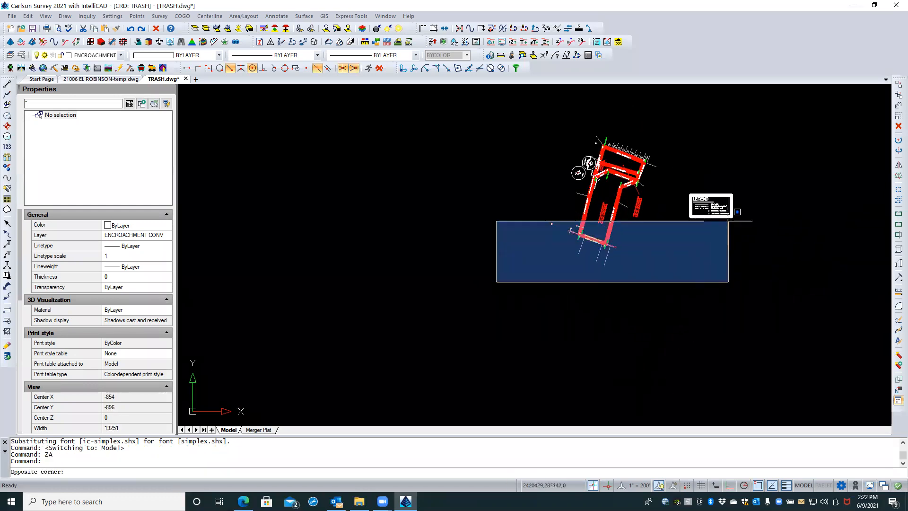
click(777, 127)
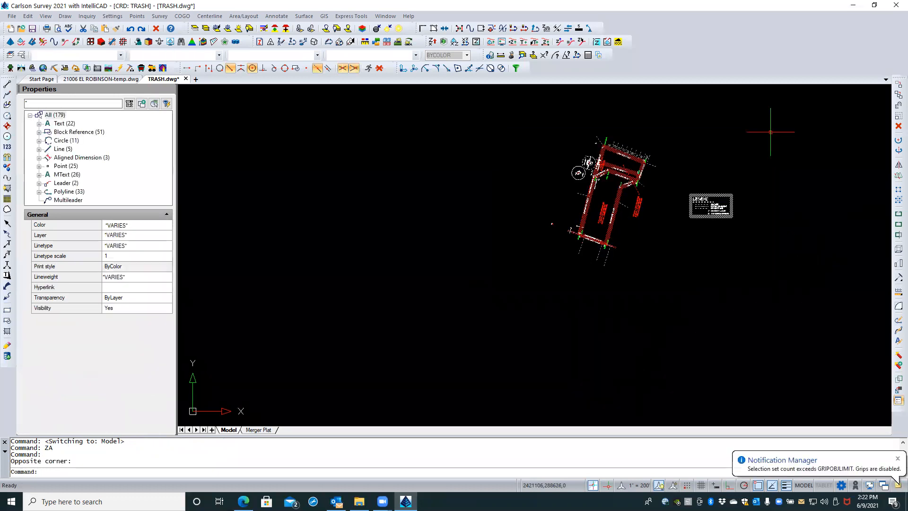
key(Delete)
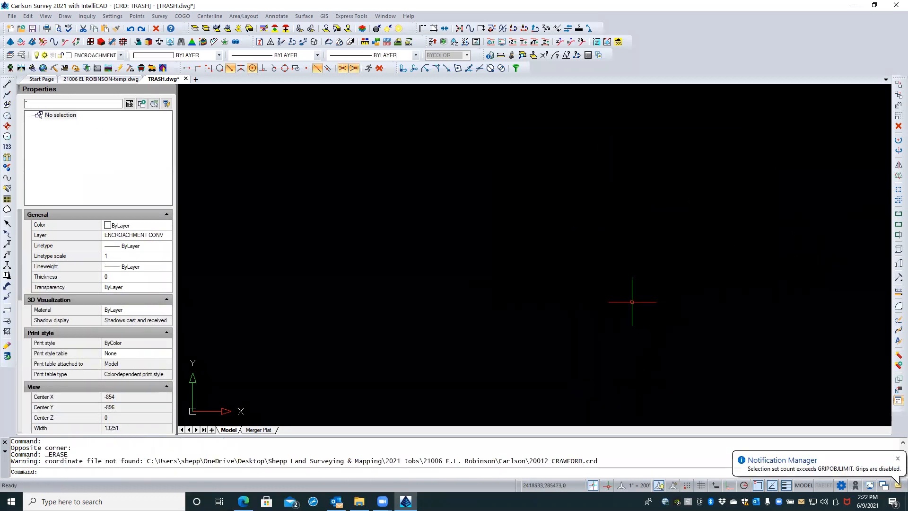
- Locate the leftover point at the 0,0,0 origin in model space and erase it
text(ZA)
key(Return)
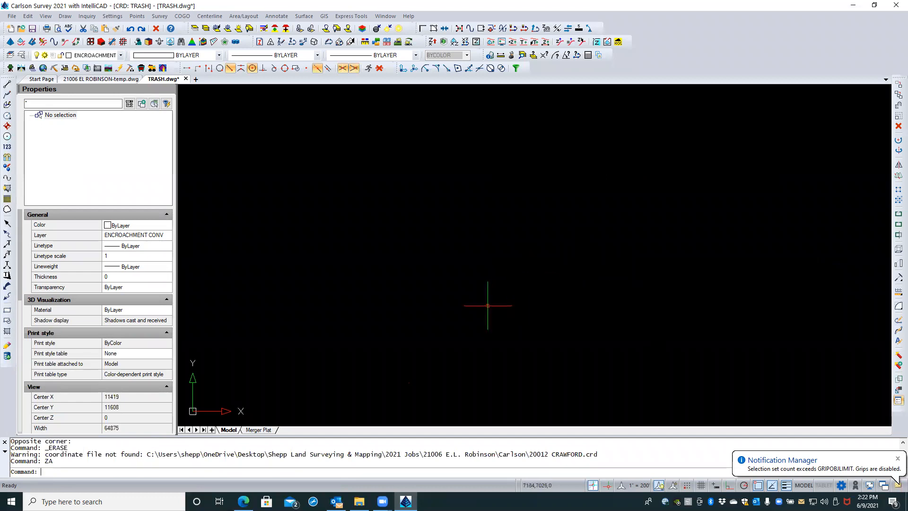
text(ZE)
key(Return)
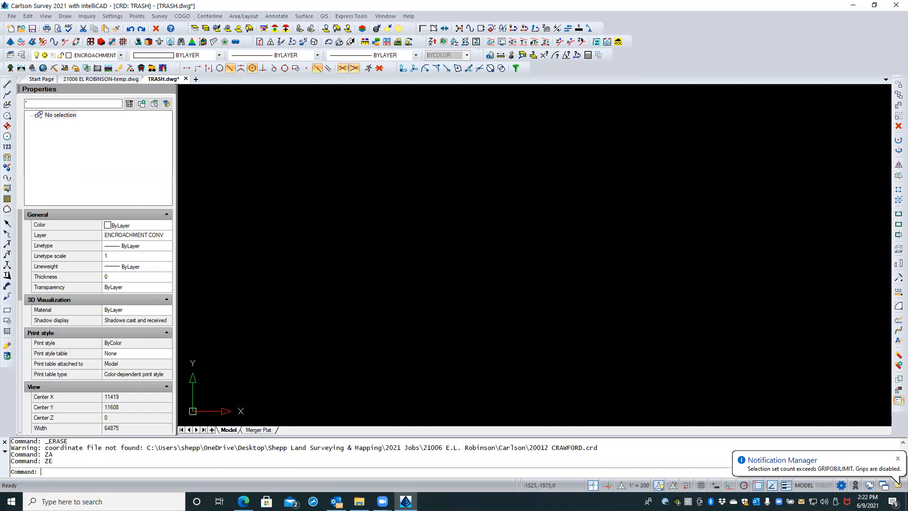
scroll(516, 215, up, 5)
scroll(517, 215, up, 2)
scroll(540, 391, up, 4)
click(380, 285)
click(442, 224)
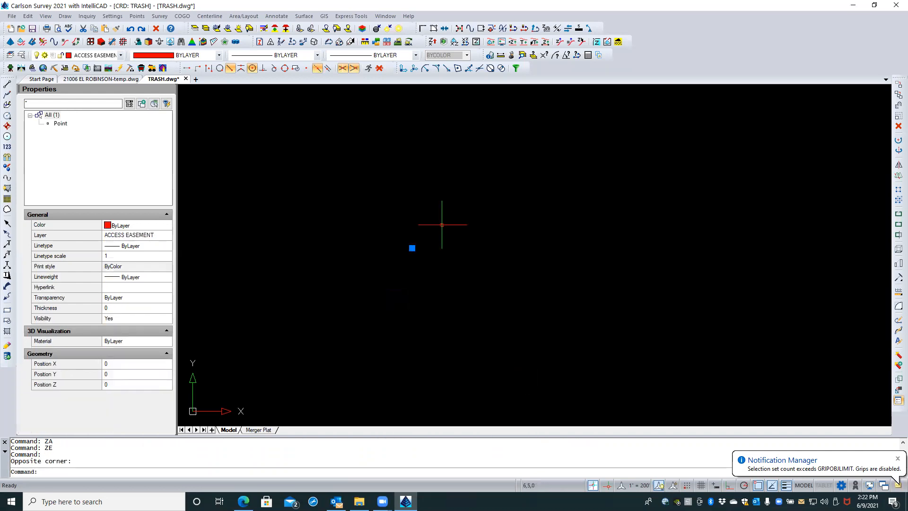
key(Delete)
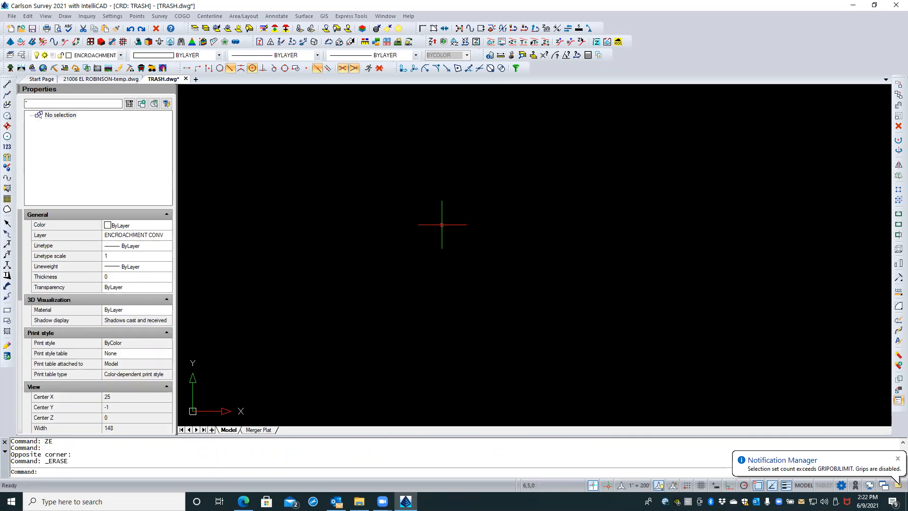
scroll(412, 247, down, 2)
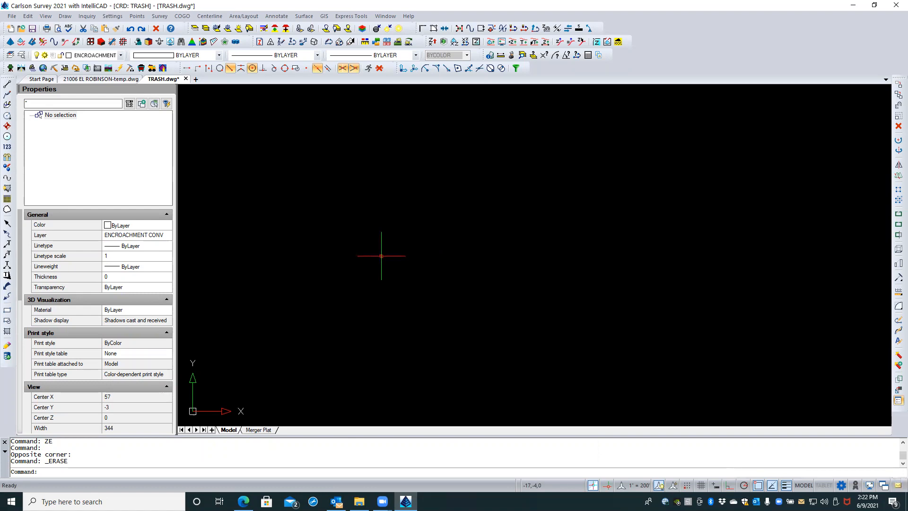
- Select all entities in the TRASH drawing's model space to check for leftovers, and look at the Merger Plat layout
text(SELECT)
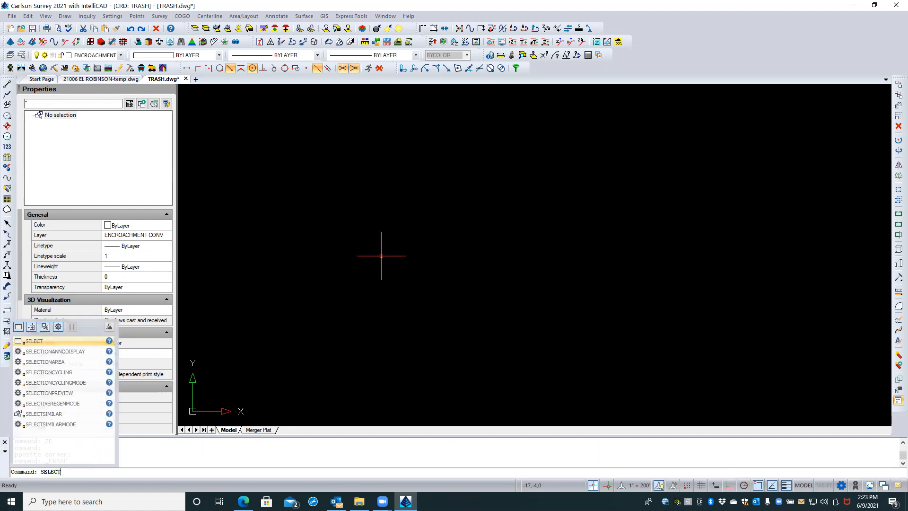
key(Return)
text(ALL)
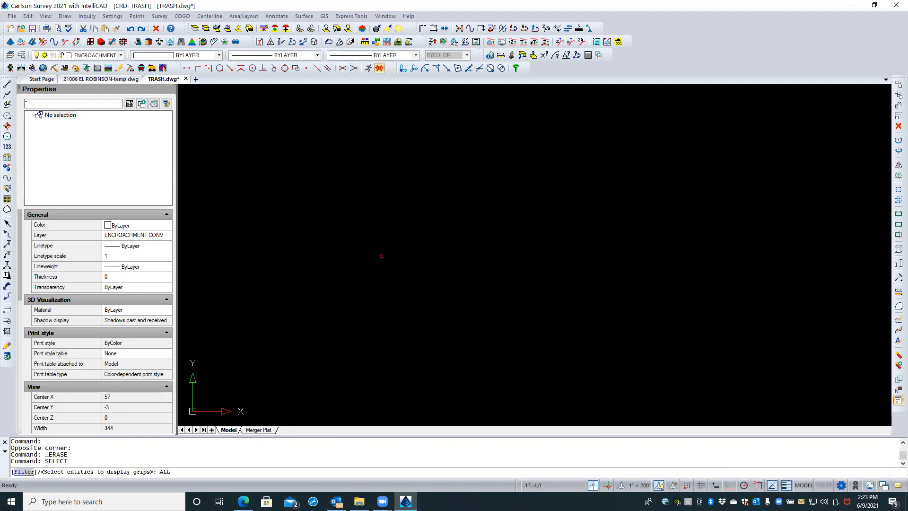
key(Return)
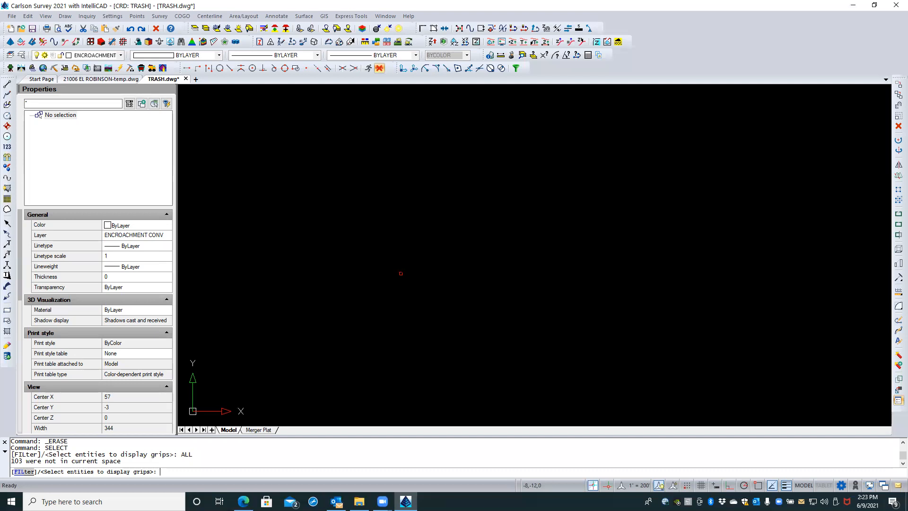
key(Return)
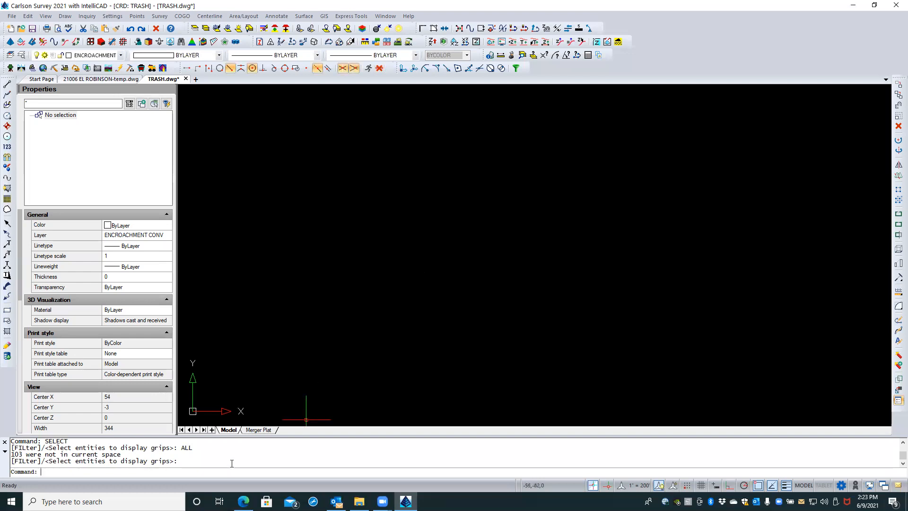
click(258, 430)
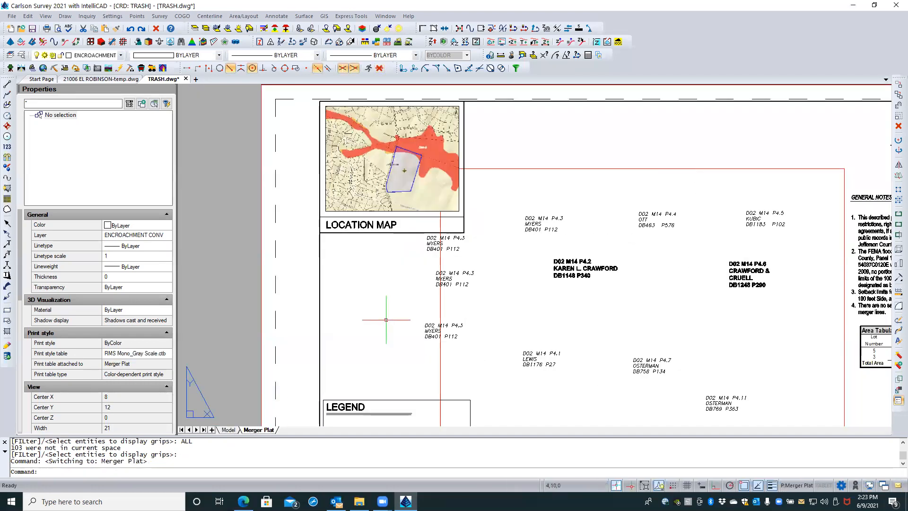
click(229, 430)
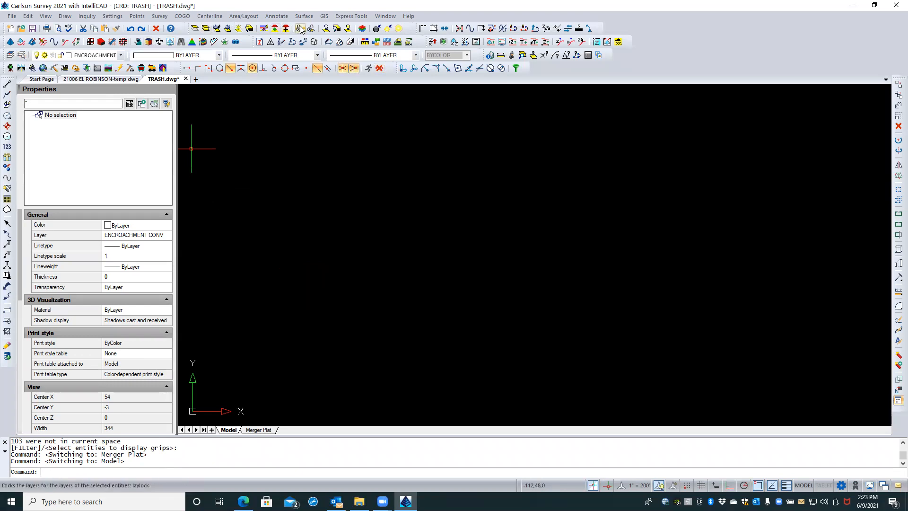
- Turn on and thaw all layers in the TRASH drawing, and erase every entity in model space
click(250, 29)
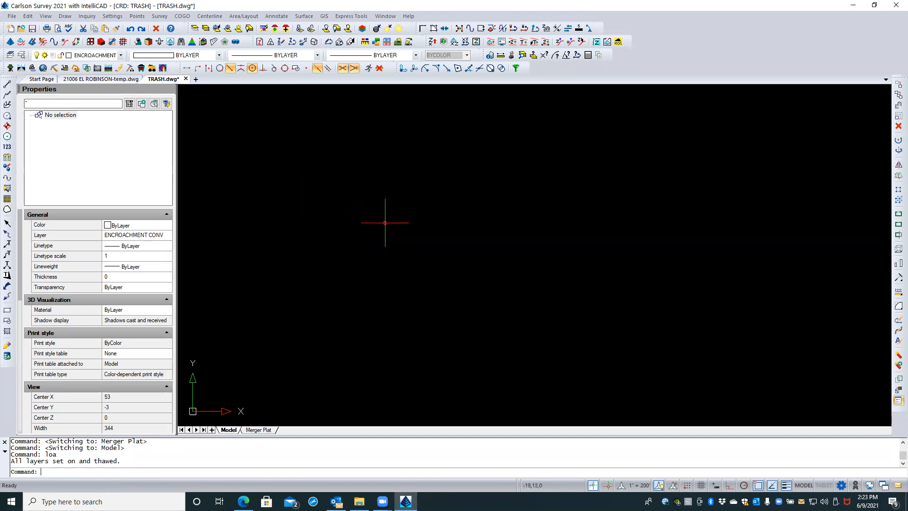
scroll(385, 222, down, 2)
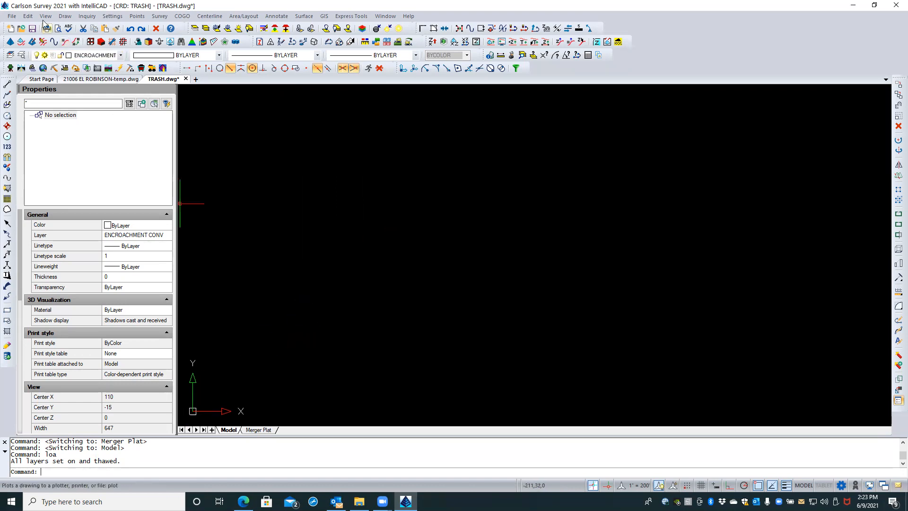
click(28, 16)
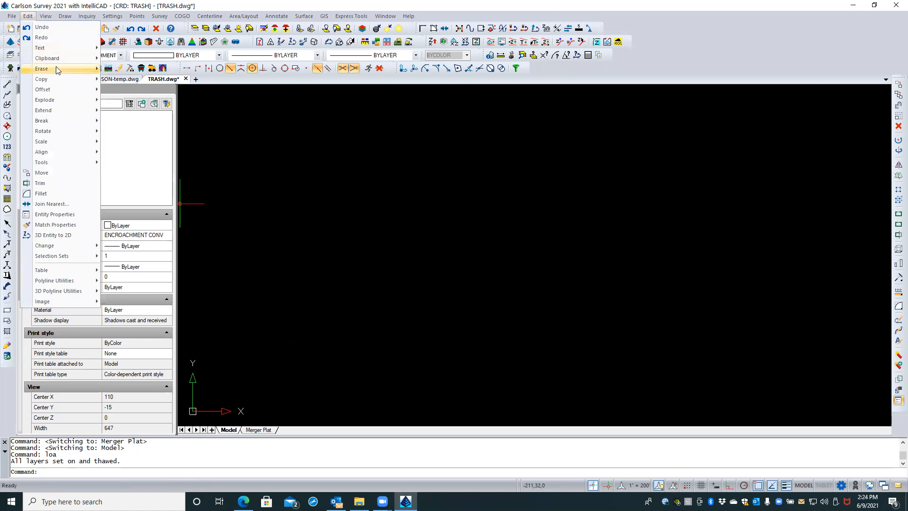
mouse_move(55, 68)
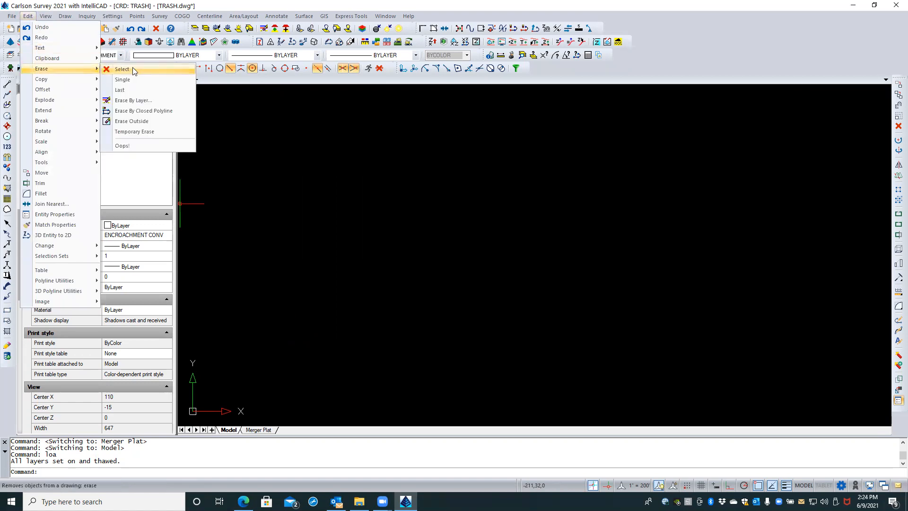
click(122, 69)
text(all)
key(Return)
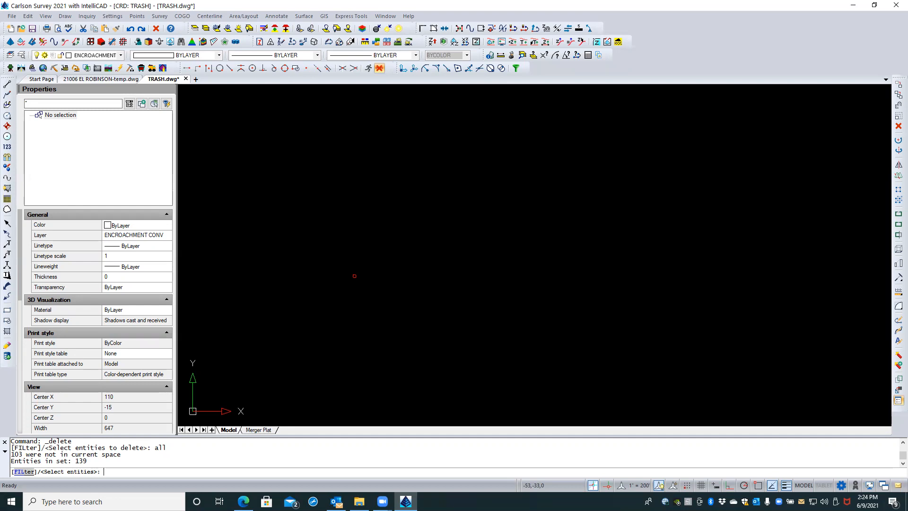
key(Return)
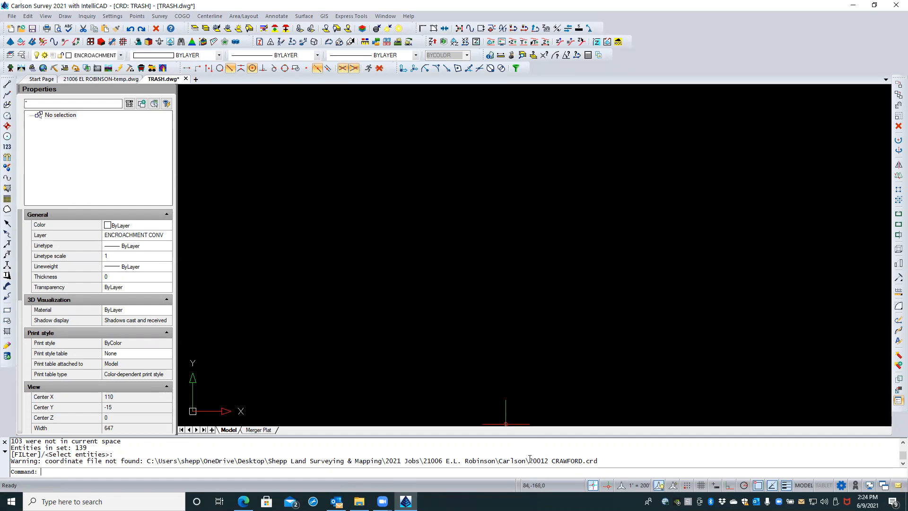
- Highlight the coordinate file name in the command history, and list all points in the TRASH coordinate file
drag(529, 460, 597, 461)
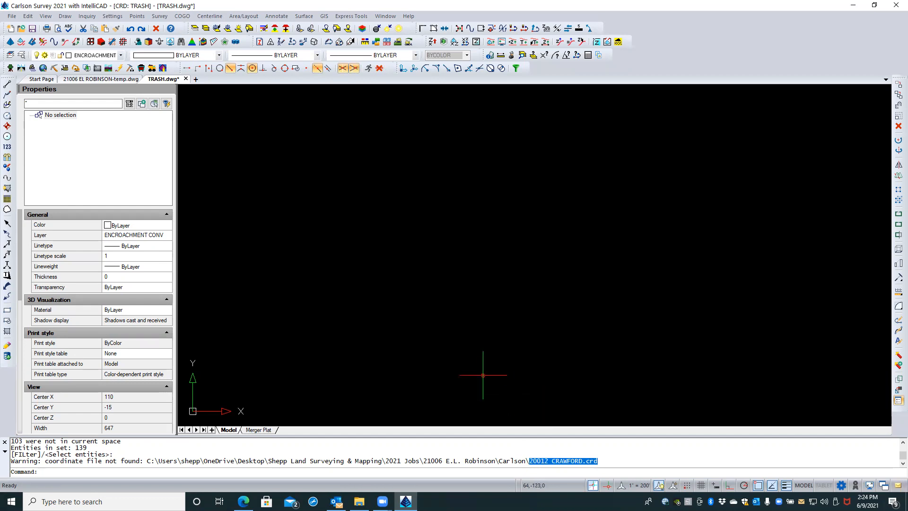
key(Escape)
click(447, 362)
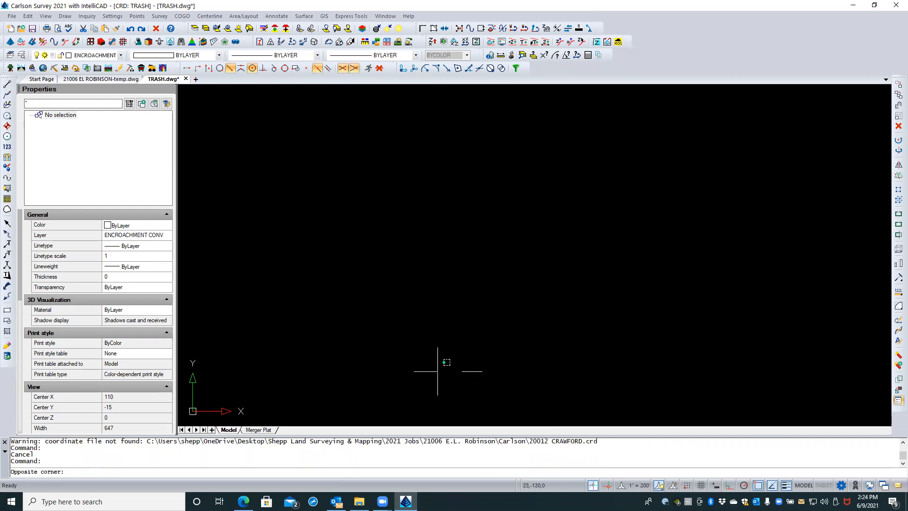
key(Escape)
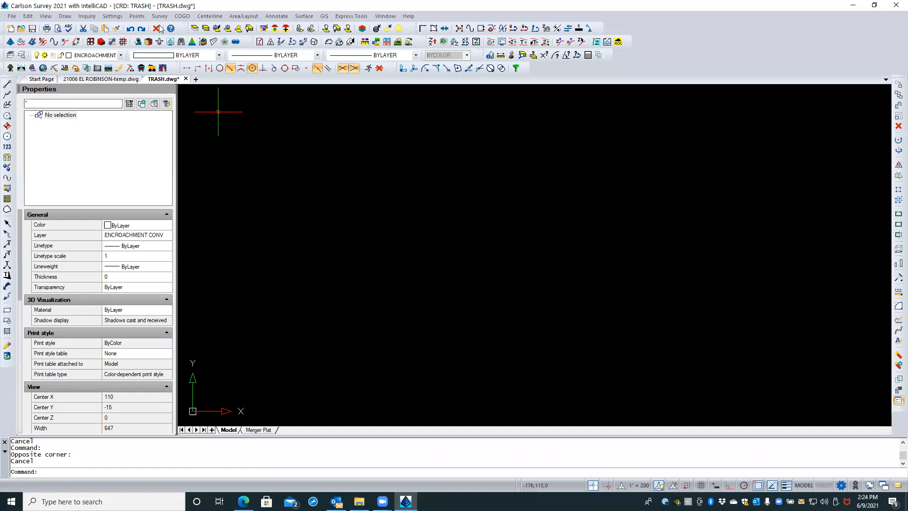
click(138, 16)
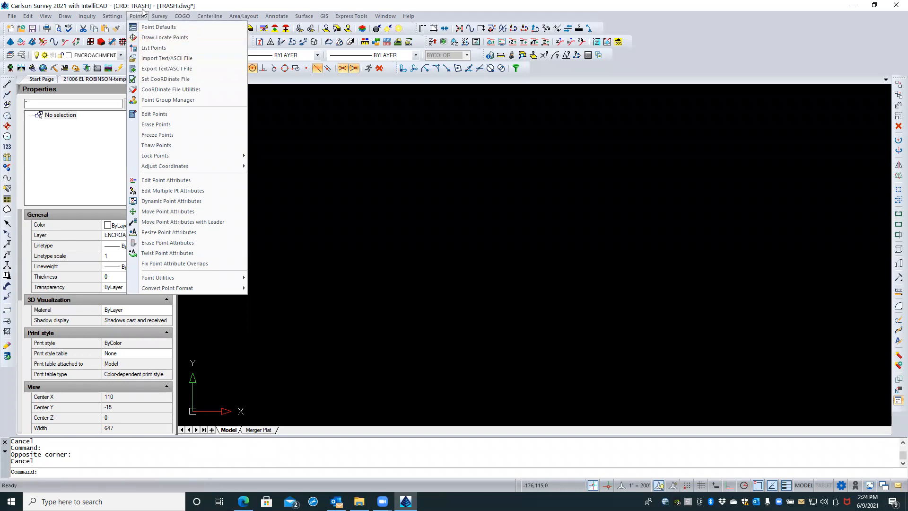
click(160, 49)
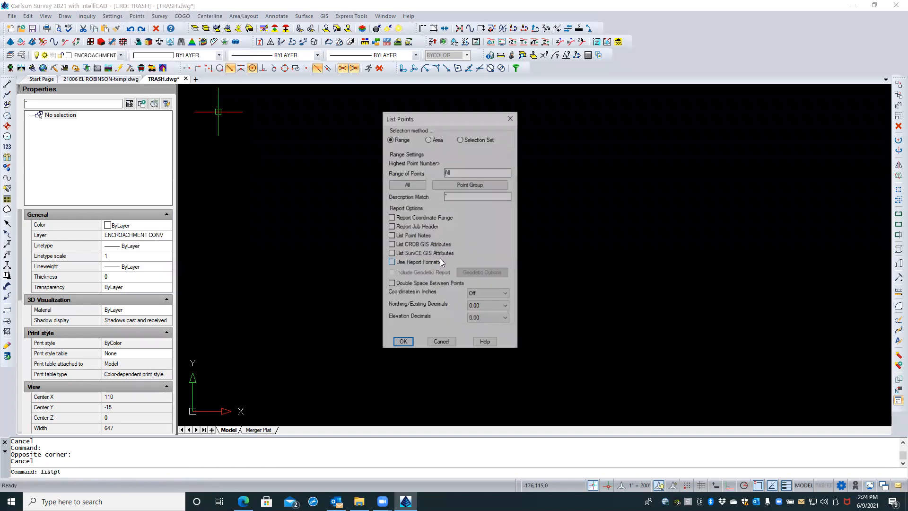
click(403, 341)
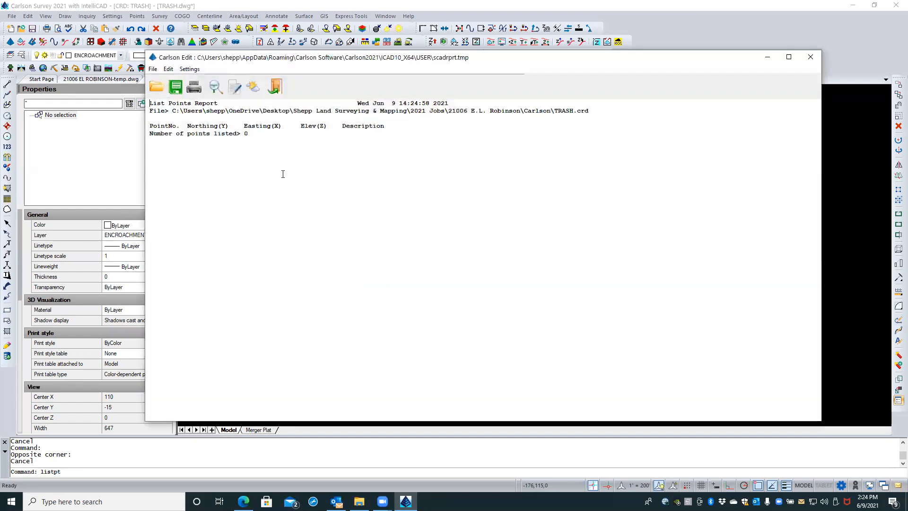
click(274, 87)
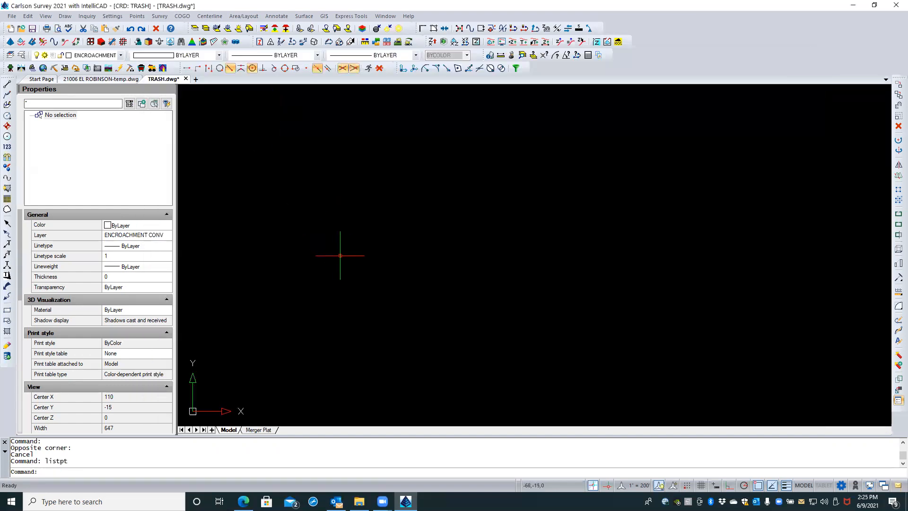
- Check the extents of the TRASH drawing's model space for remaining entities, and view the Merger Plat layout sheet
middle_click(340, 256)
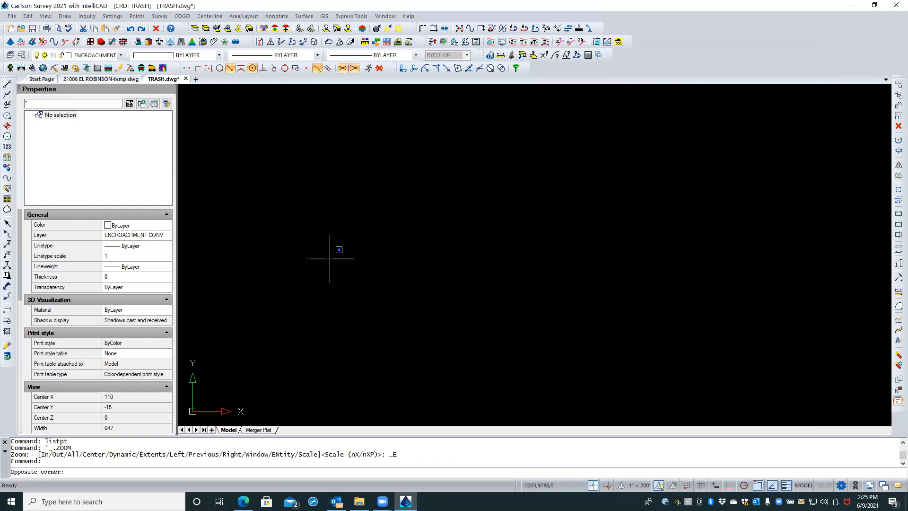
click(330, 258)
click(291, 347)
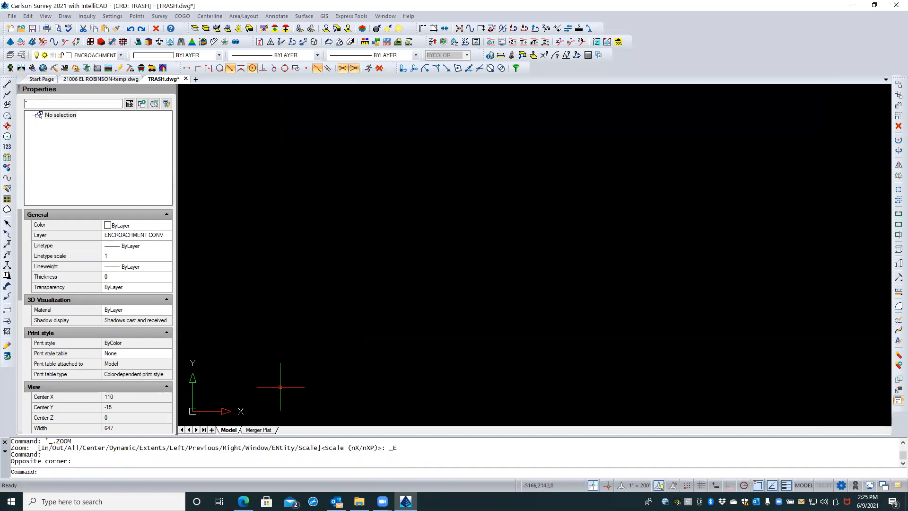
click(259, 429)
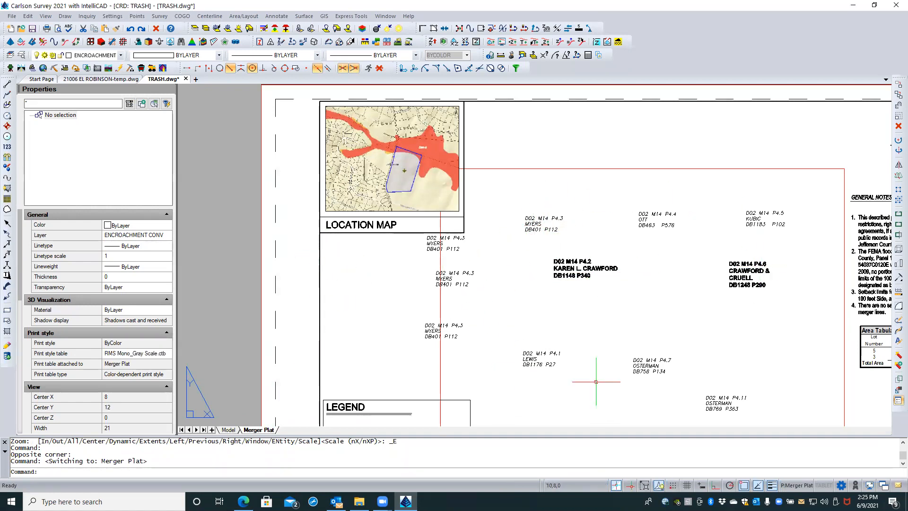
scroll(497, 195, down, 2)
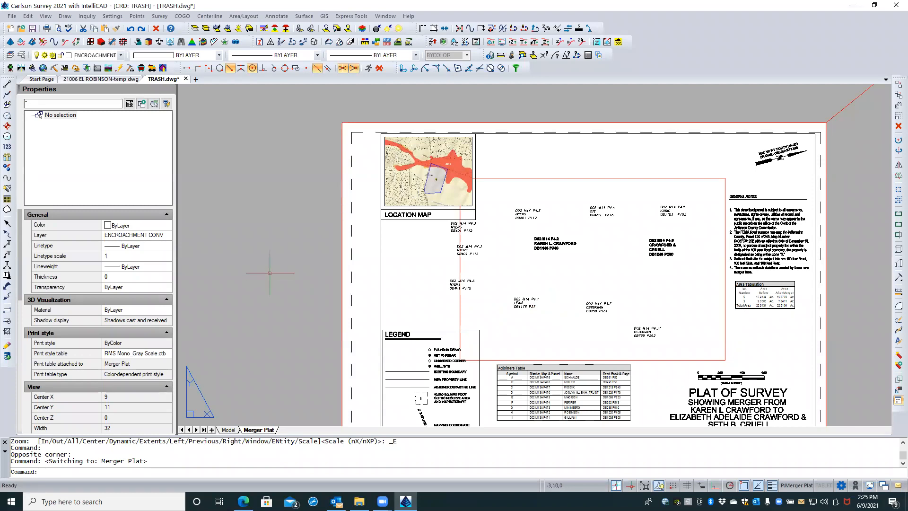
- Switch to the 21006 EL ROBINSON-temp drawing and examine its layer list sorted by freeze state and by name
click(114, 80)
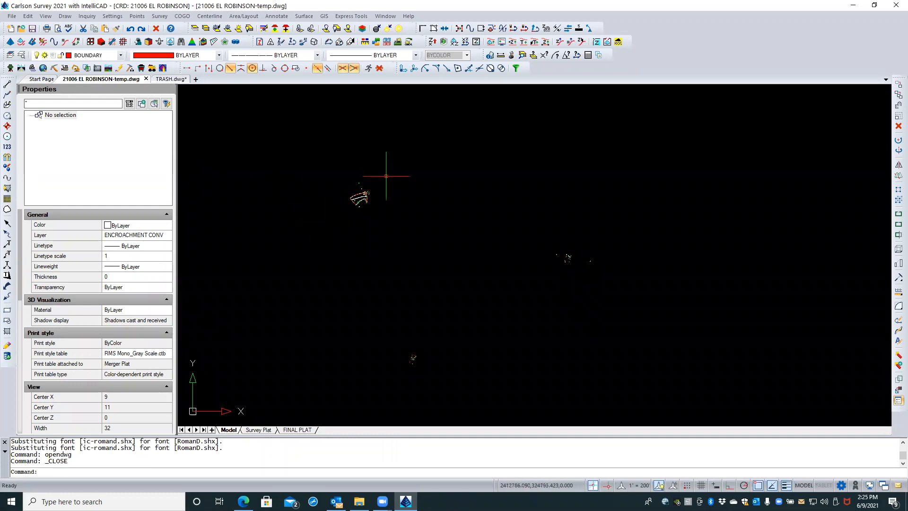
scroll(387, 177, up, 3)
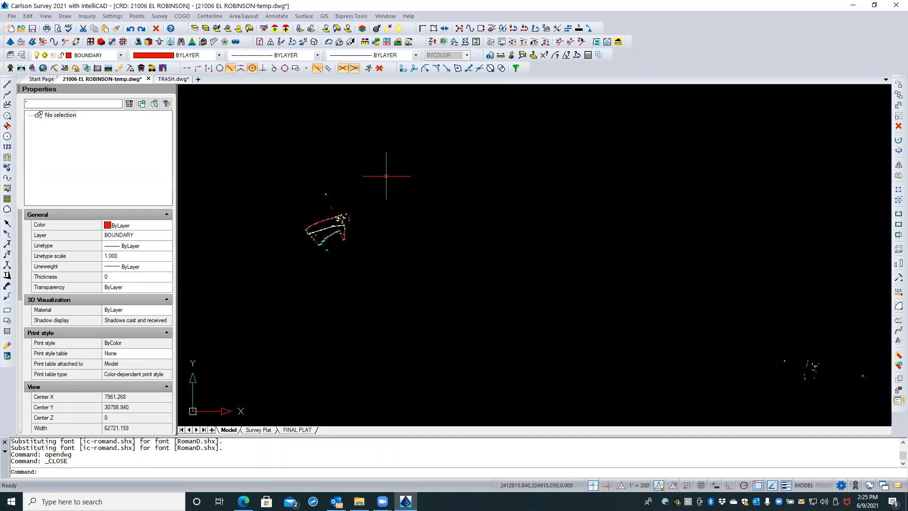
scroll(286, 225, up, 2)
scroll(286, 223, up, 2)
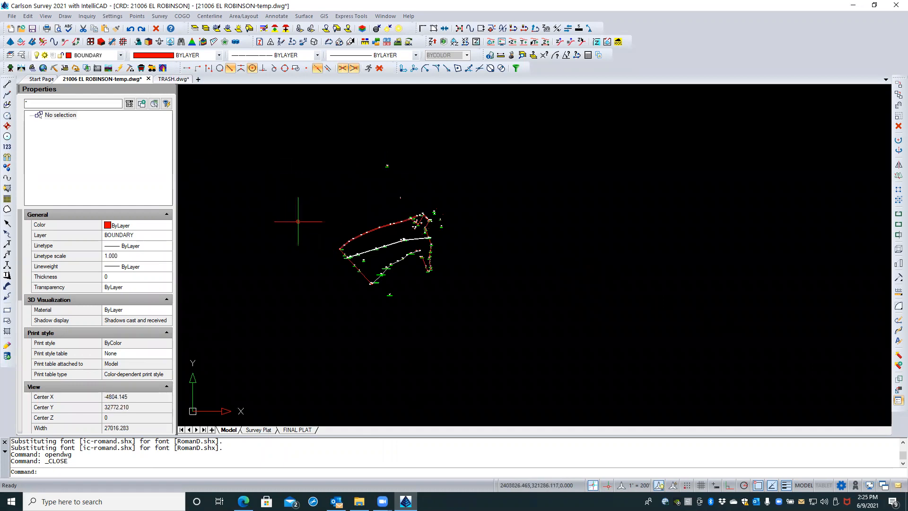
click(24, 57)
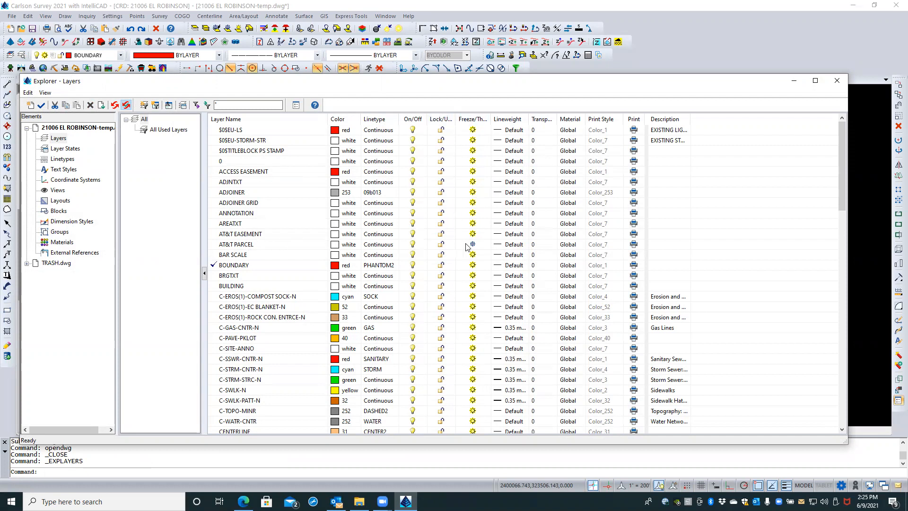
click(468, 119)
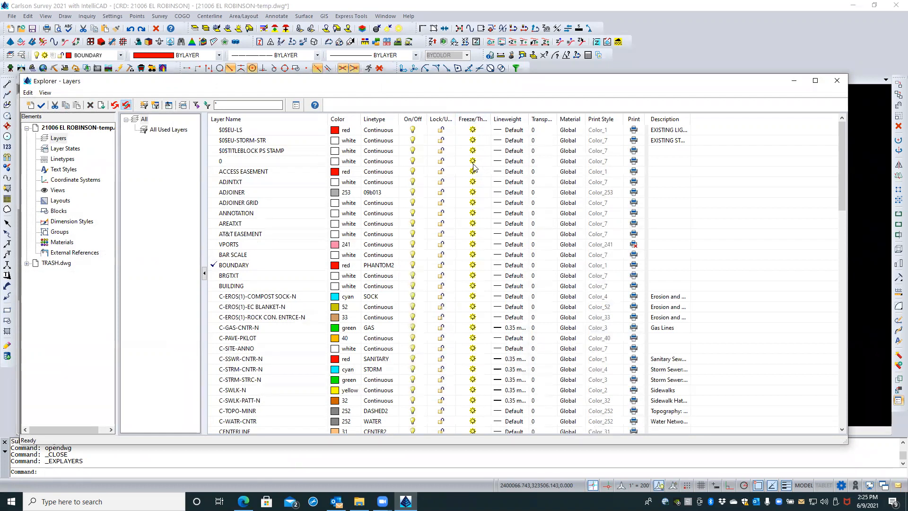
click(468, 119)
scroll(464, 135, down, 3)
scroll(464, 134, up, 5)
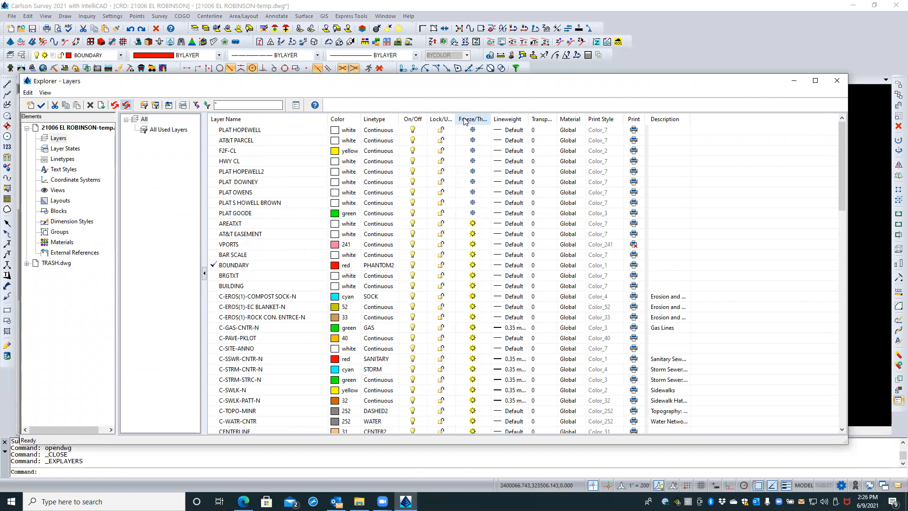
click(266, 116)
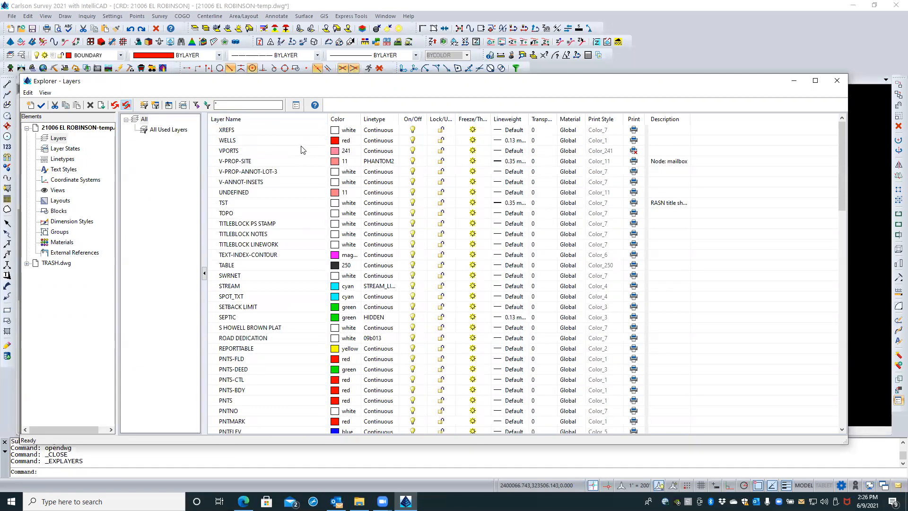
- Create a model-space layer state named "for plat printing" in the 21006 EL ROBINSON-temp drawing
click(68, 148)
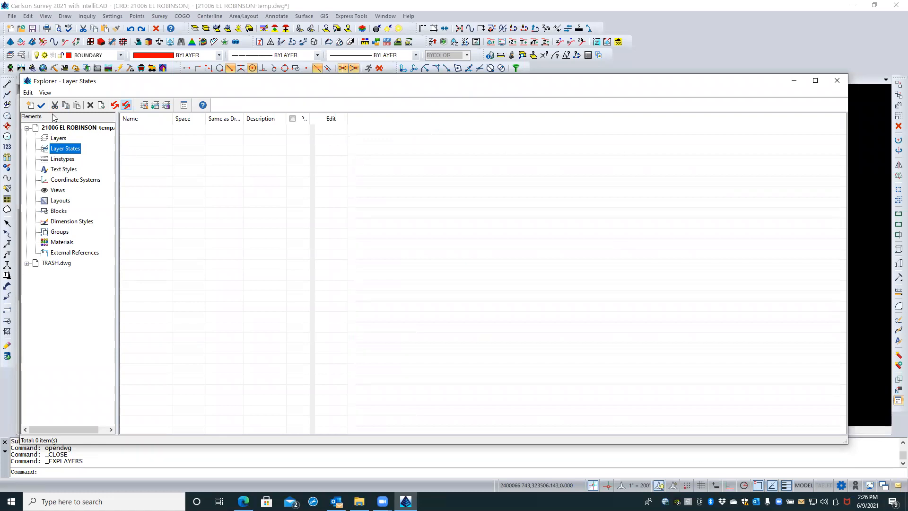
click(29, 105)
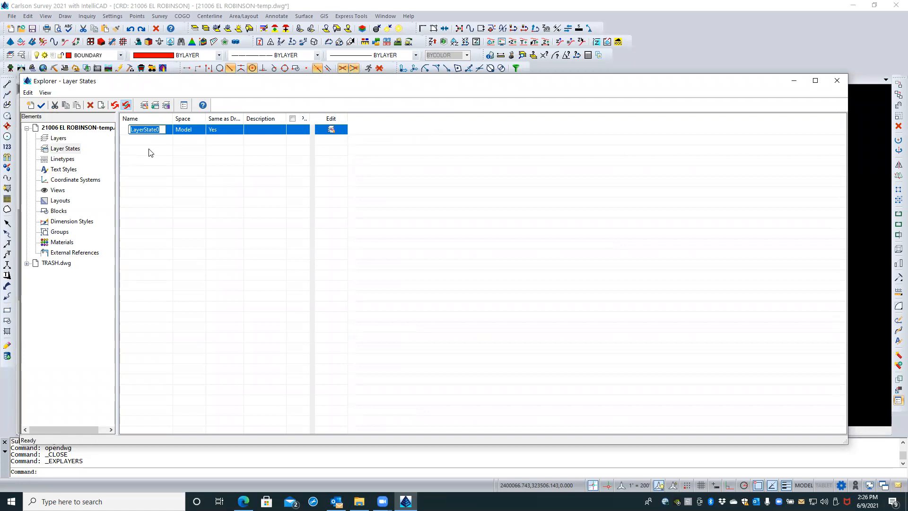
text(cu)
key(BackSpace)
key(BackSpace)
key(BackSpace)
text(wo)
key(BackSpace)
key(BackSpace)
text(for plot)
key(BackSpace)
key(BackSpace)
key(BackSpace)
text(ast )
text(printing)
key(BackSpace)
key(Return)
click(150, 152)
click(169, 131)
click(157, 154)
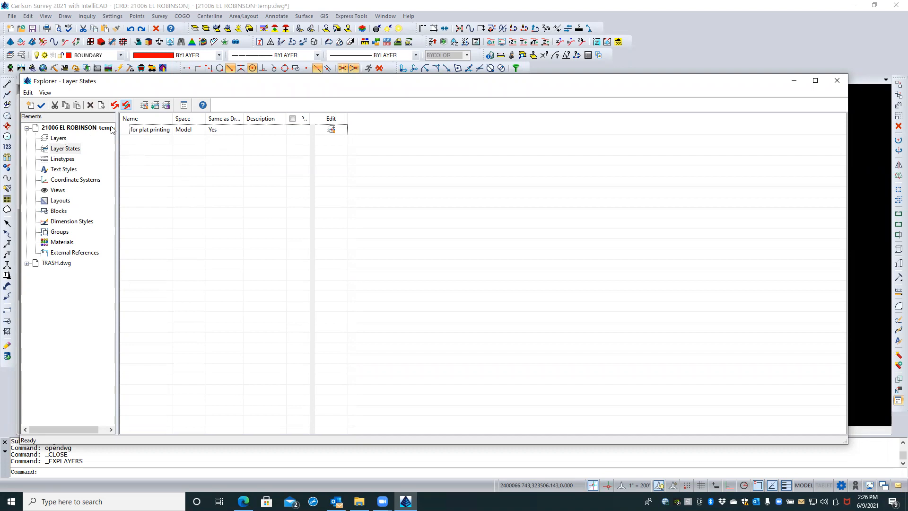
click(838, 81)
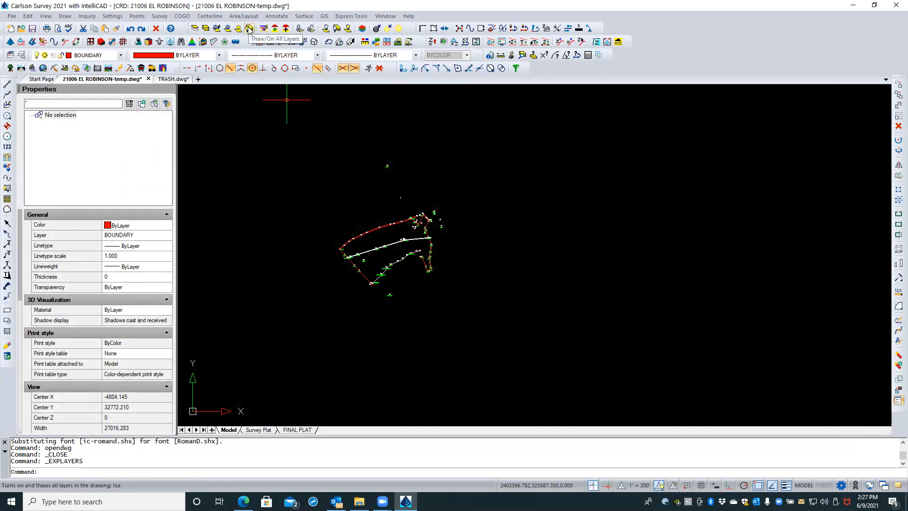
- Turn on and thaw all layers, and check the model space extents for entities far from the survey
click(46, 16)
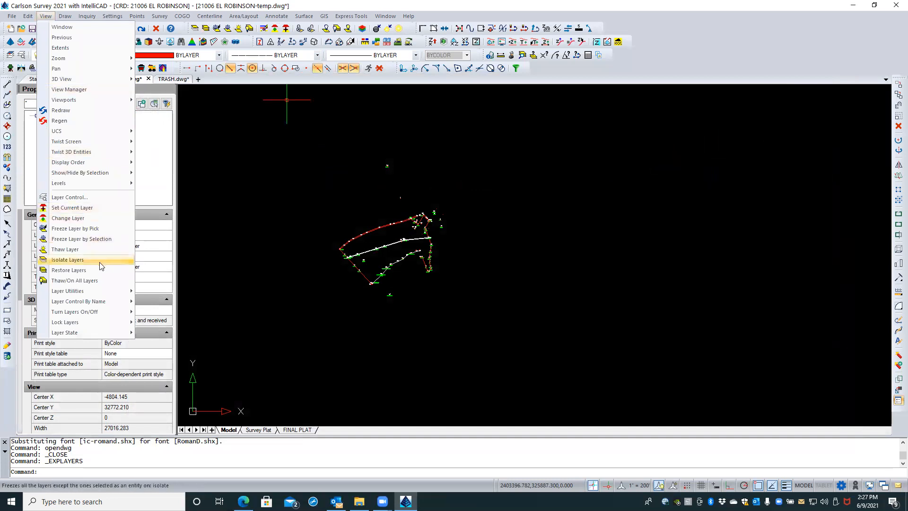
click(95, 280)
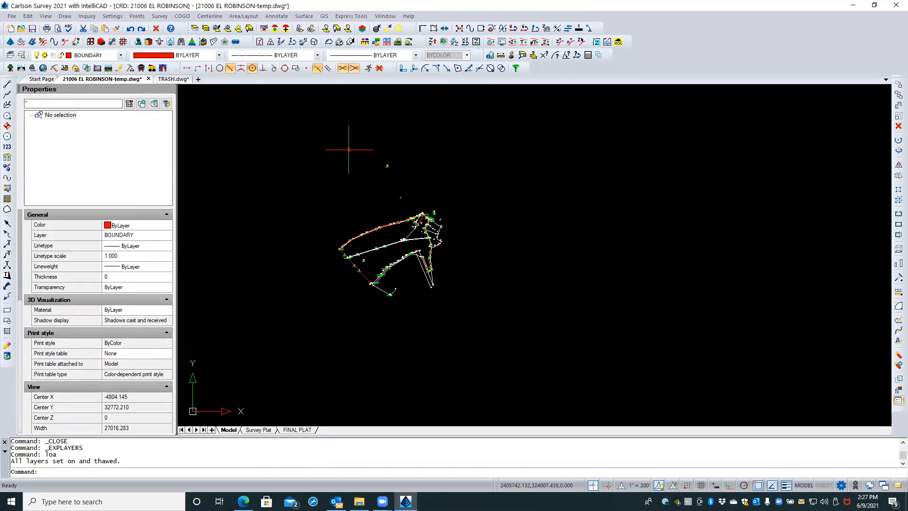
middle_click(353, 178)
middle_click(353, 179)
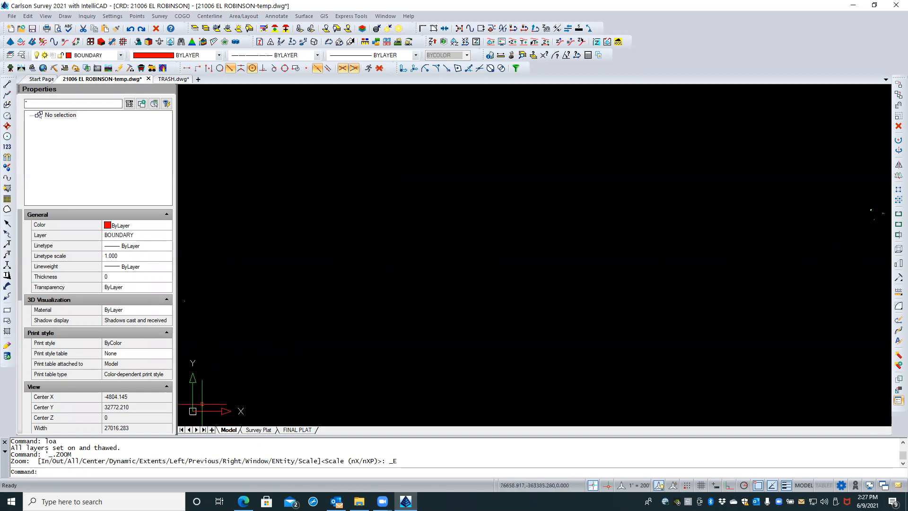
scroll(334, 320, down, 1)
scroll(817, 253, up, 2)
scroll(714, 239, up, 5)
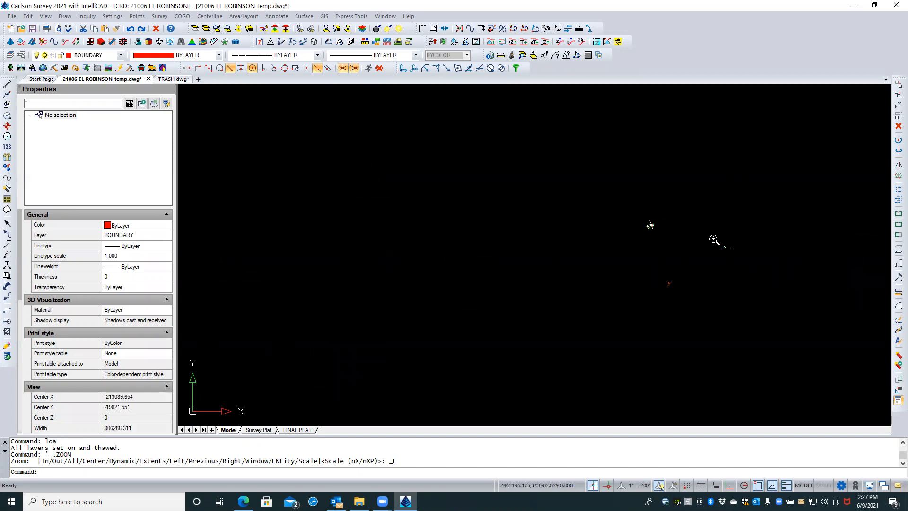
scroll(618, 211, up, 6)
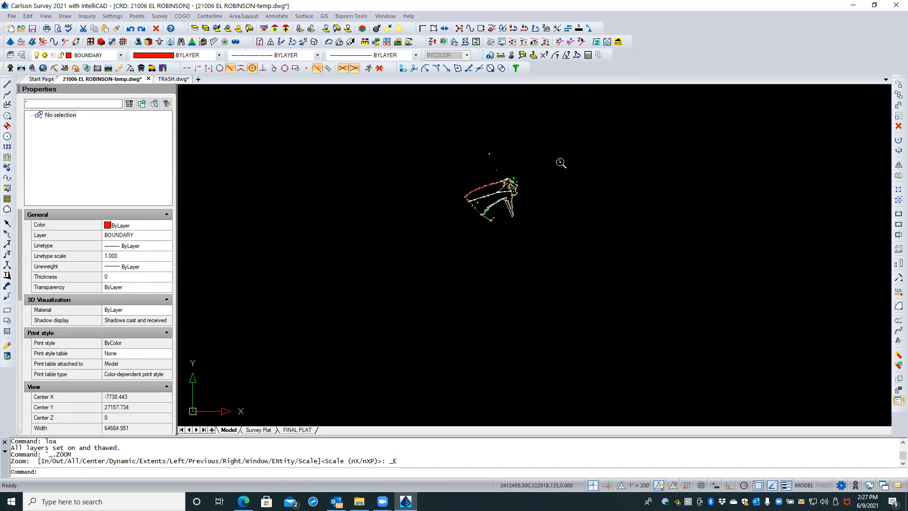
middle_drag(531, 165, 529, 198)
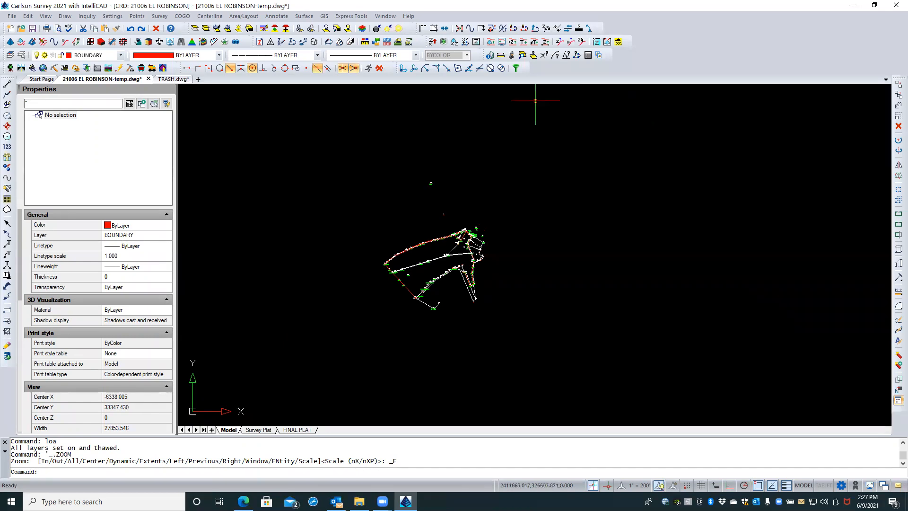
- Erase everything outside a window drawn around the Robinson survey linework and points, and fit the view to the remaining entities
click(28, 17)
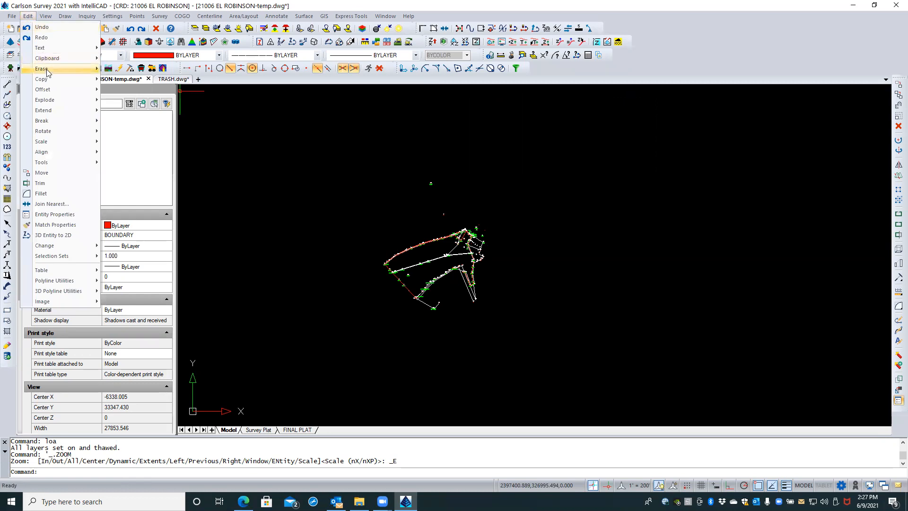
mouse_move(47, 71)
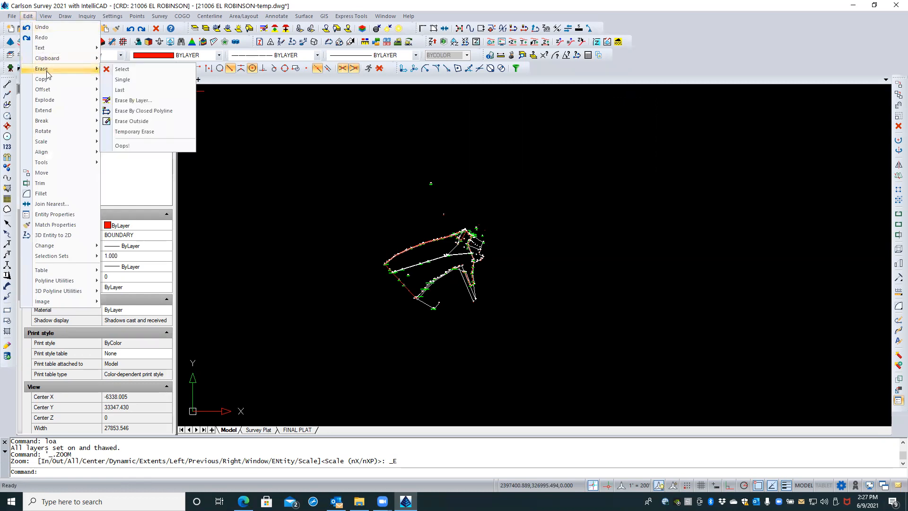
click(129, 122)
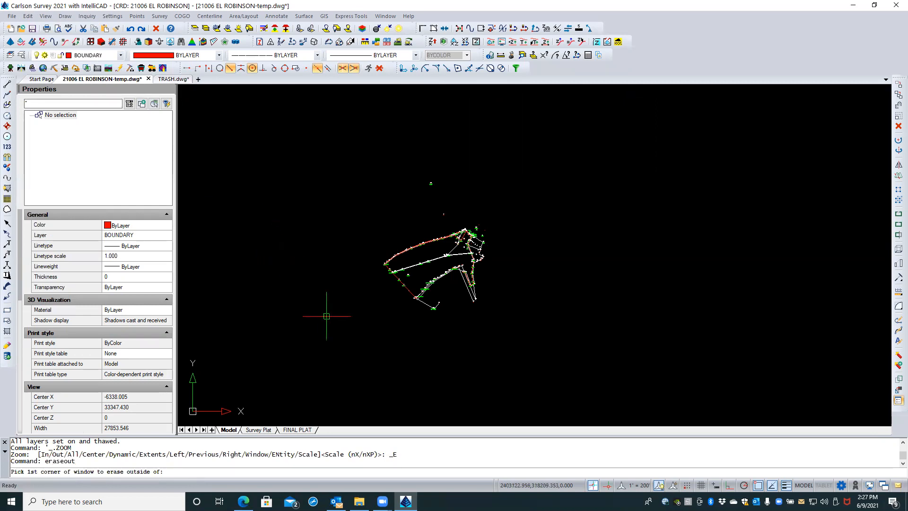
click(350, 334)
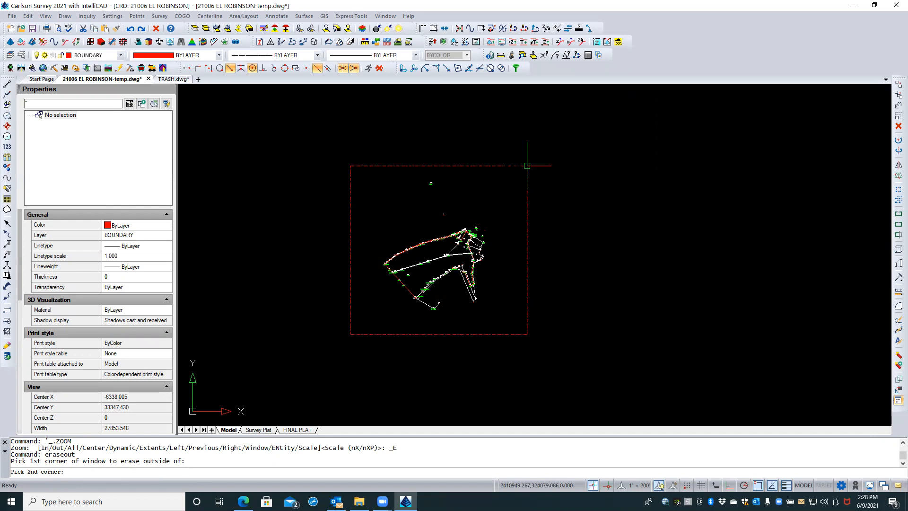
click(527, 165)
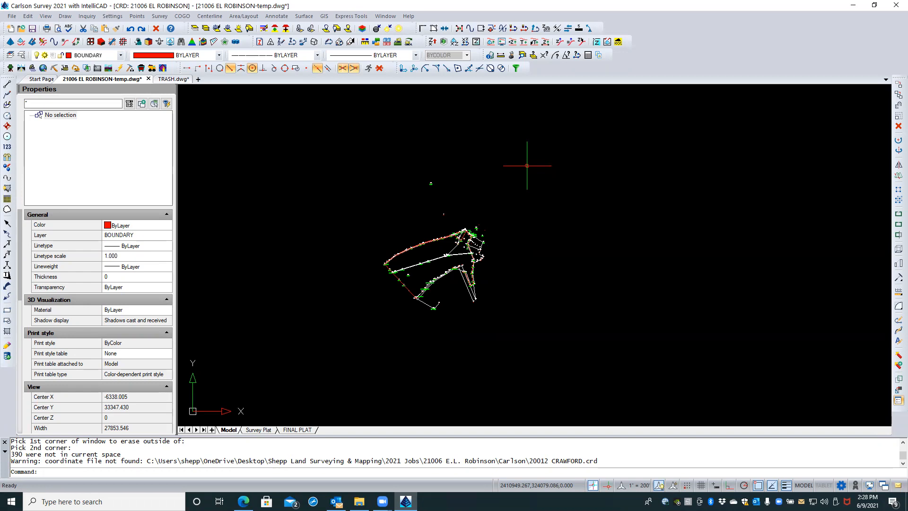
text(ZE)
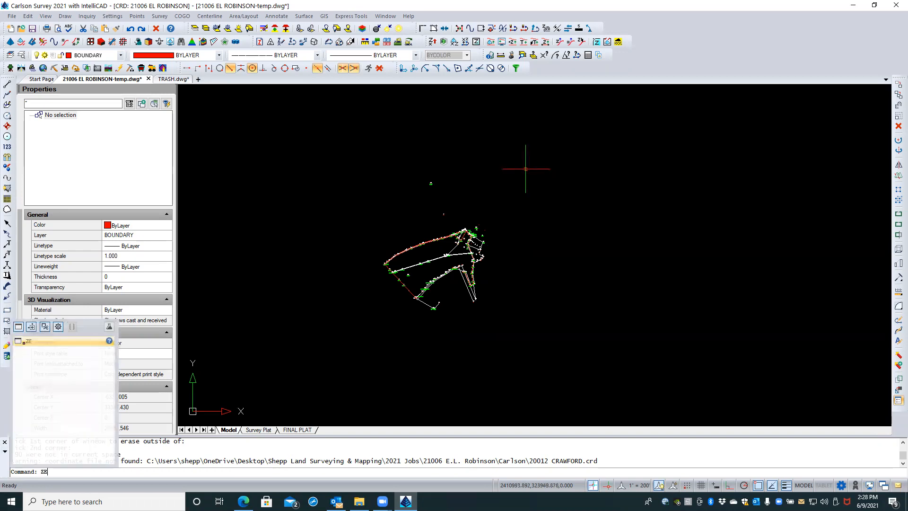
key(Return)
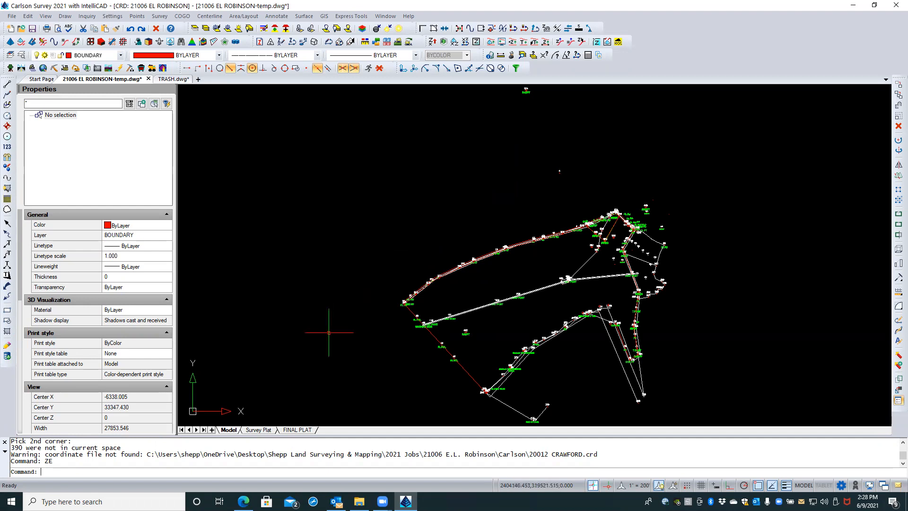
- View the FINAL PLAT layout sheet, and close the TRASH drawing without saving its changes
click(297, 430)
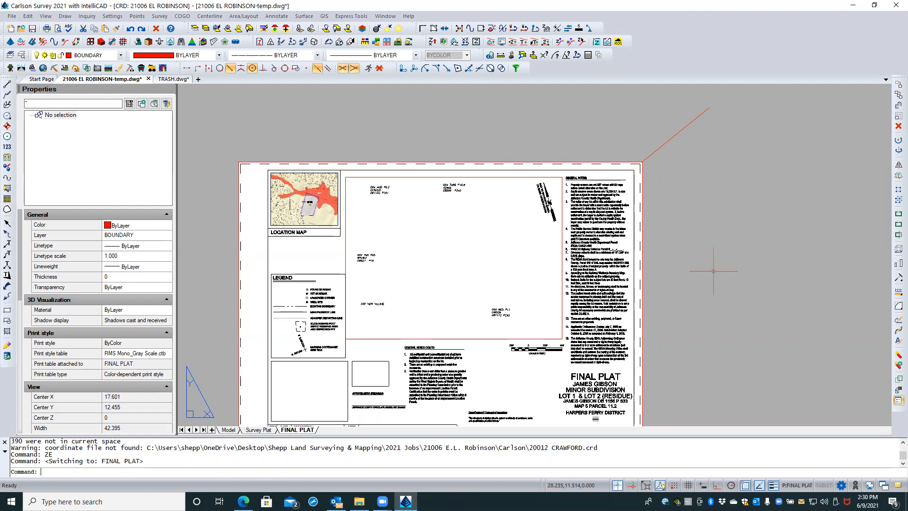
click(172, 79)
click(188, 80)
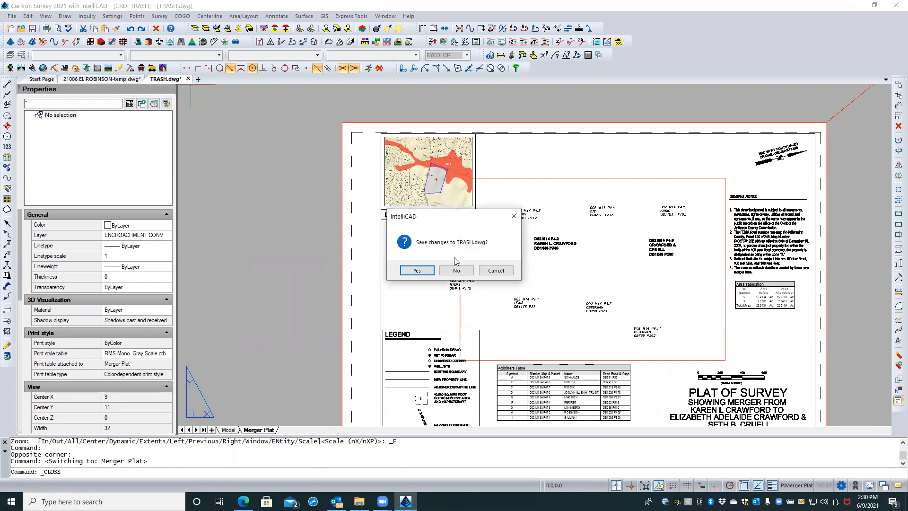
click(456, 270)
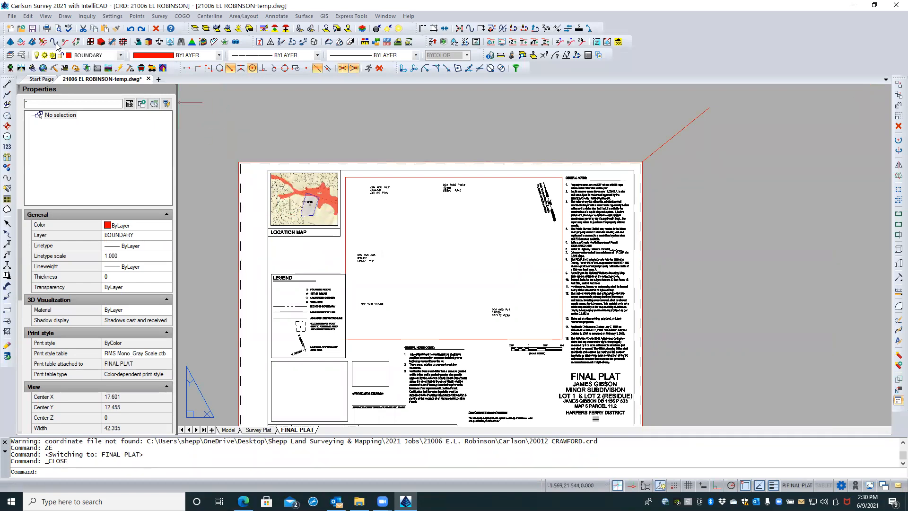
click(12, 17)
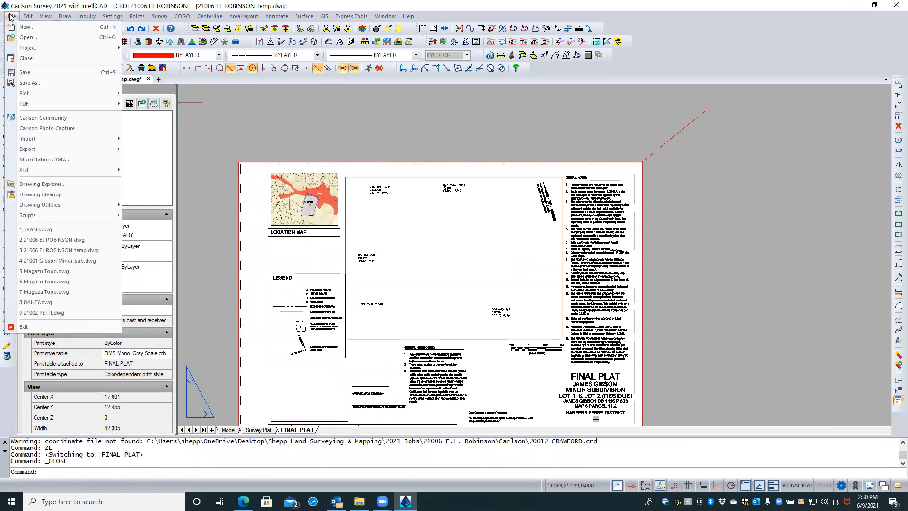
click(22, 40)
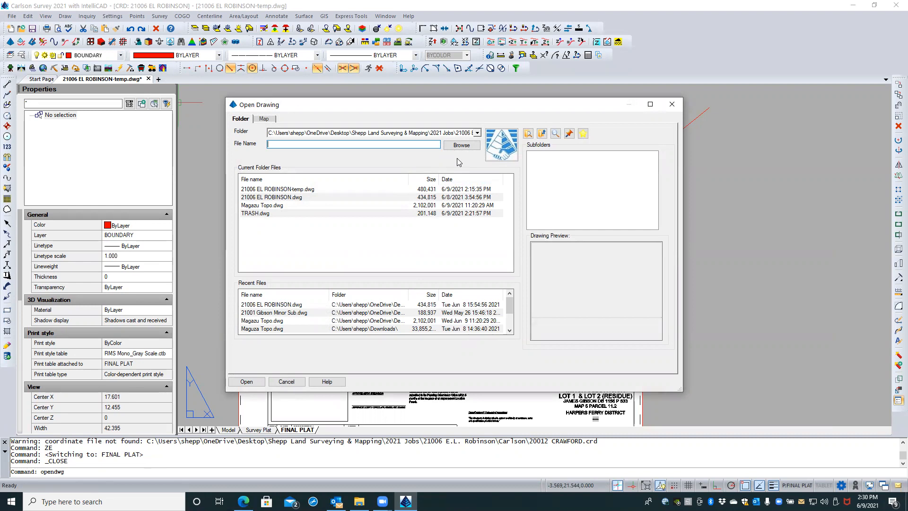
click(462, 145)
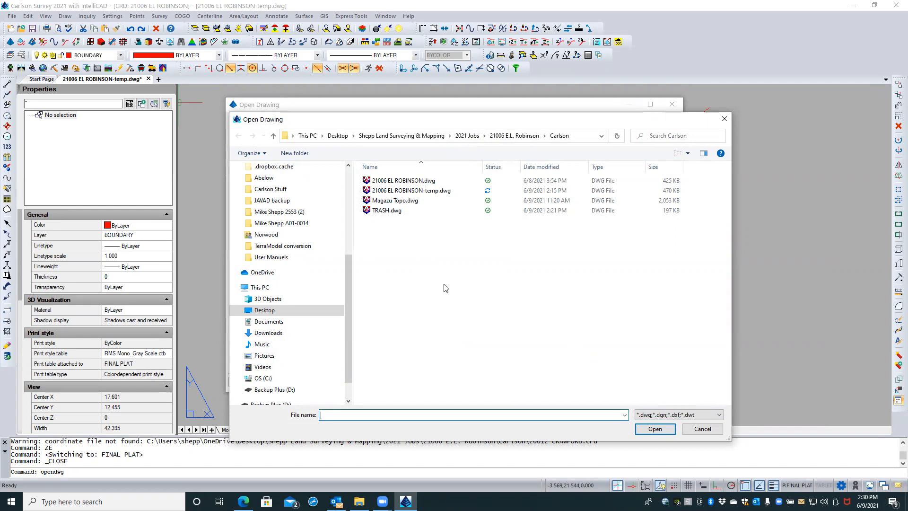
click(311, 137)
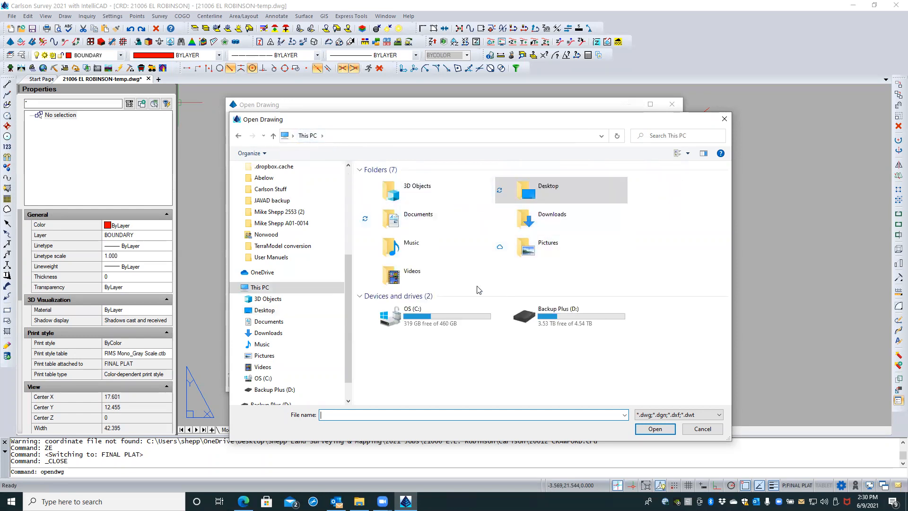
double_click(450, 314)
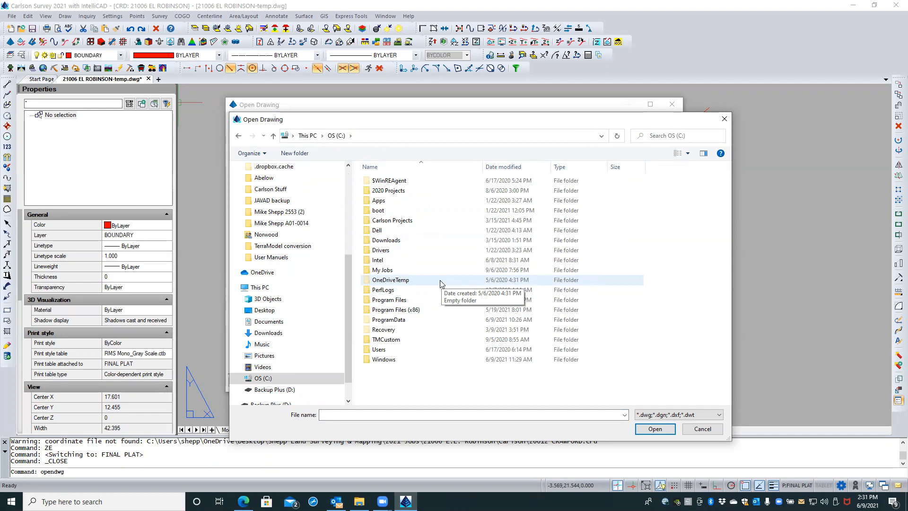
click(687, 428)
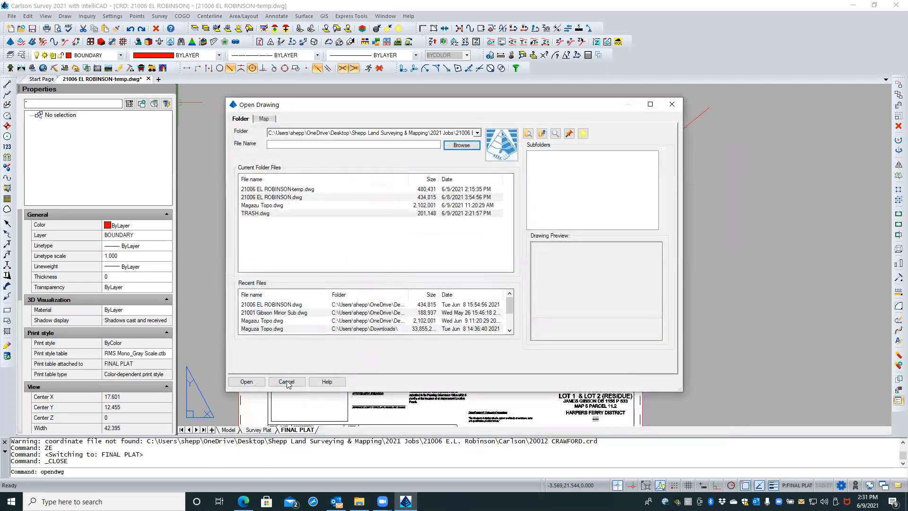
click(287, 380)
right_click(212, 266)
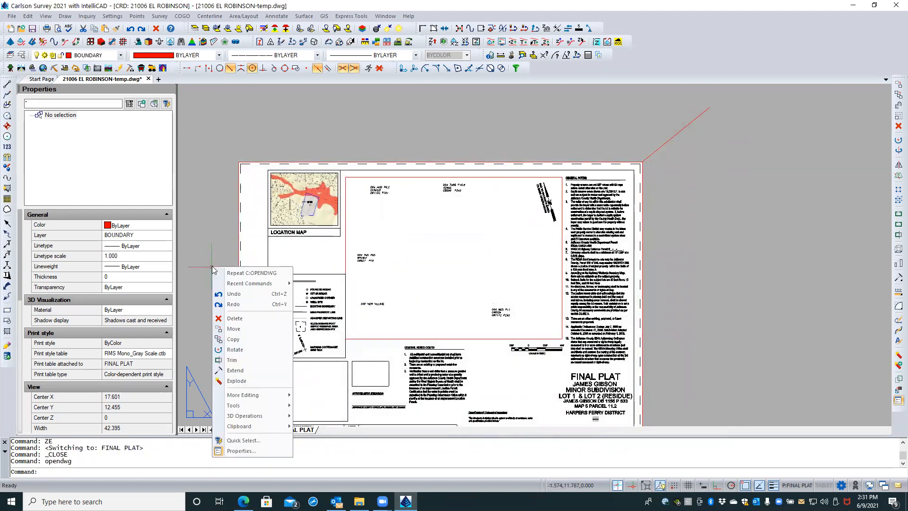
click(210, 209)
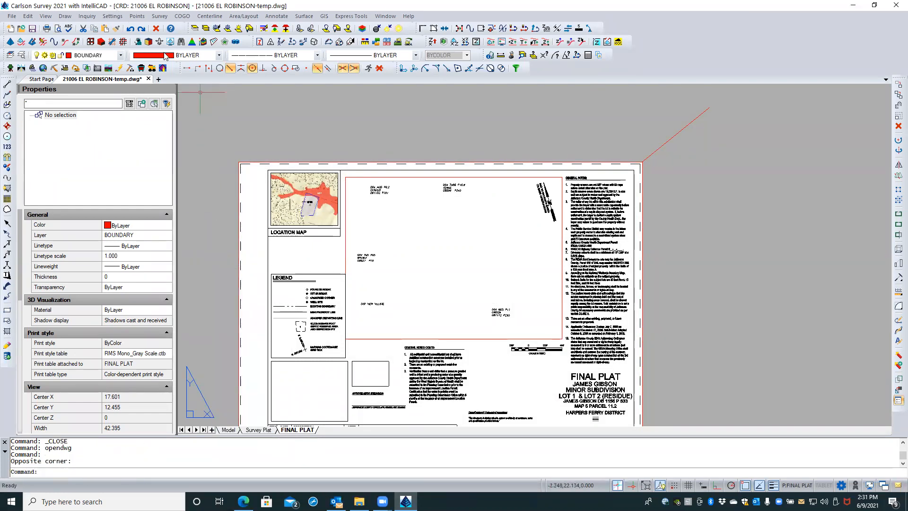
- Copy the Templates folder path from the IntelliCAD path options, leaving the options without changes
click(112, 16)
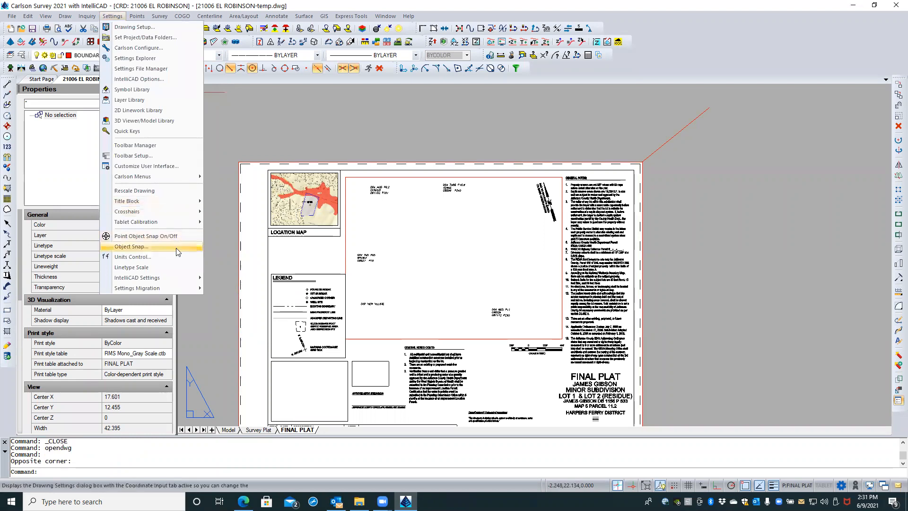
click(156, 79)
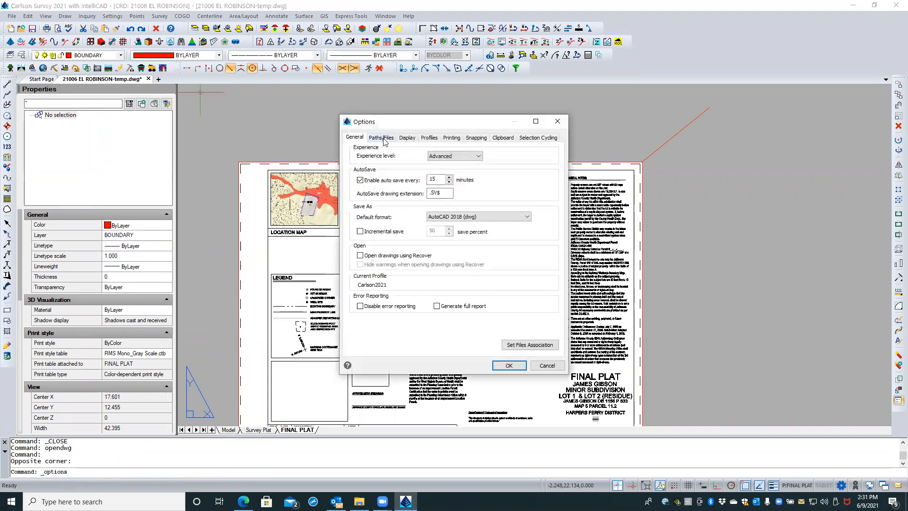
click(383, 137)
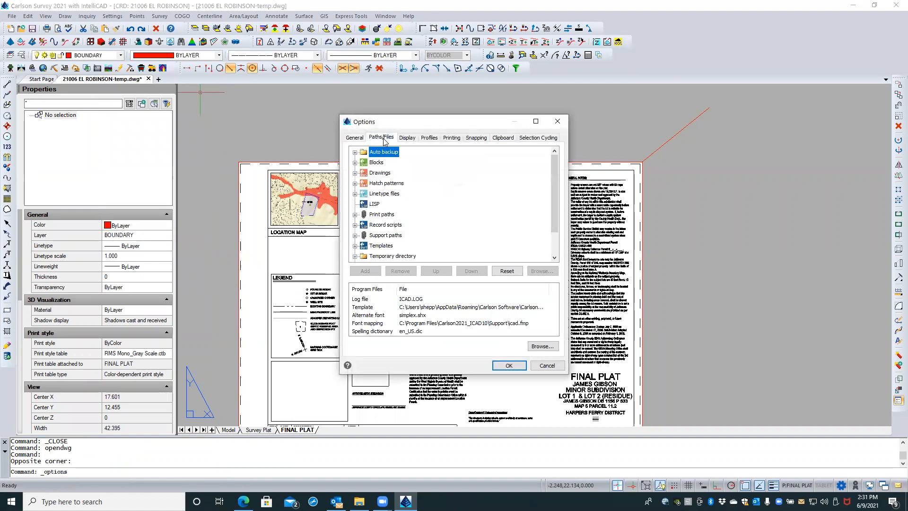
click(355, 173)
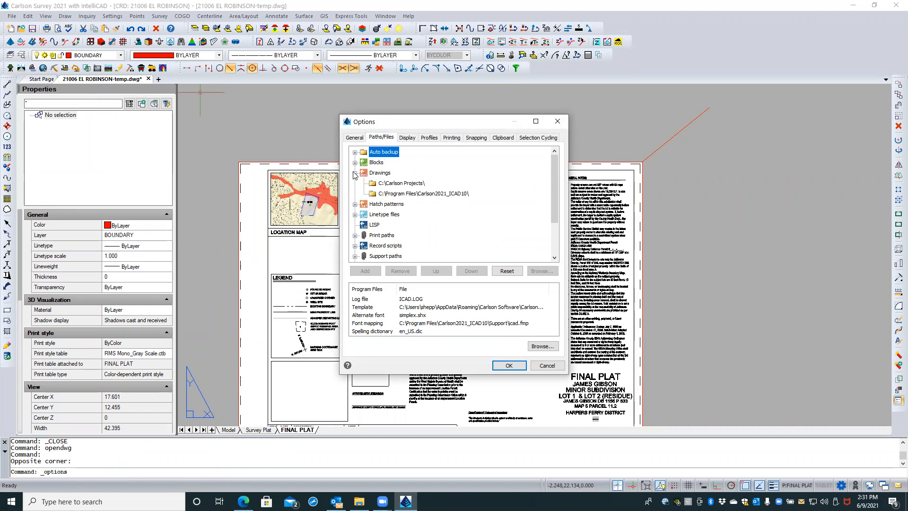
click(355, 173)
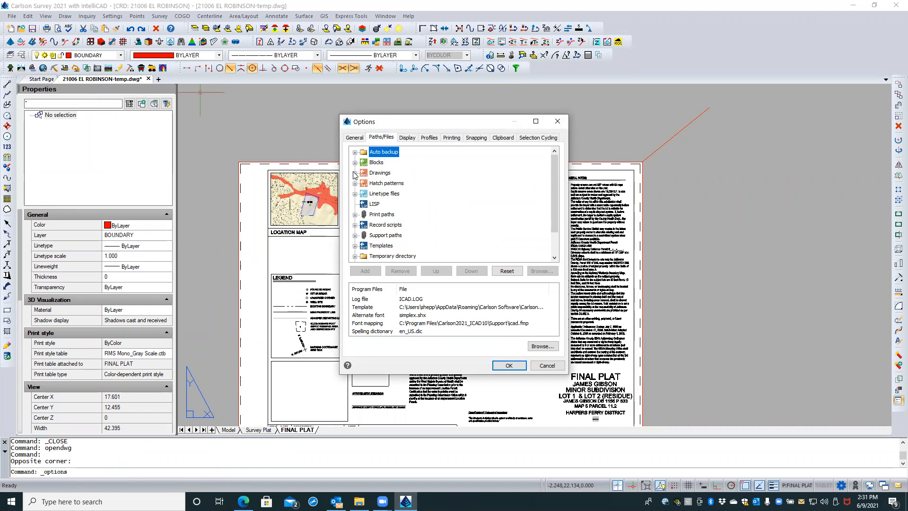
scroll(356, 175, down, 1)
click(356, 214)
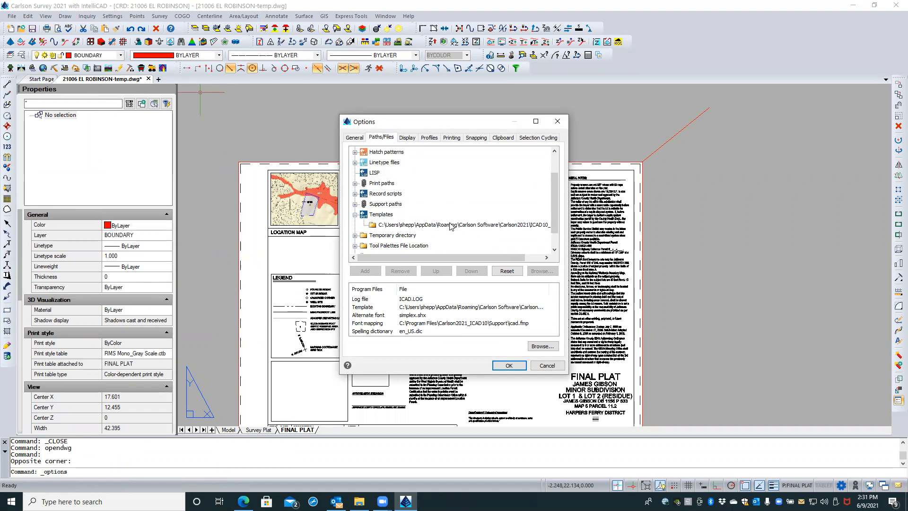
click(428, 226)
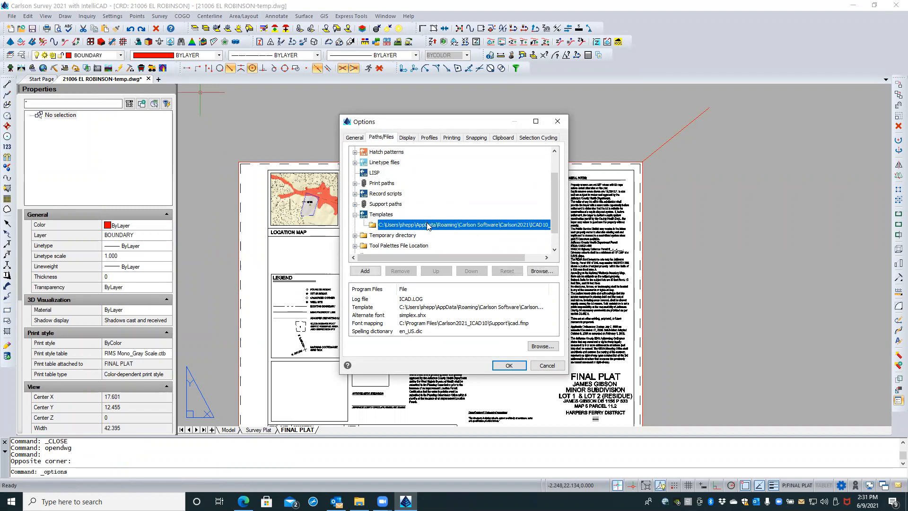
click(428, 225)
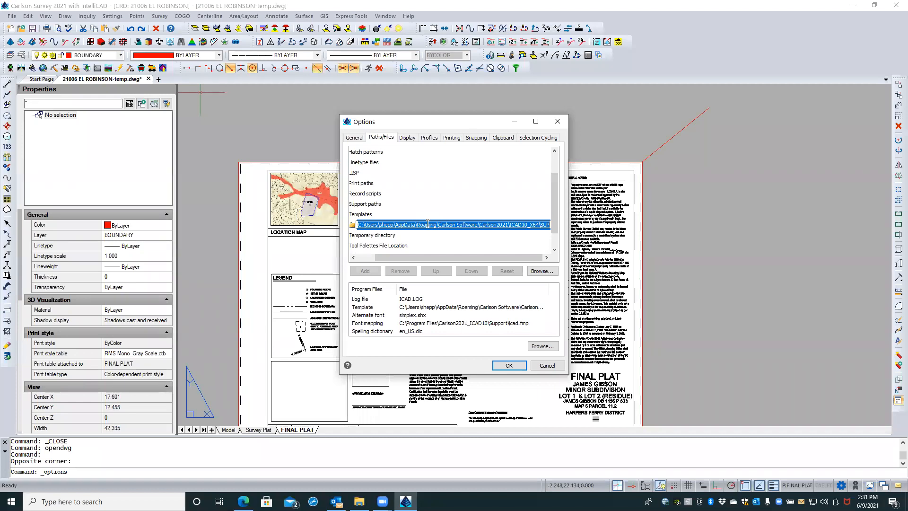
right_click(427, 225)
click(449, 254)
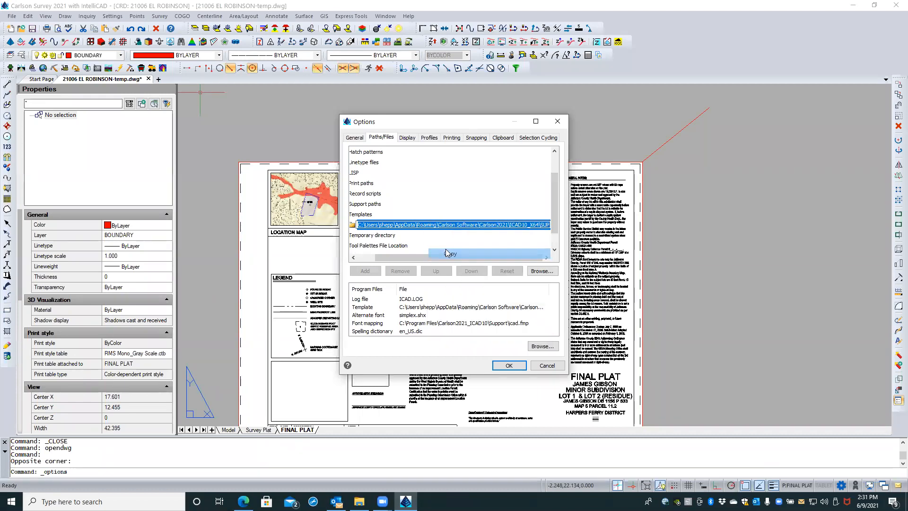
click(546, 365)
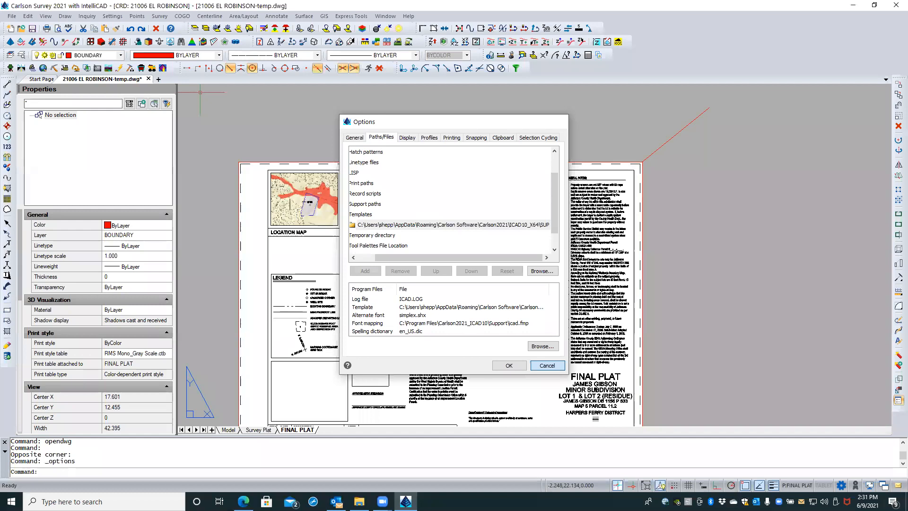
- Start opening a drawing and browse to the Carlson SUP templates folder using the copied path
click(12, 16)
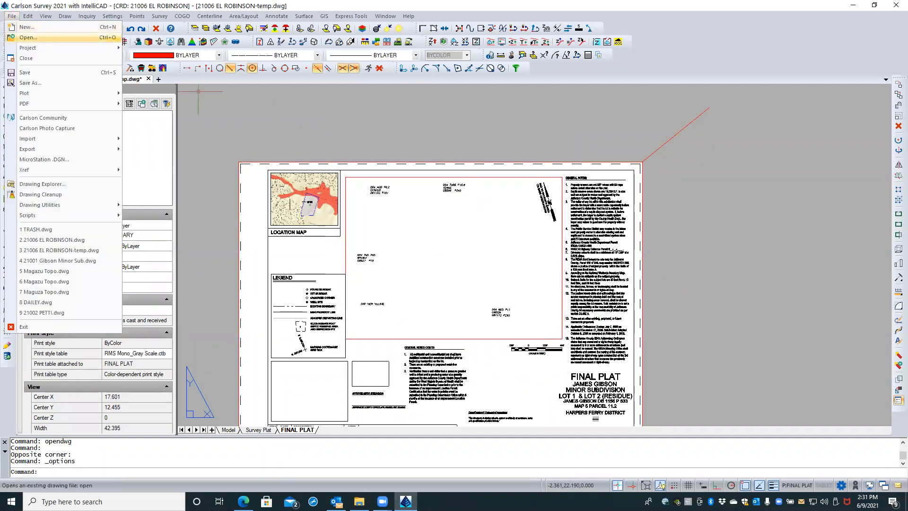
click(36, 41)
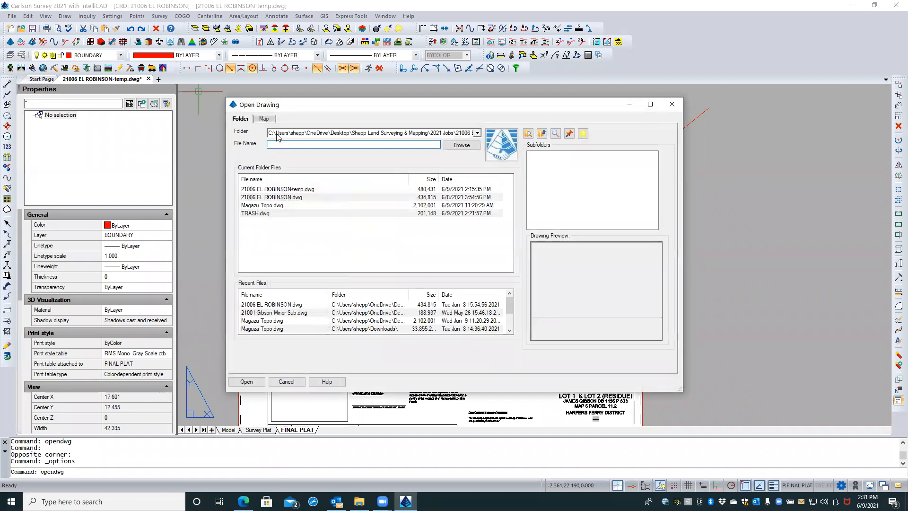
click(281, 134)
click(266, 137)
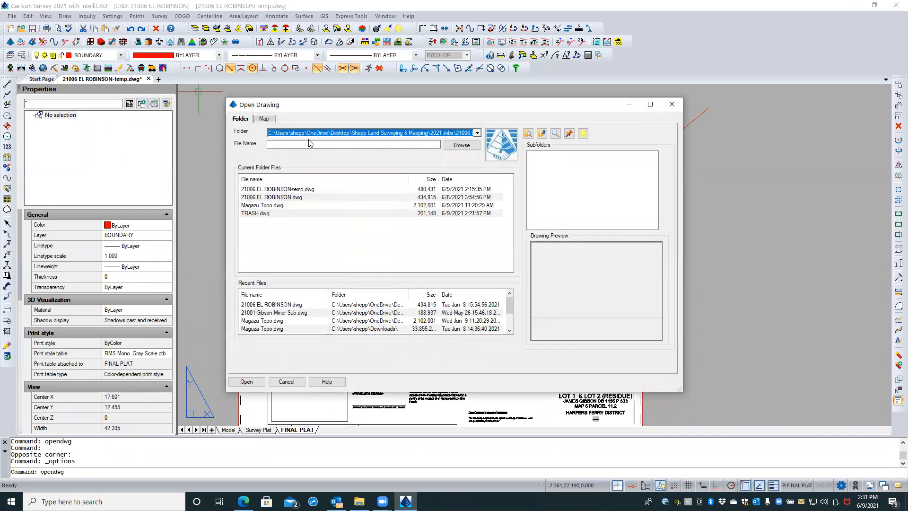
click(455, 147)
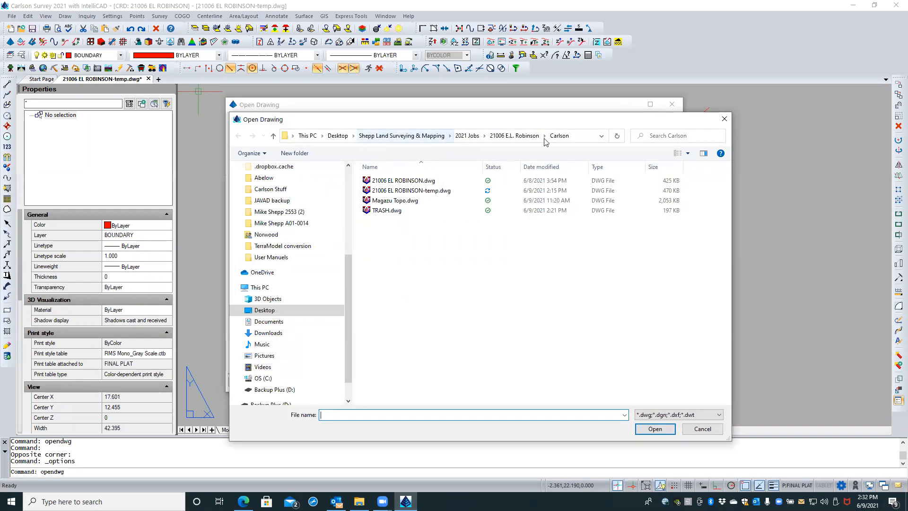
right_click(421, 413)
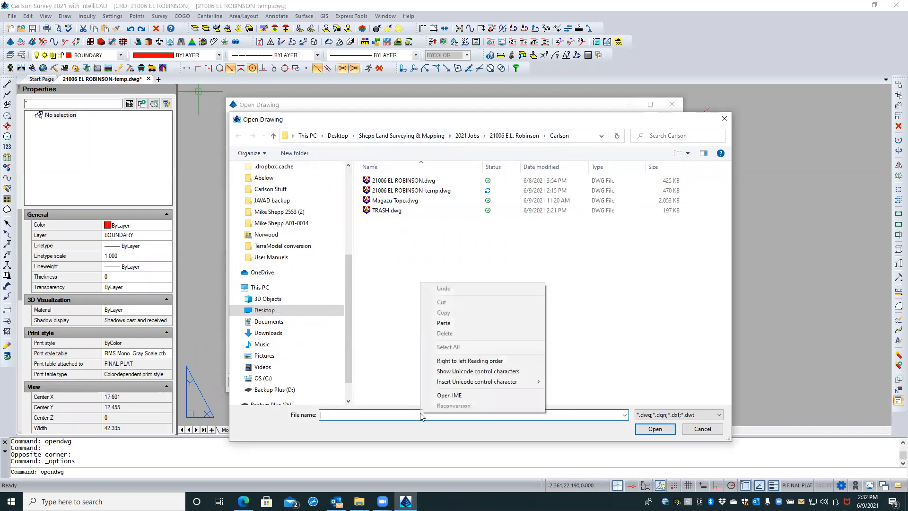
click(442, 325)
key(Return)
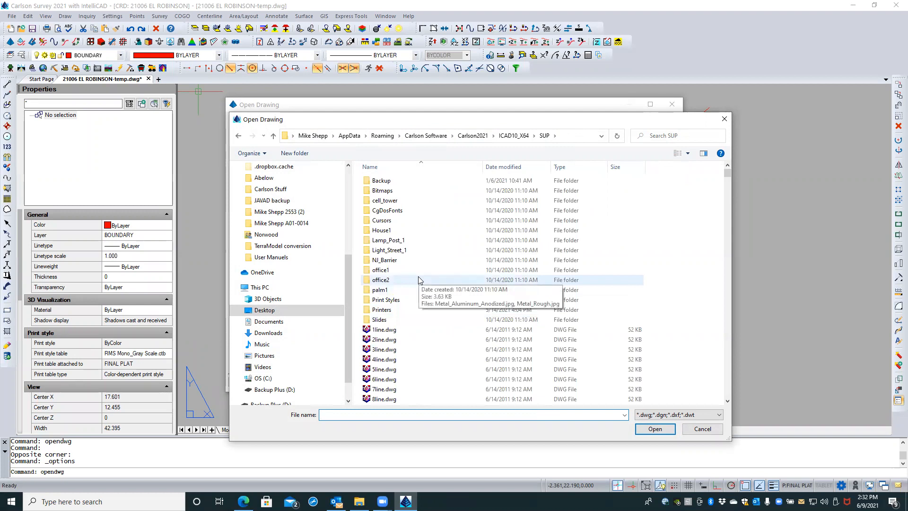
- Sort the SUP folder's files by type and locate the DWT template files
scroll(419, 280, down, 7)
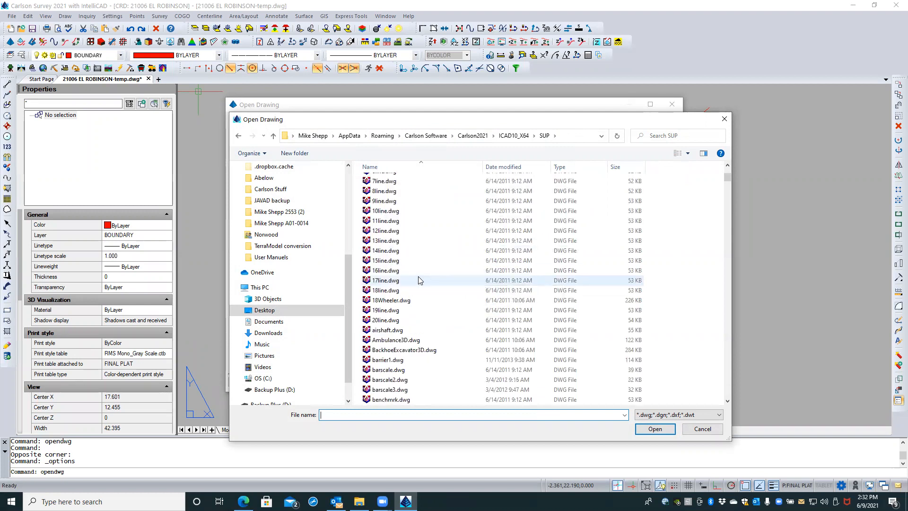
scroll(419, 280, down, 3)
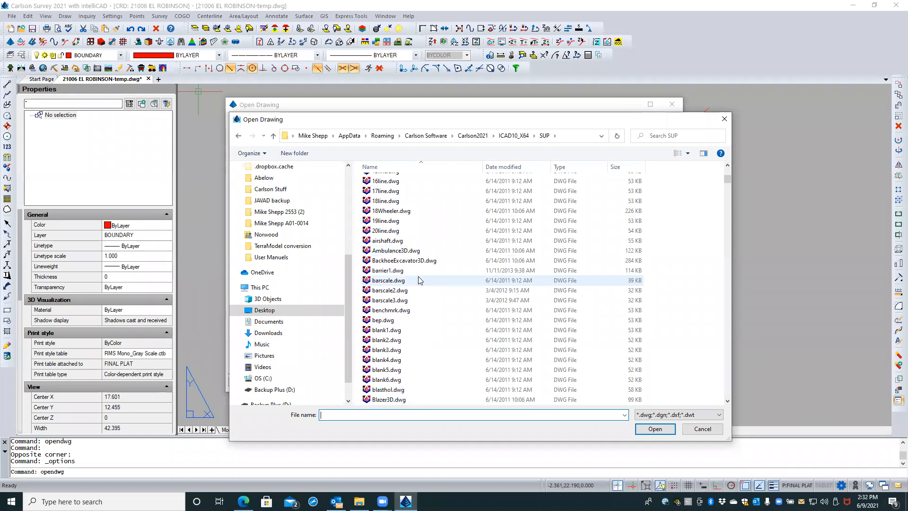
scroll(418, 280, up, 10)
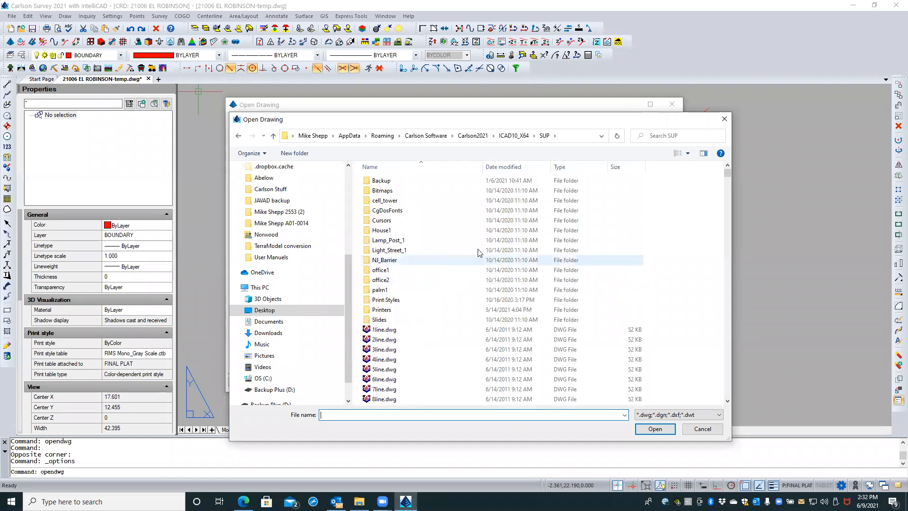
click(574, 170)
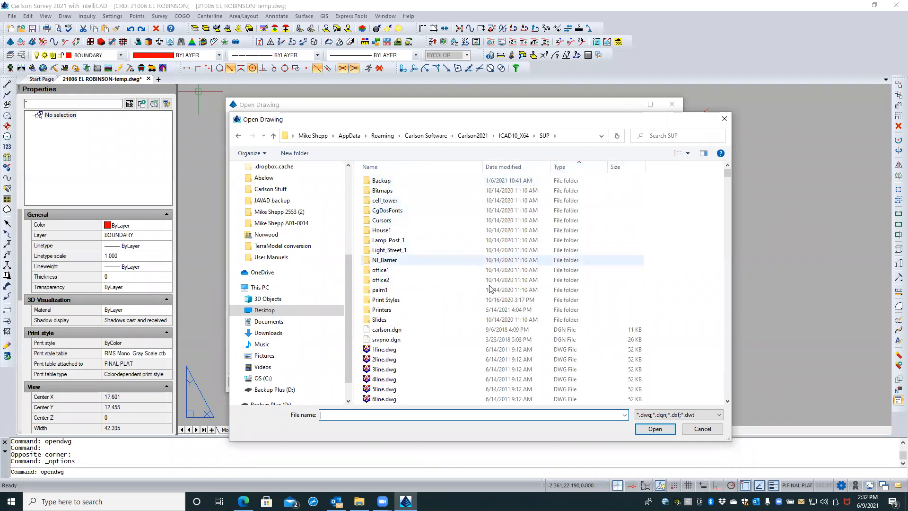
scroll(455, 301, down, 10)
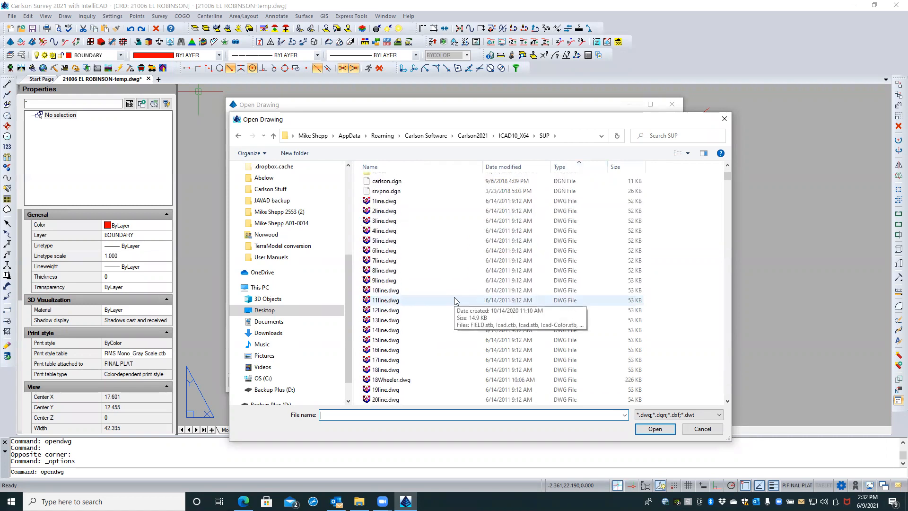
scroll(455, 301, down, 7)
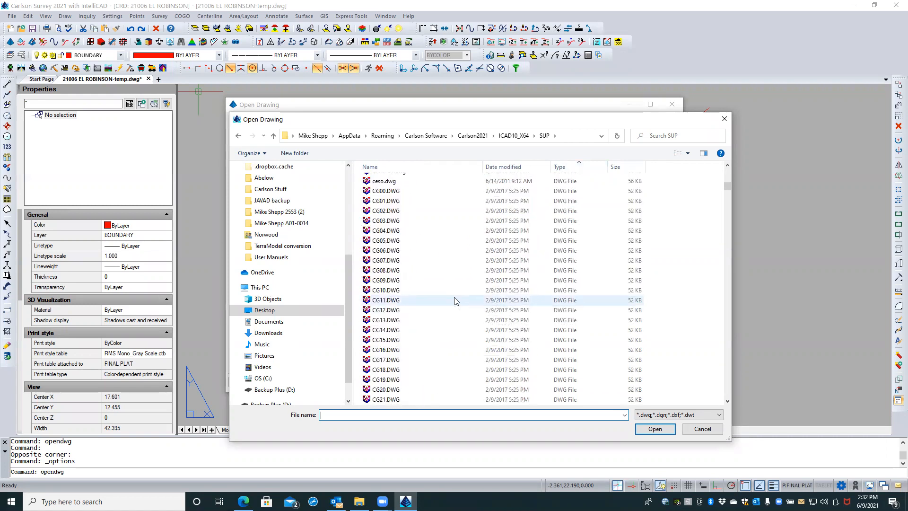
scroll(454, 301, down, 15)
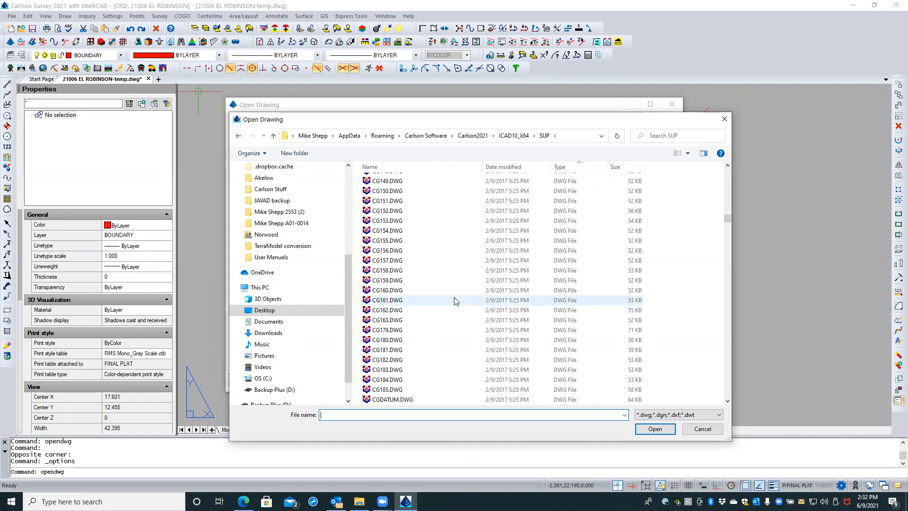
scroll(455, 301, down, 15)
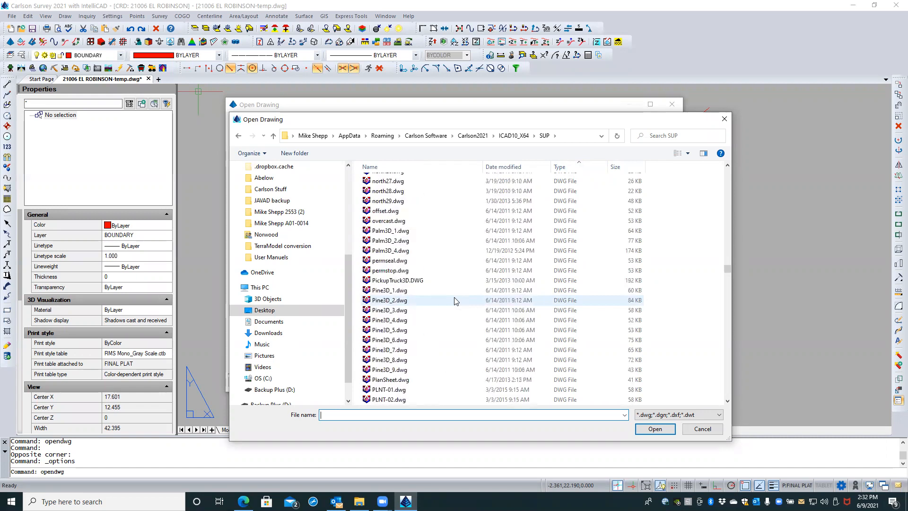
scroll(454, 301, down, 15)
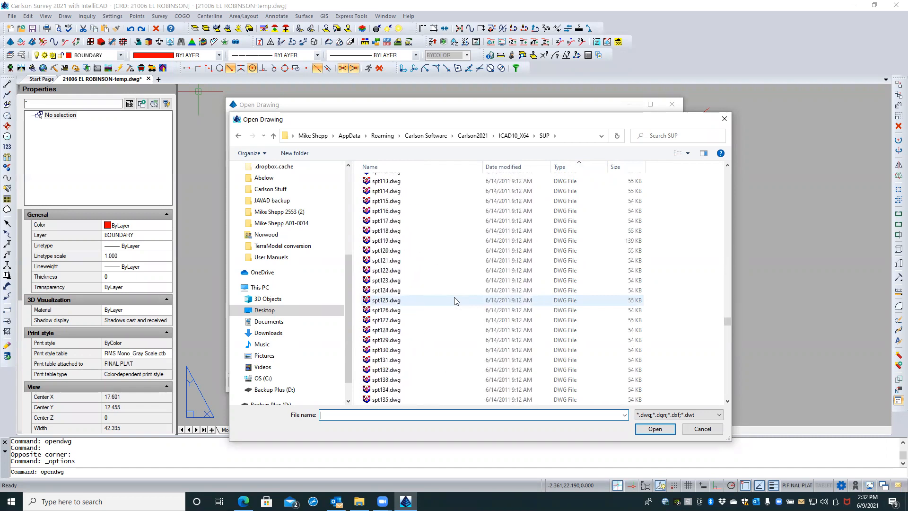
scroll(455, 301, down, 15)
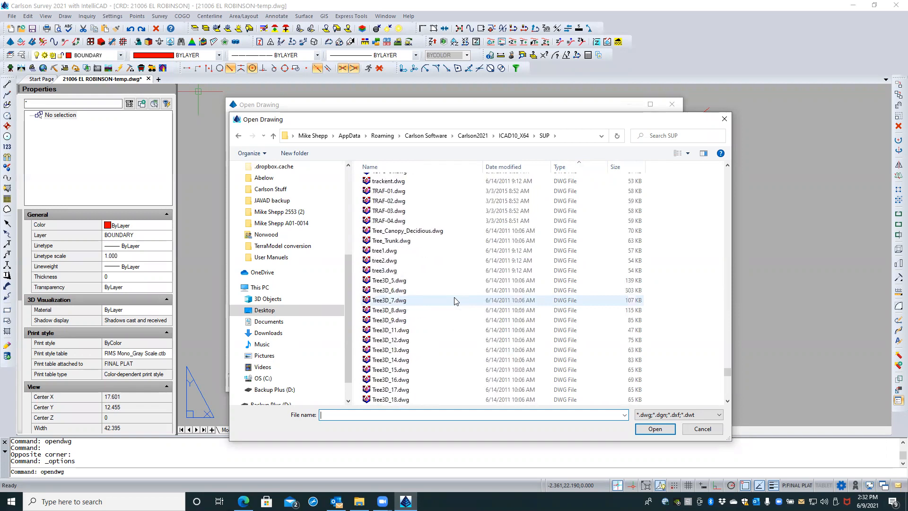
scroll(454, 301, down, 8)
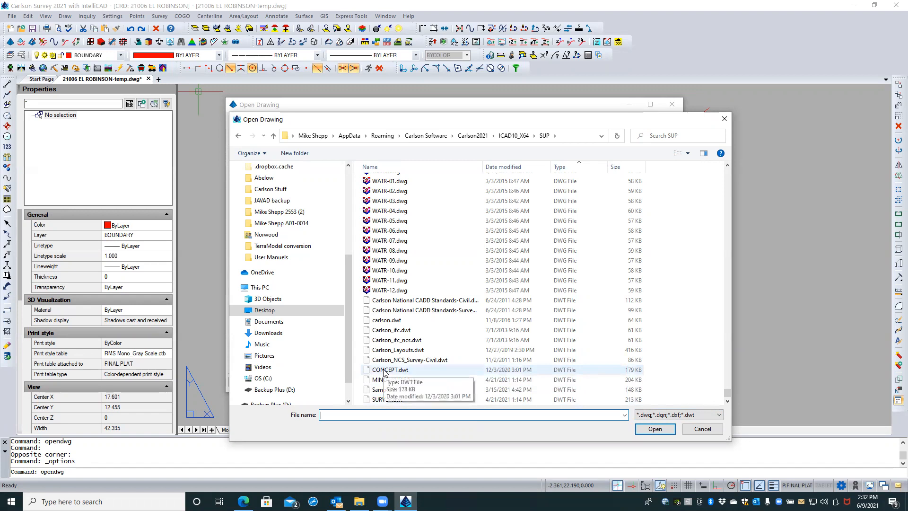
- Open the CONCEPT.dwt template file from the SUP folder
click(377, 400)
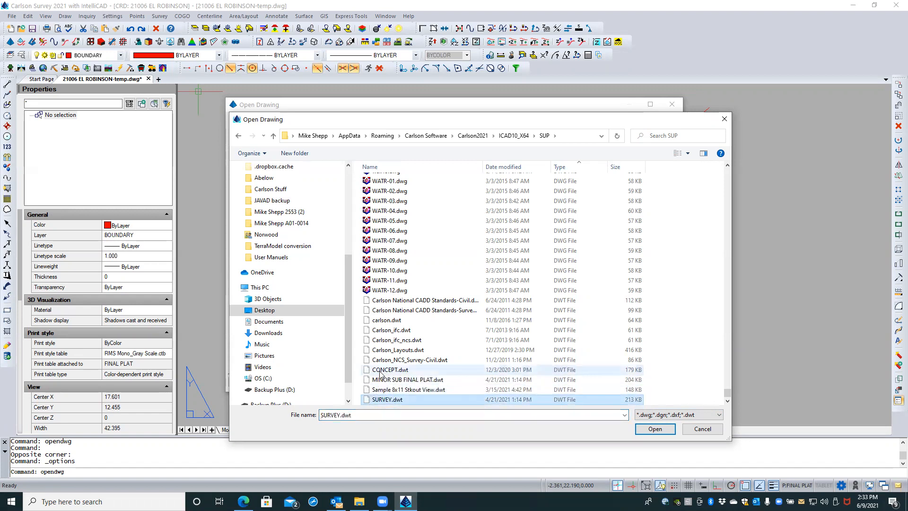
click(382, 370)
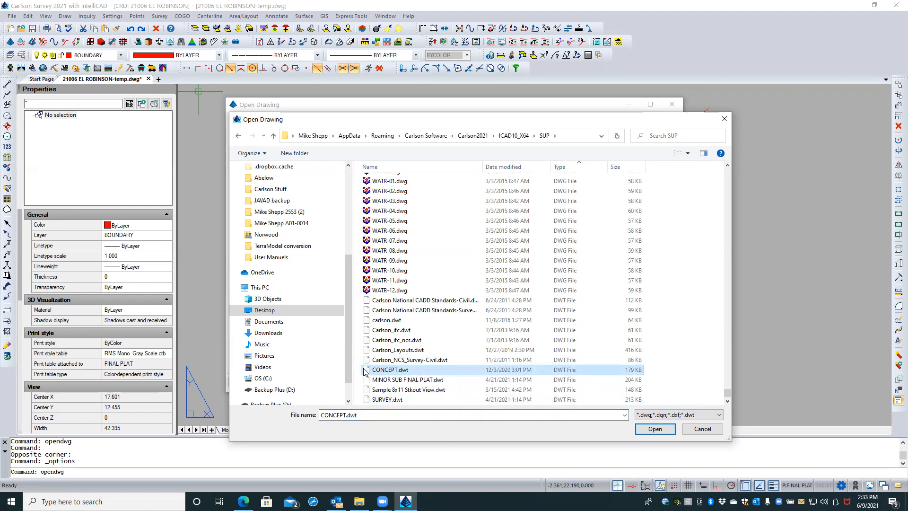
double_click(385, 374)
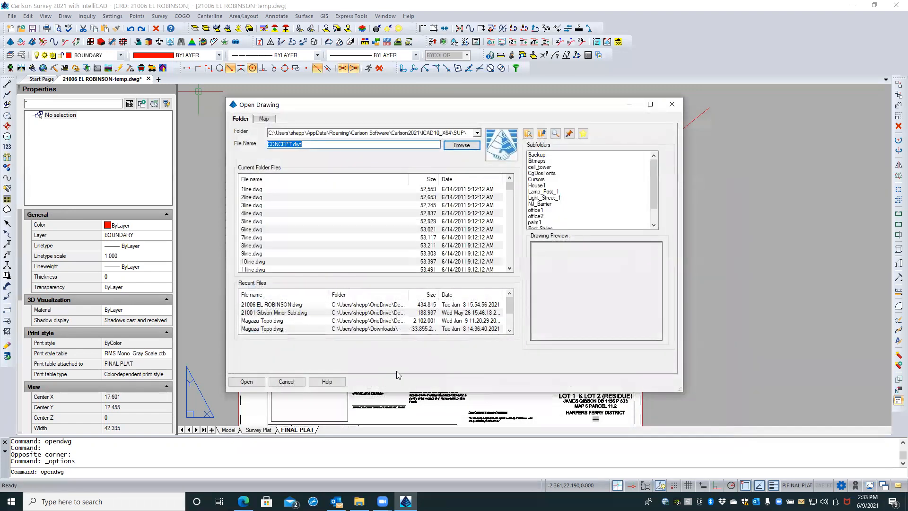
click(249, 381)
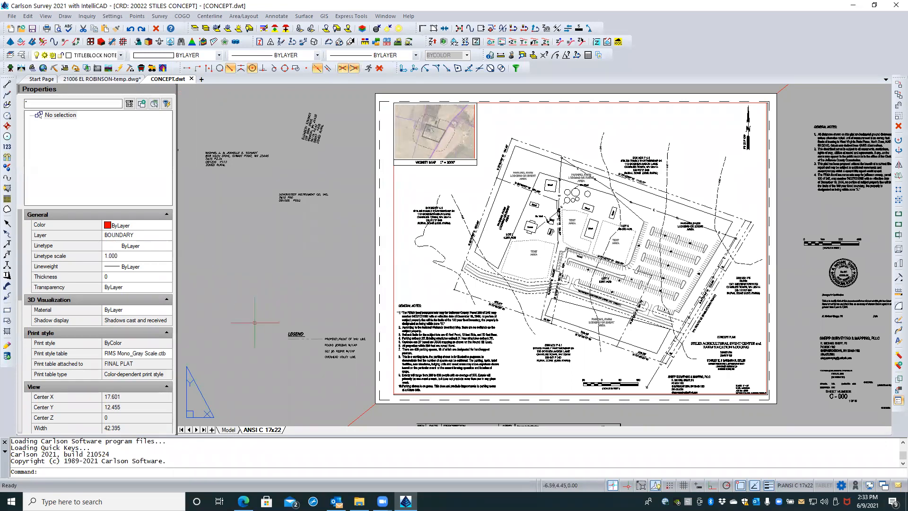
- Switch the CONCEPT template to model space and examine the aerial image, vicinity map and concept plan linework
click(229, 430)
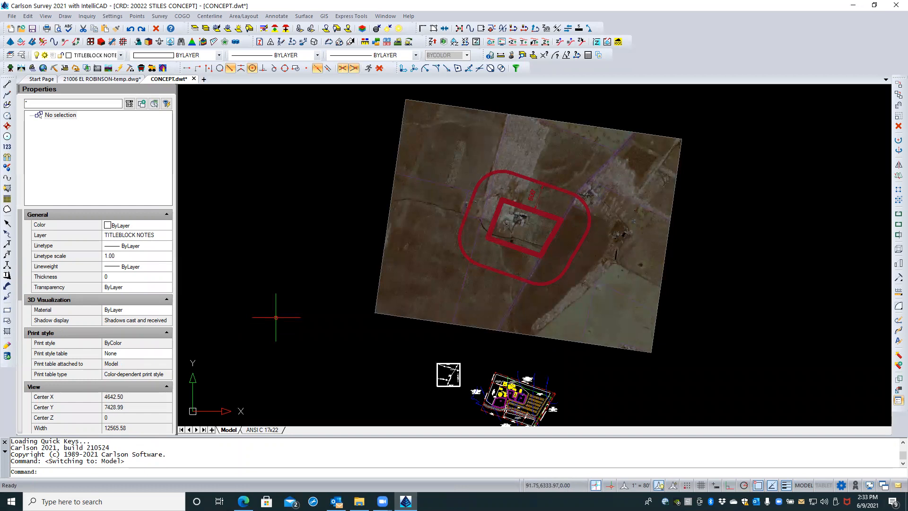
scroll(395, 383, down, 1)
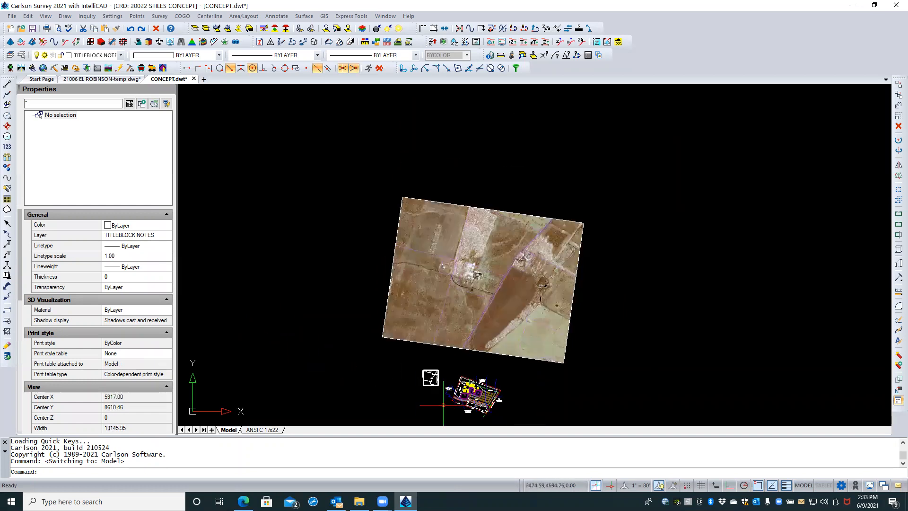
scroll(450, 412, up, 1)
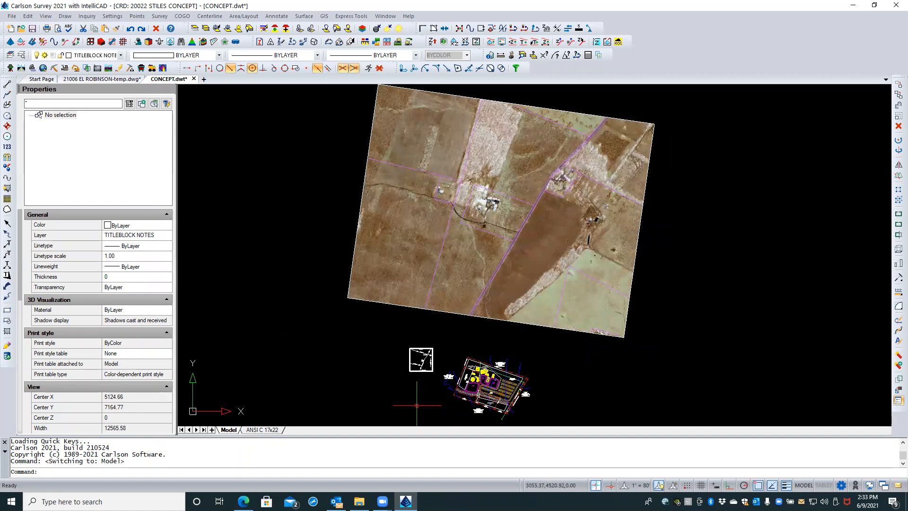
middle_drag(417, 405, 398, 347)
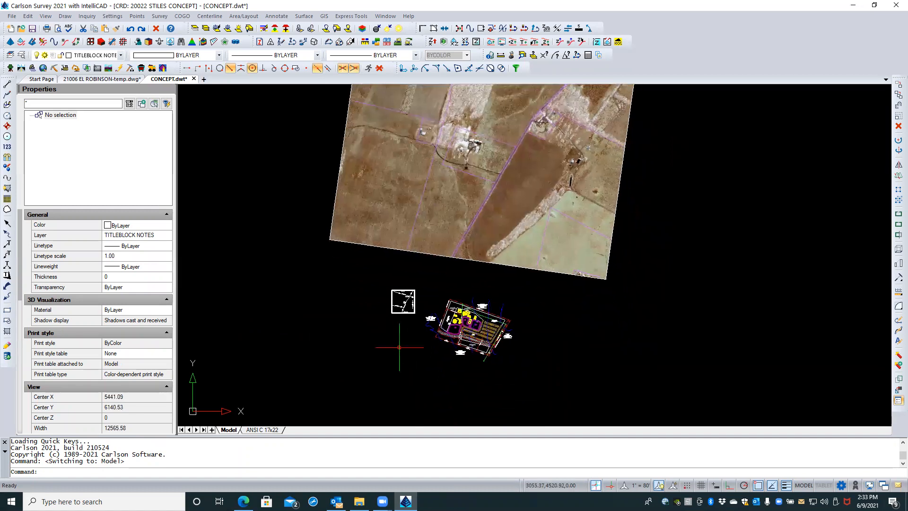
scroll(510, 317, up, 2)
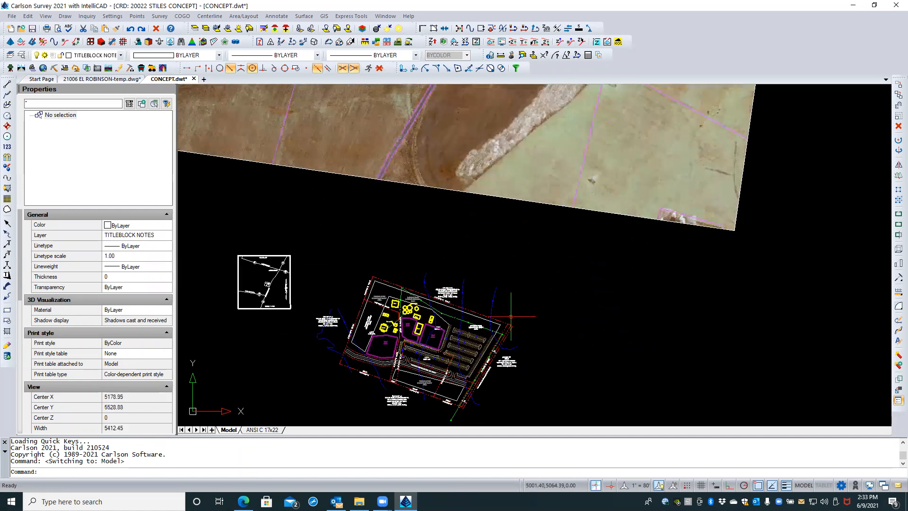
middle_drag(520, 319, 519, 282)
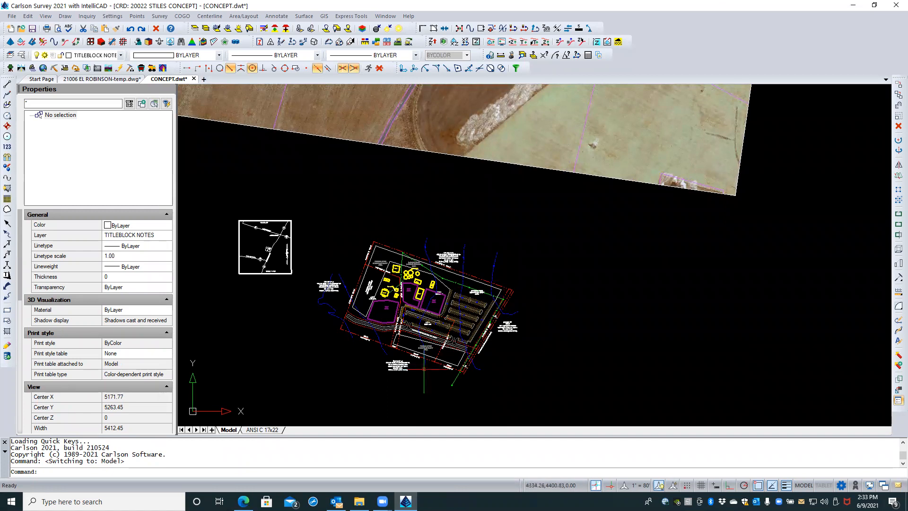
scroll(421, 365, up, 3)
scroll(423, 369, up, 1)
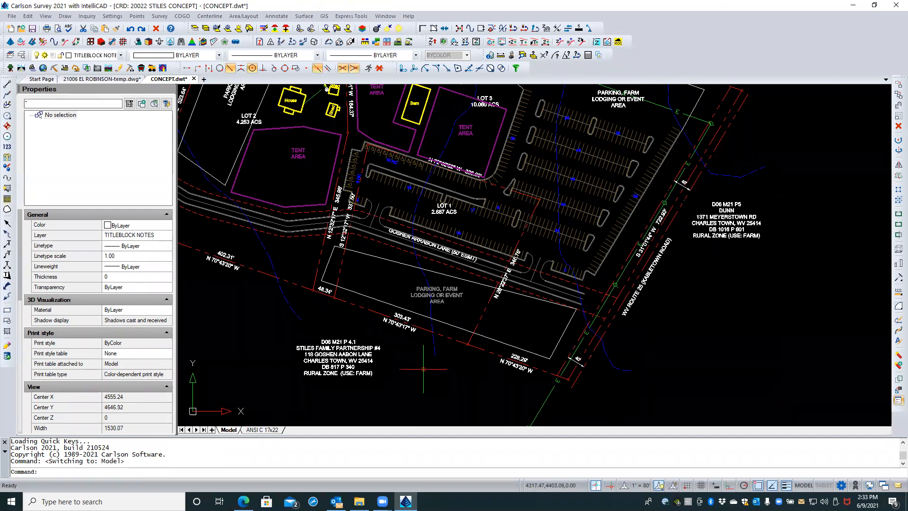
scroll(424, 369, down, 1)
scroll(424, 369, down, 2)
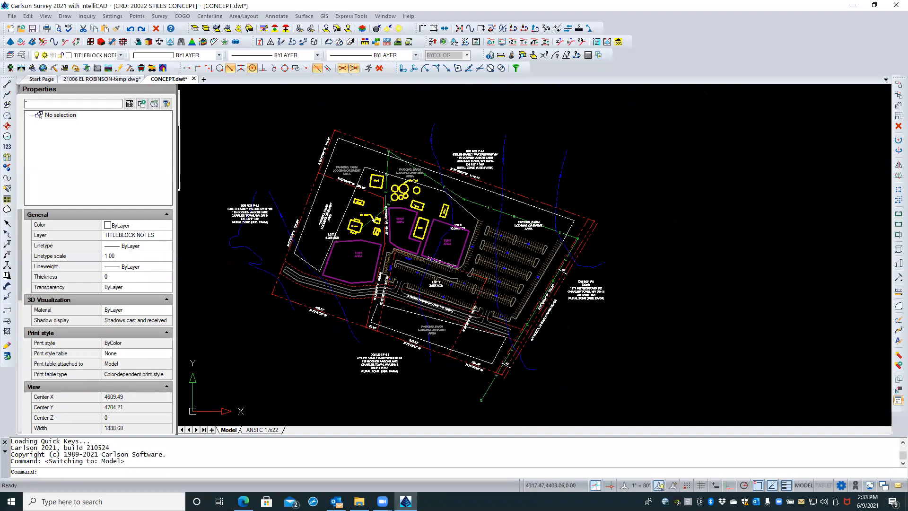
scroll(424, 369, down, 1)
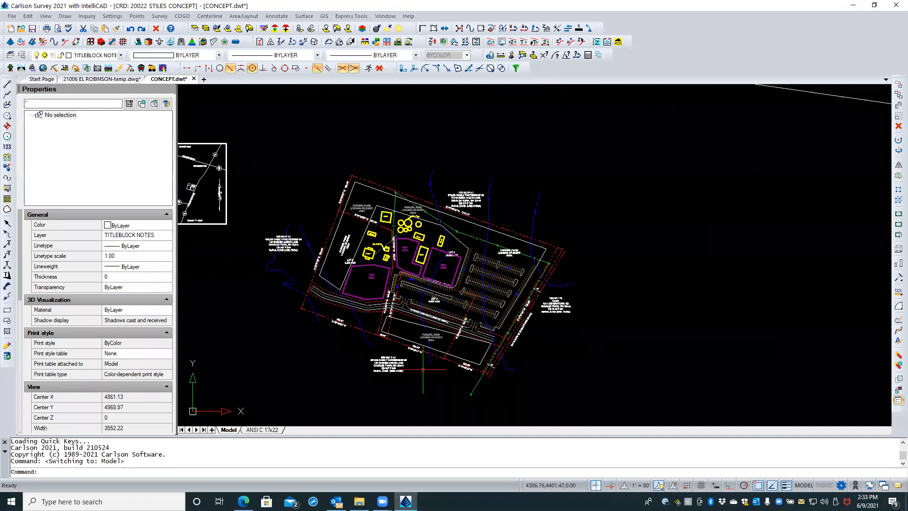
scroll(547, 369, down, 2)
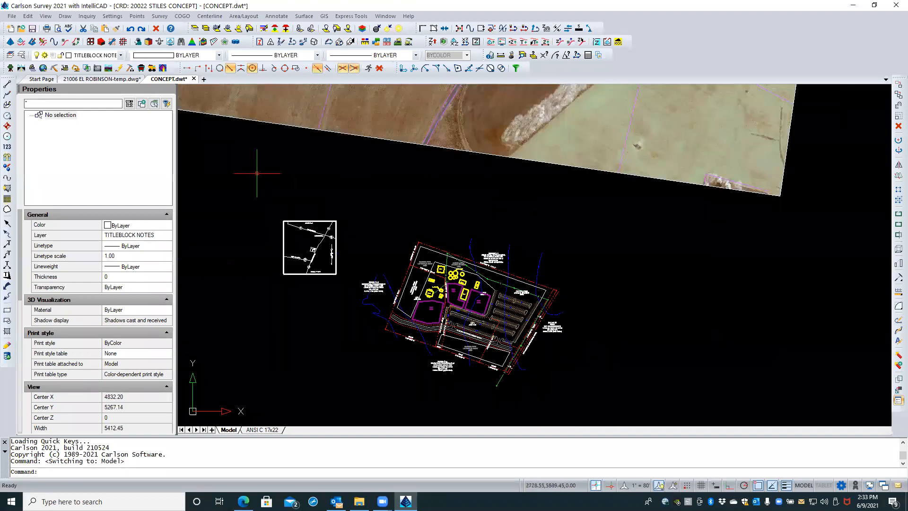
- List the points of the CONCEPT template's coordinate file, review the report and close it
click(144, 20)
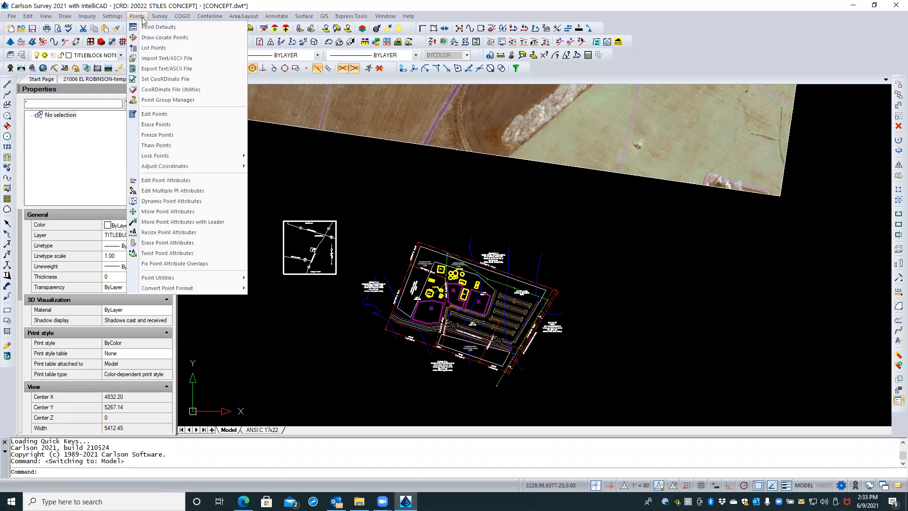
click(149, 45)
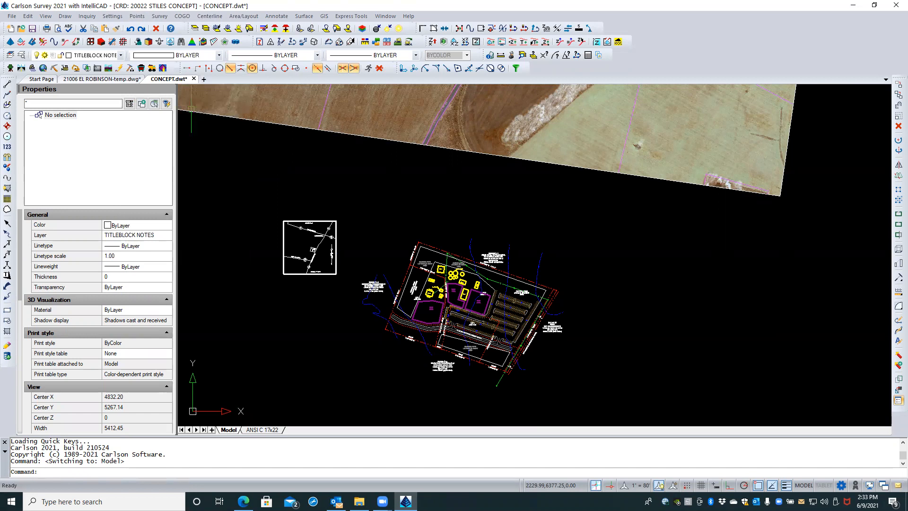
click(407, 184)
click(402, 343)
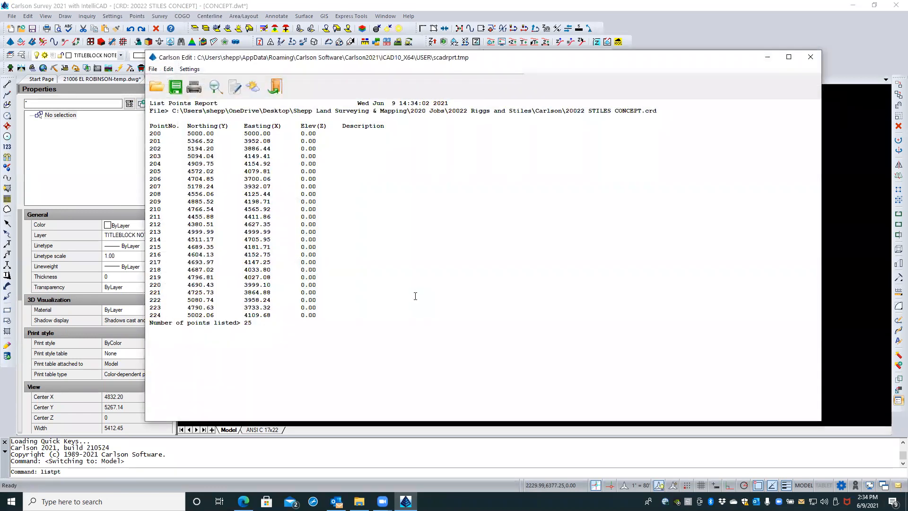
click(274, 86)
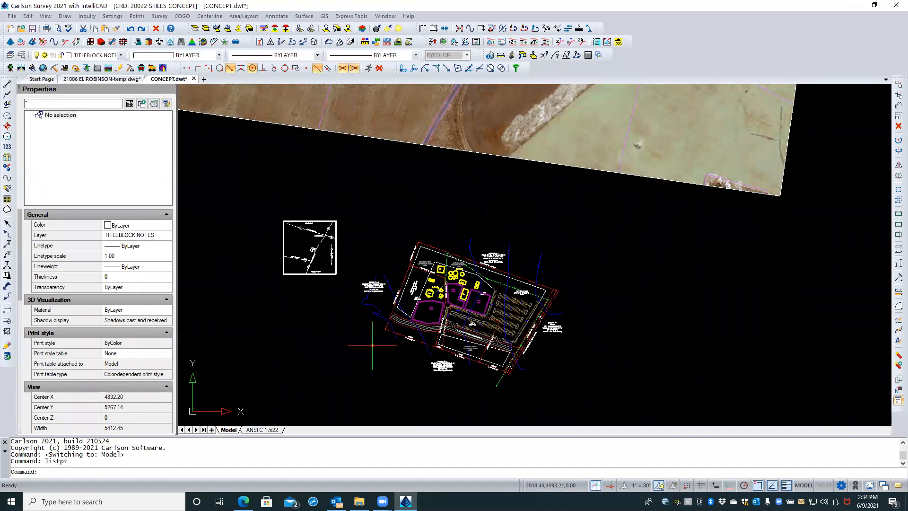
- Review the CONCEPT template's full model space extents and its ANSI C 17x22 layout, ending in model space
scroll(372, 347, down, 3)
scroll(557, 330, down, 2)
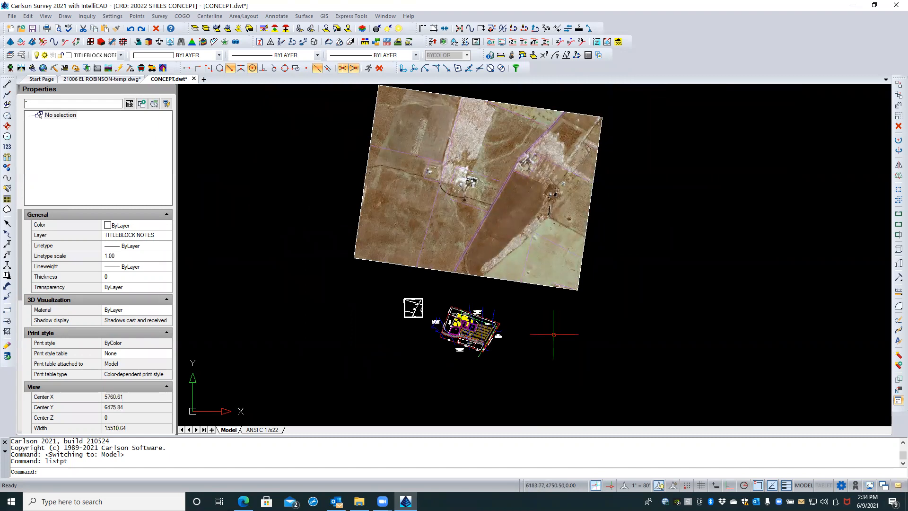
click(265, 430)
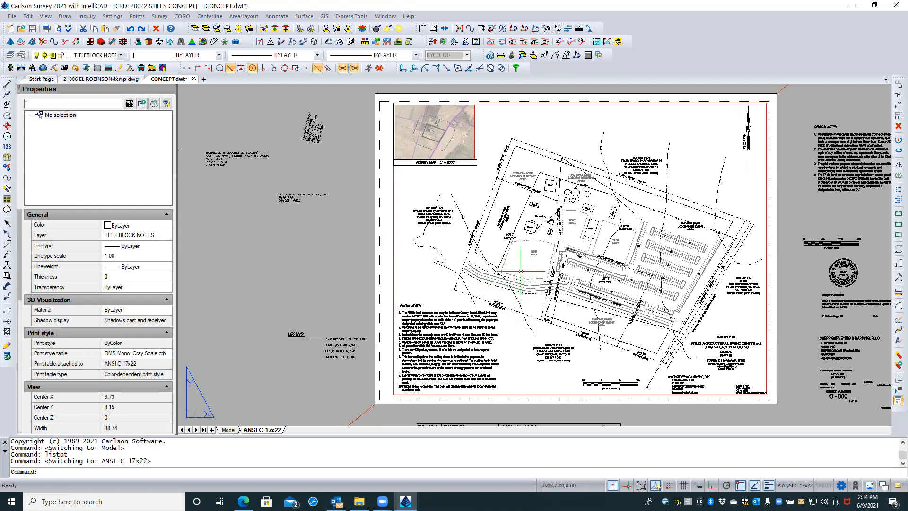
click(229, 429)
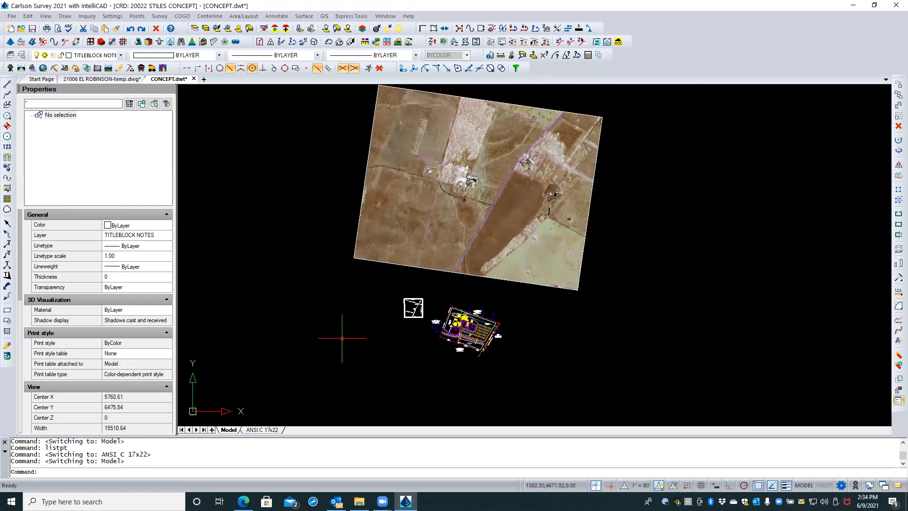
- Delete all visible model space content, including the aerial image, vicinity map and concept plan linework
scroll(342, 338, down, 1)
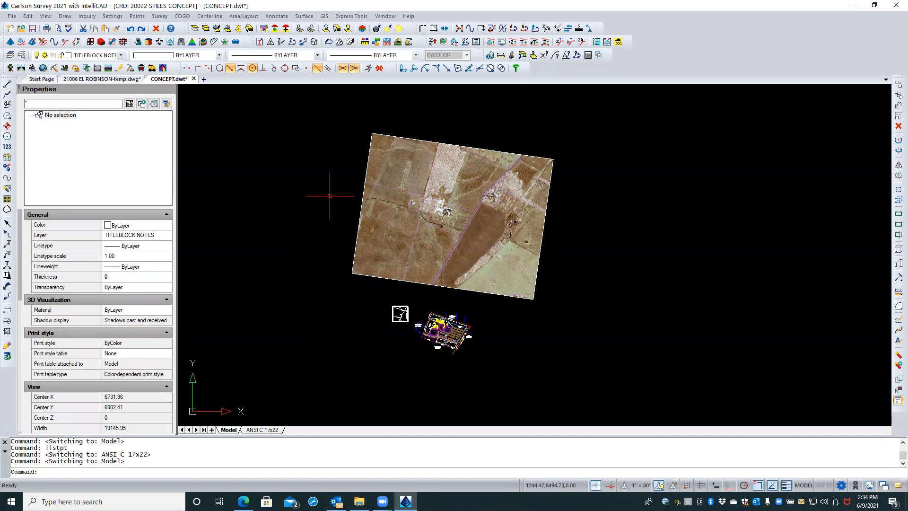
click(321, 122)
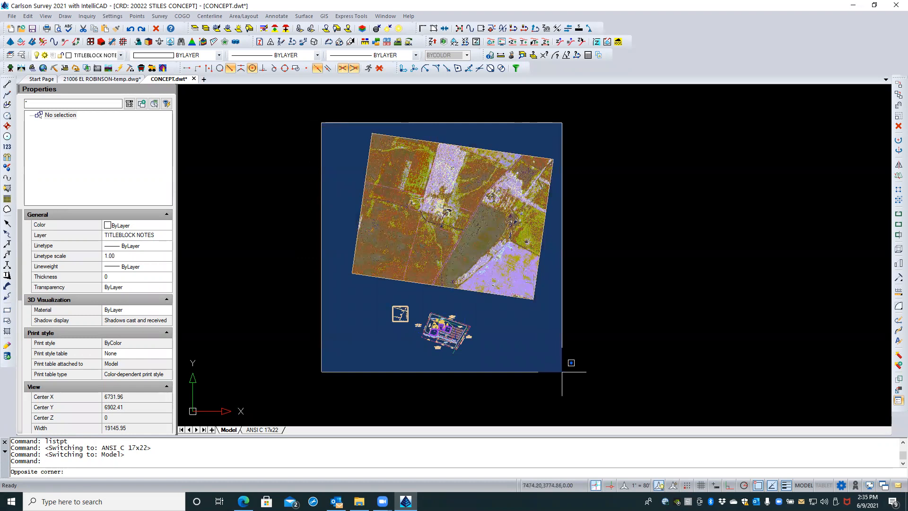
click(562, 372)
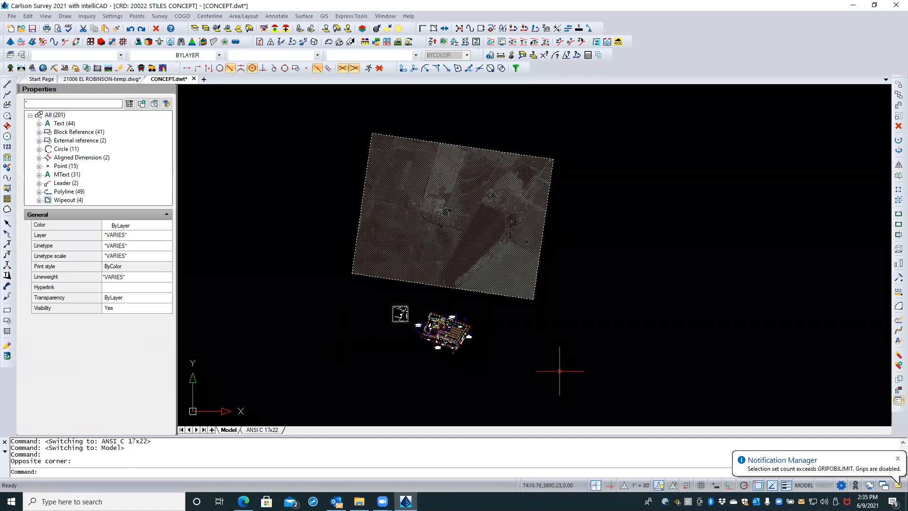
key(Delete)
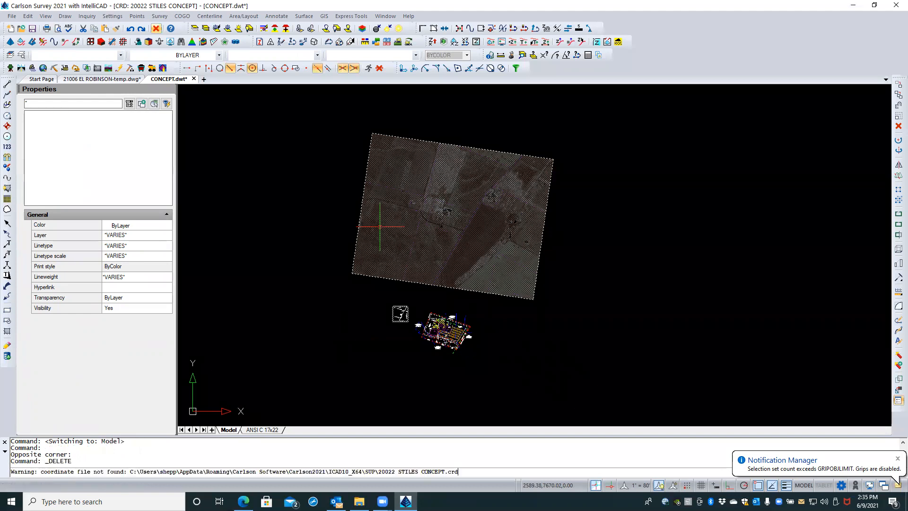
- Turn on and thaw all layers and delete the PDF underlays and other remaining objects from model space
click(249, 32)
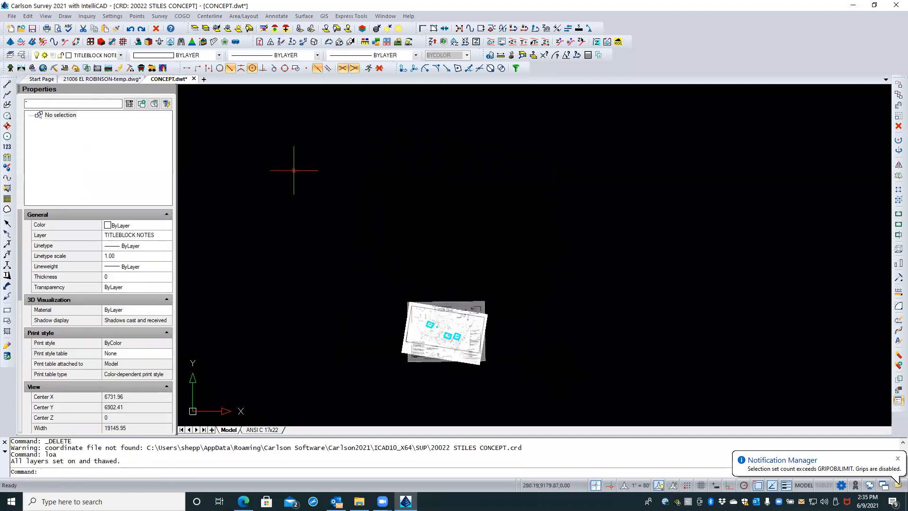
click(341, 239)
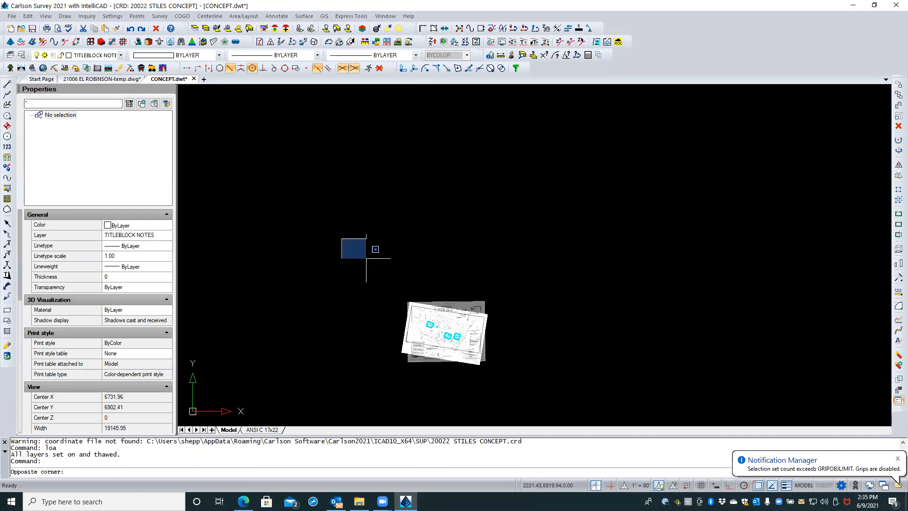
click(559, 412)
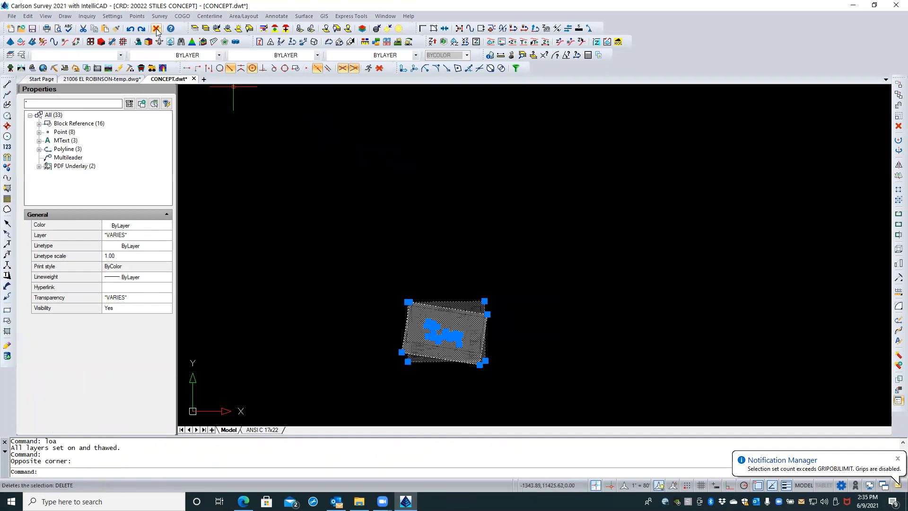
key(Delete)
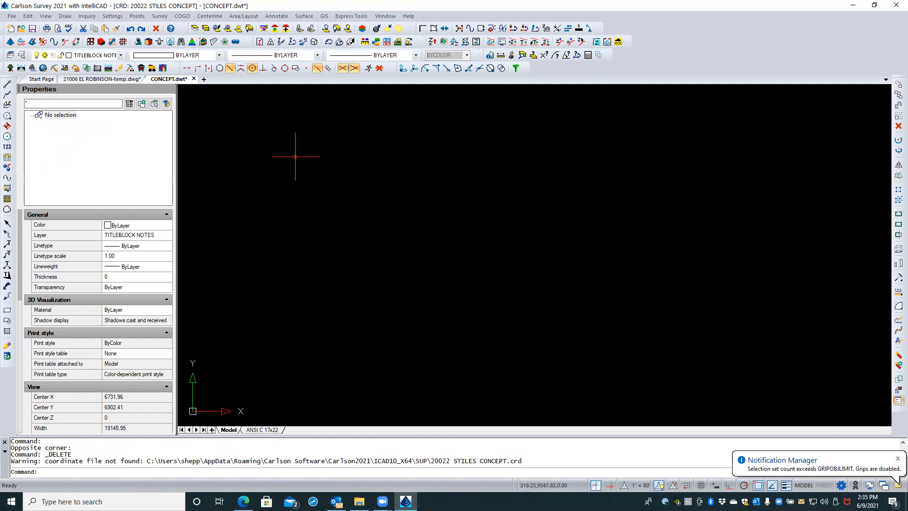
- Save the cleaned template as CONCEPT-2.dwt in the SUP folder and close it
click(12, 17)
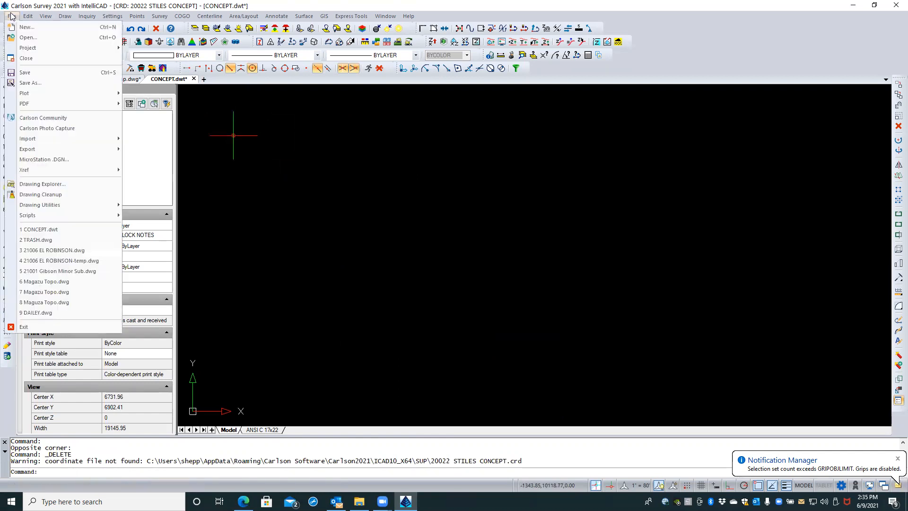
click(30, 83)
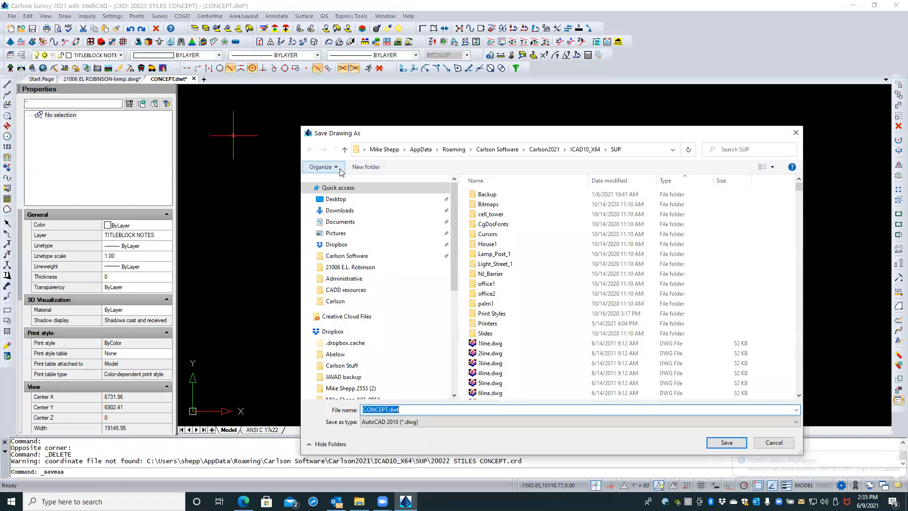
click(388, 409)
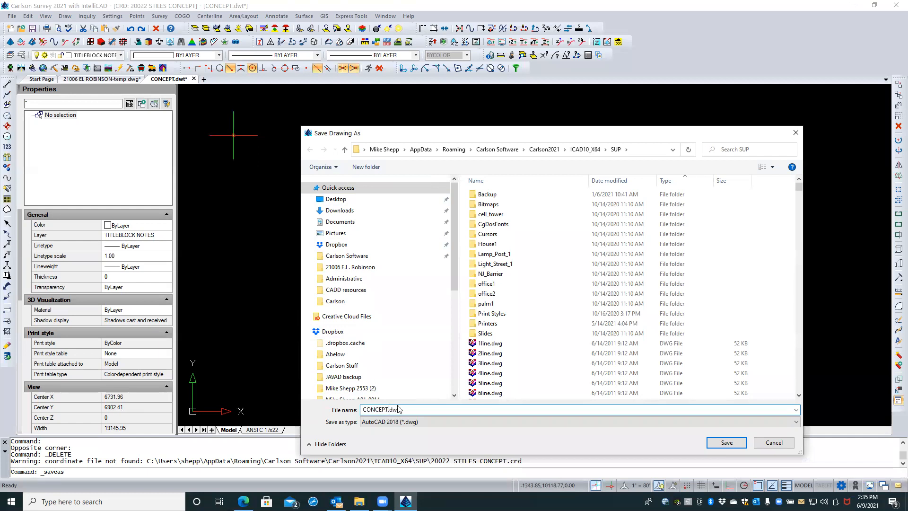
text(-2)
key(Return)
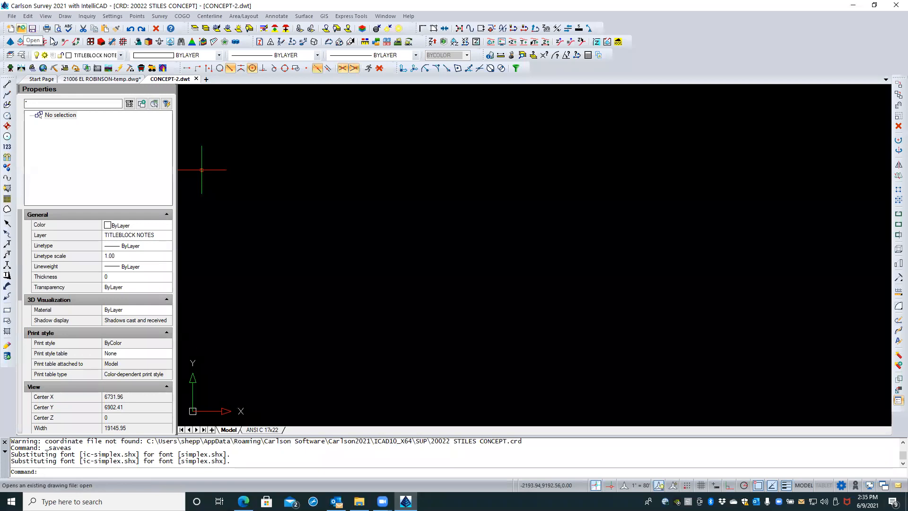
click(197, 79)
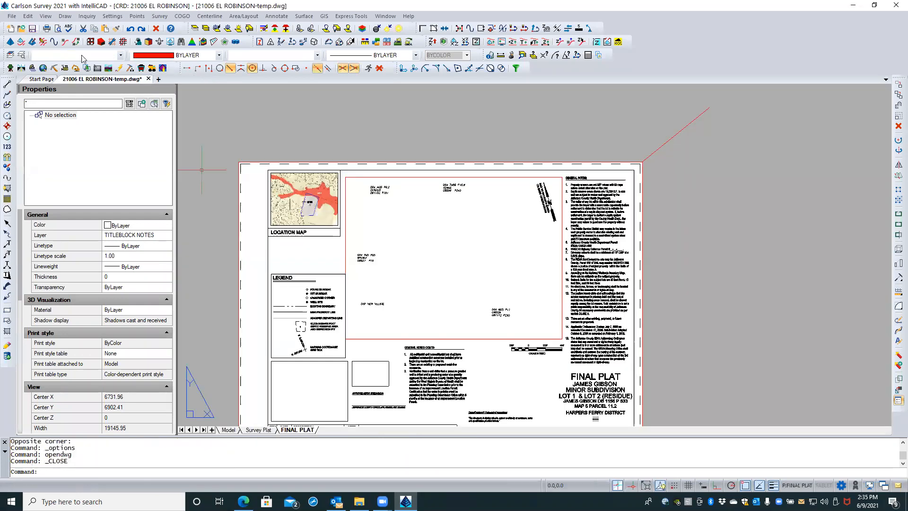
- Open the plat drawing's layer states and apply the "for plat printing" state
click(22, 29)
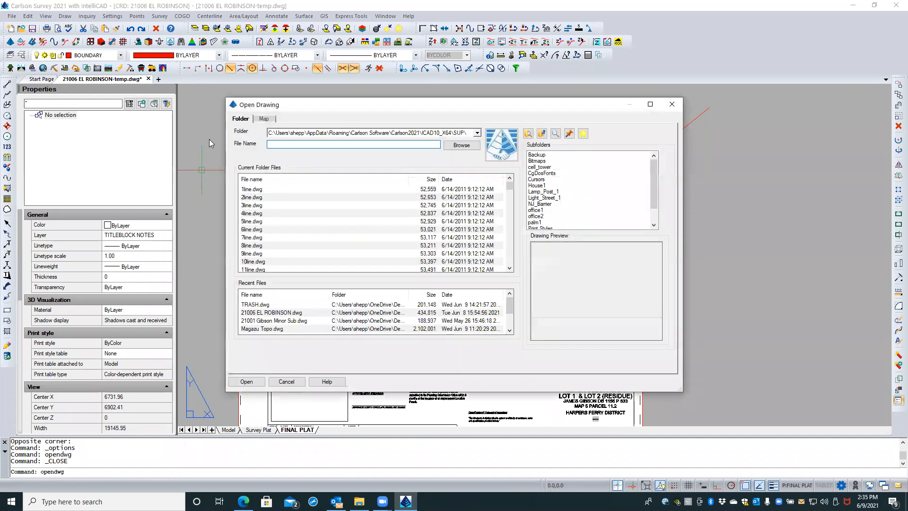
click(286, 381)
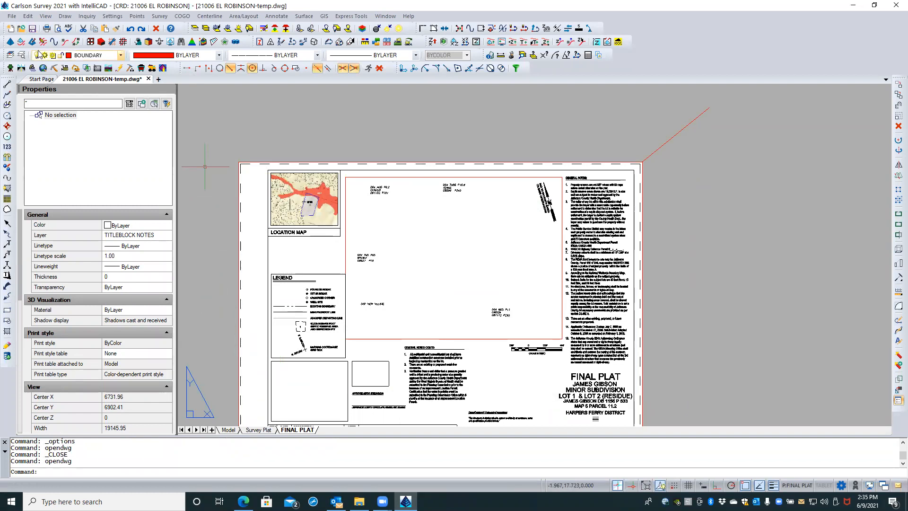
click(20, 57)
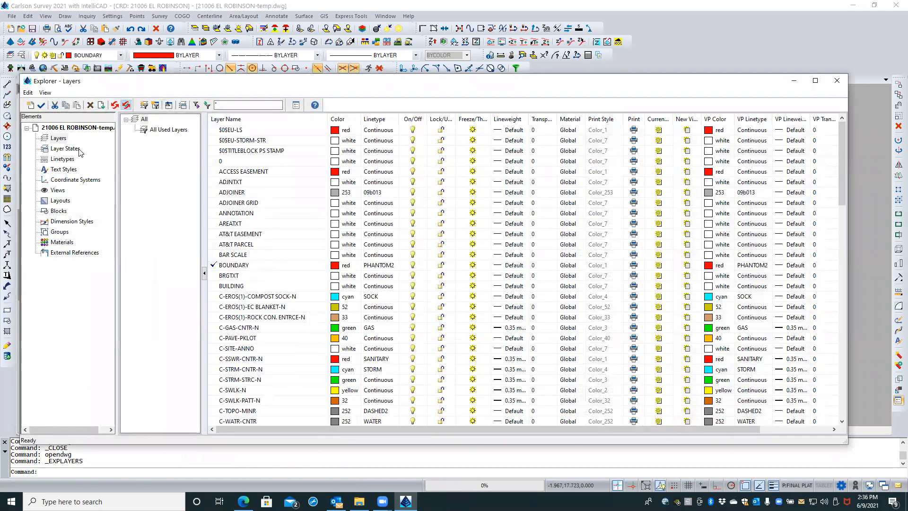
click(65, 149)
click(153, 133)
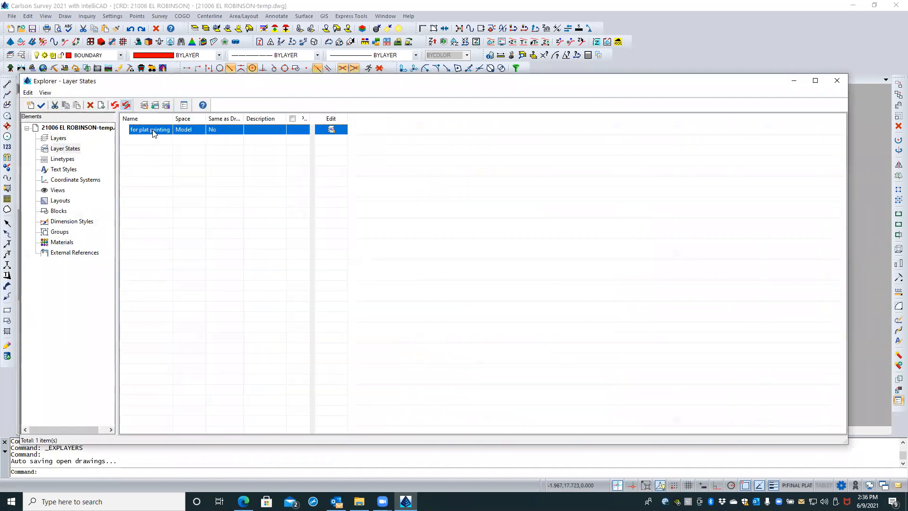
click(78, 149)
click(145, 129)
click(145, 137)
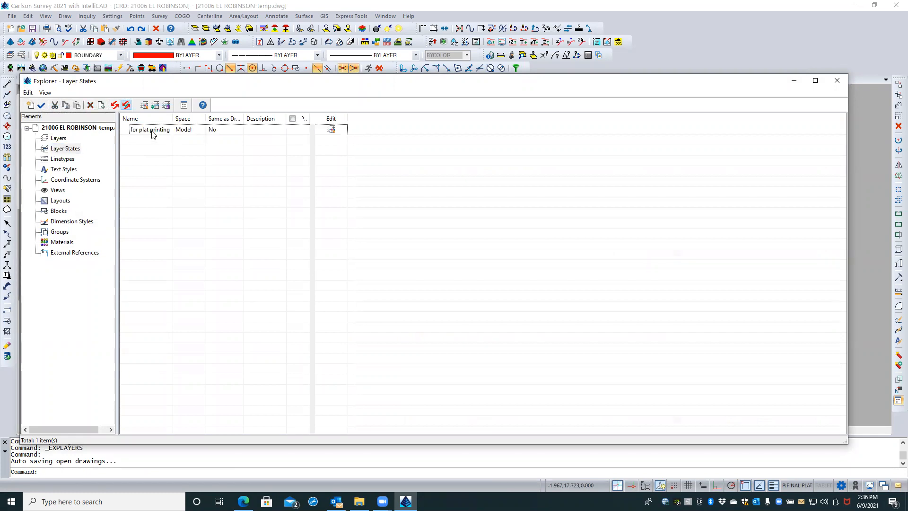
click(152, 132)
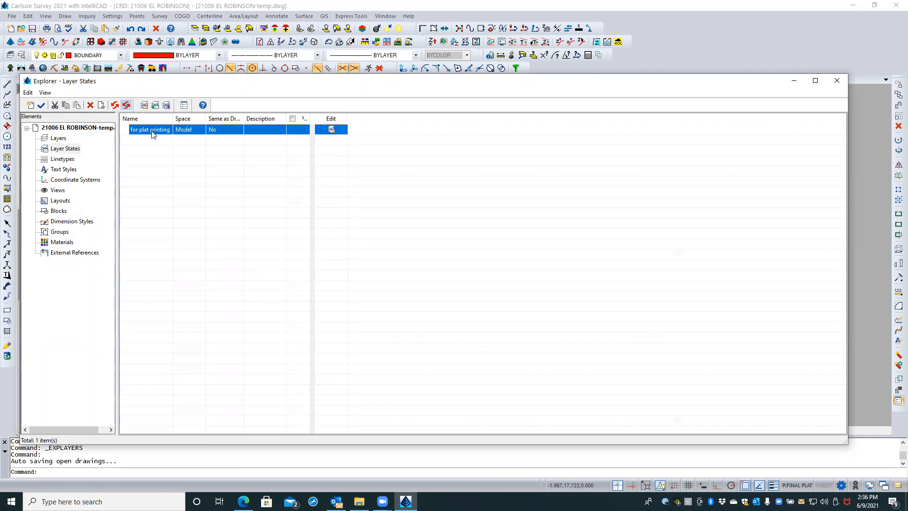
click(40, 106)
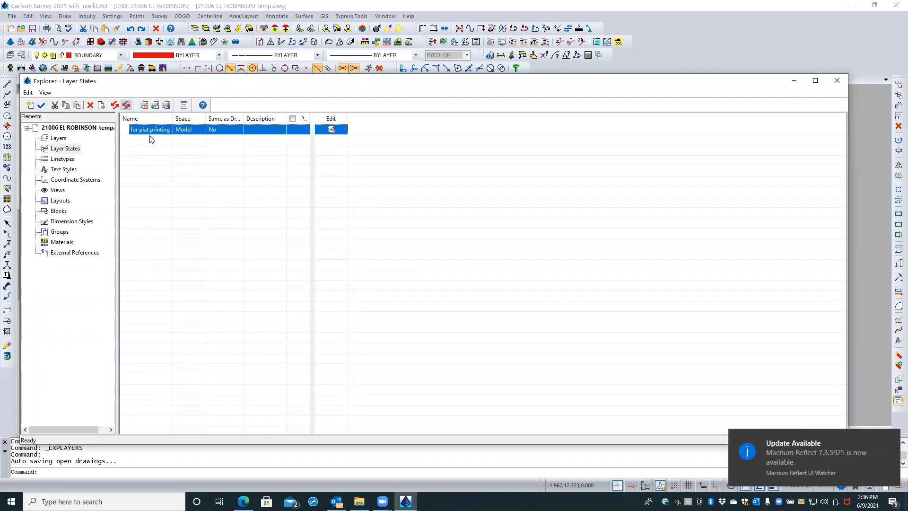
- Check the layer list's freeze settings and restore the "for plat printing" layer state again
click(56, 139)
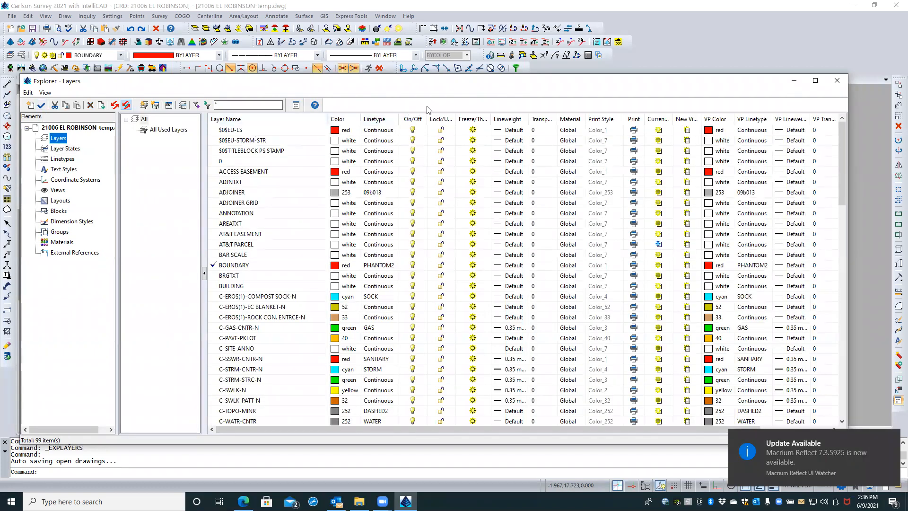
click(471, 120)
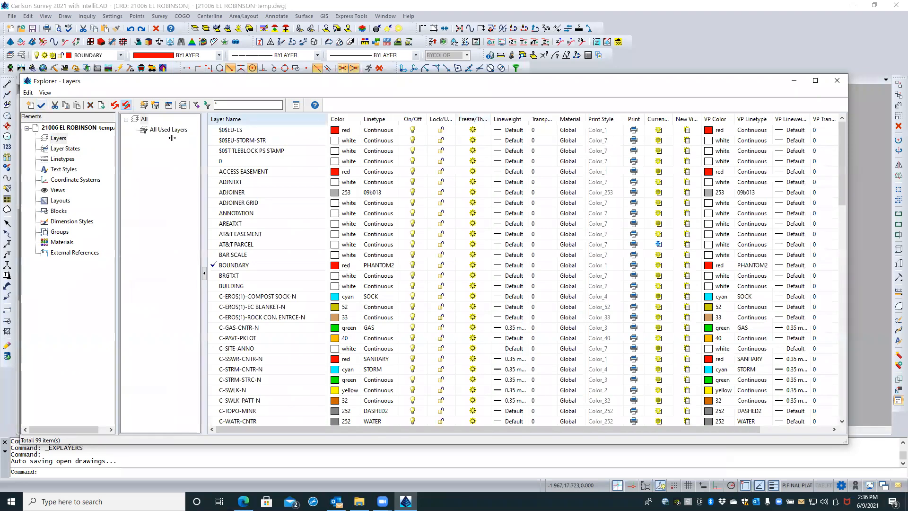
click(72, 148)
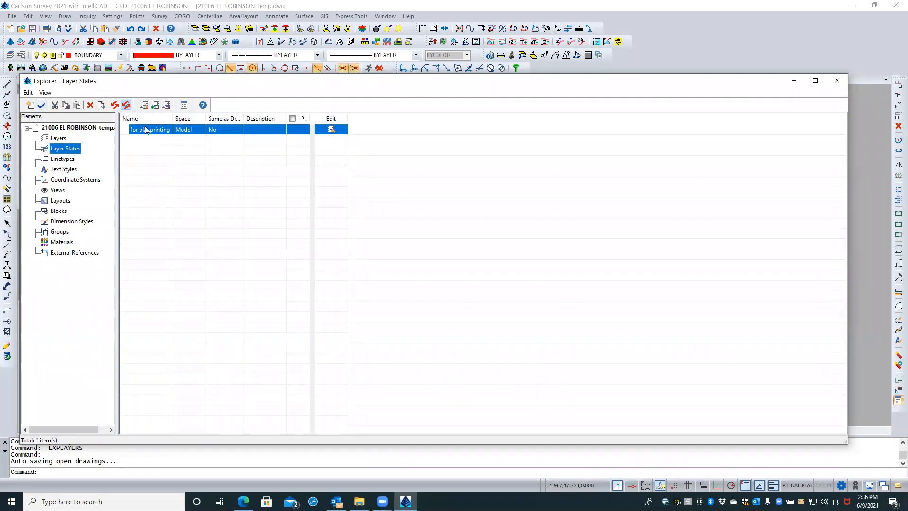
double_click(145, 131)
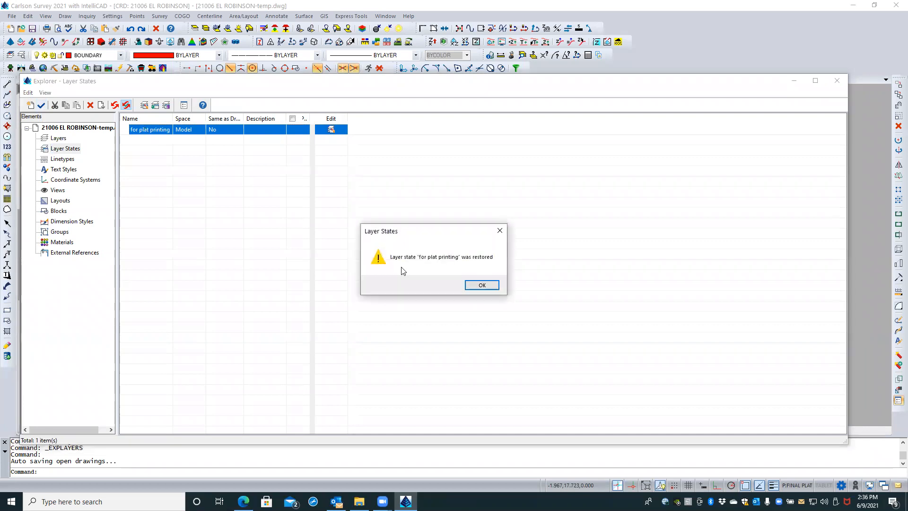
click(481, 284)
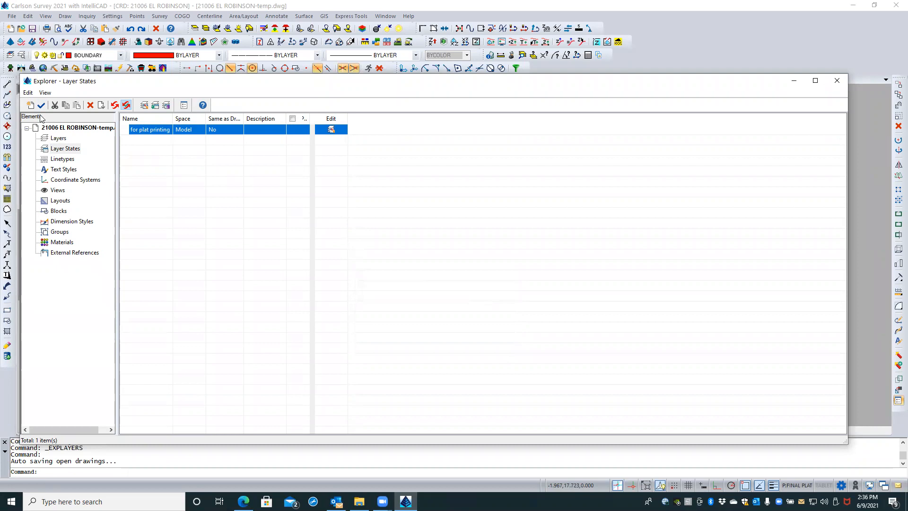
- Examine the freeze and thaw status throughout the drawing's layer list, and close the layer explorer
click(60, 138)
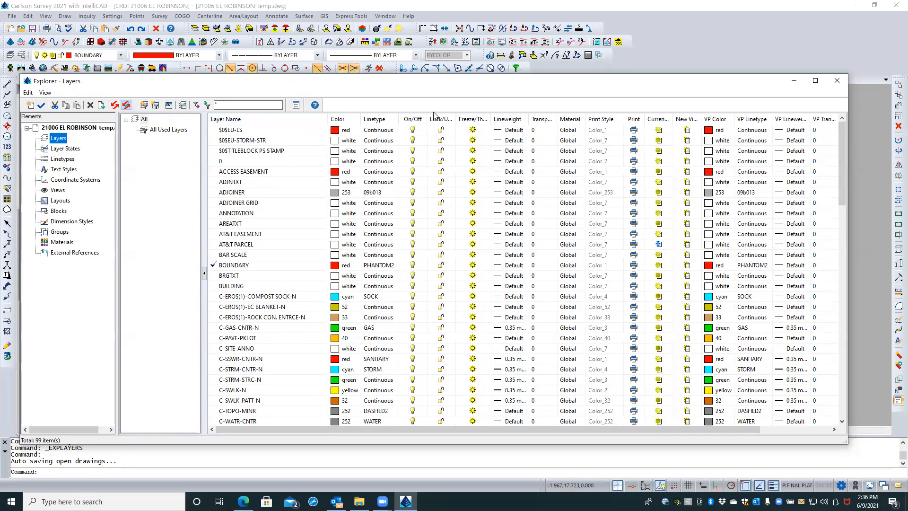
click(472, 119)
scroll(453, 160, down, 6)
scroll(452, 159, down, 13)
click(838, 82)
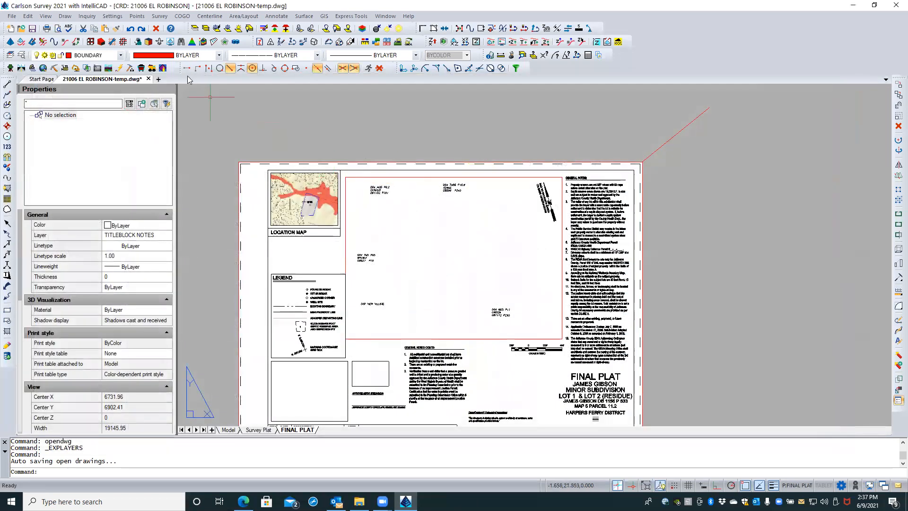
- Undo the recent layer explorer changes and preceding commands in the plat drawing
click(131, 30)
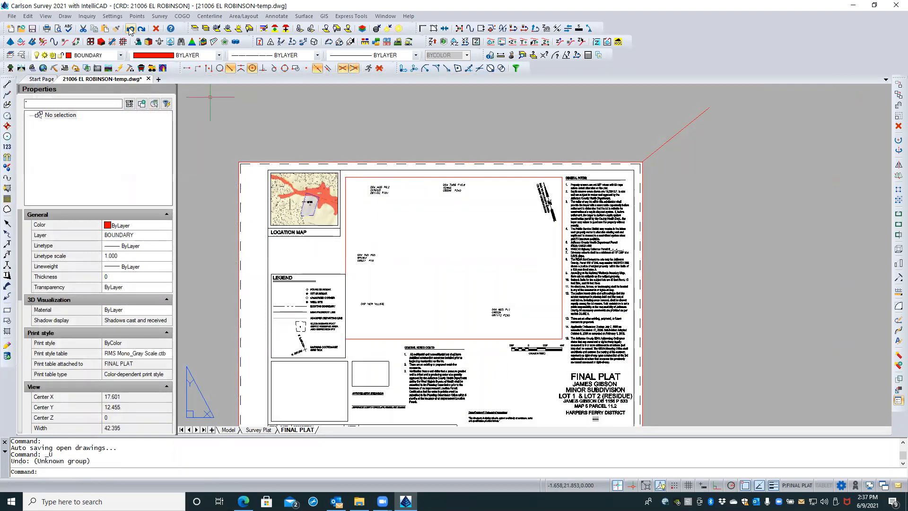
click(131, 30)
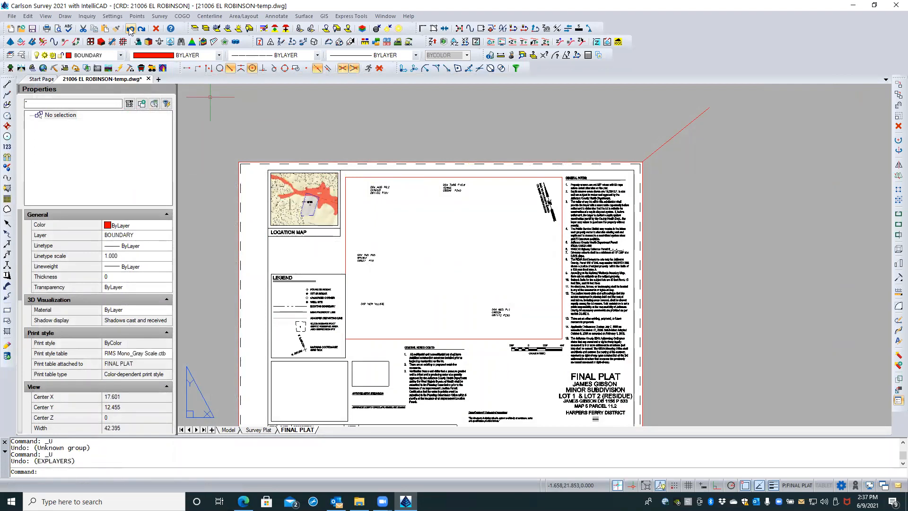
click(131, 29)
click(131, 29)
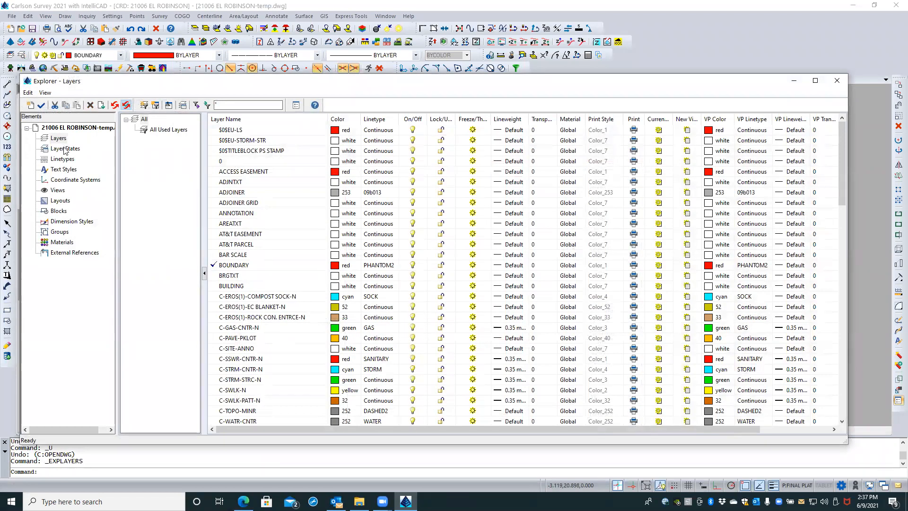
- Open the plat drawing's layer states, widen the Properties column, and expand it to show every saved layer property
click(65, 148)
click(140, 131)
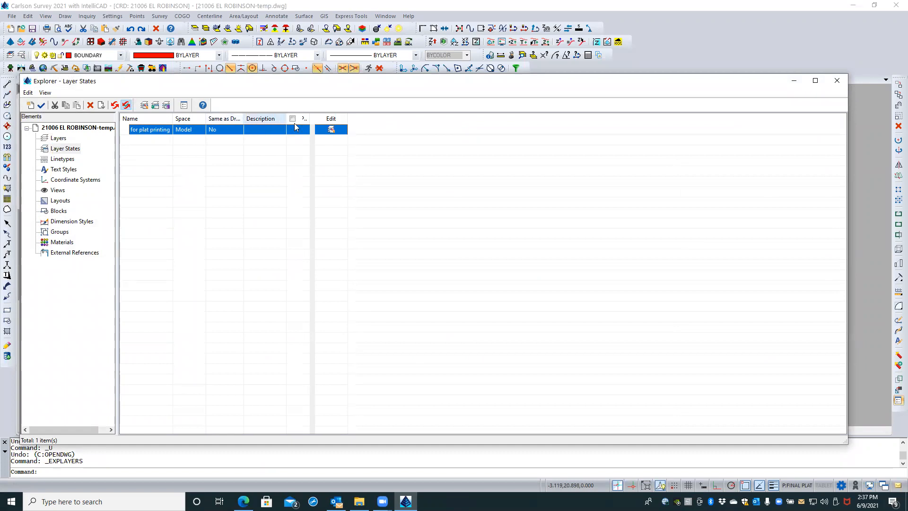
drag(308, 119, 310, 119)
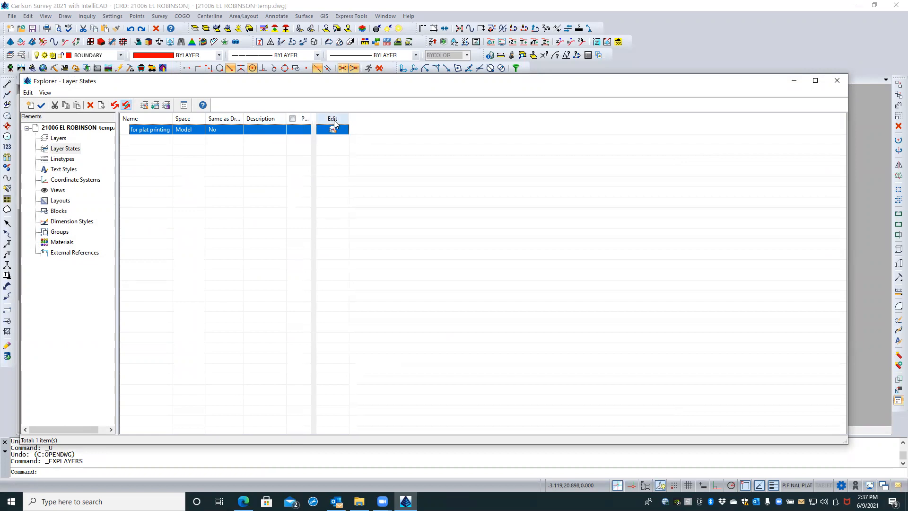
drag(306, 116, 348, 119)
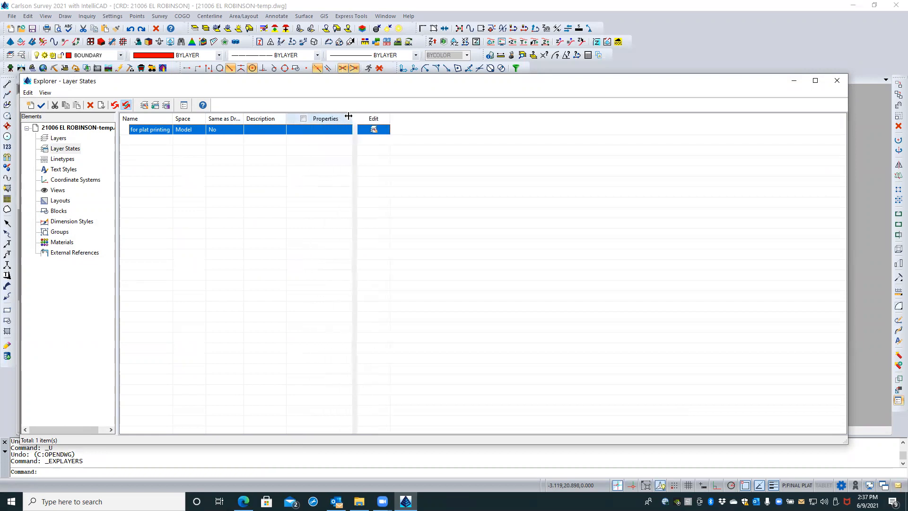
click(303, 119)
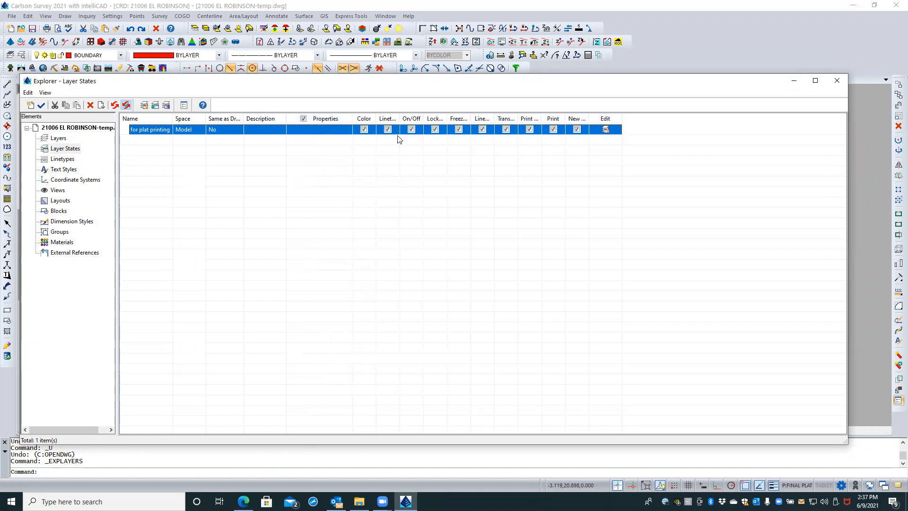
- Inspect the "for plat printing" state's contents sorted by freeze status, and close its editor without changes
click(605, 129)
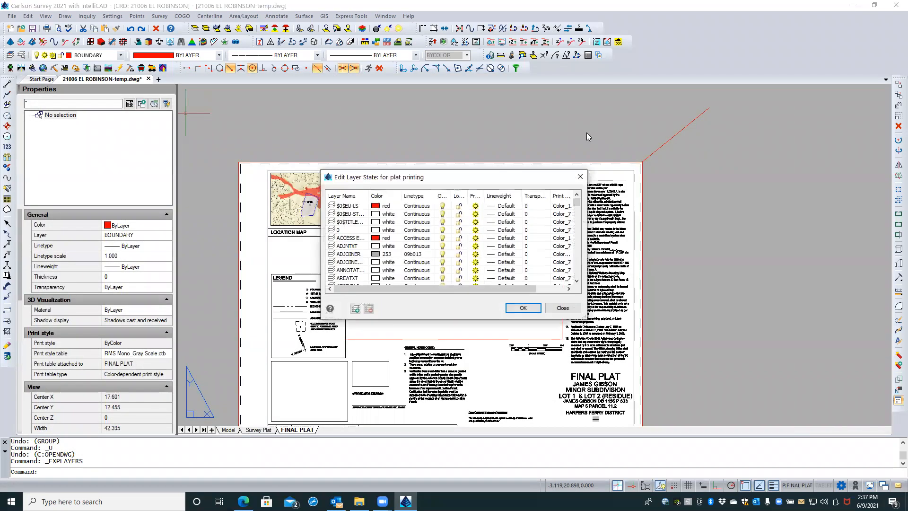
click(476, 196)
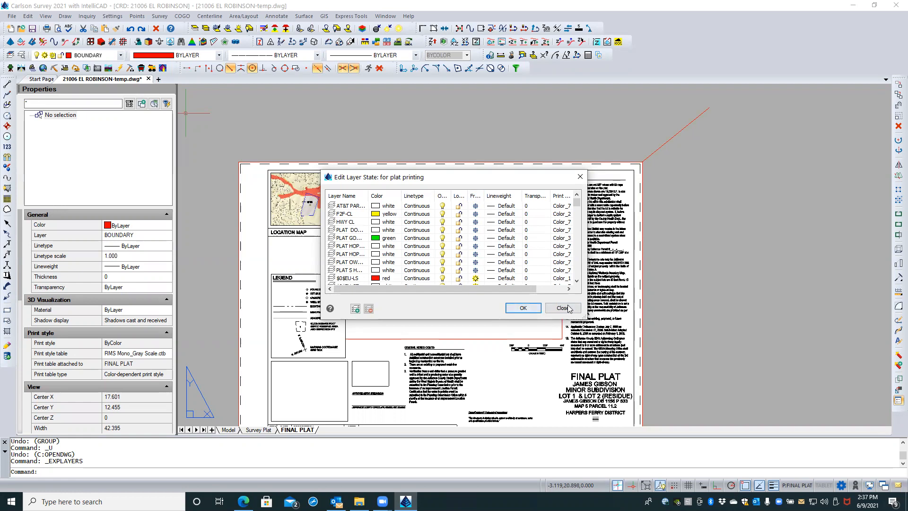
click(562, 308)
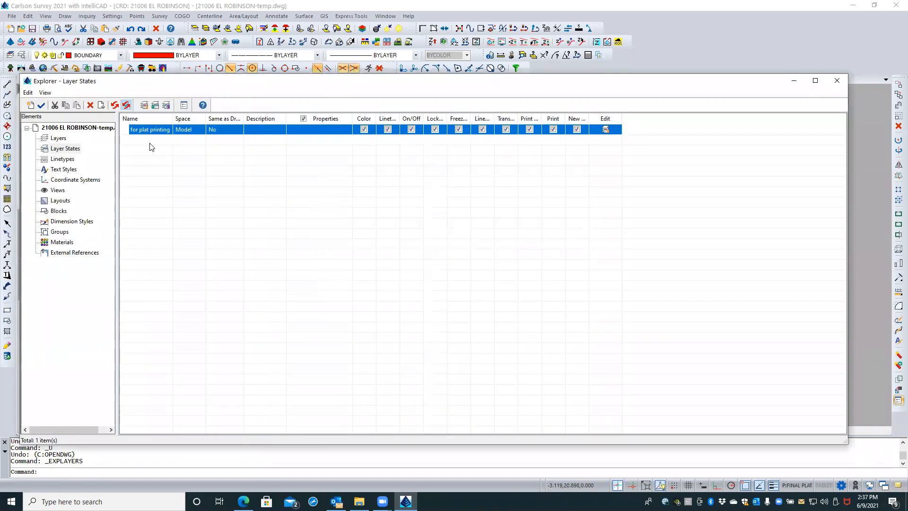
- Restore the "for plat printing" layer state in the FINAL PLAT layout and check the layer list's freeze settings
double_click(149, 129)
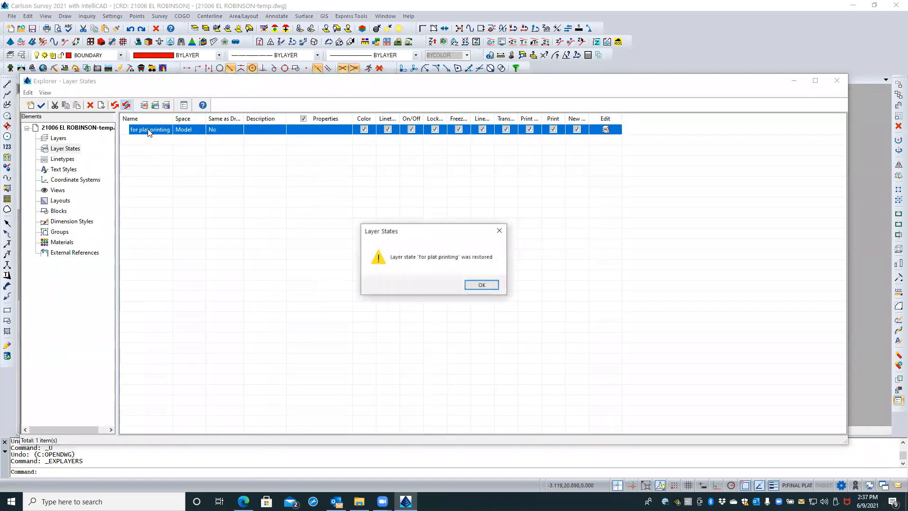
click(477, 285)
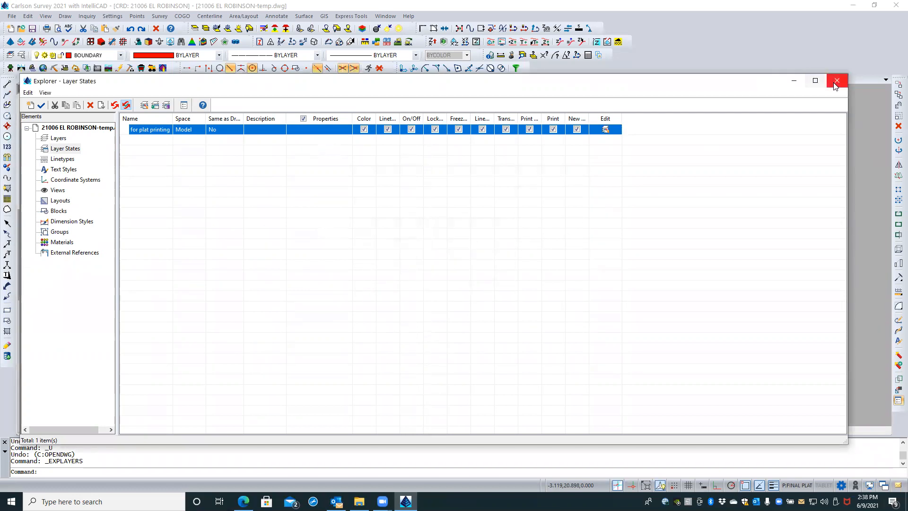
click(58, 138)
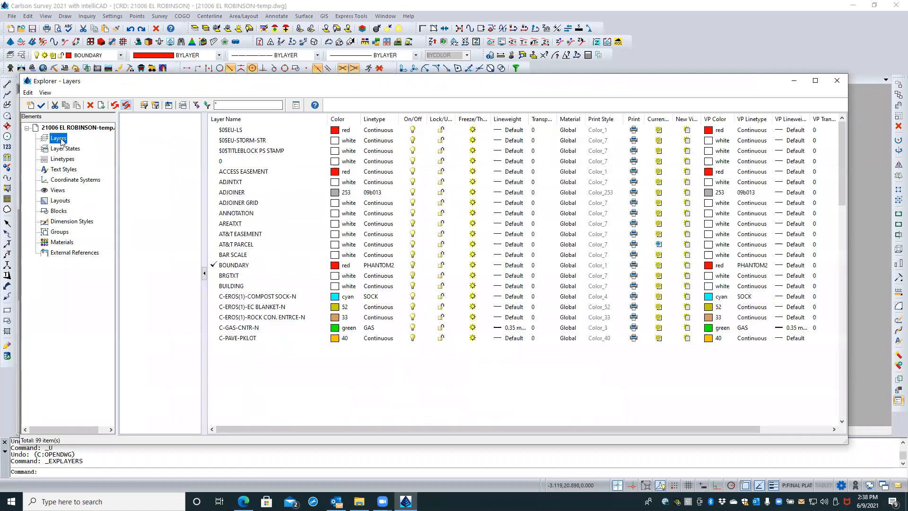
click(464, 121)
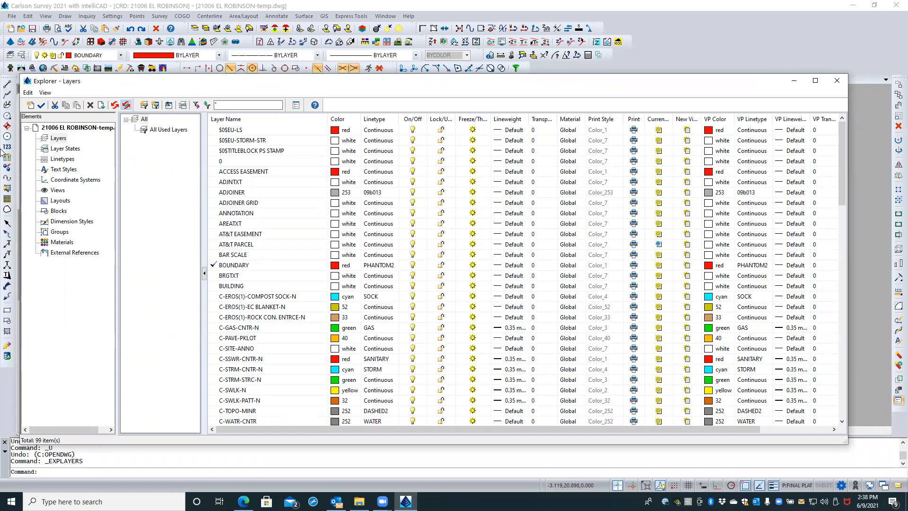
- Reopen the "for plat printing" state for editing, review its layers sorted by freeze status, and accept it unchanged
click(64, 149)
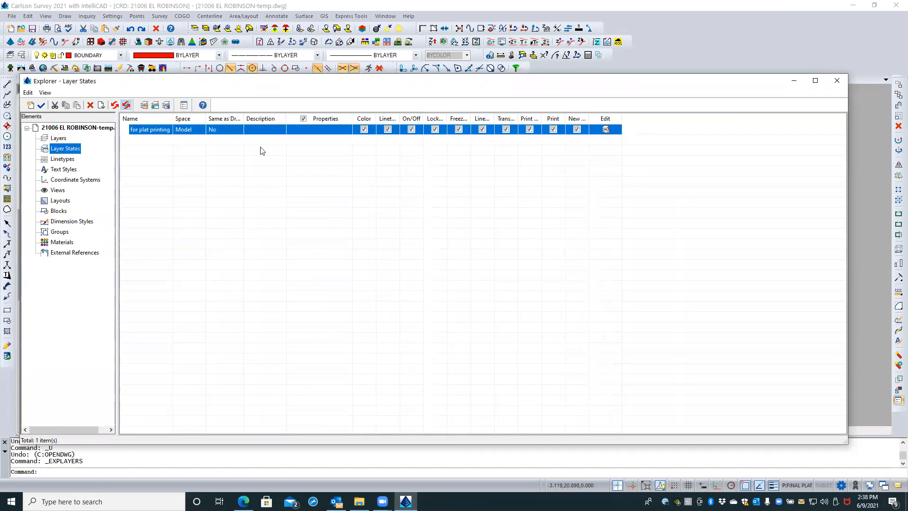
click(164, 133)
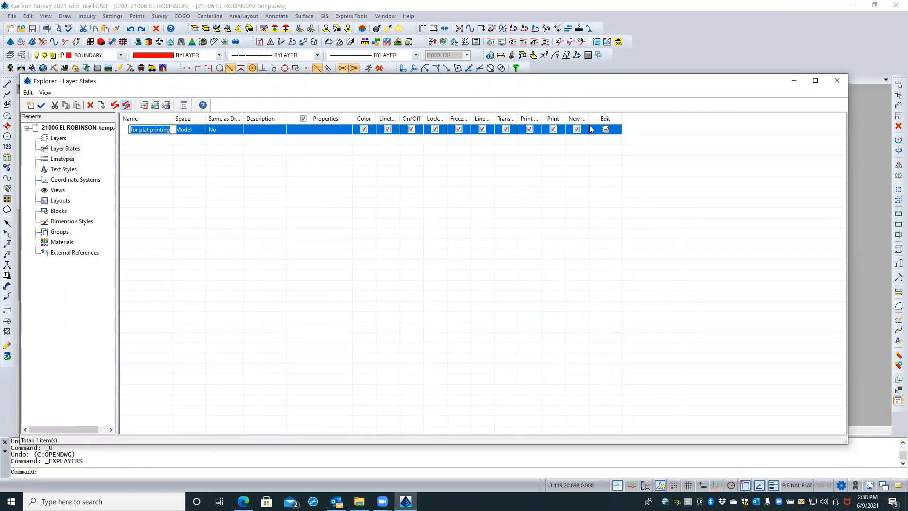
click(606, 129)
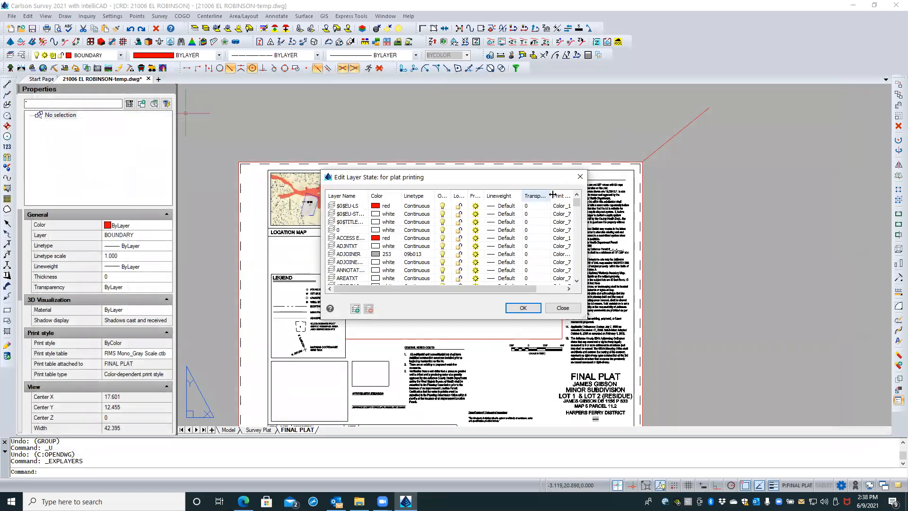
click(476, 199)
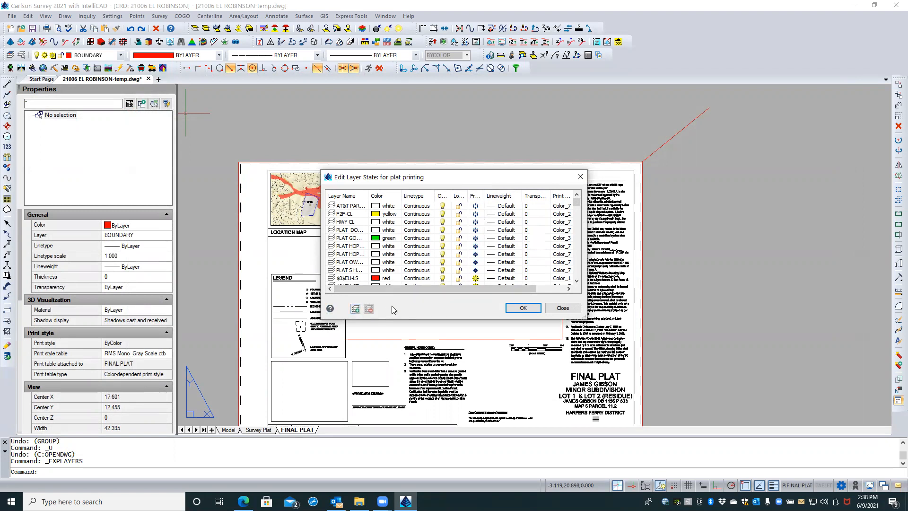
click(511, 311)
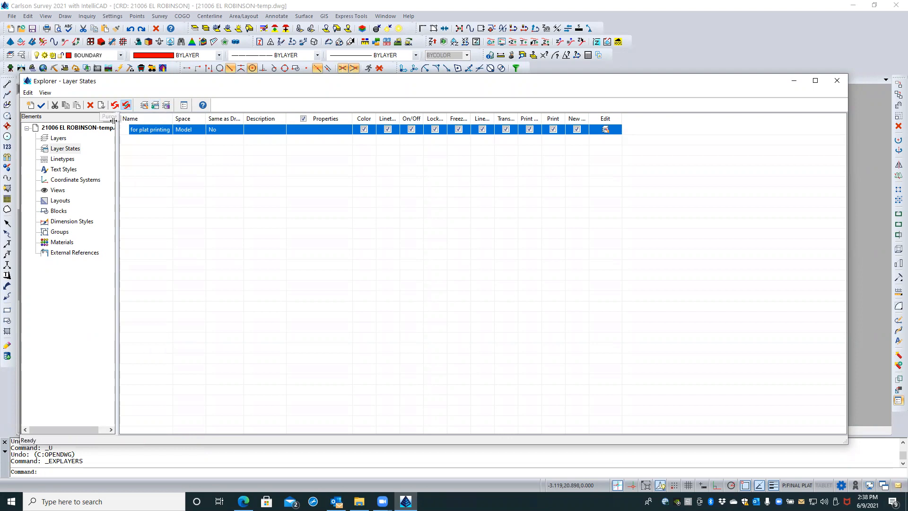
- Make the "for plat printing" layer state current again from the layout
click(149, 138)
click(153, 134)
right_click(152, 131)
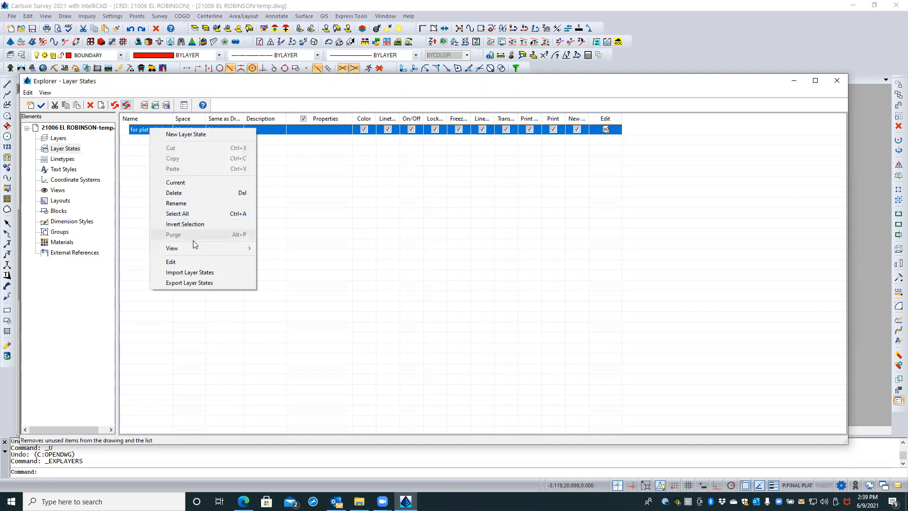
mouse_move(195, 249)
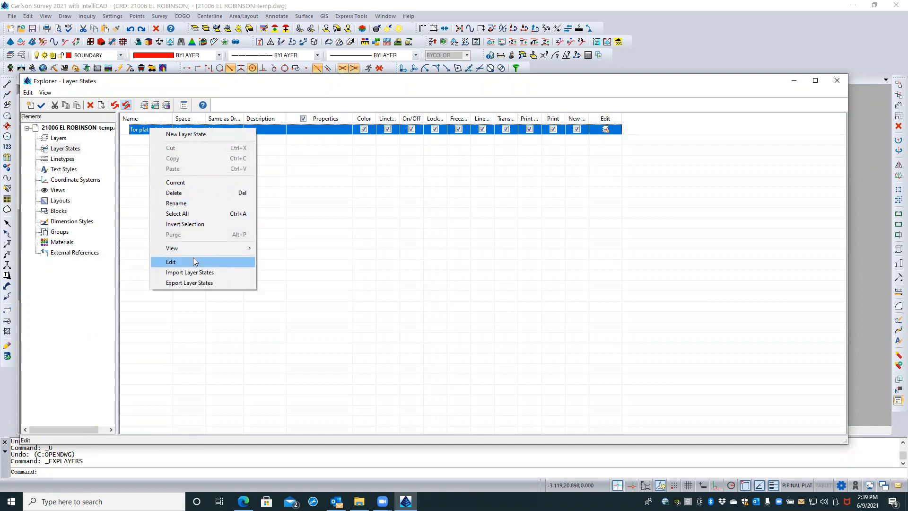
click(183, 184)
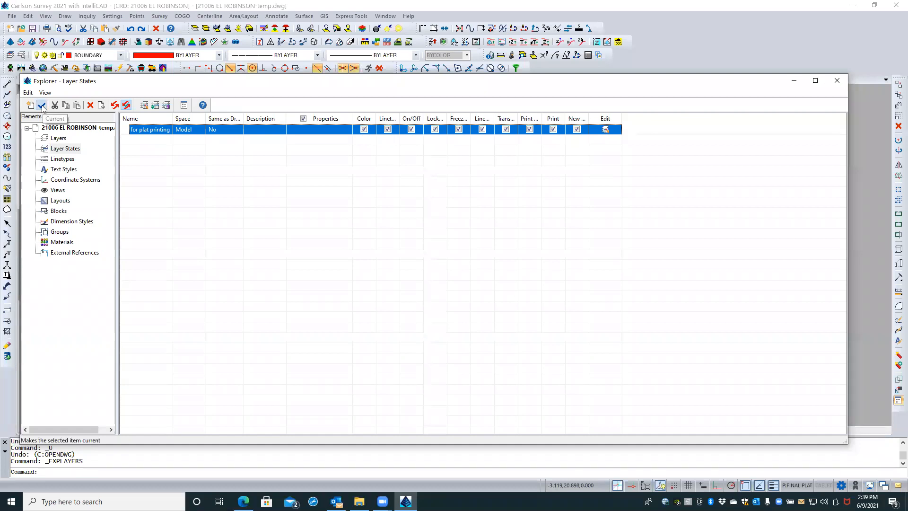
click(125, 129)
click(134, 137)
click(145, 131)
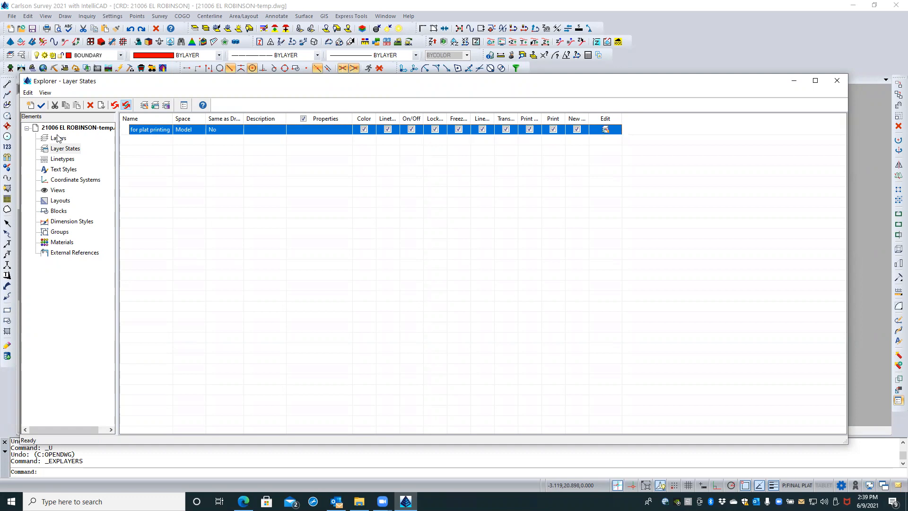
- Check the drawing's layer list by freeze and thaw status, and close the layer explorer
click(57, 138)
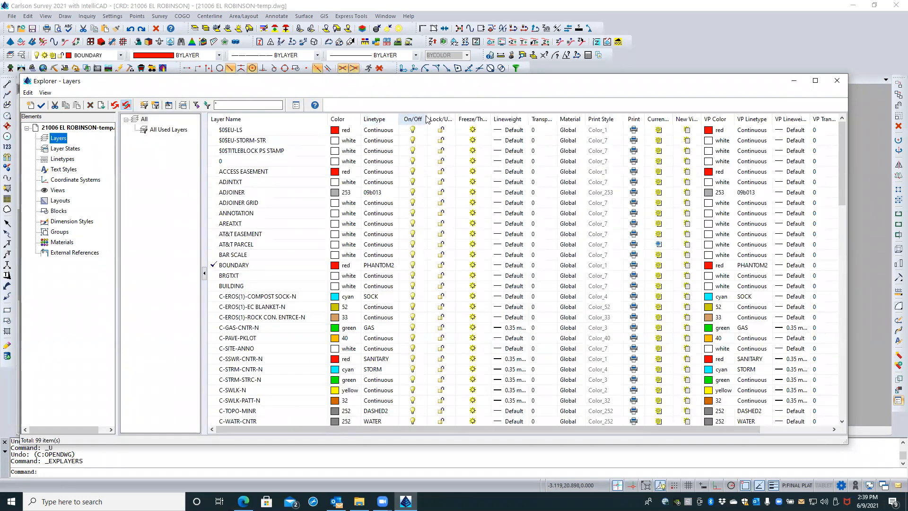
click(467, 119)
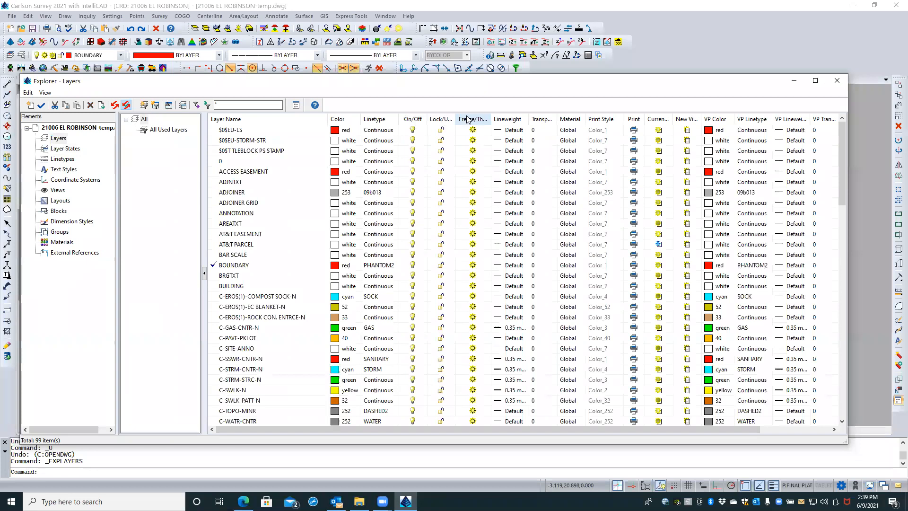
click(468, 120)
click(839, 79)
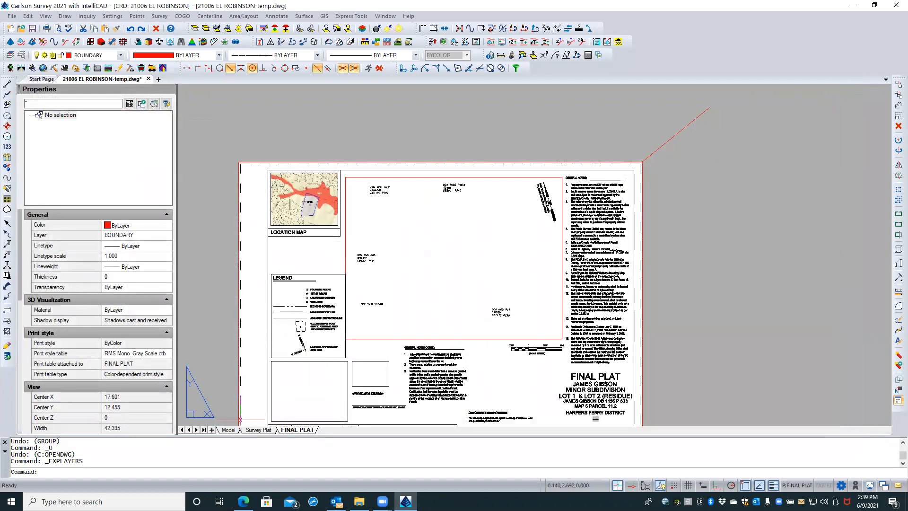
- Switch to model space and restore the "for plat printing" layer state there
click(229, 430)
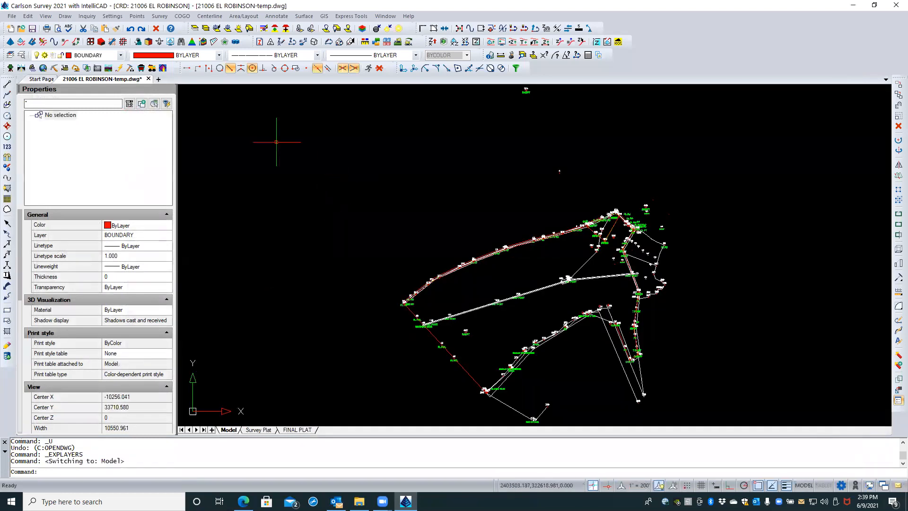
click(22, 55)
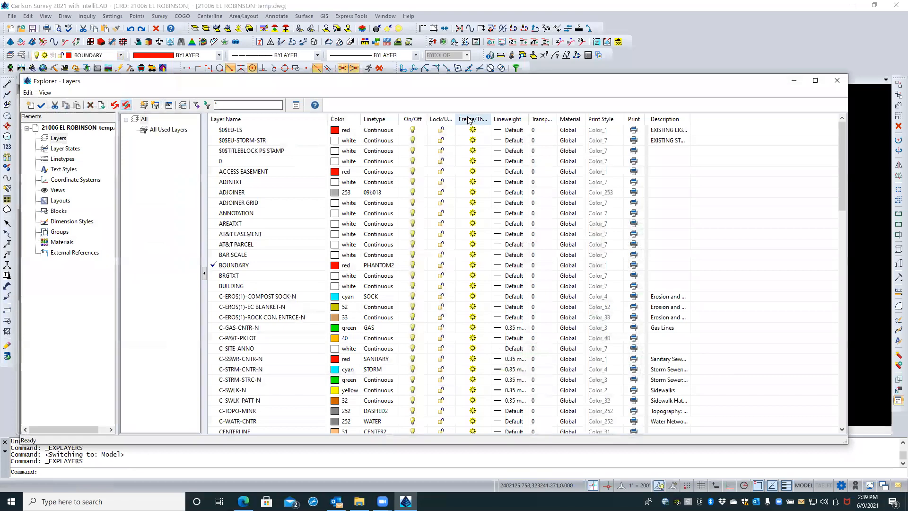
click(54, 149)
double_click(150, 130)
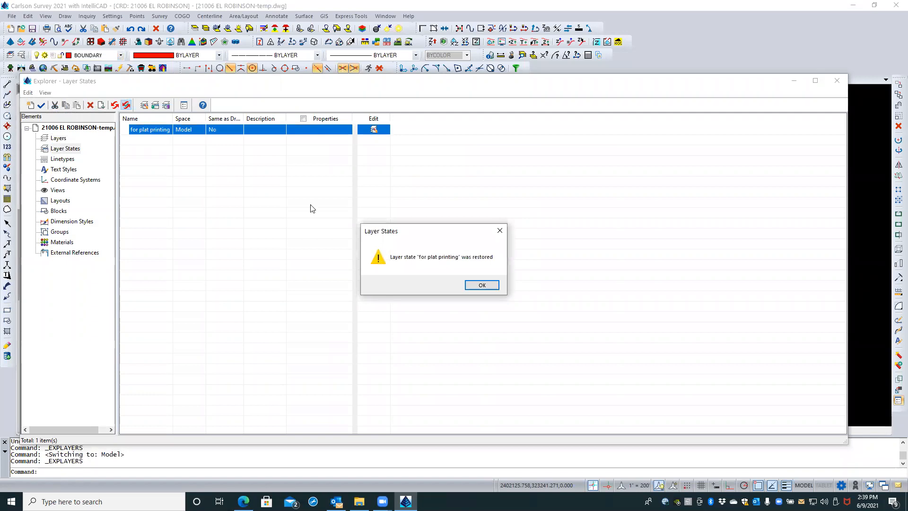
click(474, 284)
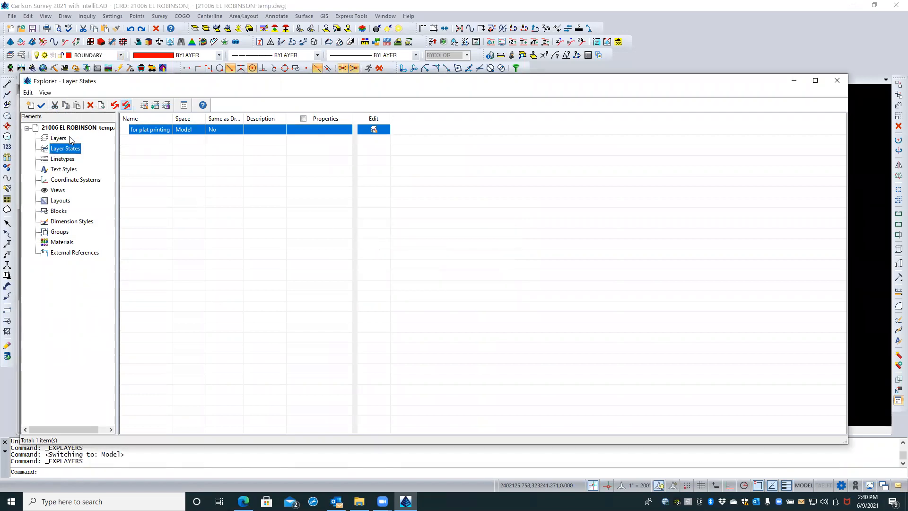
- Review the layer list sorted by freeze status and by reversed layer name, and close the explorer
click(61, 139)
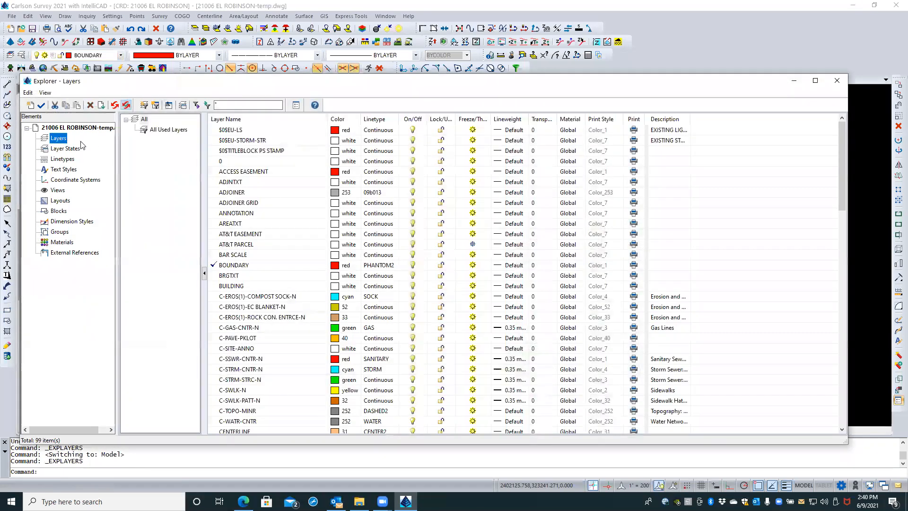
click(477, 121)
click(477, 122)
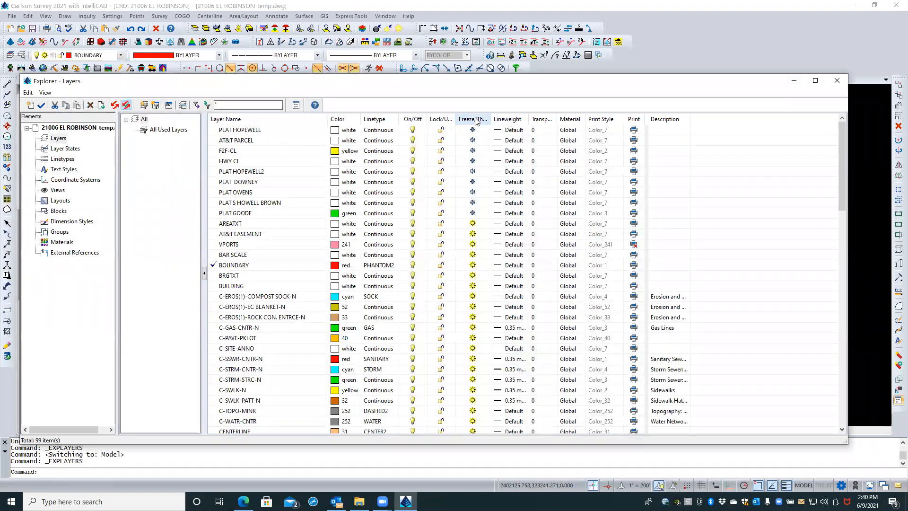
click(260, 119)
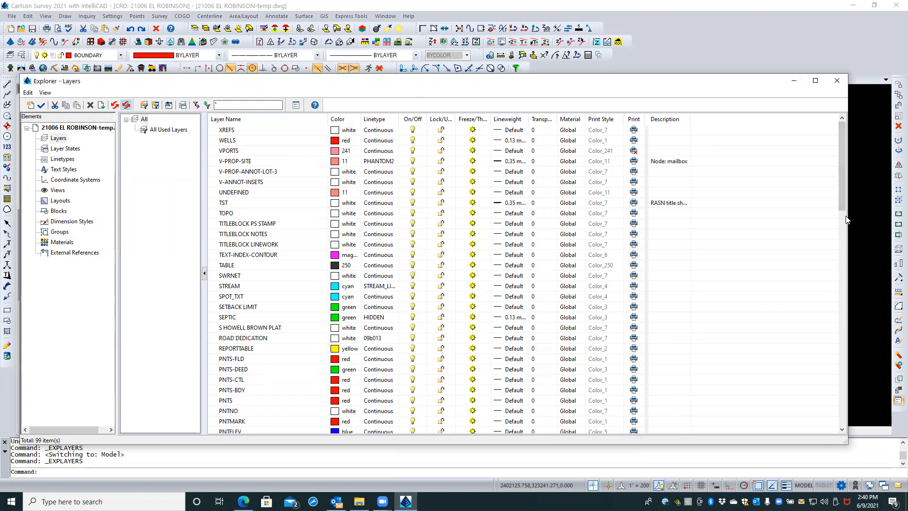
drag(849, 215, 790, 216)
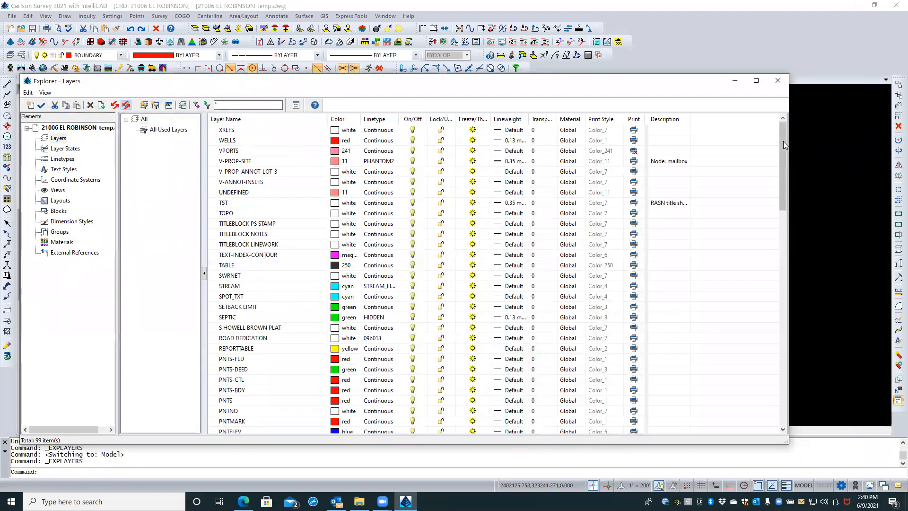
click(778, 81)
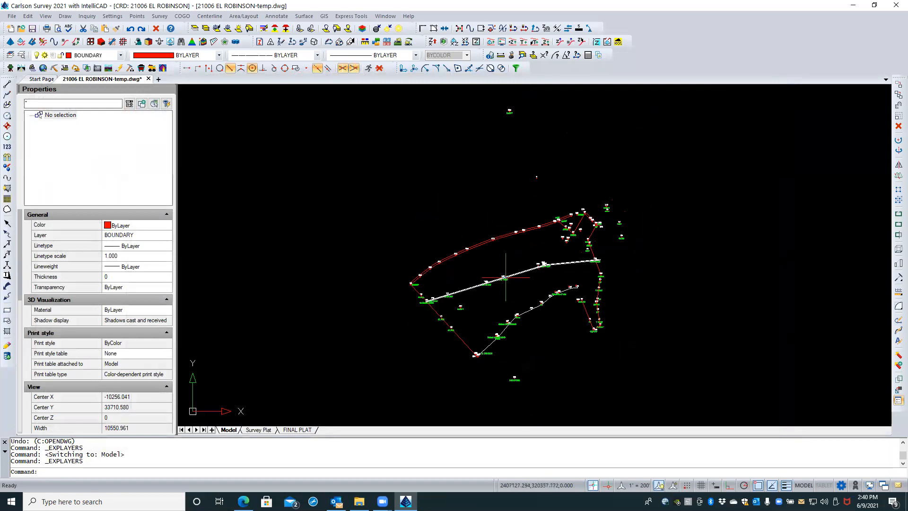
- Inspect the plat linework in model space and save the drawing
scroll(519, 287, up, 2)
middle_drag(518, 286, 494, 260)
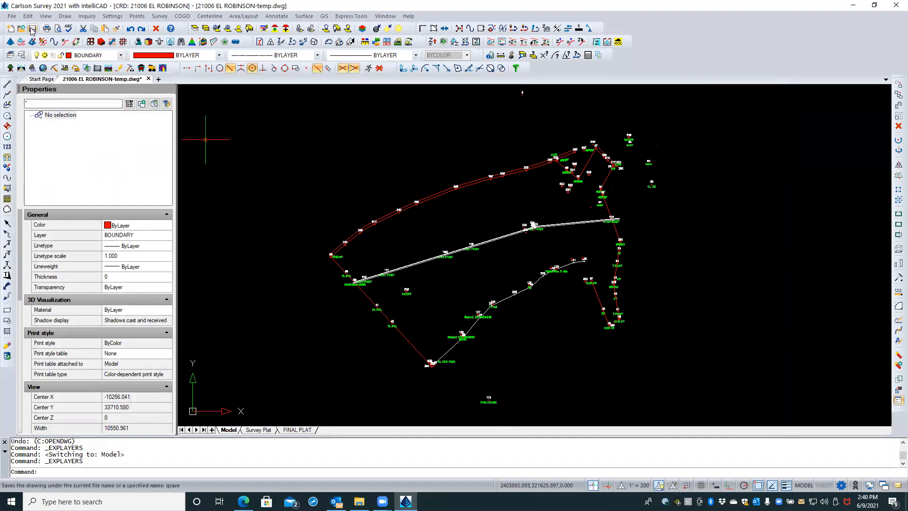
key(ctrl+s)
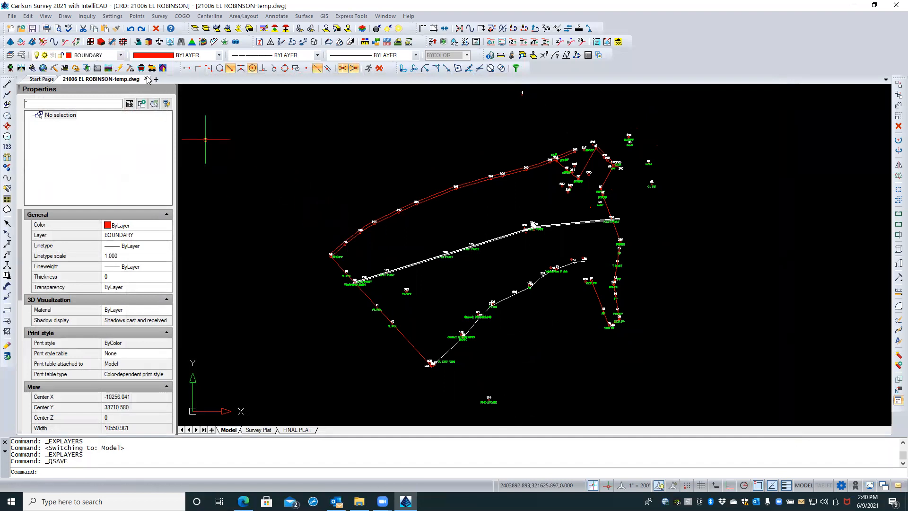
- Filter the SUP folder to *.dwt files and open the MINOR SUB FINAL PLAT.dwt template
click(22, 30)
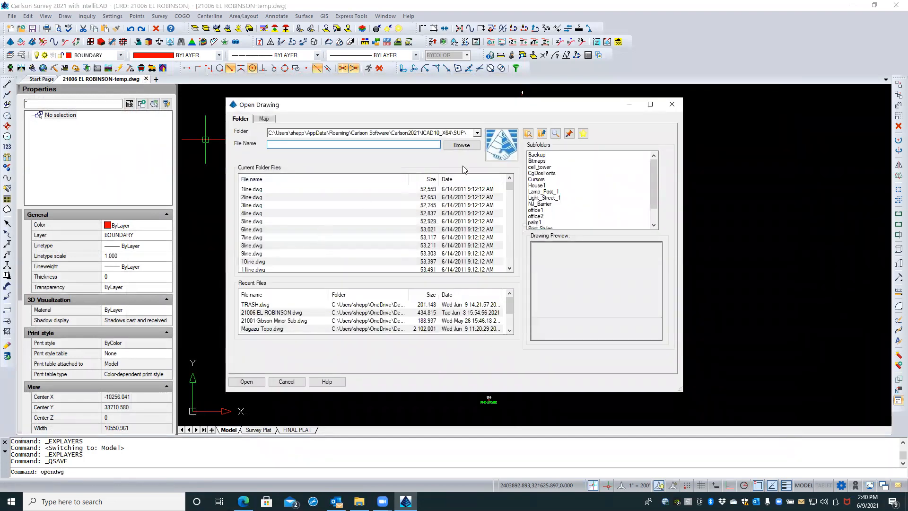
click(462, 145)
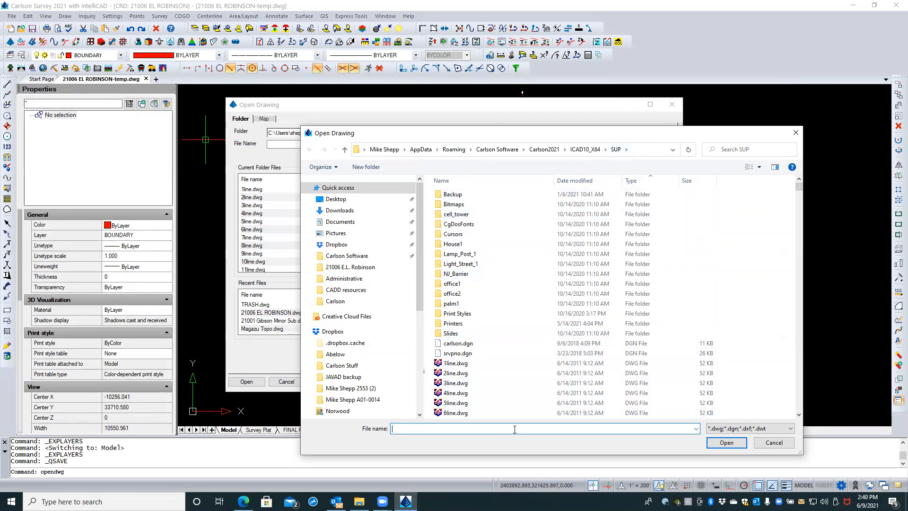
text(t)
key(Return)
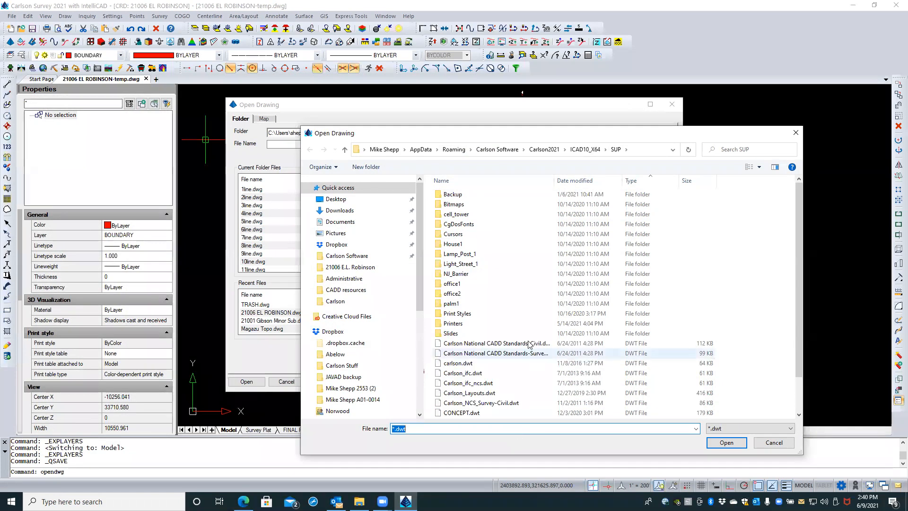
scroll(473, 316, down, 2)
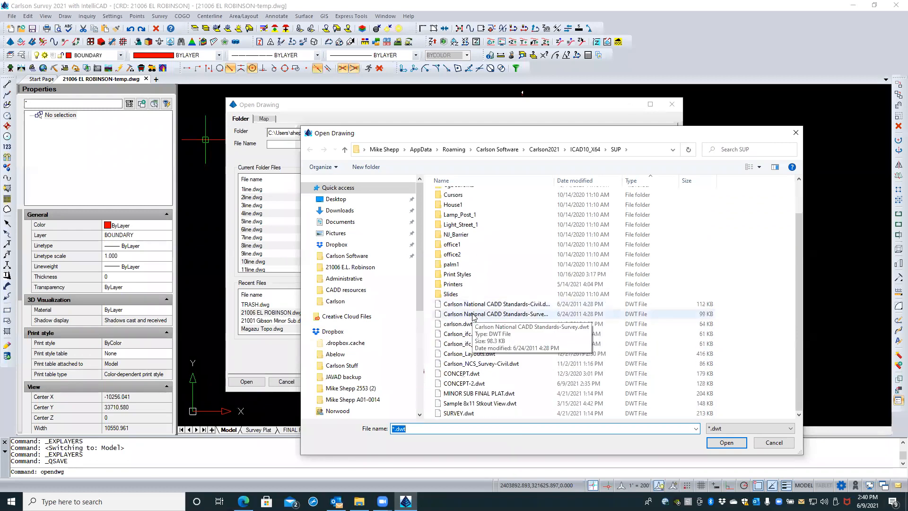
click(455, 396)
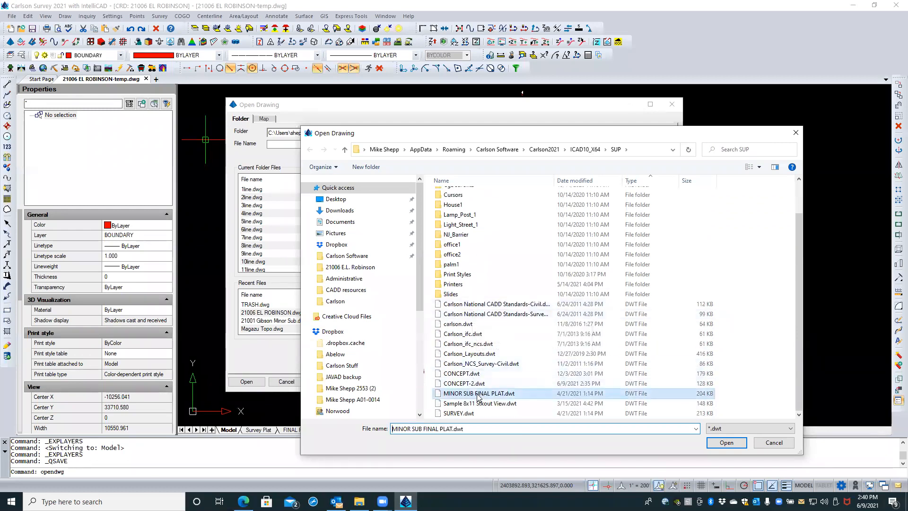
double_click(438, 396)
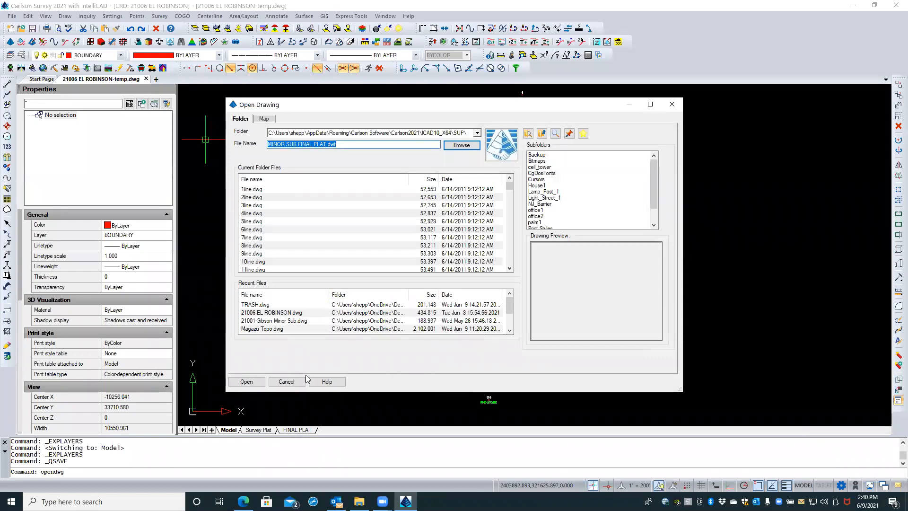
click(247, 382)
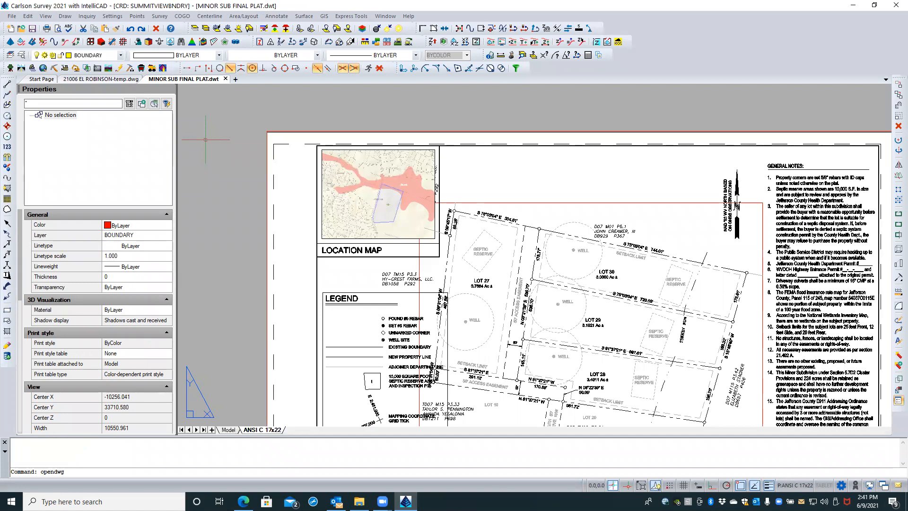
- Switch the template to model space and set all layers on and thawed
click(229, 430)
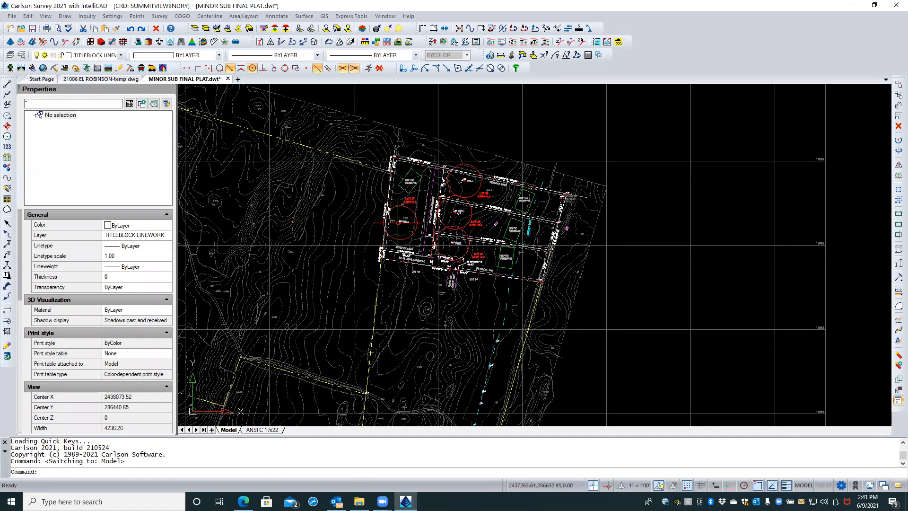
scroll(444, 237, down, 6)
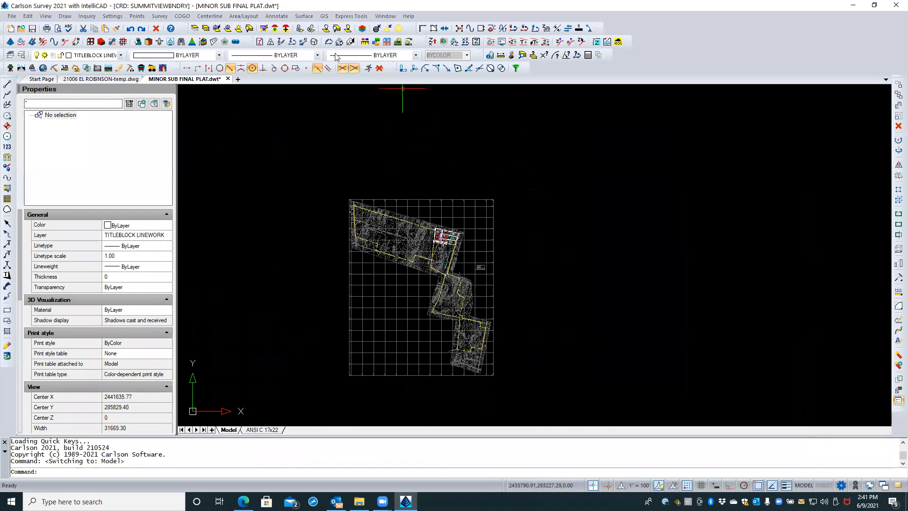
click(250, 29)
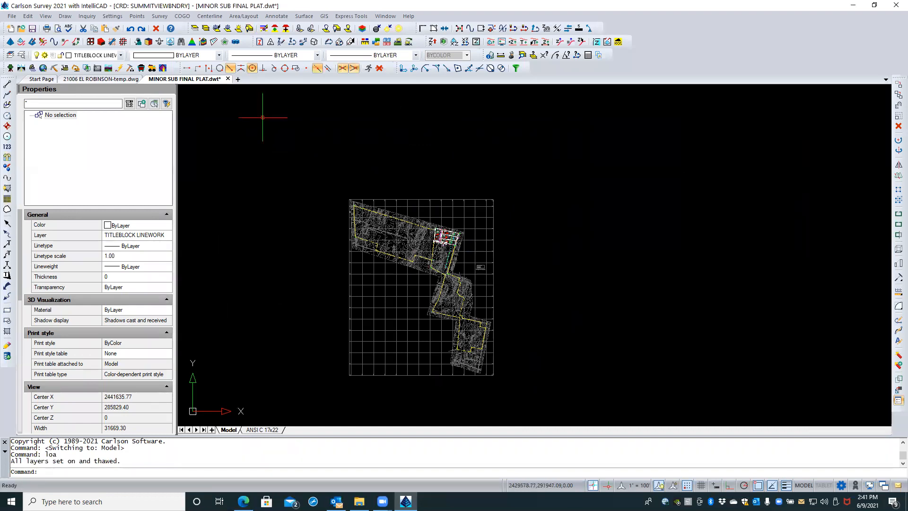
- Erase all entities in the template's model space
text(erase)
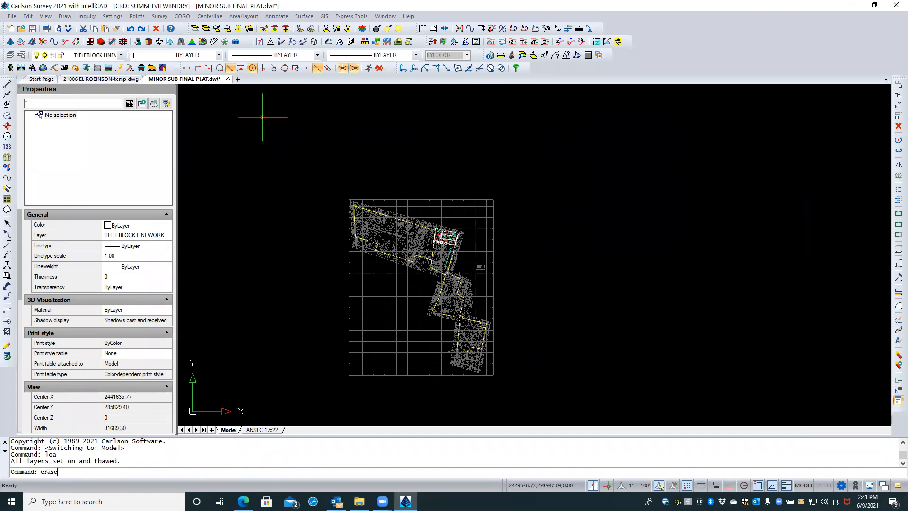
key(Return)
text(all)
key(Return)
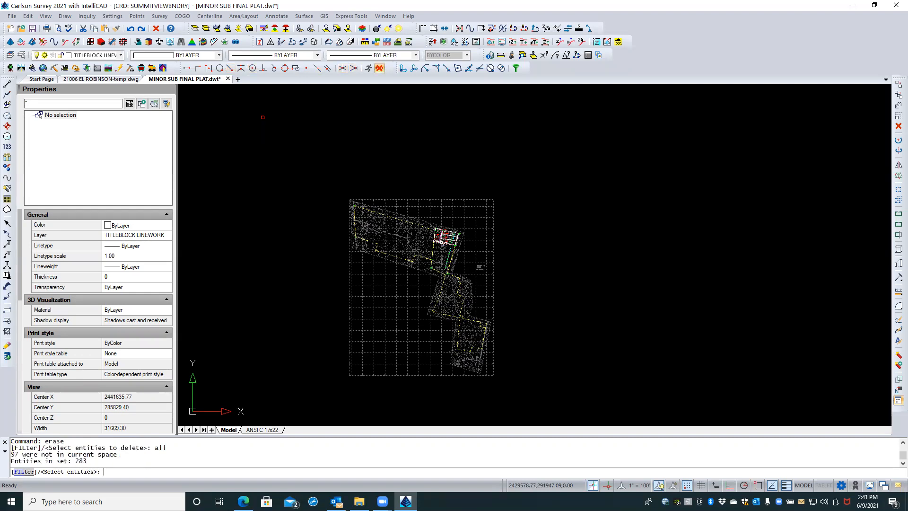
key(Return)
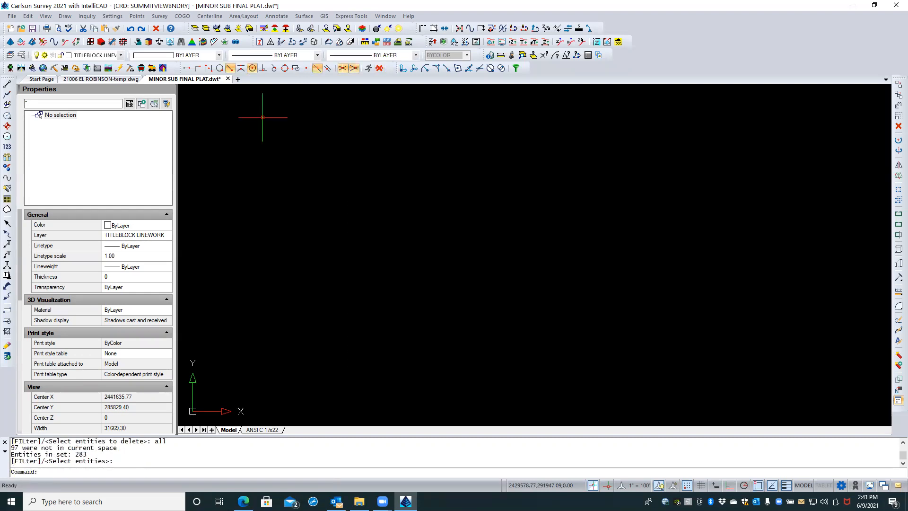
- Switch to the ANSI C 17x22 layout, save the template as MINOR SUB FINAL PLAT-2.dwt, and close it
click(260, 430)
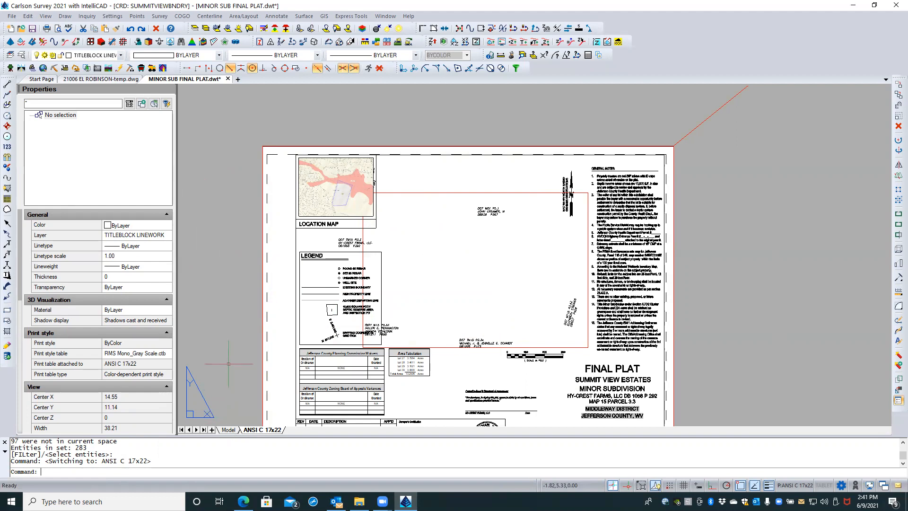
click(12, 16)
click(35, 81)
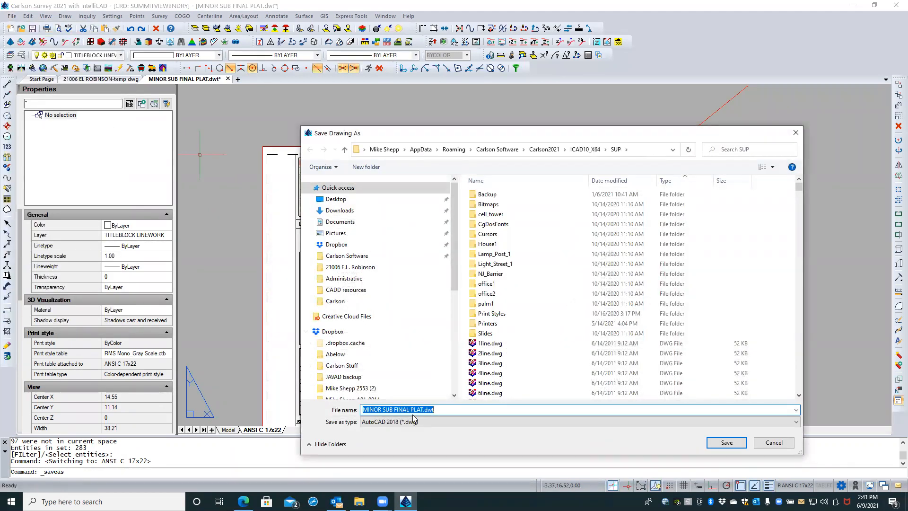
click(422, 410)
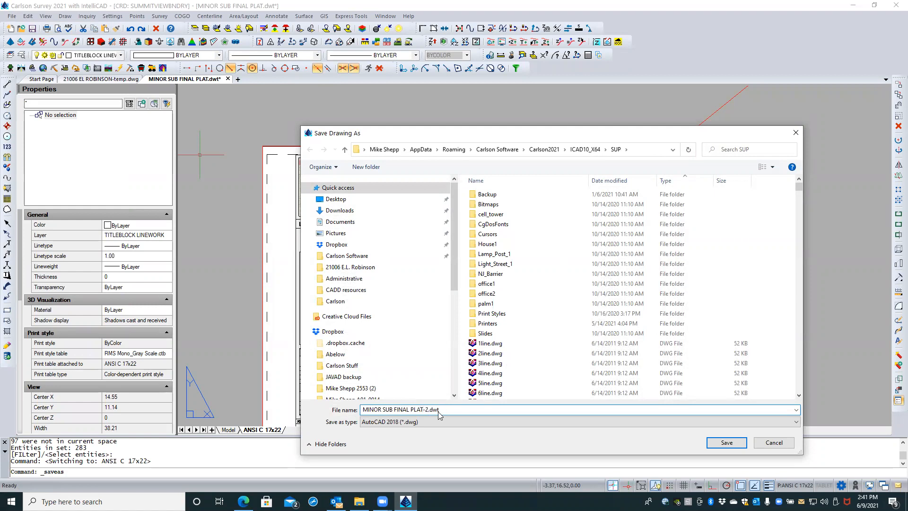
click(726, 443)
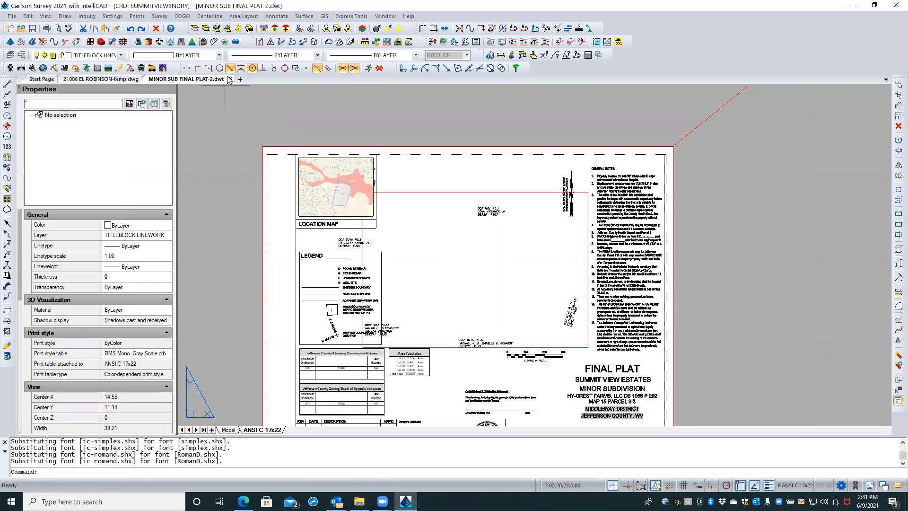
click(230, 80)
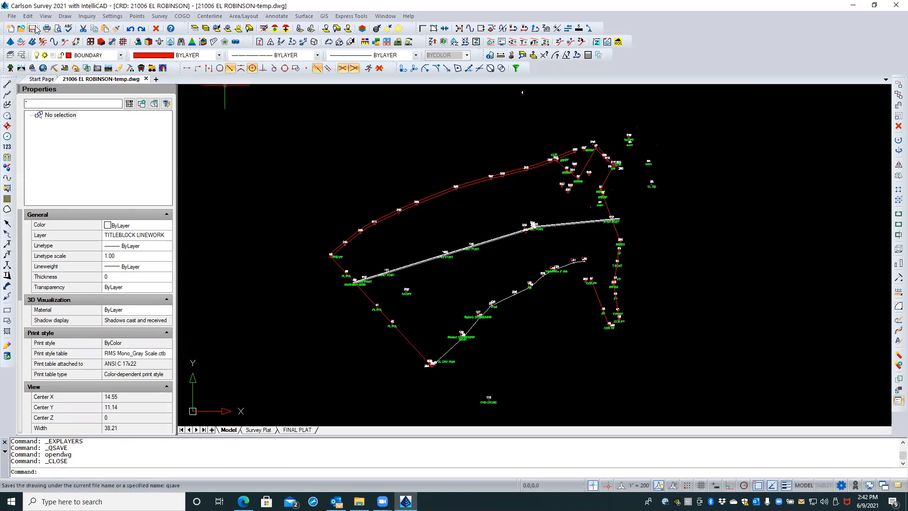
click(13, 16)
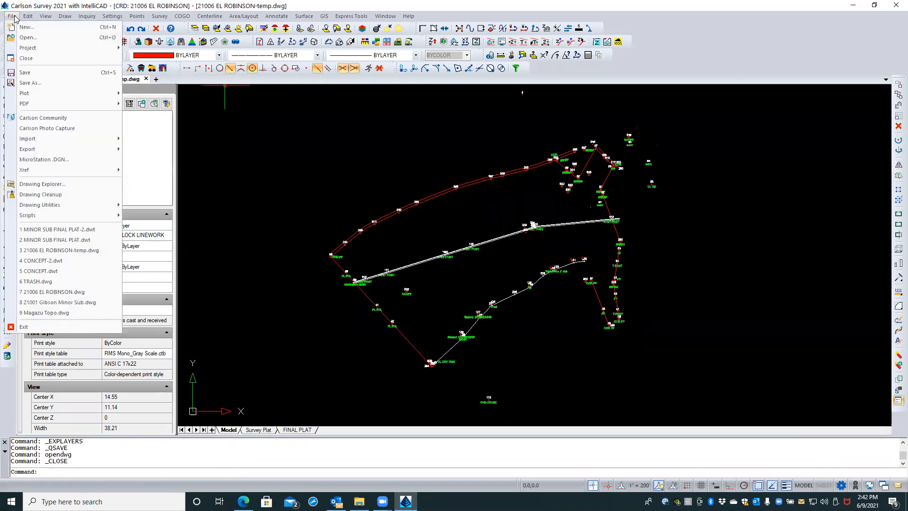
click(24, 37)
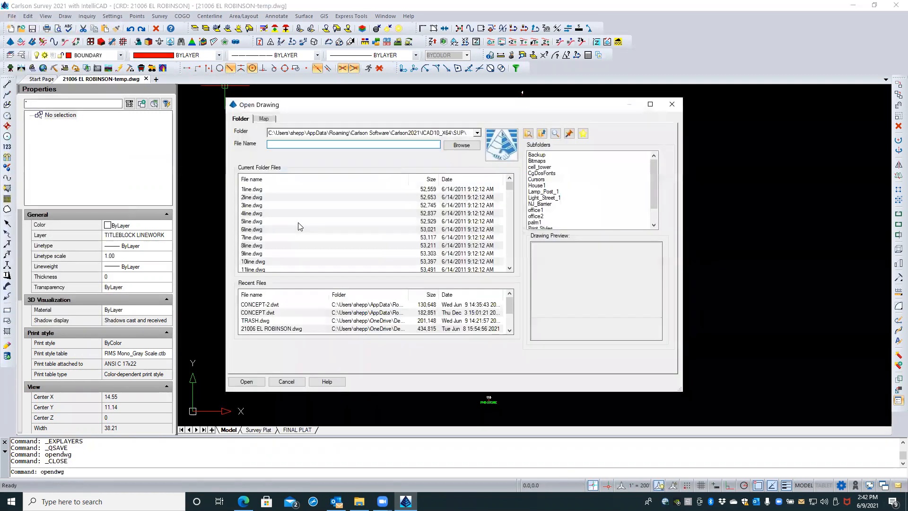
click(299, 380)
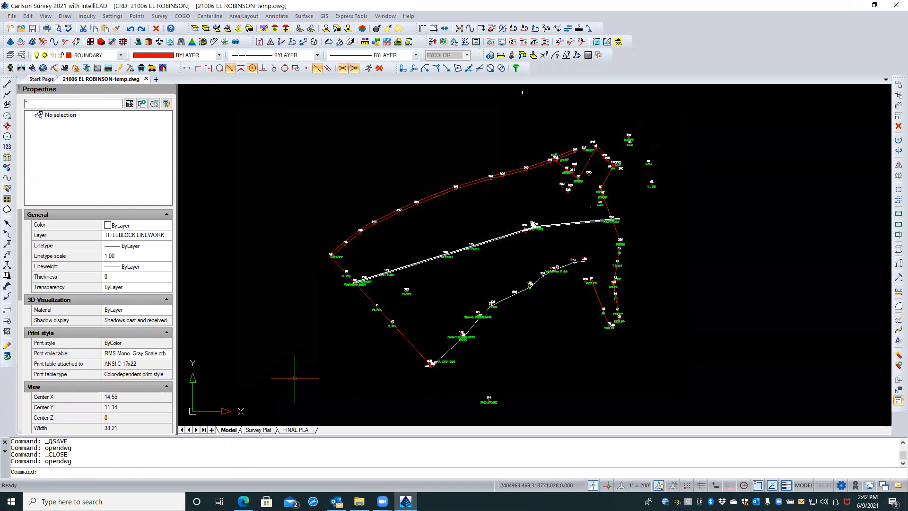
- Browse the drawing files in the SUP folder for a template to open, starting a wildcard file-name filter
click(20, 29)
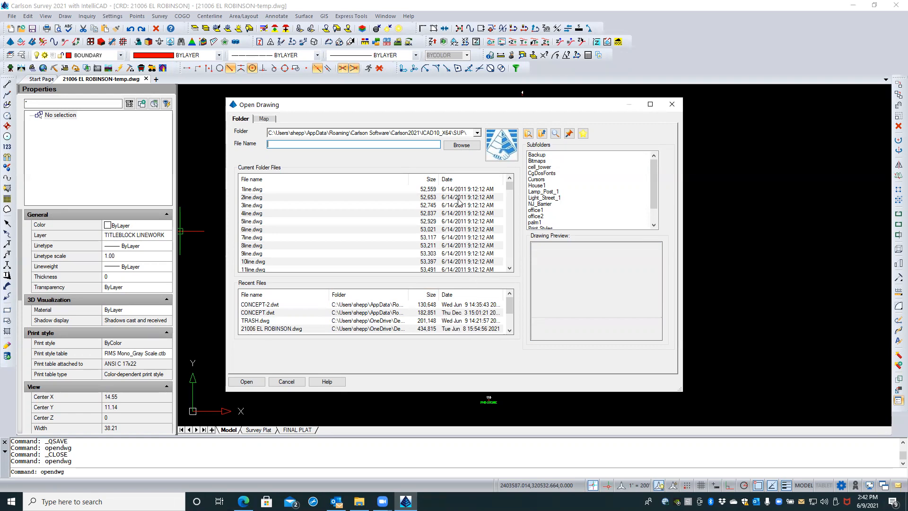
click(463, 147)
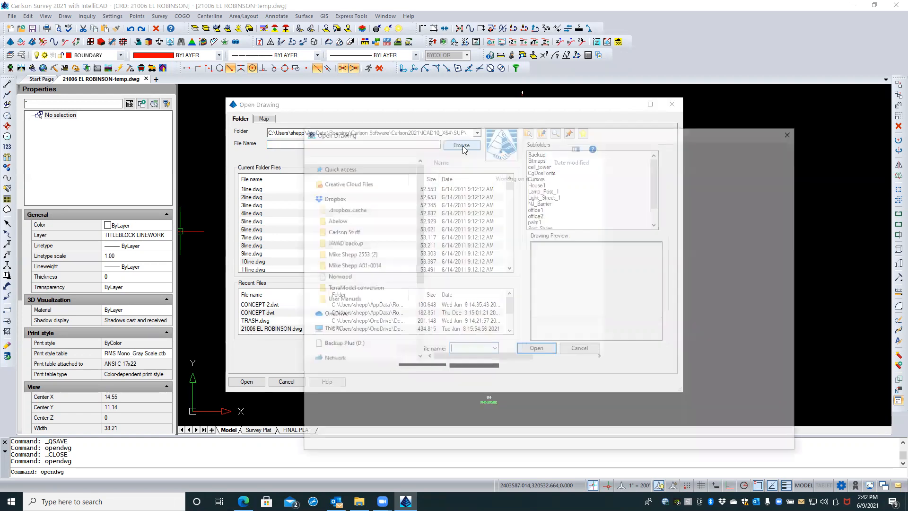
scroll(485, 362, down, 10)
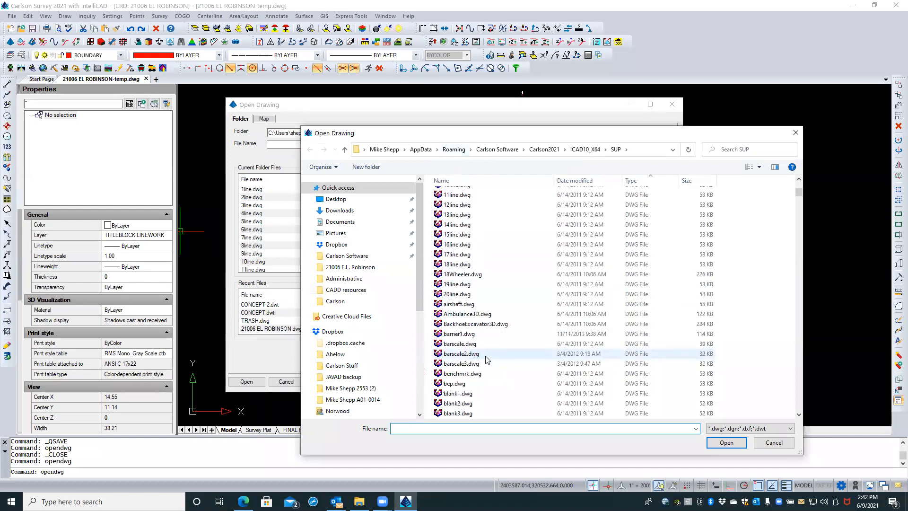
scroll(486, 360, down, 20)
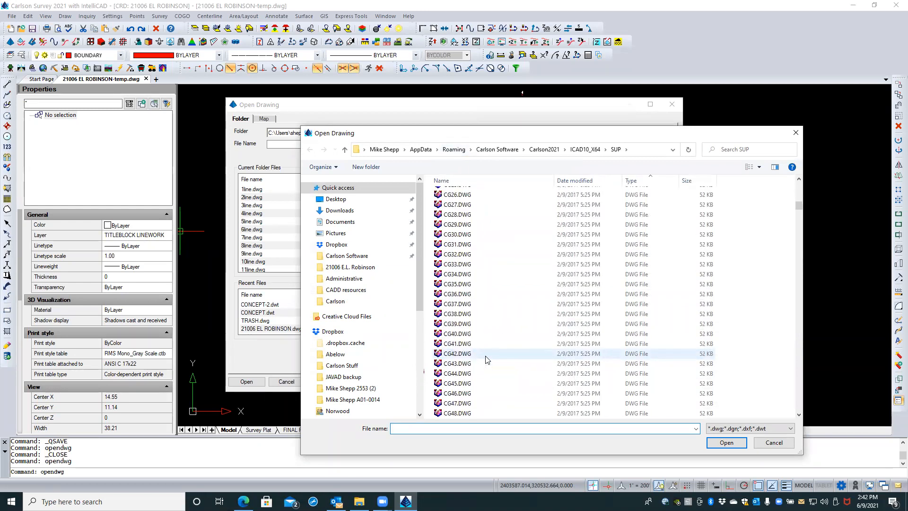
scroll(486, 360, down, 20)
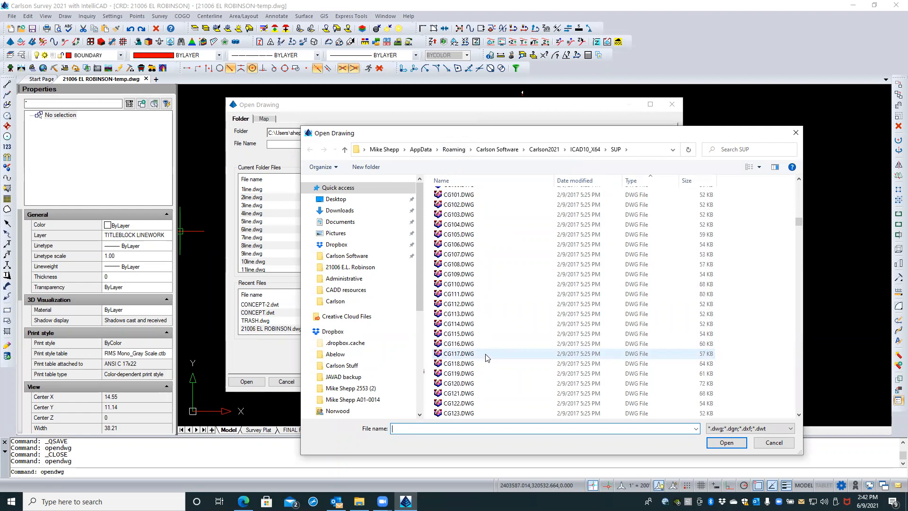
scroll(486, 358, down, 18)
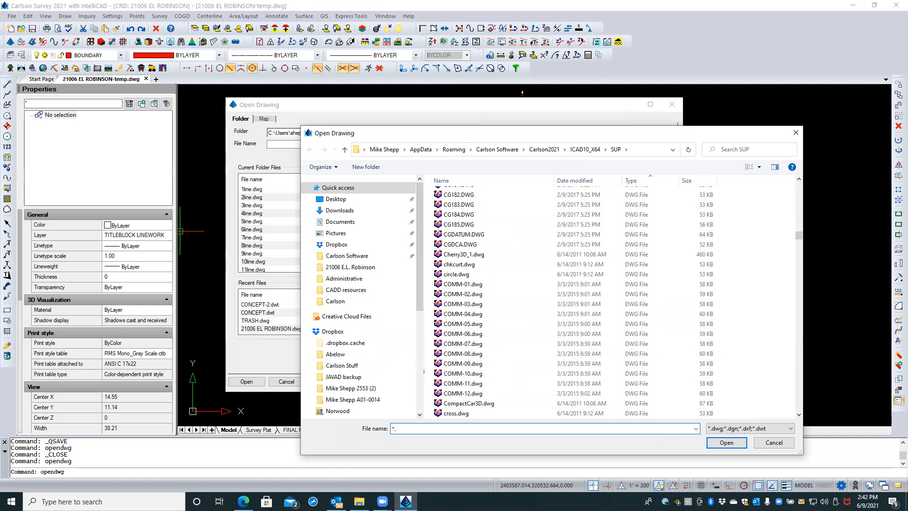
- Filter the SUP folder to .dwt files and open the Sample 8x11 Stkout View.dwt template
click(787, 429)
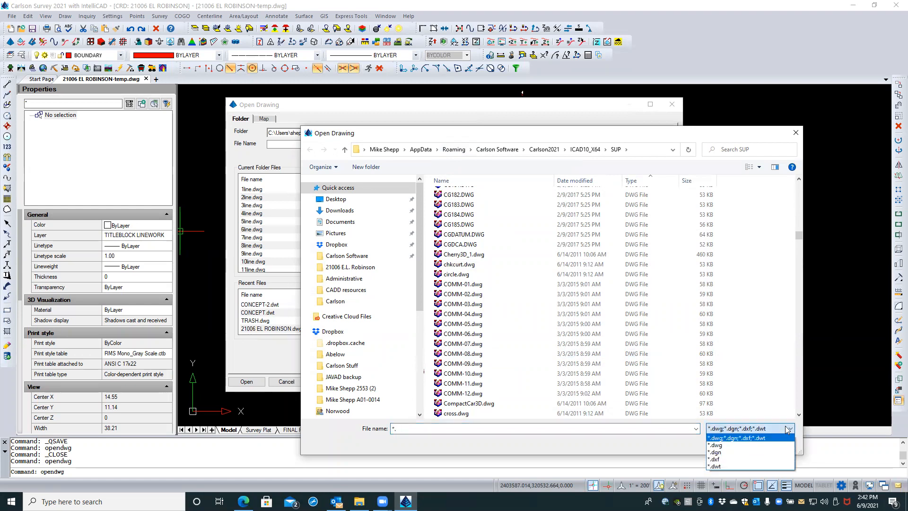
click(718, 466)
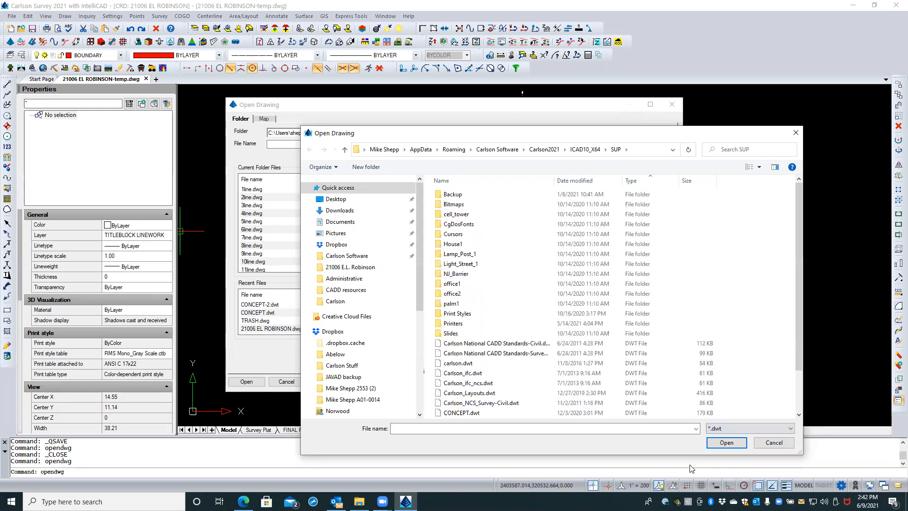
scroll(693, 395, down, 2)
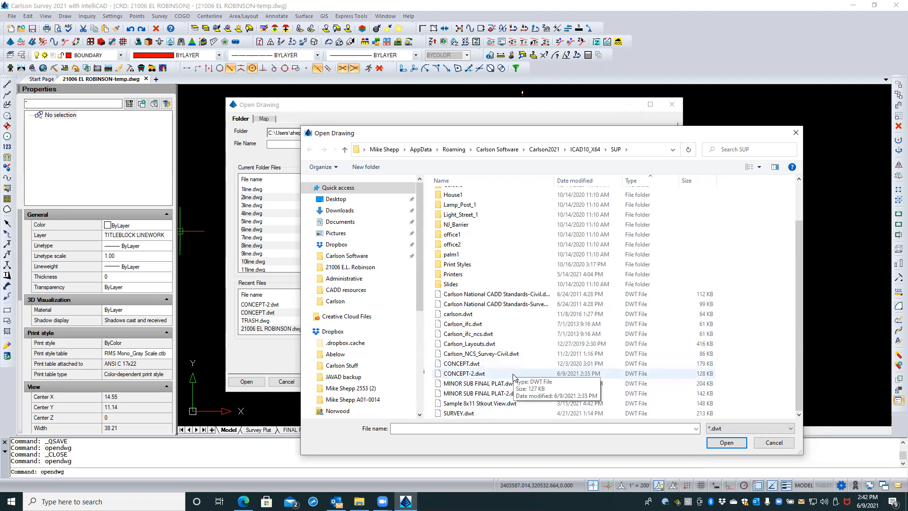
click(486, 406)
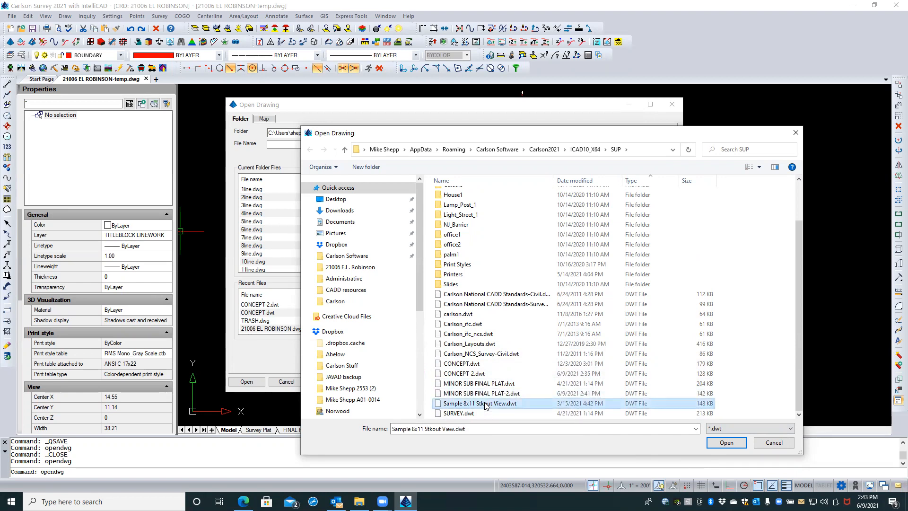
click(719, 445)
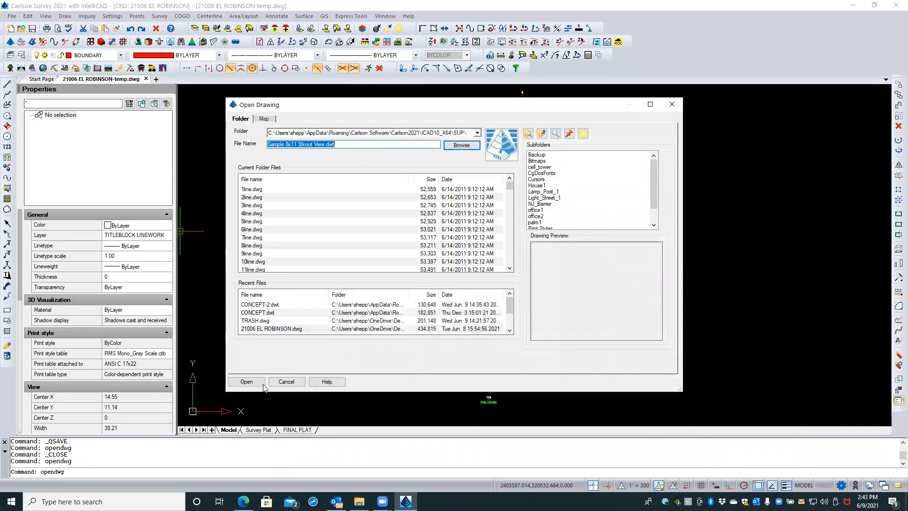
click(249, 381)
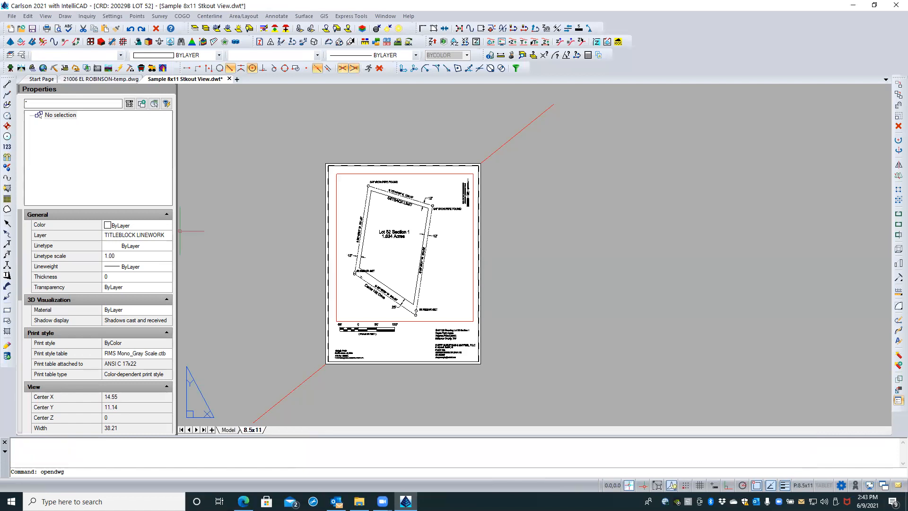
- In model space, turn on and thaw all layers and erase all entities of the sample lot drawing
click(227, 430)
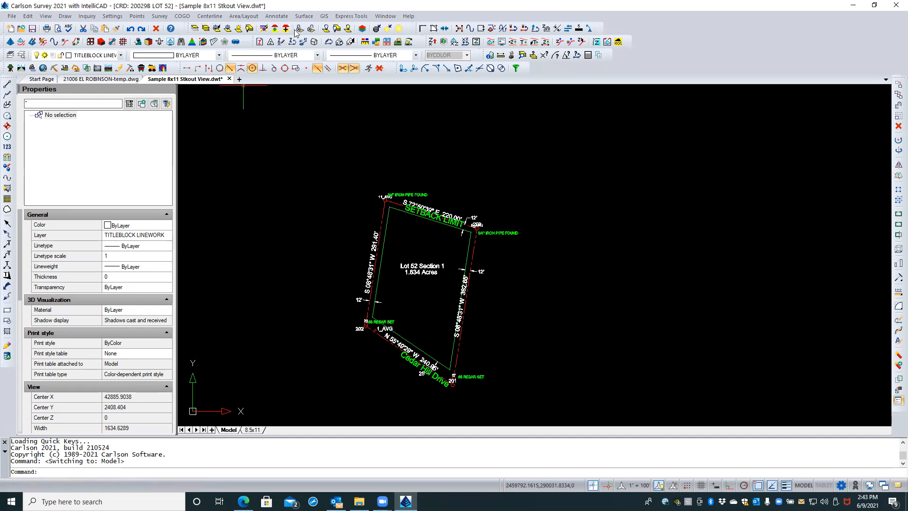
click(249, 29)
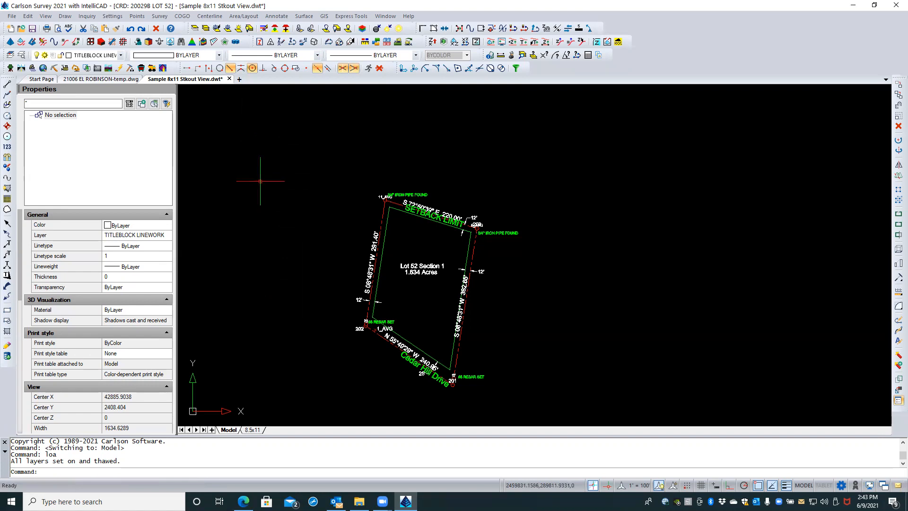
text(ER)
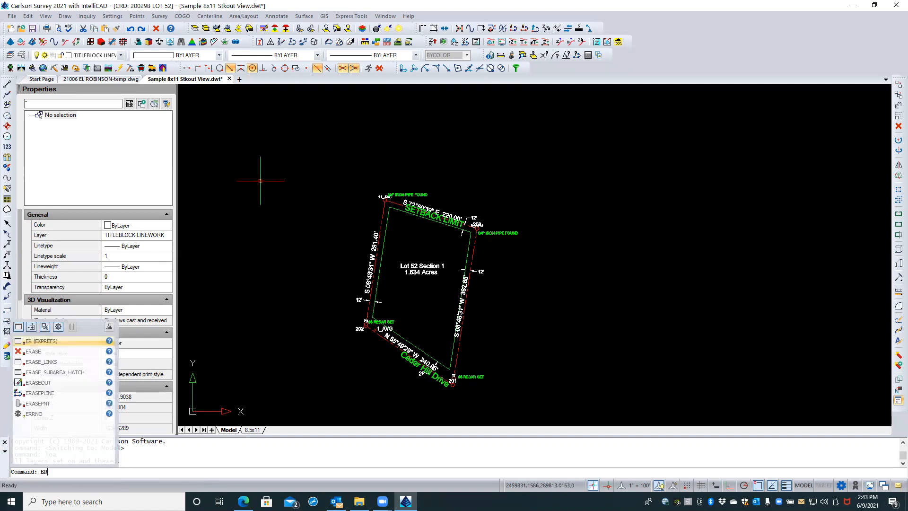
text(ASE)
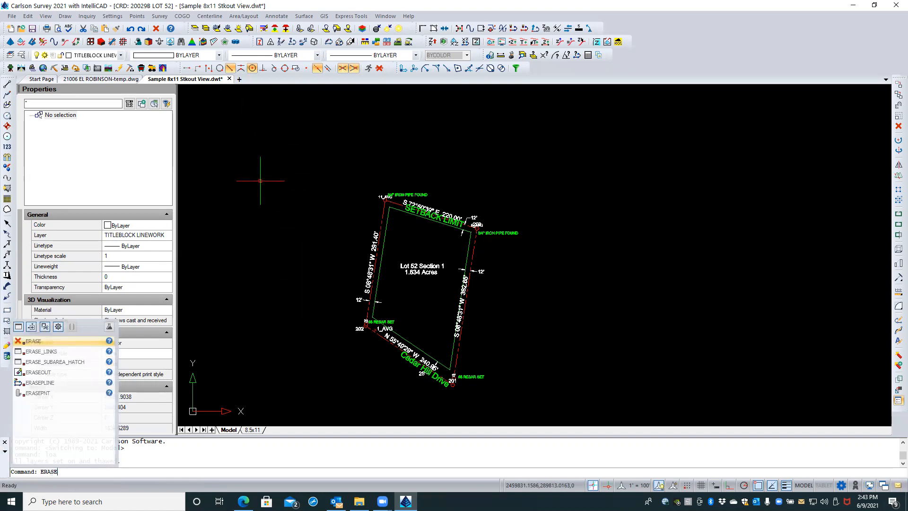
key(Return)
text(AL)
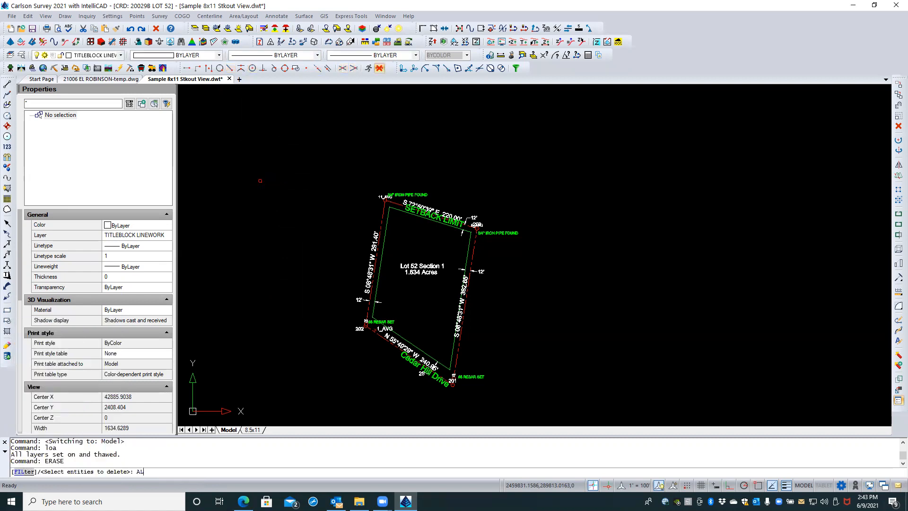
text(L)
key(Return)
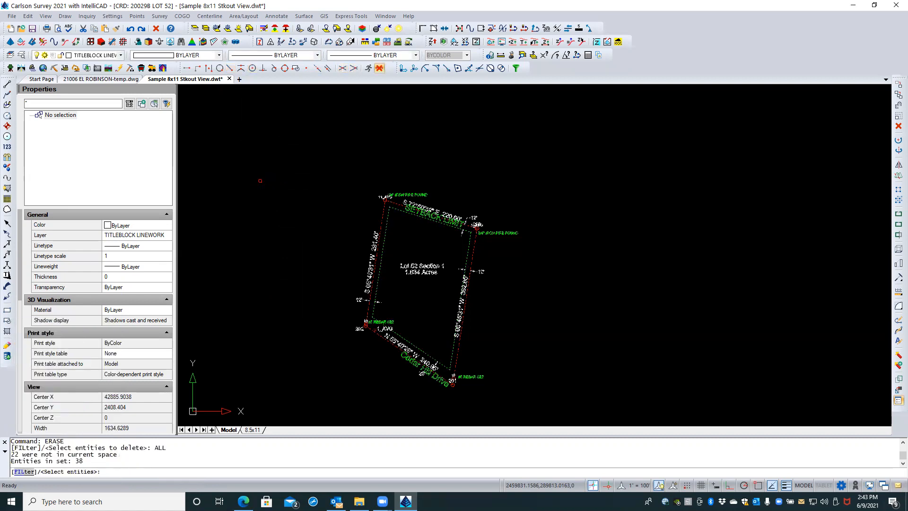
key(Return)
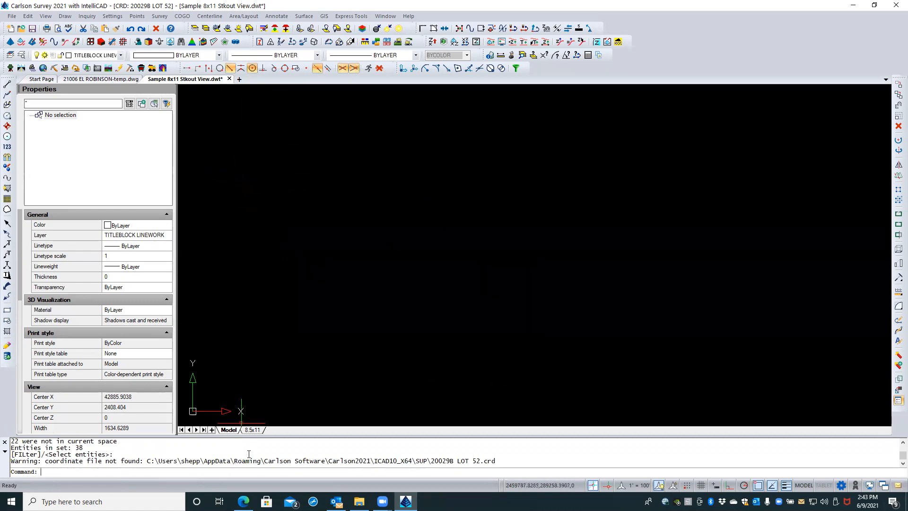
- Return to the 8.5x11 layout and save the emptied template as Sample 8x11 Stkout View-2.dwt
click(252, 429)
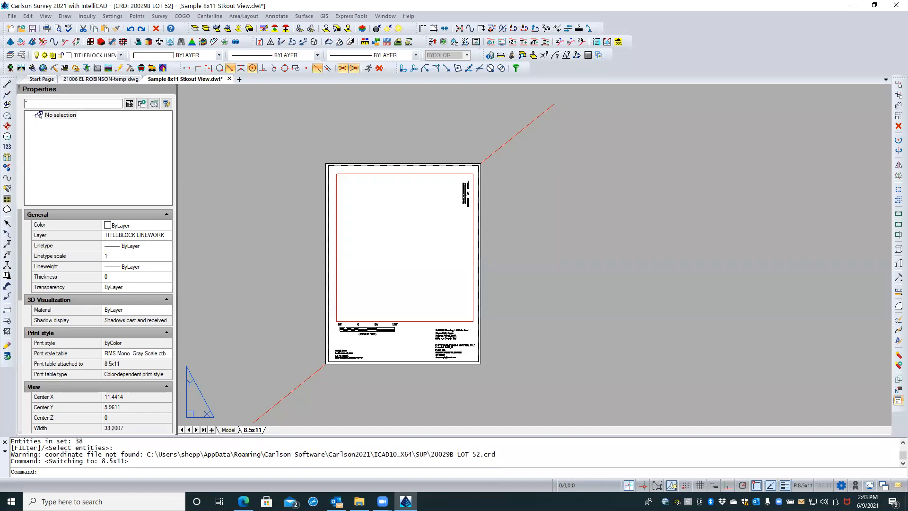
click(11, 16)
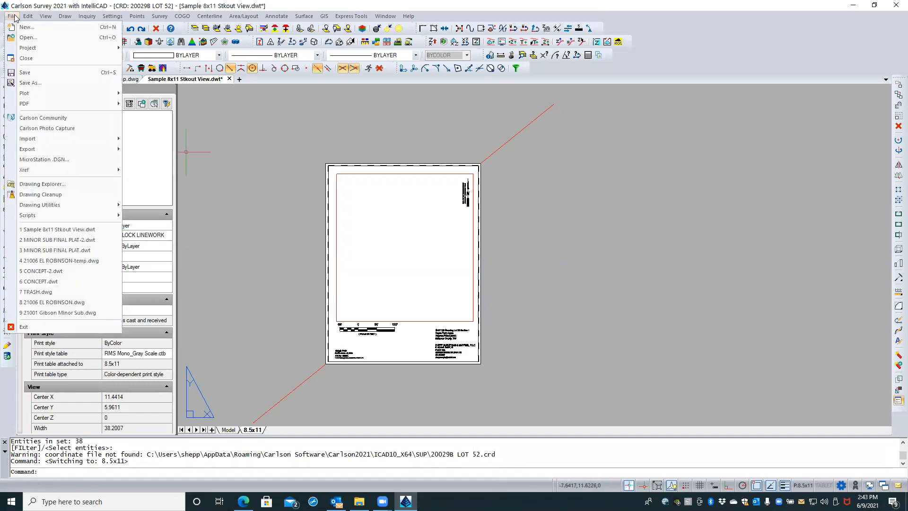
click(29, 84)
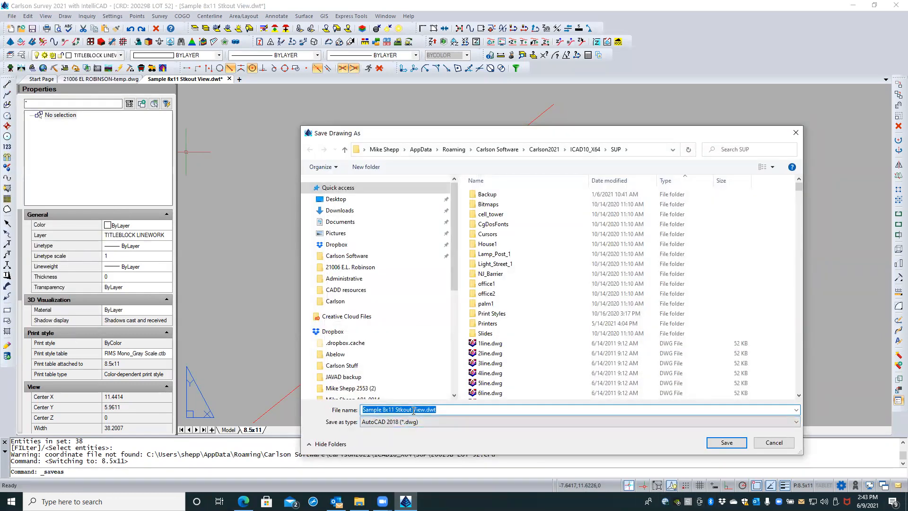
click(424, 410)
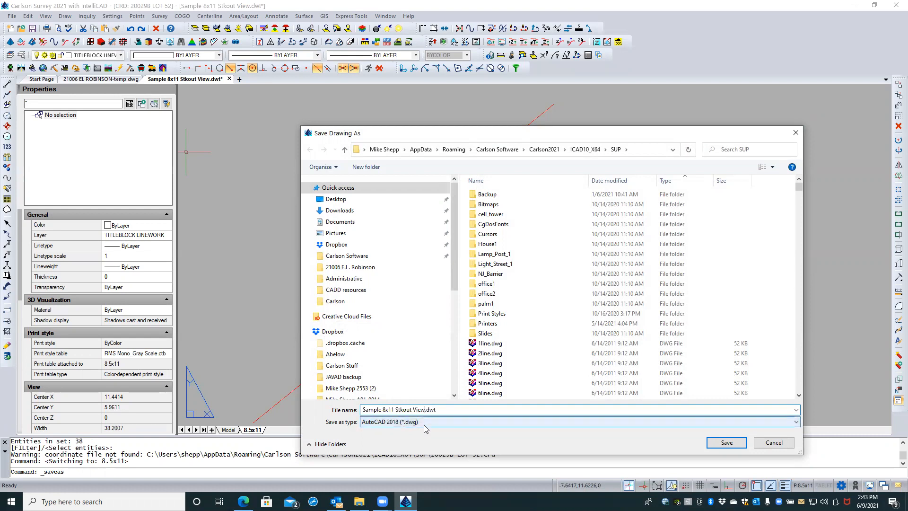
text(-2)
click(726, 444)
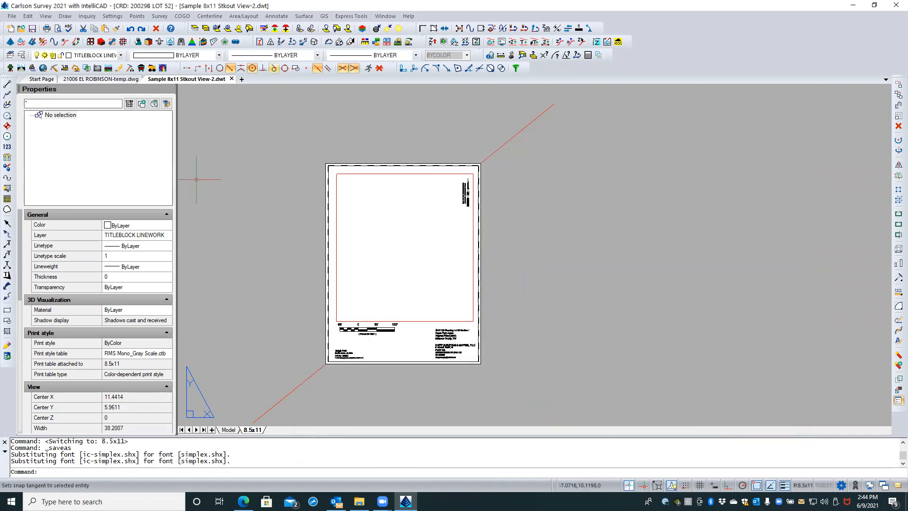
- Close the Sample 8x11 Stkout View-2.dwt template
click(12, 17)
mouse_move(28, 16)
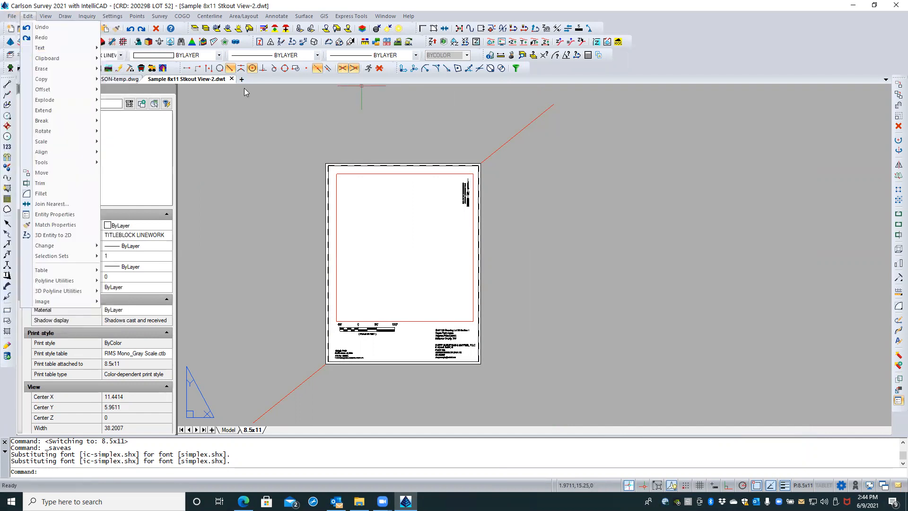
click(232, 79)
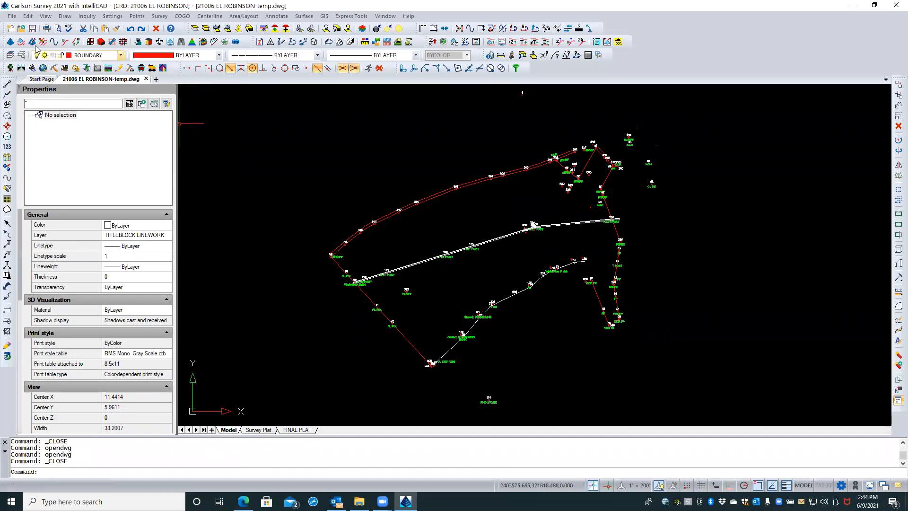
- Open the SURVEY.dwt template from the SUP folder, listing only .dwt files
click(21, 29)
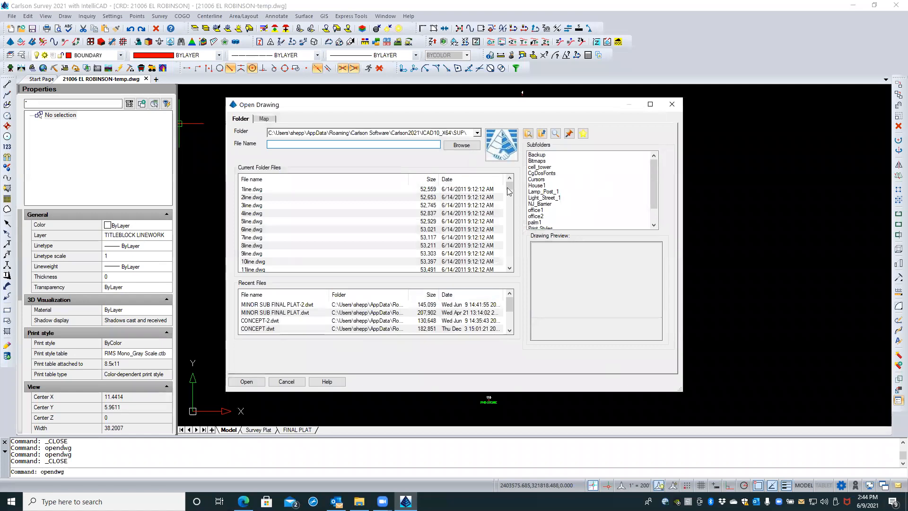
click(465, 145)
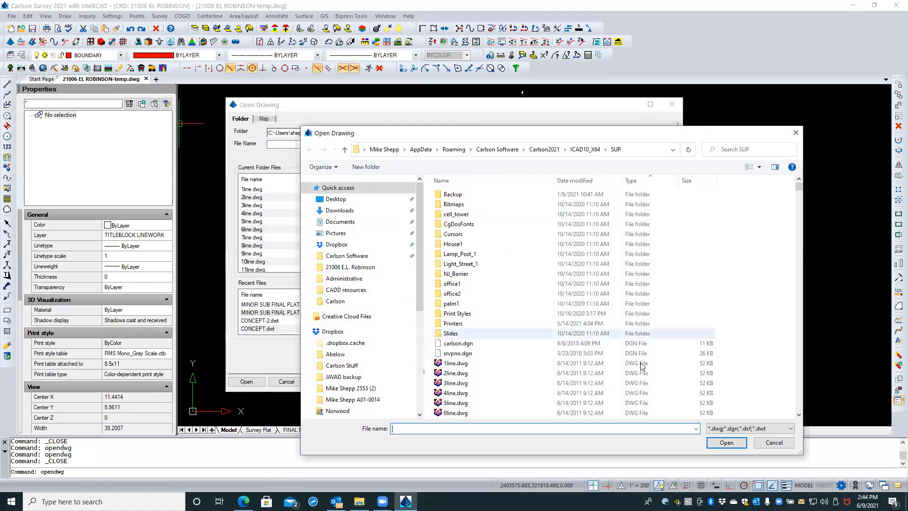
click(790, 428)
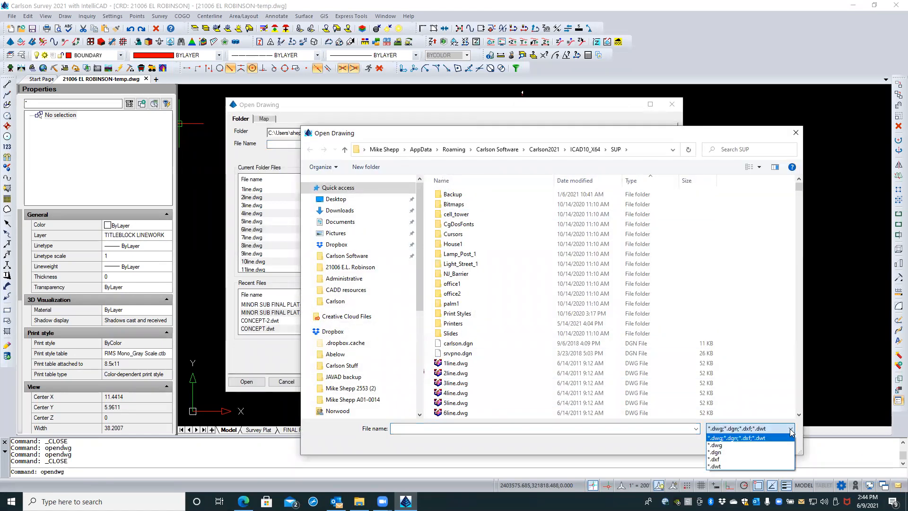
click(782, 468)
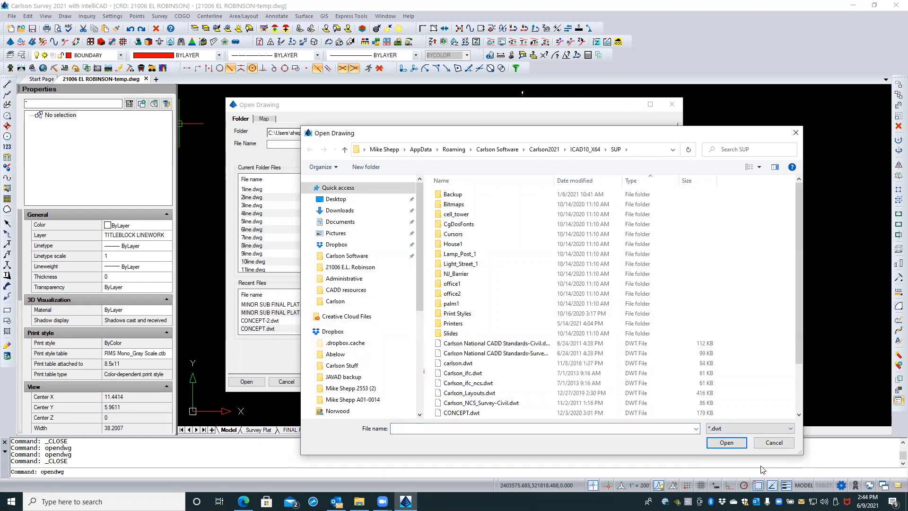
scroll(601, 388, down, 1)
scroll(601, 388, down, 1)
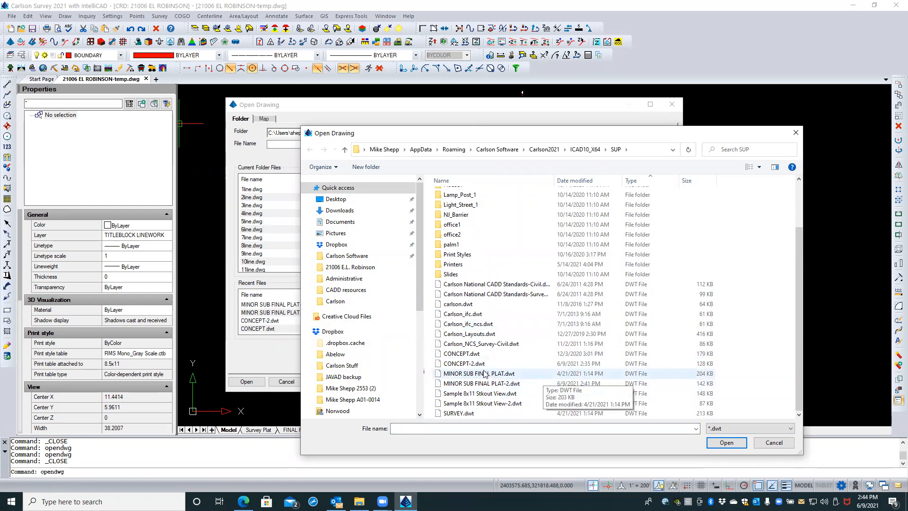
click(469, 413)
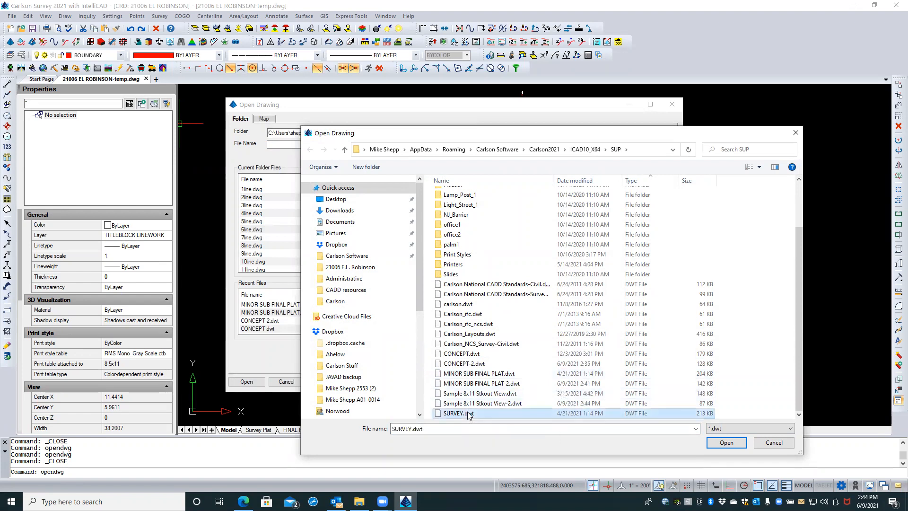
click(726, 443)
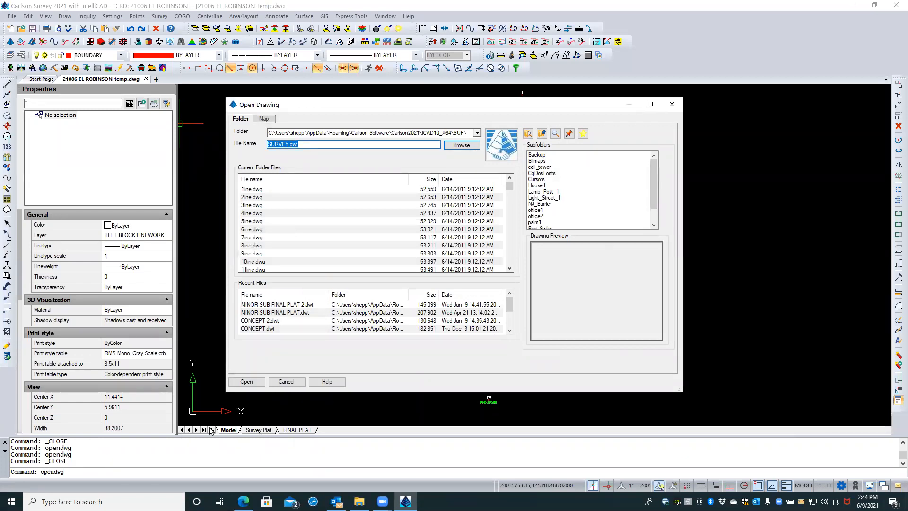
click(246, 381)
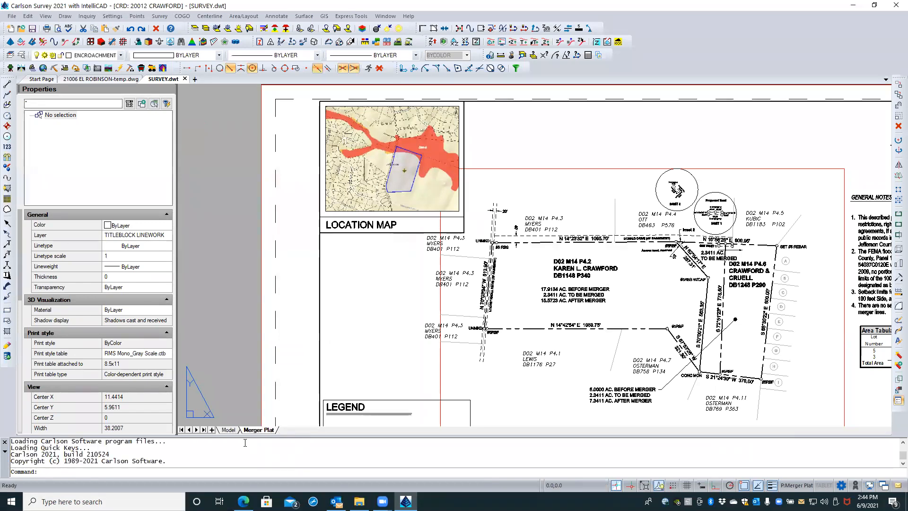
- In the survey template's model space, turn on and thaw all layers and erase all entities
click(229, 430)
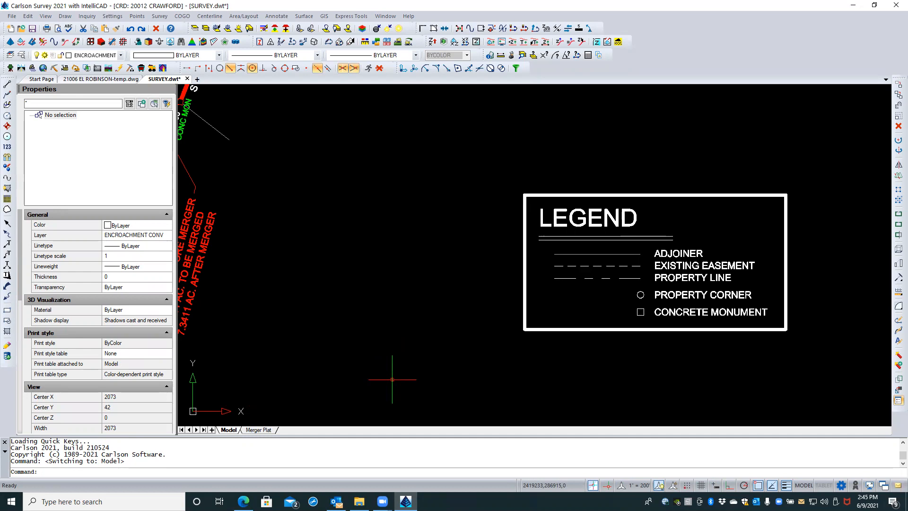
click(344, 470)
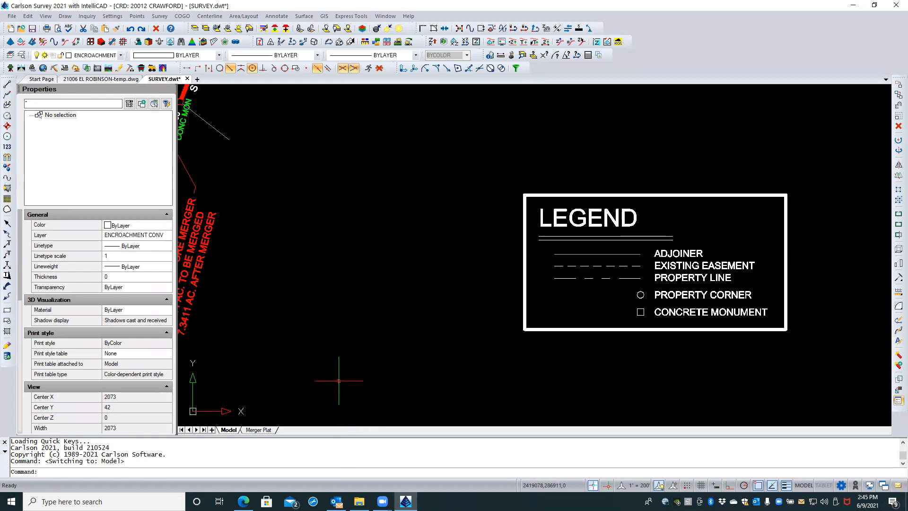
click(250, 29)
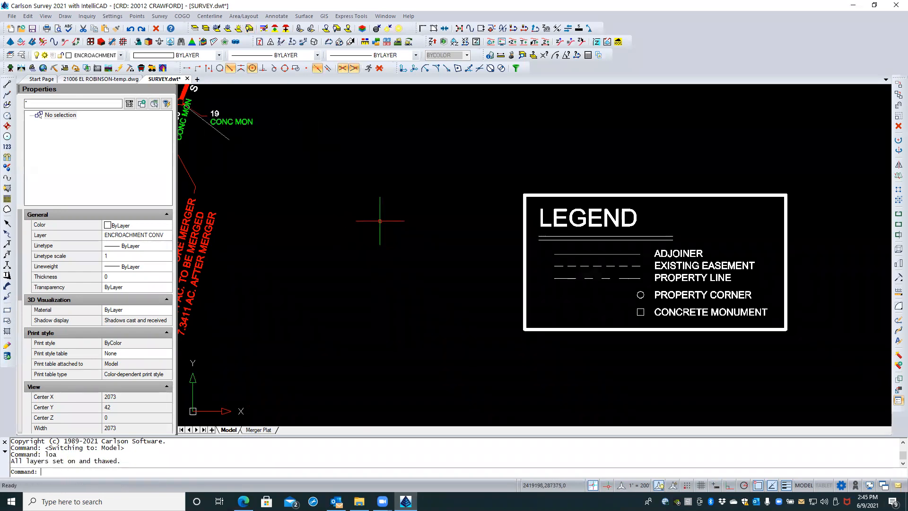
text(era)
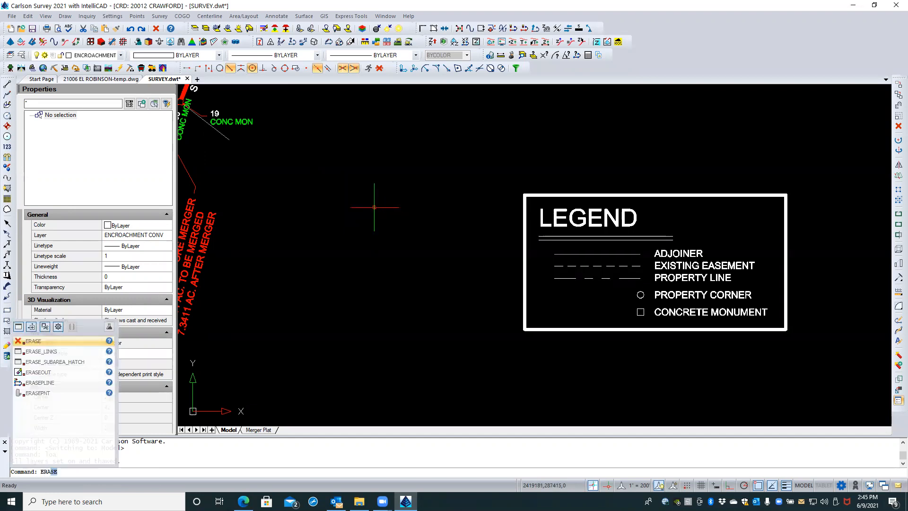
text(LL)
key(Return)
key(Return)
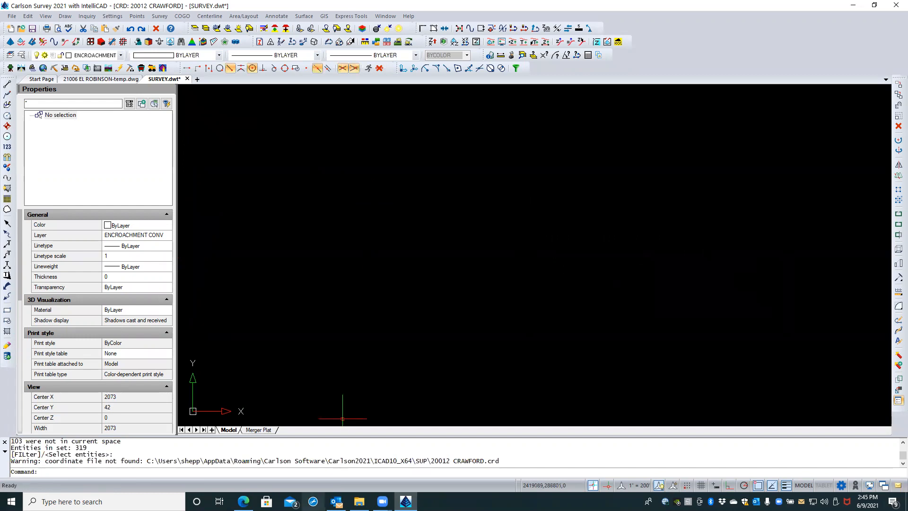
- Return to the Merger Plat layout, save the emptied survey template as SURVEY-2.dwt and close it
click(258, 430)
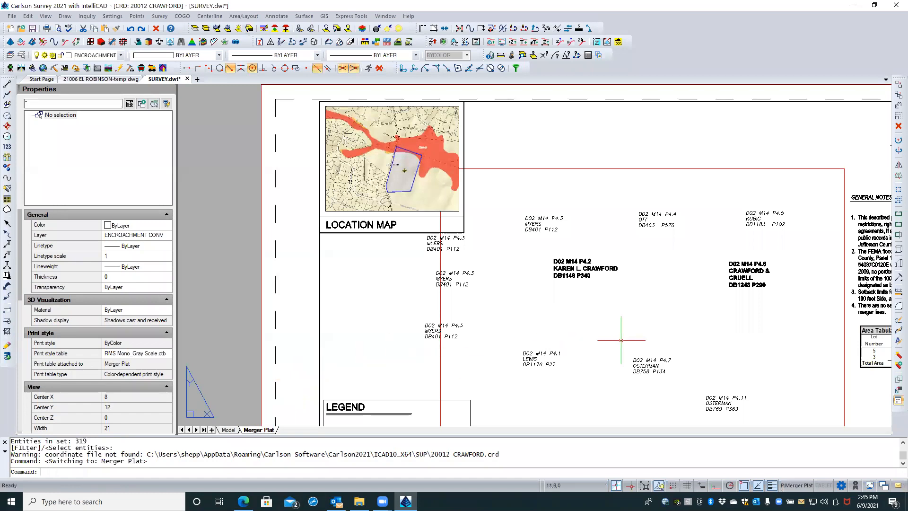
scroll(629, 335, down, 1)
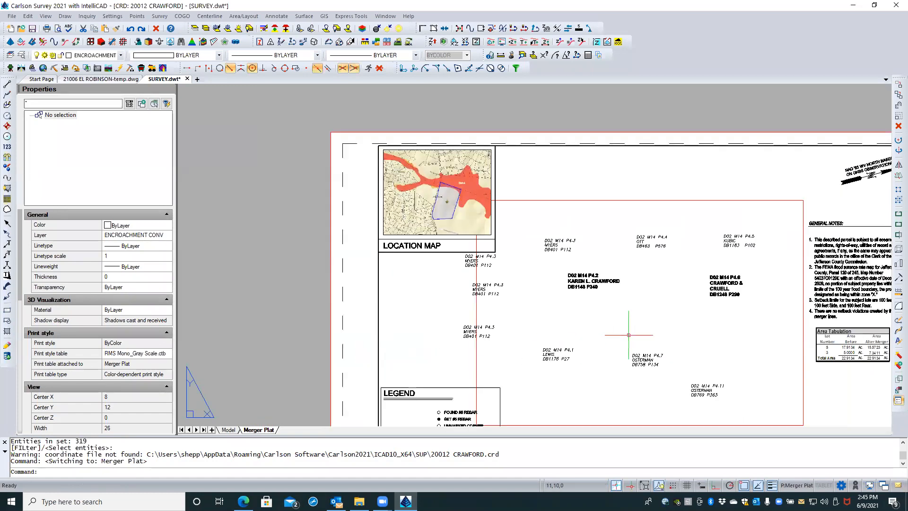
click(12, 17)
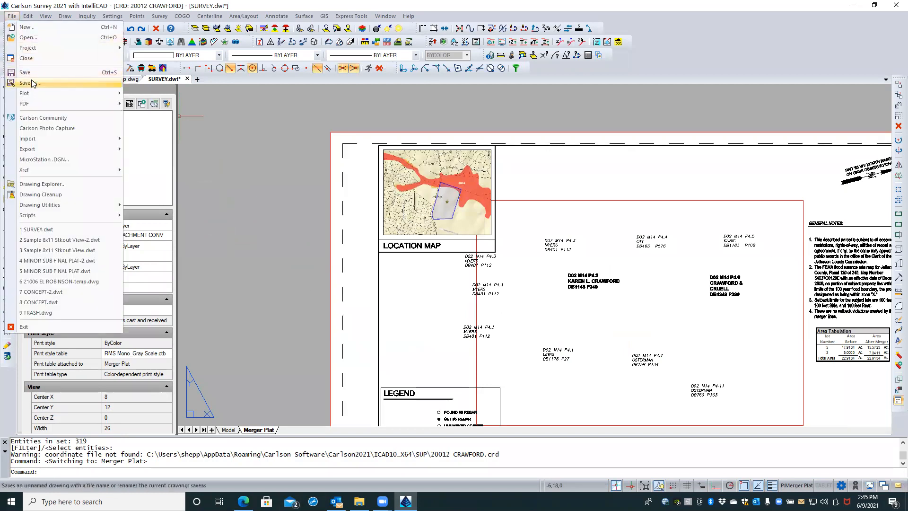
click(44, 108)
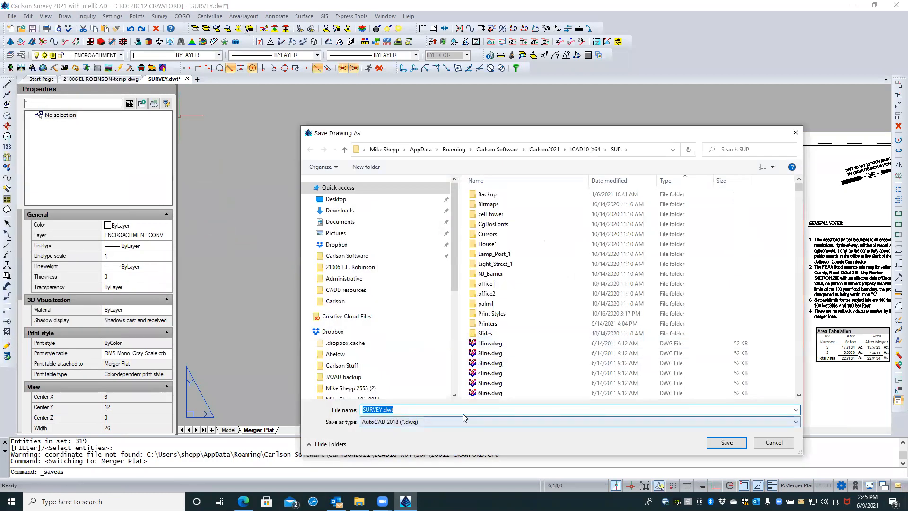
click(381, 411)
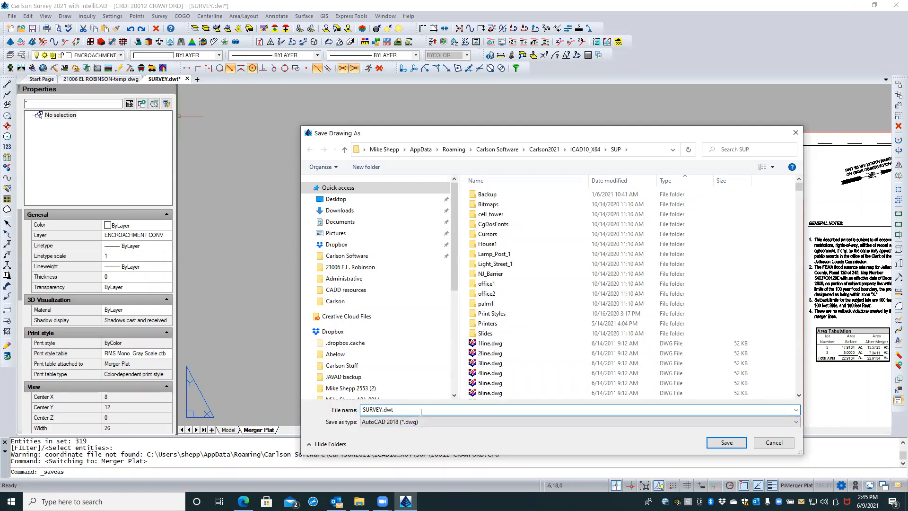
text(-2)
click(727, 443)
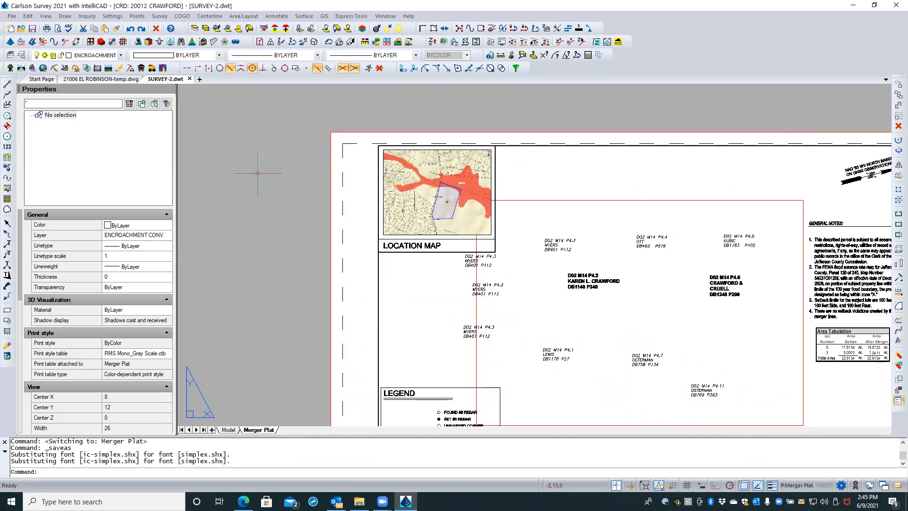
click(190, 79)
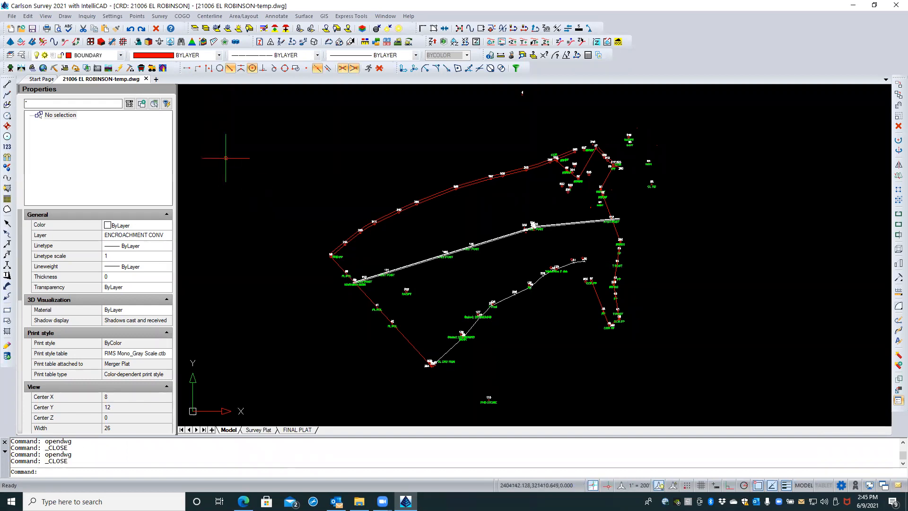
- Review the template drawings offered by the New Drawing Wizard, leaving it without creating a drawing
click(11, 30)
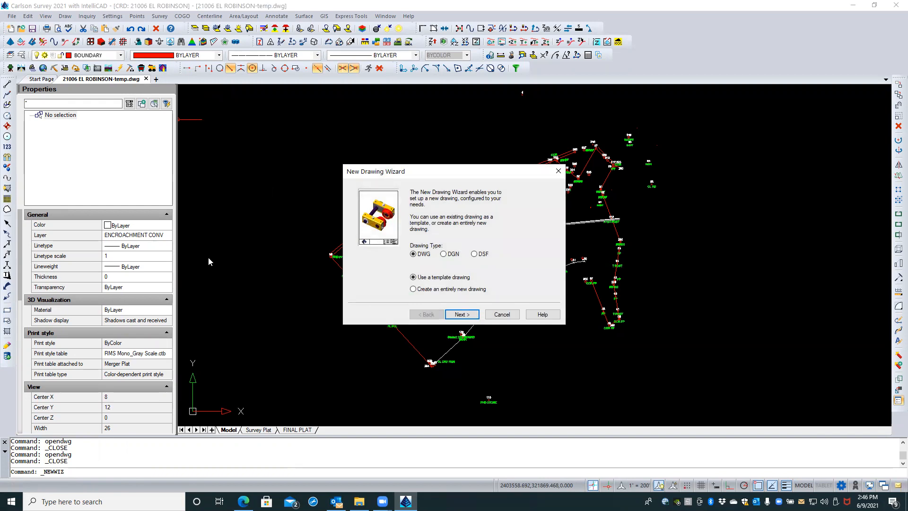
click(462, 314)
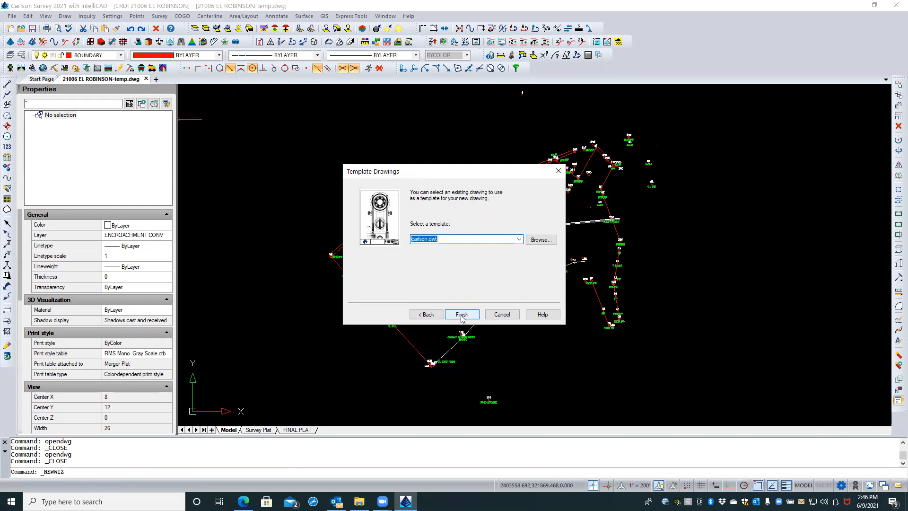
click(520, 240)
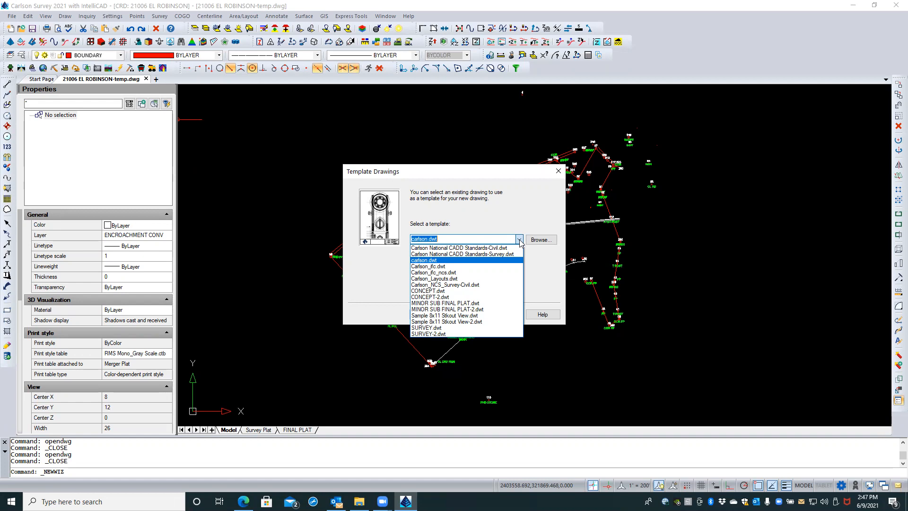
click(523, 184)
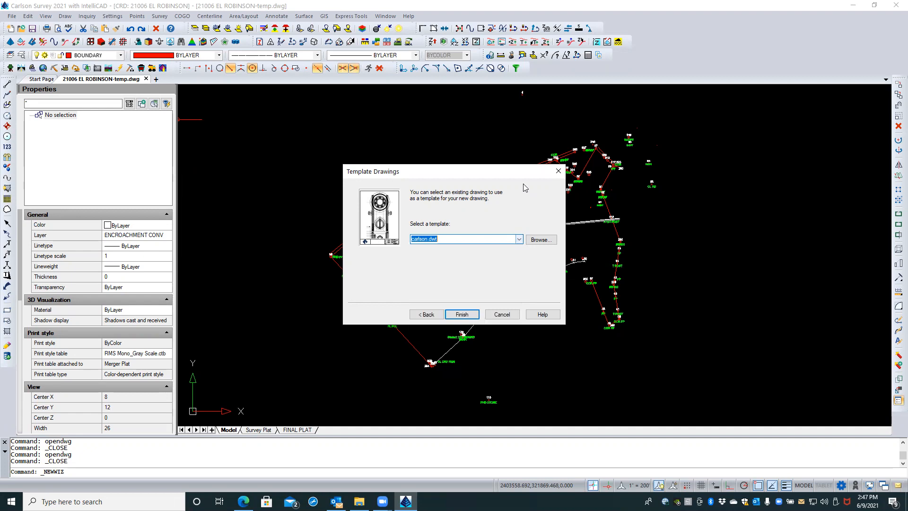
click(501, 314)
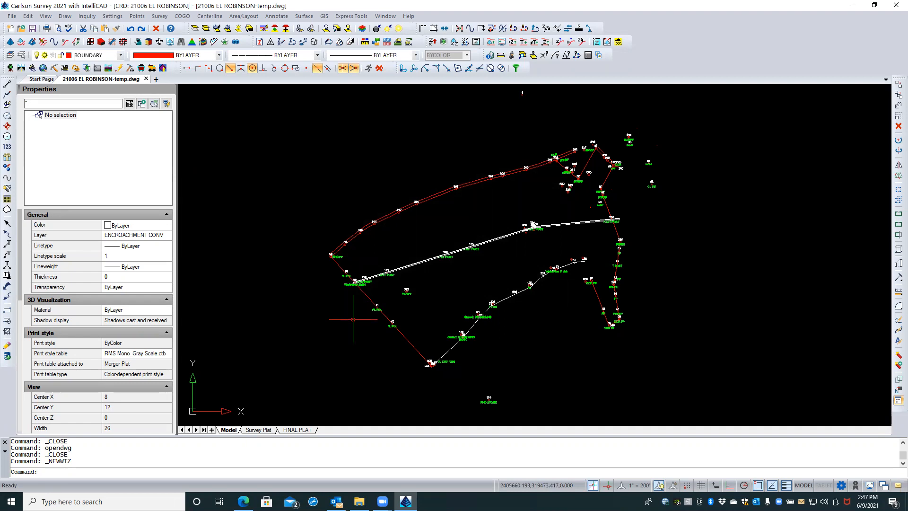
- On the FINAL PLAT layout, move the General Notes text and its heading underline about 5.5 units east, off the sheet
click(296, 431)
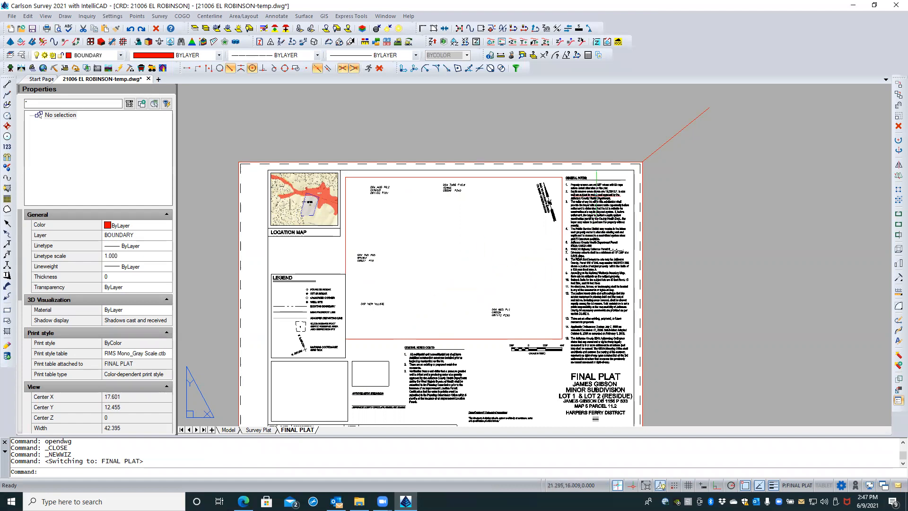
click(584, 193)
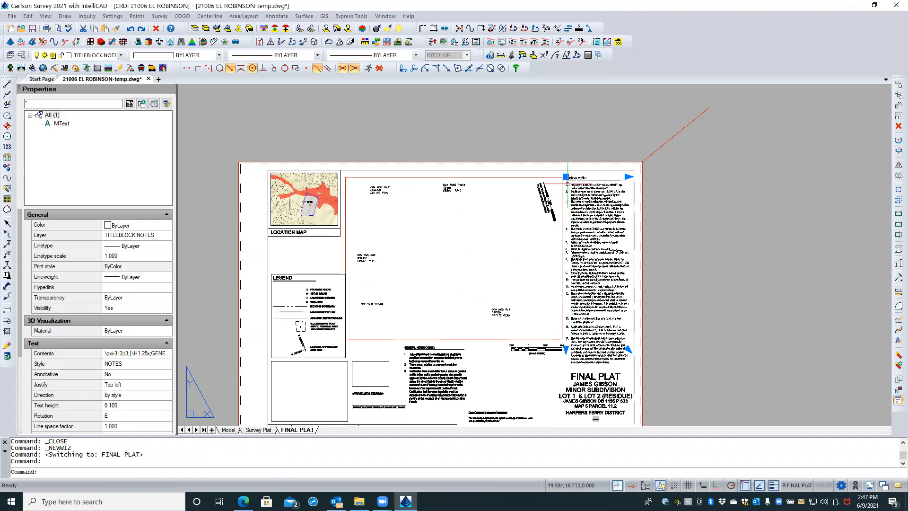
click(585, 180)
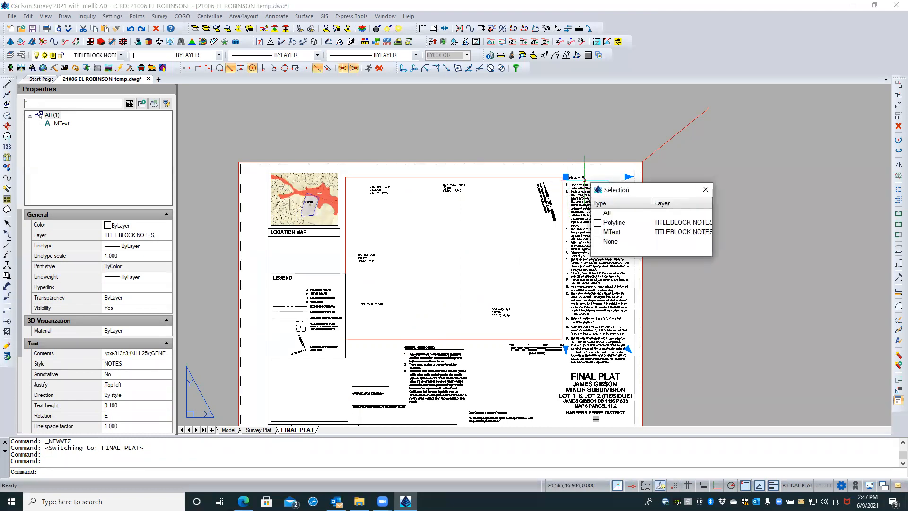
click(607, 213)
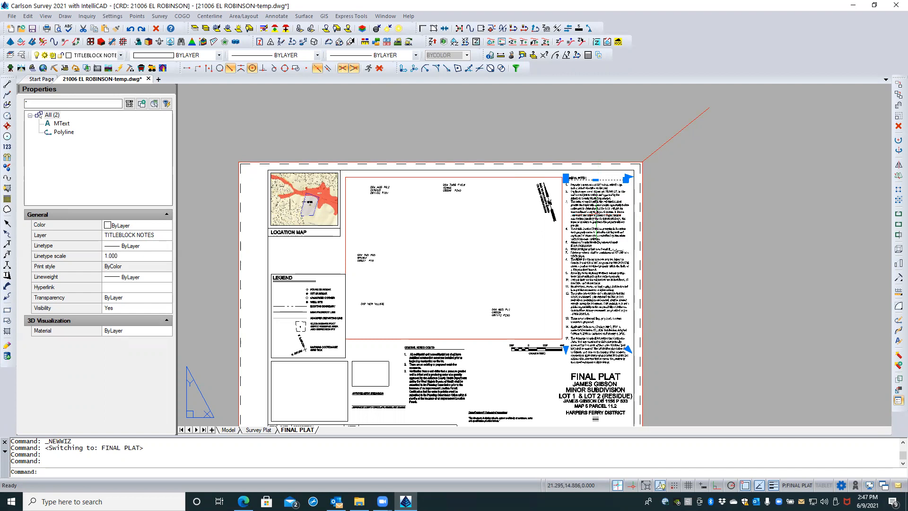
scroll(597, 211, up, 2)
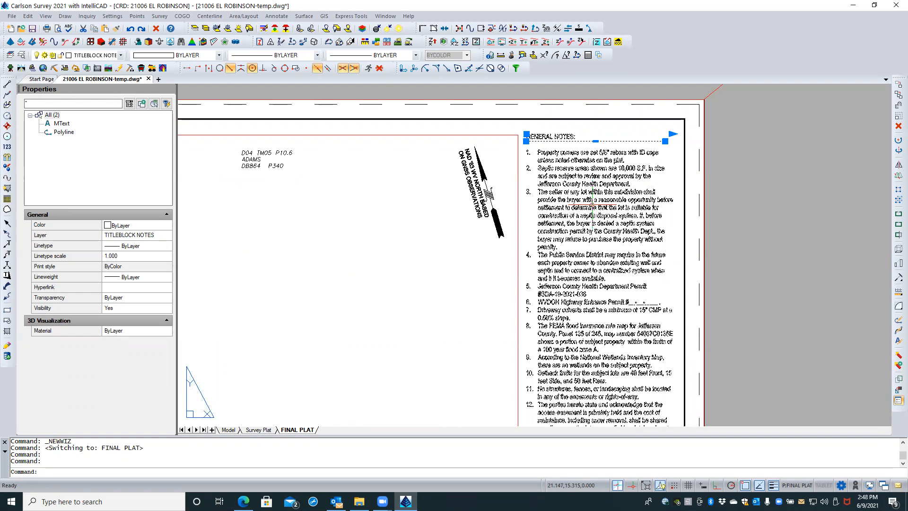
click(593, 205)
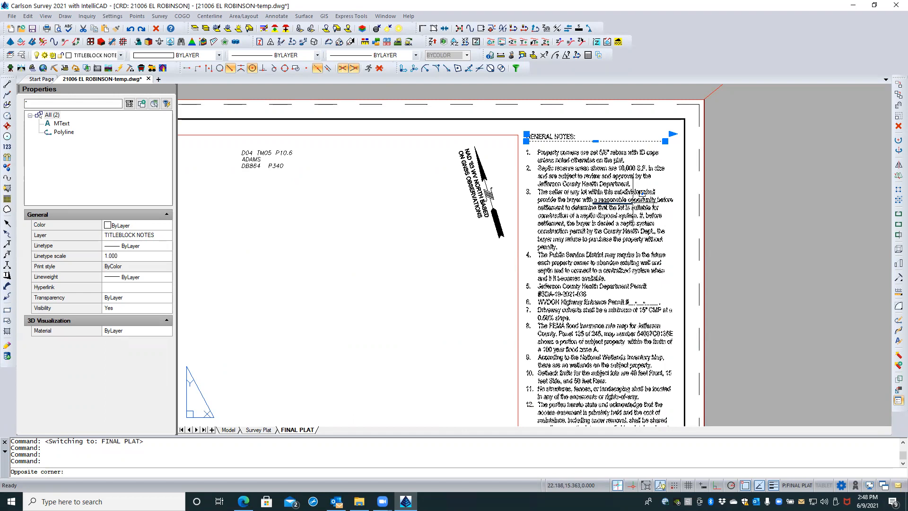
right_click(635, 203)
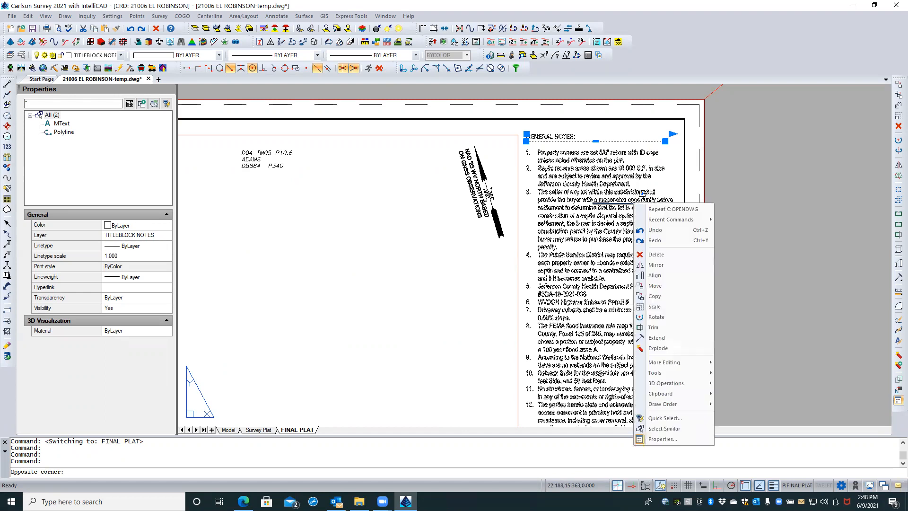
click(653, 286)
click(614, 277)
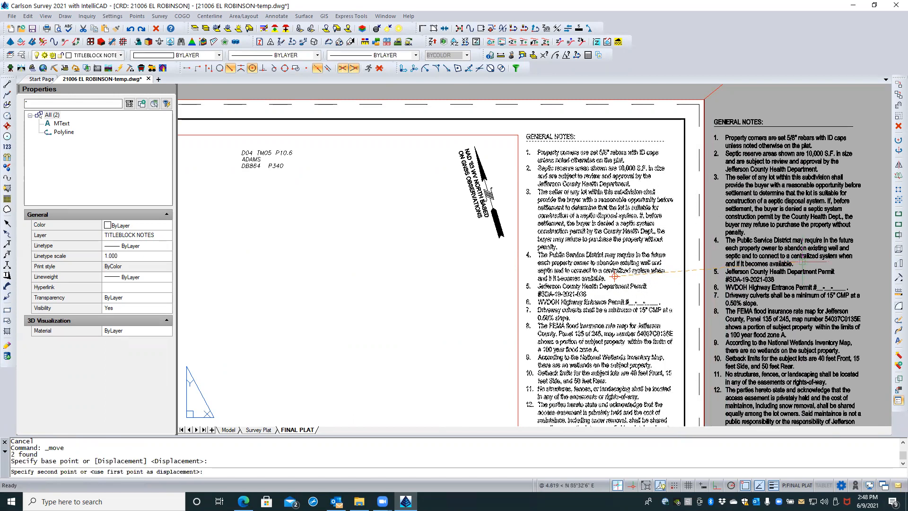
click(828, 255)
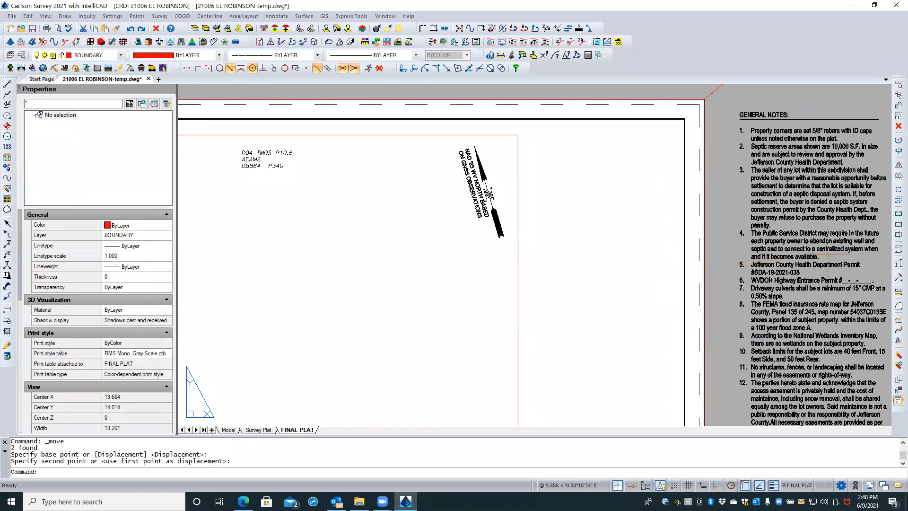
- Move the north arrow block and its NAD '83 text about 12.9 units east-northeast, outside the sheet above the general notes
scroll(652, 301, down, 3)
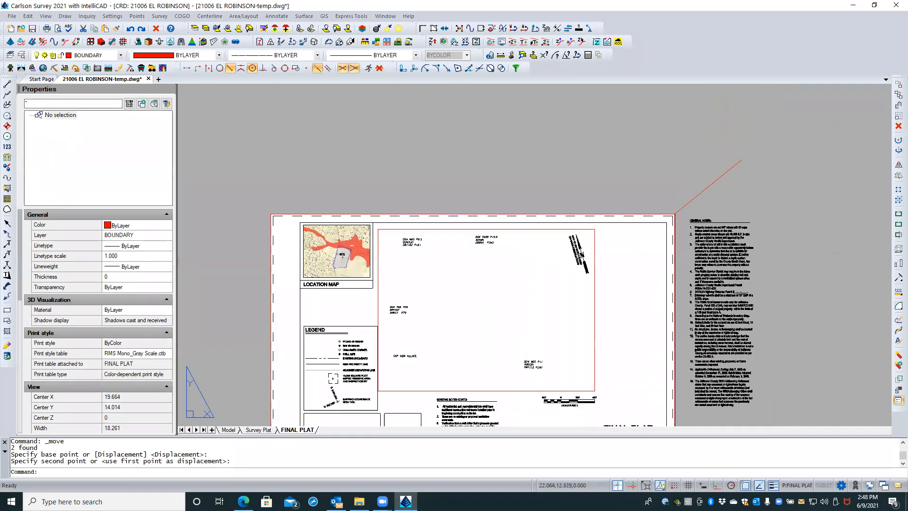
scroll(640, 308, down, 1)
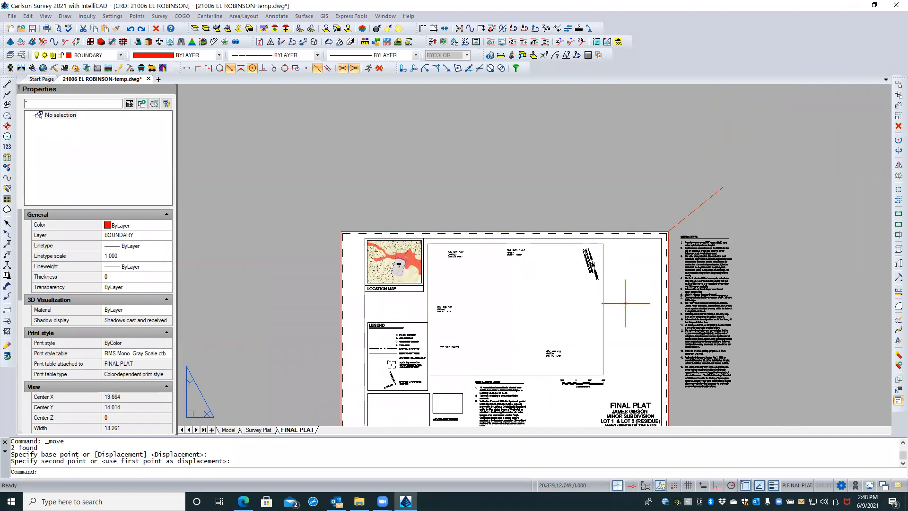
scroll(625, 303, up, 2)
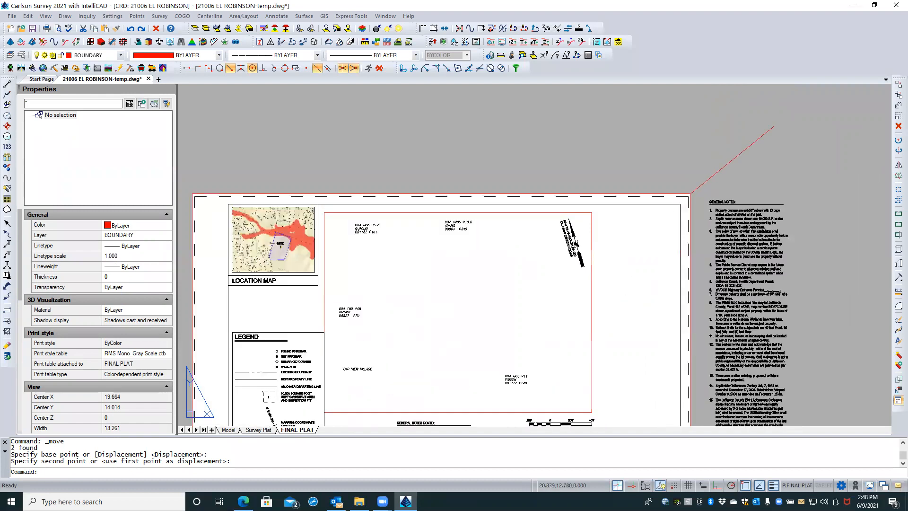
click(553, 276)
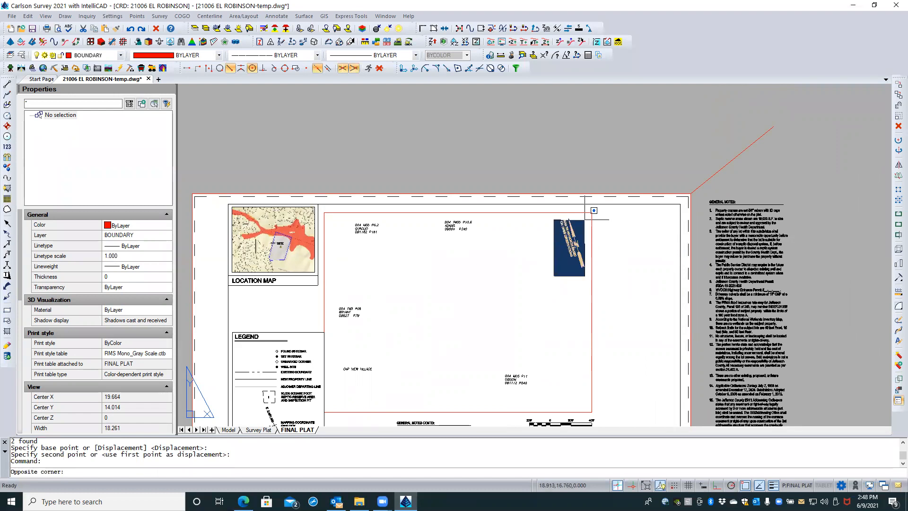
click(593, 208)
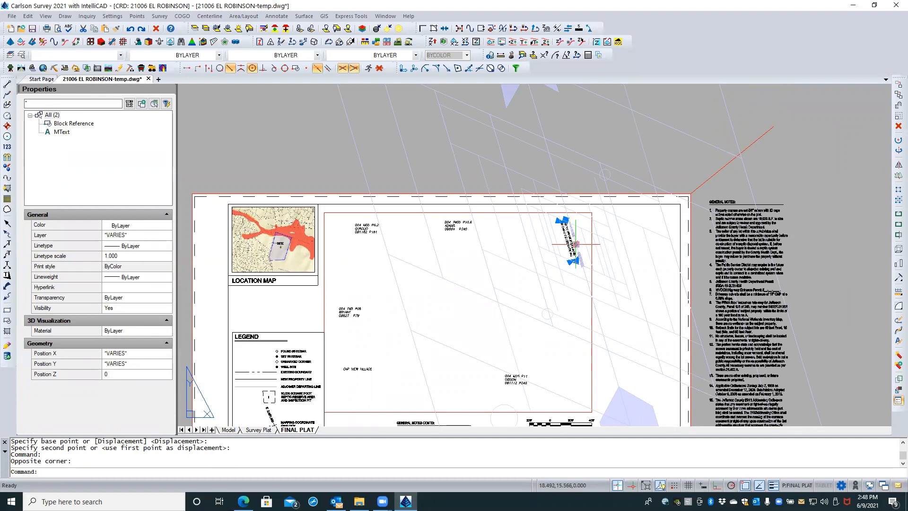
right_click(576, 244)
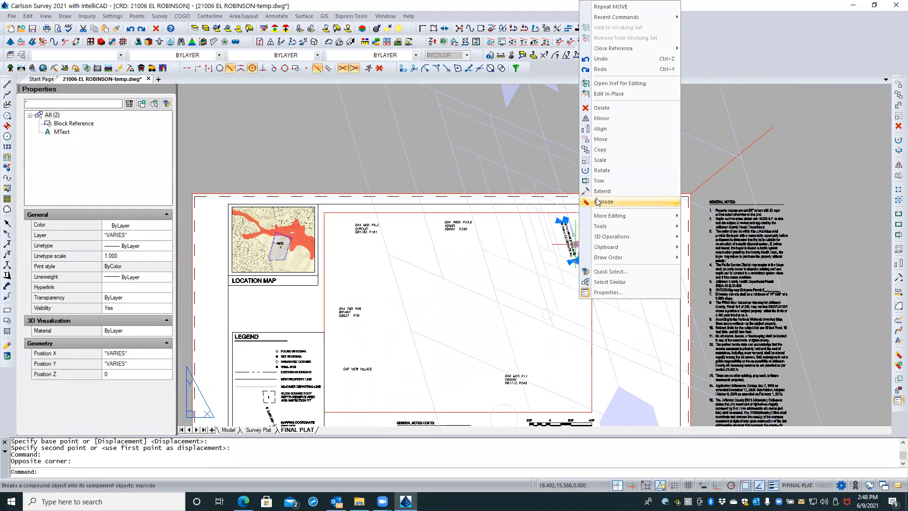
click(601, 139)
click(566, 242)
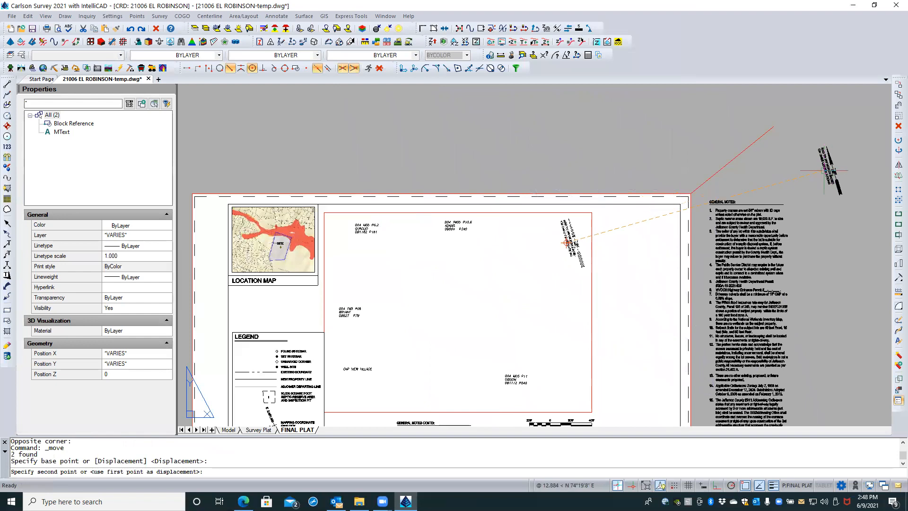
click(824, 171)
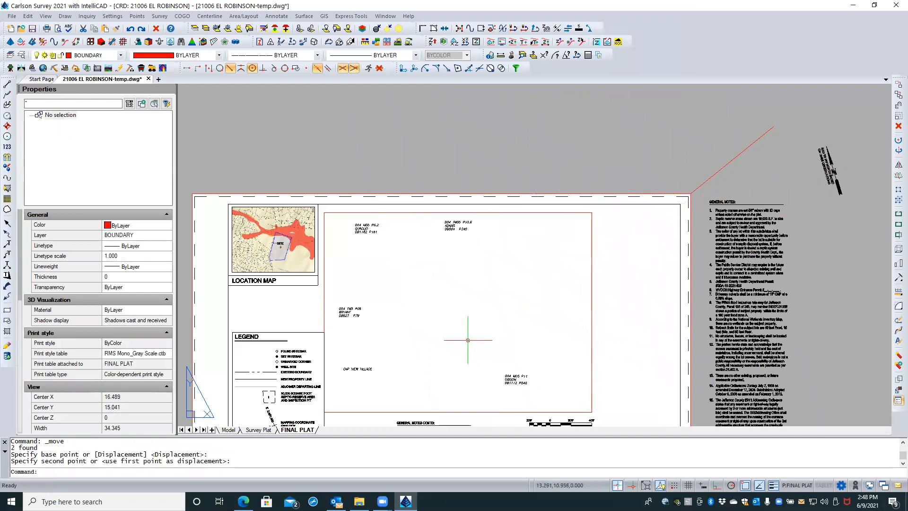
- Set the SELECTIONANNODISPLAY system variable to off
scroll(467, 340, down, 1)
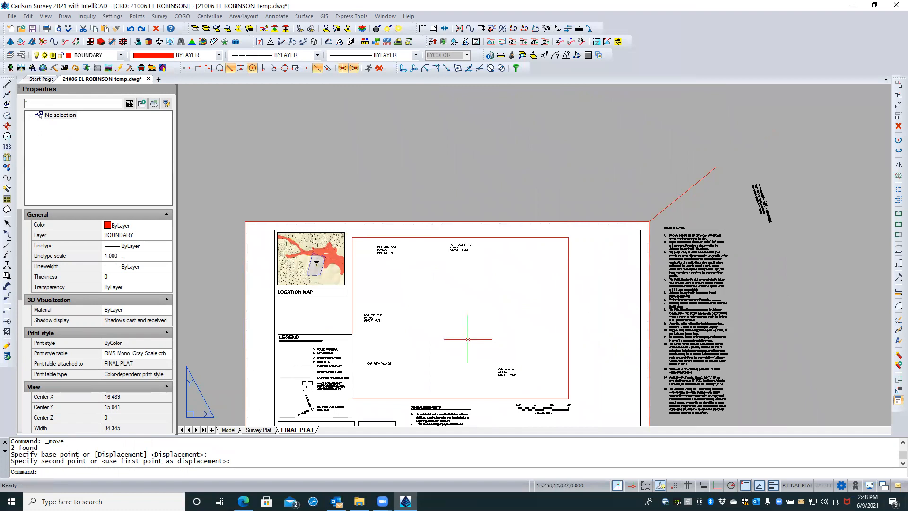
click(53, 470)
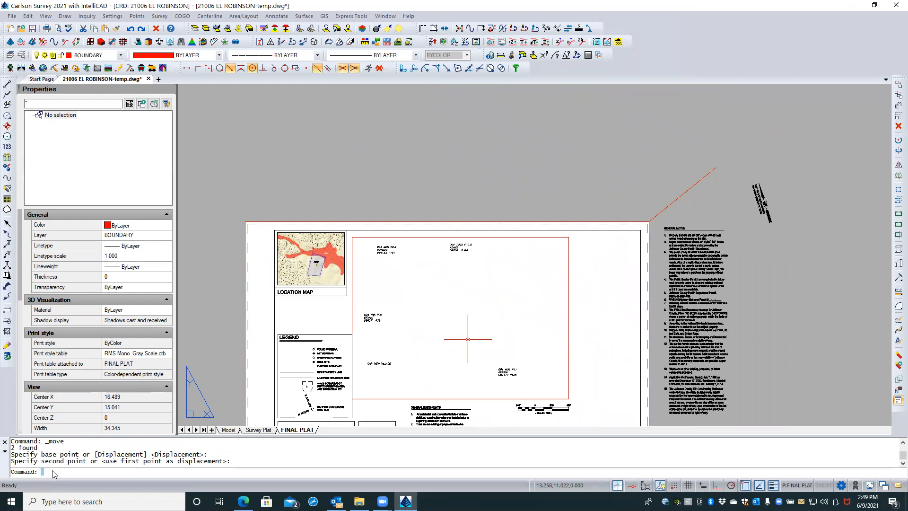
text(SELECTIONANNODISPLAY)
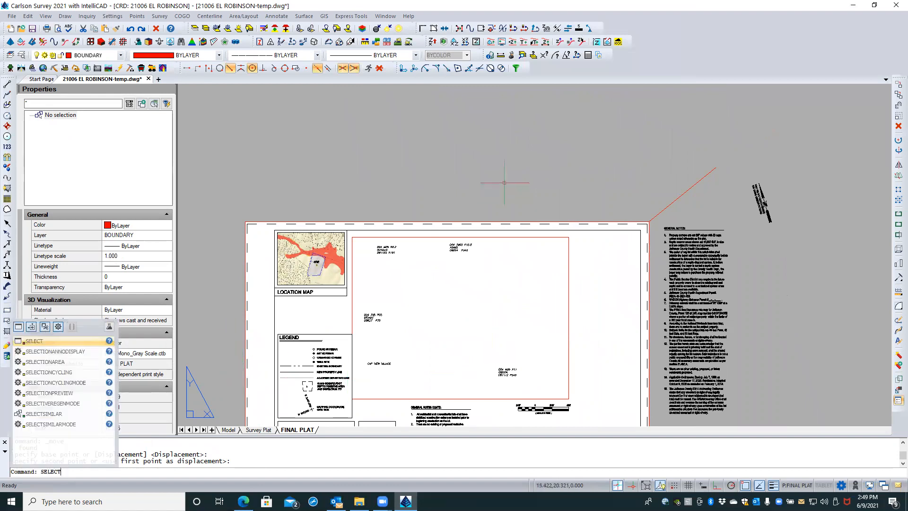
click(62, 352)
text(off)
key(Return)
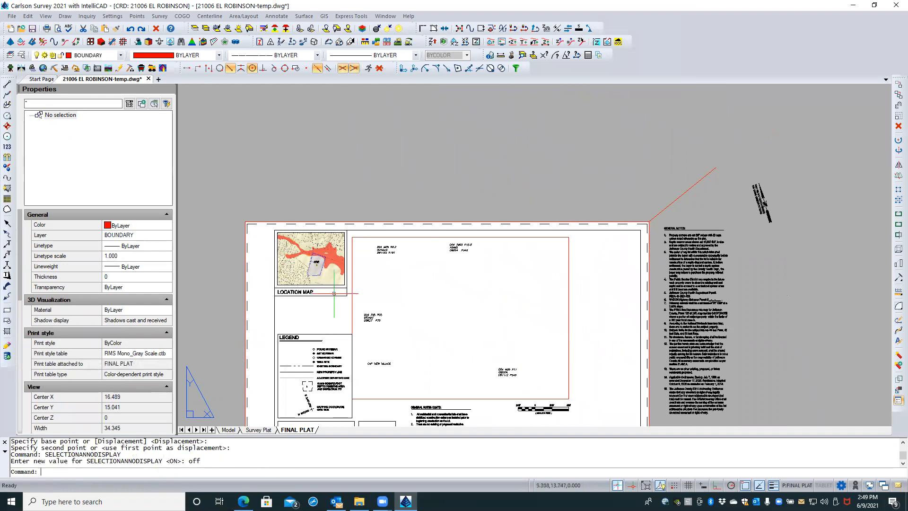
- Select the north arrow block and its text outside the sheet and examine their selection display up close
click(780, 234)
click(743, 191)
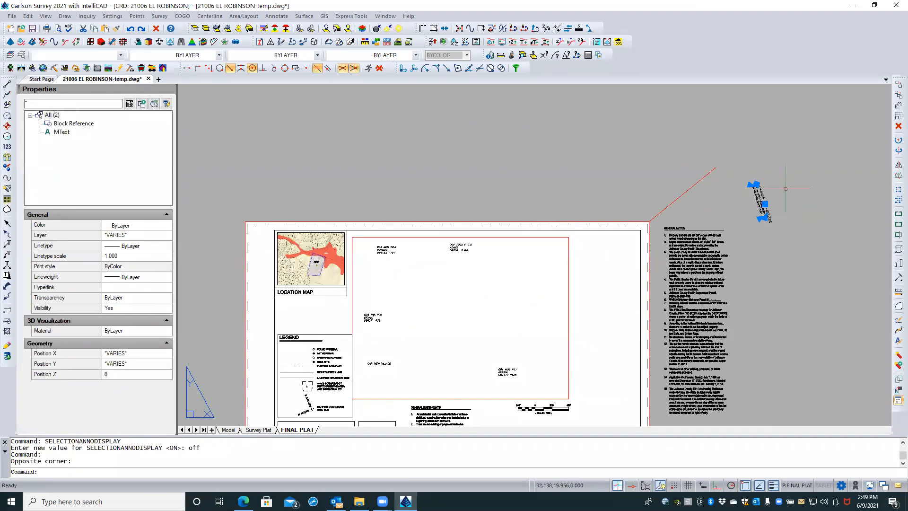
scroll(780, 193, up, 2)
scroll(780, 193, up, 3)
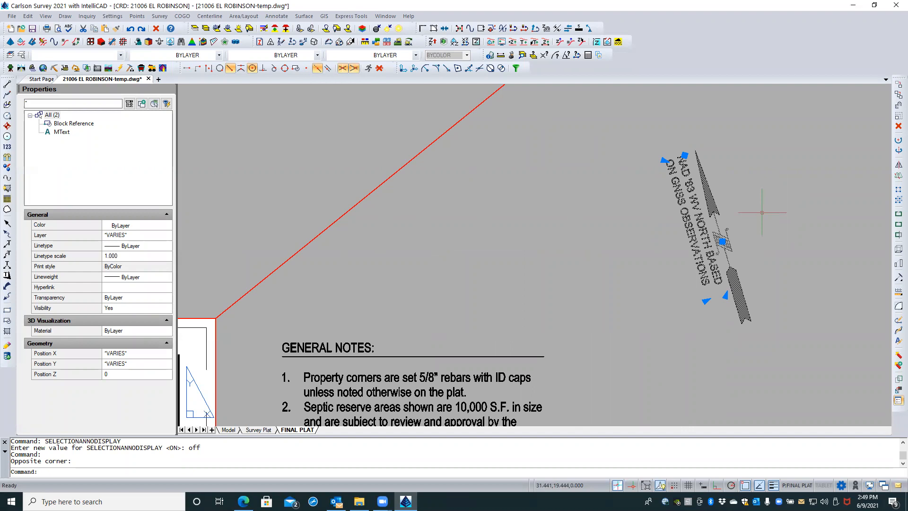
- Clear the selection and set the SELECTIONANNODISPLAY system variable to on
key(Escape)
key(Escape)
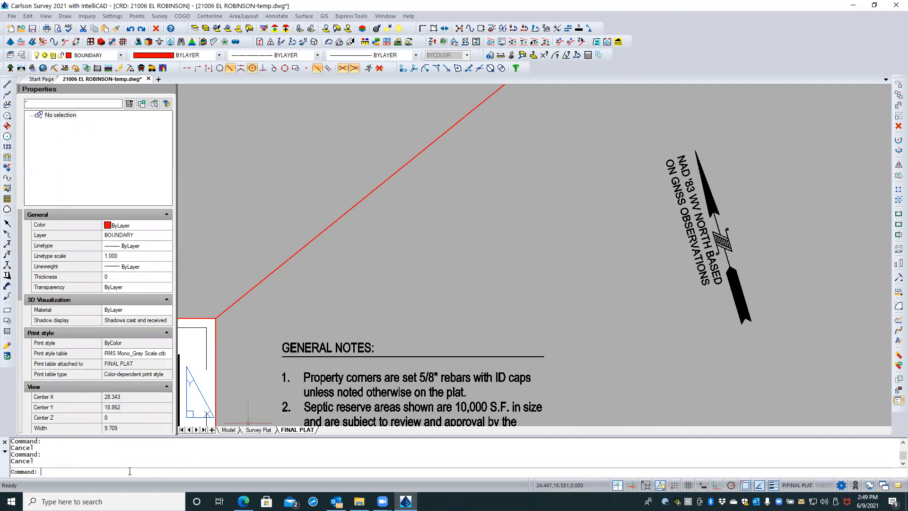
text(SELECTIONANNODISPLAY)
key(Return)
text(on)
key(Return)
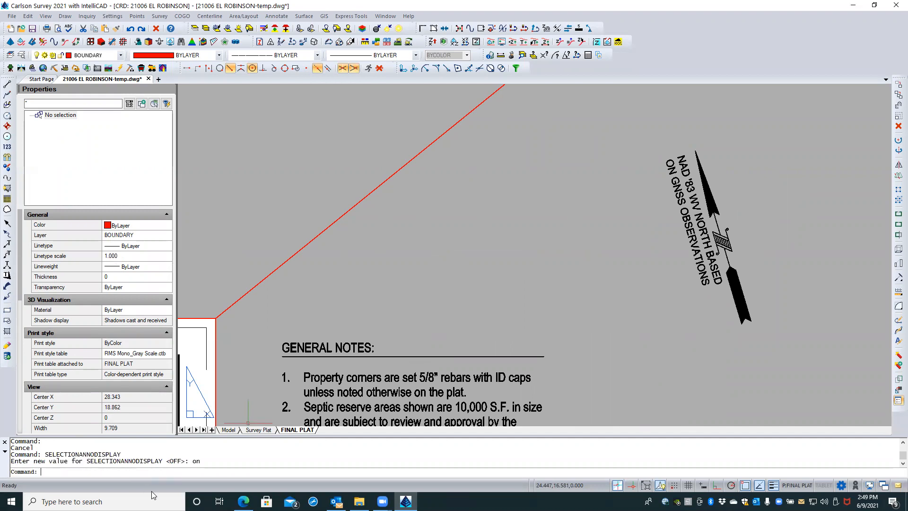
- Select the north arrow block and its NAD '83 text outside the sheet and examine how their annotative scales display
click(693, 276)
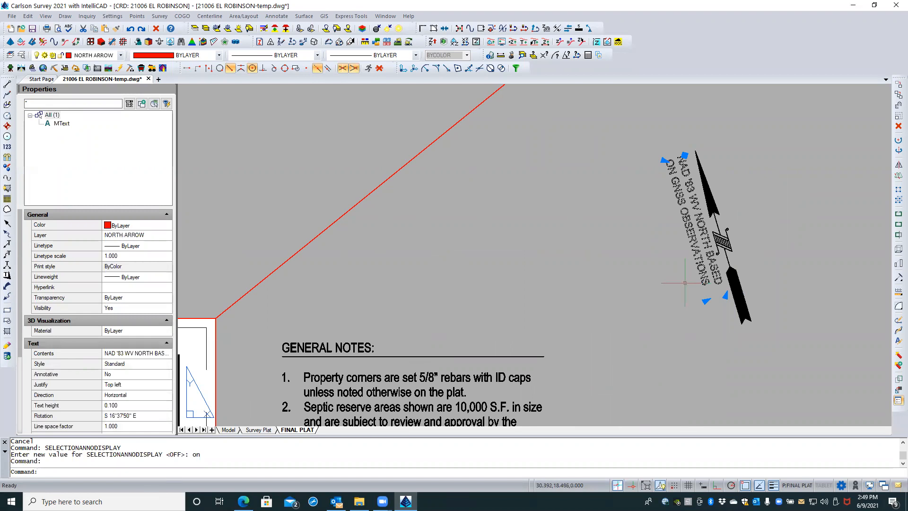
key(Escape)
key(Escape)
click(731, 196)
click(643, 236)
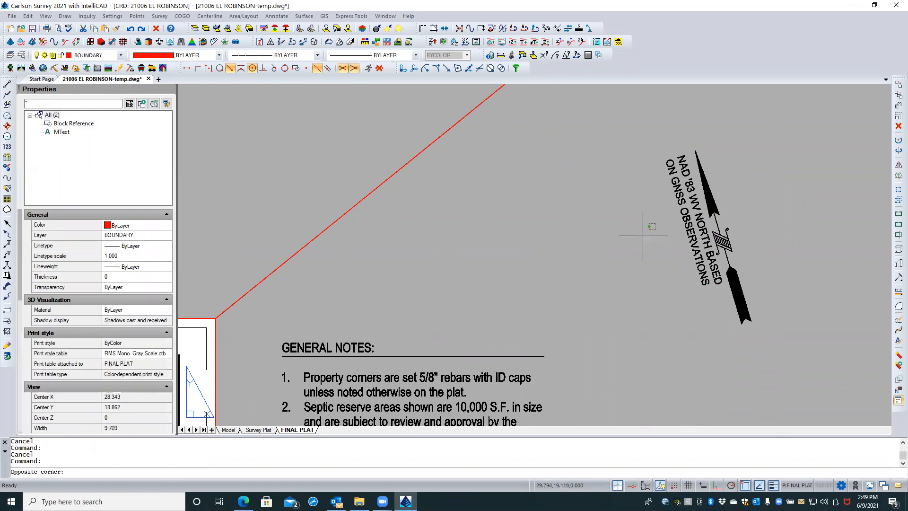
click(643, 235)
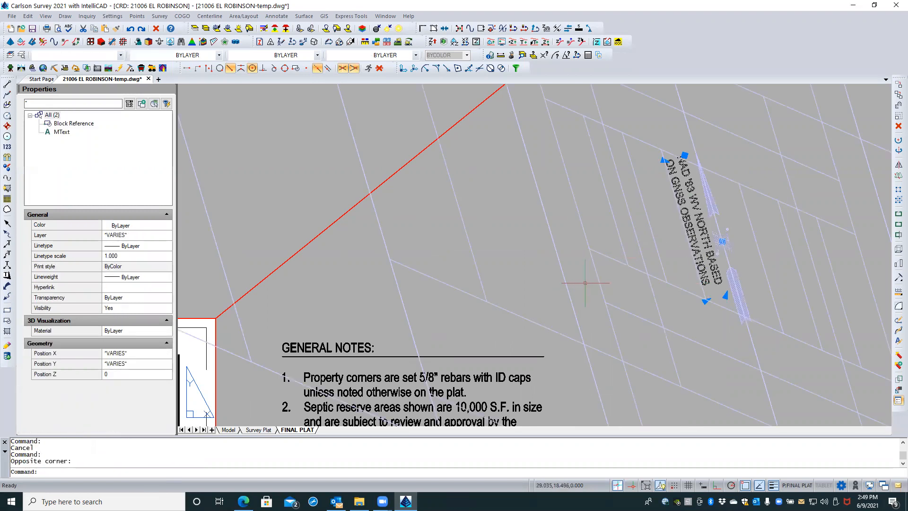
scroll(585, 283, down, 4)
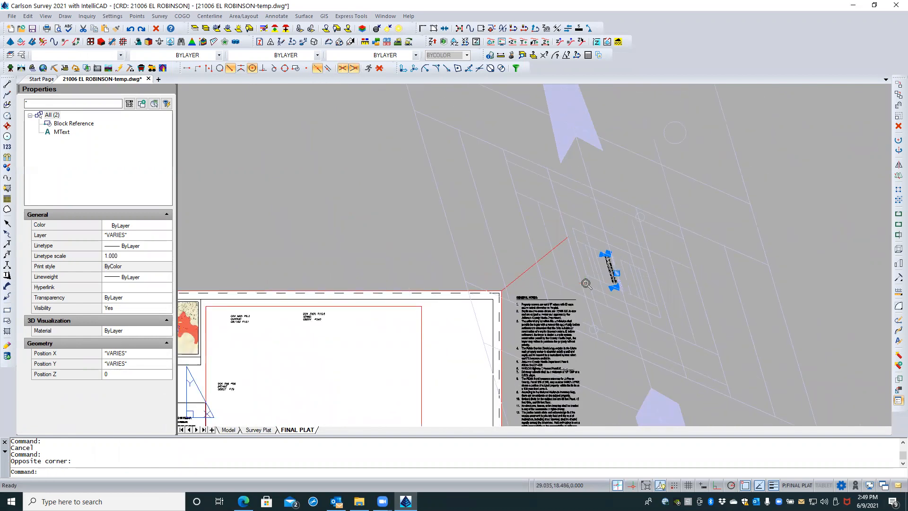
scroll(586, 283, down, 2)
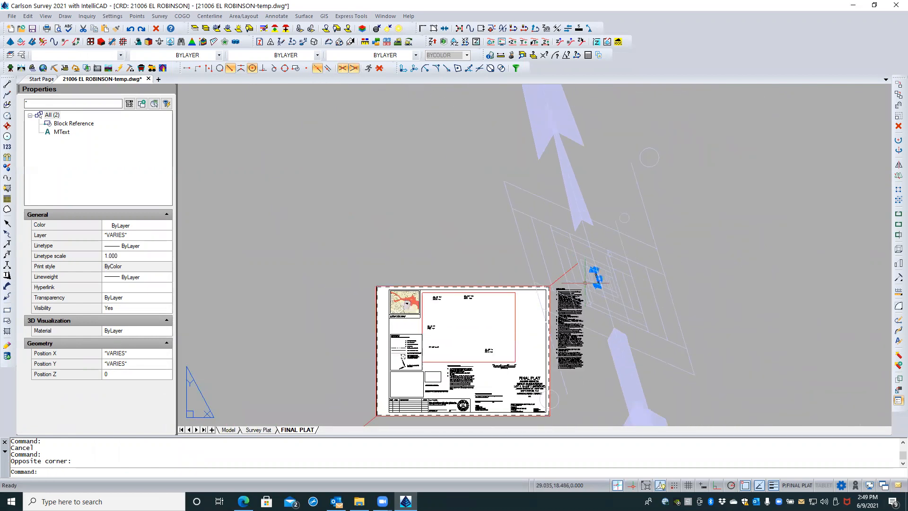
scroll(622, 282, up, 3)
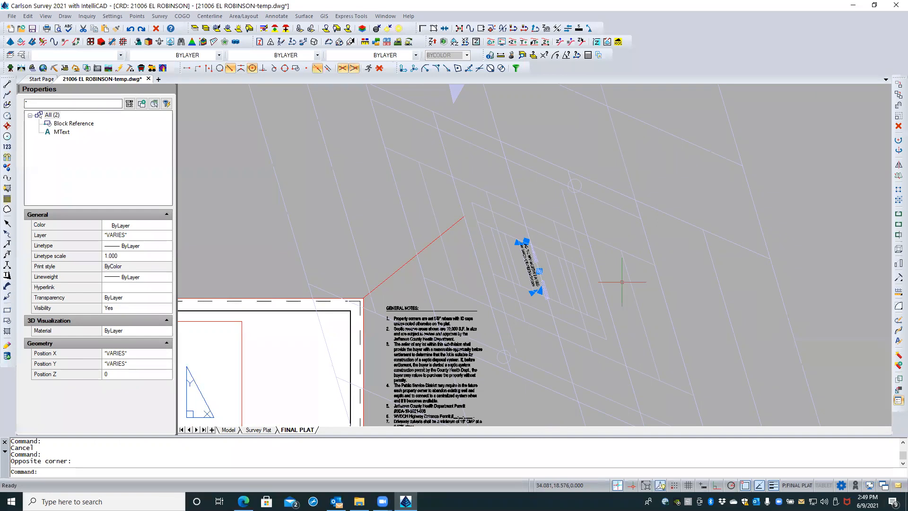
key(Escape)
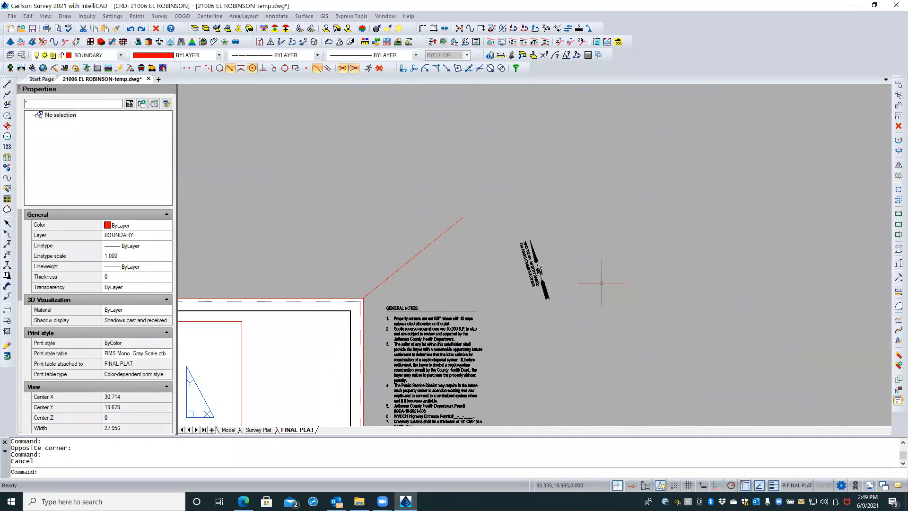
- Set the SELECTIONANNODISPLAY system variable to off
key(Return)
text(off)
key(Return)
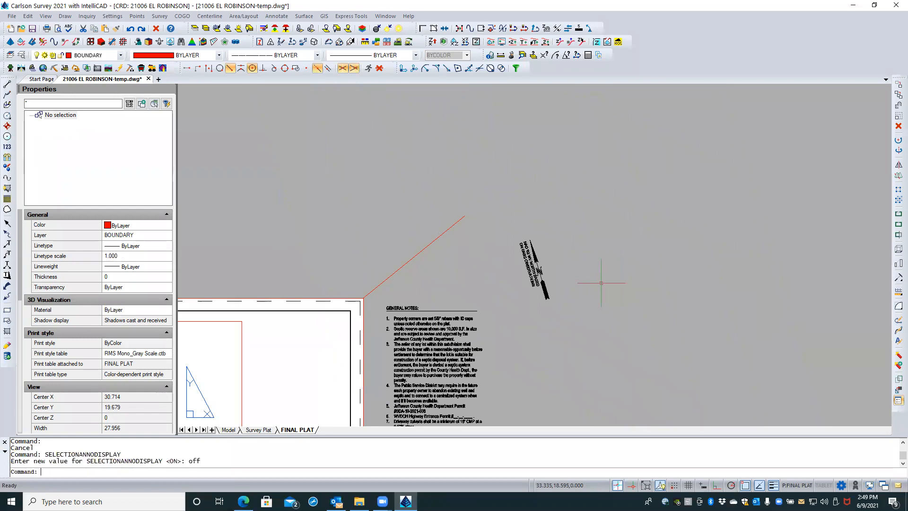
- Reselect the north arrow block with its NAD '83 text and check their selection display from afar and up close
click(573, 259)
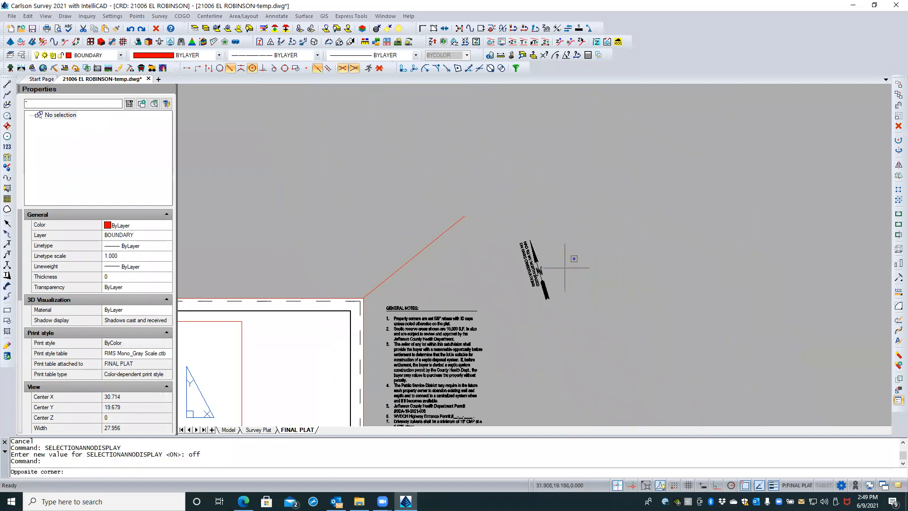
click(540, 285)
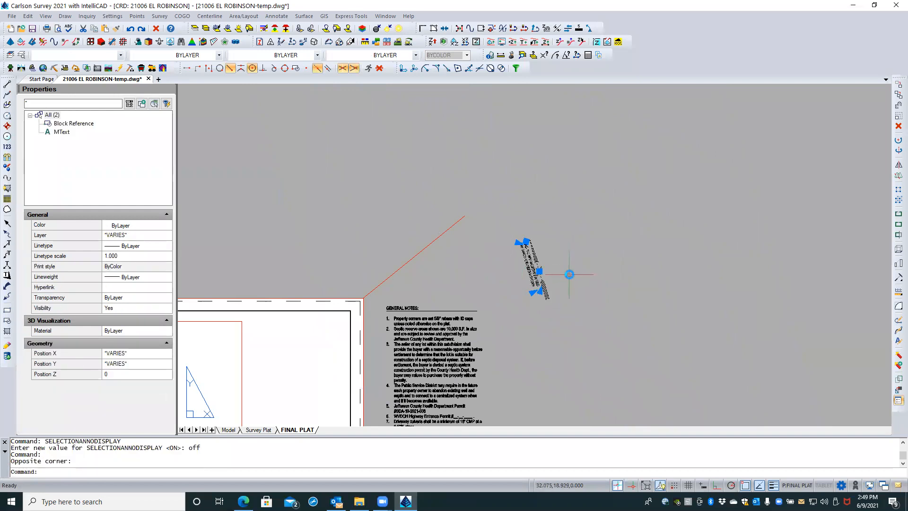
key(Escape)
key(Escape)
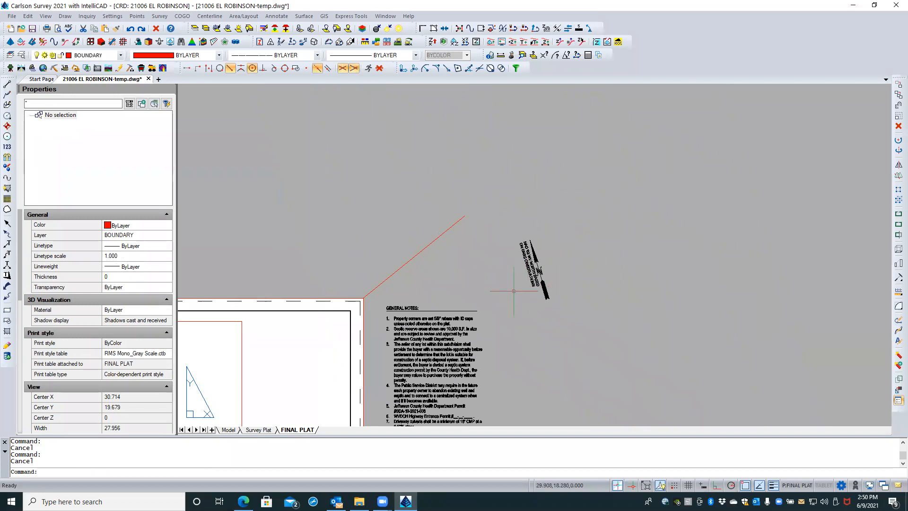
scroll(561, 288, up, 4)
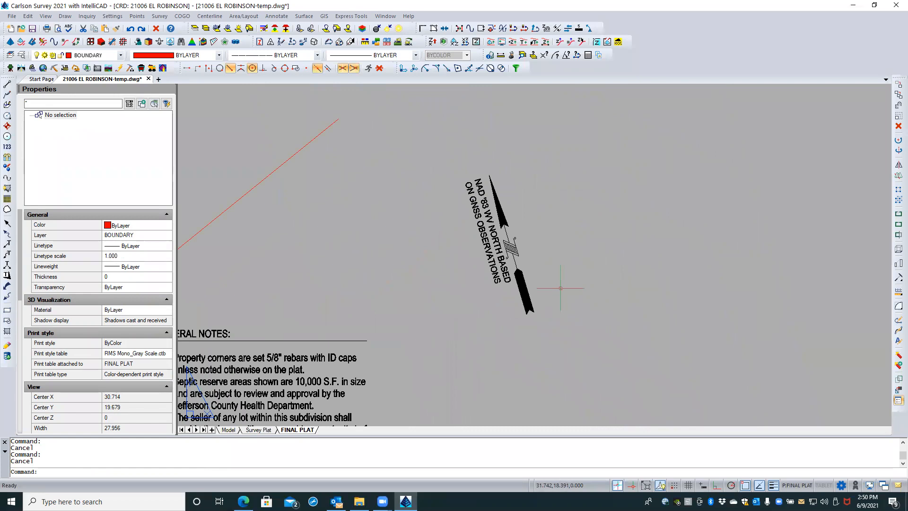
click(541, 197)
click(444, 258)
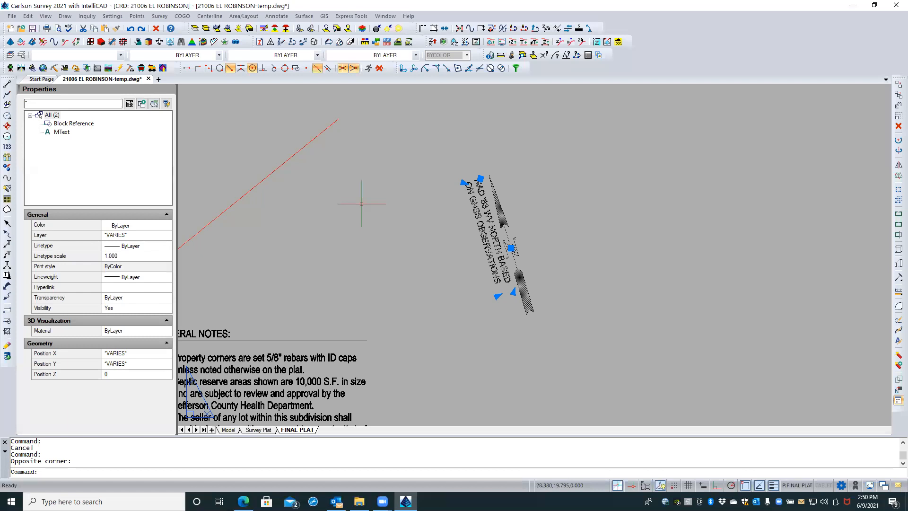
key(Escape)
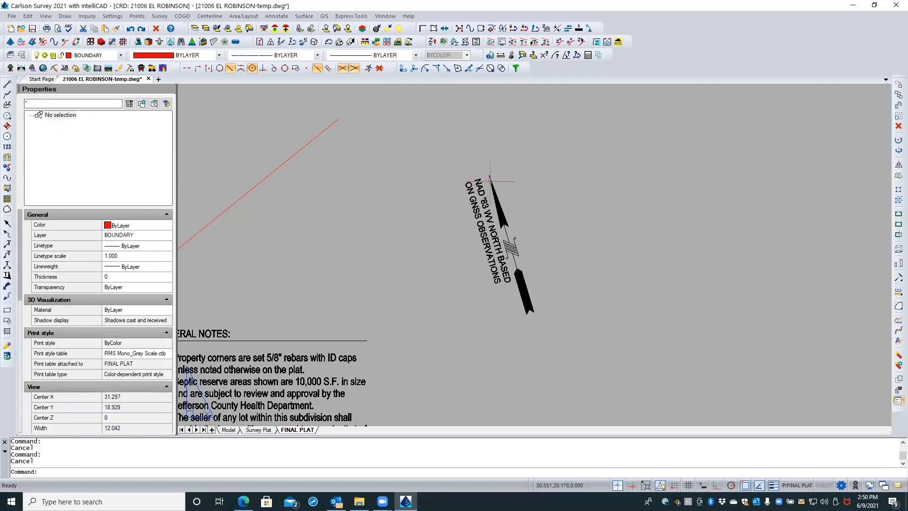
- Set the rotation of the north arrow block to N
click(490, 181)
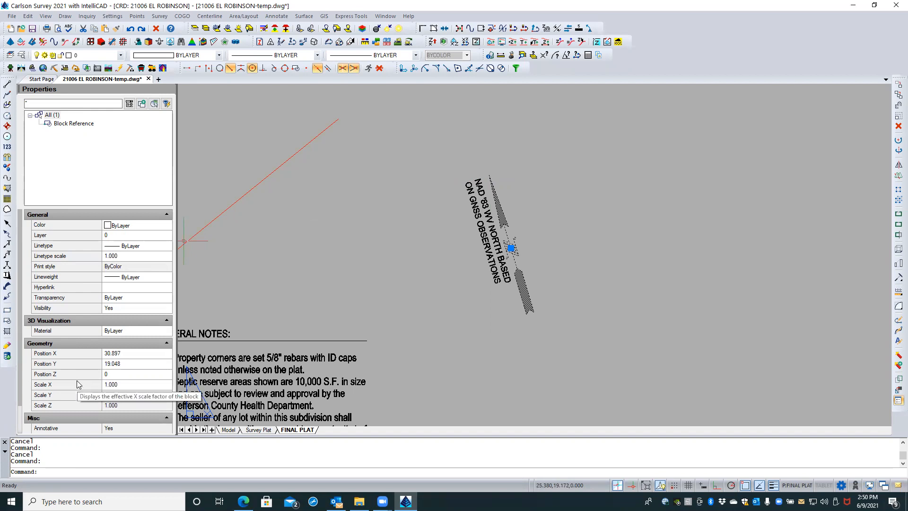
scroll(75, 386, down, 2)
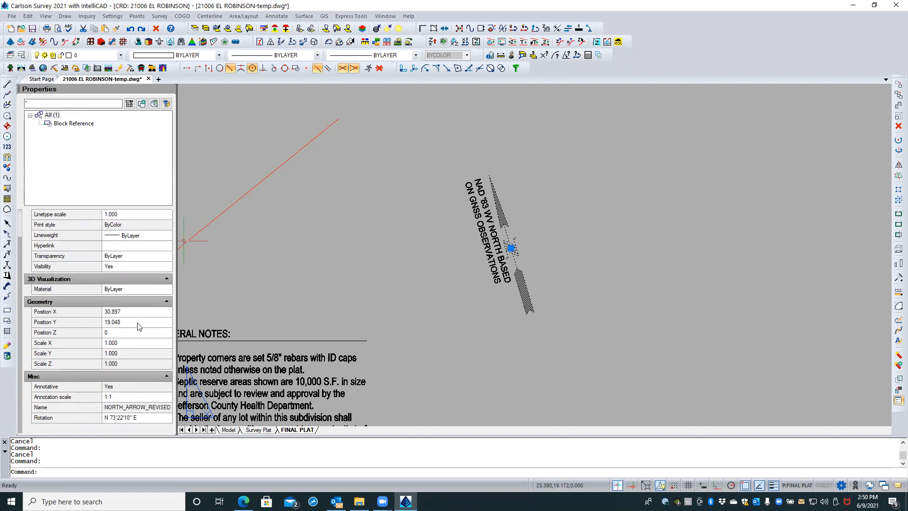
click(142, 418)
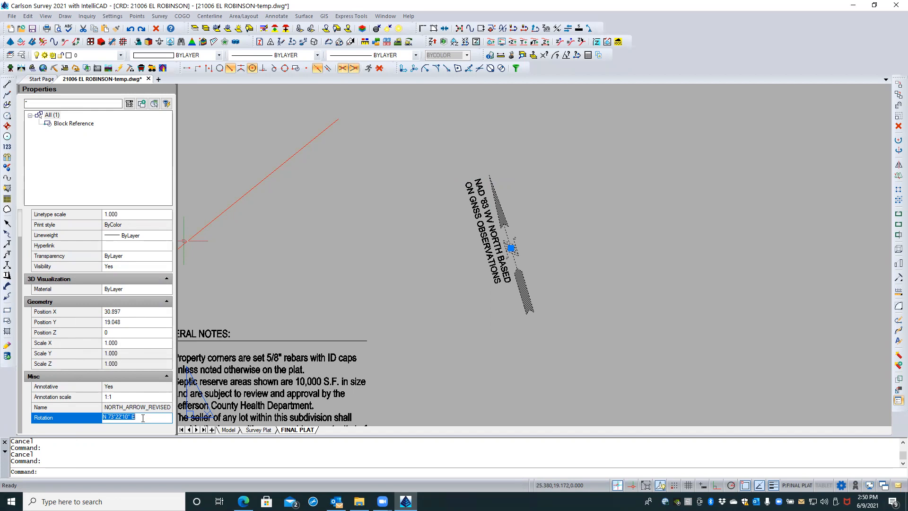
text(n)
text(N)
key(Return)
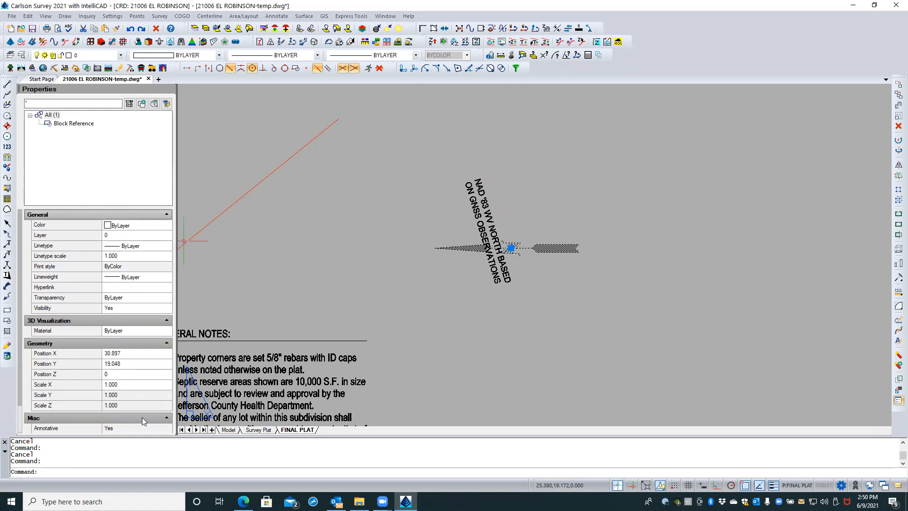
- Set the north arrow block's rotation to E, check the rotation property, and clear the selection
scroll(157, 297, down, 2)
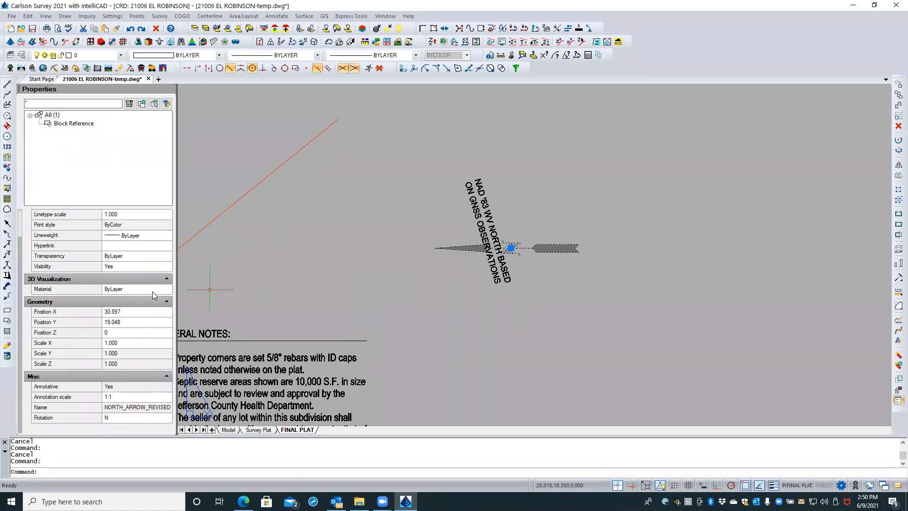
click(127, 418)
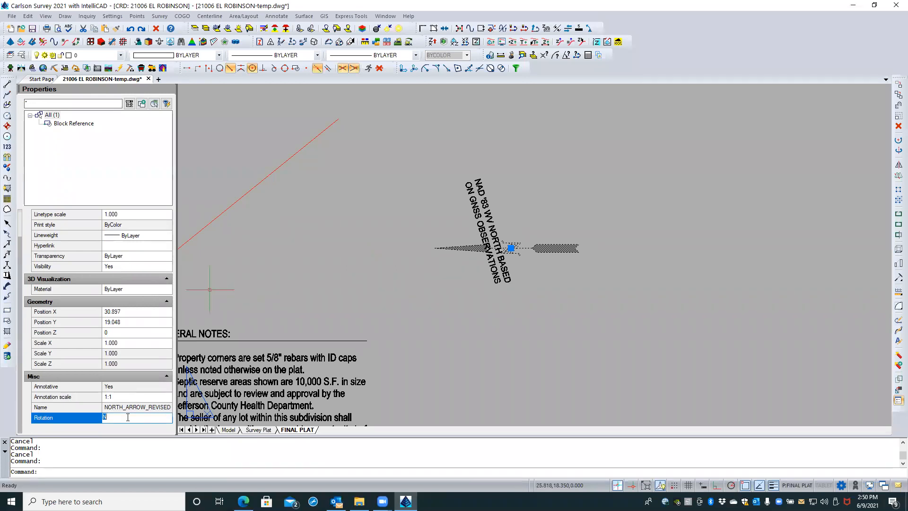
double_click(129, 418)
text(E)
key(Return)
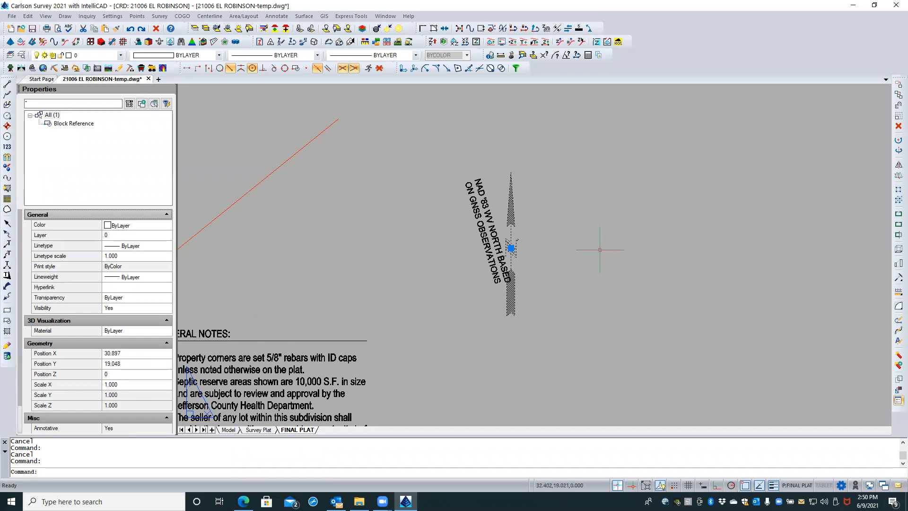
scroll(100, 240, down, 2)
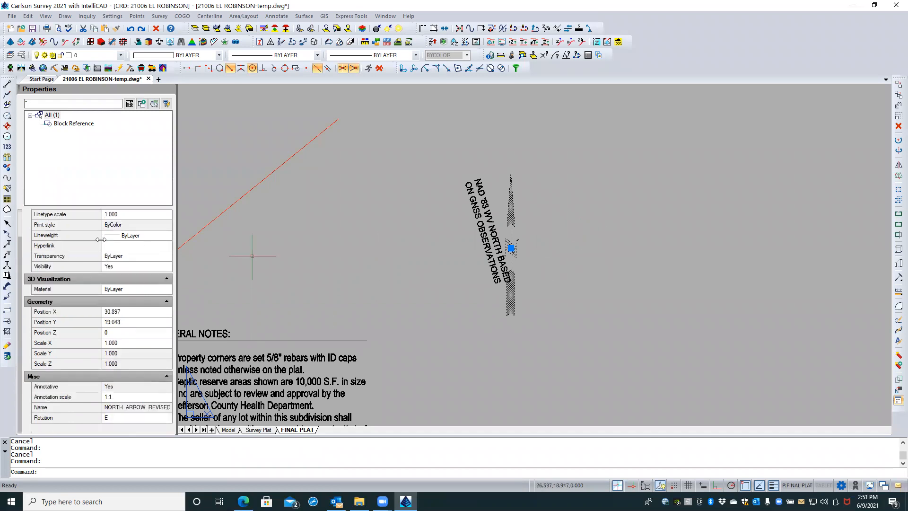
click(124, 418)
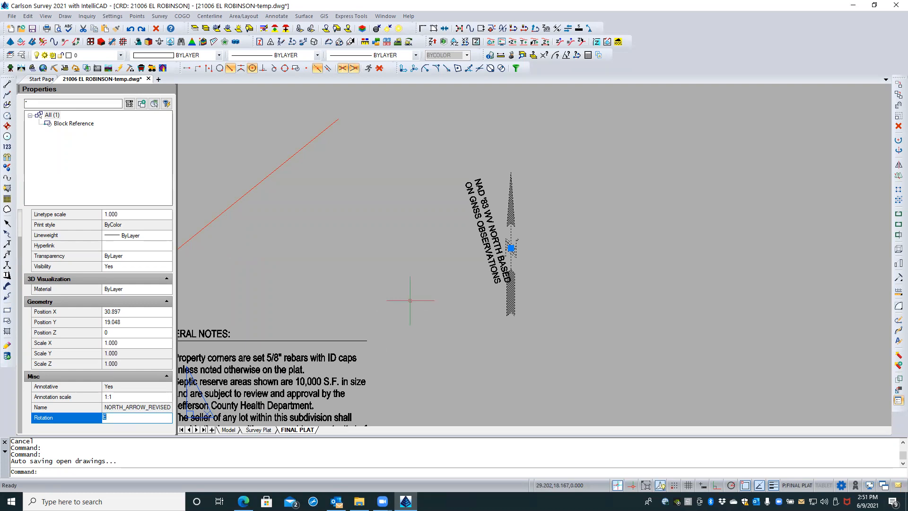
key(Escape)
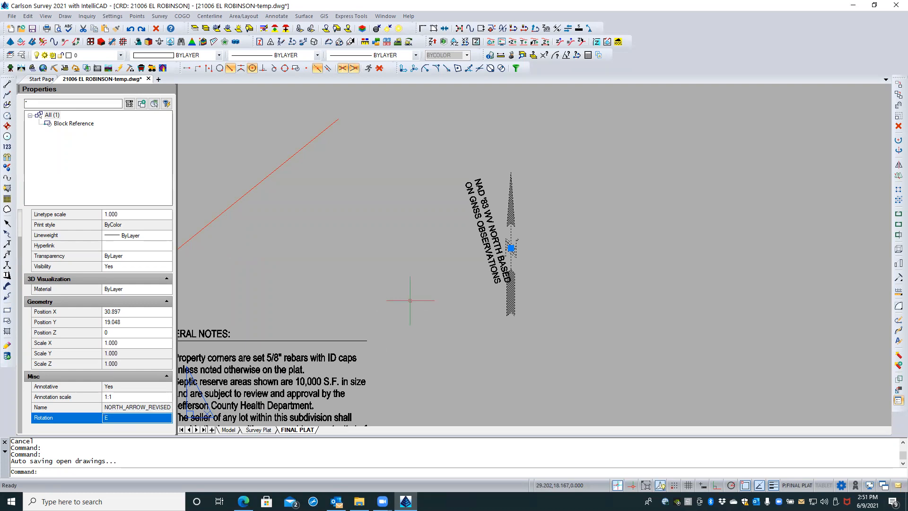
key(Escape)
key(Escape)
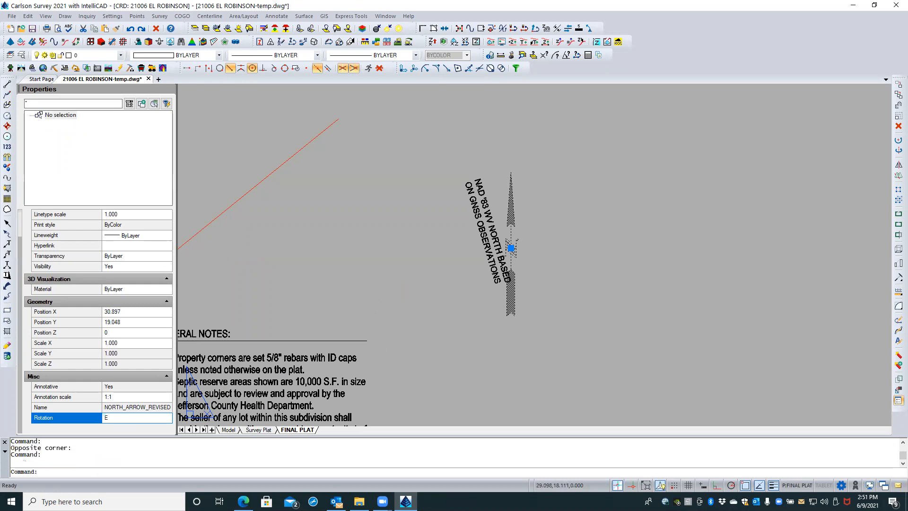
- Try E as the rotation of the NAD '83 text beside the north arrow, and replace it with S
click(490, 194)
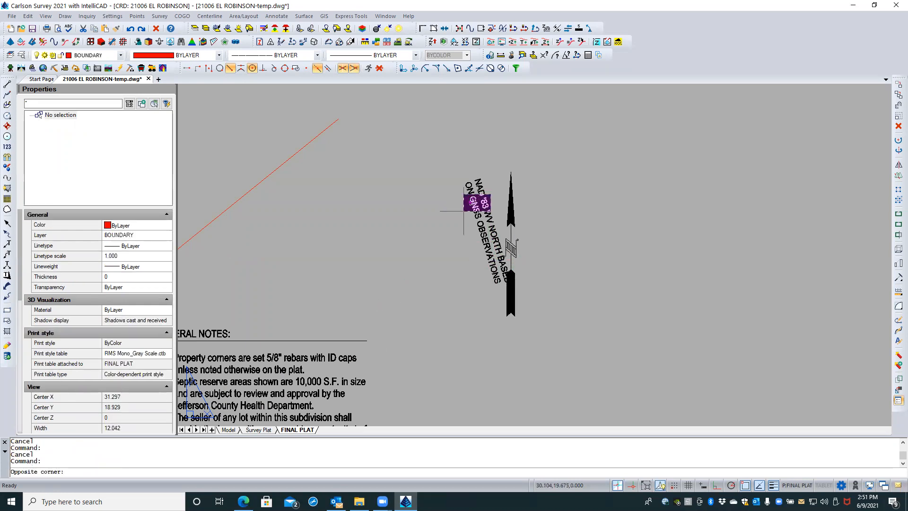
click(463, 212)
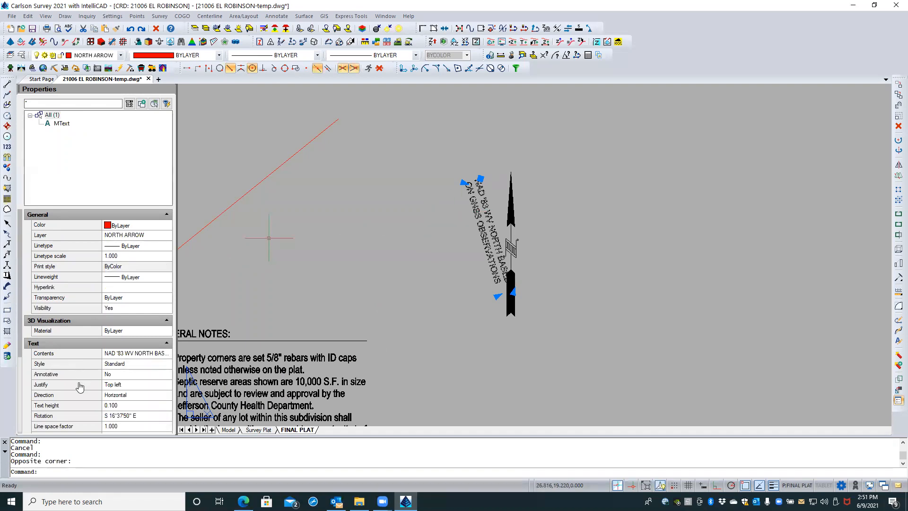
click(145, 414)
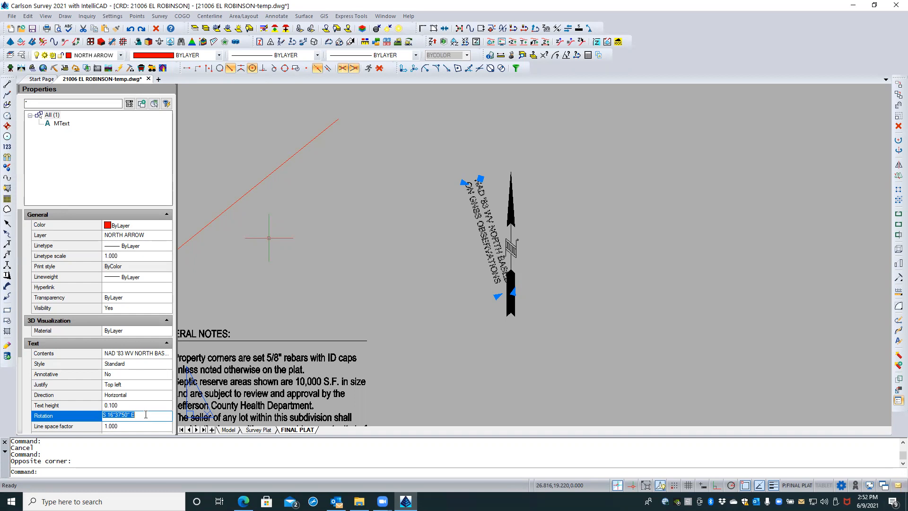
text(E)
key(Tab)
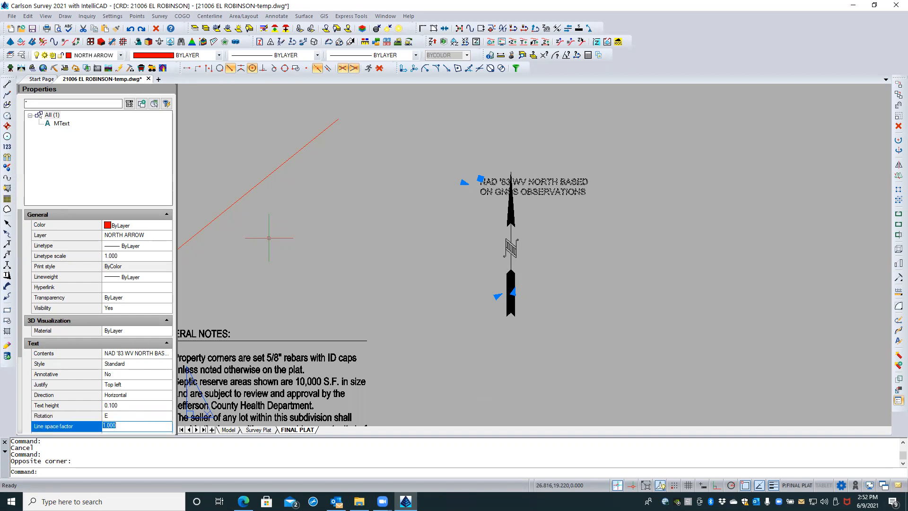
click(147, 417)
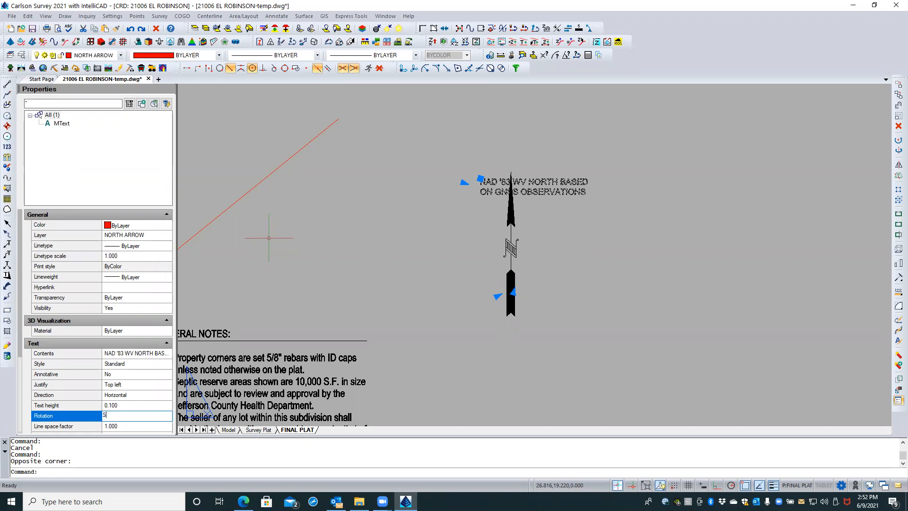
key(Return)
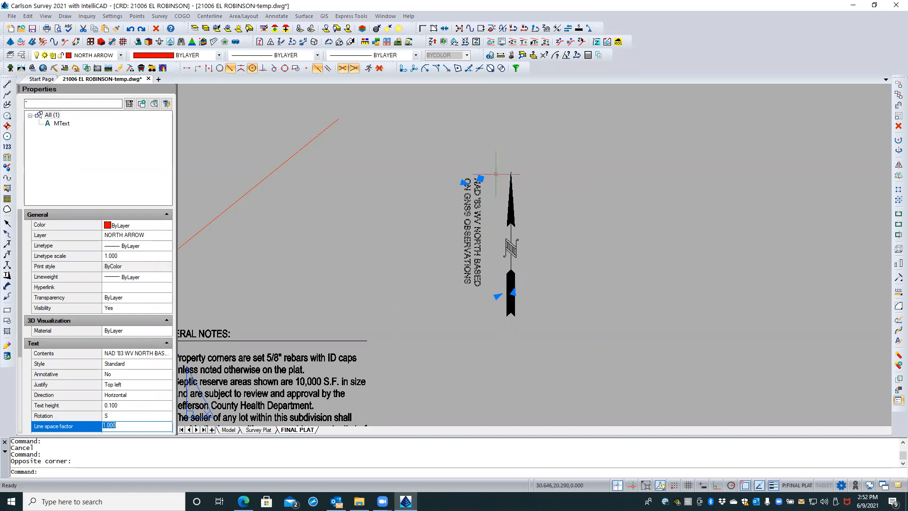
- Move the NAD '83 text closer to the north arrow so it sits alongside the shaft, and clear the selection
click(480, 178)
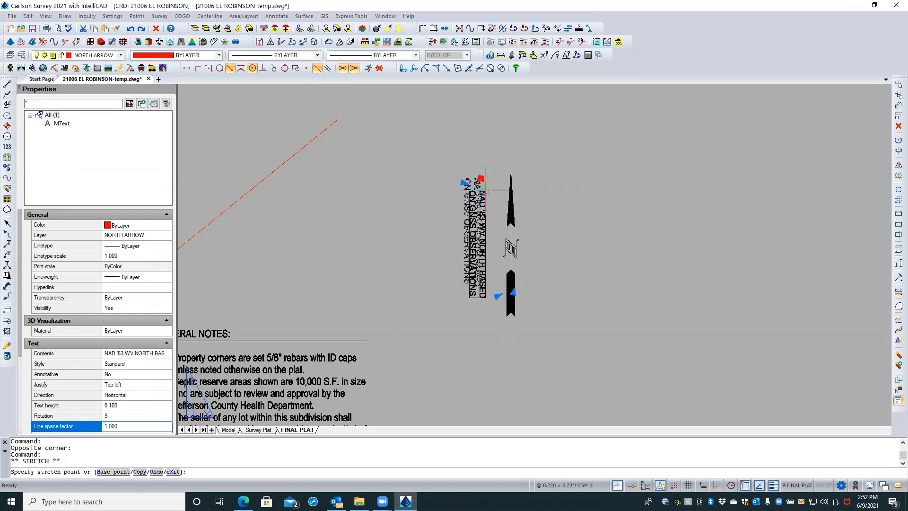
scroll(487, 197, up, 3)
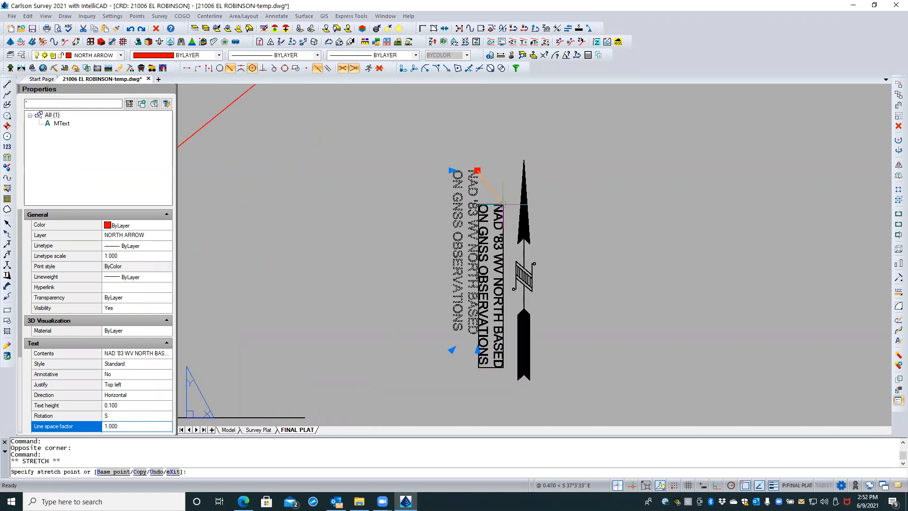
click(503, 204)
click(408, 203)
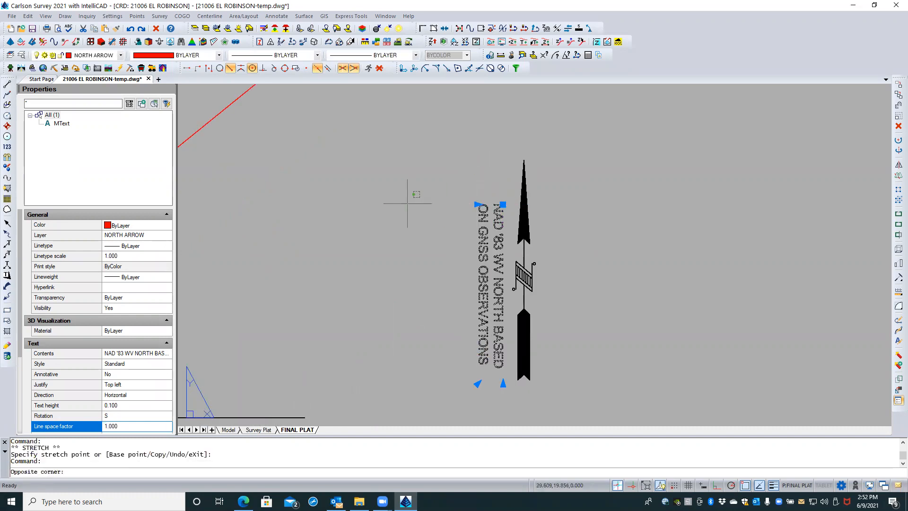
key(Escape)
key(Escape)
- Move the General Notes Cont'd text and its underline off the sheet, to the empty area beyond the general notes
scroll(460, 158, down, 3)
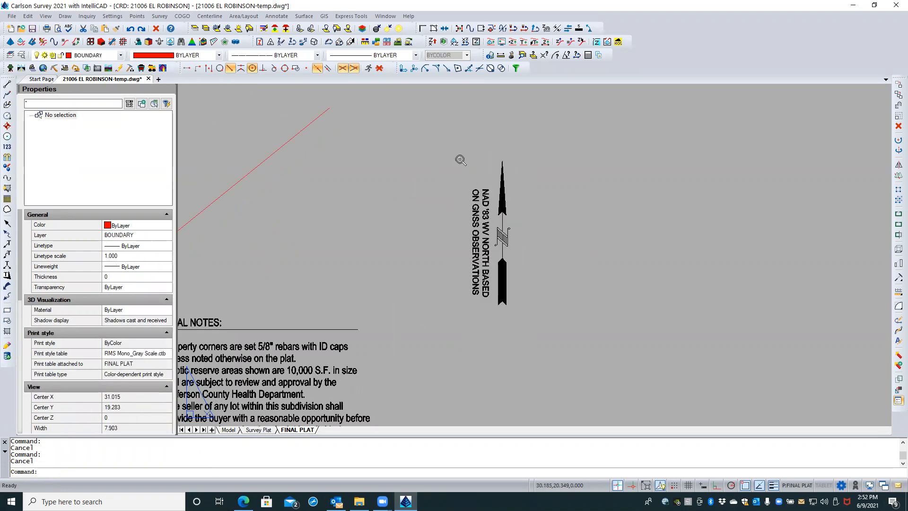
scroll(559, 192, down, 3)
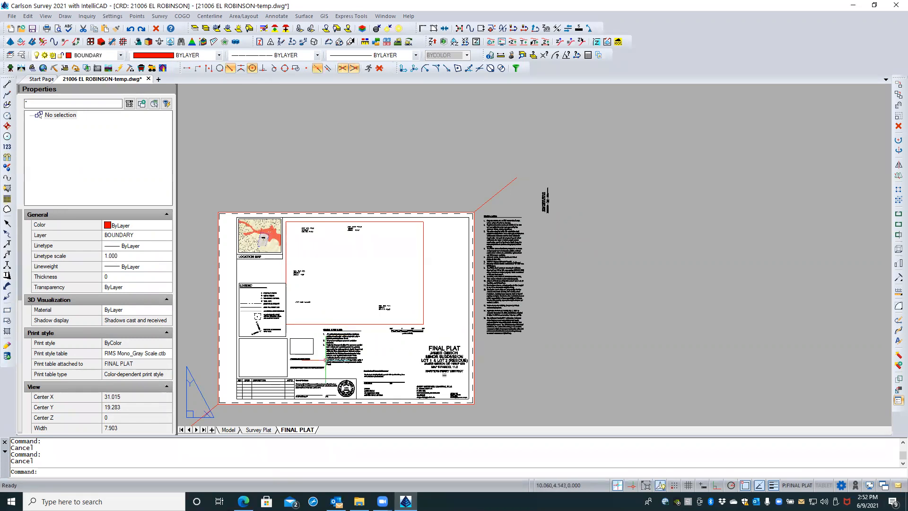
click(321, 365)
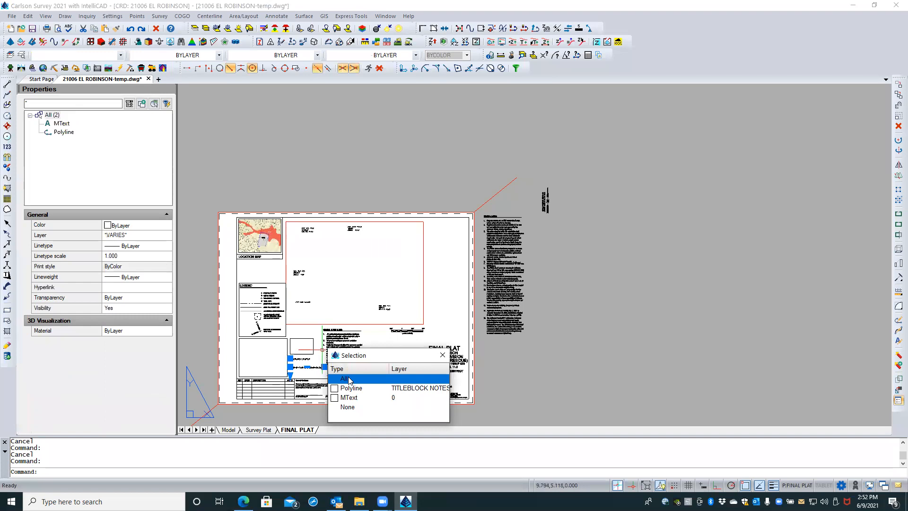
key(Escape)
click(363, 329)
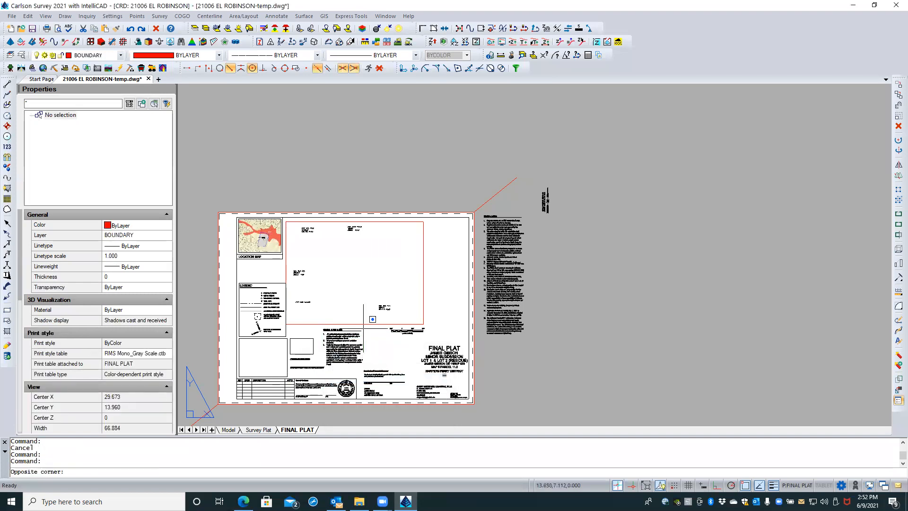
click(335, 363)
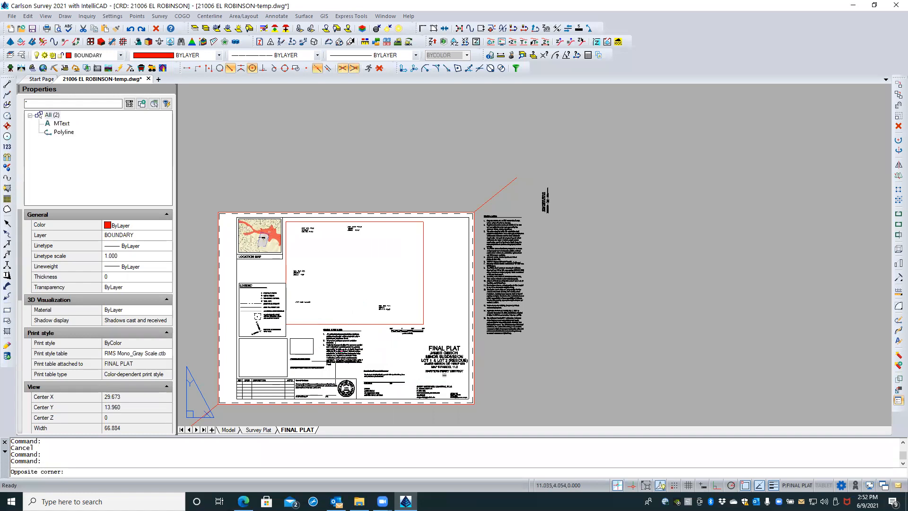
right_click(337, 355)
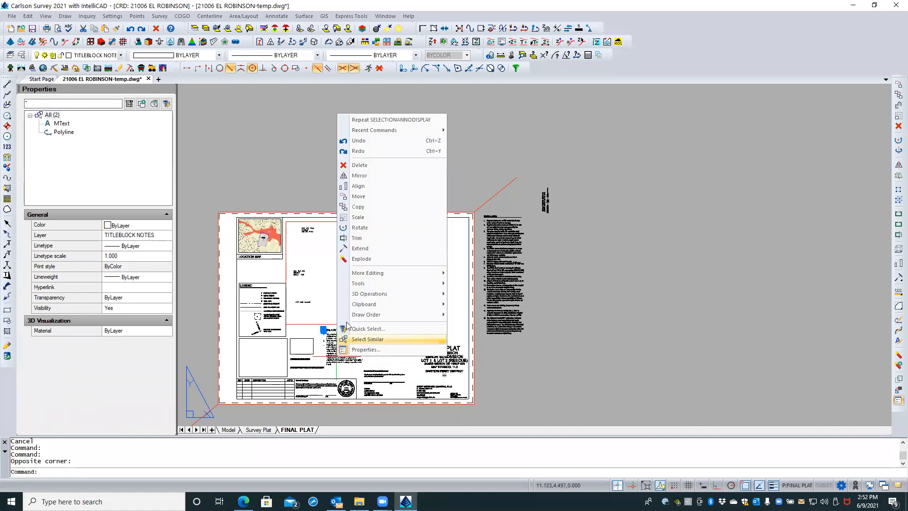
click(358, 197)
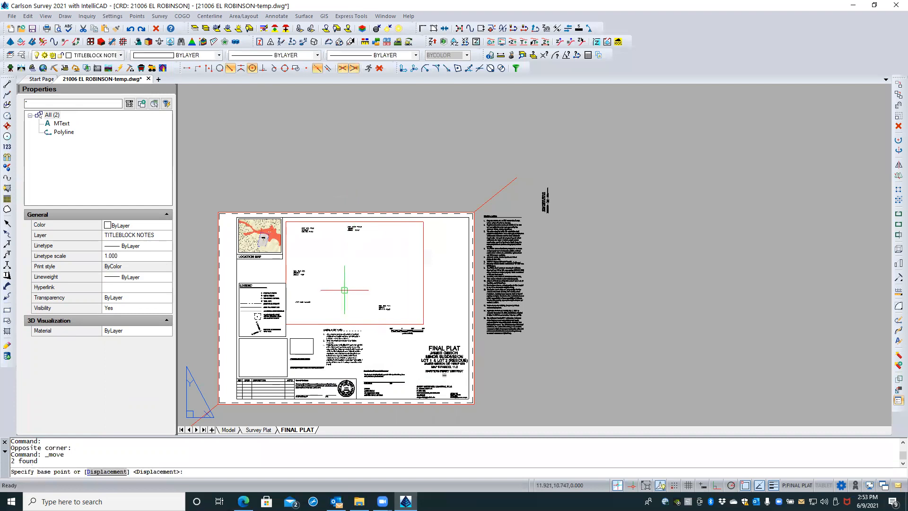
click(342, 346)
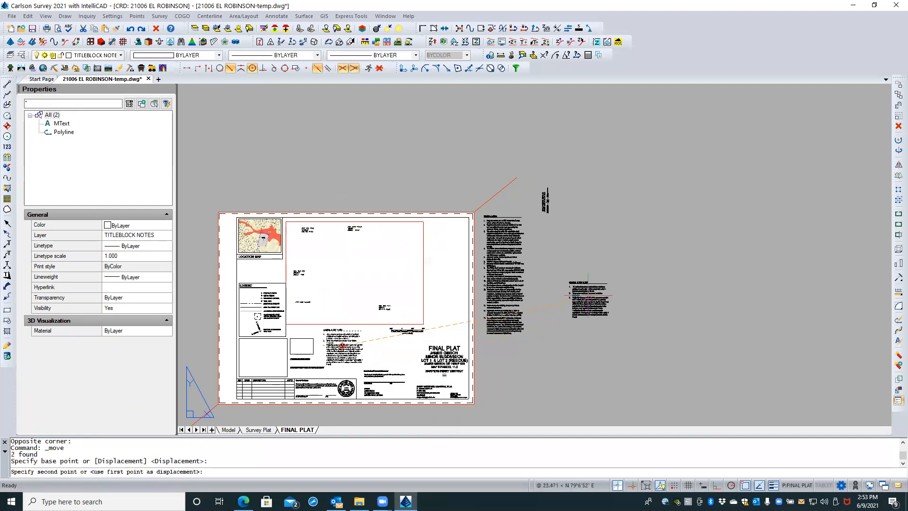
click(588, 289)
key(Escape)
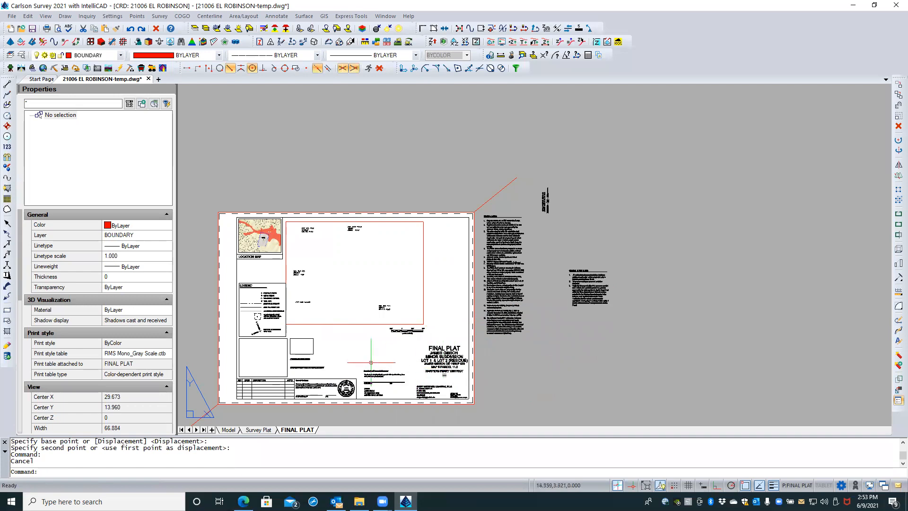
- Move the Owner/Developer's Statement of Acceptance and the owner address text off the sheet, placing them below the general notes
scroll(348, 372, down, 1)
scroll(348, 372, up, 1)
scroll(348, 372, up, 5)
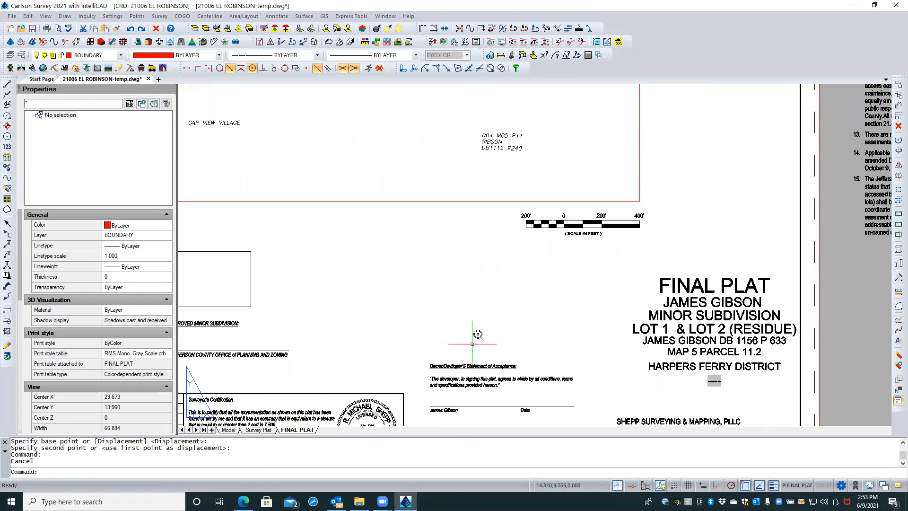
scroll(472, 344, down, 2)
drag(496, 339, 454, 417)
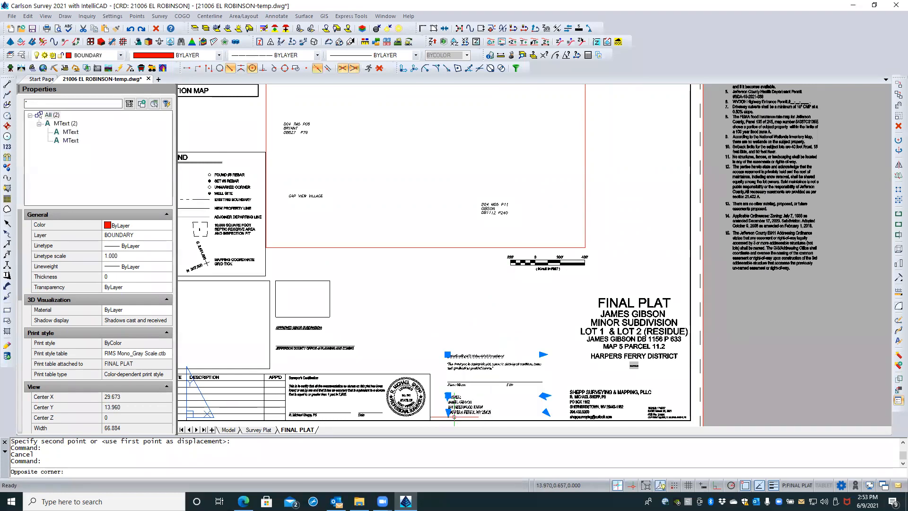
right_click(472, 385)
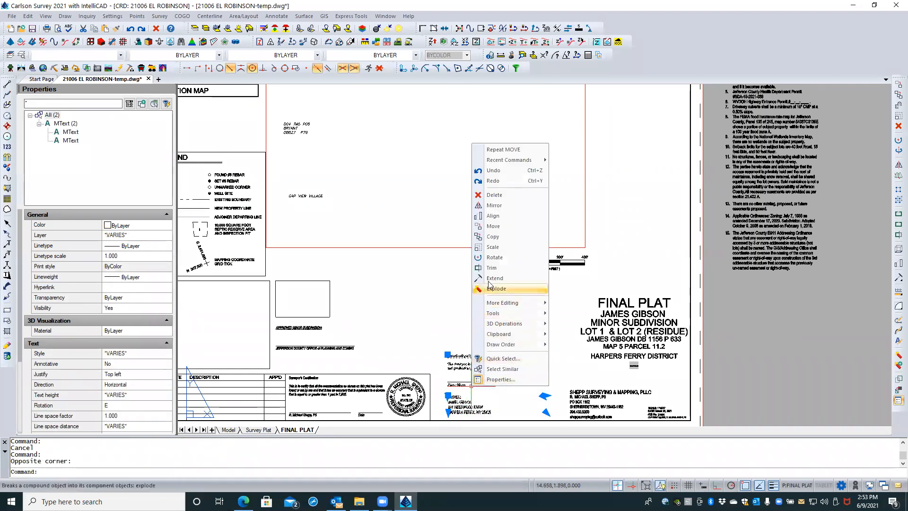
click(492, 228)
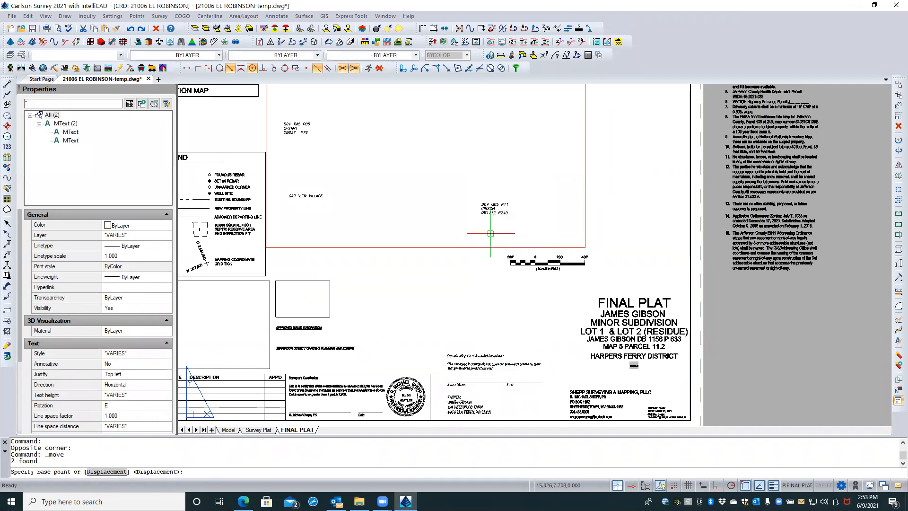
click(473, 383)
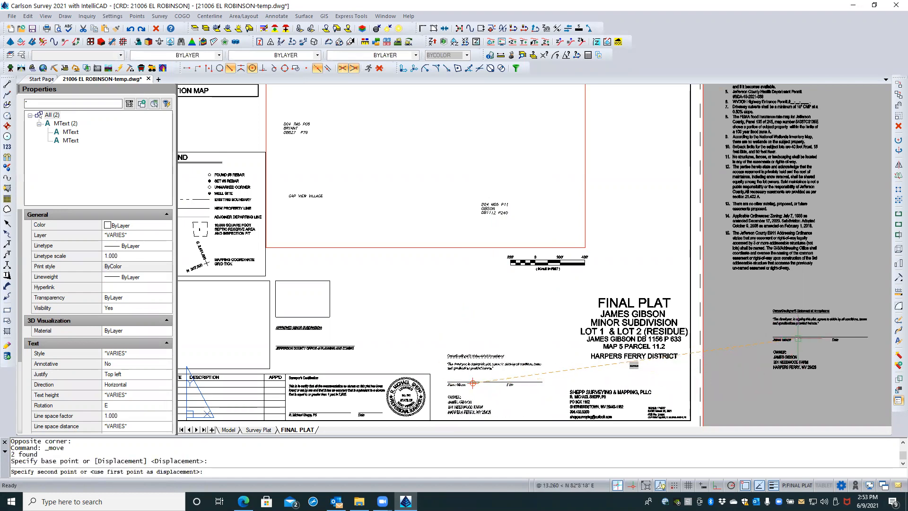
key(Escape)
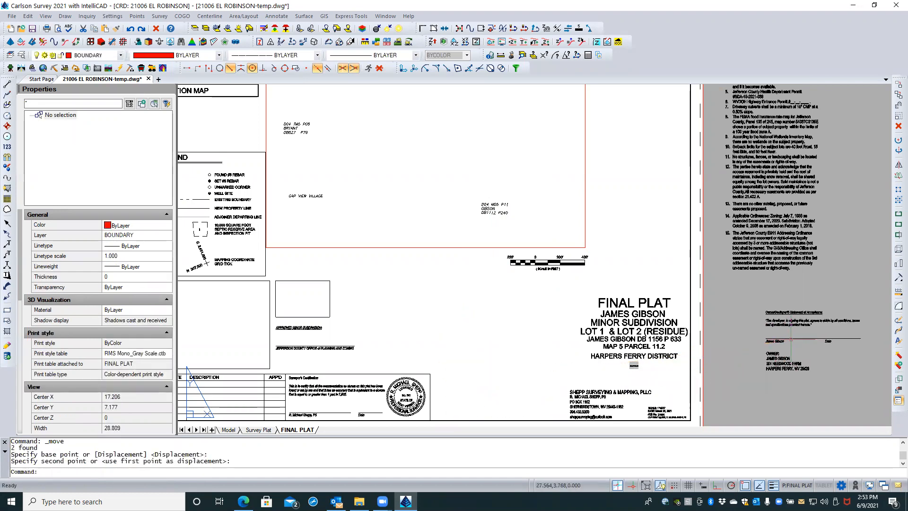
key(Escape)
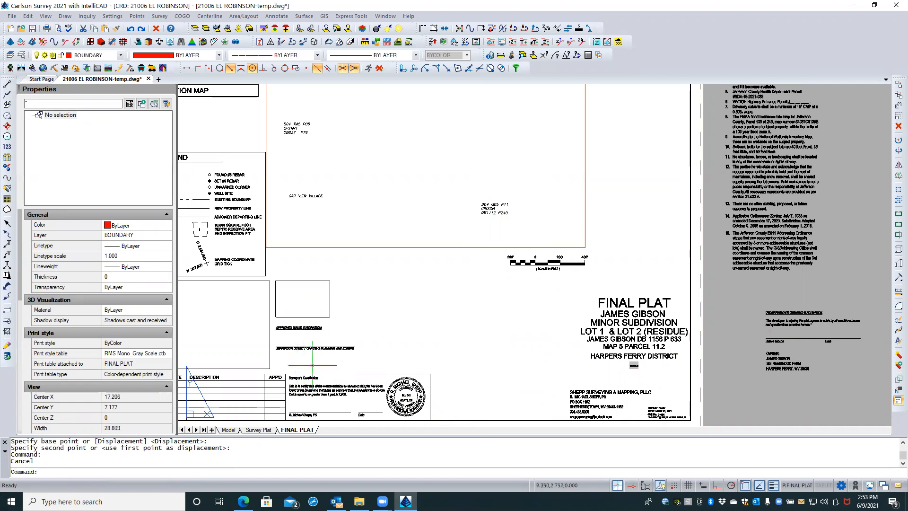
- Move the Approved Minor Subdivision box with its text and signature line off the sheet, below the continued general notes
click(307, 276)
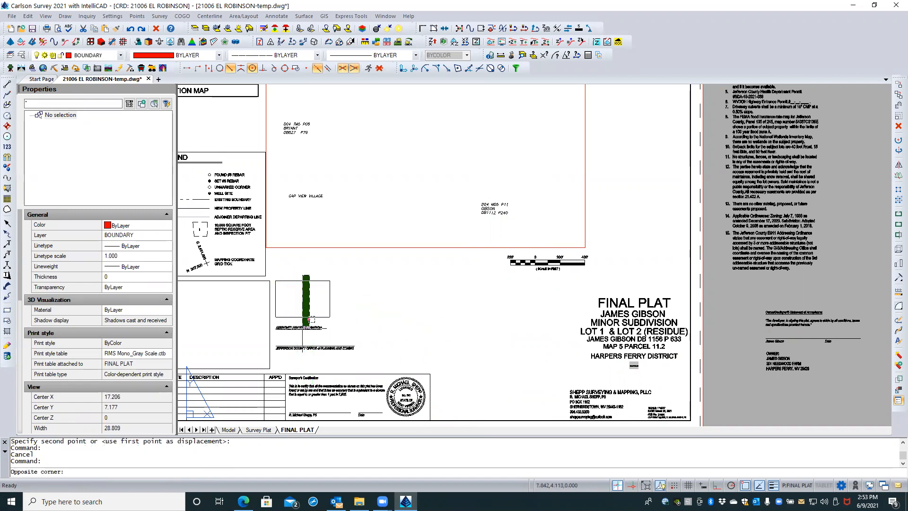
click(310, 362)
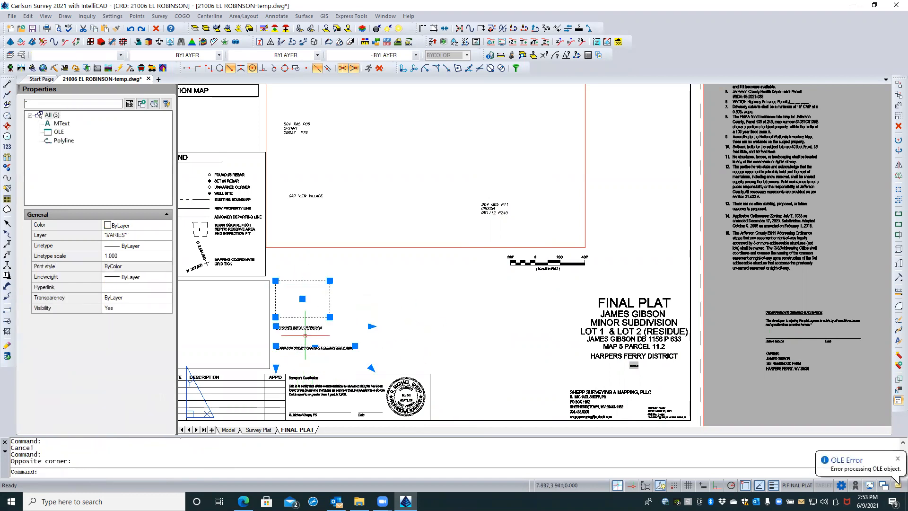
right_click(307, 335)
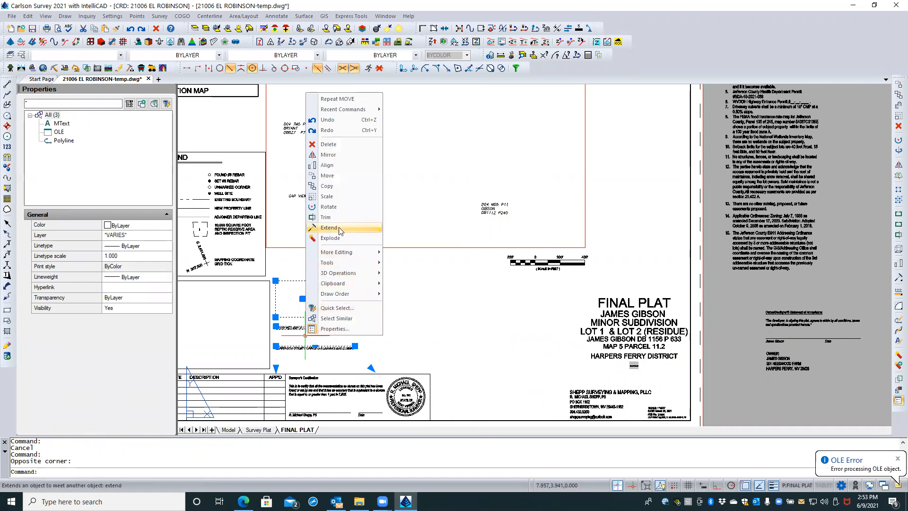
click(329, 175)
click(313, 310)
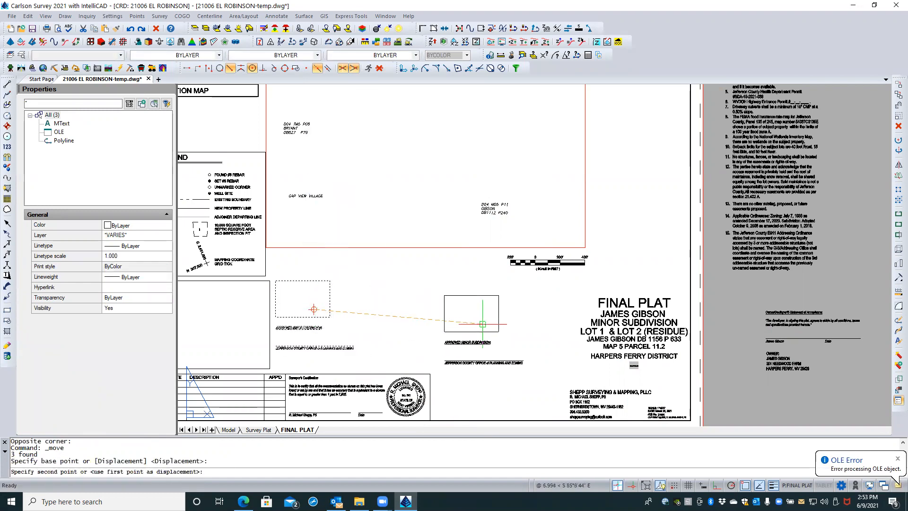
middle_drag(786, 268, 645, 276)
click(784, 276)
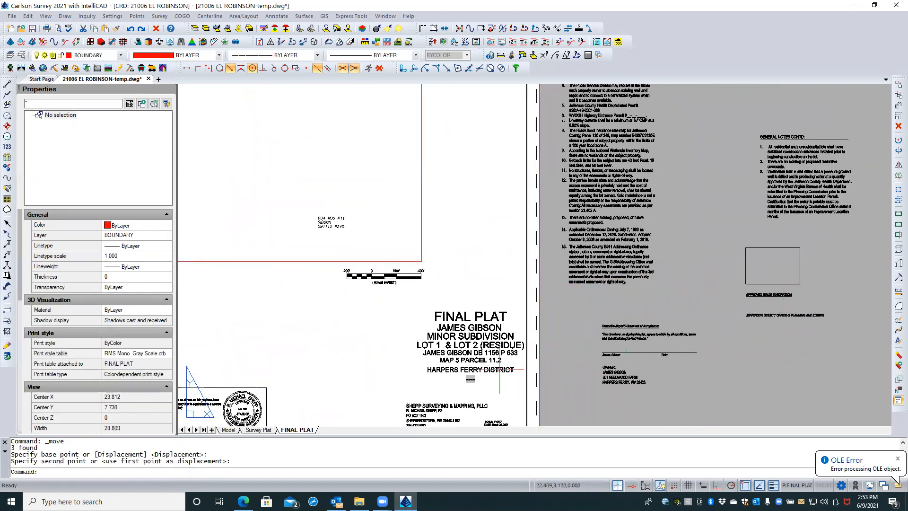
- Move the scale bar with its SCALE IN FEET text to the sheet's lower edge, between the surveyor's seal and the company details
scroll(361, 349, down, 3)
middle_drag(346, 348, 527, 330)
scroll(454, 329, up, 2)
scroll(455, 330, up, 1)
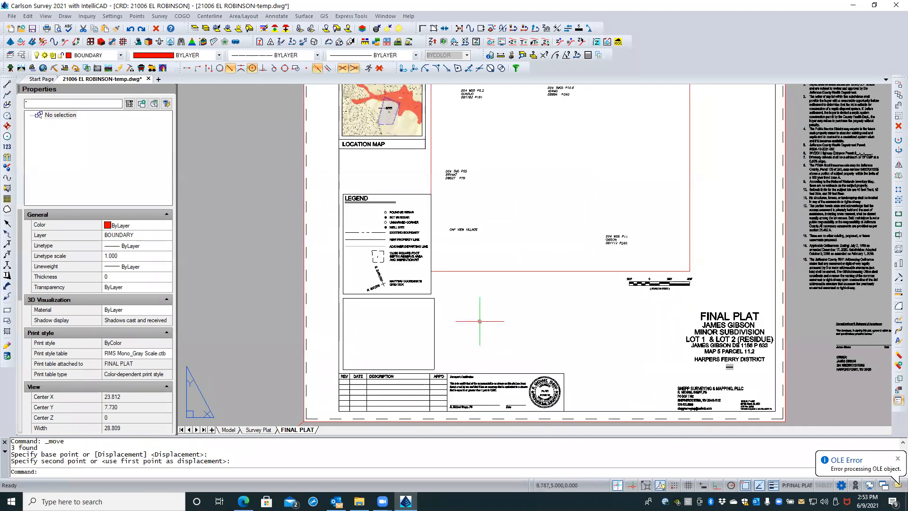
scroll(480, 324, up, 1)
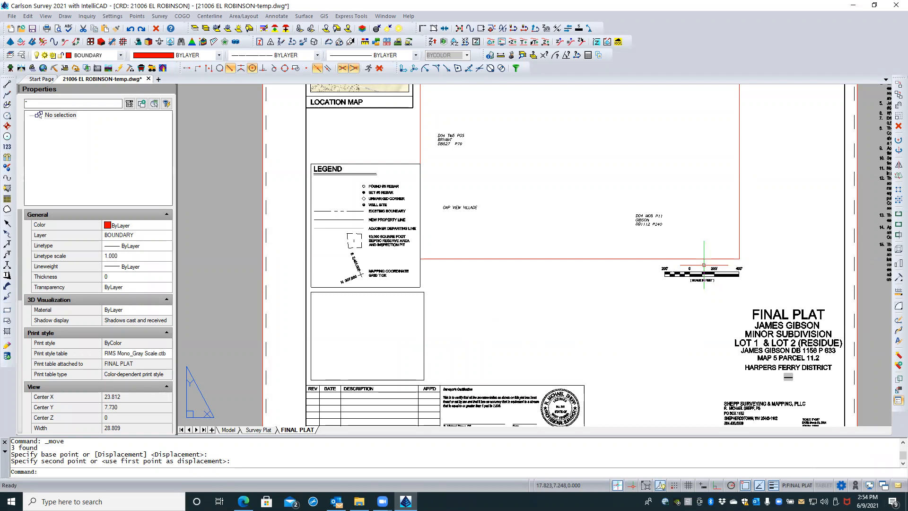
click(704, 265)
click(699, 281)
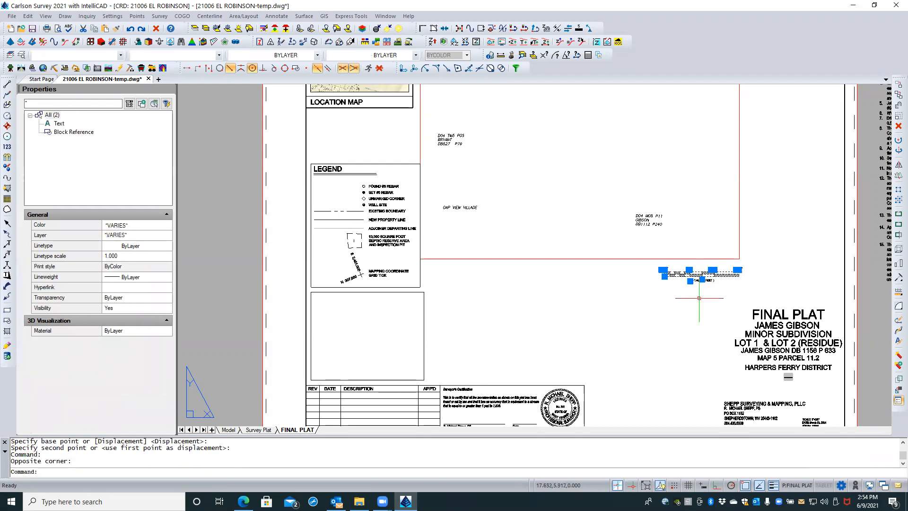
right_click(698, 279)
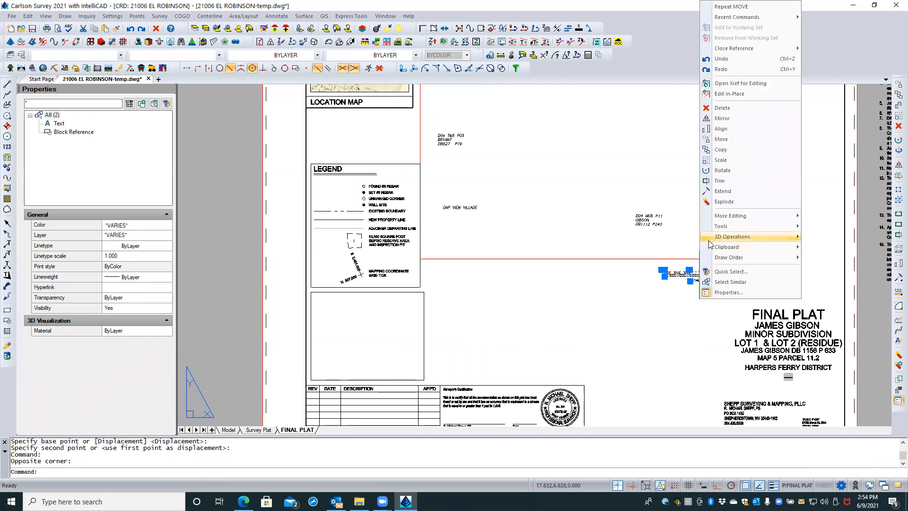
click(722, 139)
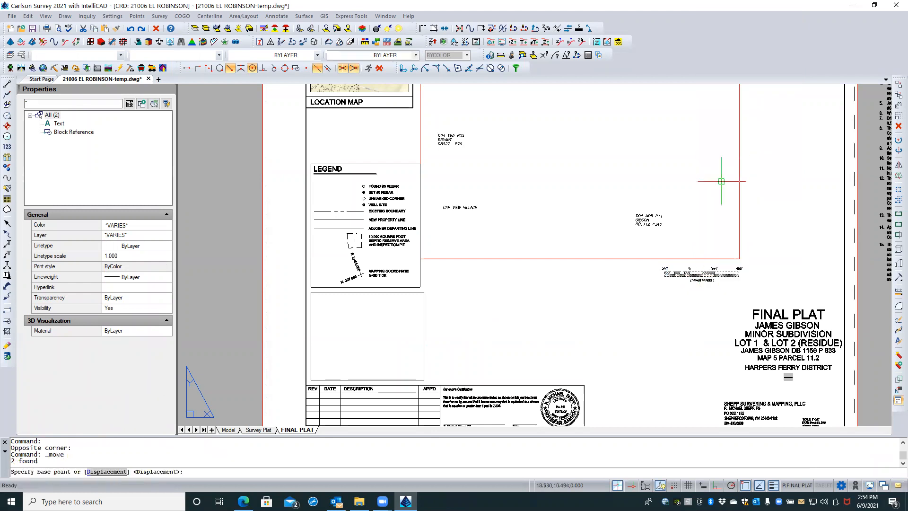
click(704, 275)
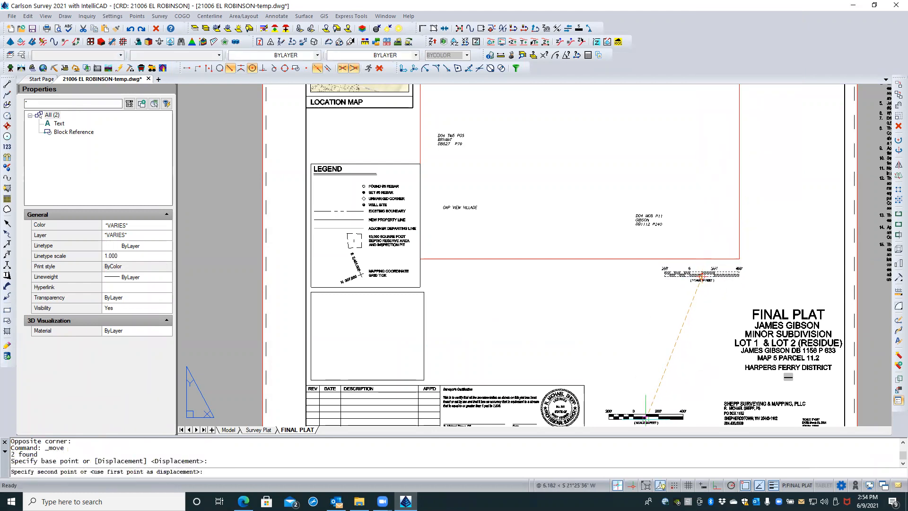
click(646, 418)
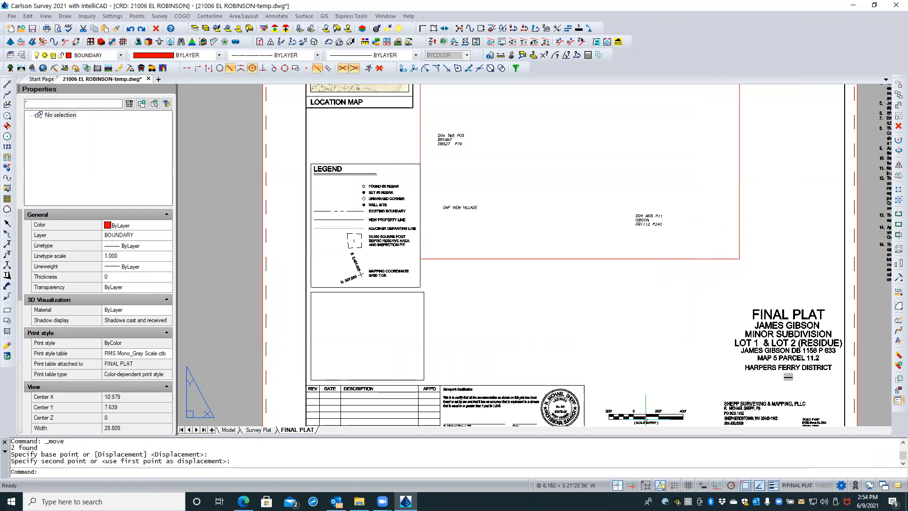
key(Escape)
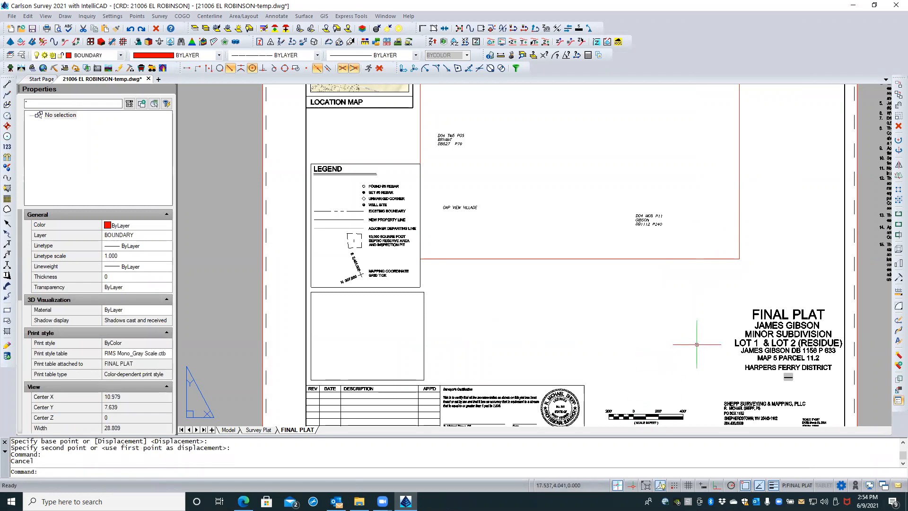
- Examine the FINAL PLAT title text, the field placeholder beneath it, the company details and the scale bar
scroll(696, 344, down, 4)
scroll(710, 350, up, 4)
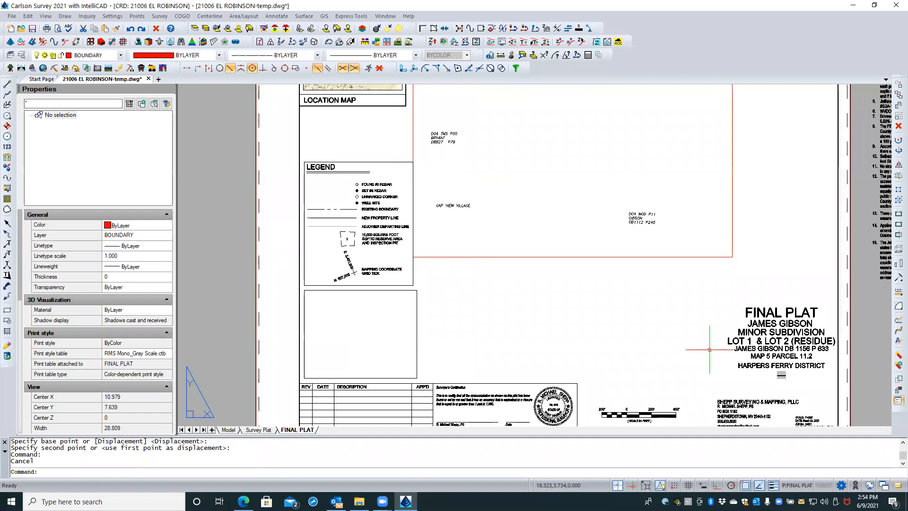
scroll(709, 350, up, 1)
middle_drag(737, 389, 670, 318)
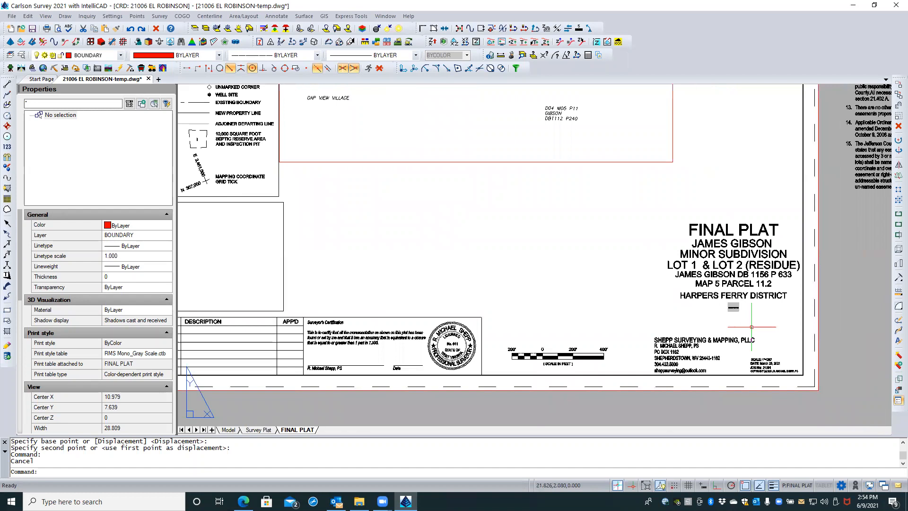
scroll(751, 327, up, 2)
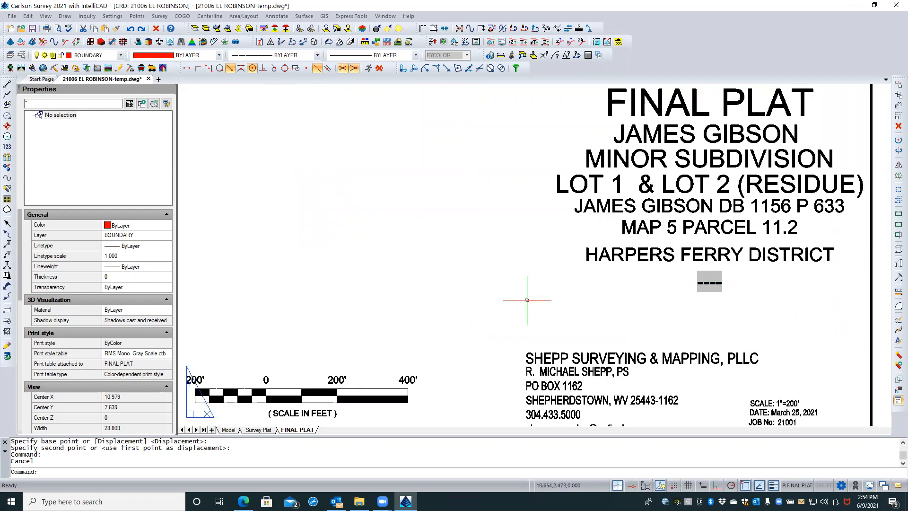
scroll(527, 300, down, 2)
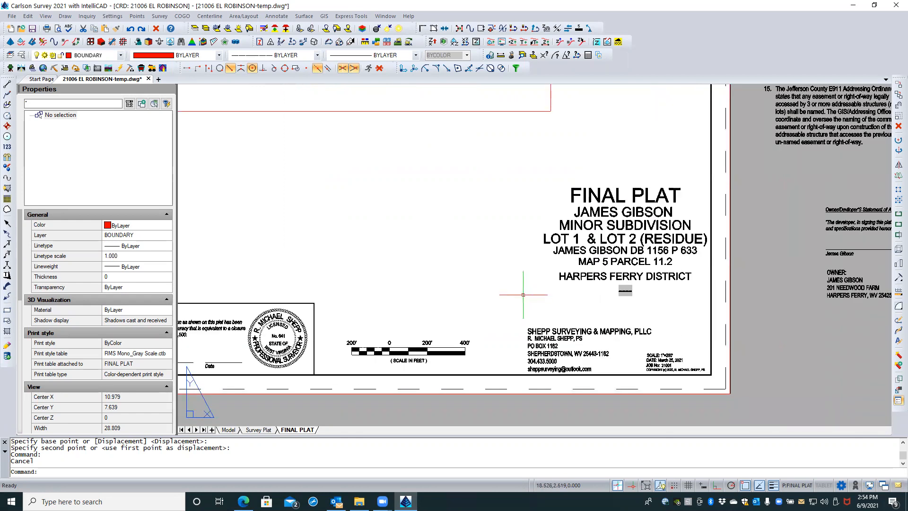
scroll(523, 294, down, 2)
mouse_move(524, 290)
middle_down()
mouse_move(598, 293)
mouse_move(700, 336)
middle_up()
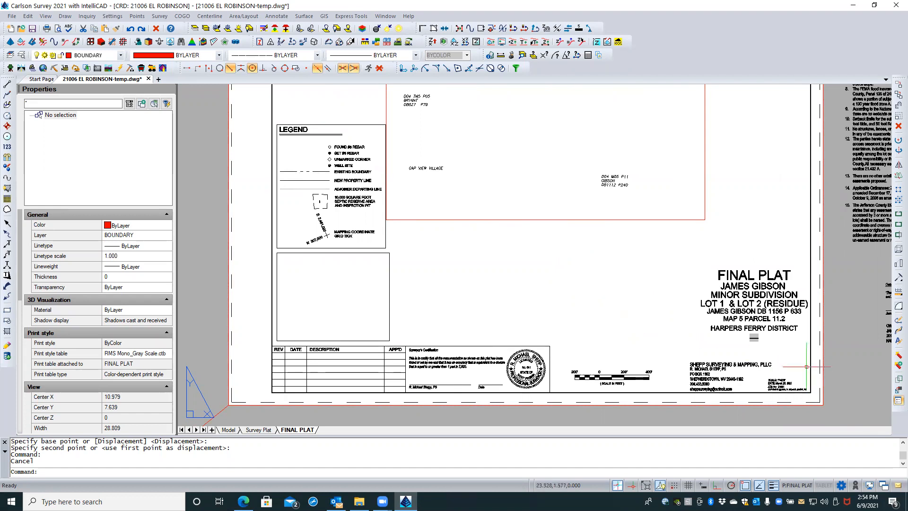
click(755, 339)
double_click(755, 339)
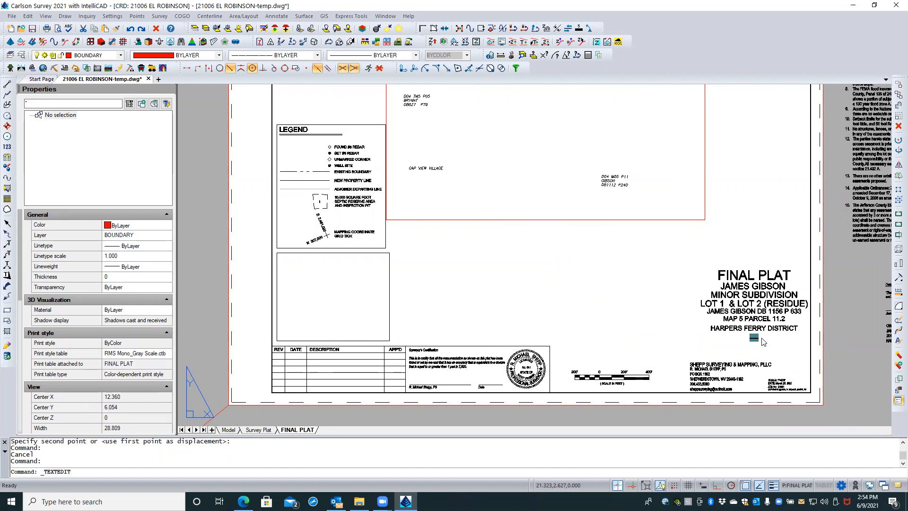
scroll(762, 341, up, 4)
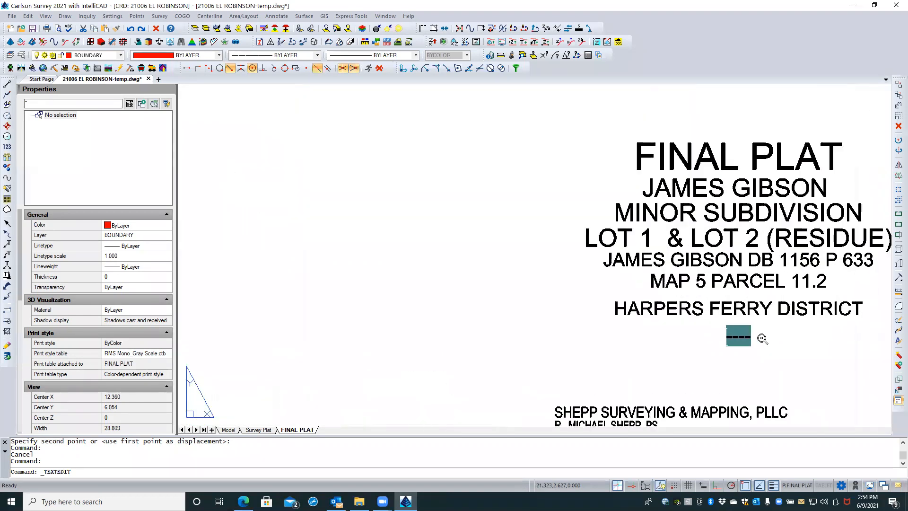
scroll(755, 345, up, 3)
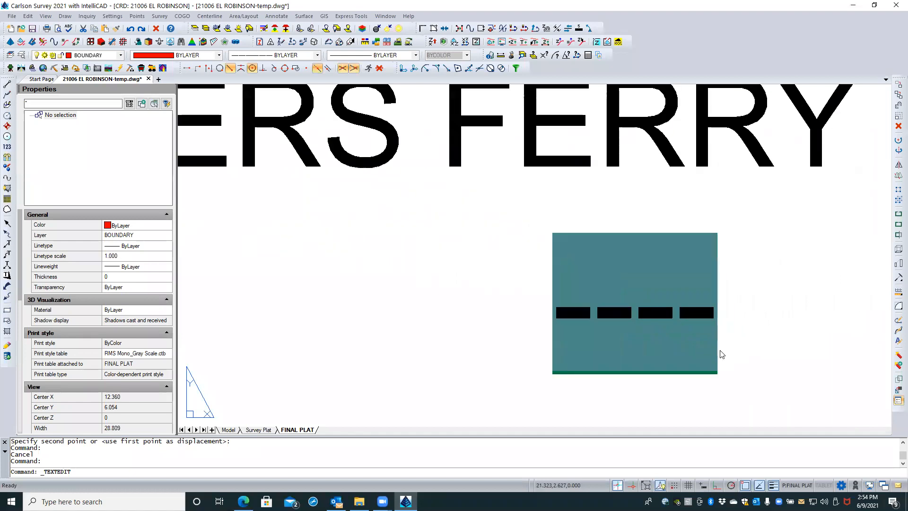
scroll(655, 332, up, 2)
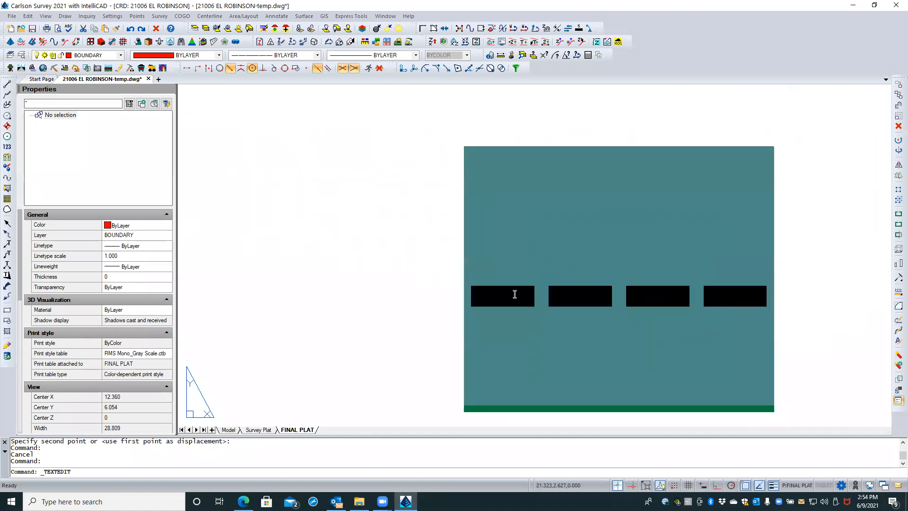
key(ctrl+f)
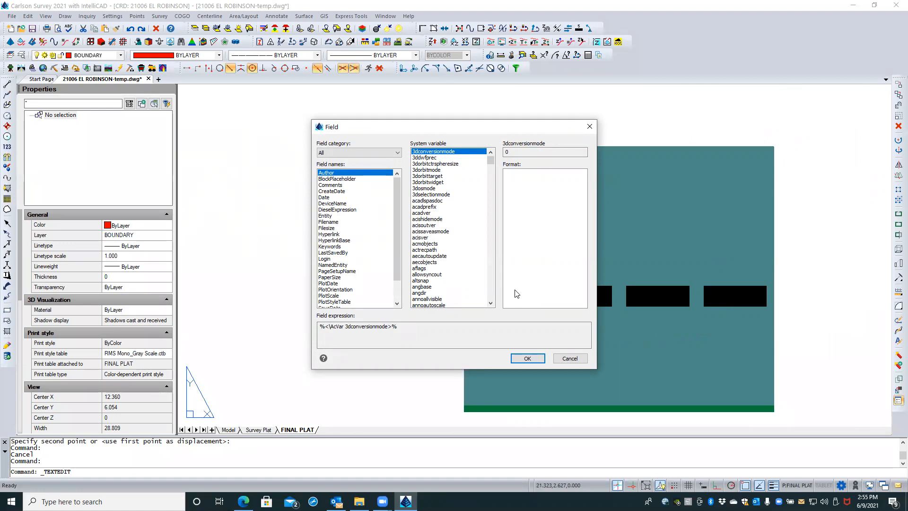
click(570, 358)
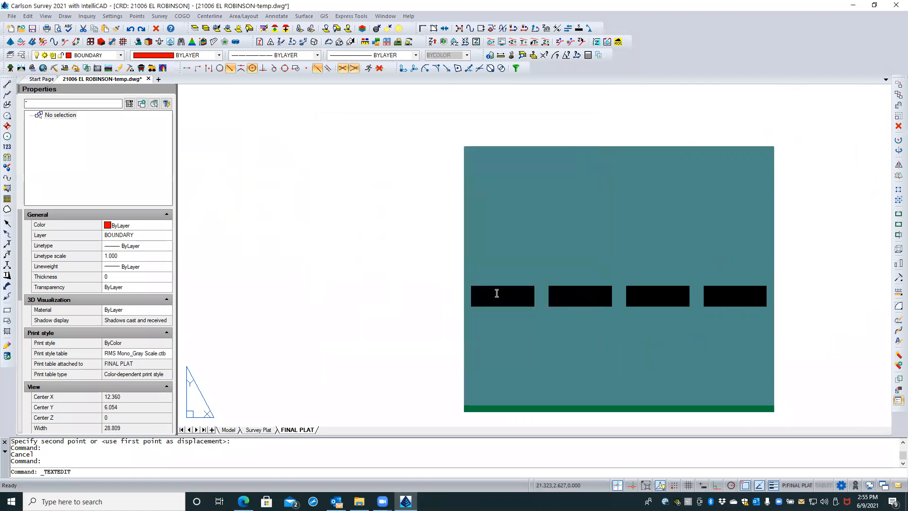
click(449, 287)
key(Escape)
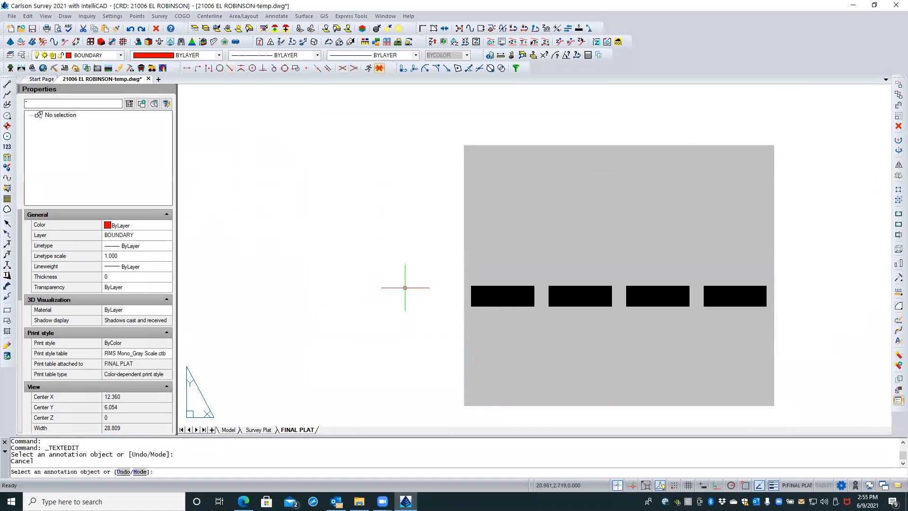
- Open the drawing properties and review the summary fields and statistics
scroll(399, 304, down, 1)
scroll(399, 304, down, 3)
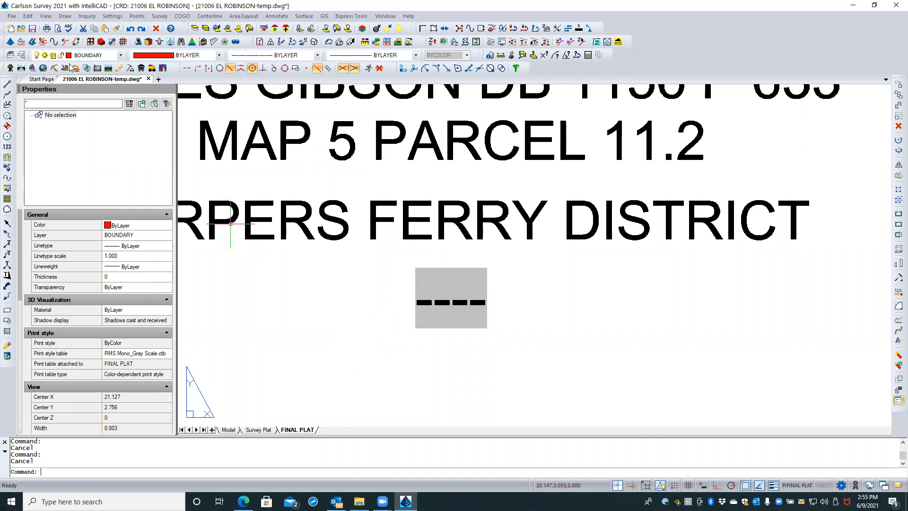
click(11, 16)
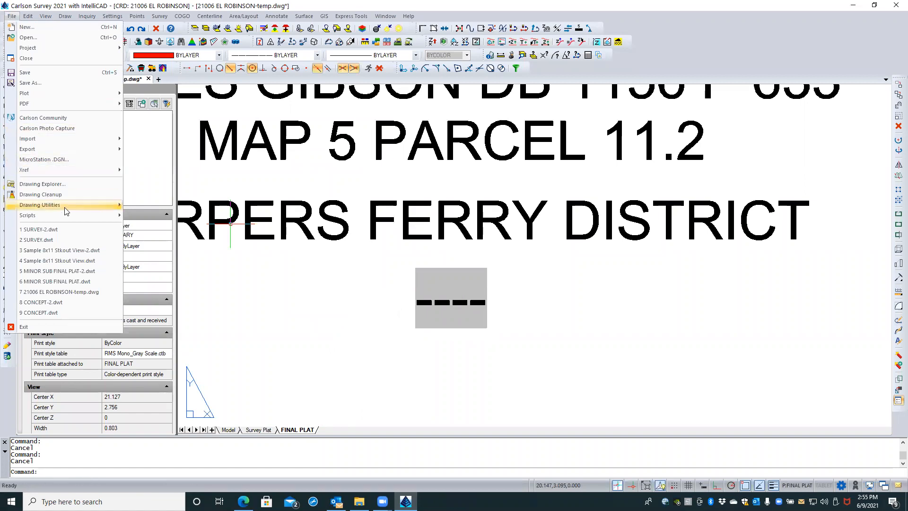
mouse_move(65, 208)
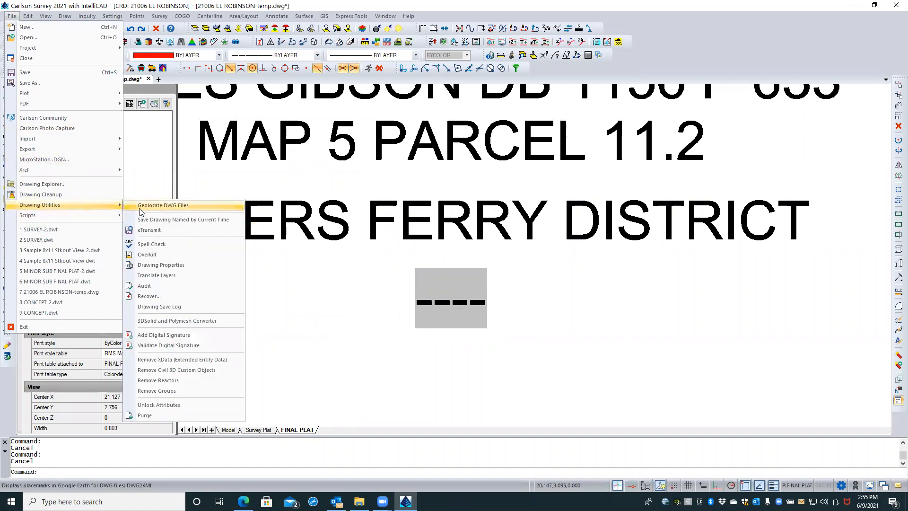
click(179, 266)
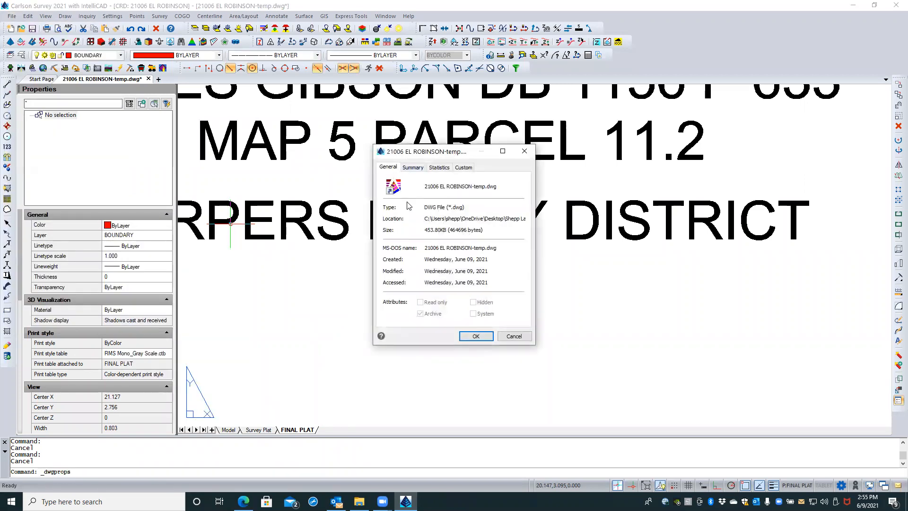
click(413, 168)
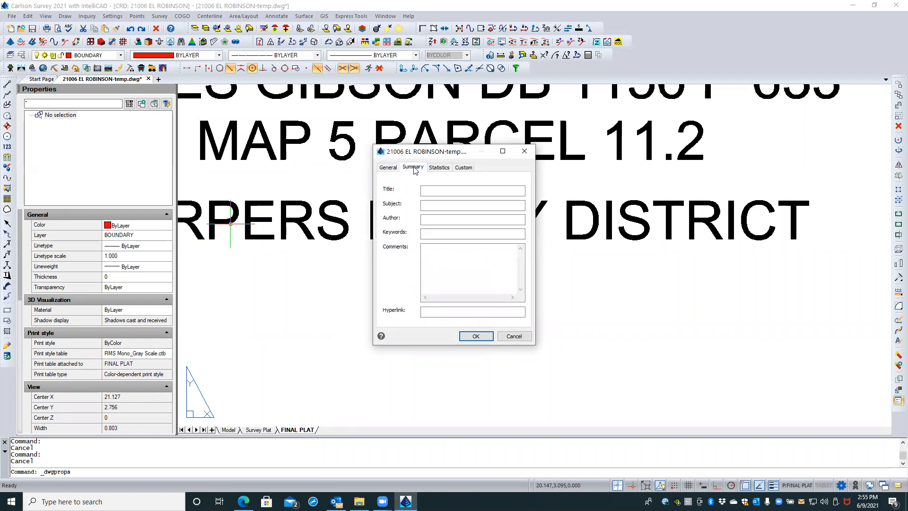
click(424, 189)
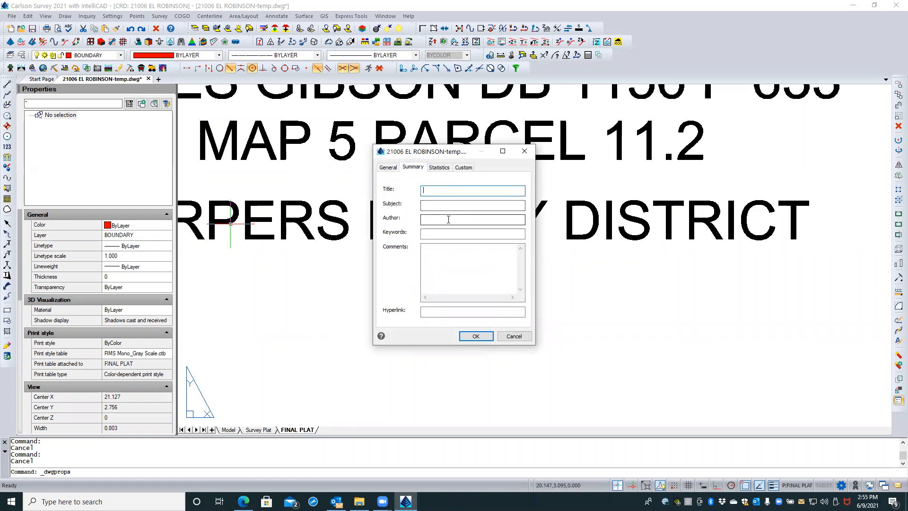
click(436, 169)
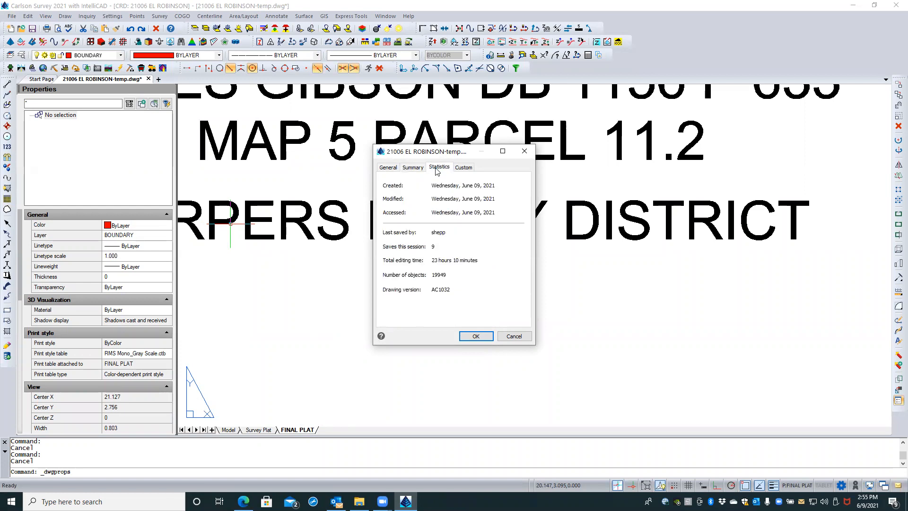
- Add a custom drawing property named SCHOOL DIST with the value RAPPAHANOCK EL-HI and accept the drawing properties
click(468, 169)
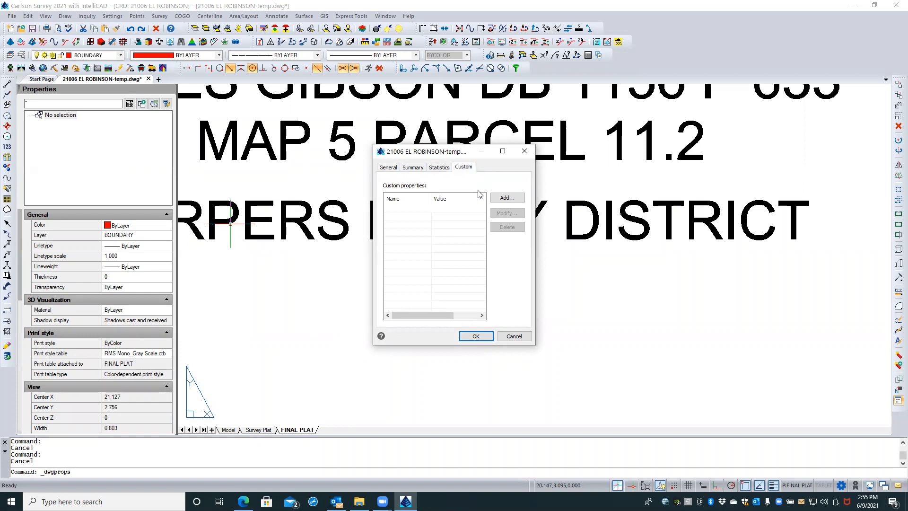
click(499, 199)
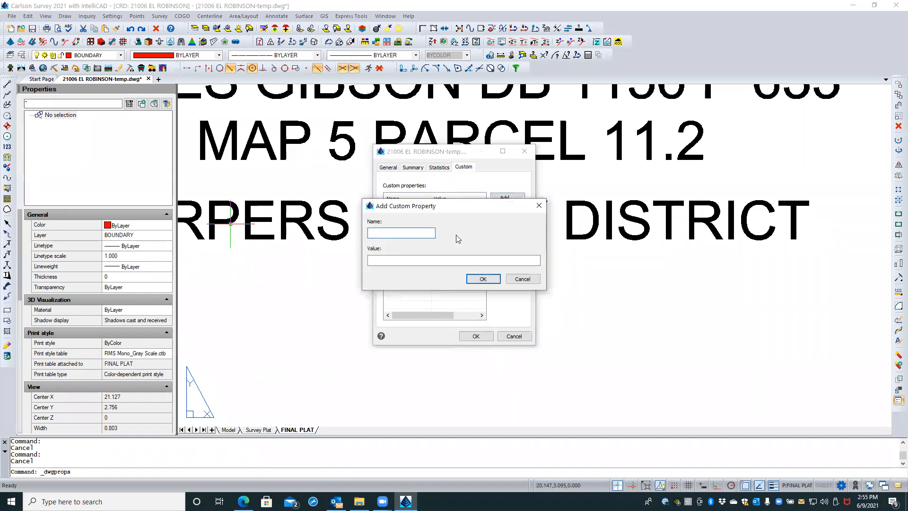
text(SCHOOL DIST)
click(442, 260)
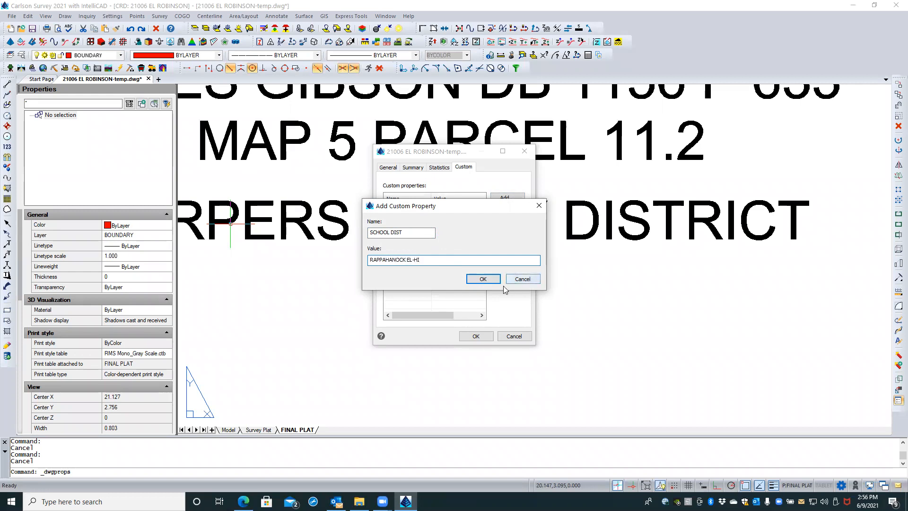
click(483, 279)
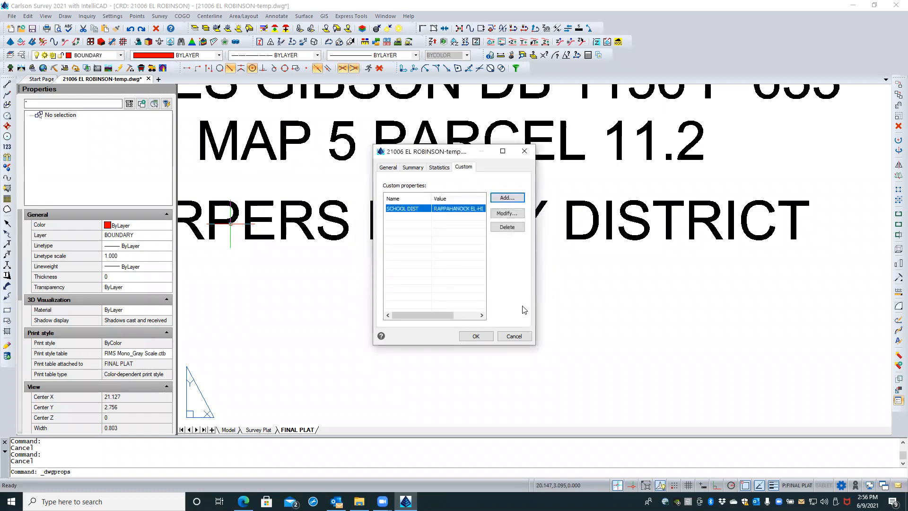
click(476, 336)
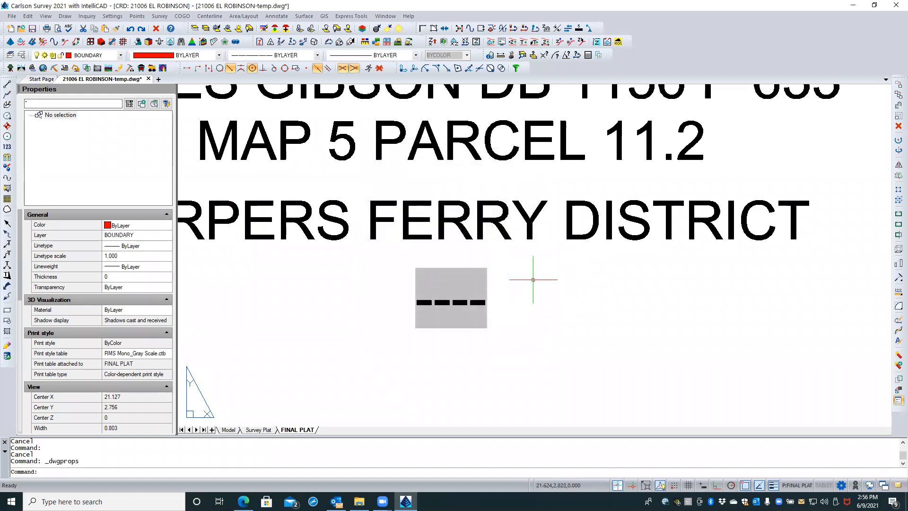
- Open the placeholder text below HARPERS FERRY DISTRICT for editing and start inserting a field in it
click(460, 303)
double_click(470, 306)
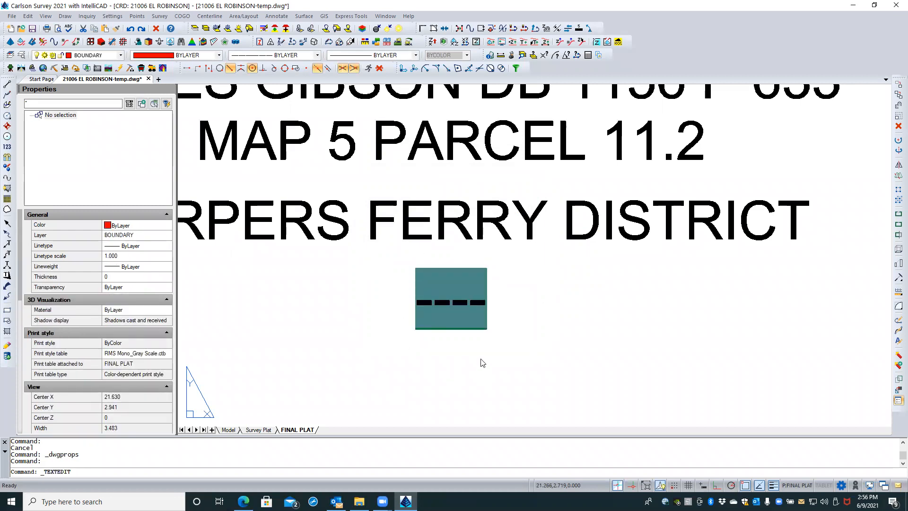
right_click(448, 297)
click(524, 303)
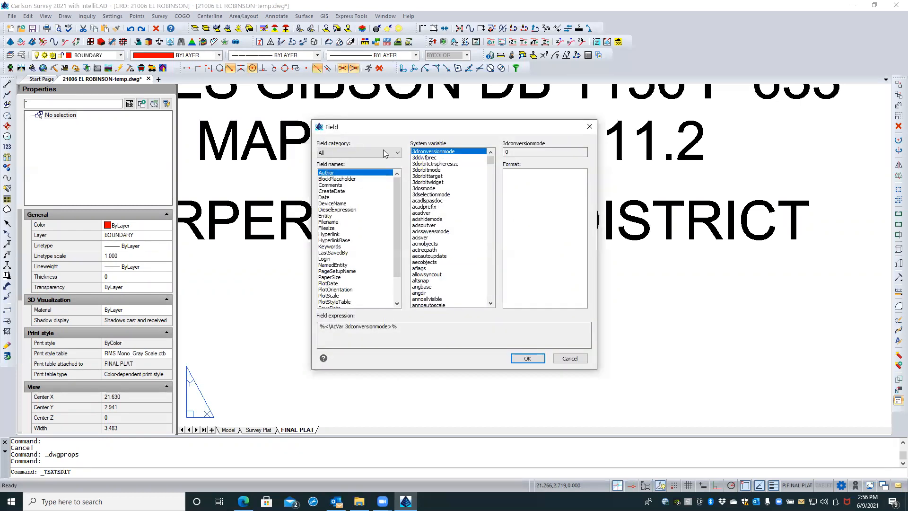
- Look for the custom property in the Document and Other field categories, and return to All
click(366, 153)
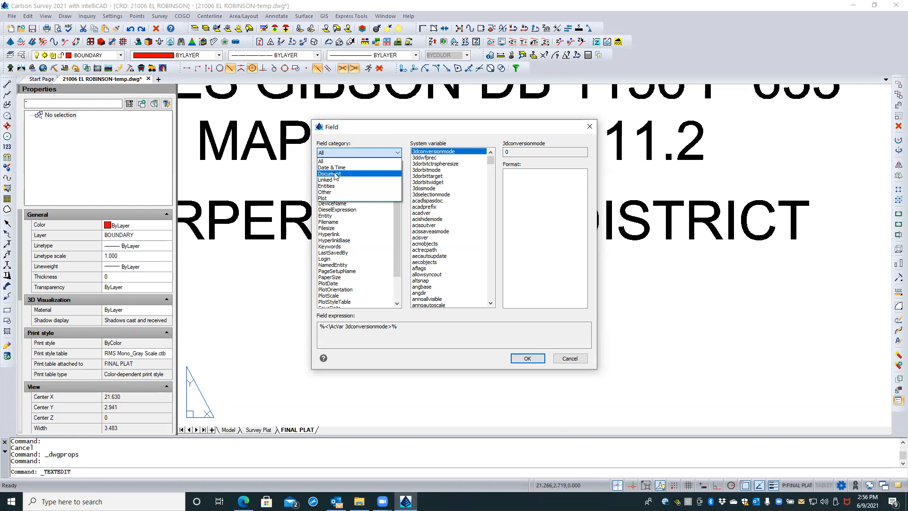
click(336, 174)
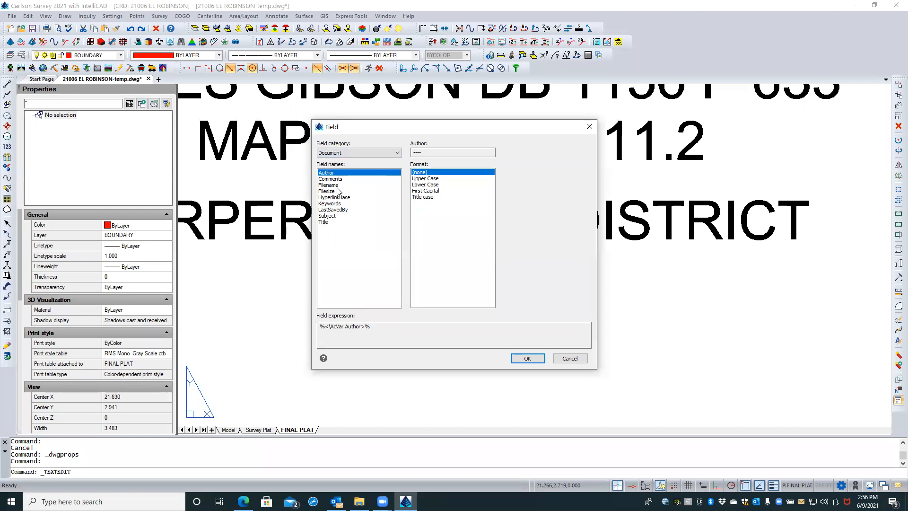
click(359, 154)
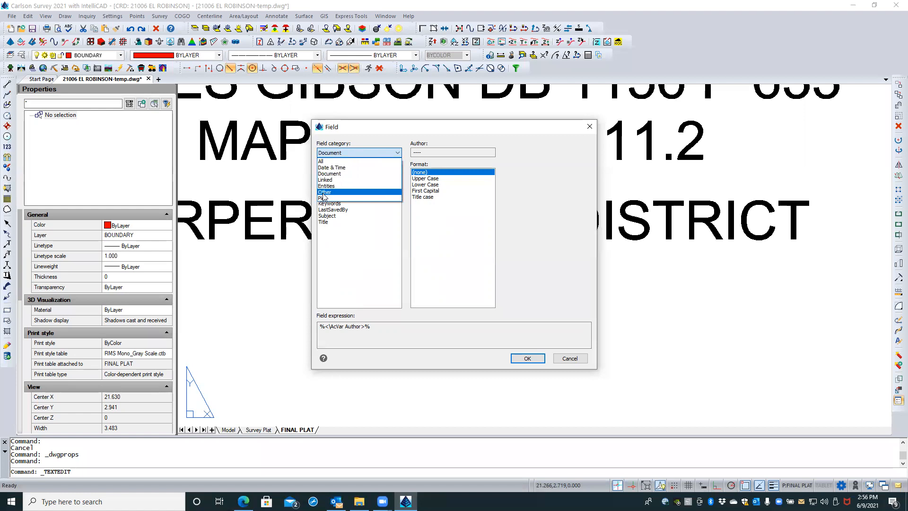
click(324, 192)
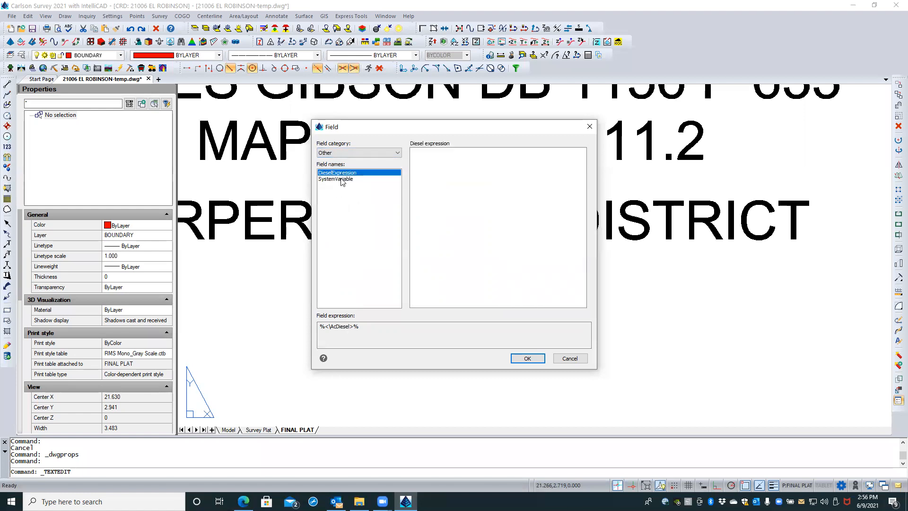
click(341, 180)
click(349, 152)
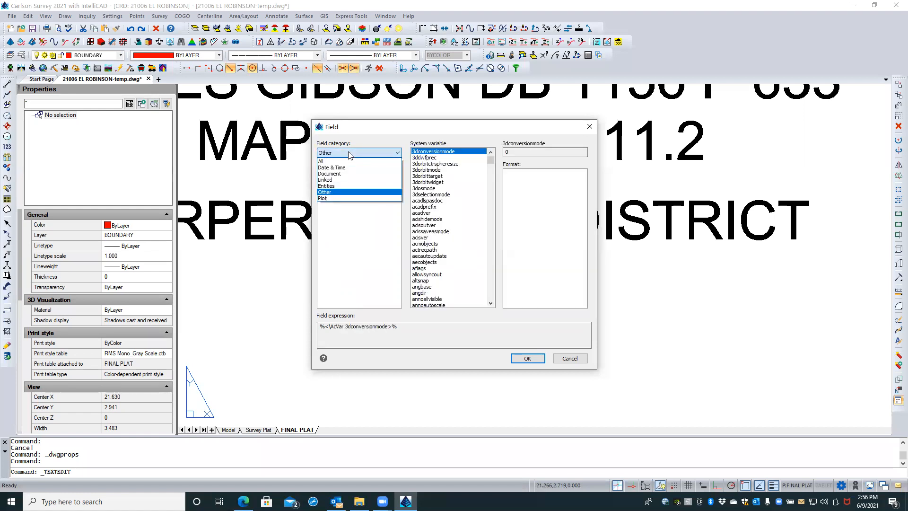
click(331, 161)
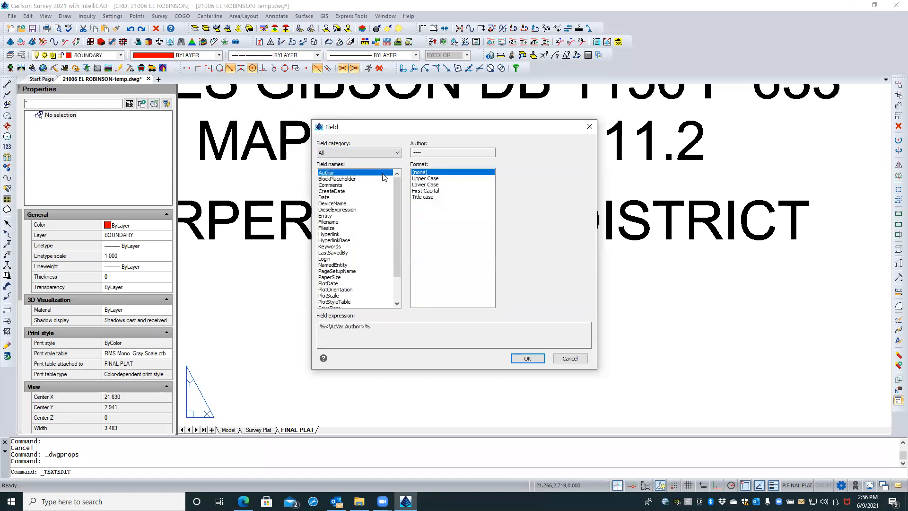
- Insert the custom SCHOOL DIST field in Upper Case format into the placeholder text and finish the text edit
drag(399, 190, 389, 253)
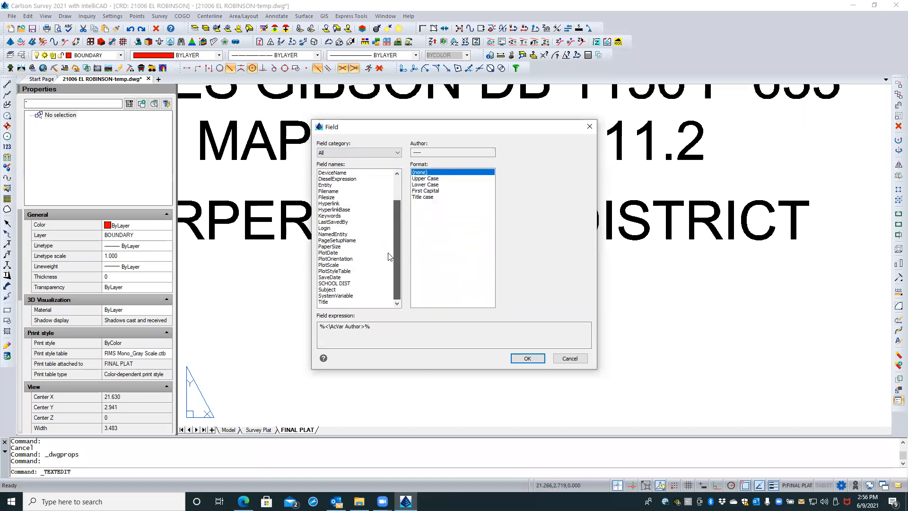
click(334, 283)
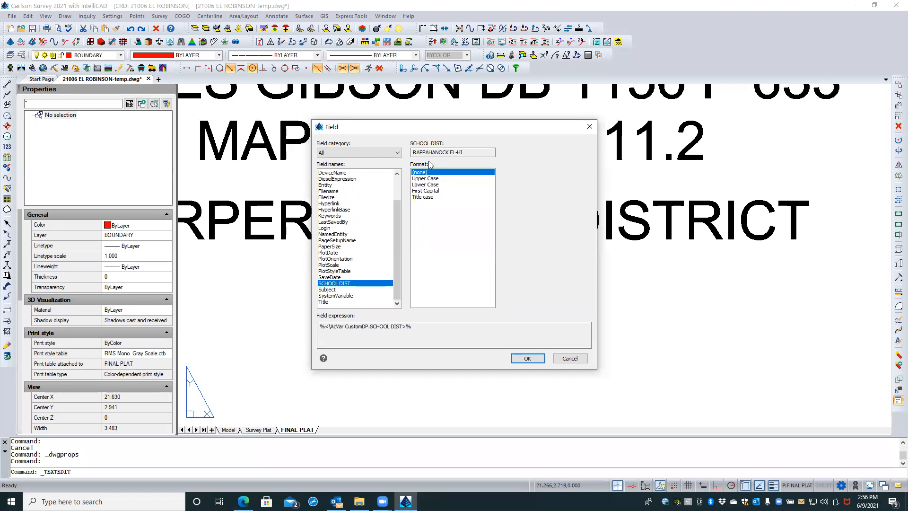
click(431, 178)
click(430, 184)
click(427, 191)
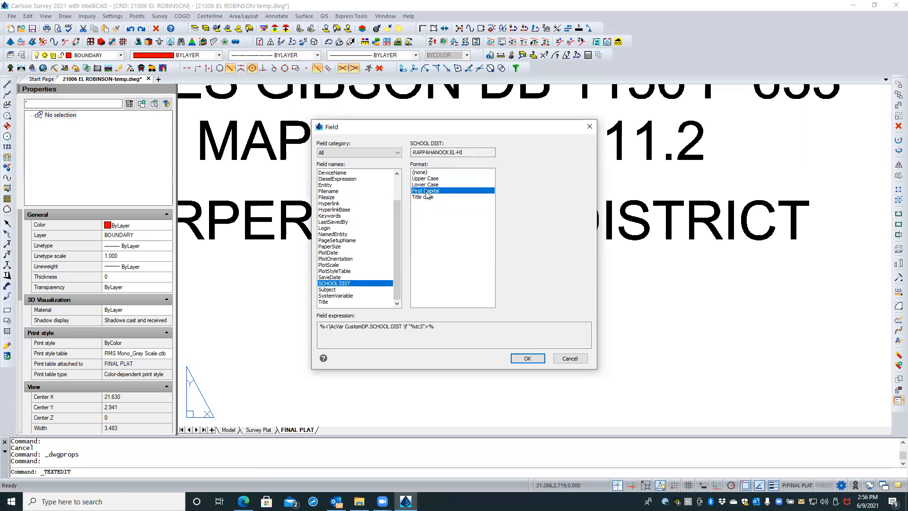
click(430, 179)
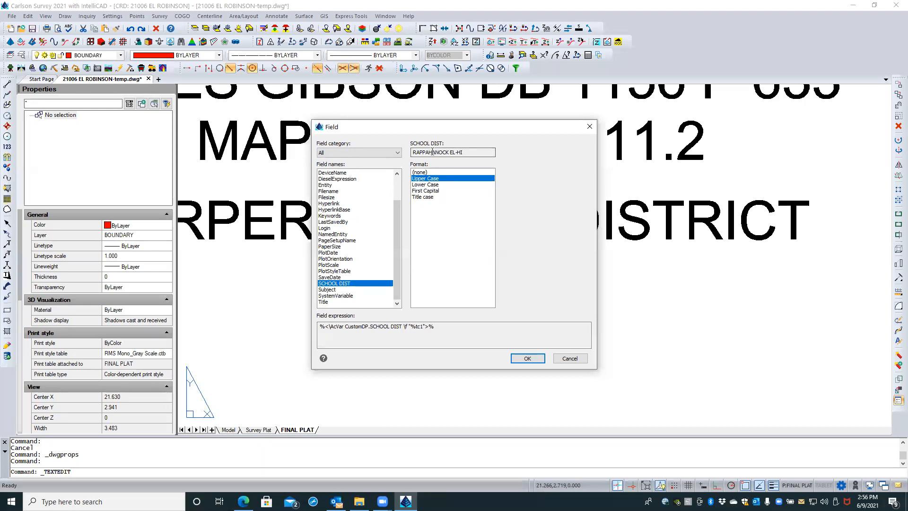
click(527, 358)
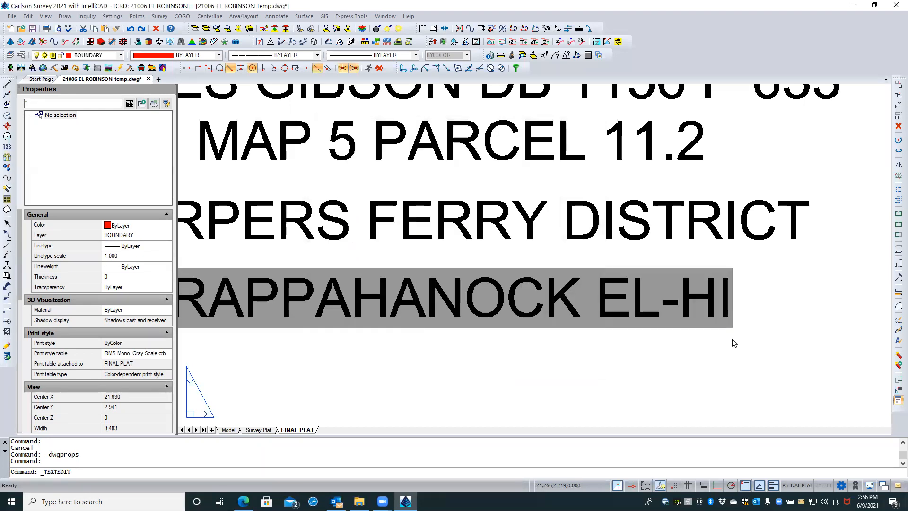
scroll(734, 338, down, 3)
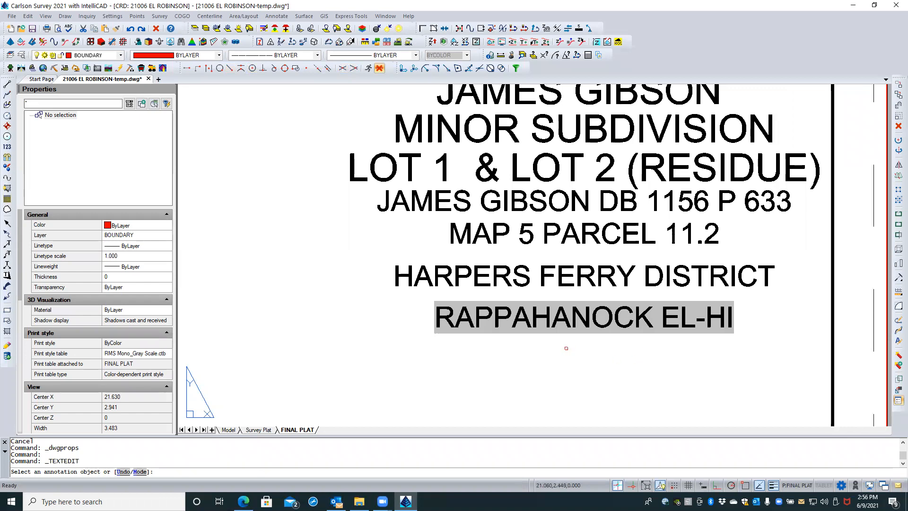
scroll(565, 348, down, 3)
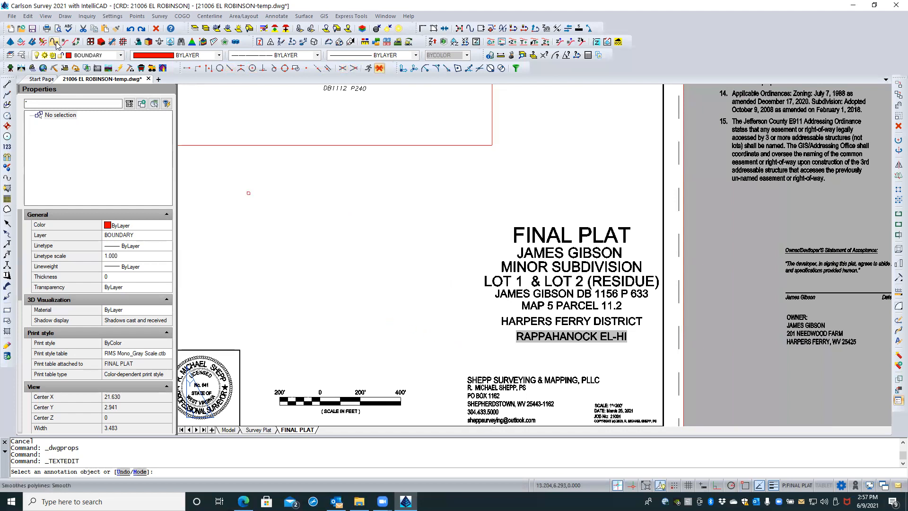
- Set the SCHOOL DIST custom drawing property to XXXXXXX and regenerate the drawing to update its field
click(11, 17)
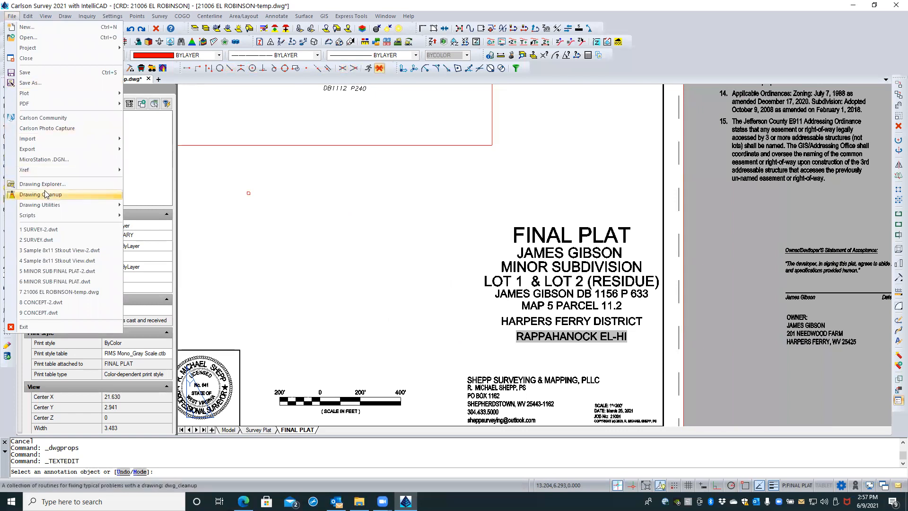
mouse_move(65, 209)
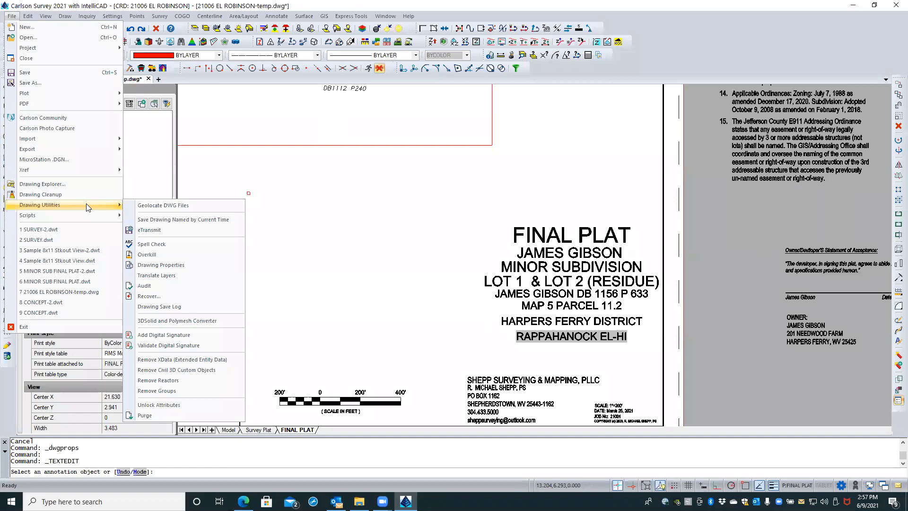
click(163, 265)
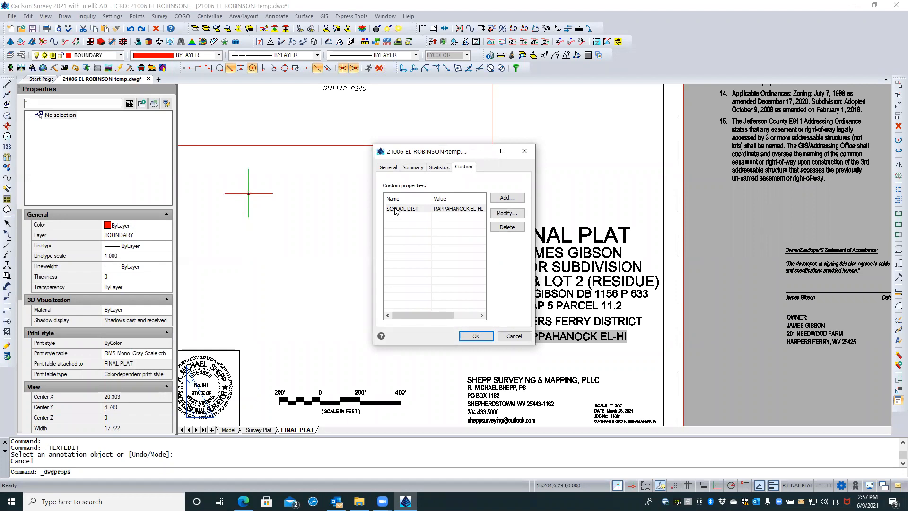
click(460, 211)
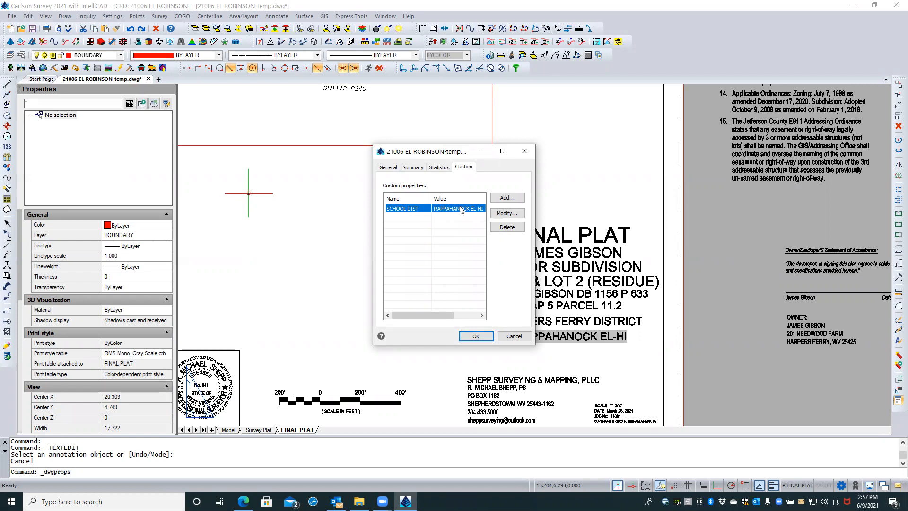
double_click(461, 210)
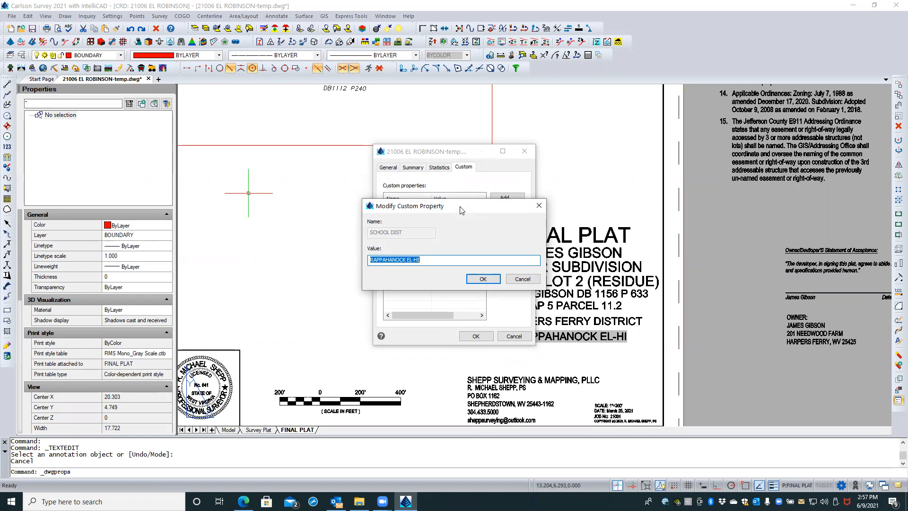
text(XXXXXXX)
click(475, 282)
click(476, 336)
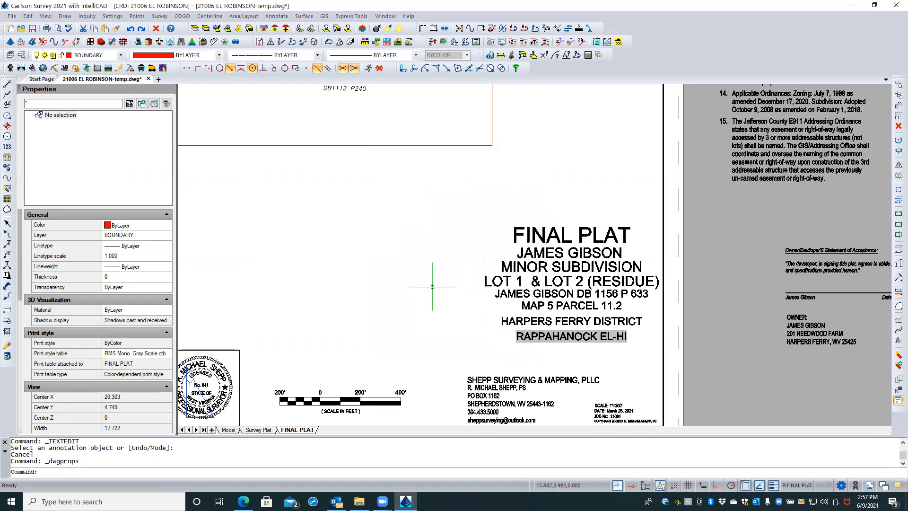
text(REA)
key(Return)
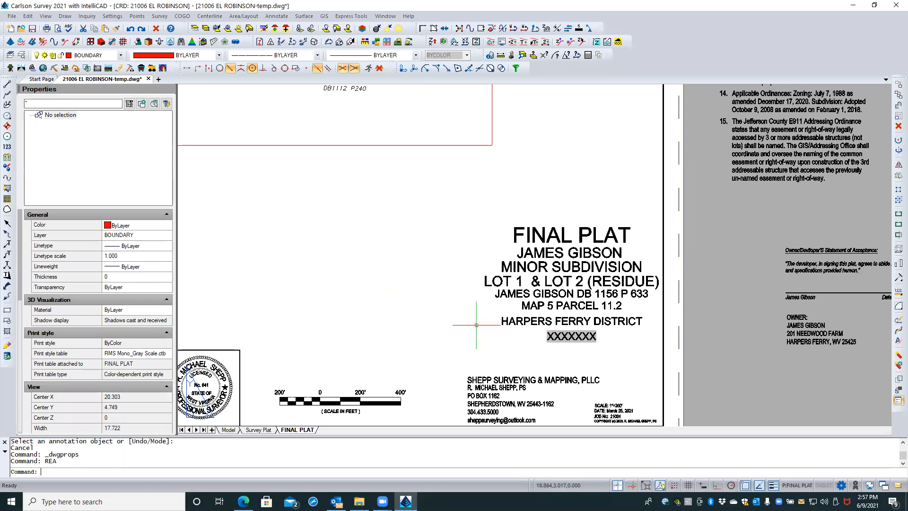
- Set the SCHOOL DIST custom drawing property to PLUM BOROUGH and regenerate the drawing to refresh the title block
click(12, 17)
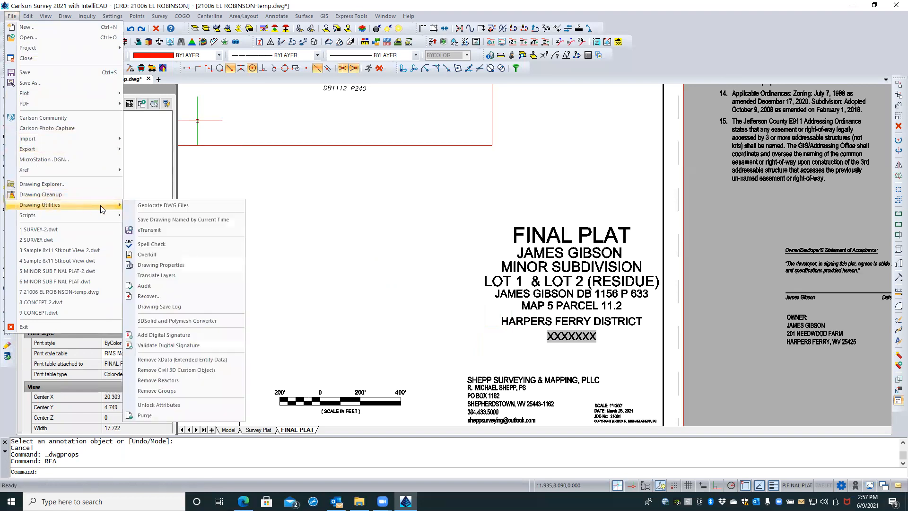
click(149, 264)
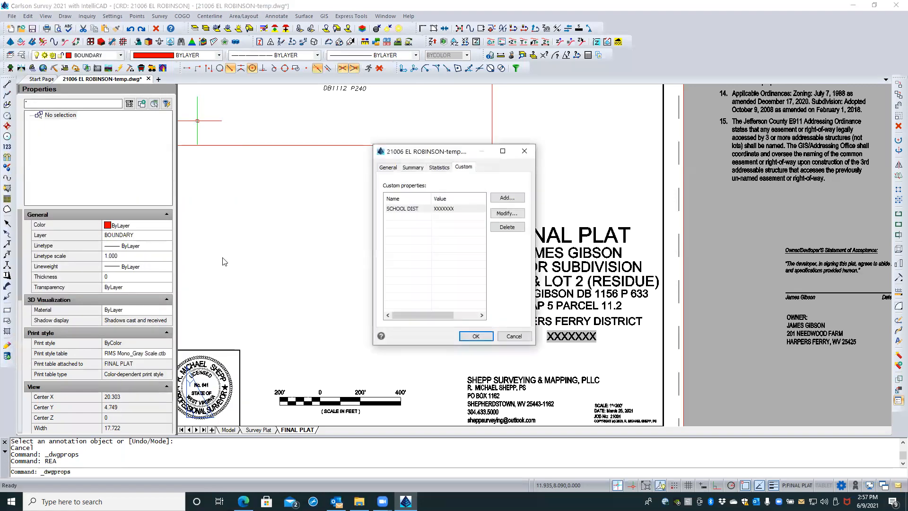
double_click(440, 210)
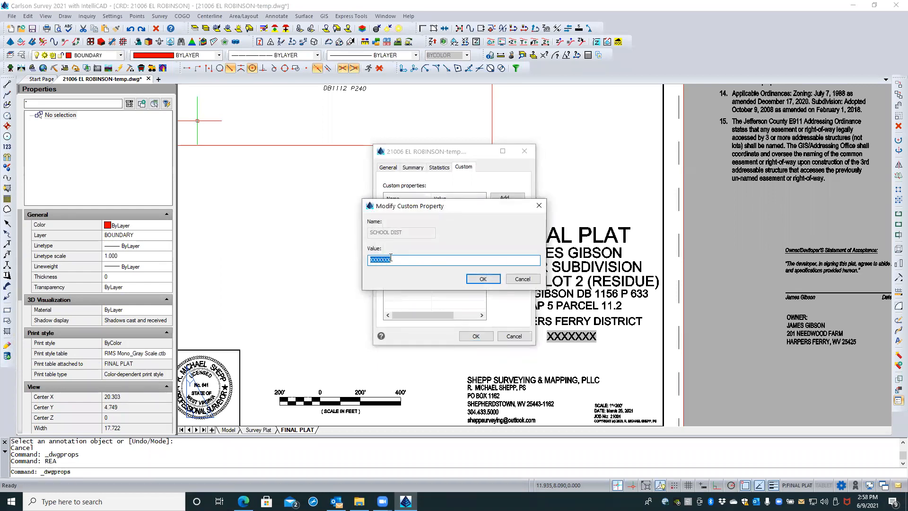
text(PLUM BOROUGH)
click(471, 278)
click(468, 335)
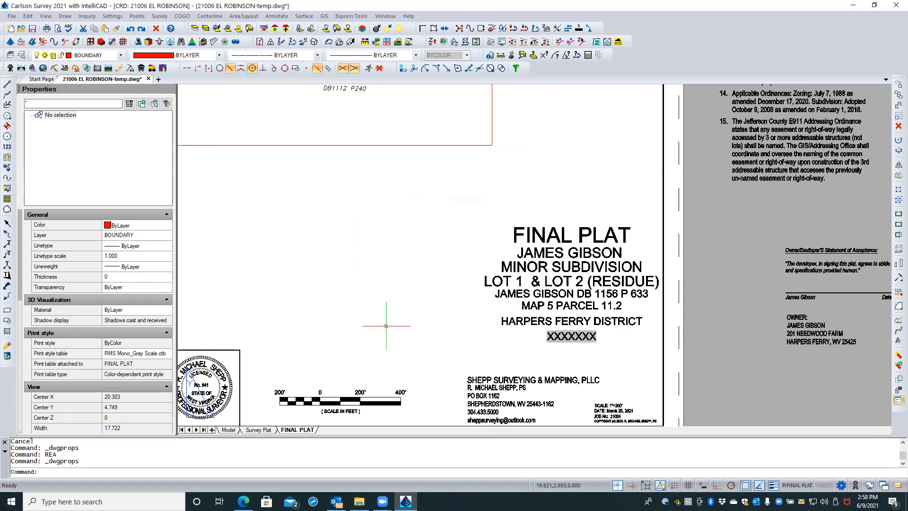
text(REA)
key(Return)
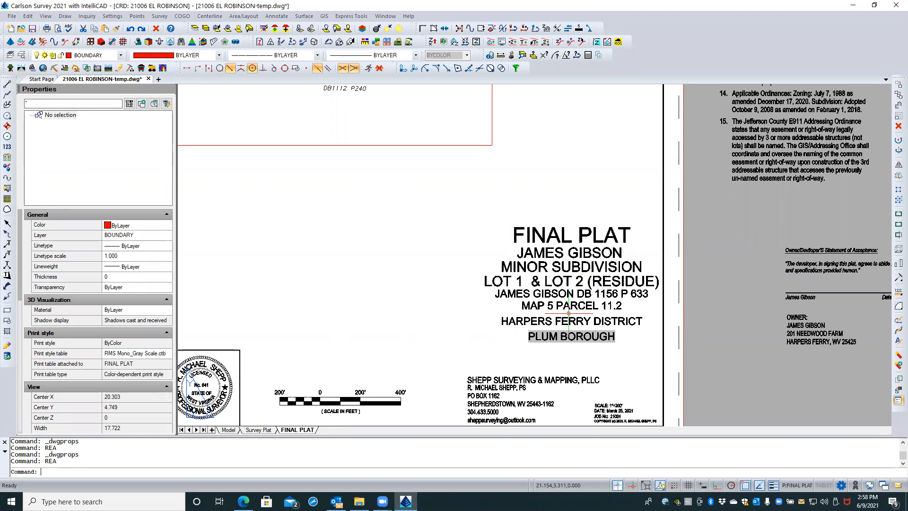
- Try to replace HARPERS FERRY in the district line with the upper-case SCHOOL DIST field, and discard the text edit
double_click(539, 322)
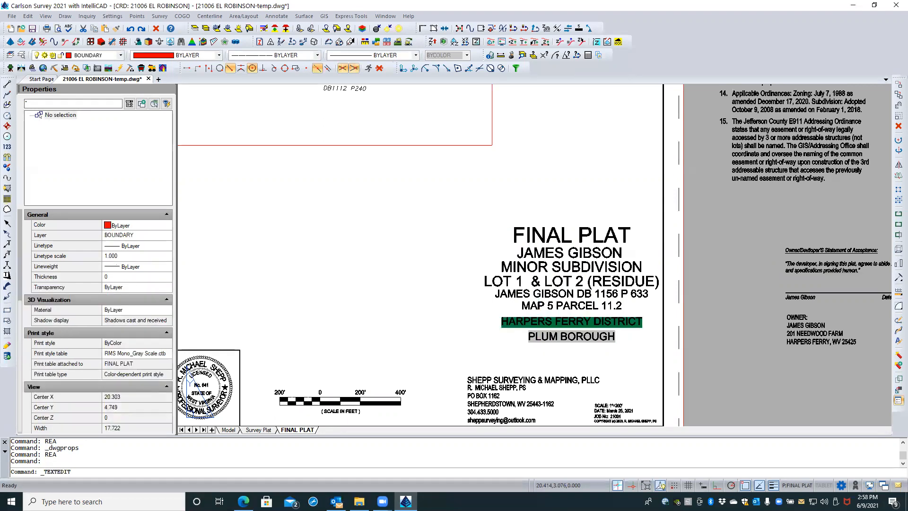
double_click(537, 323)
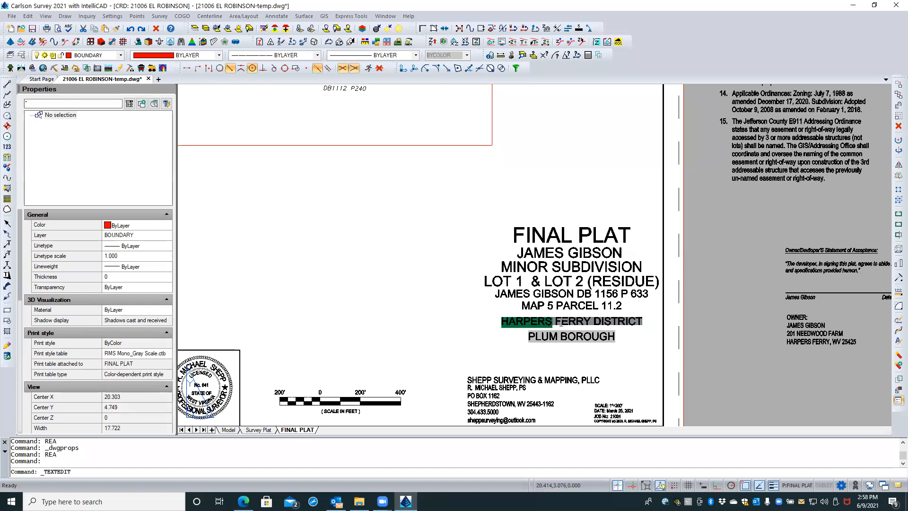
click(590, 323)
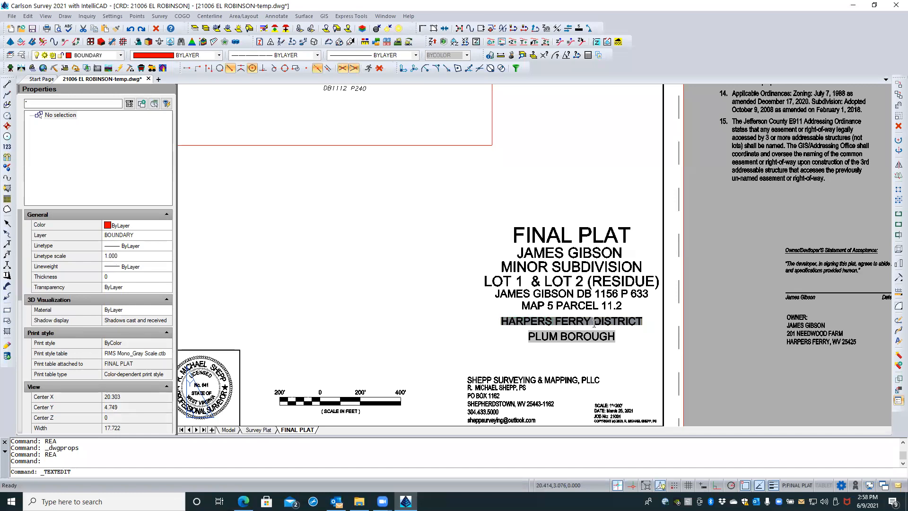
drag(590, 320, 498, 319)
right_click(519, 321)
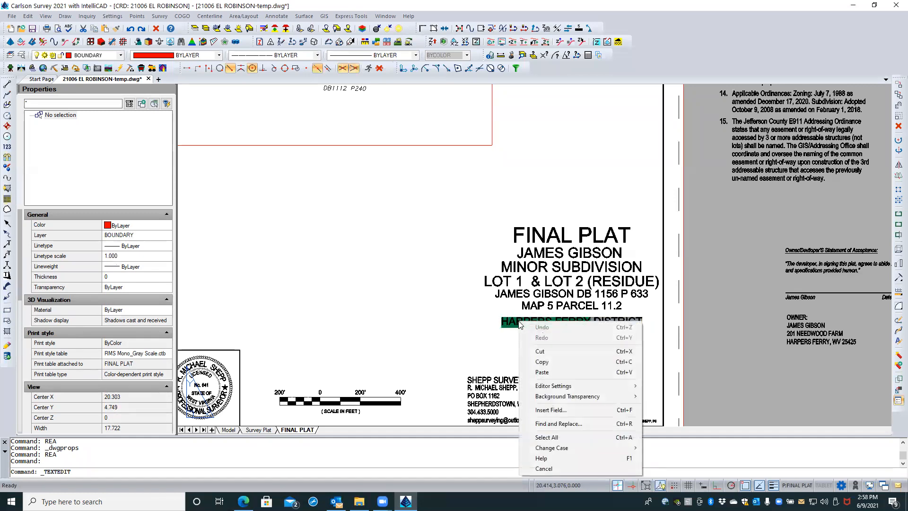
click(552, 409)
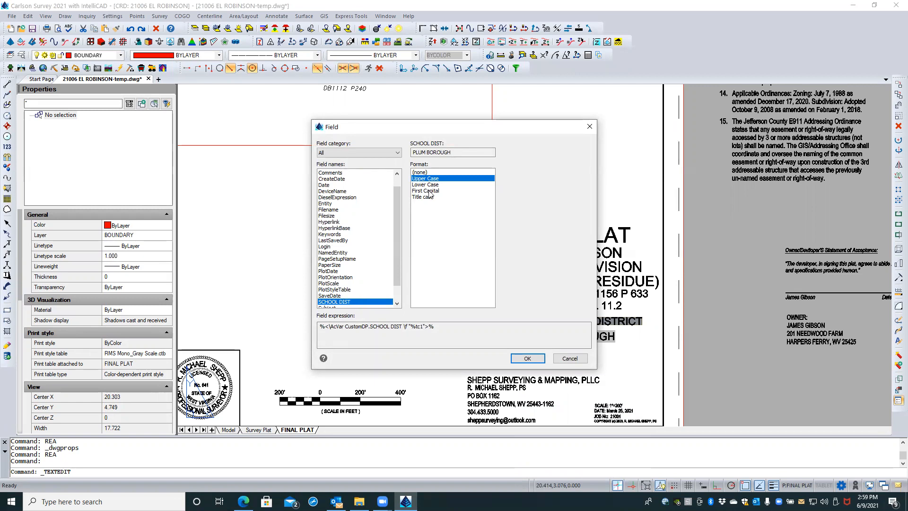
click(529, 359)
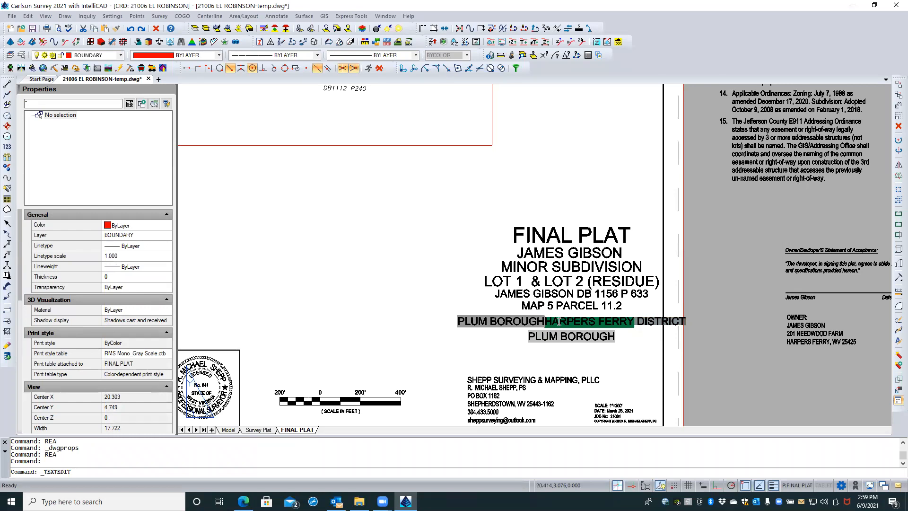
click(130, 29)
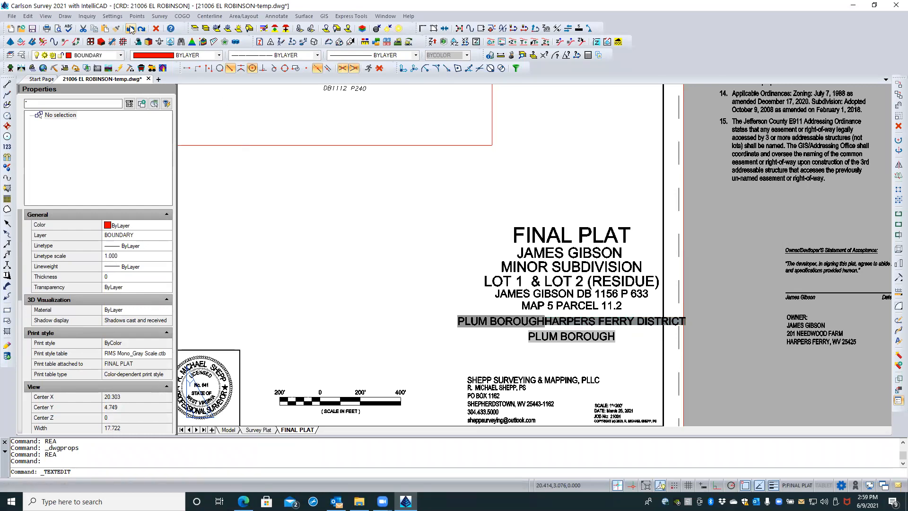
right_click(280, 216)
click(304, 222)
key(Escape)
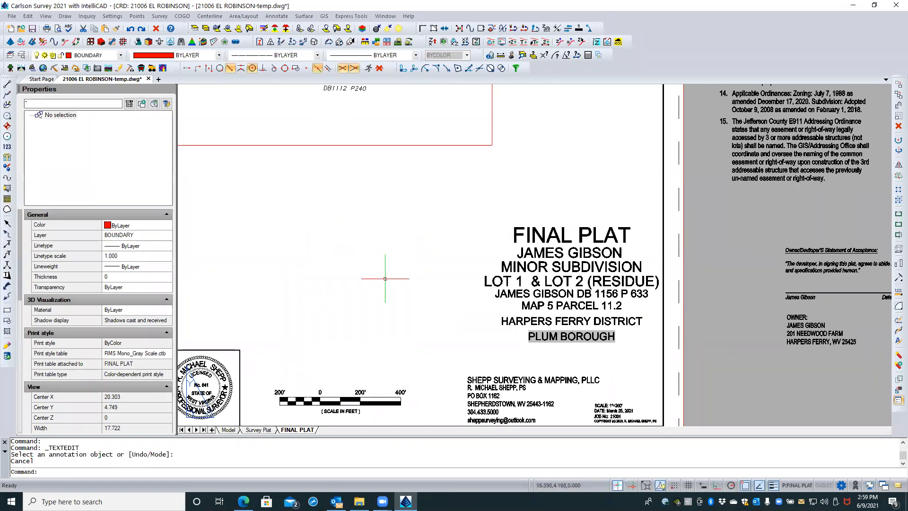
- Delete HARPERS FERRY from the district line and insert the SCHOOL DIST field in Upper Case format before DISTRICT
double_click(517, 320)
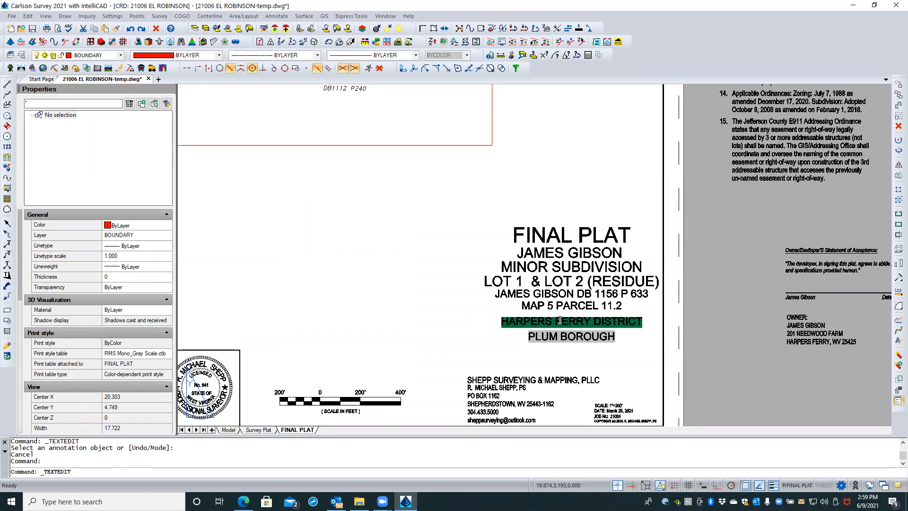
drag(591, 321, 502, 322)
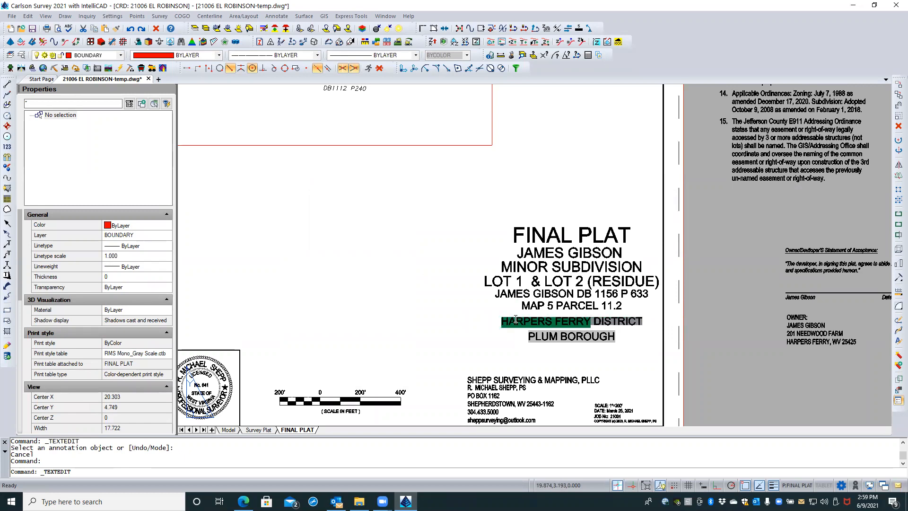
key(Delete)
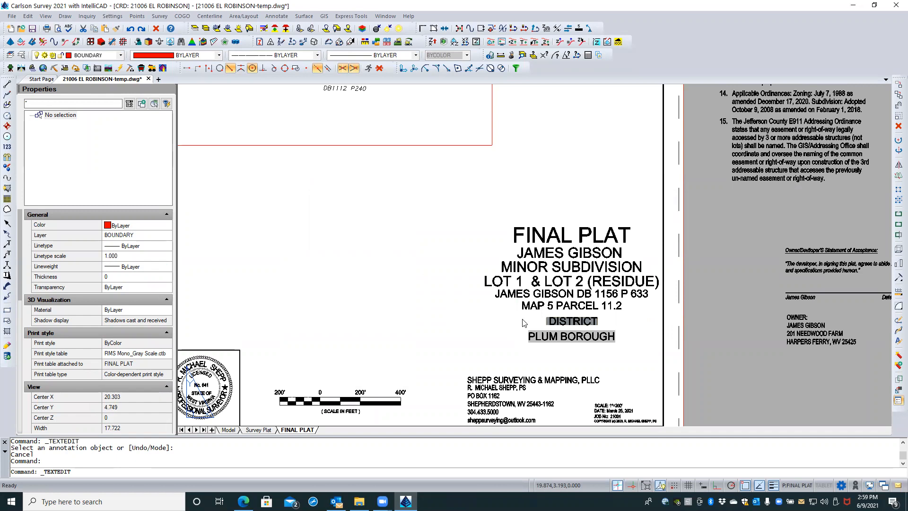
right_click(547, 322)
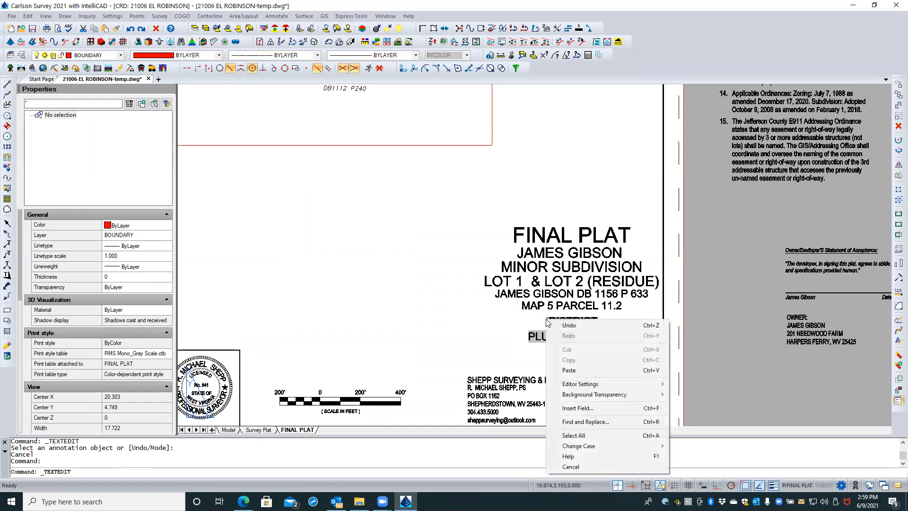
click(587, 409)
click(344, 302)
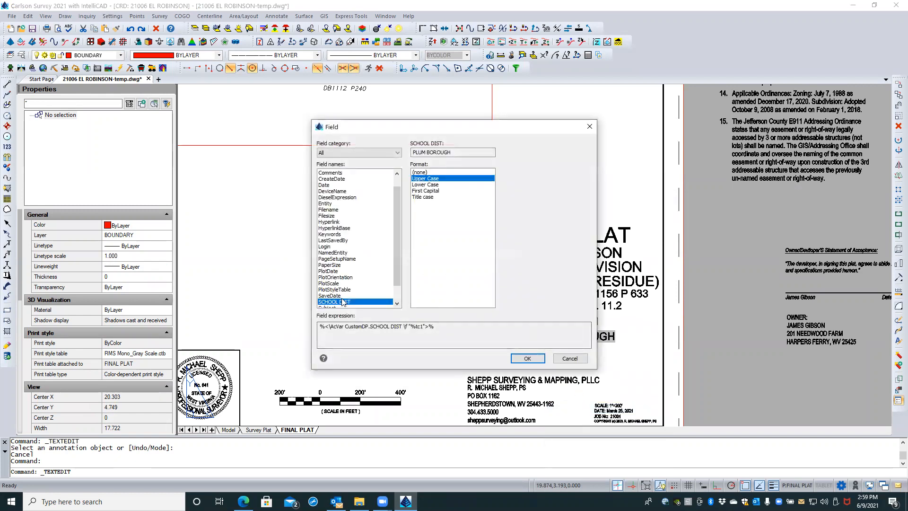
click(527, 359)
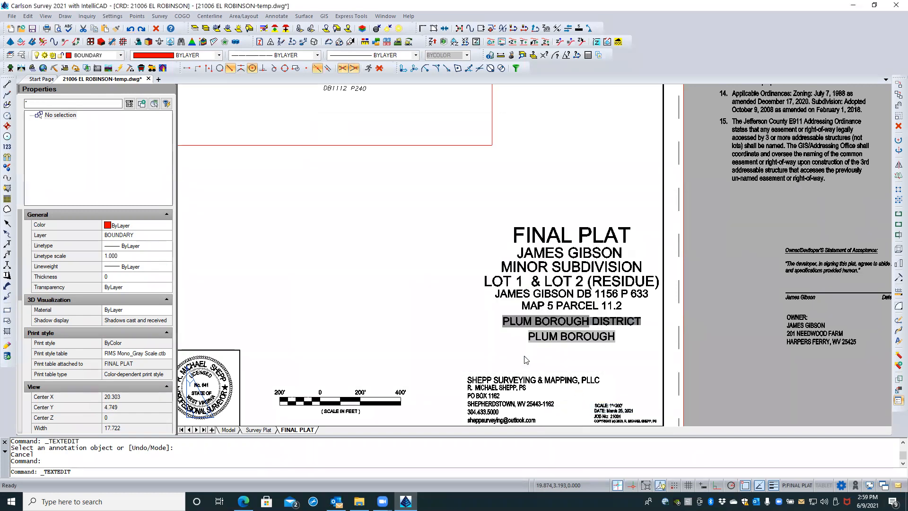
click(514, 355)
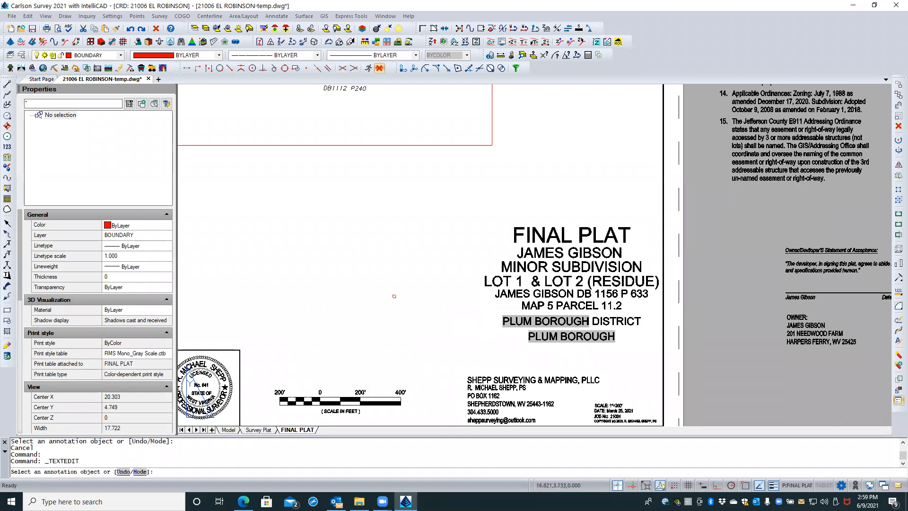
- Delete the SCHOOL DIST custom property from the drawing properties
click(11, 18)
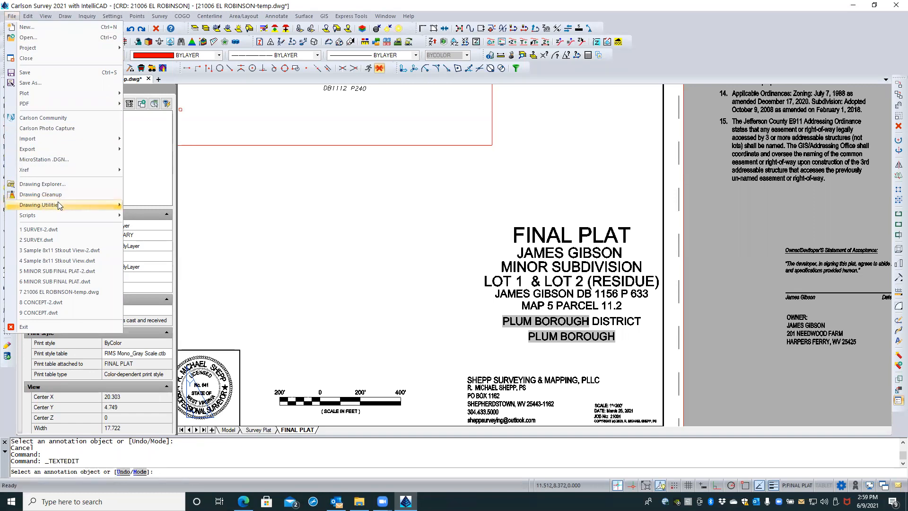
mouse_move(58, 202)
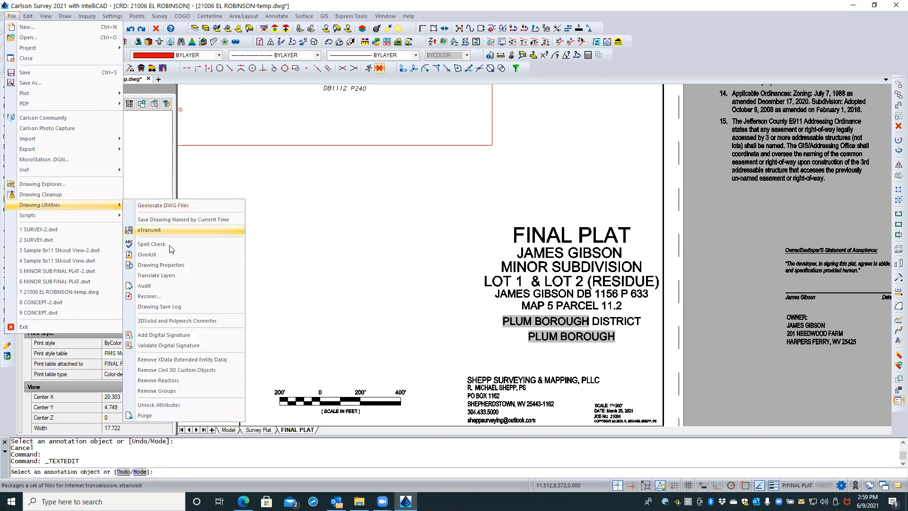
click(167, 264)
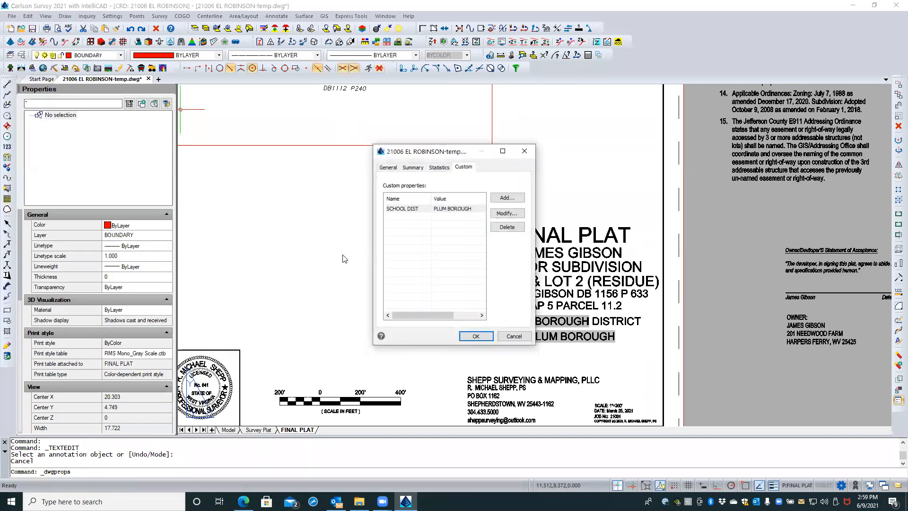
click(402, 210)
click(506, 214)
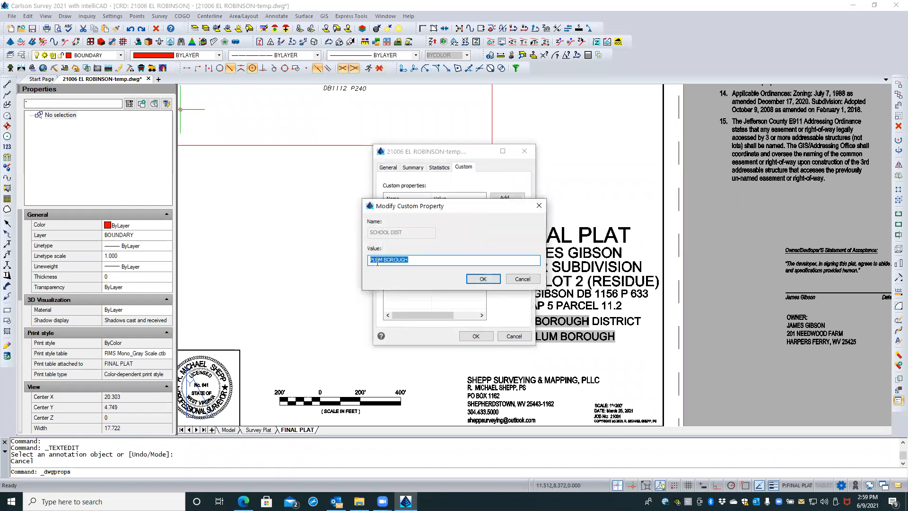
click(520, 280)
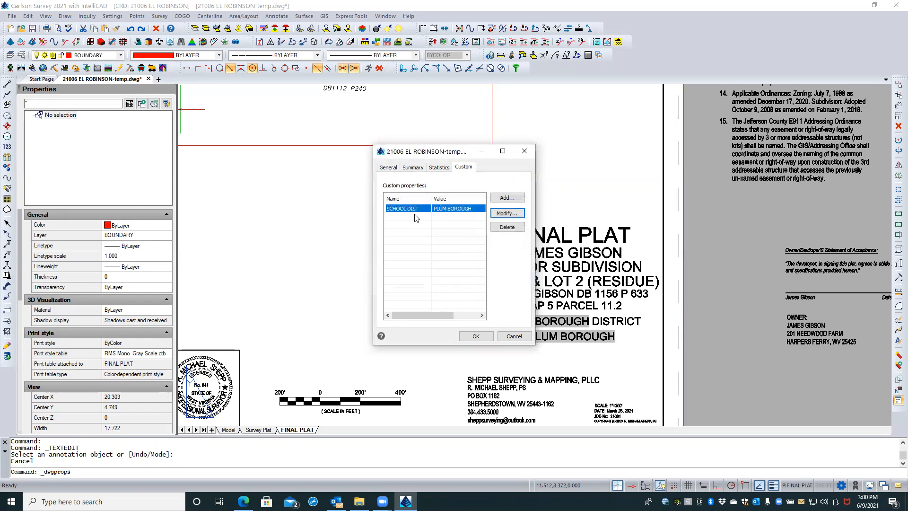
double_click(415, 210)
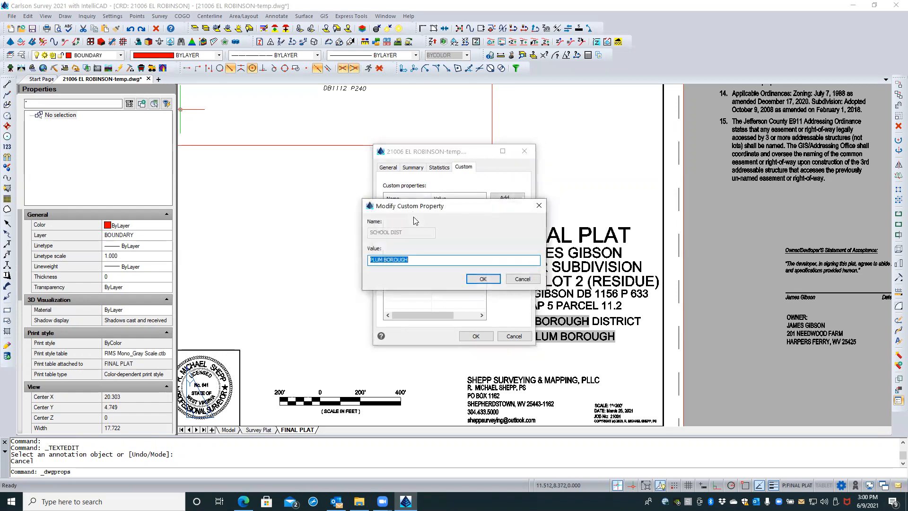
click(497, 282)
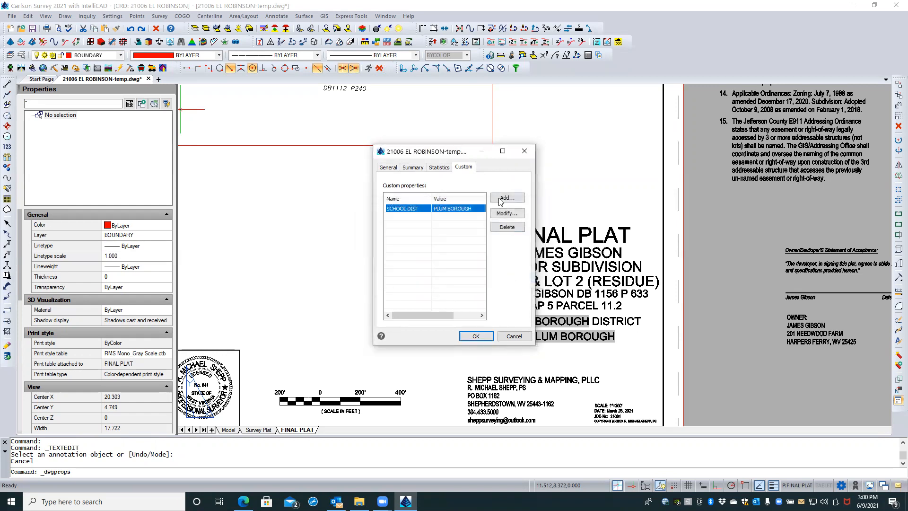
click(502, 227)
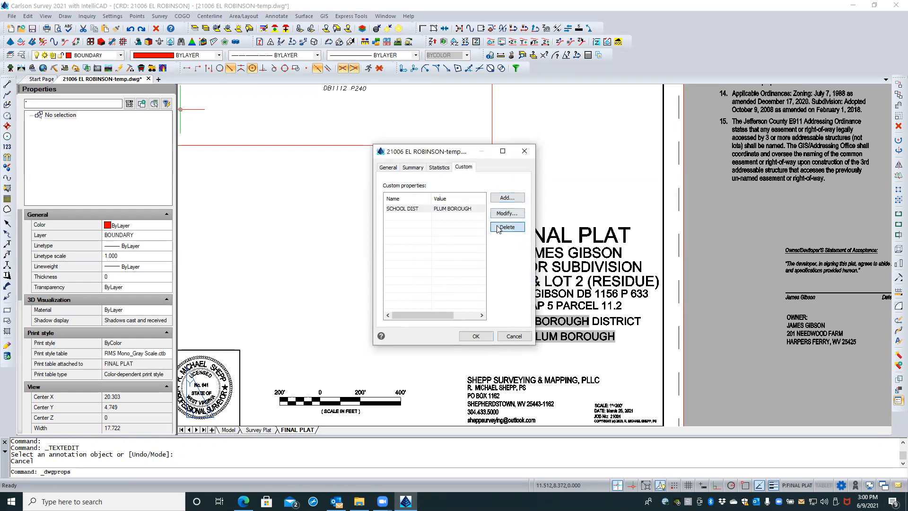
- Add a custom drawing property named DISTRICT with the value XXXXX
click(504, 198)
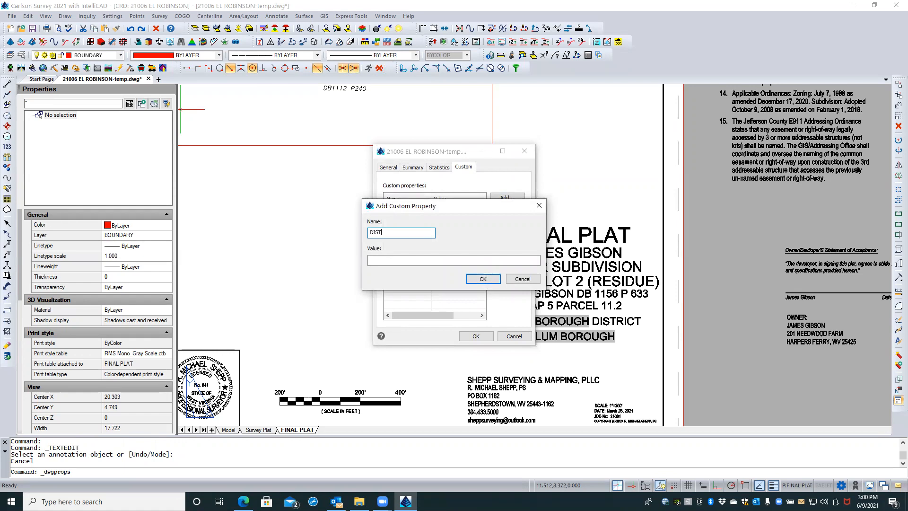
text(DISTRICT)
click(401, 259)
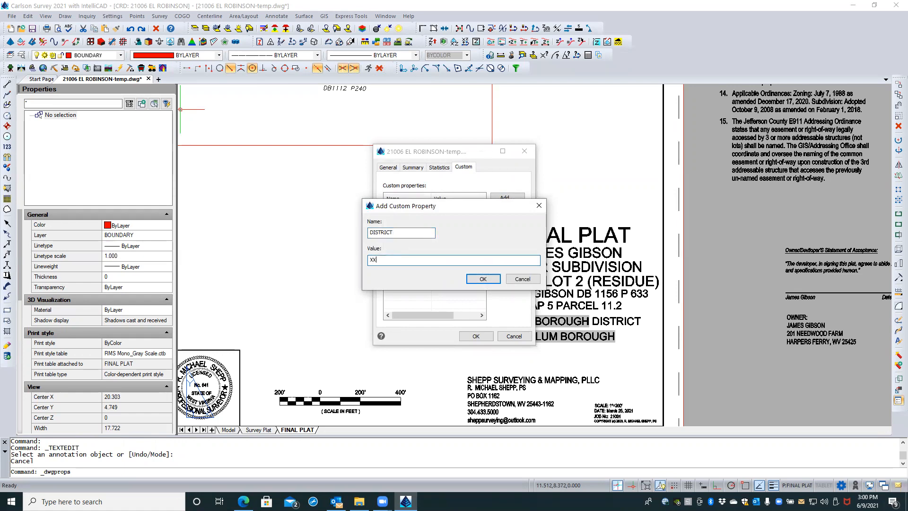
click(481, 280)
click(474, 334)
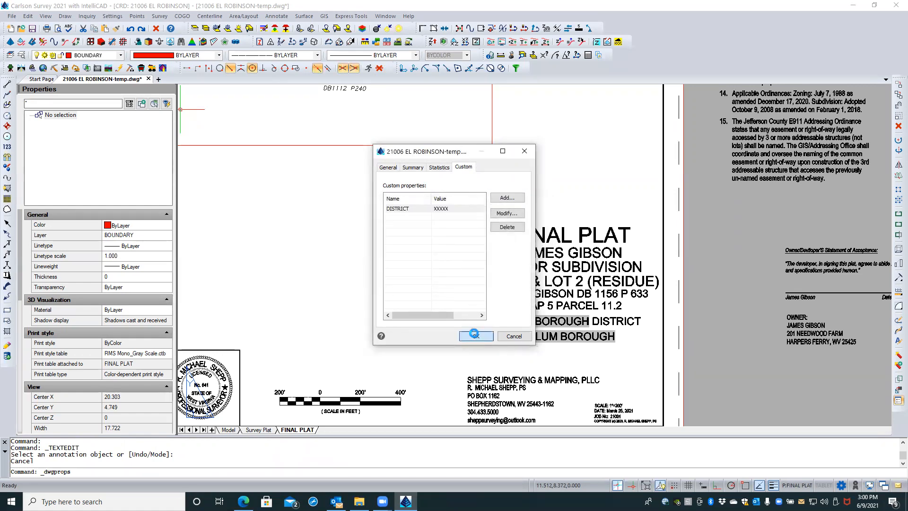
- Replace the field before DISTRICT in the title block with the DISTRICT property field in Upper Case format
double_click(550, 321)
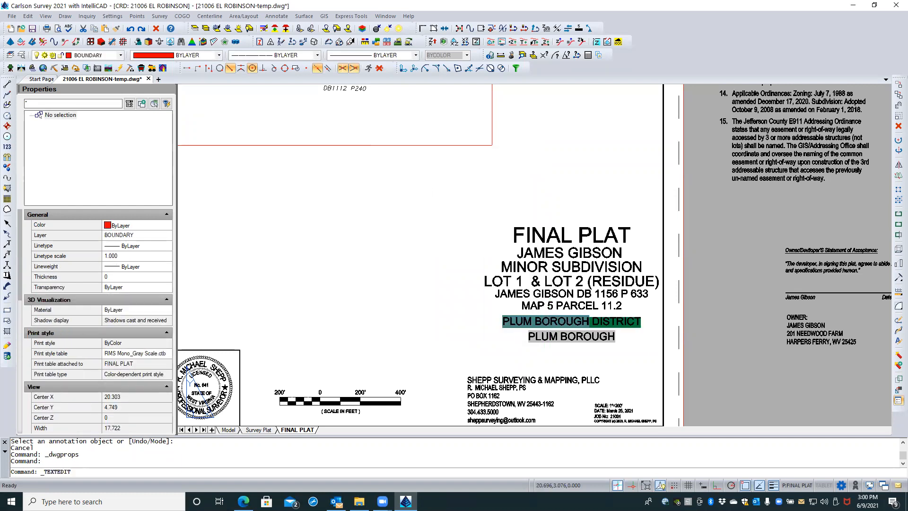
key(ctrl+f)
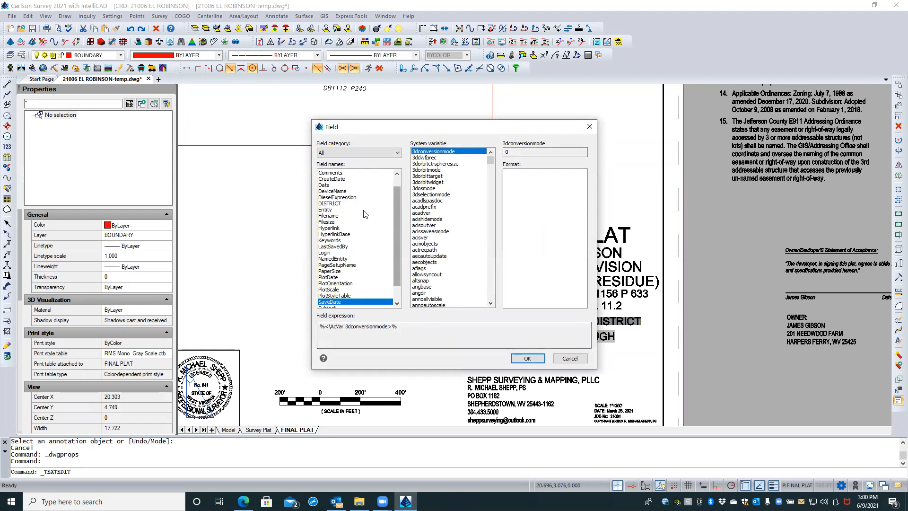
click(335, 204)
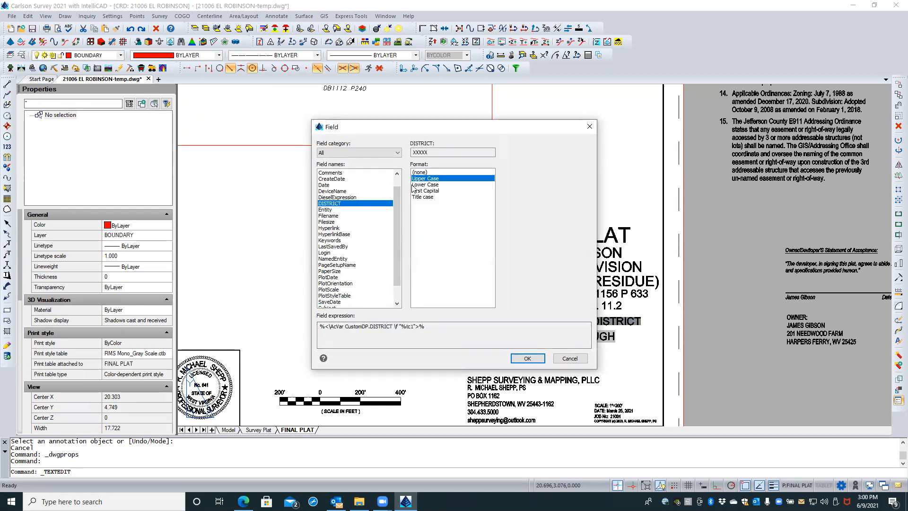
click(528, 359)
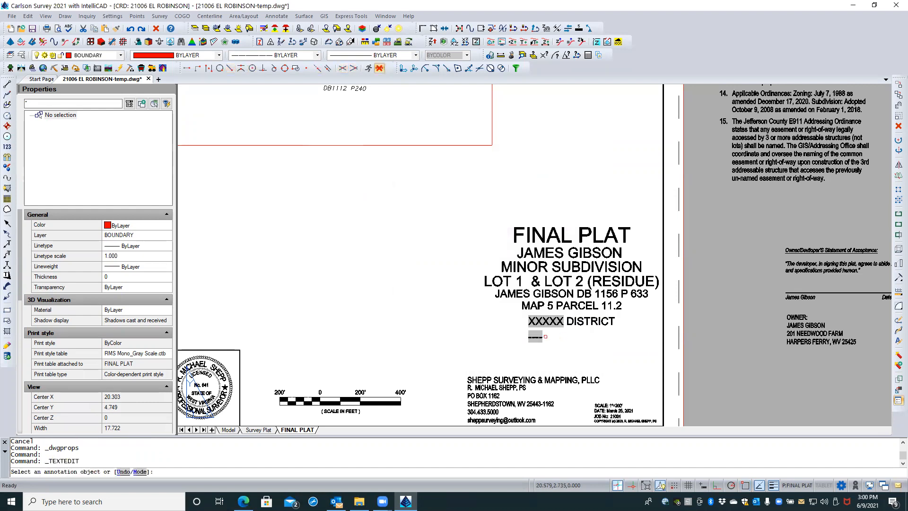
key(Return)
- Replace the broken field on the line below the district line with the plain text ADDITIONAL TITLE LINE
double_click(543, 337)
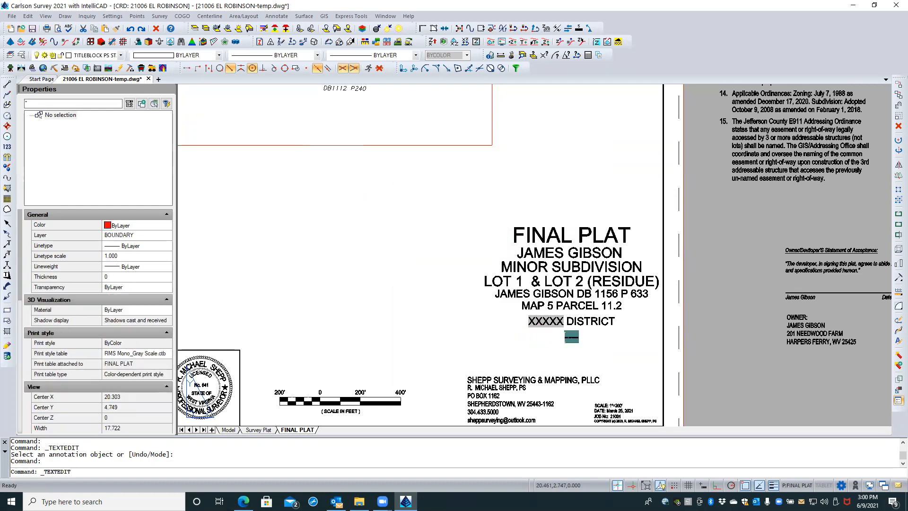
double_click(569, 337)
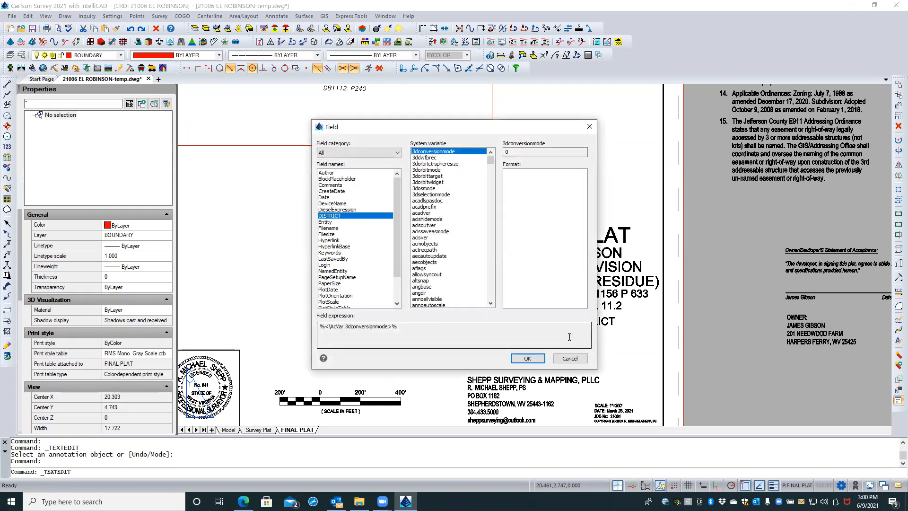
click(569, 358)
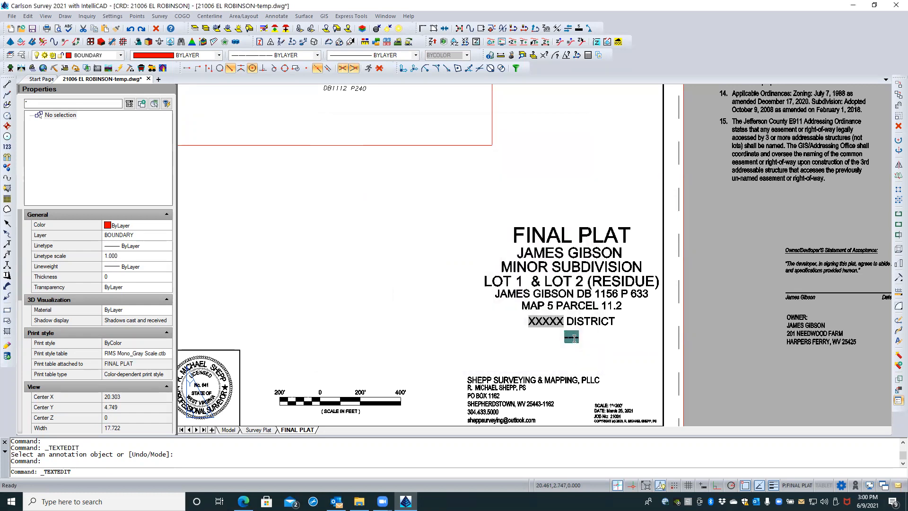
scroll(574, 338, up, 4)
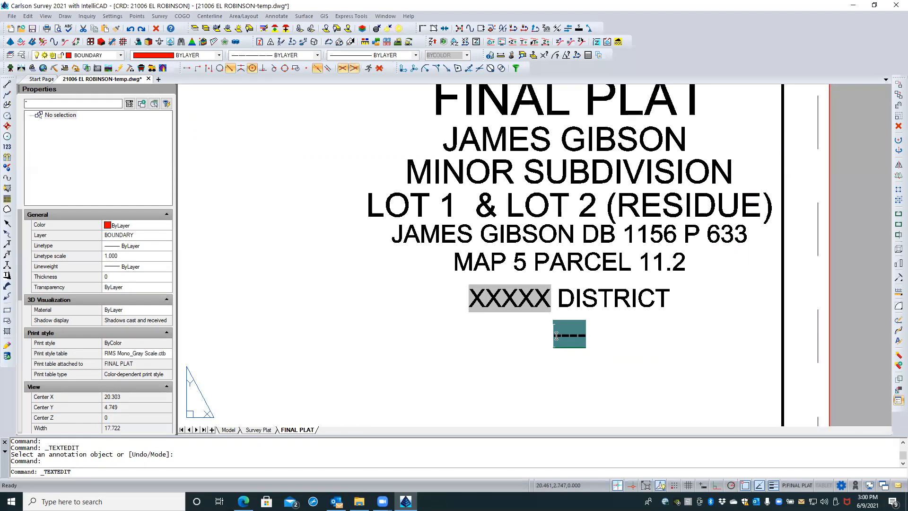
drag(556, 336, 585, 334)
text(ADDITIONAL)
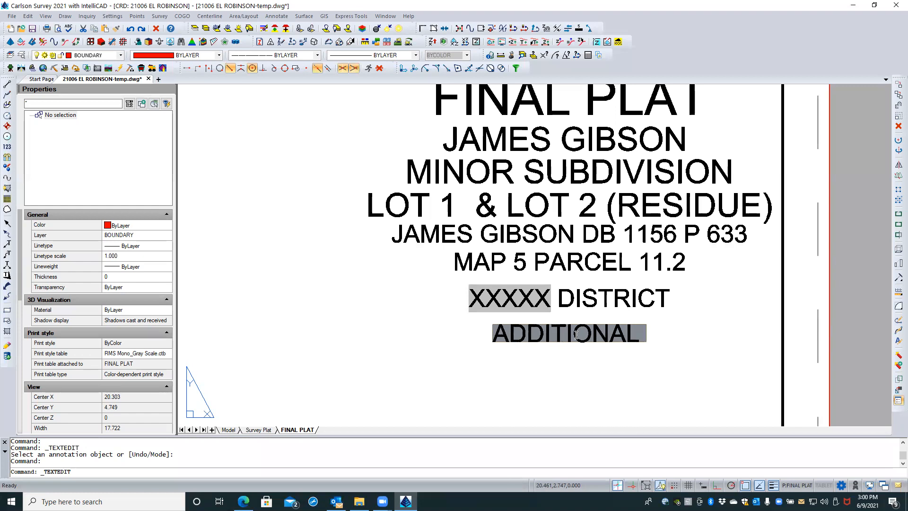
text( TITLE LINE)
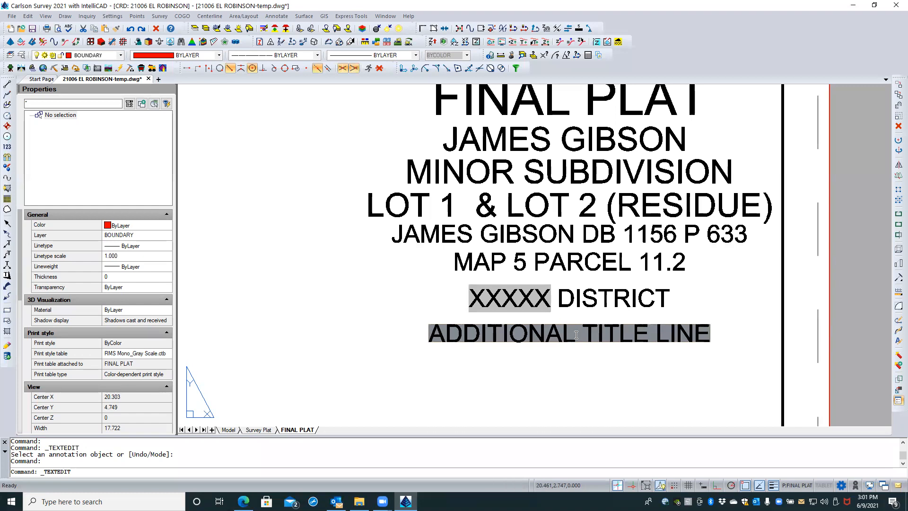
click(578, 352)
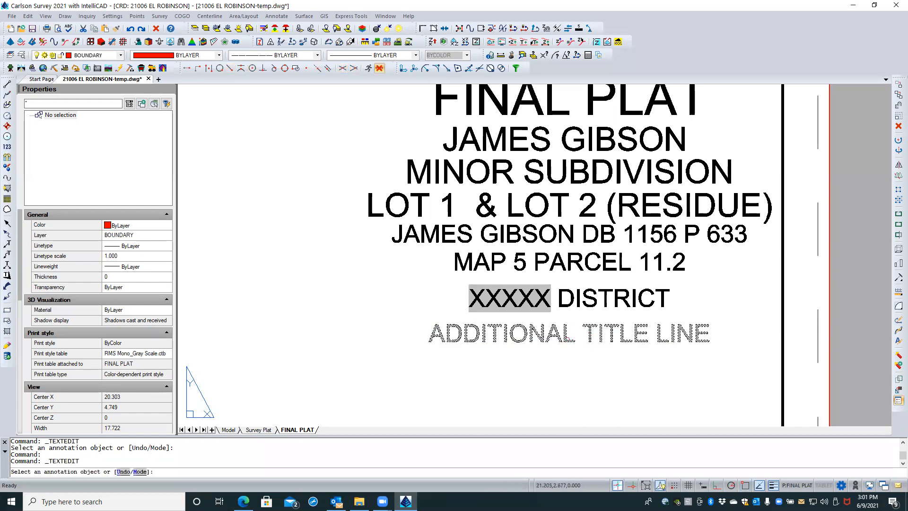
- Set the DISTRICT custom drawing property to MIDDLEWAY and regenerate the drawing to update the title block
scroll(575, 328, down, 2)
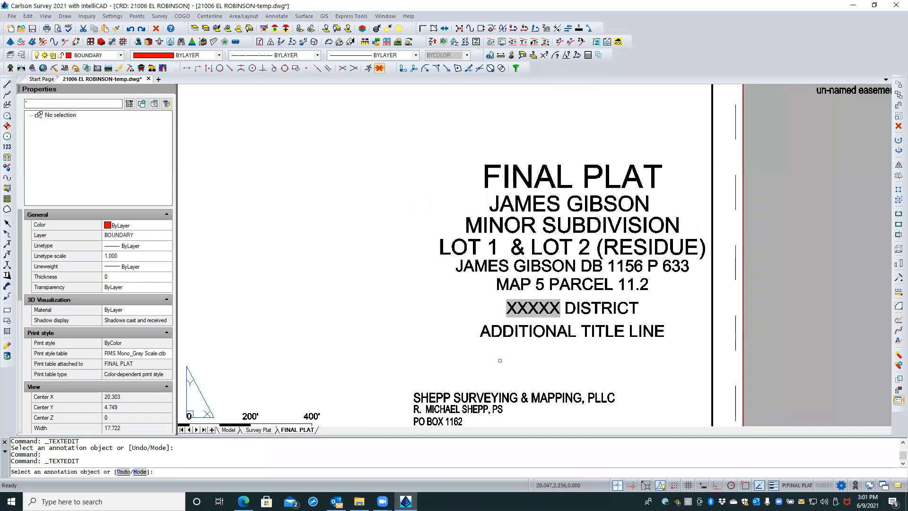
click(12, 17)
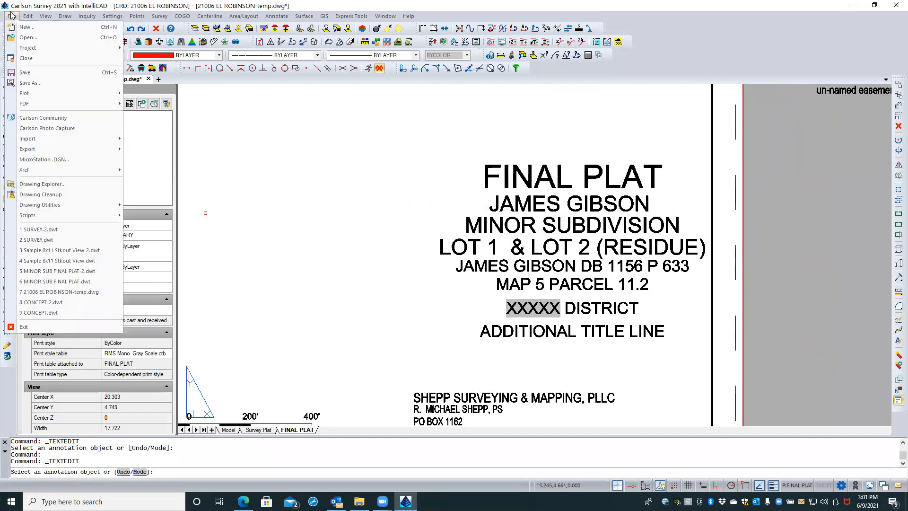
mouse_move(78, 213)
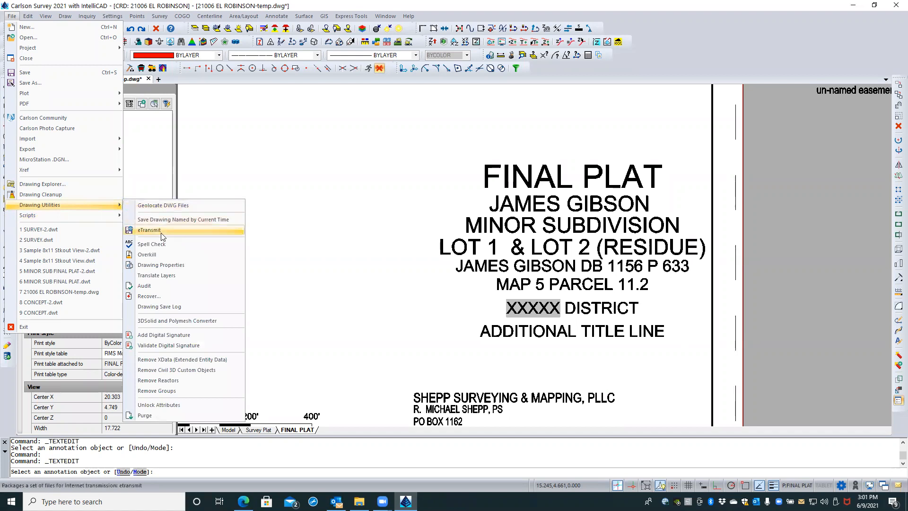
click(169, 266)
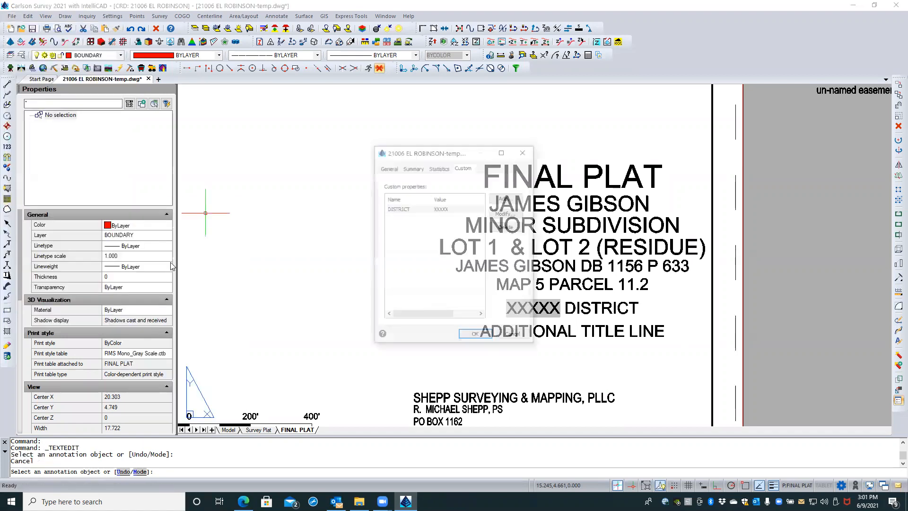
double_click(448, 211)
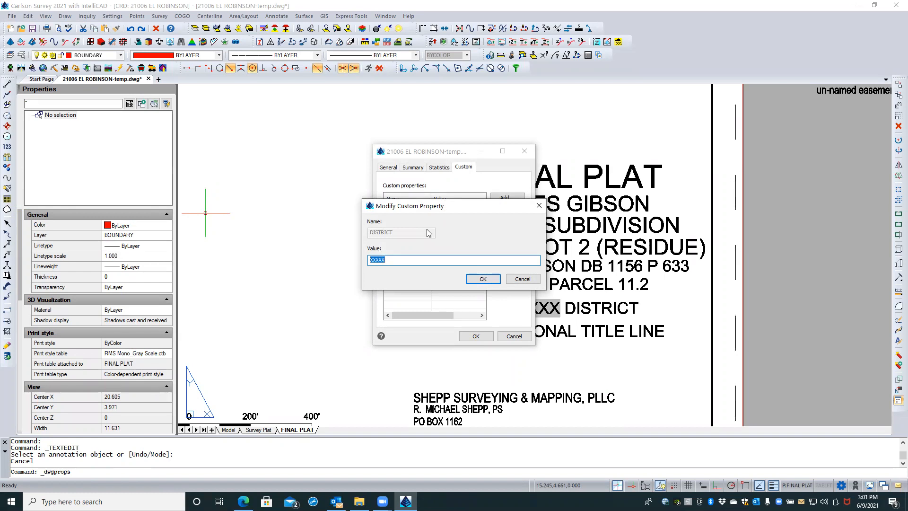
text(MIDDLEWAY)
click(481, 279)
click(477, 336)
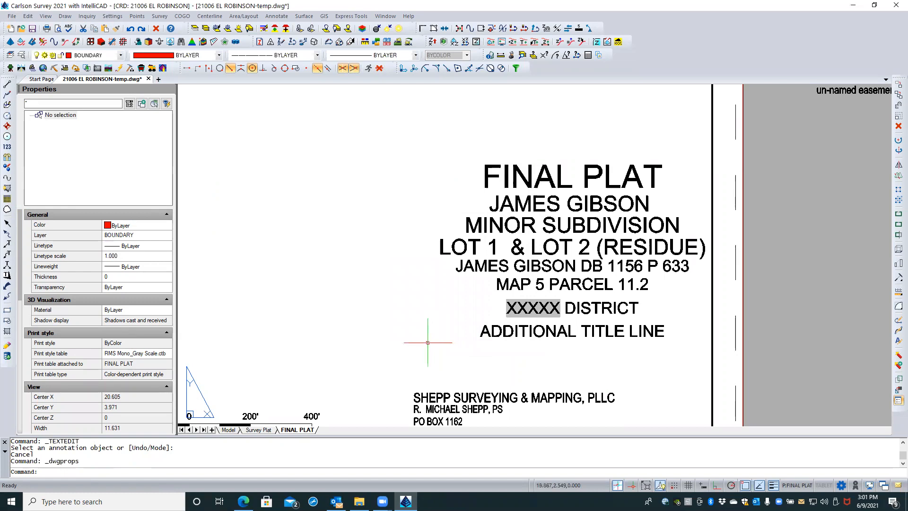
text(REA)
key(Return)
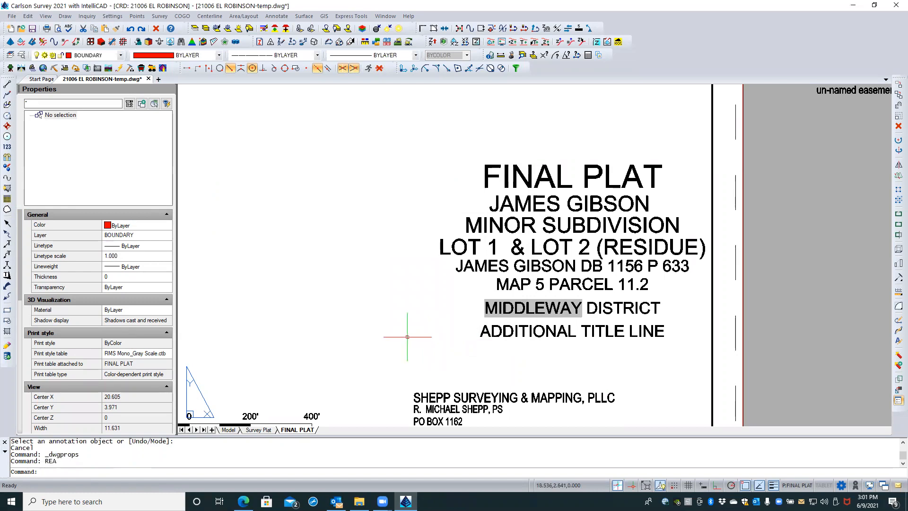
click(407, 337)
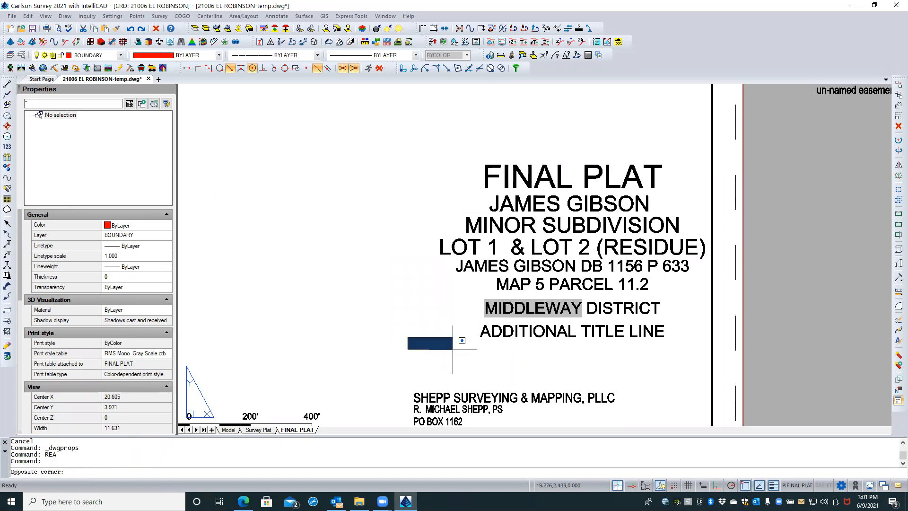
click(495, 352)
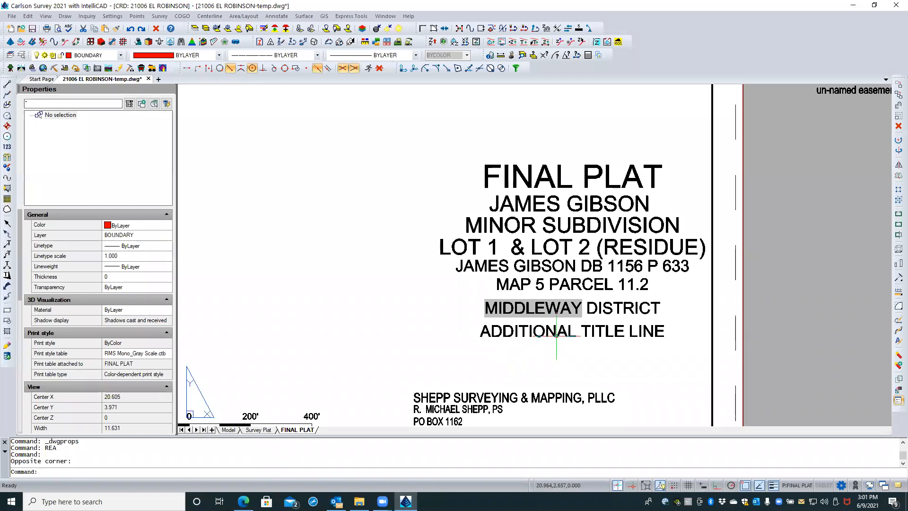
scroll(610, 320, up, 1)
scroll(610, 320, up, 2)
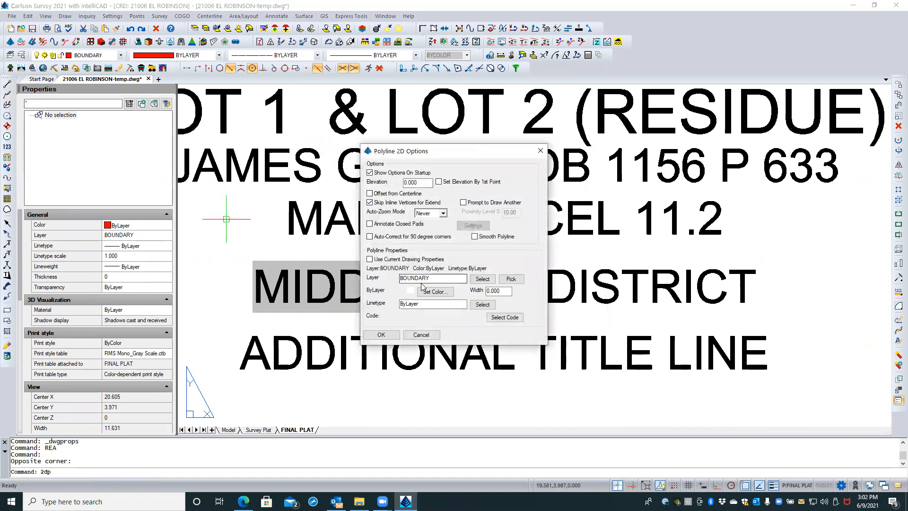
click(381, 333)
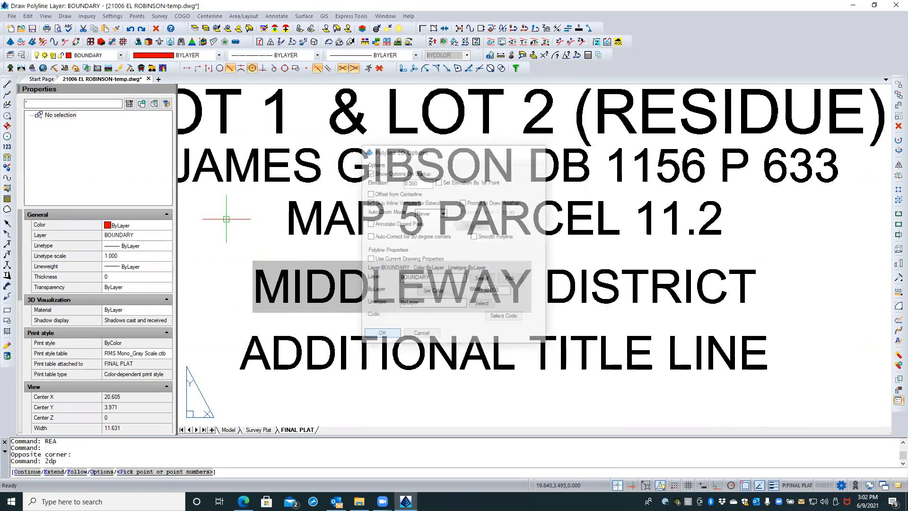
click(547, 303)
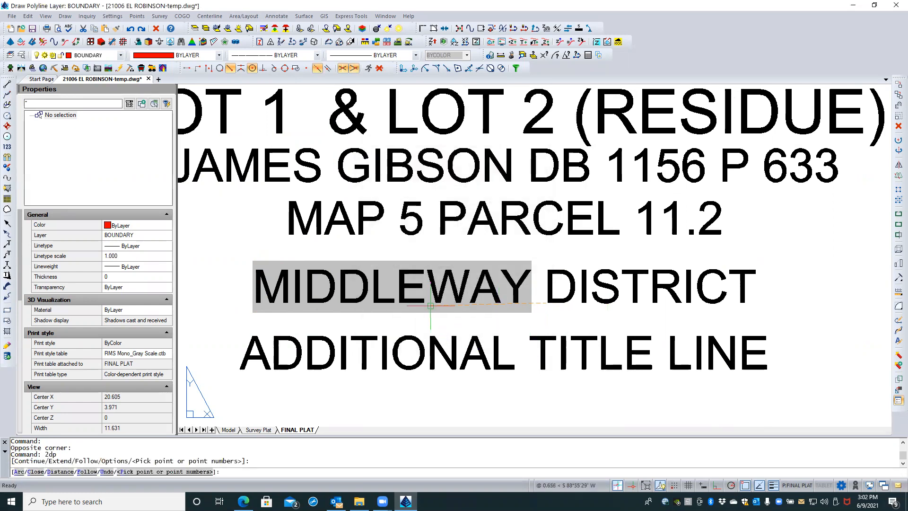
key(F8)
key(Escape)
key(Escape)
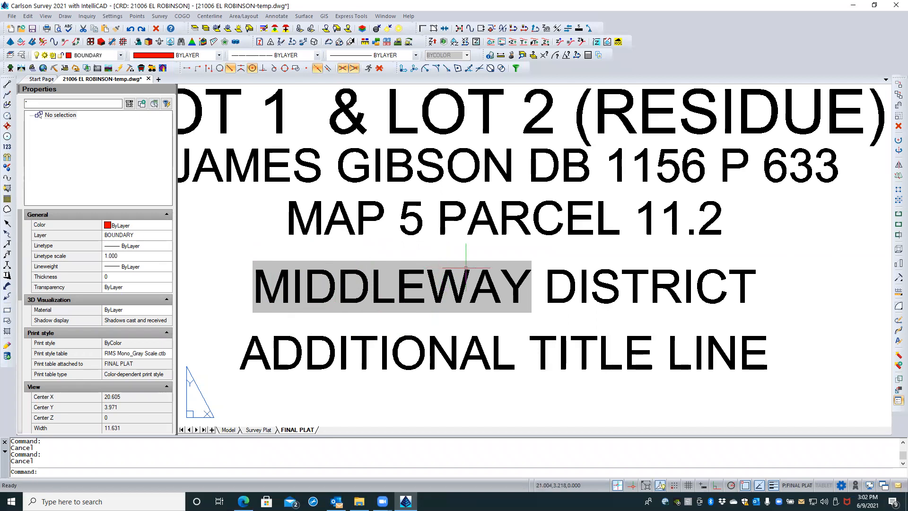
- Inspect the FINAL PLAT title block and check the text height of its FINAL PLAT heading
scroll(540, 285, down, 3)
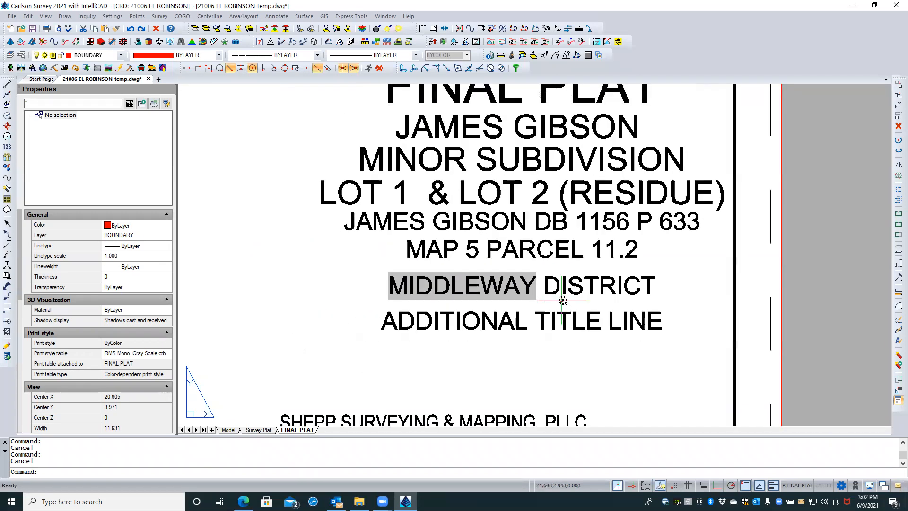
scroll(563, 300, down, 2)
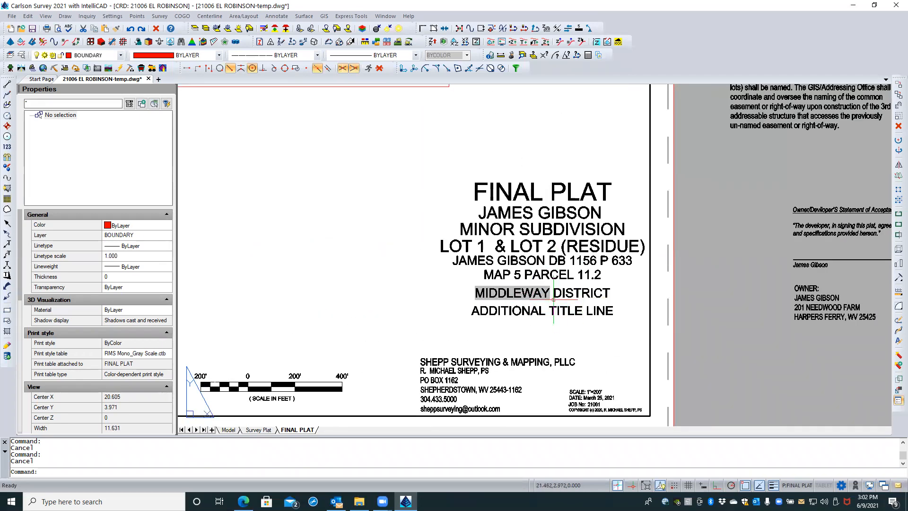
scroll(525, 294, up, 3)
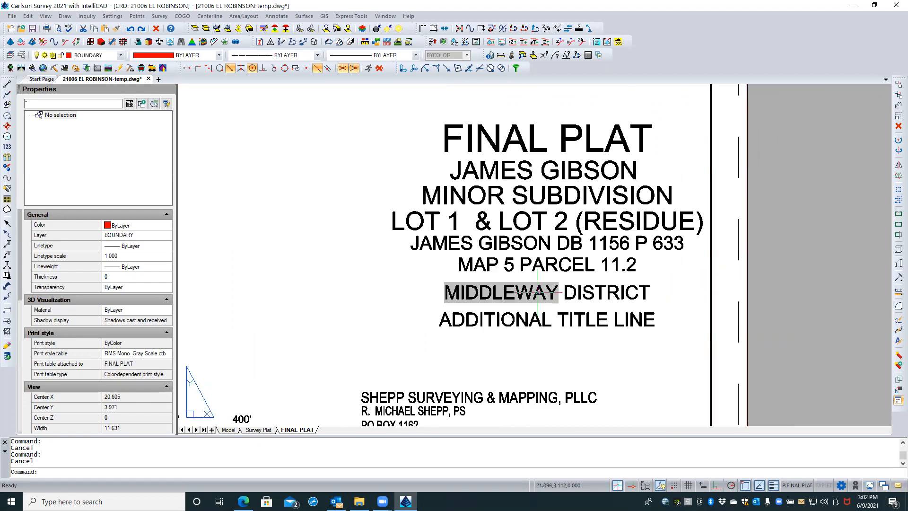
scroll(537, 311, down, 1)
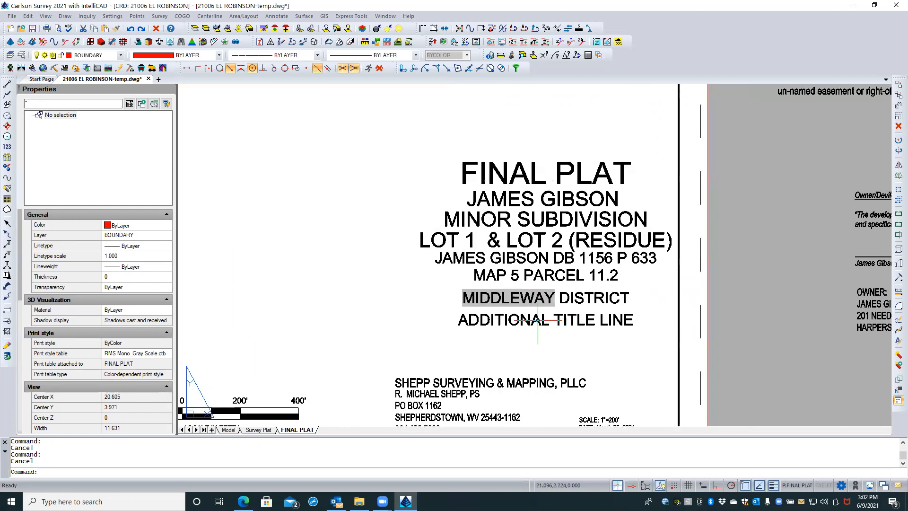
scroll(538, 320, down, 1)
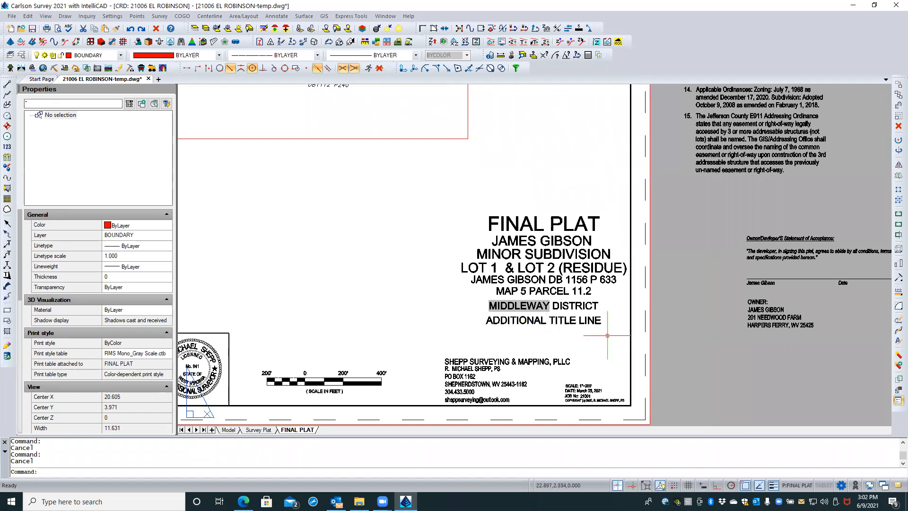
scroll(608, 335, down, 1)
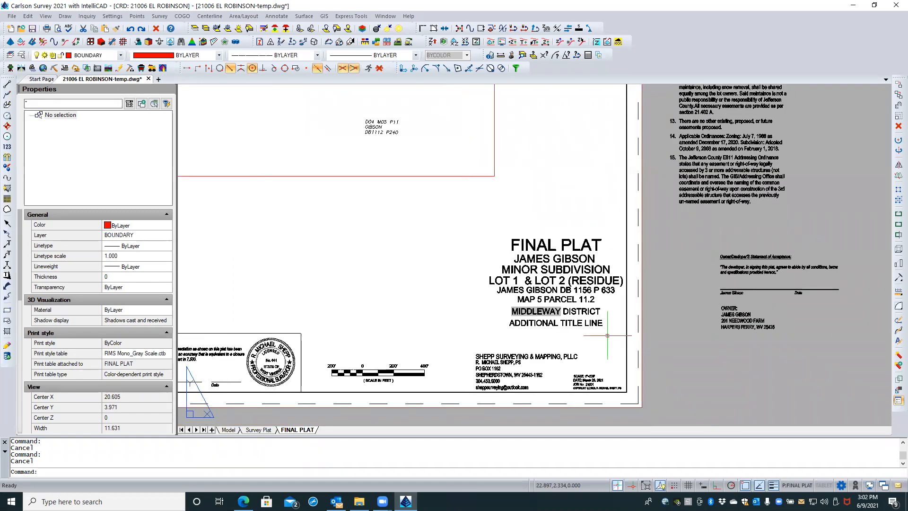
scroll(417, 320, down, 1)
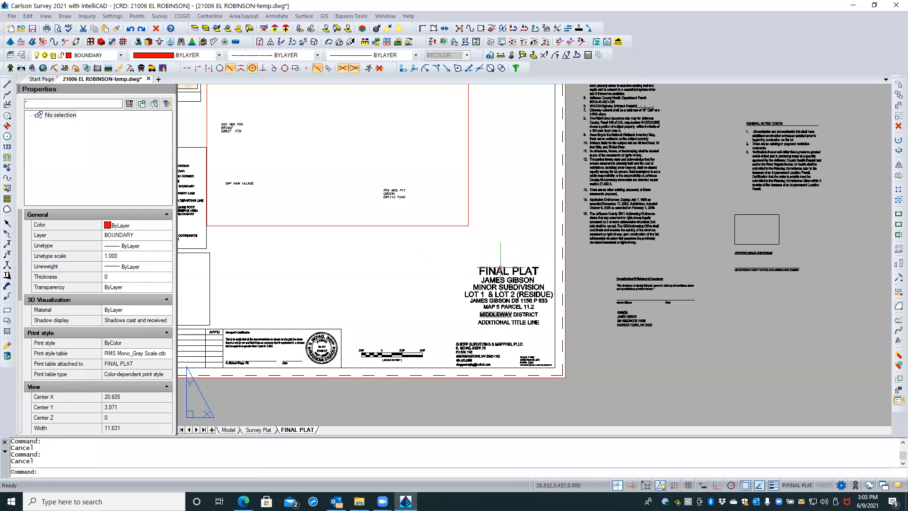
click(497, 271)
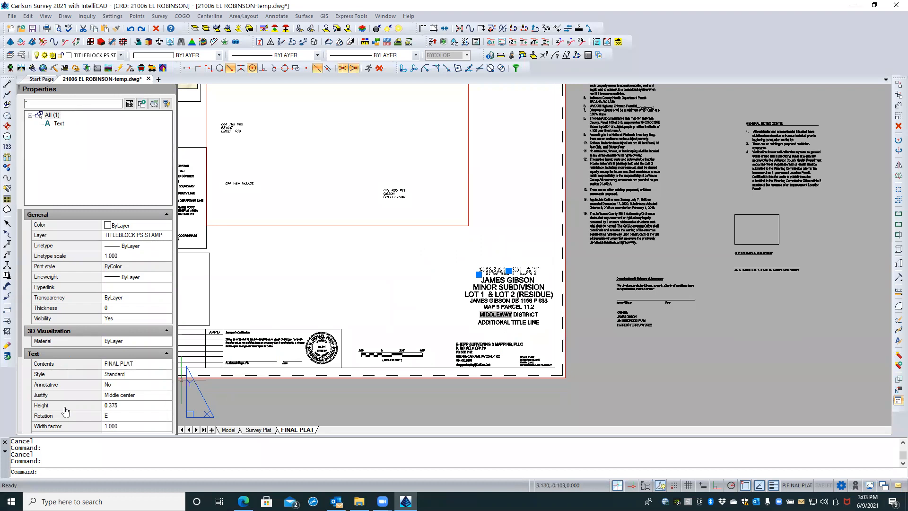
click(122, 405)
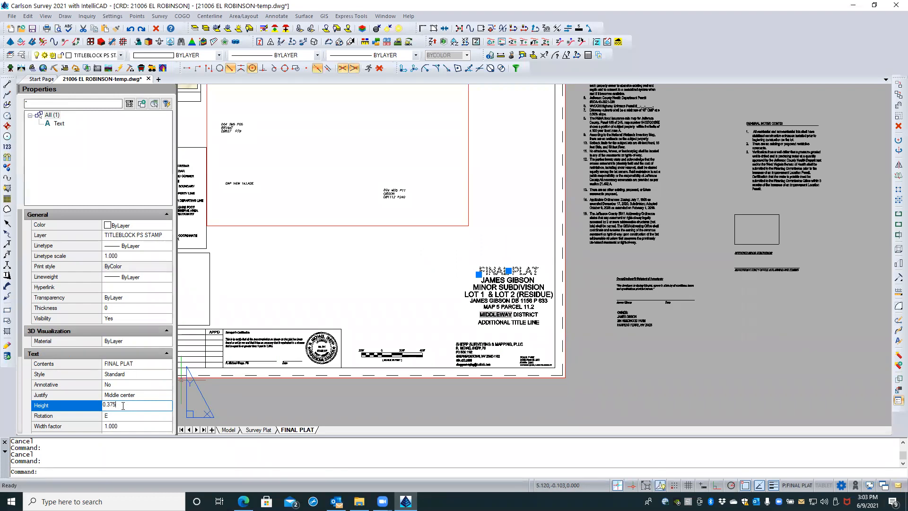
key(Return)
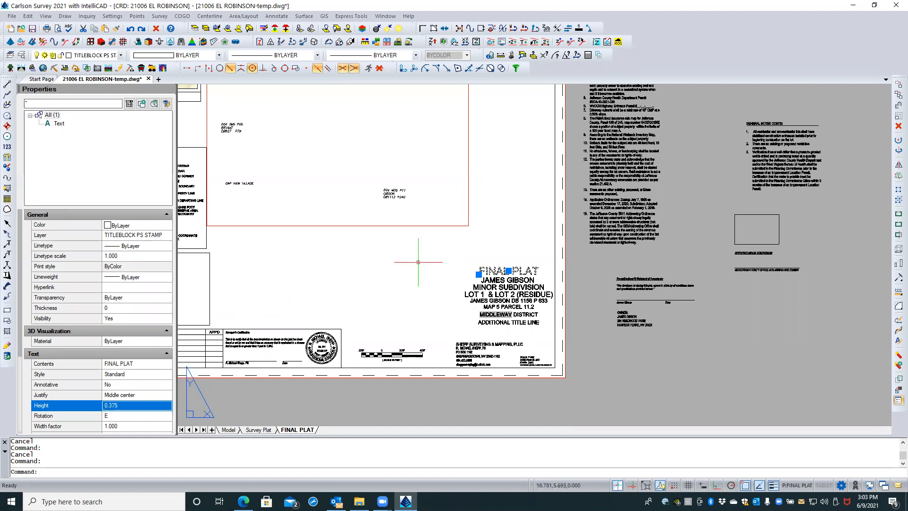
key(Escape)
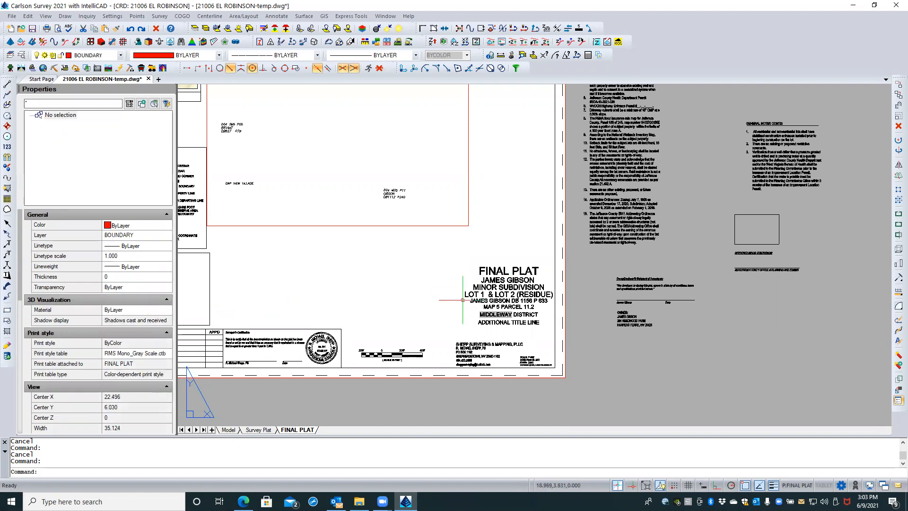
- Move all eight title text lines, from FINAL PLAT to ADDITIONAL TITLE LINE, off the sheet to the area below the general notes
scroll(462, 306, down, 2)
middle_drag(421, 301, 428, 323)
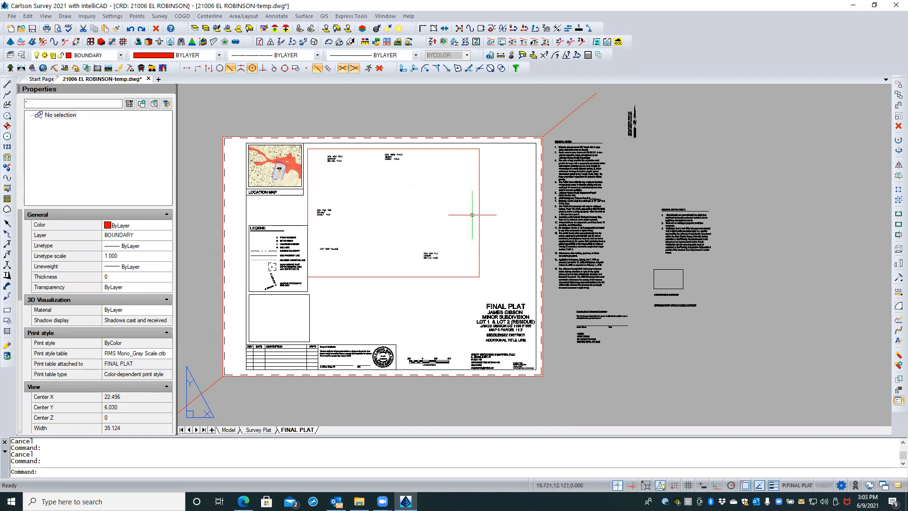
click(473, 289)
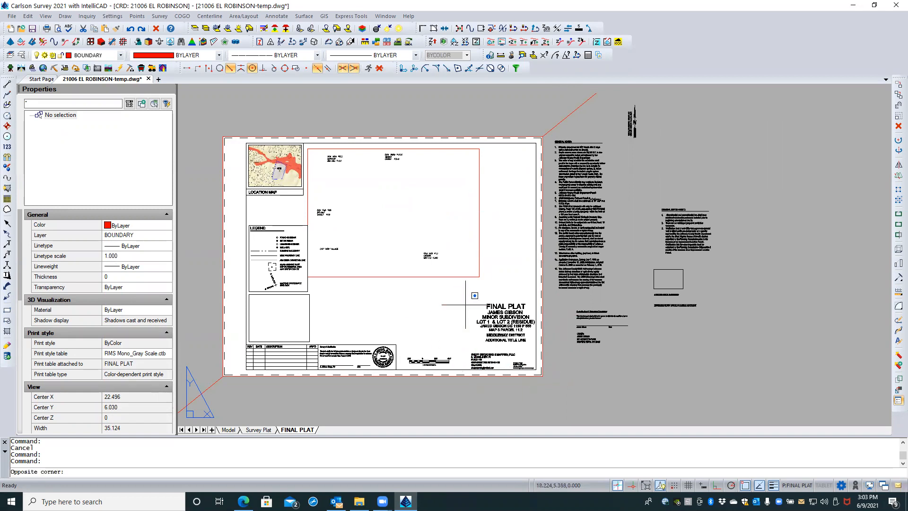
click(465, 298)
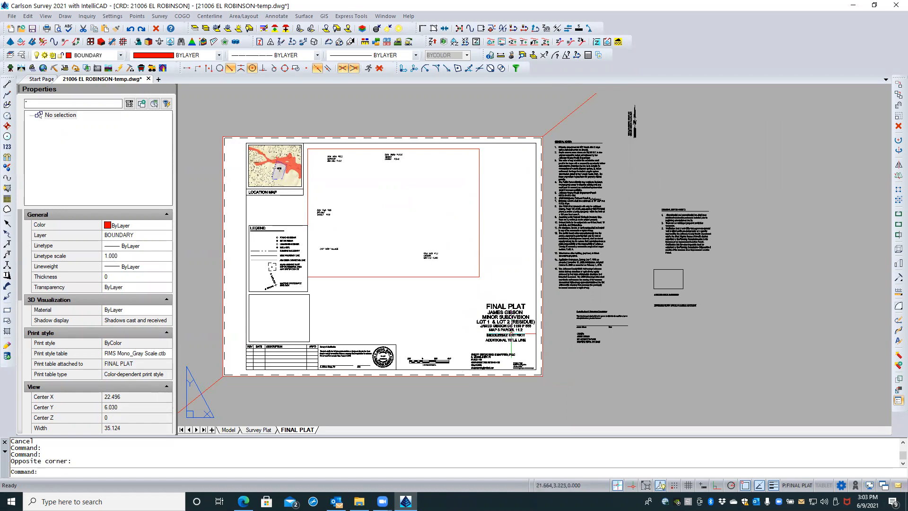
click(459, 298)
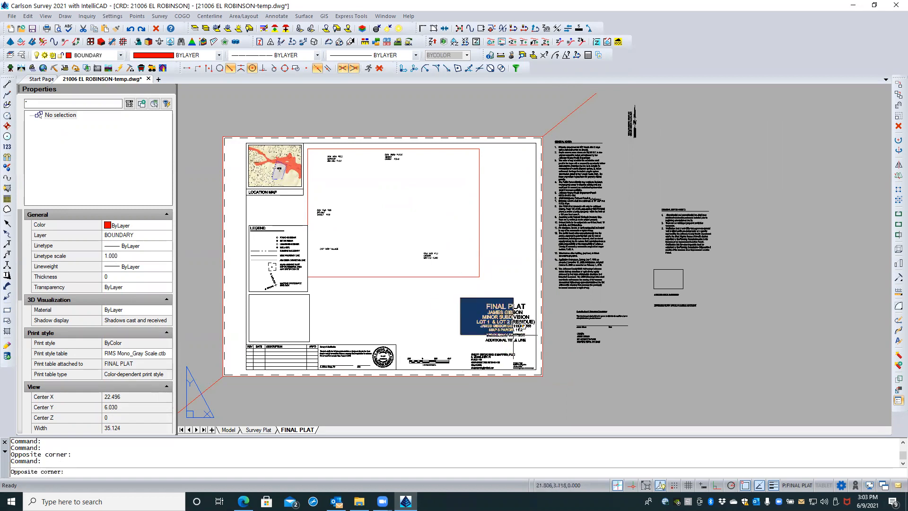
click(540, 369)
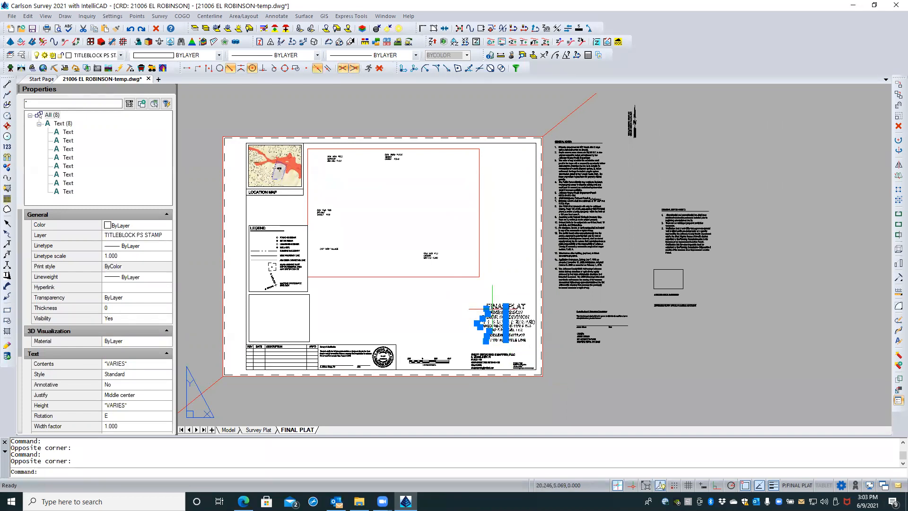
drag(493, 306, 665, 328)
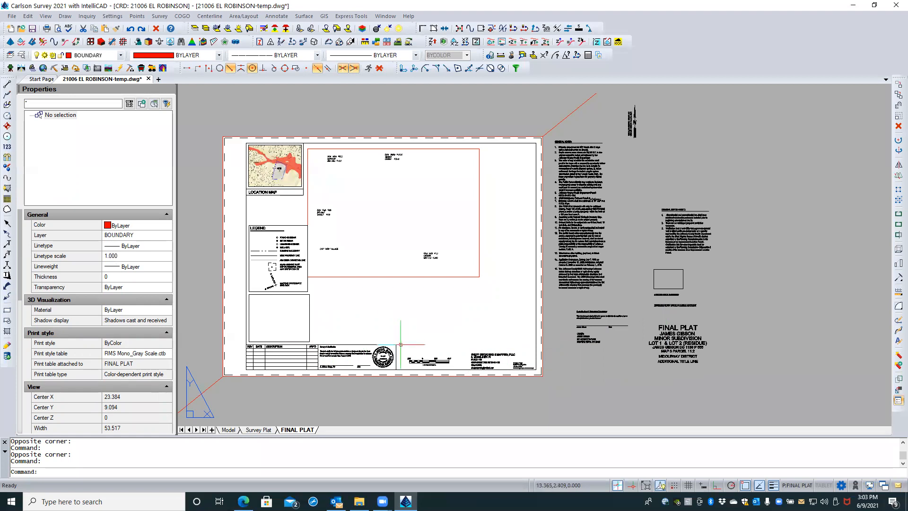
- Move the location map, legend and empty box below it straight left, off the sheet
scroll(368, 324, down, 1)
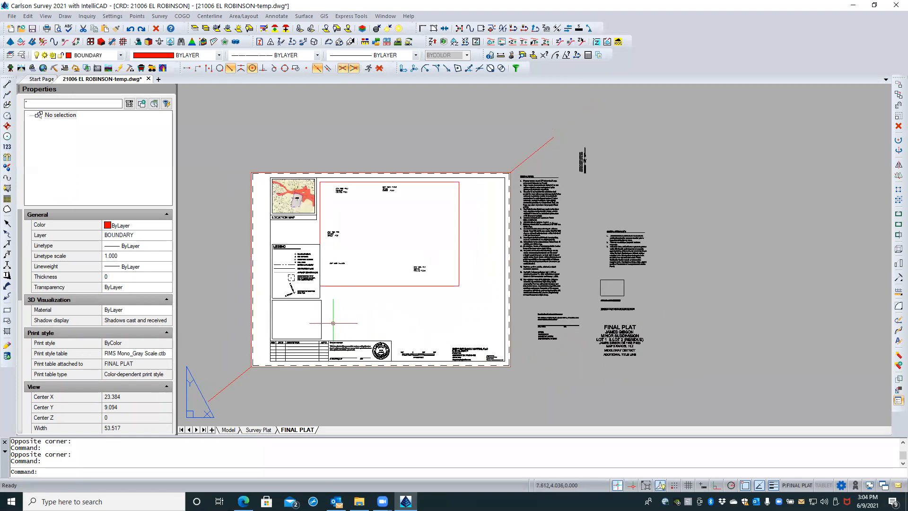
click(258, 153)
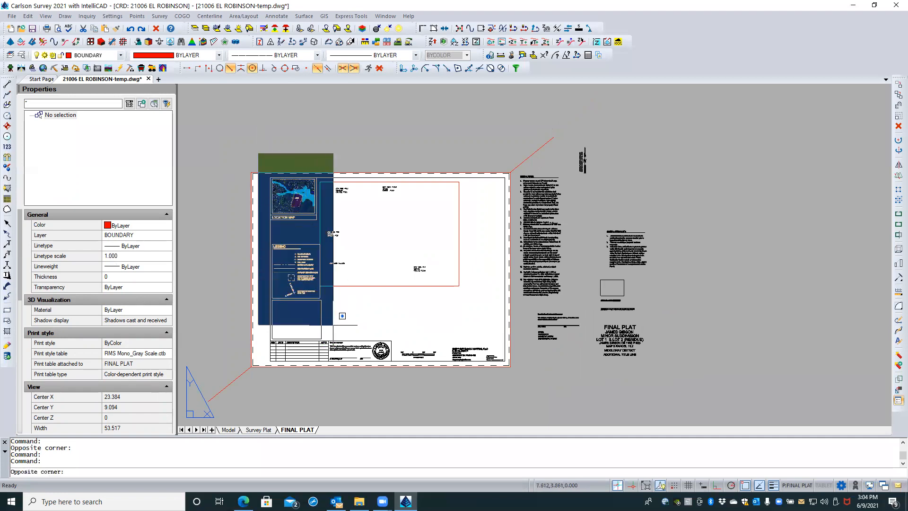
scroll(338, 331, up, 1)
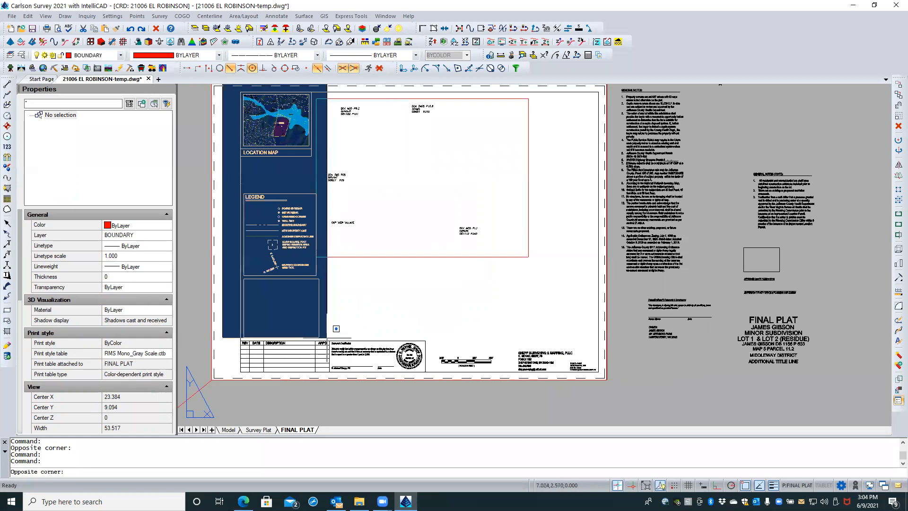
click(335, 329)
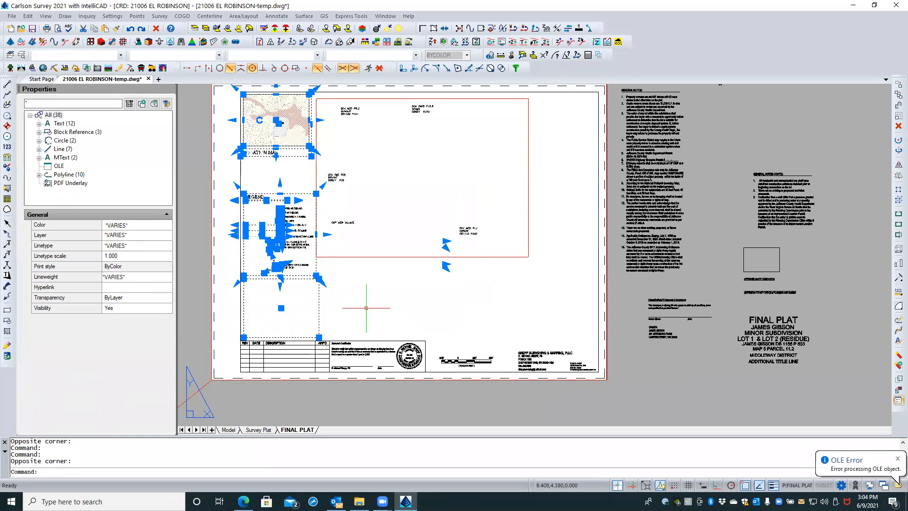
scroll(376, 313, down, 1)
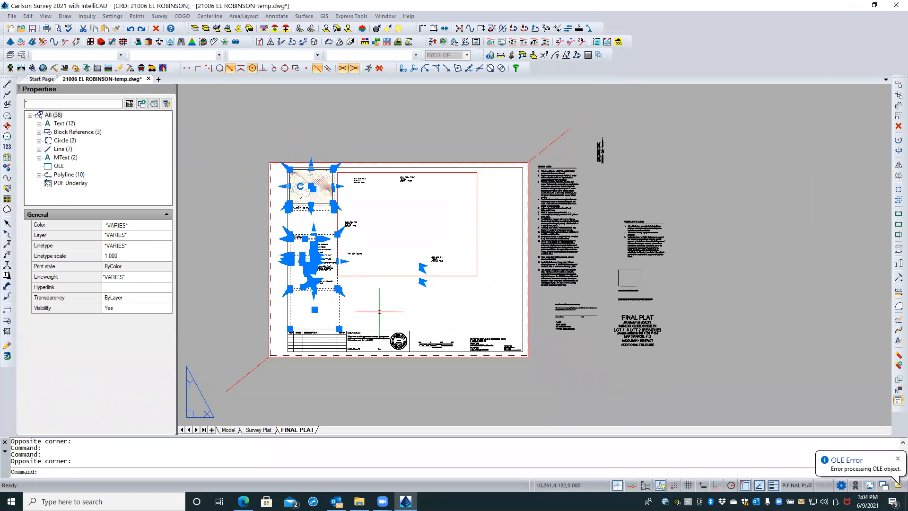
scroll(404, 312, down, 2)
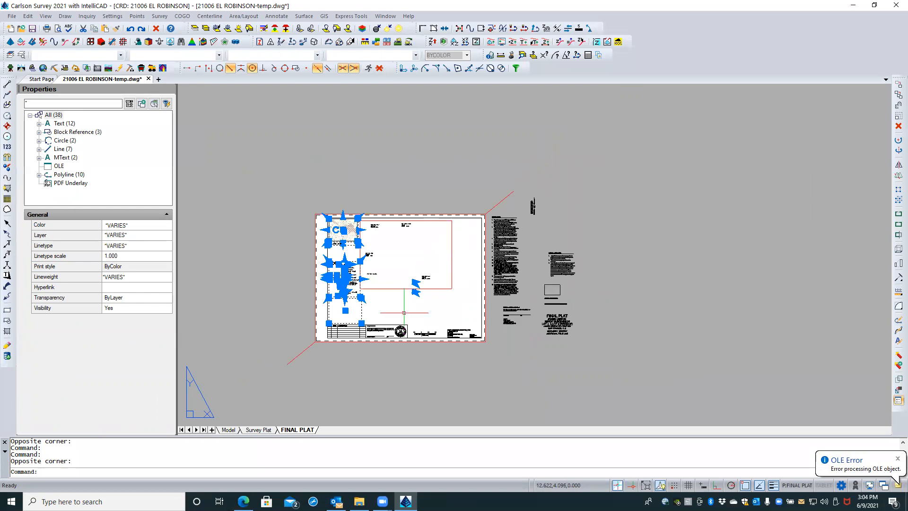
scroll(403, 312, up, 2)
scroll(285, 151, up, 2)
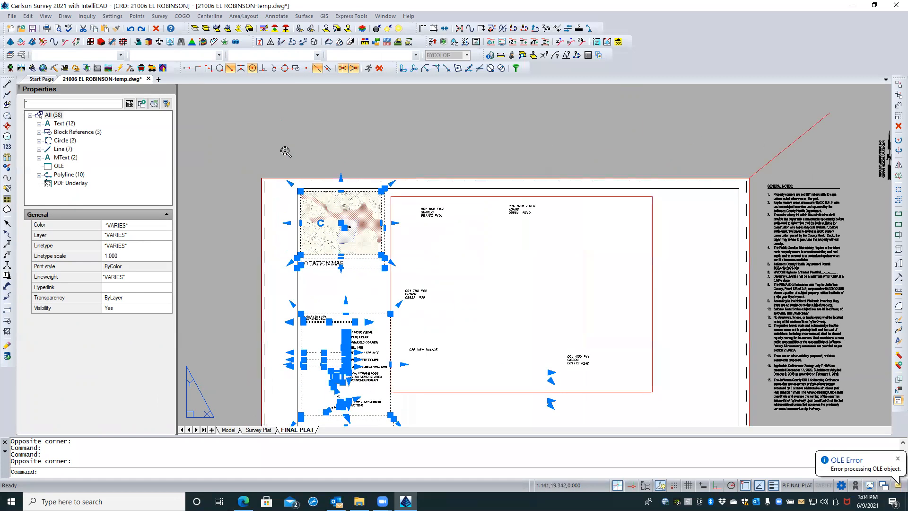
scroll(294, 148, up, 1)
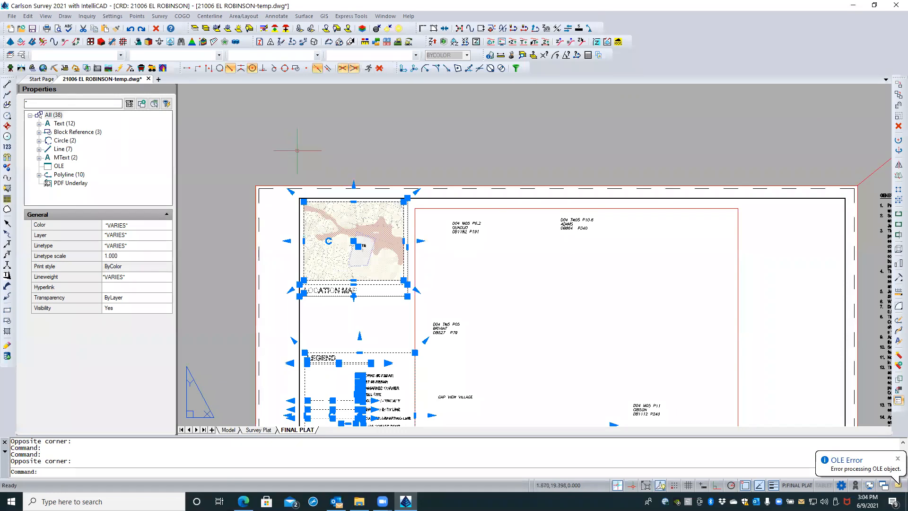
scroll(403, 164, down, 2)
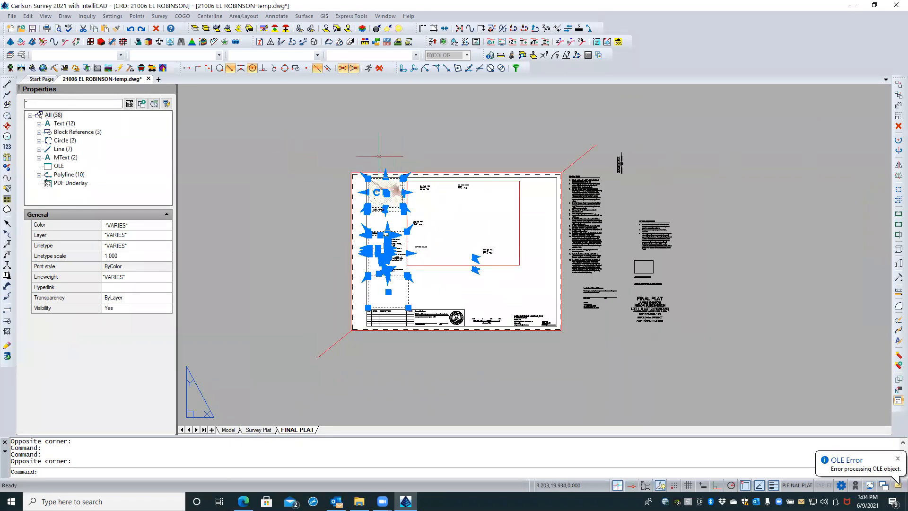
right_click(379, 156)
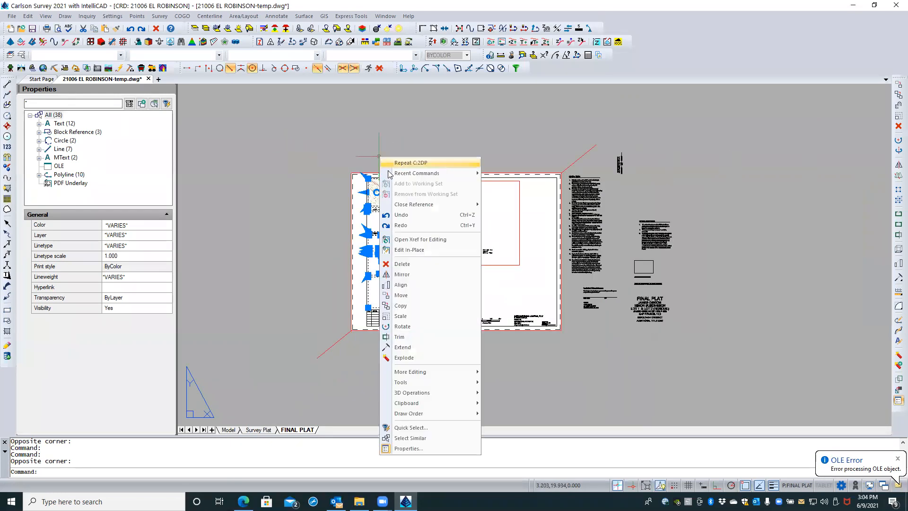
click(409, 296)
click(388, 144)
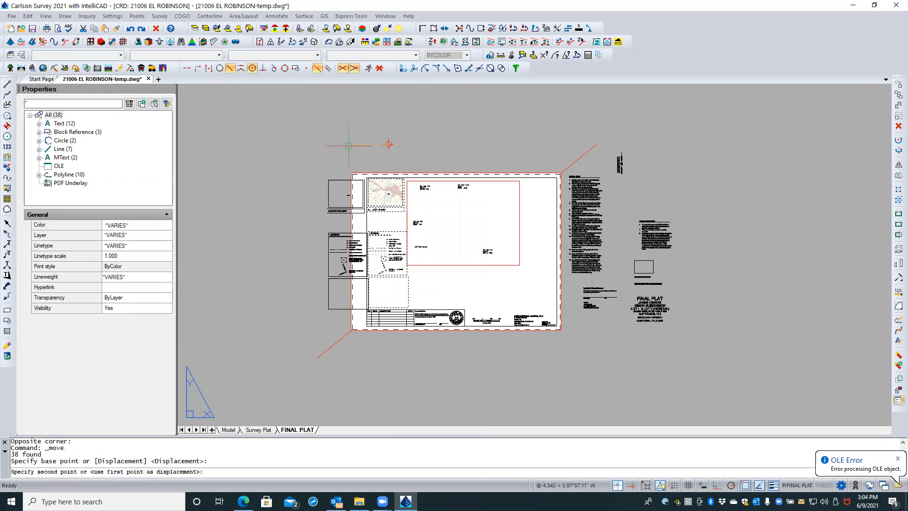
click(318, 144)
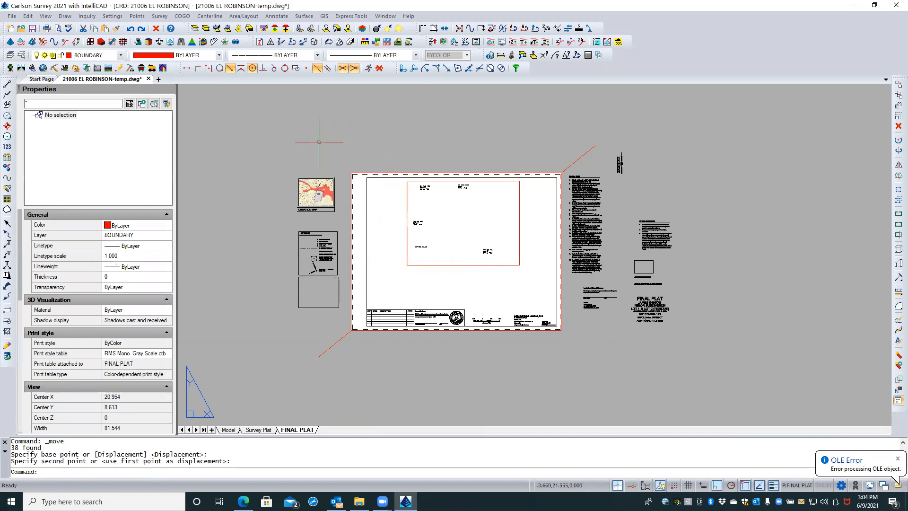
- Move the five adjoiner text labels inside the viewport about 10.5 units straight up, above the sheet
click(396, 184)
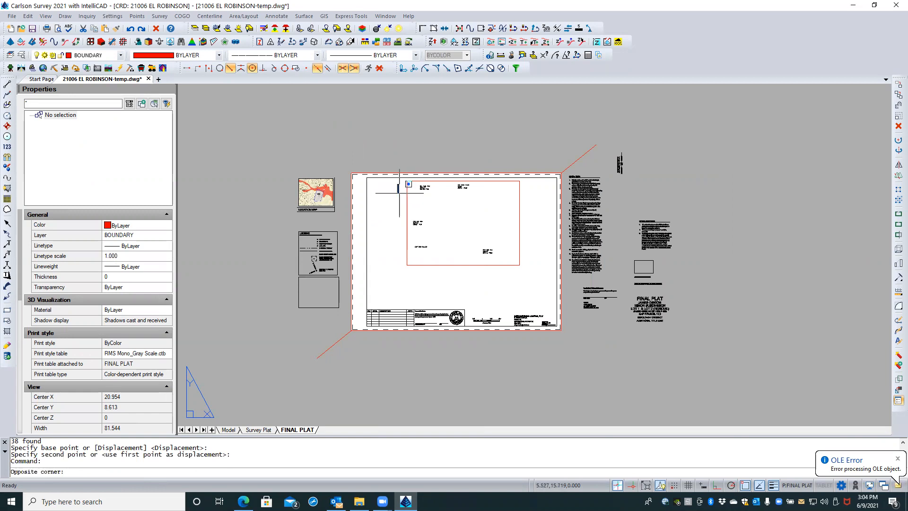
click(504, 261)
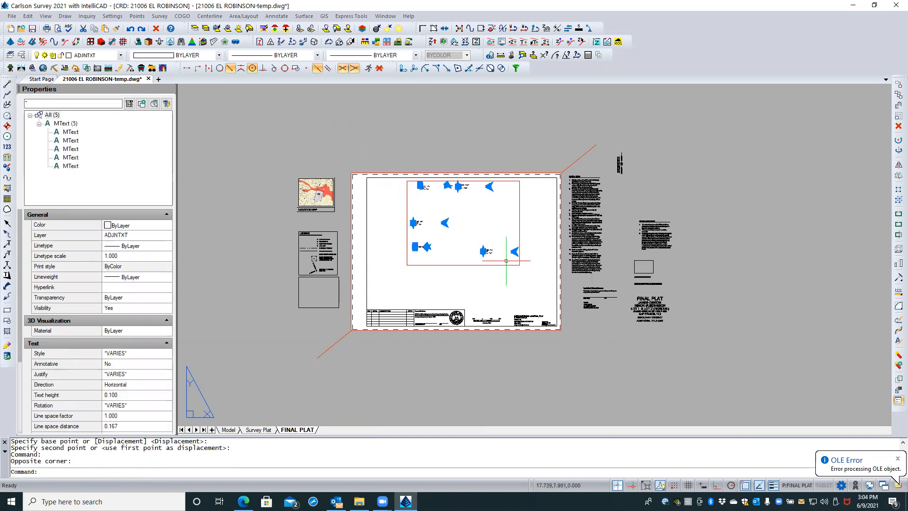
right_click(415, 154)
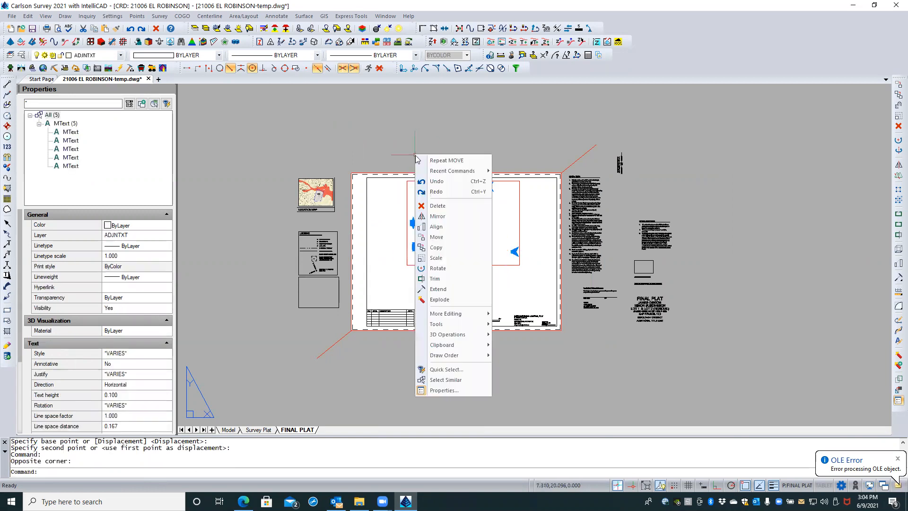
click(445, 238)
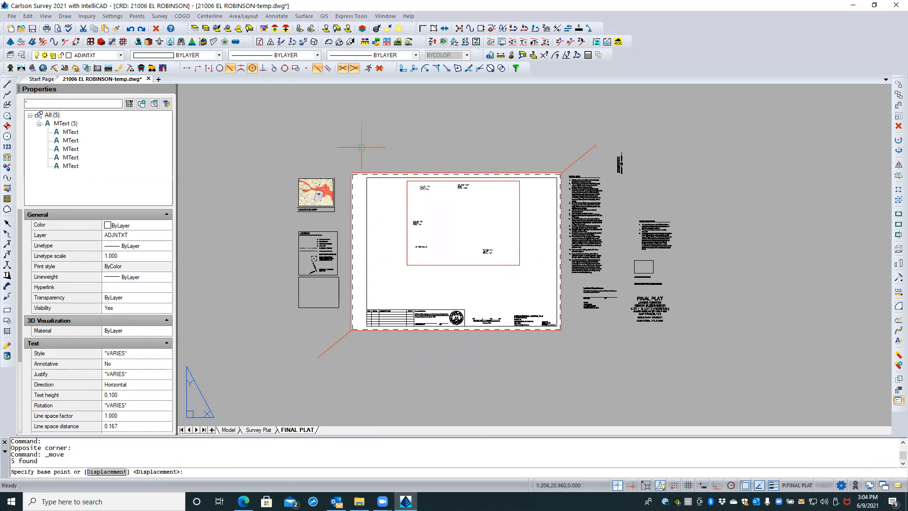
click(383, 206)
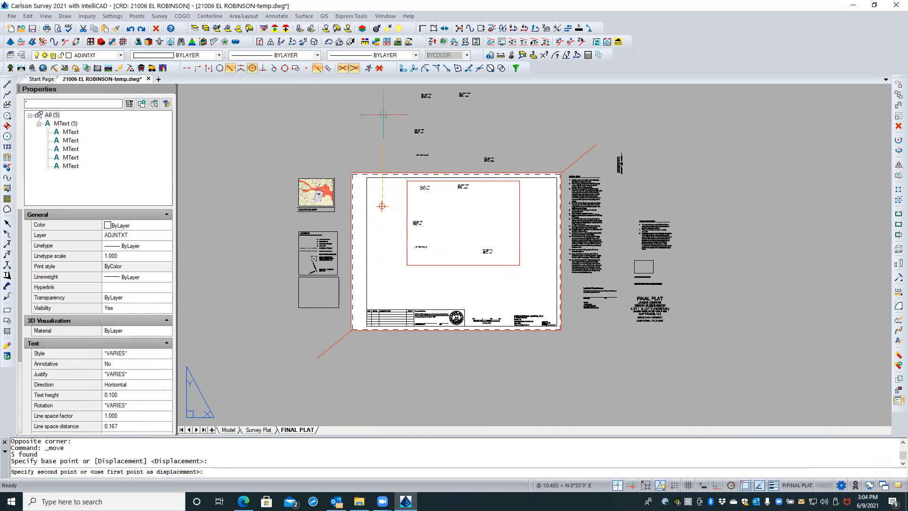
click(383, 115)
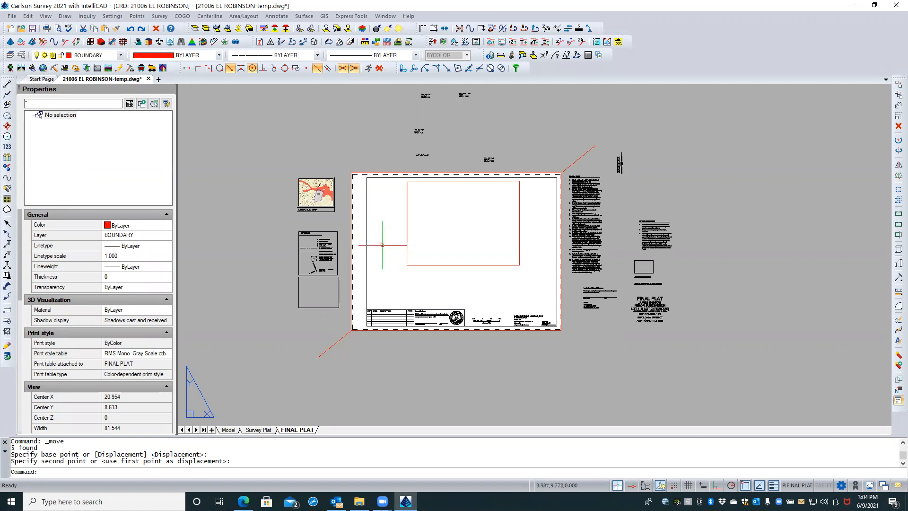
- Stretch the FINAL PLAT viewport by two opposite corners to nearly fill the sheet border above the title strip, about 20.85 wide by 14.29 high
scroll(388, 263, up, 4)
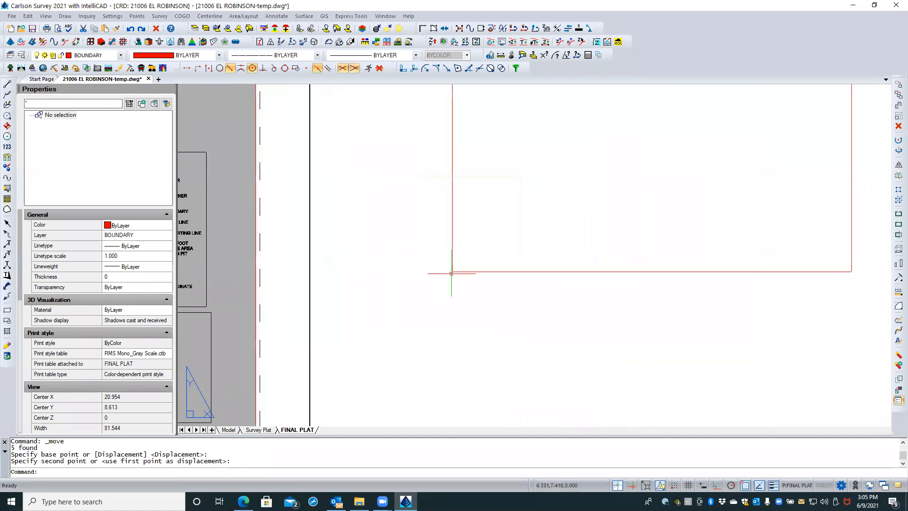
click(453, 272)
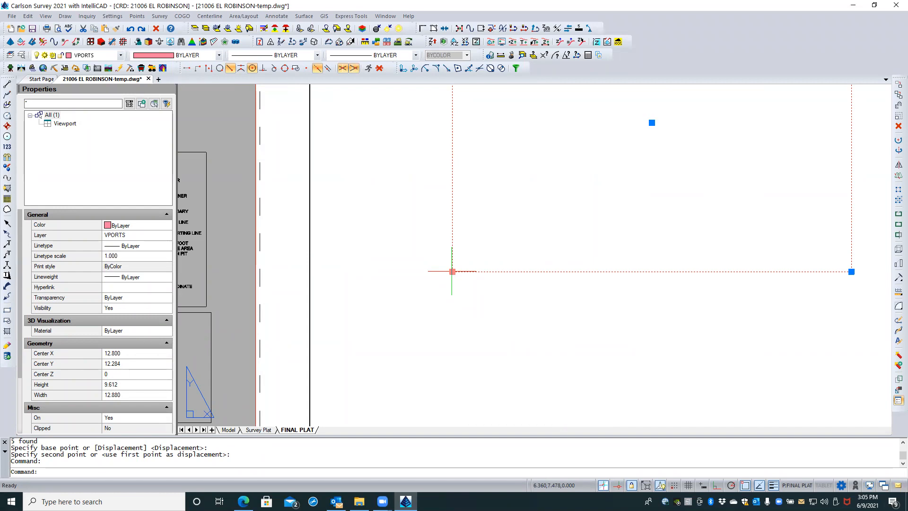
scroll(452, 271, down, 4)
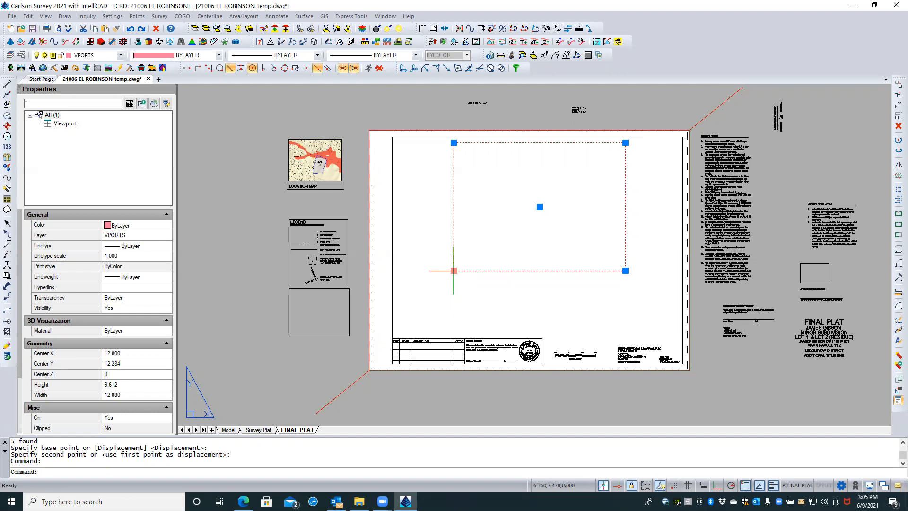
click(453, 271)
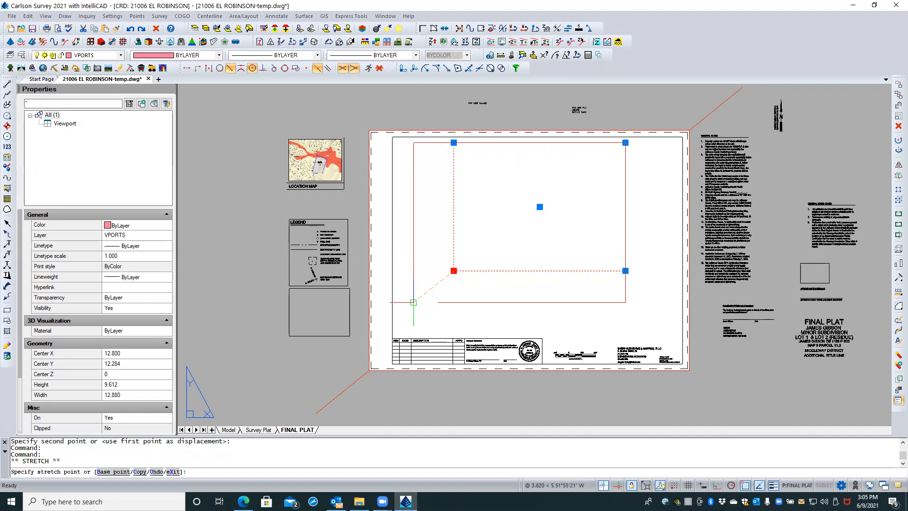
click(397, 333)
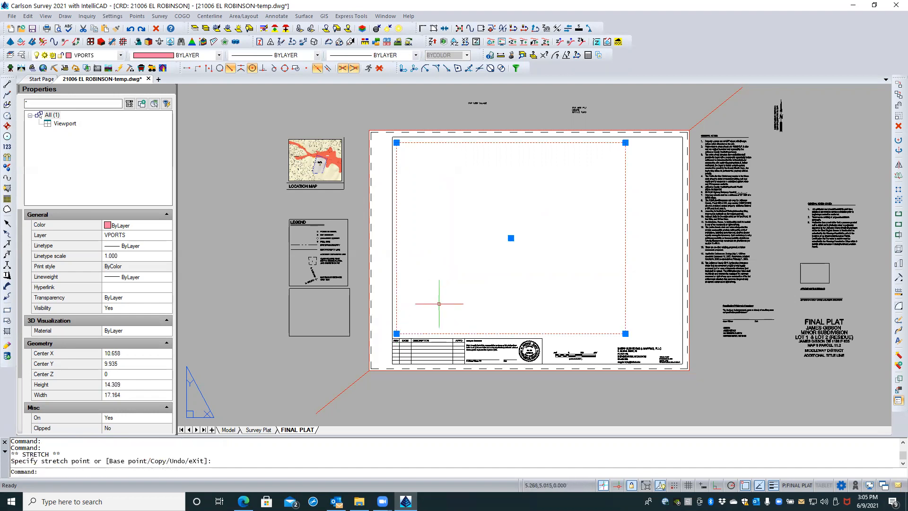
click(625, 143)
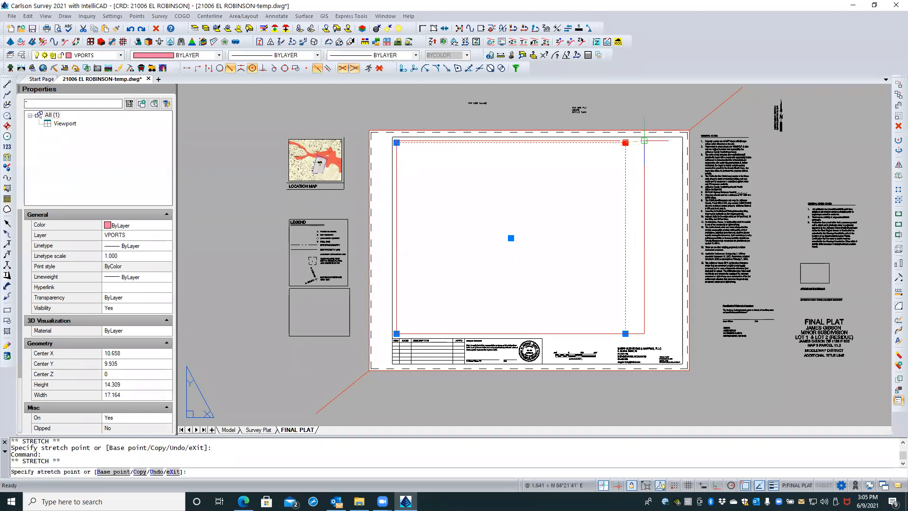
click(674, 142)
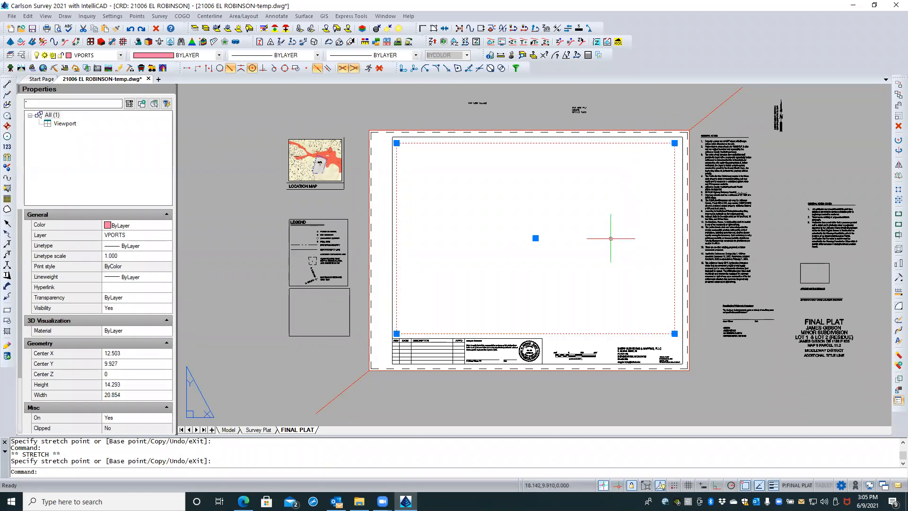
key(Escape)
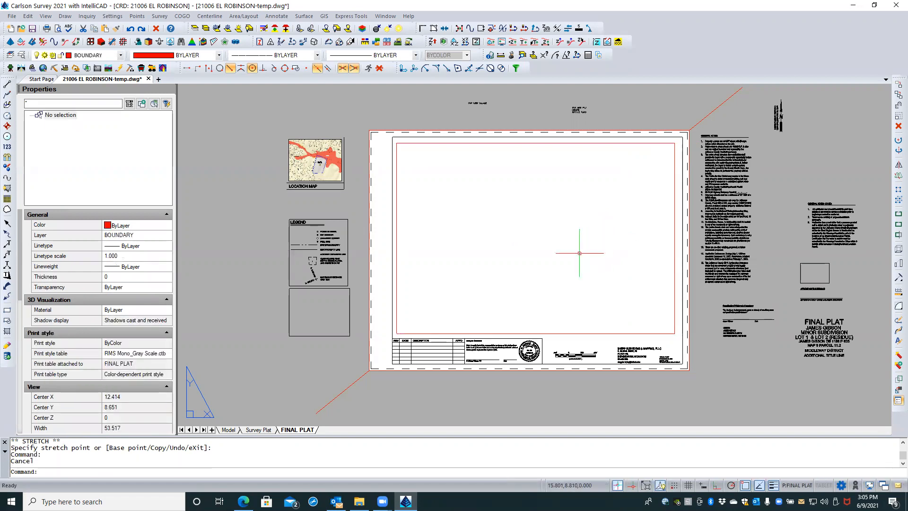
- Unlock the display of the enlarged viewport by setting Display locked to No
click(574, 334)
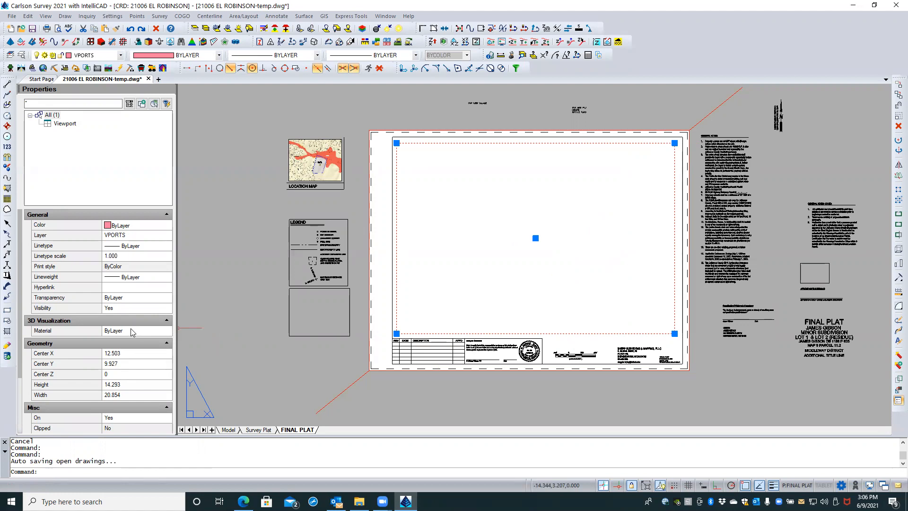
scroll(118, 339, down, 1)
scroll(118, 339, down, 2)
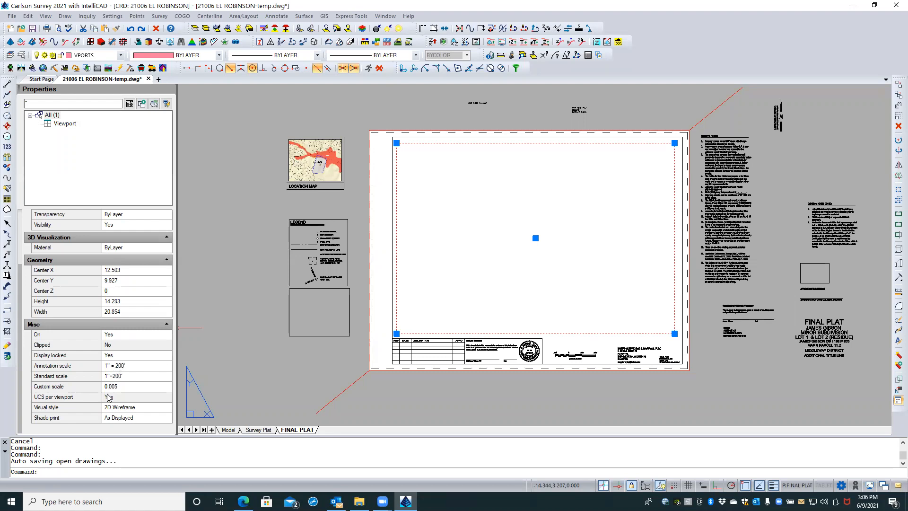
click(122, 358)
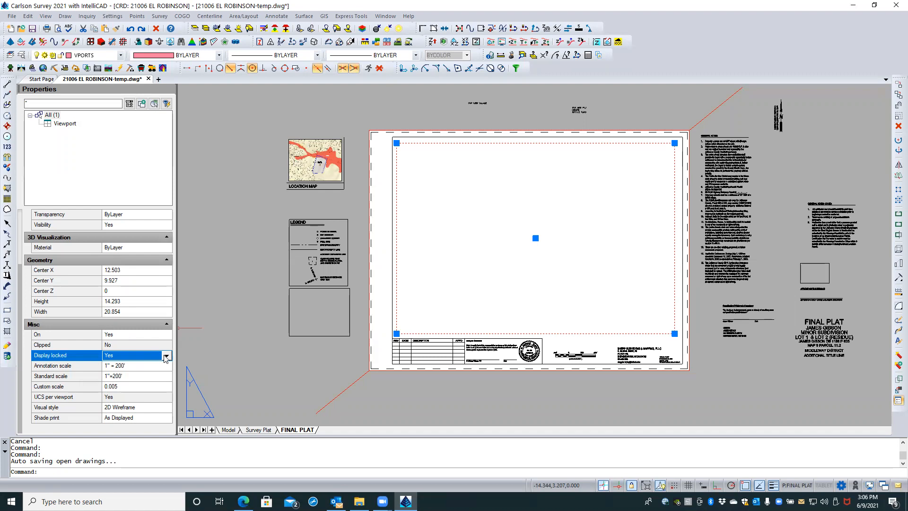
click(166, 355)
click(157, 373)
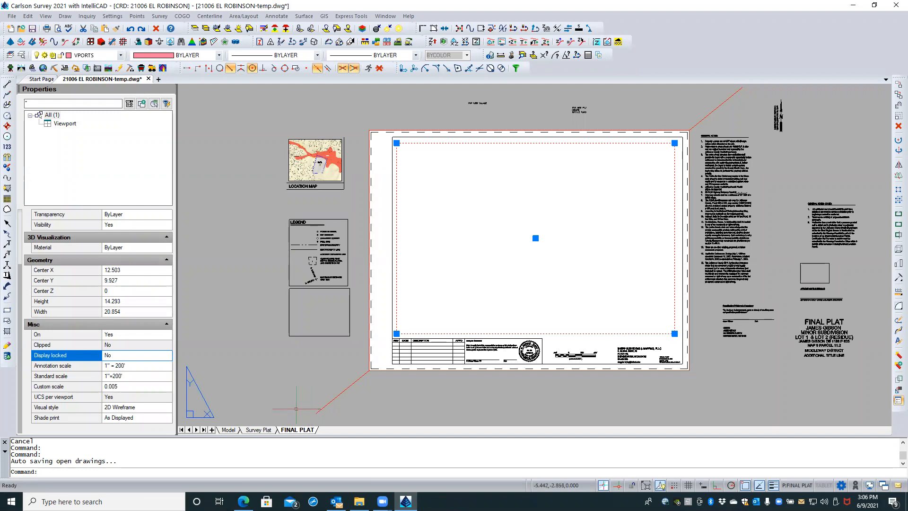
- Activate the viewport's model space and set its view to the World plan with the PLAN command
double_click(461, 280)
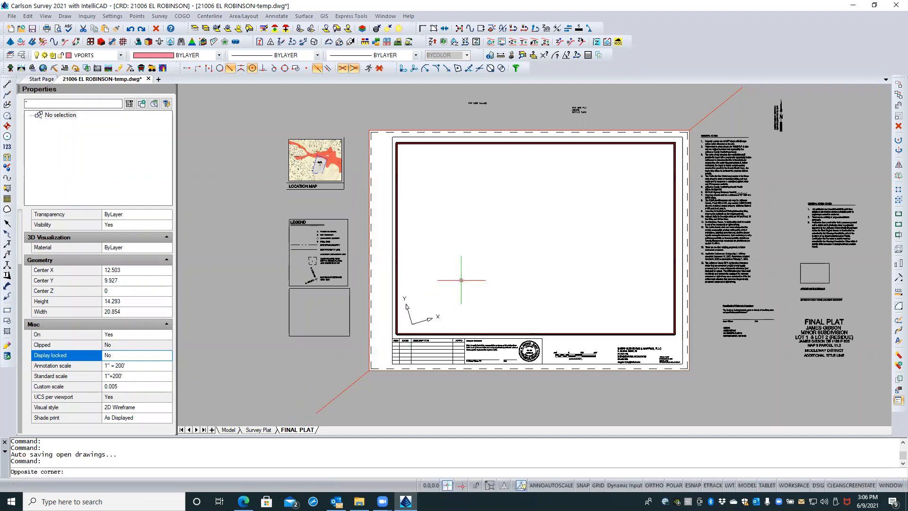
key(Escape)
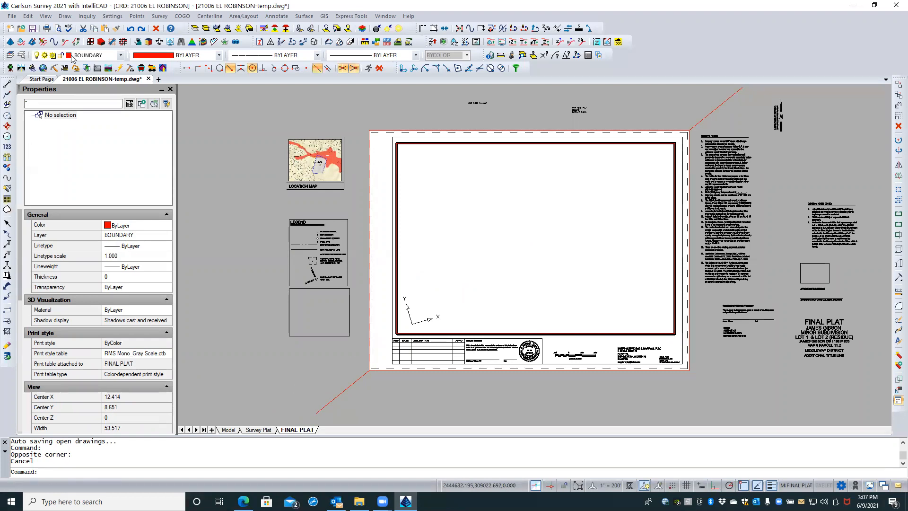
click(206, 474)
text(PLAN)
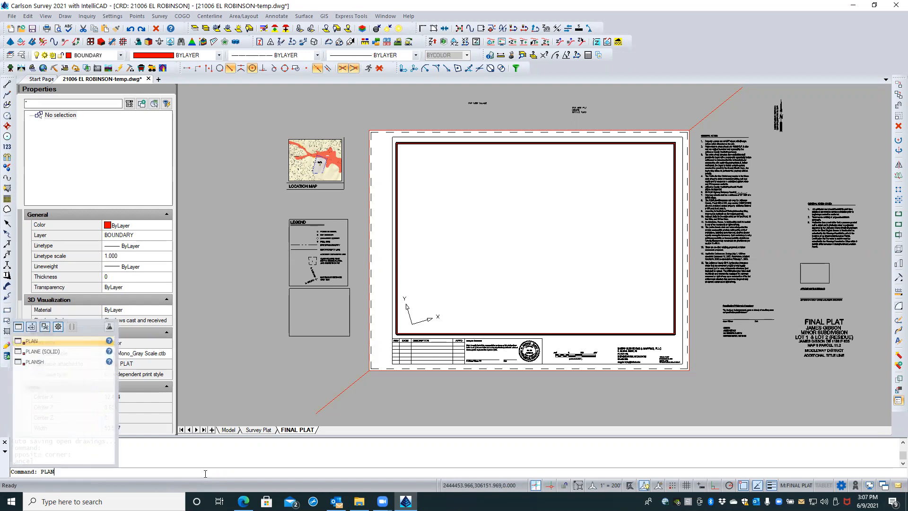
key(Return)
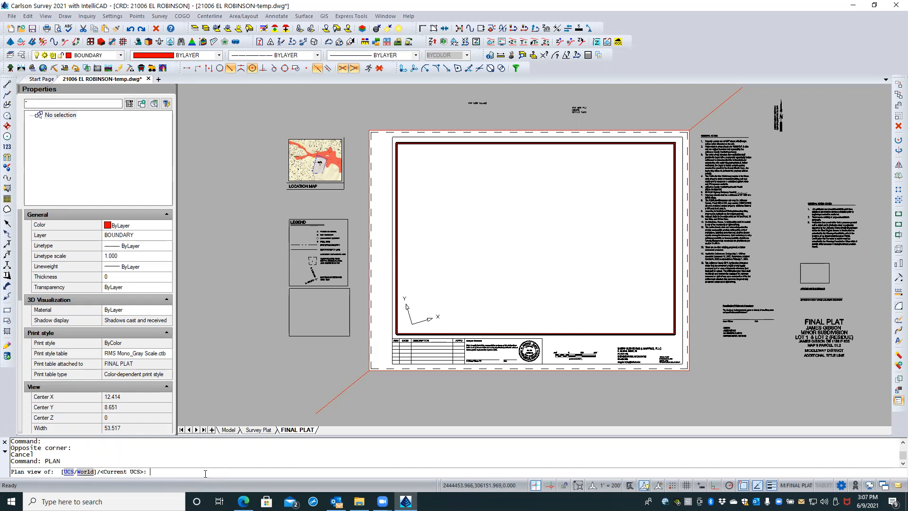
text(W)
key(Return)
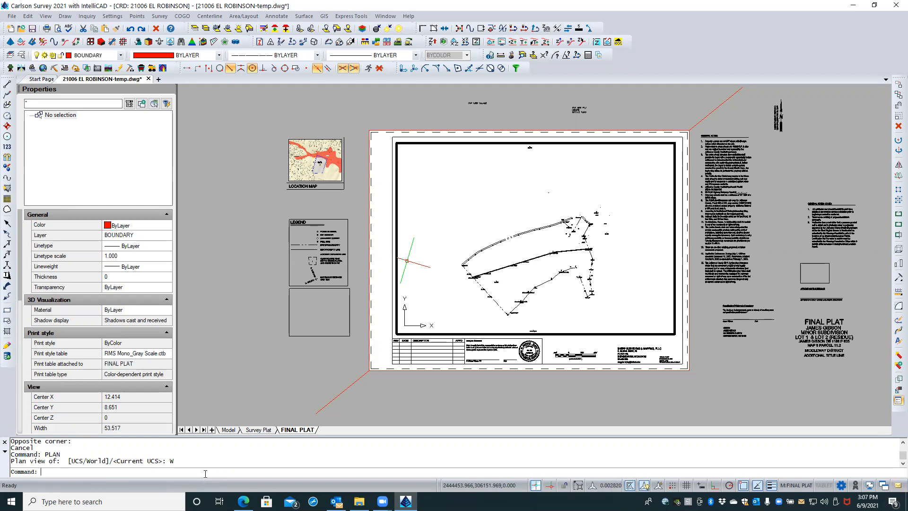
- Set the viewport's coordinate system to World with the UCS command
text(UCS)
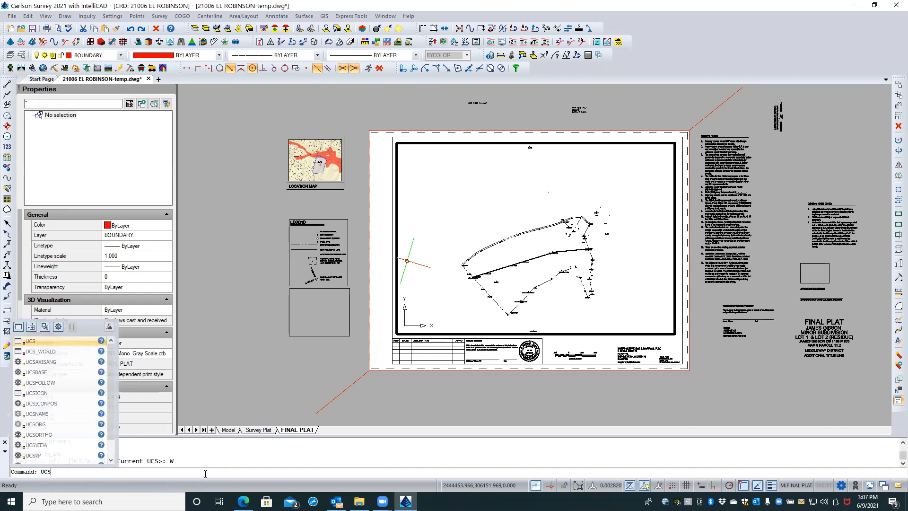
key(Return)
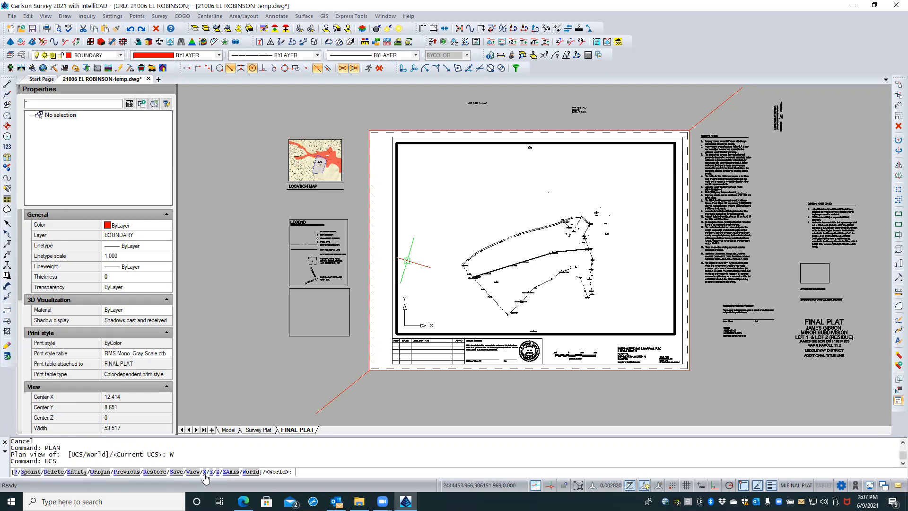
key(Return)
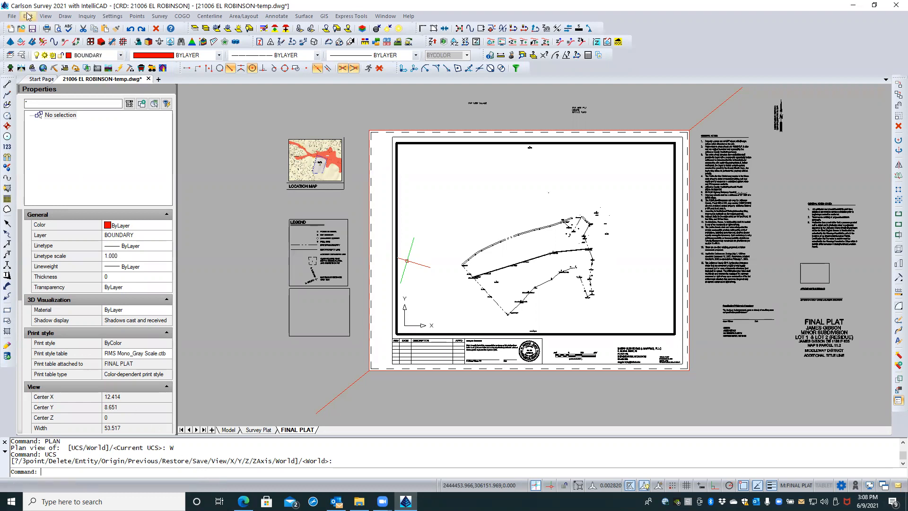
- Restore the twisted screen in the viewport to due north, using Grid north
click(45, 16)
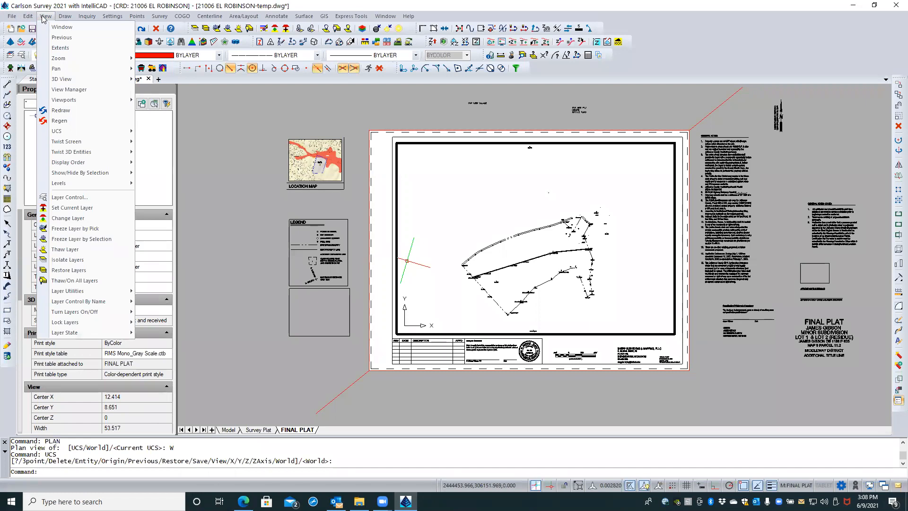
mouse_move(99, 143)
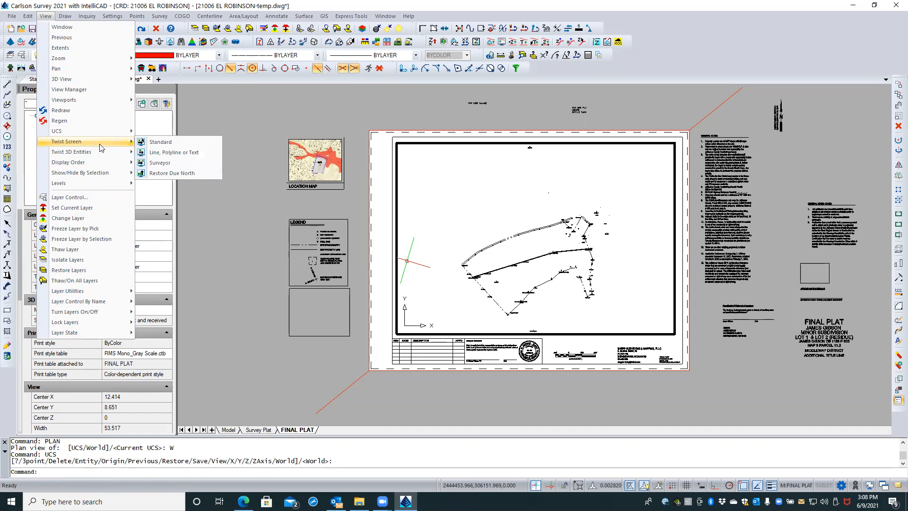
click(156, 175)
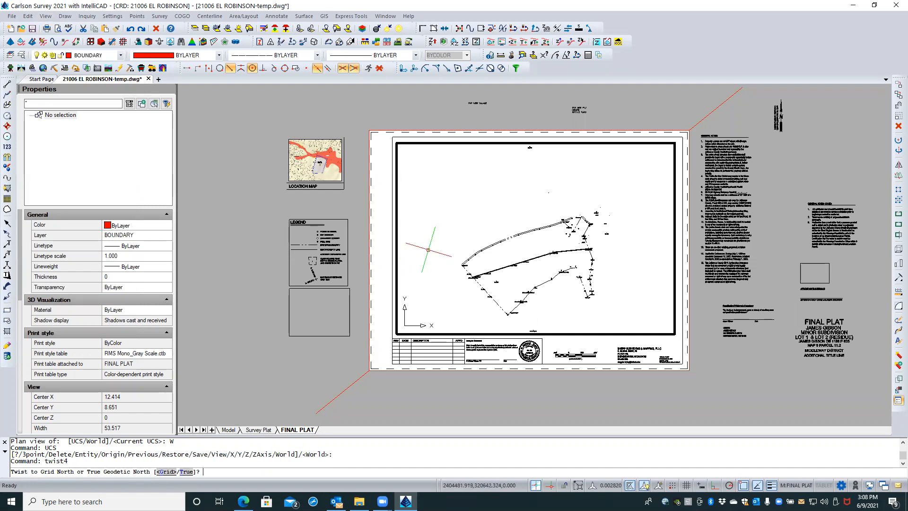
key(Return)
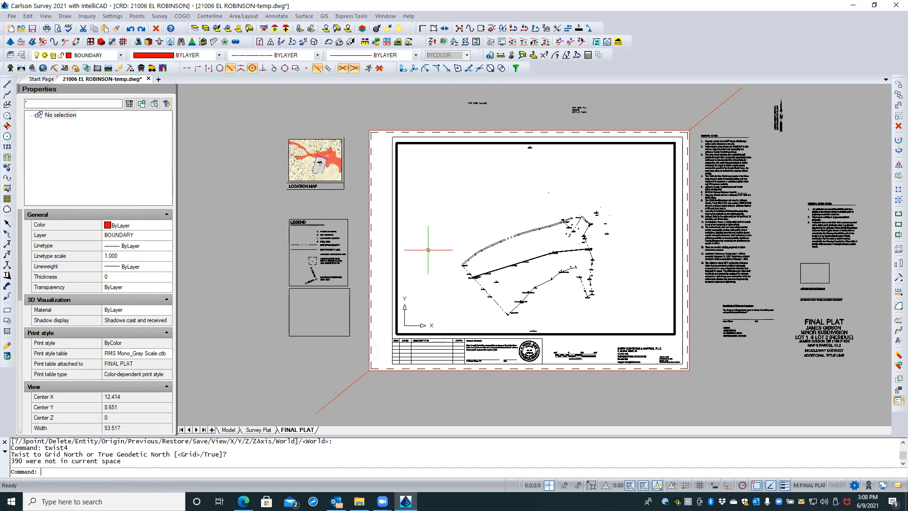
click(112, 17)
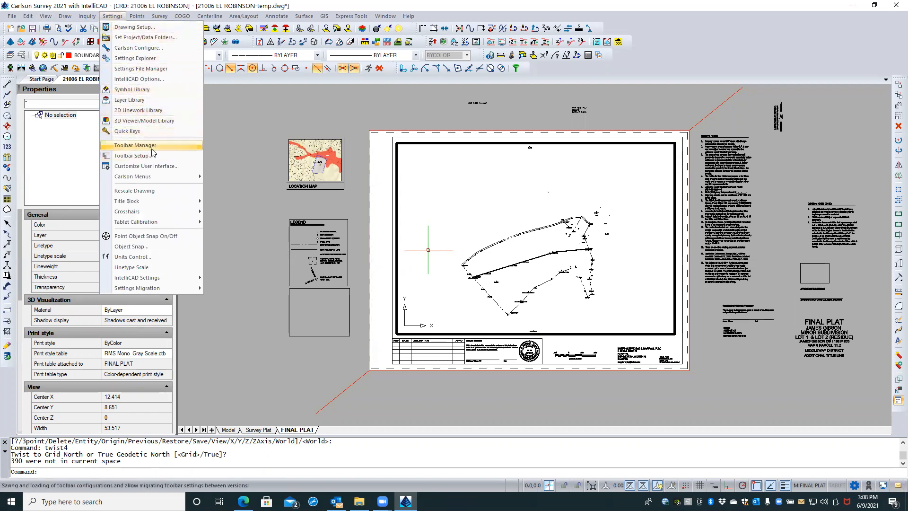
mouse_move(171, 213)
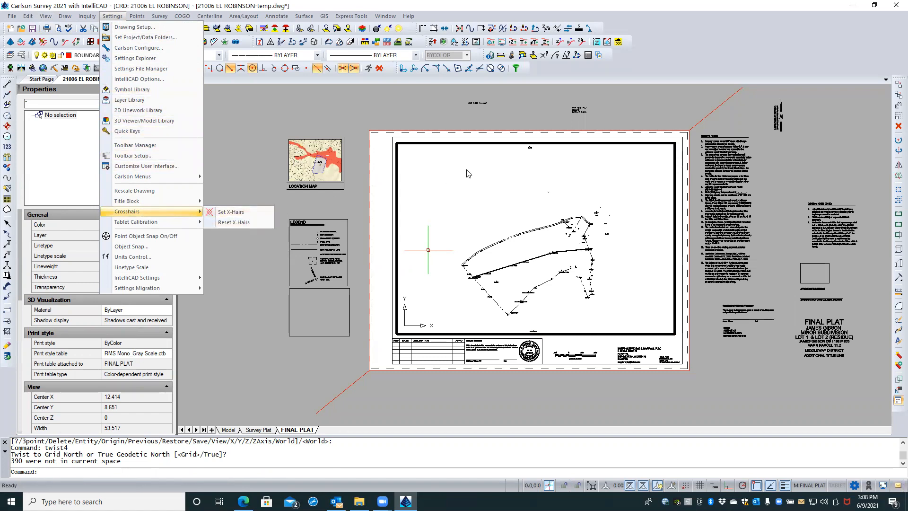
click(318, 114)
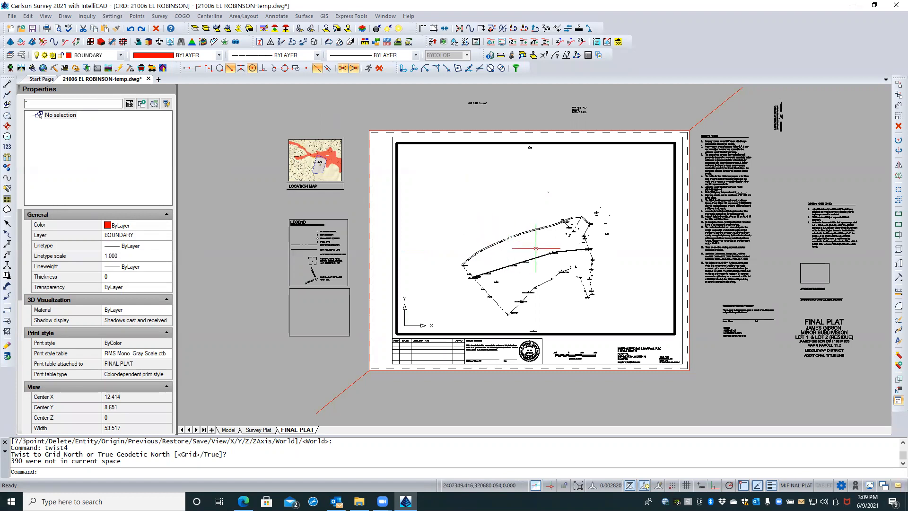
- Shift the survey linework slightly upward inside the viewport to center it, and return to paper space
mouse_move(536, 249)
middle_down()
mouse_move(516, 205)
mouse_move(530, 222)
middle_up()
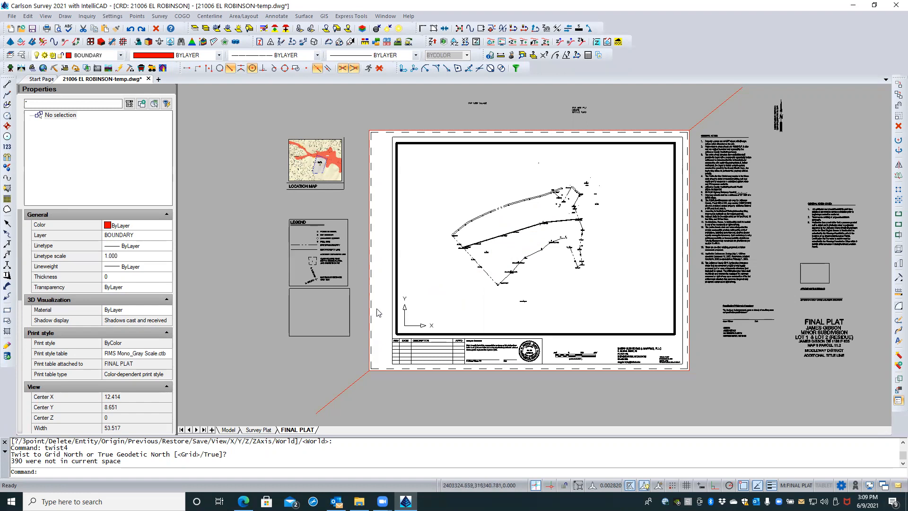
double_click(344, 367)
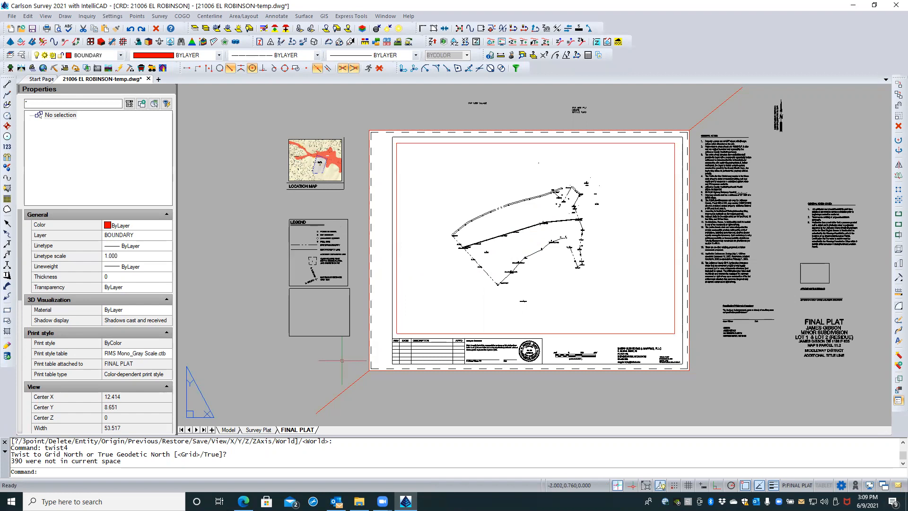
- Set the FINAL PLAT viewport's standard scale to 1" = 200'
click(413, 334)
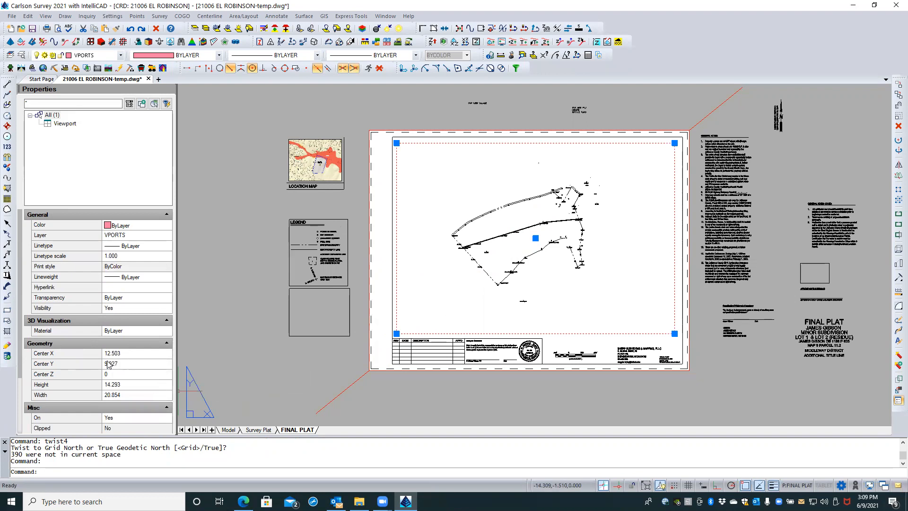
scroll(120, 366, down, 3)
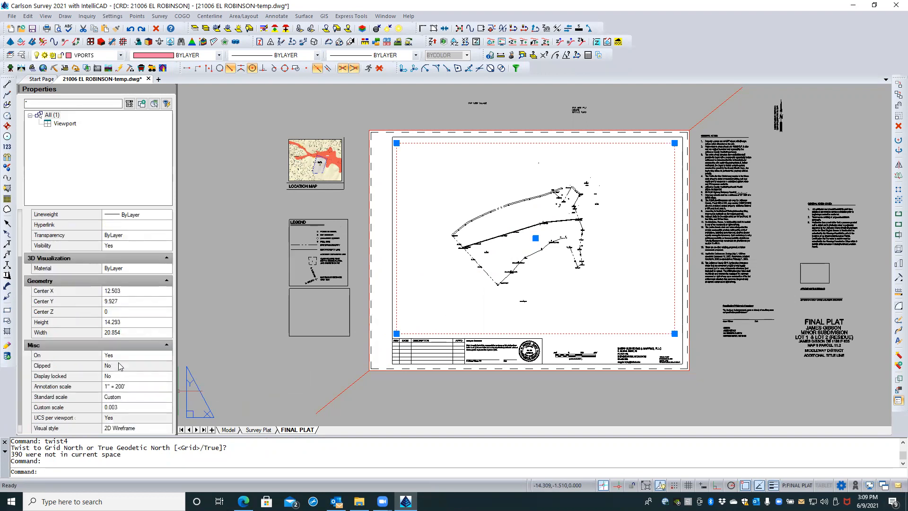
scroll(120, 367, down, 1)
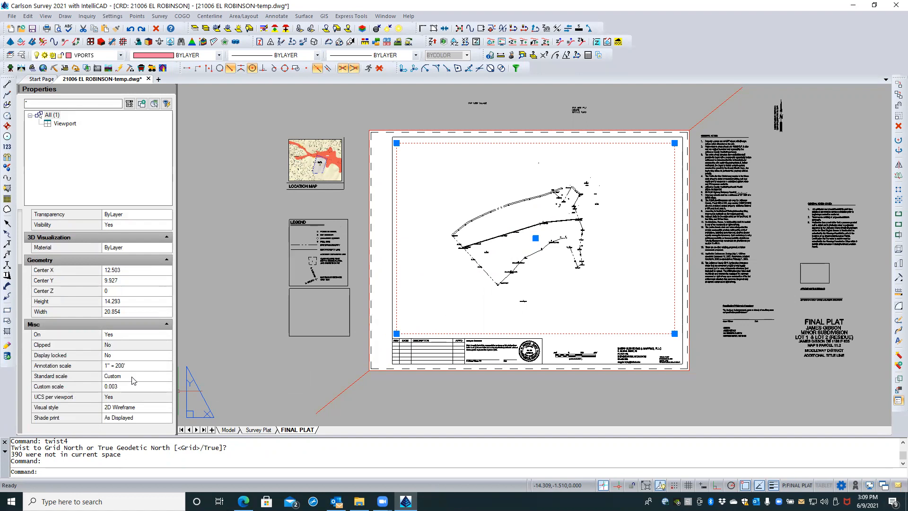
click(135, 377)
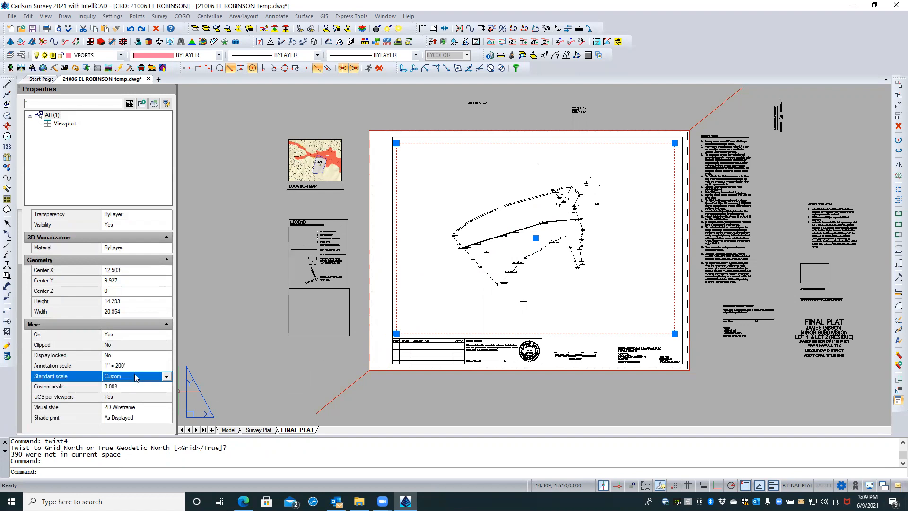
click(166, 377)
scroll(142, 416, down, 4)
scroll(142, 416, down, 5)
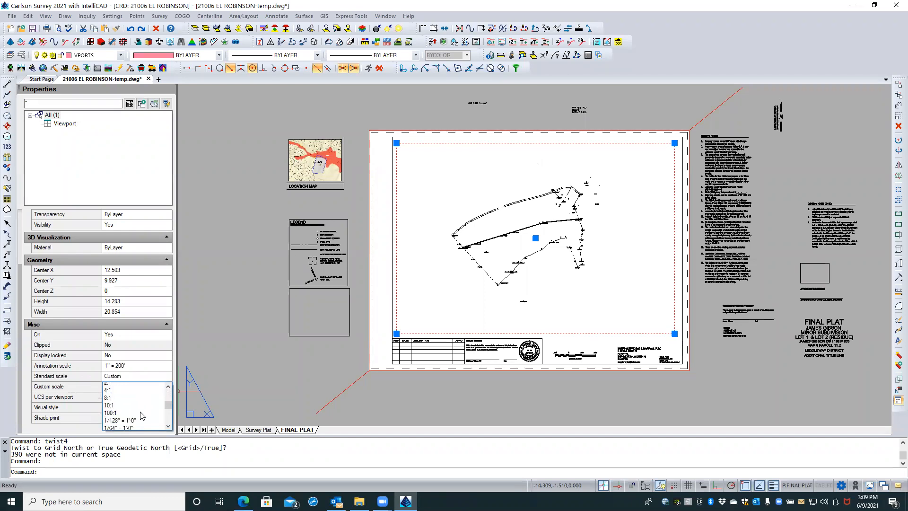
scroll(141, 415, down, 3)
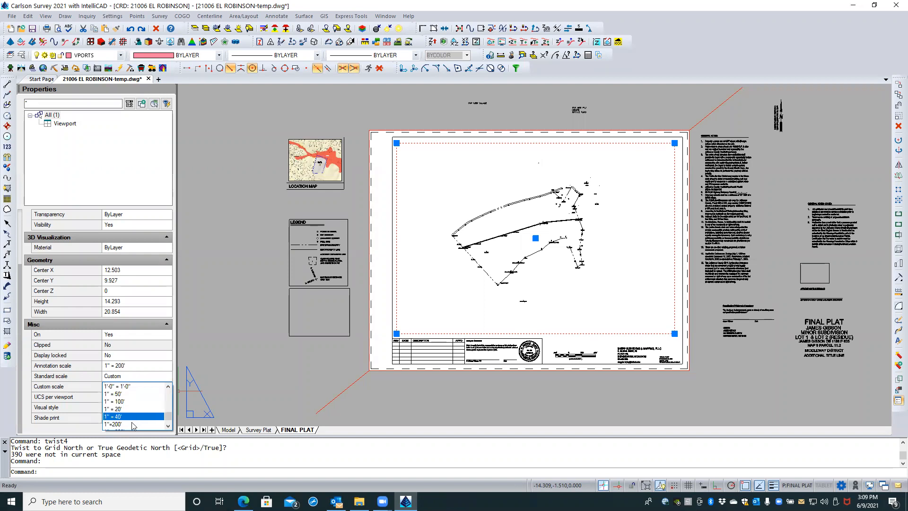
click(133, 423)
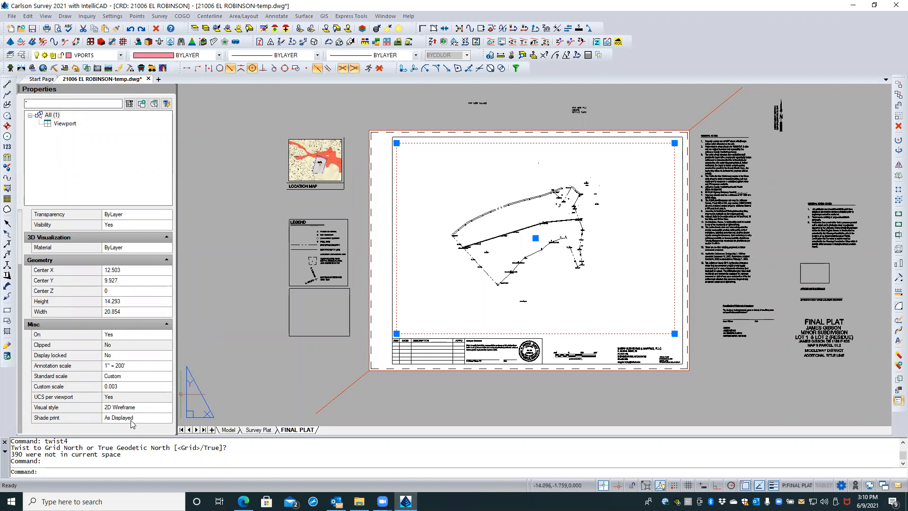
click(135, 380)
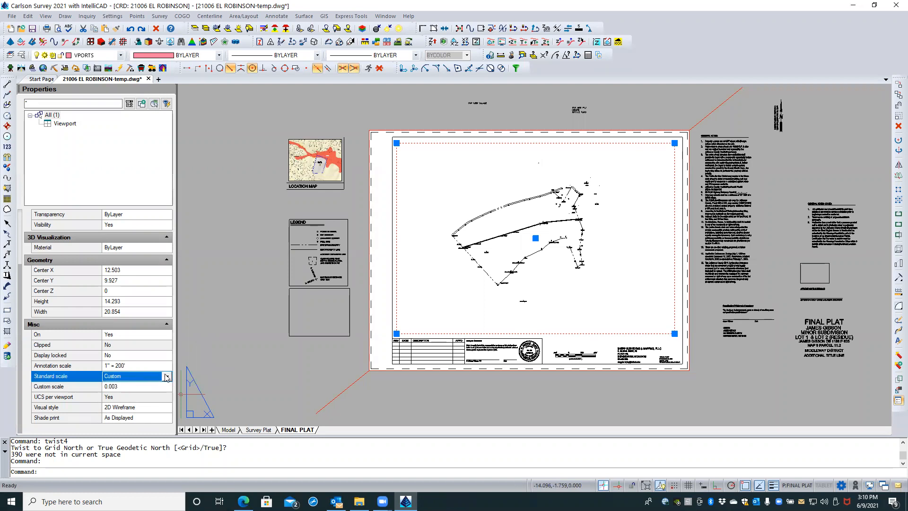
click(166, 377)
scroll(154, 416, down, 3)
scroll(154, 421, down, 1)
scroll(154, 421, down, 3)
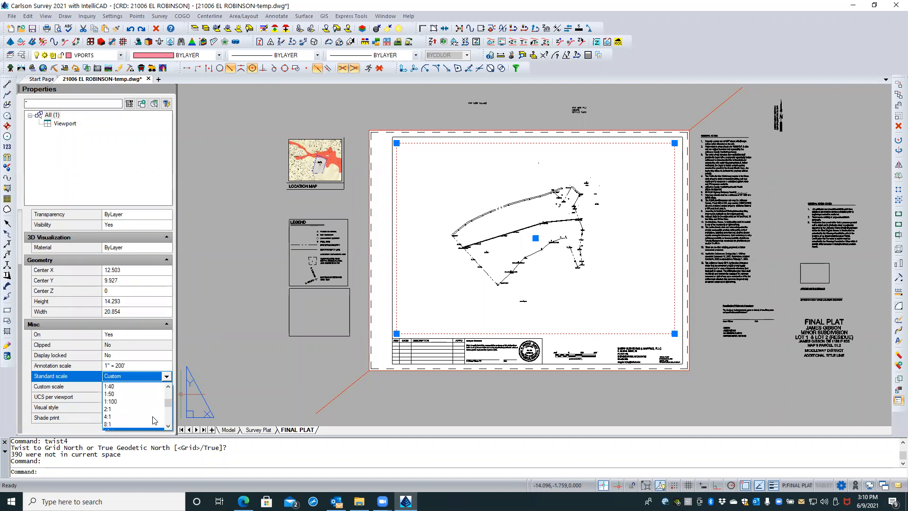
scroll(154, 420, down, 6)
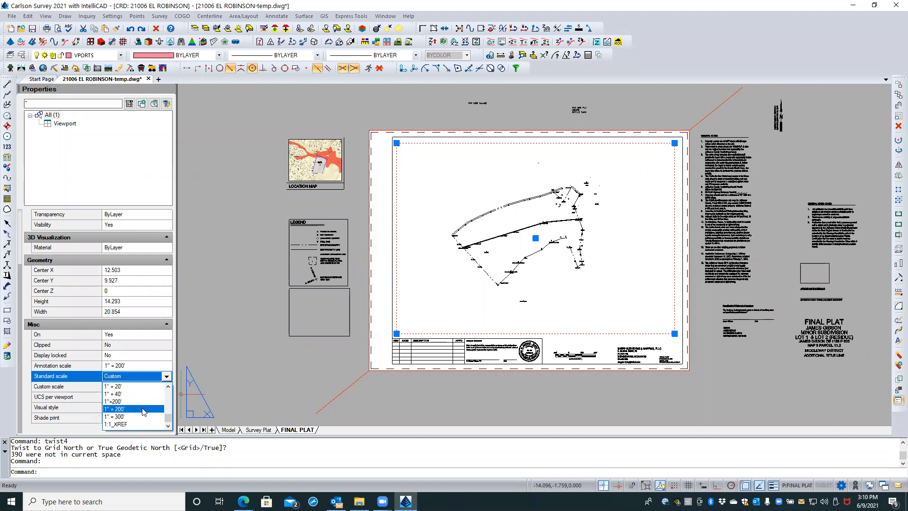
click(143, 411)
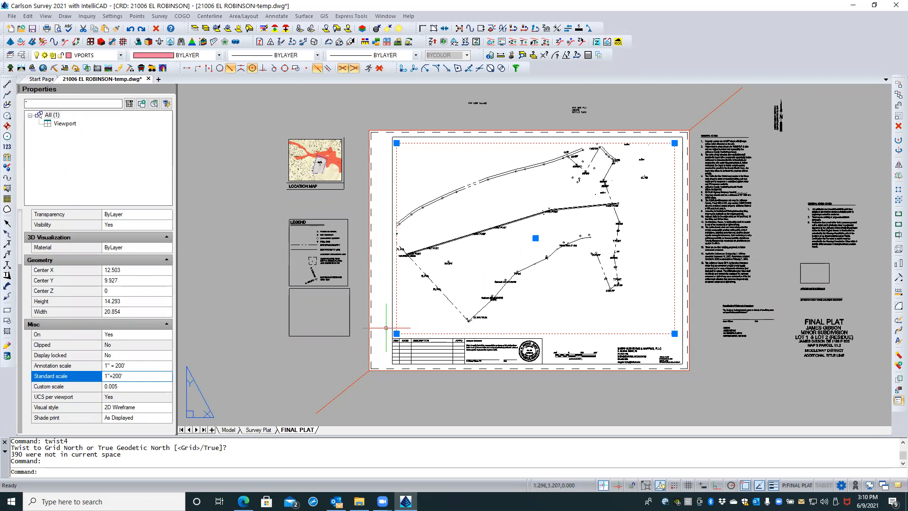
- Shift the survey linework slightly right and down inside the viewport so it fits within the frame, and return to paper space
double_click(413, 304)
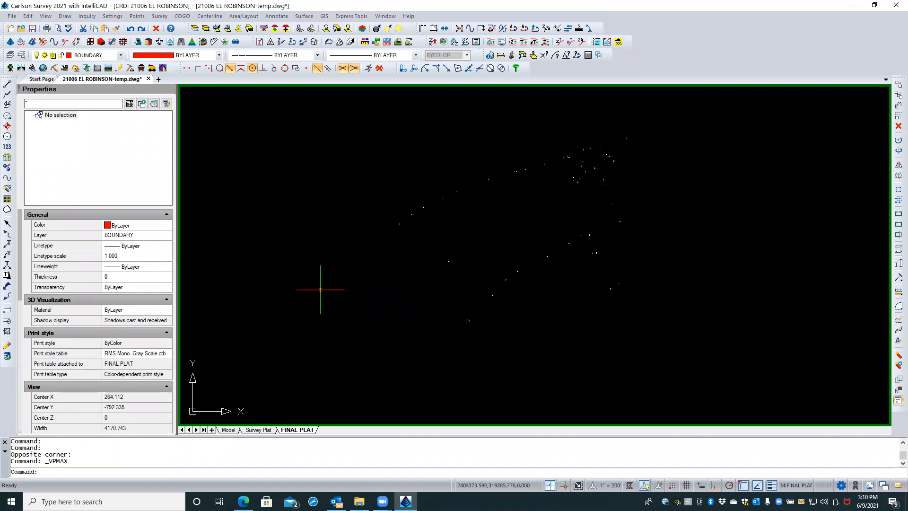
click(784, 487)
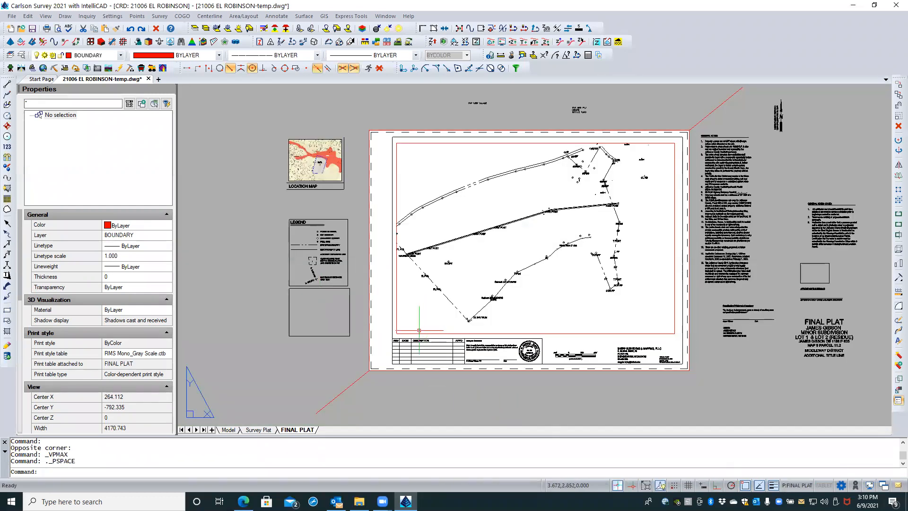
double_click(418, 313)
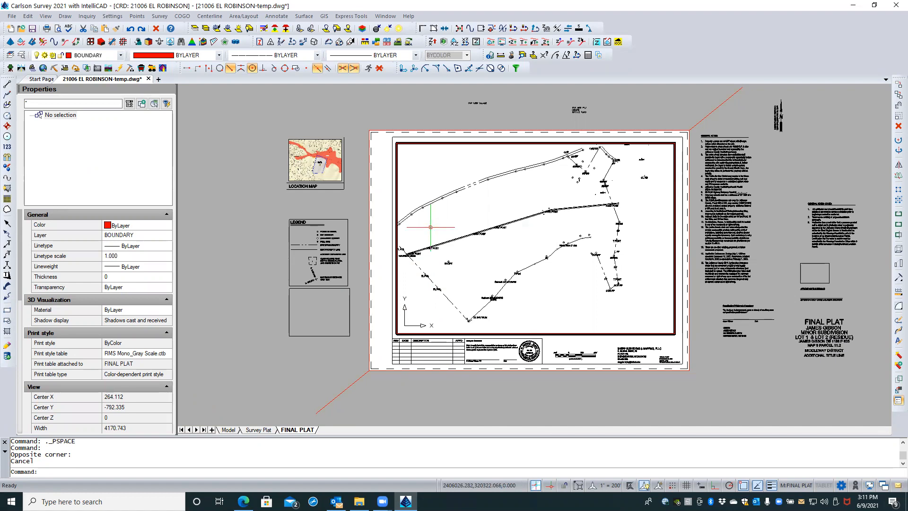
middle_drag(433, 230, 447, 236)
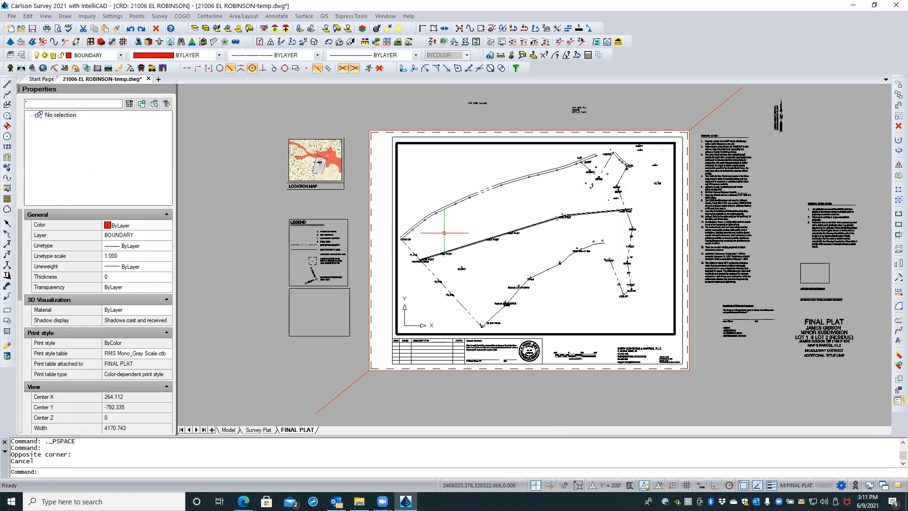
middle_drag(444, 233, 452, 235)
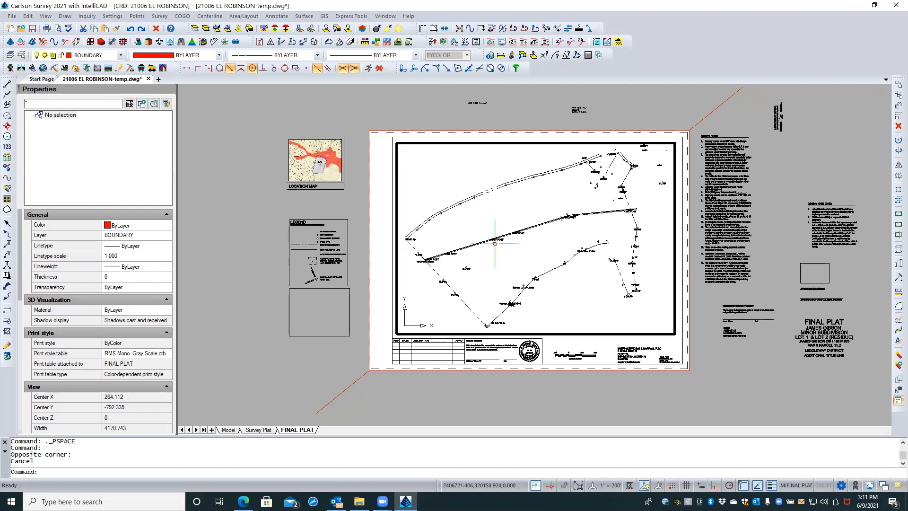
double_click(499, 403)
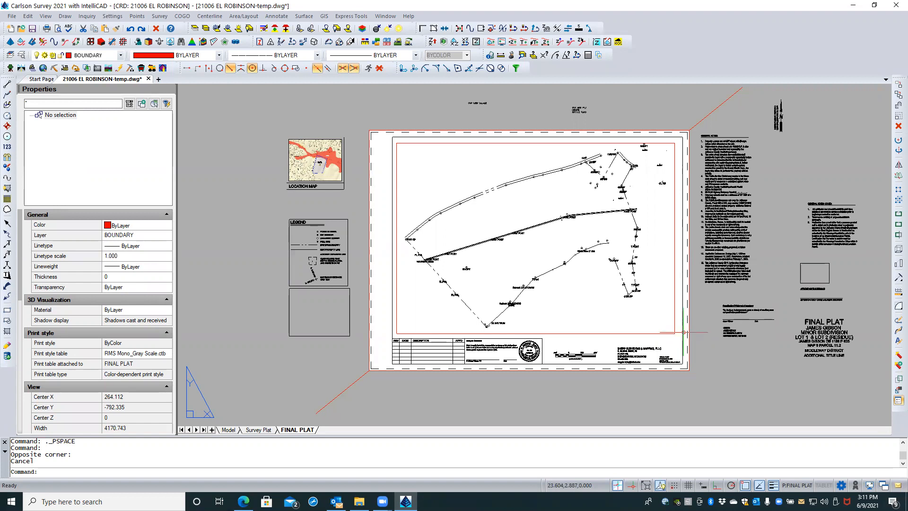
- Lock the display of the FINAL PLAT viewport and save the drawing
click(552, 334)
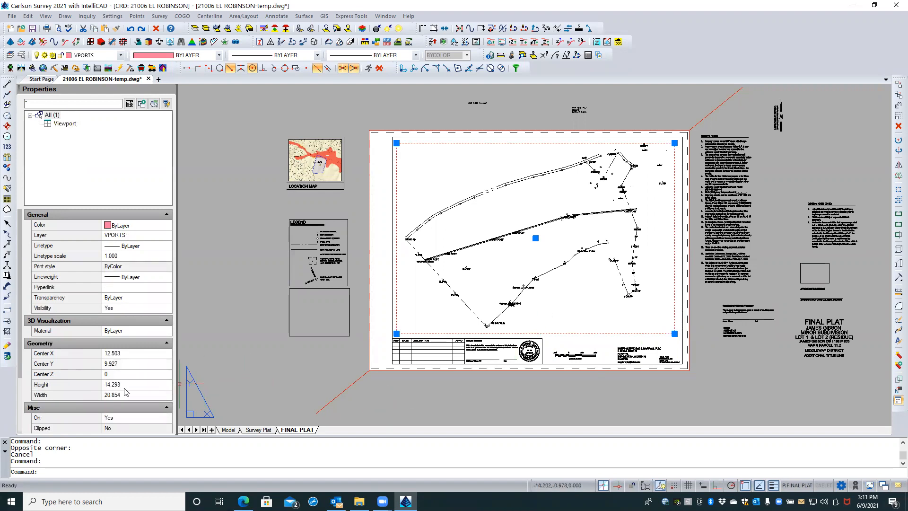
scroll(125, 391, down, 3)
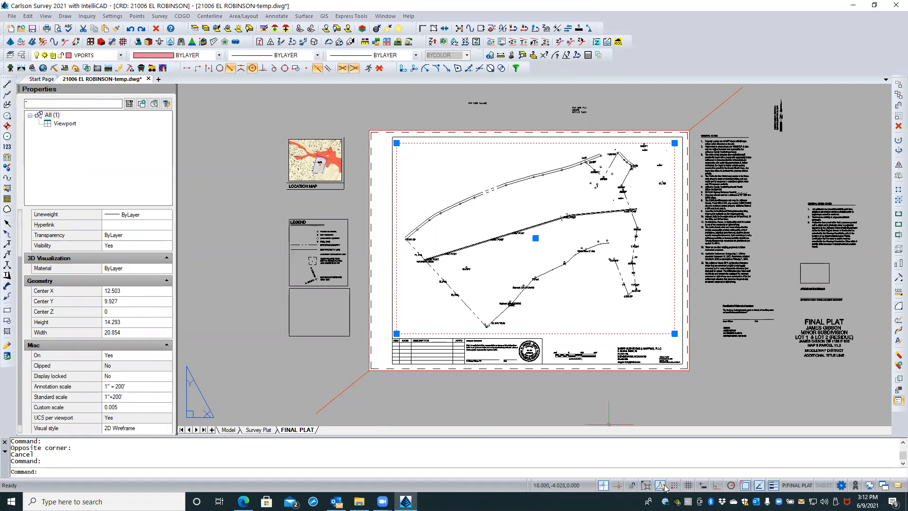
click(631, 485)
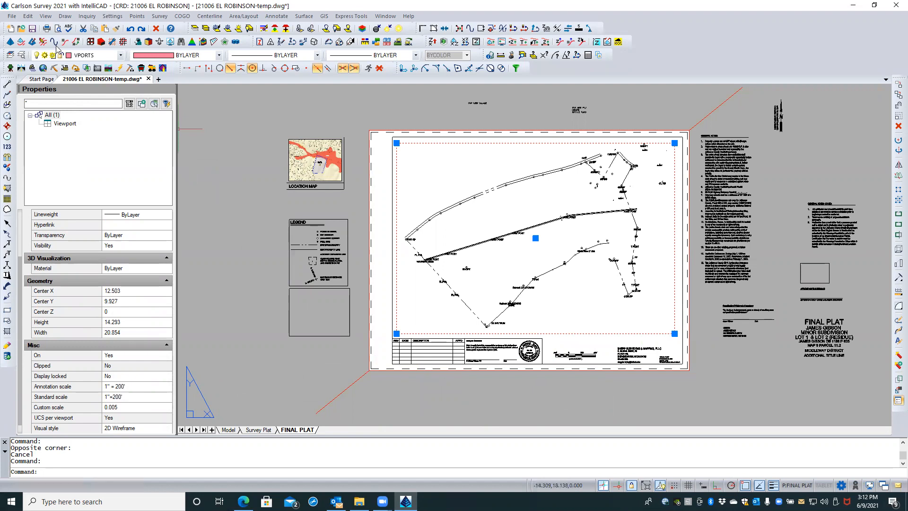
click(33, 28)
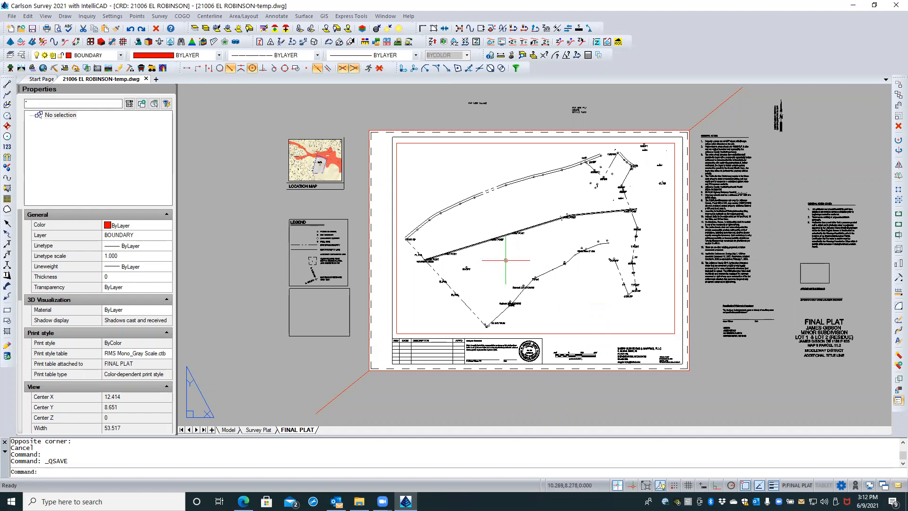
click(561, 334)
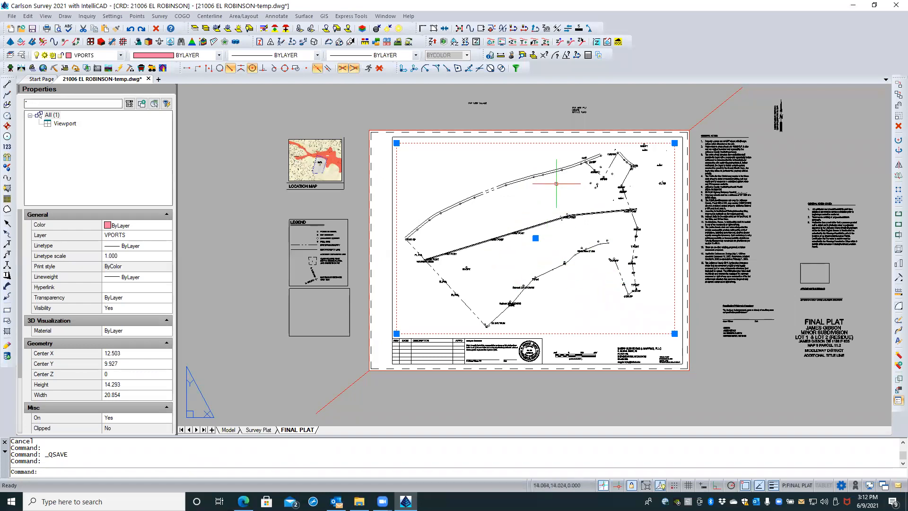
key(Escape)
key(Escape)
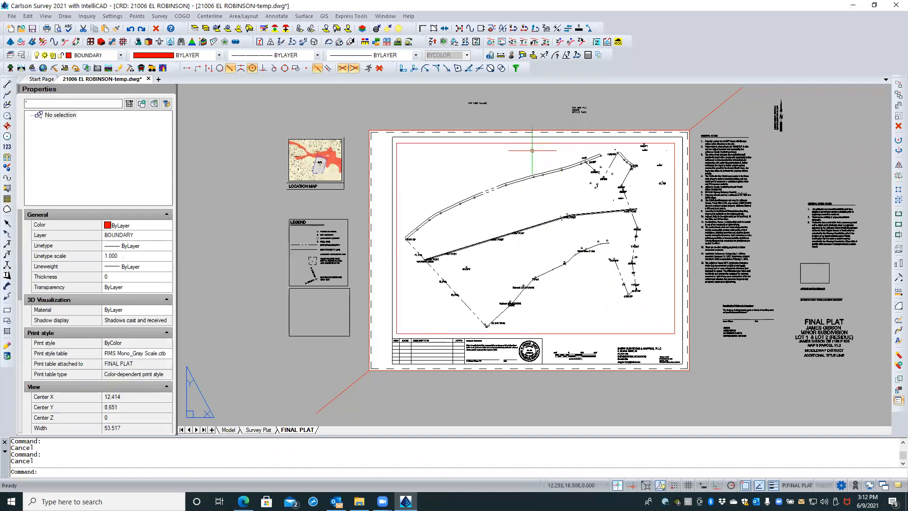
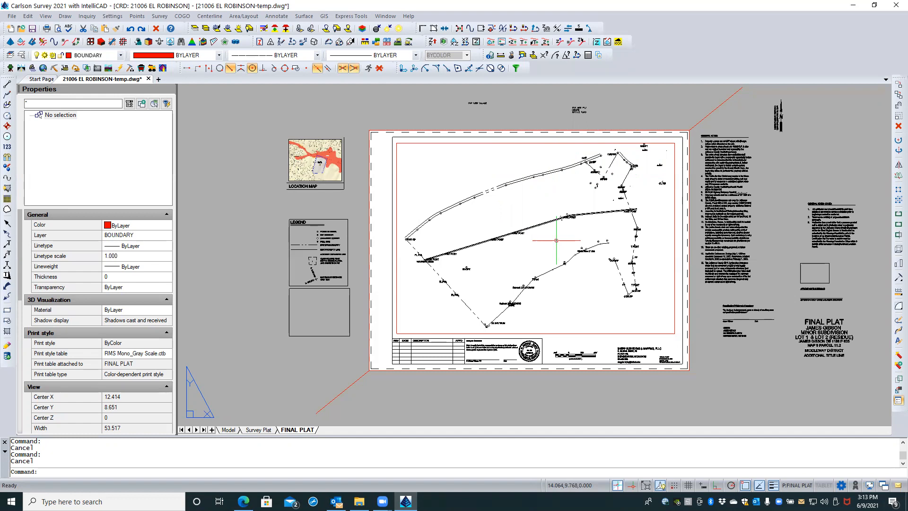
- Copy the location map from its frame's lower-left corner perpendicular to the sheet border's left line, into the border's upper-left corner
click(282, 123)
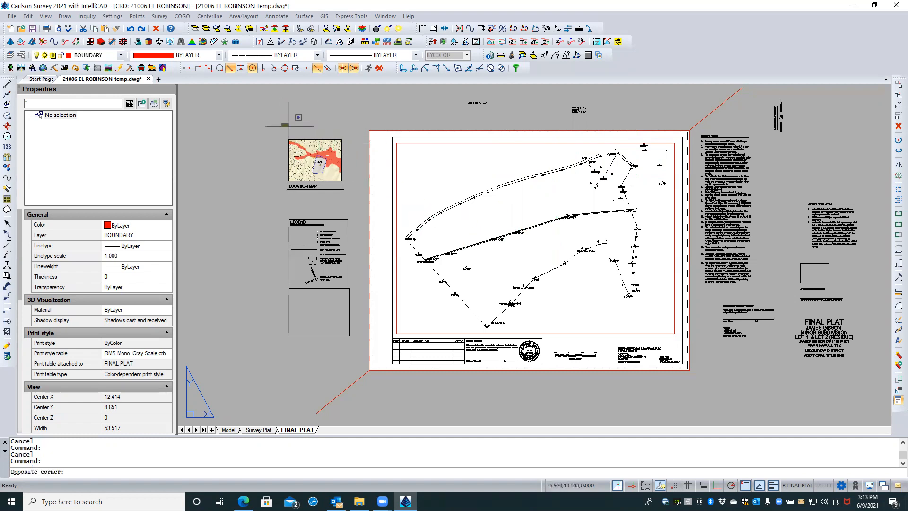
click(351, 196)
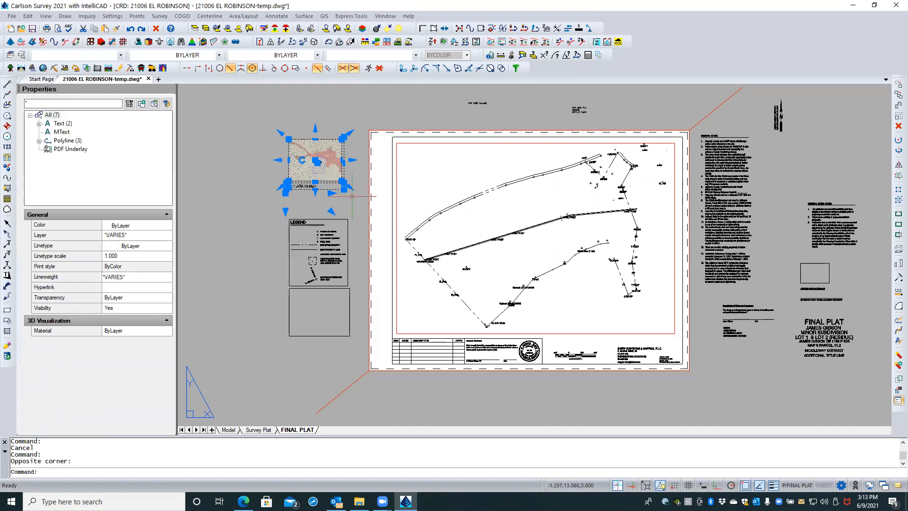
right_click(251, 190)
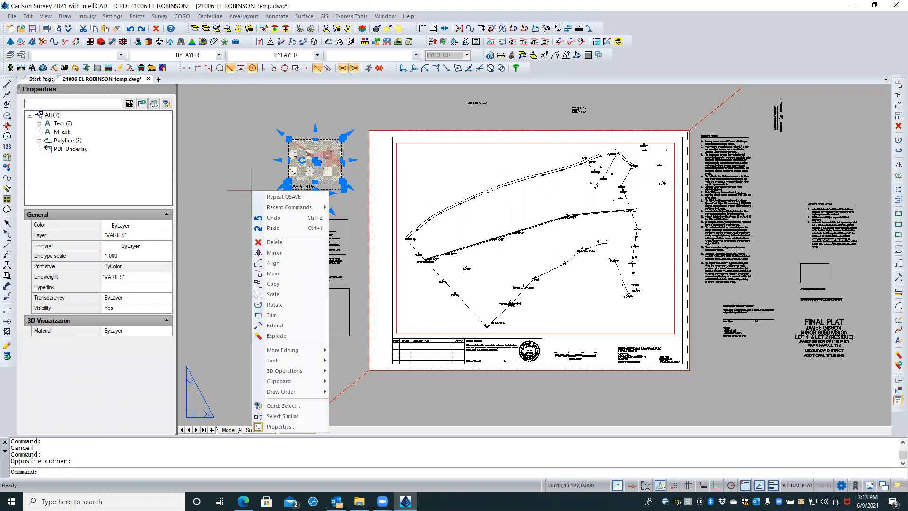
click(273, 283)
scroll(271, 154, up, 3)
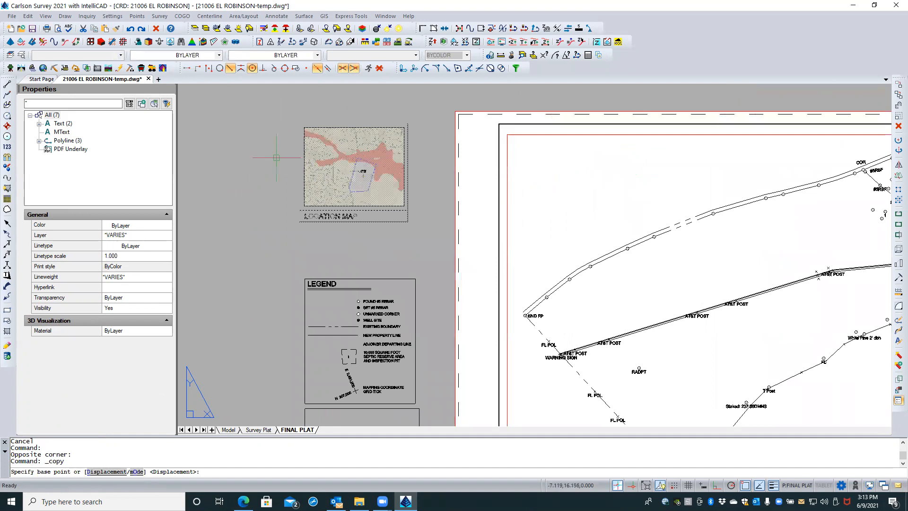
click(300, 222)
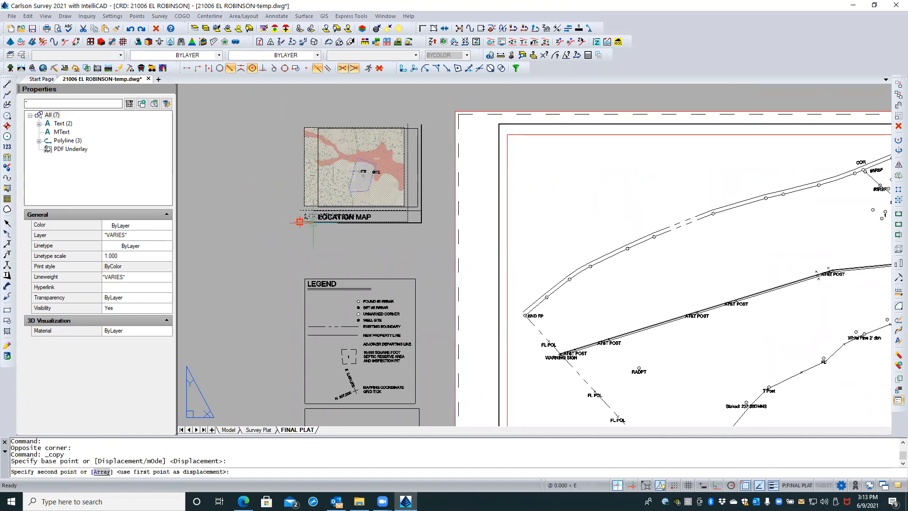
shift+right_click(300, 221)
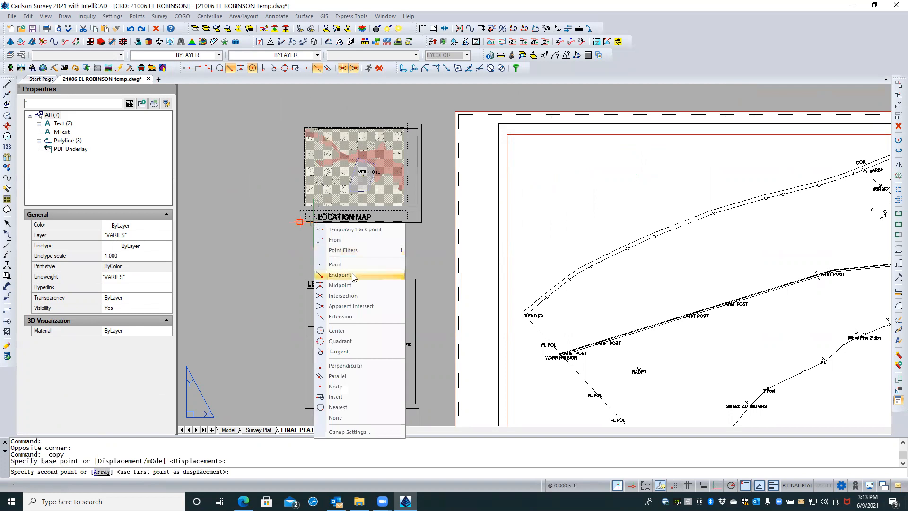
click(355, 365)
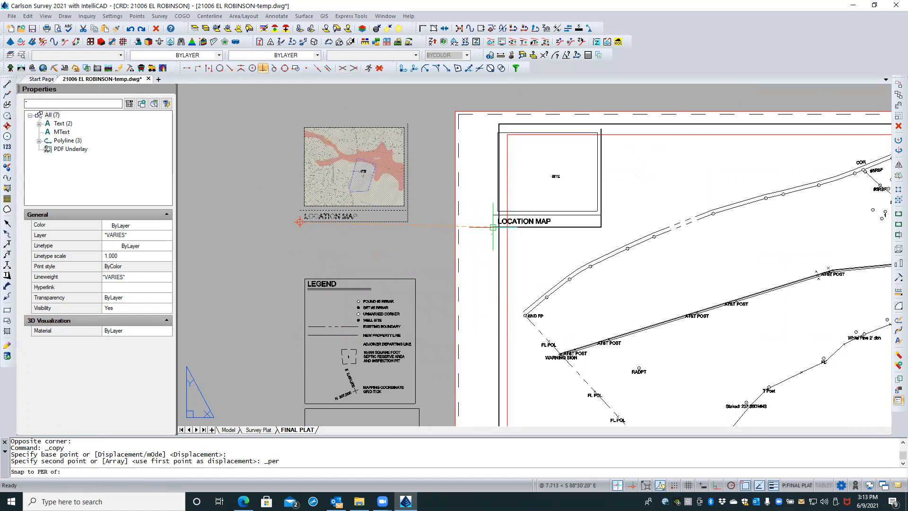
click(498, 223)
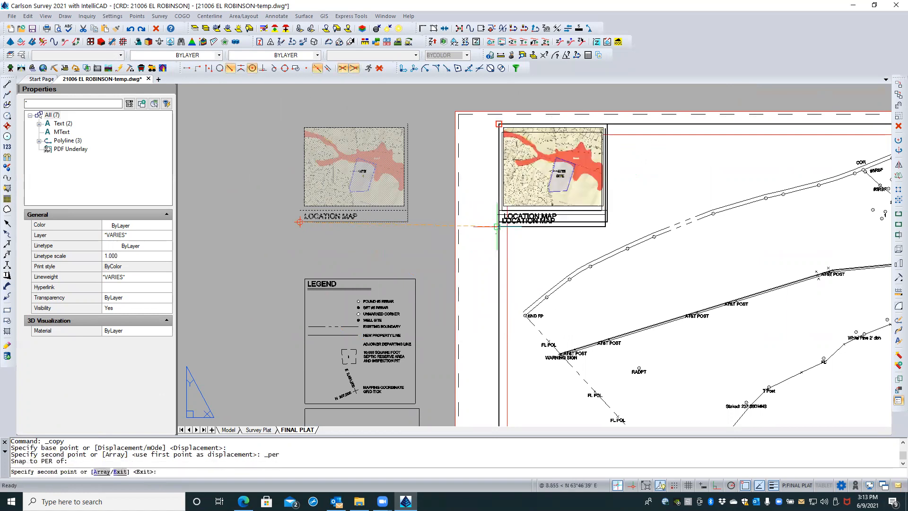
key(Return)
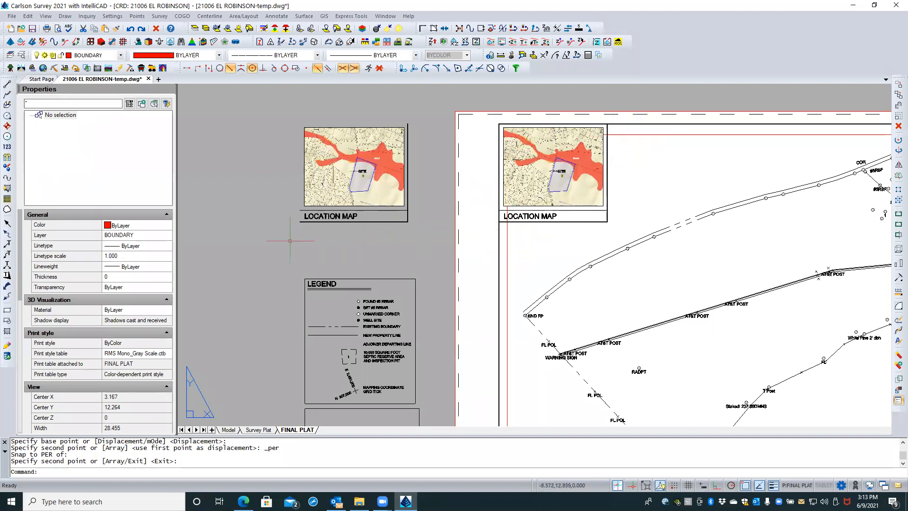
scroll(244, 238, down, 1)
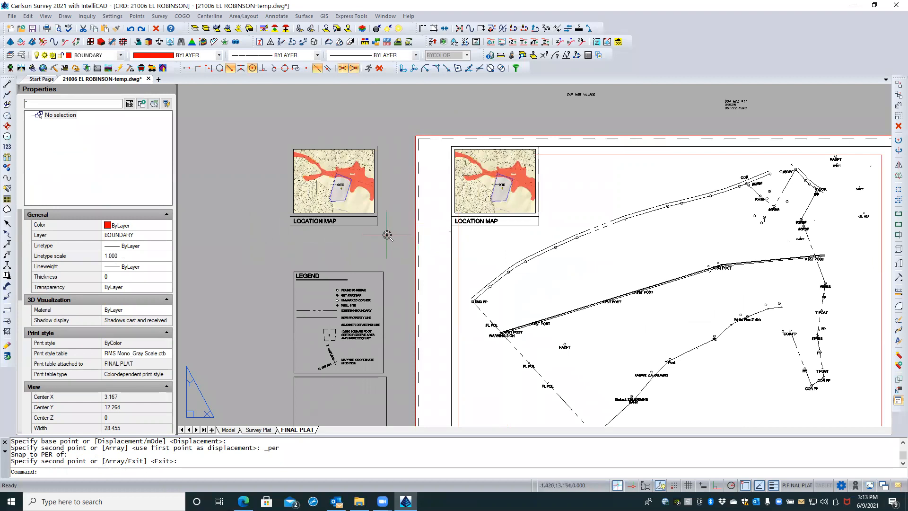
scroll(395, 232, down, 1)
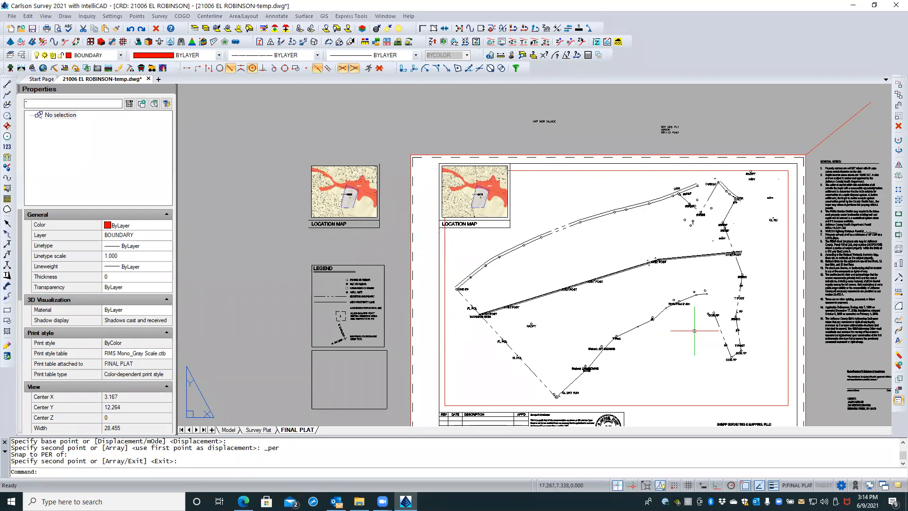
- Inspect the vicinity map PDF underlay beside the sheet on the Survey Plat layout
click(261, 429)
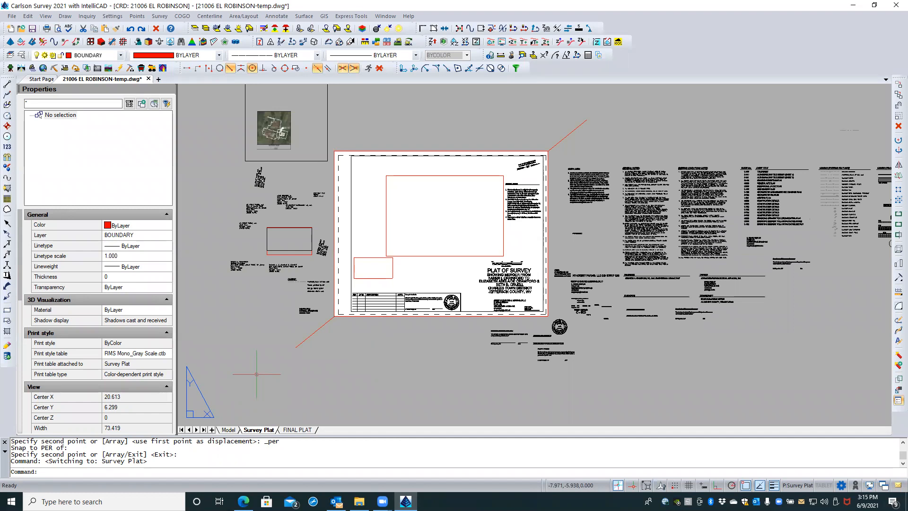
scroll(285, 110, up, 3)
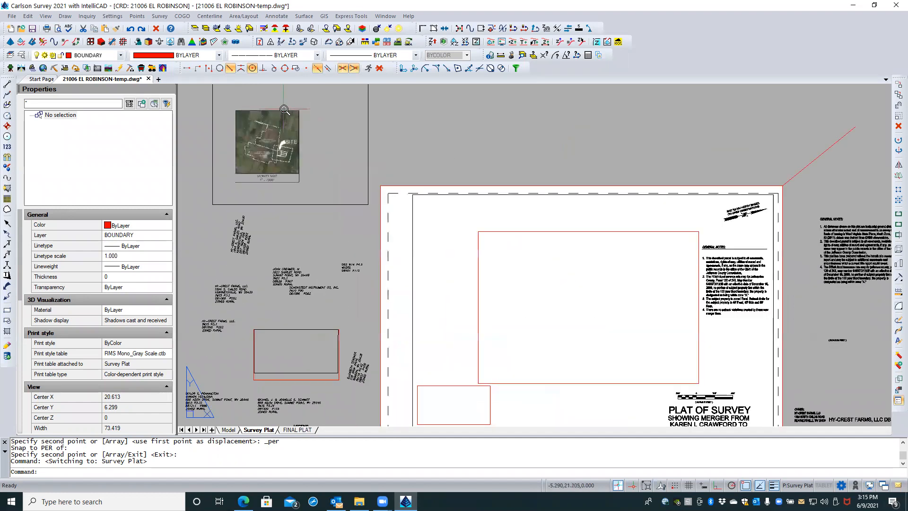
scroll(284, 109, up, 3)
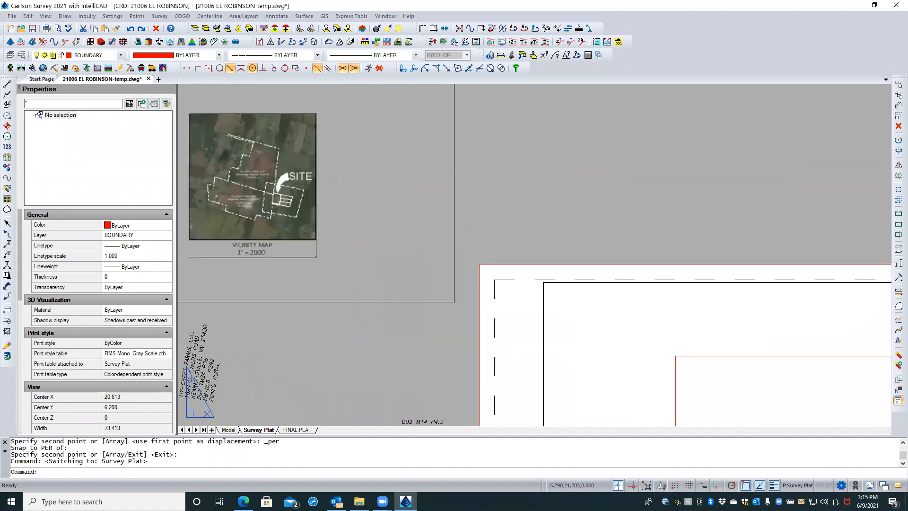
click(285, 109)
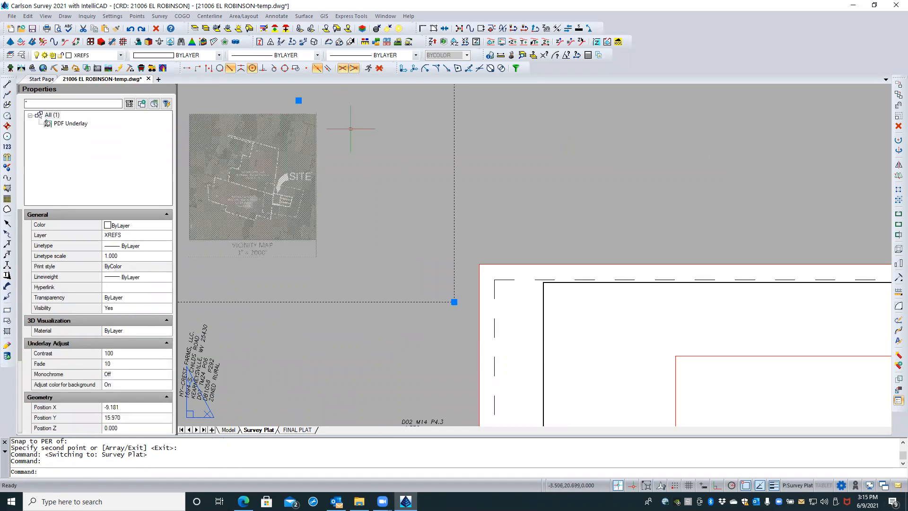
key(Escape)
key(Escape)
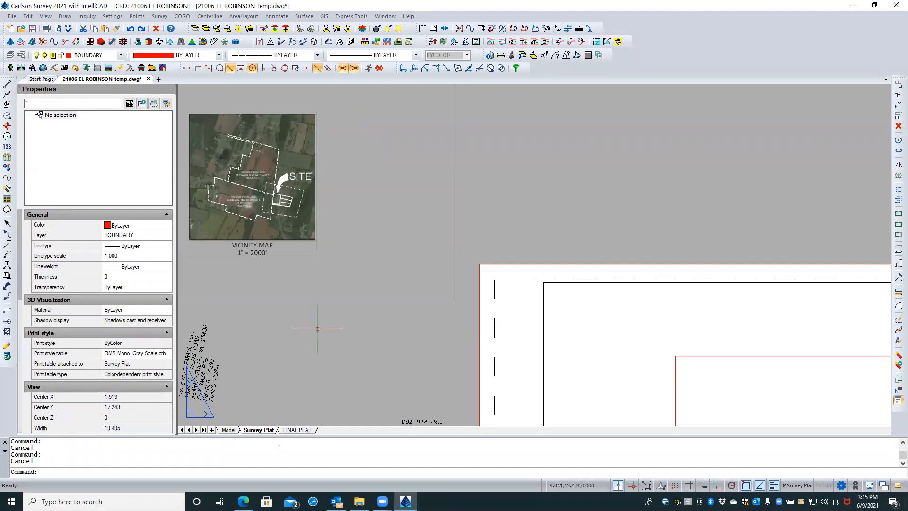
- Return to the FINAL PLAT layout and inspect the polyline frame around the off-sheet location map
click(297, 430)
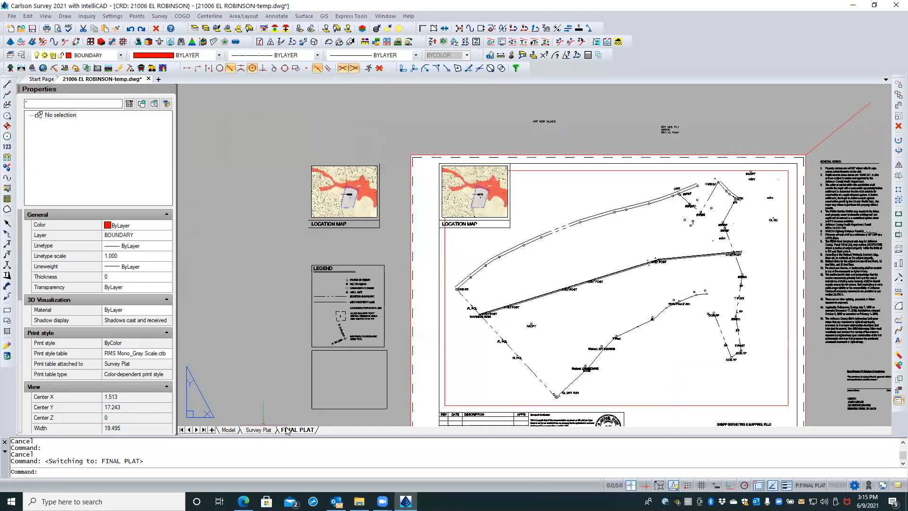
click(350, 165)
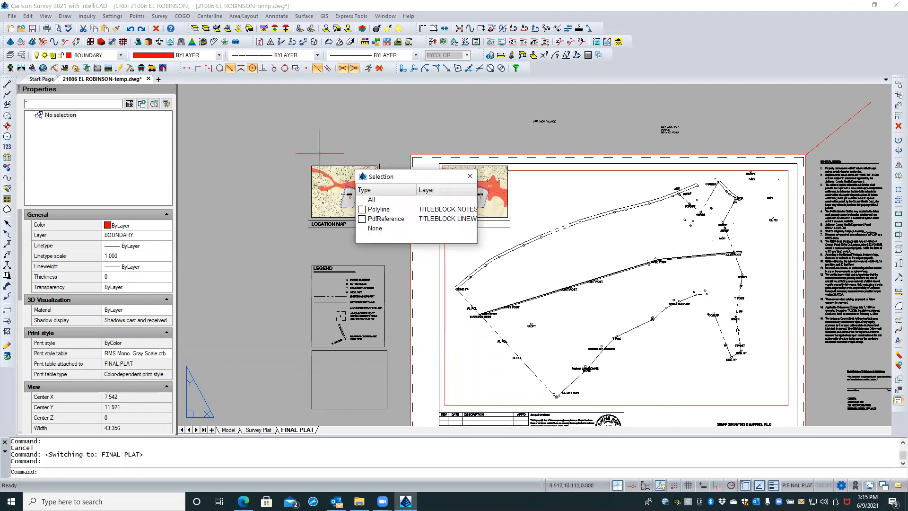
click(379, 209)
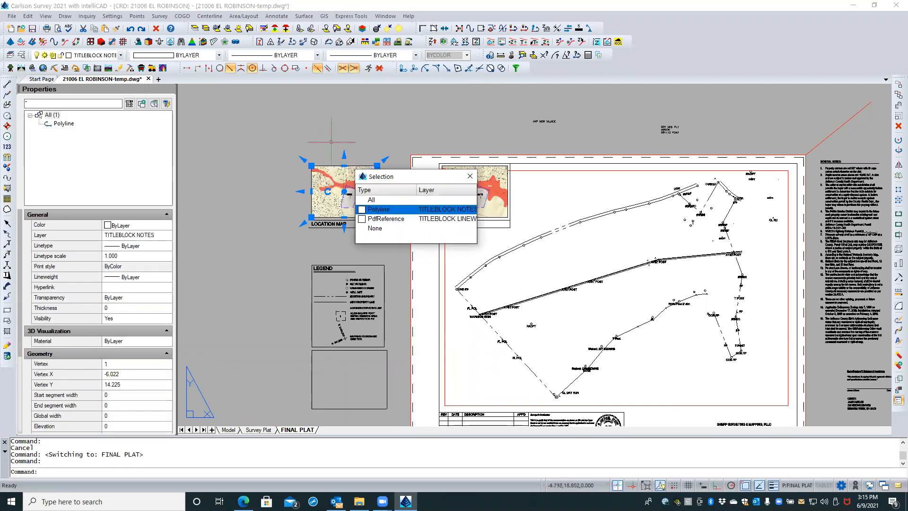
key(Escape)
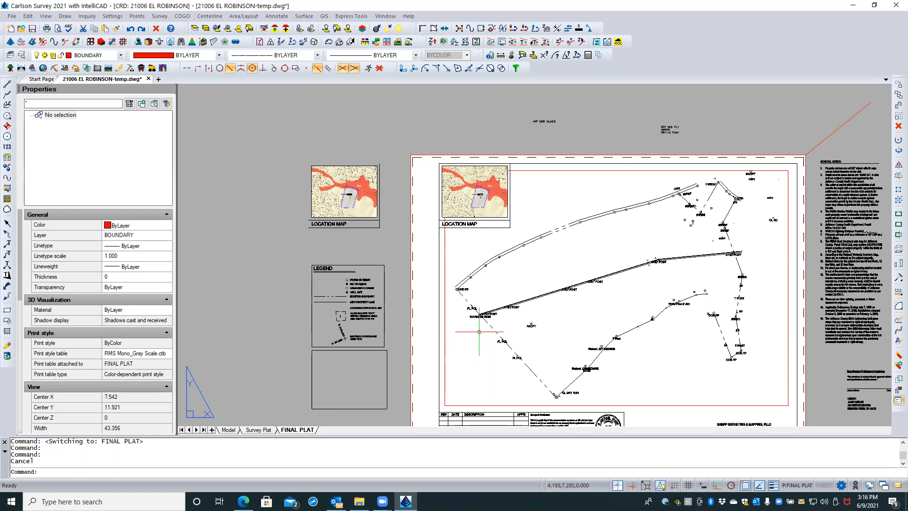
- Check the PSLTSCALE variable for paper space linetype scaling and accept the value ON
scroll(480, 331, up, 3)
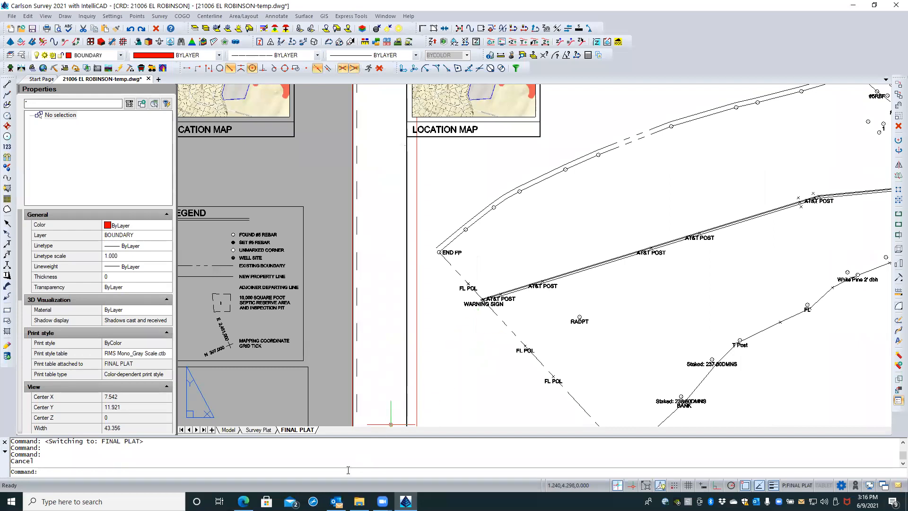
text(PSLT)
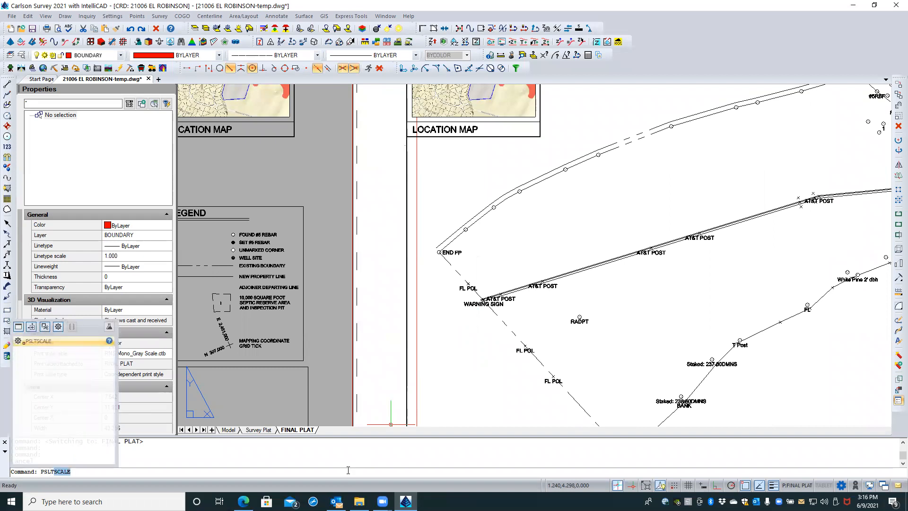
key(Return)
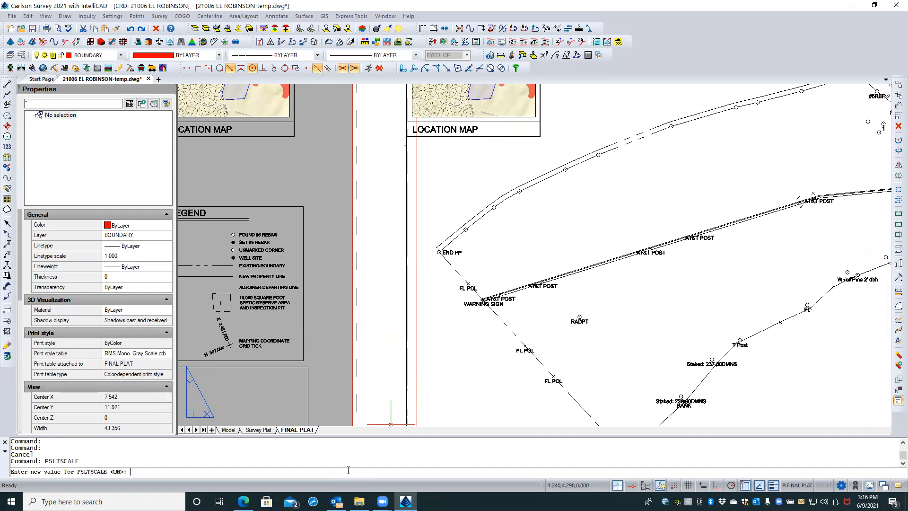
key(Return)
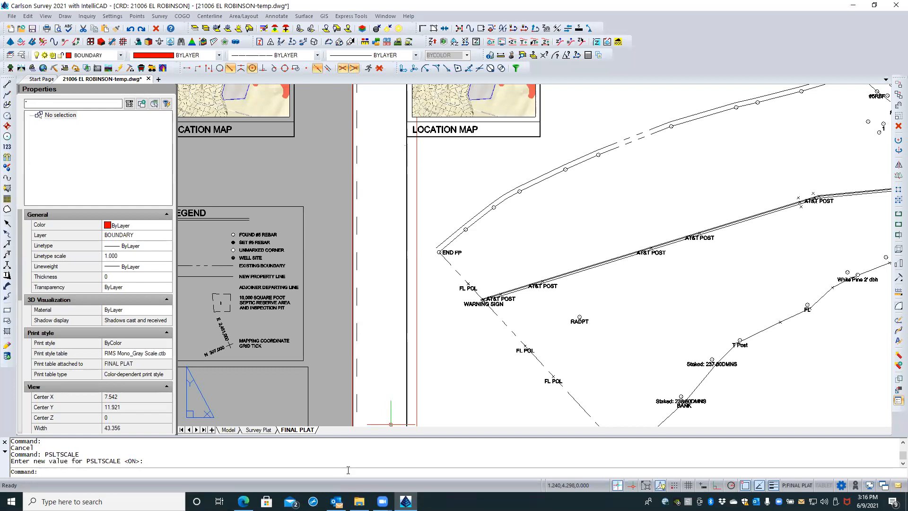
- Check the MSLTSCALE variable for model space linetype scaling and accept the value ON
text(MS)
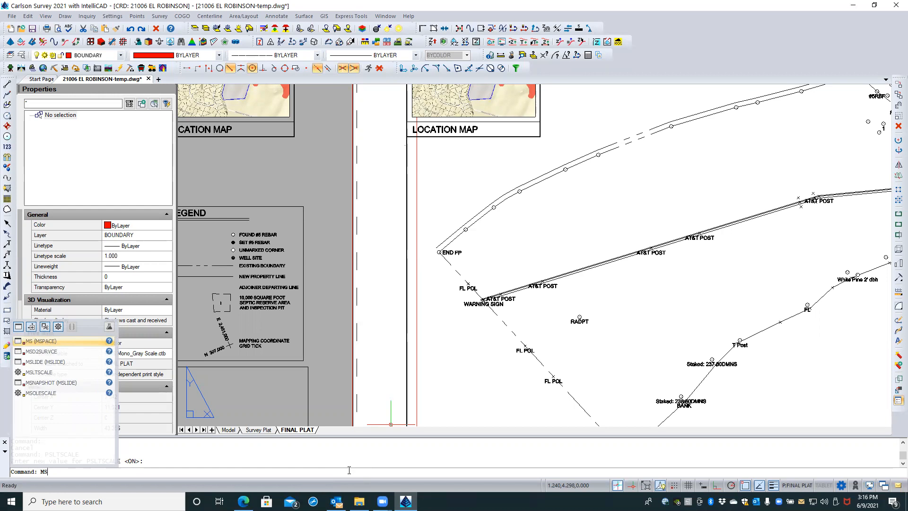
text(NT)
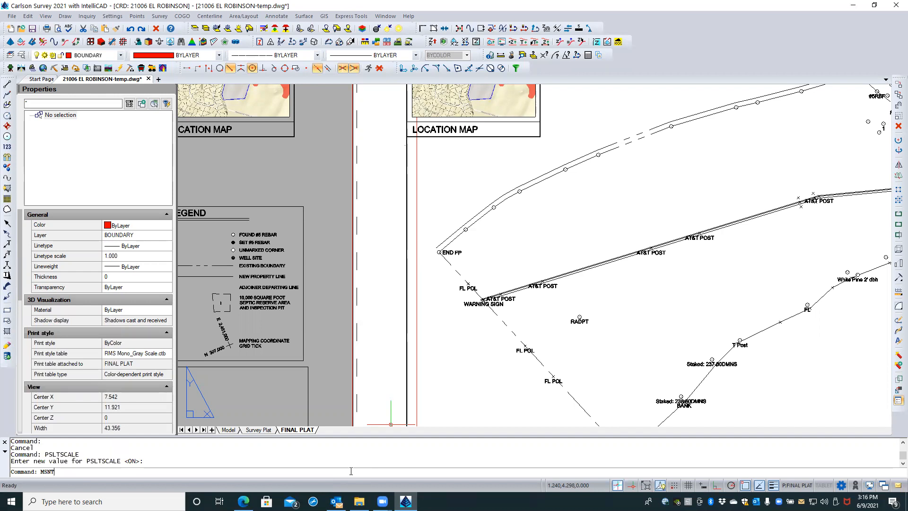
key(BackSpace)
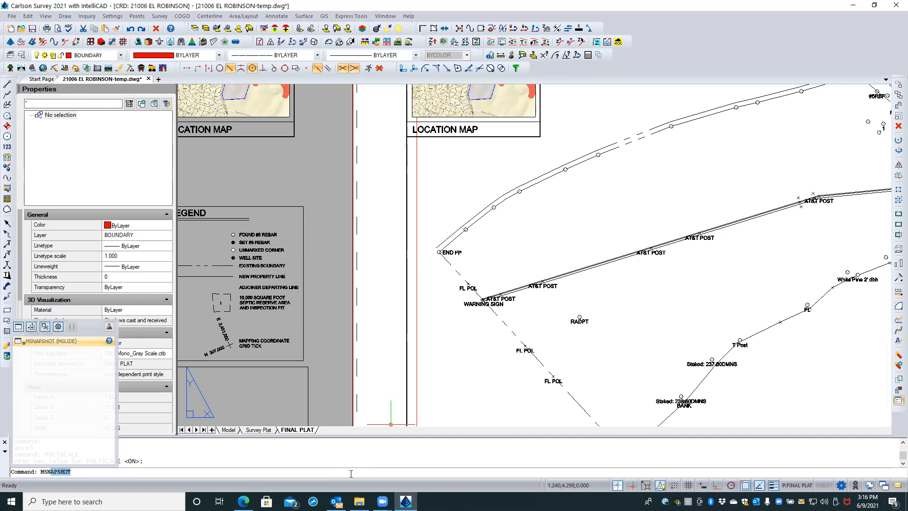
key(BackSpace)
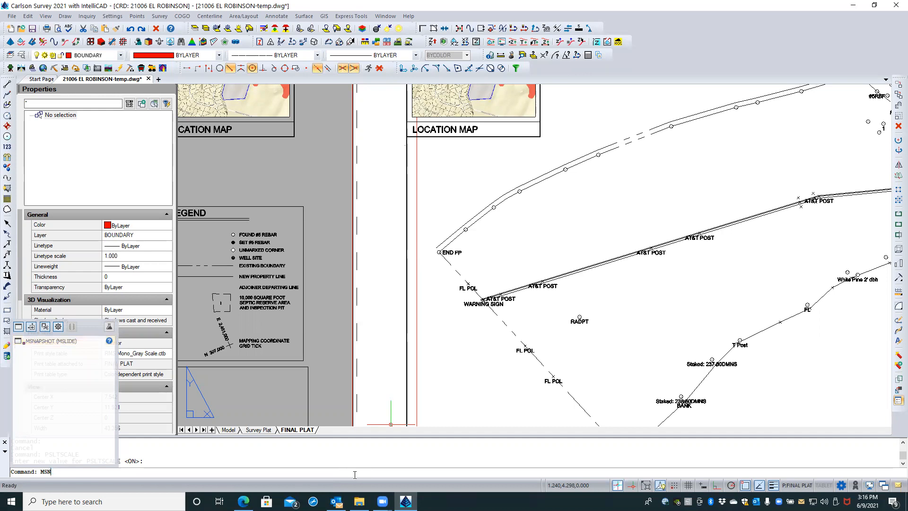
text(LTSCALE)
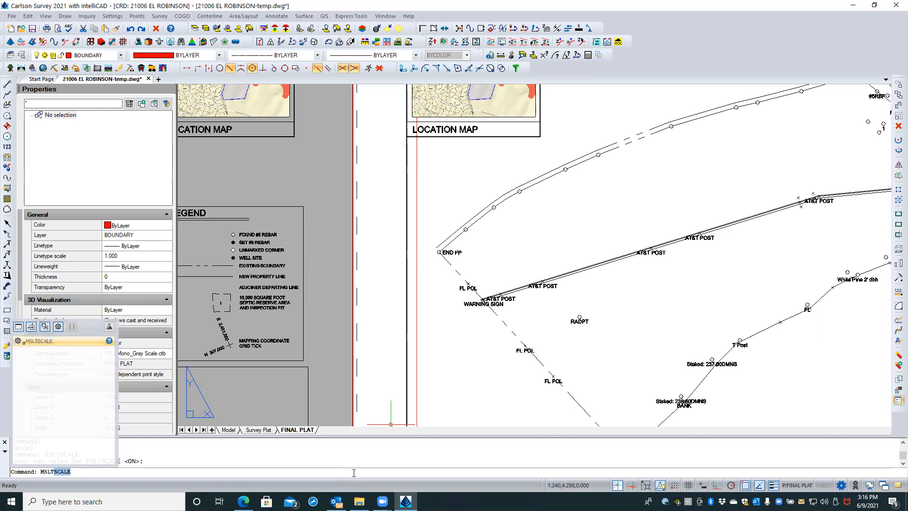
key(Return)
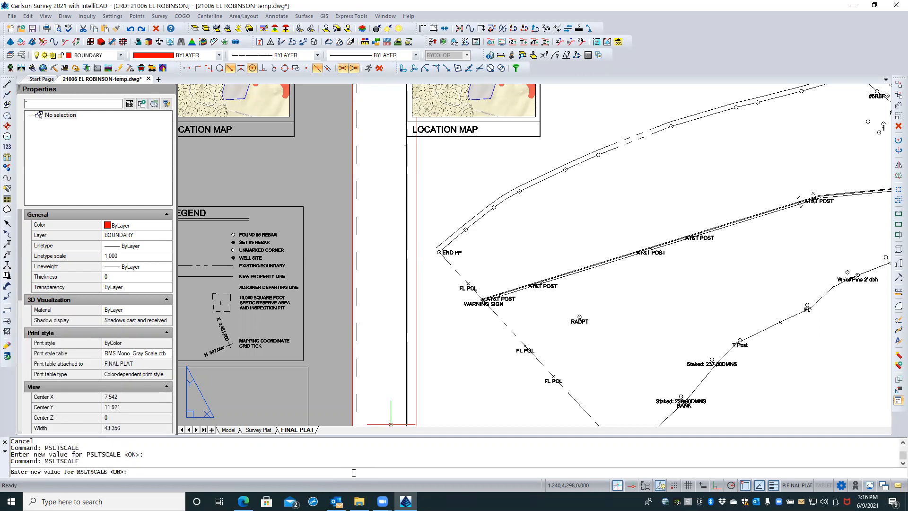
key(Return)
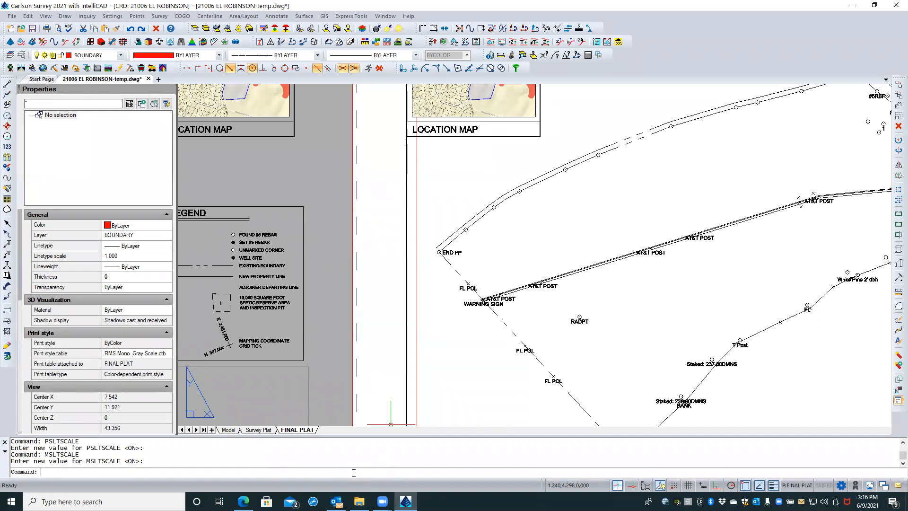
- Check the global linetype scale with LTSCALE and accept the value 1.000
text(LT)
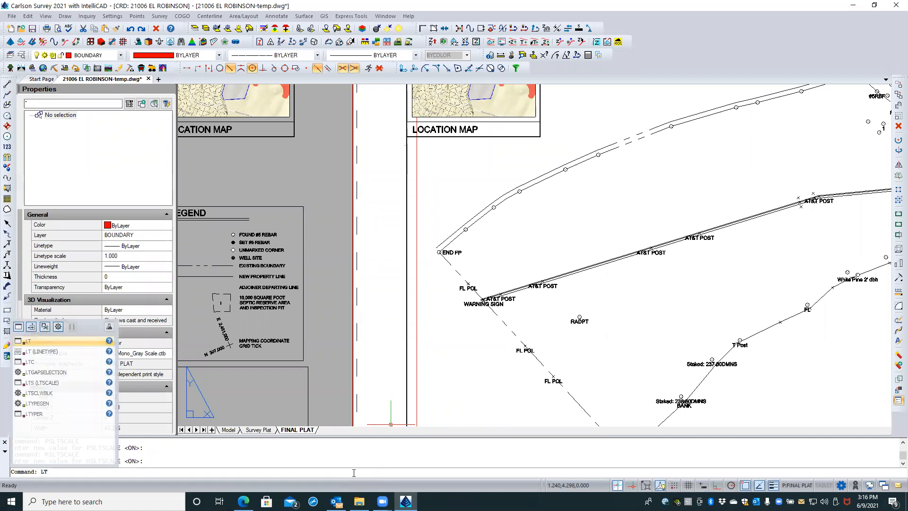
text(SCALE)
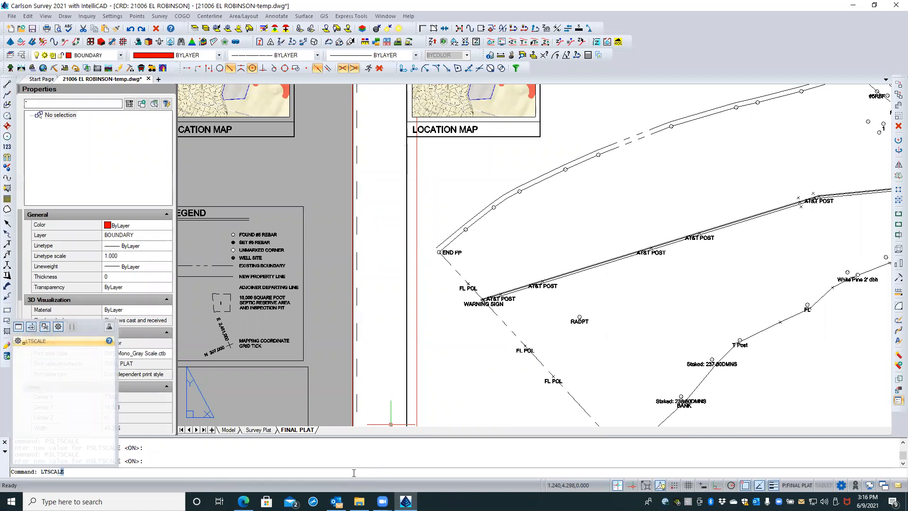
key(Return)
key(Return)
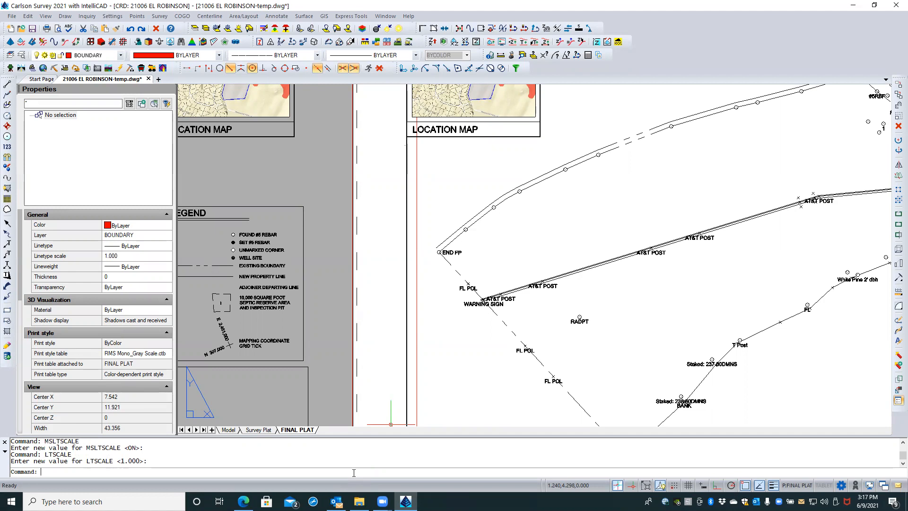
- Check the PLINEGEN variable for polyline linetype generation and accept the value ON
text(PLINE)
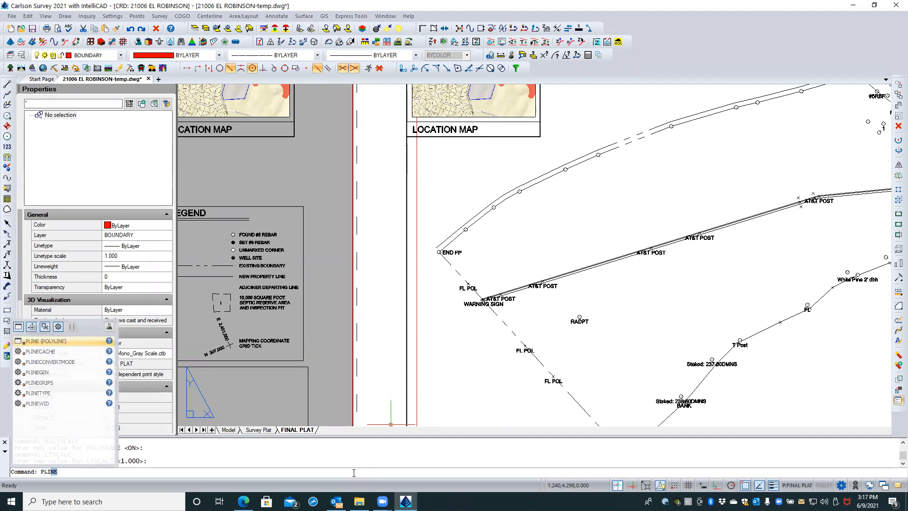
text(GEN)
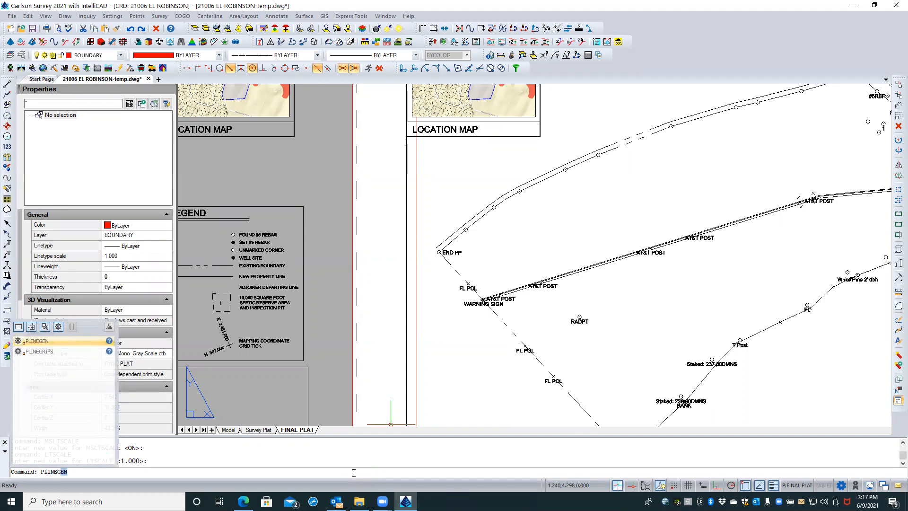
key(Return)
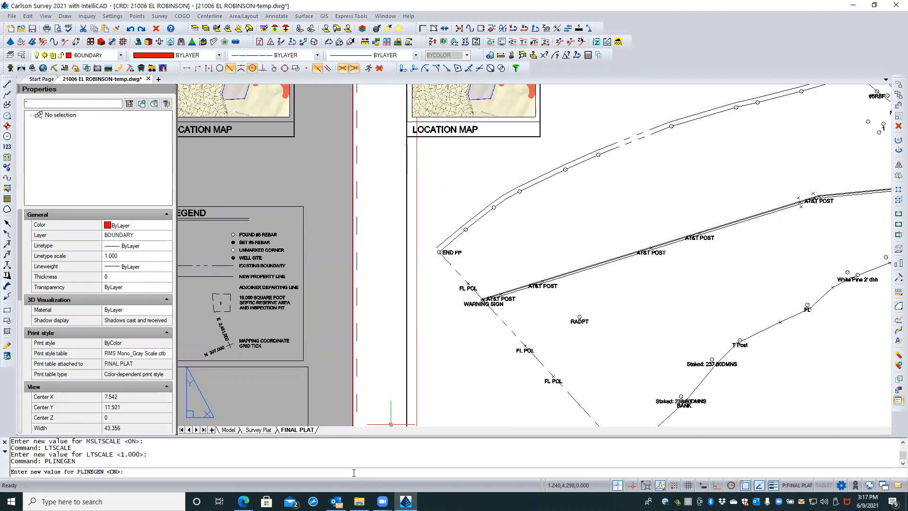
key(Return)
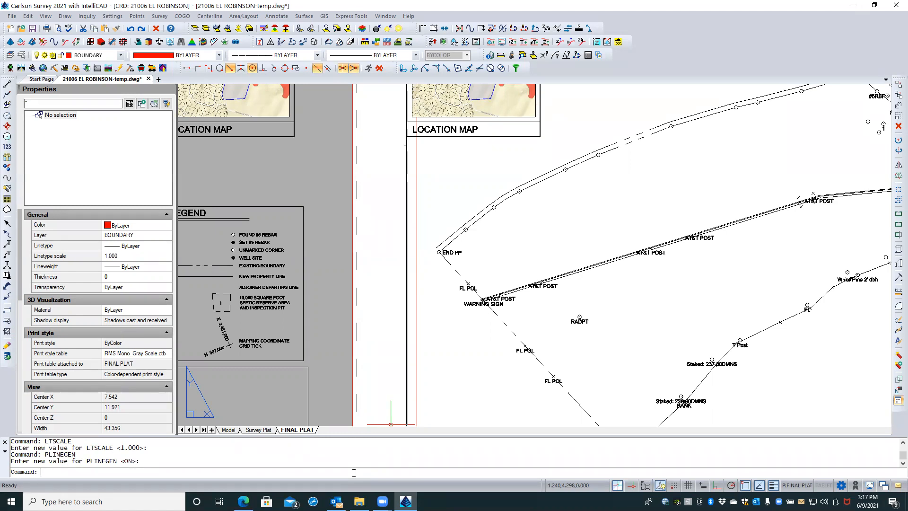
- Activate the FINAL PLAT viewport's model space and examine the upper BOUNDARY polyline's vertices and linetype dashes along the curved northern line
double_click(484, 181)
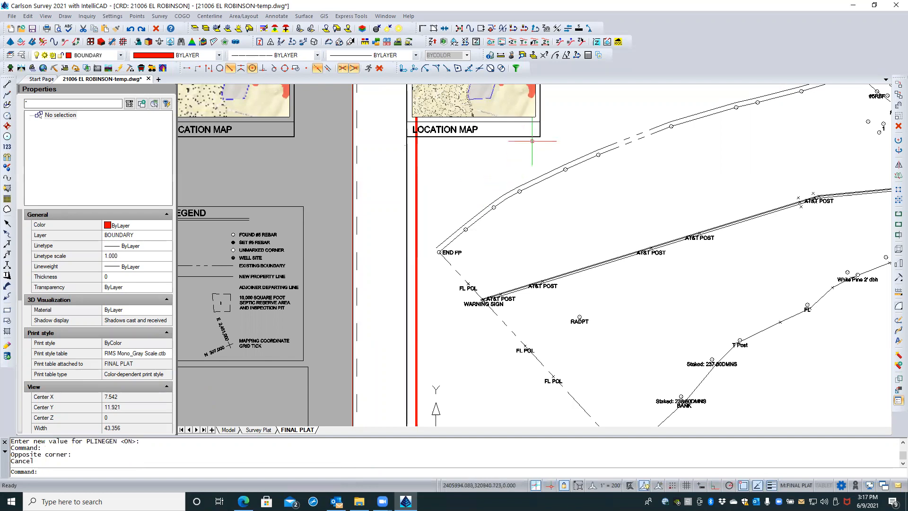
click(603, 150)
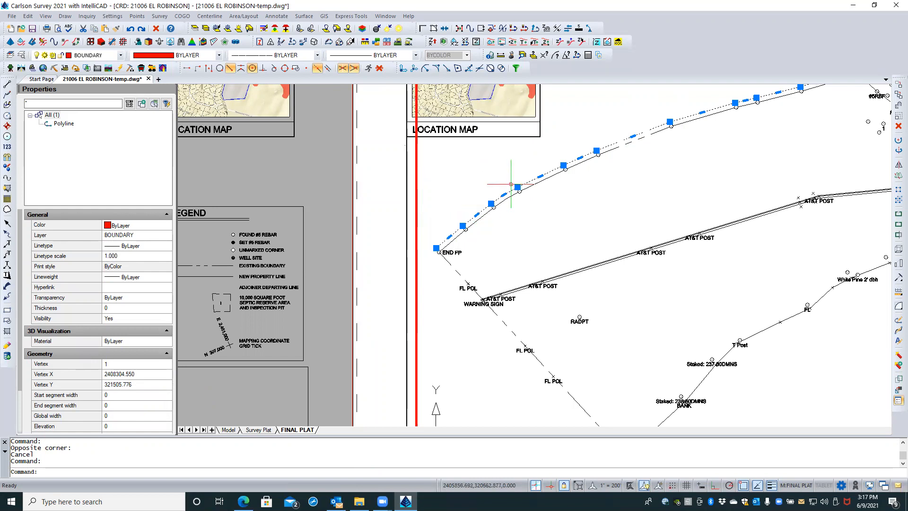
key(Escape)
key(Escape)
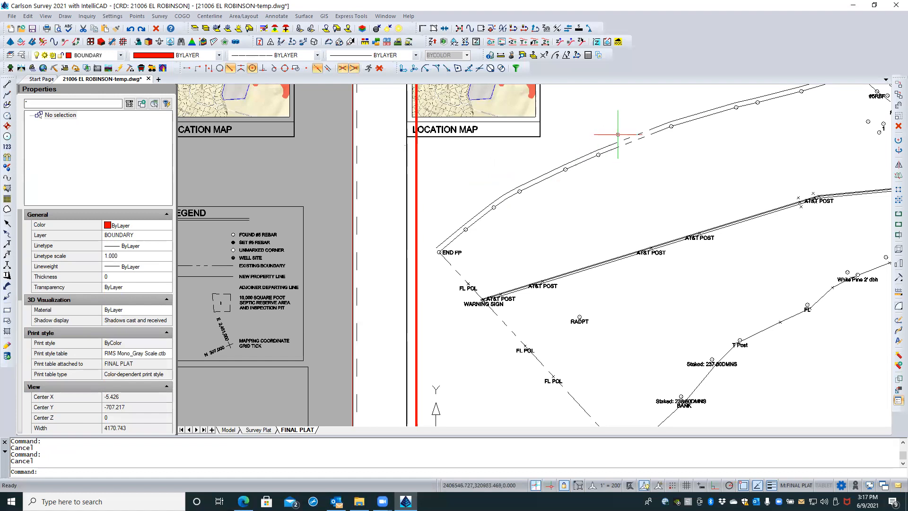
click(609, 144)
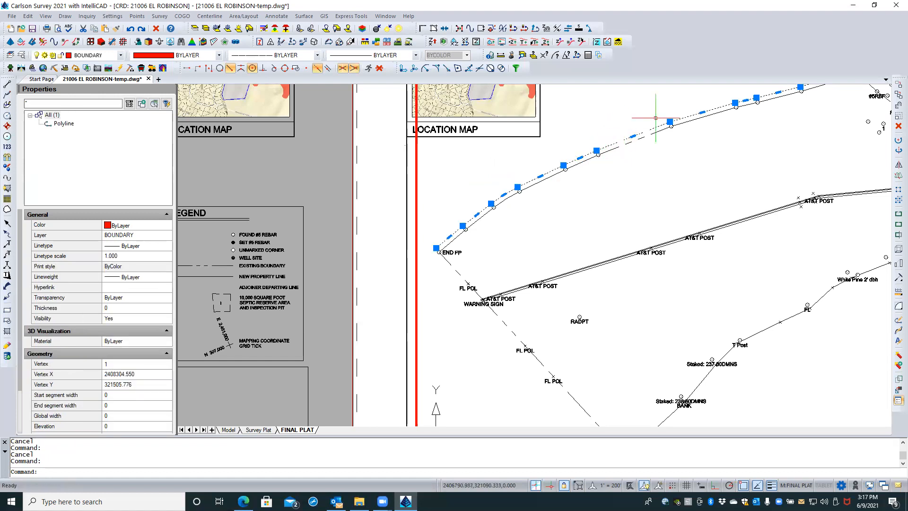
key(Escape)
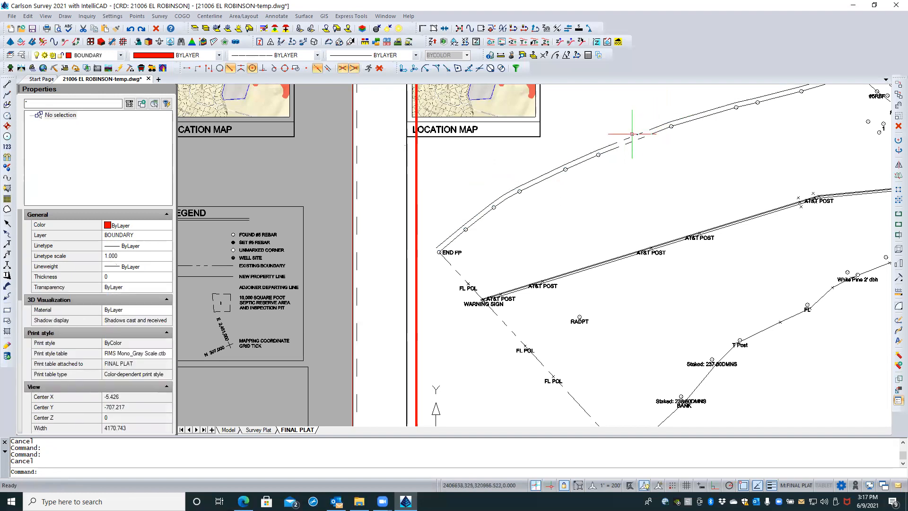
click(584, 154)
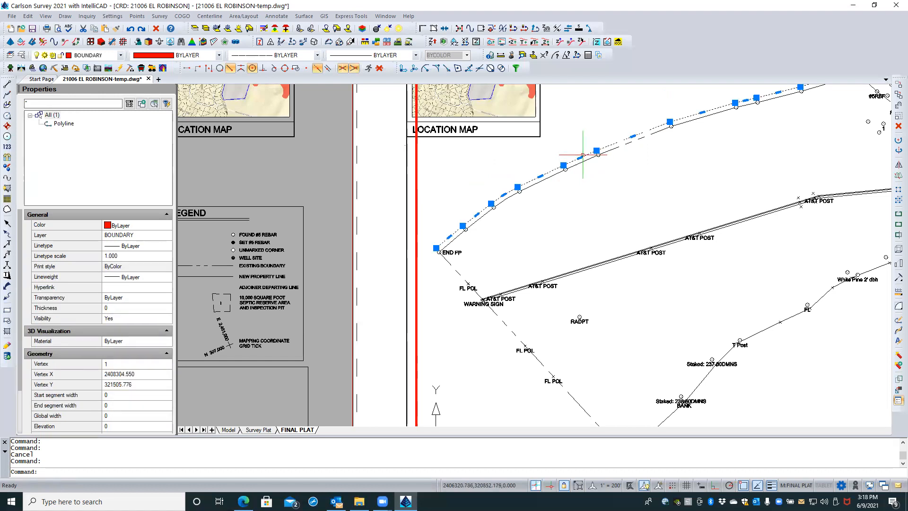
mouse_move(581, 158)
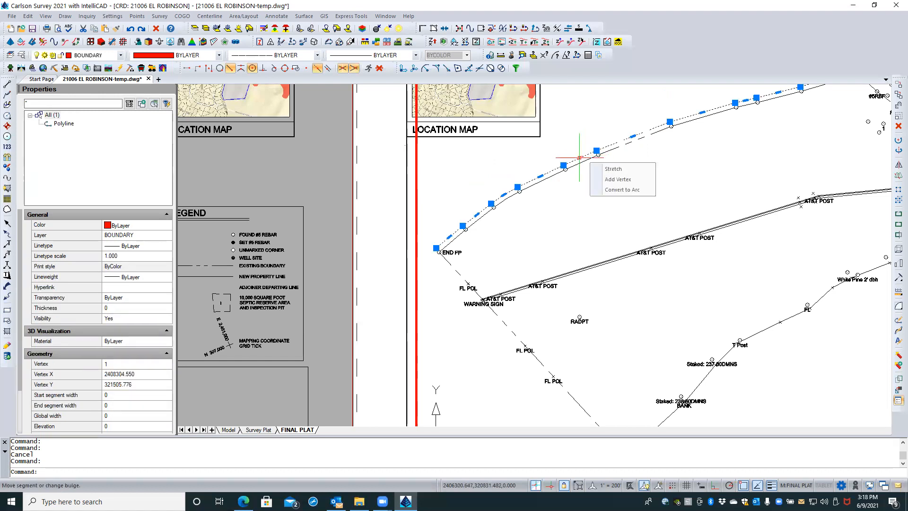
- Set linetype generation to Yes for the selected upper curved boundary polyline and regenerate all viewports
scroll(132, 360, down, 2)
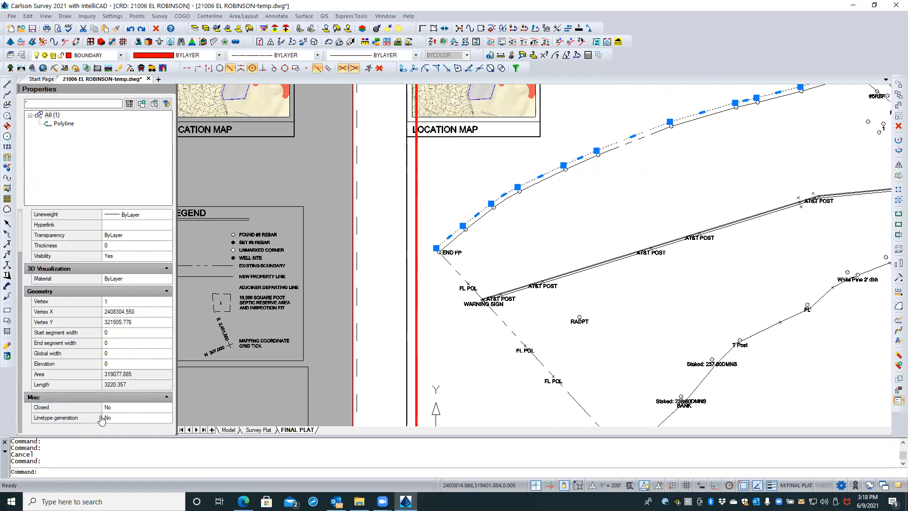
click(115, 419)
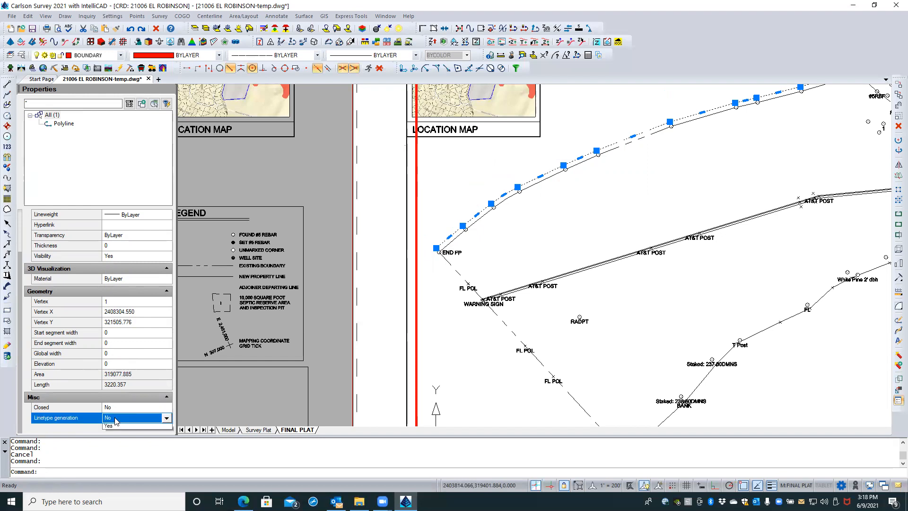
click(116, 419)
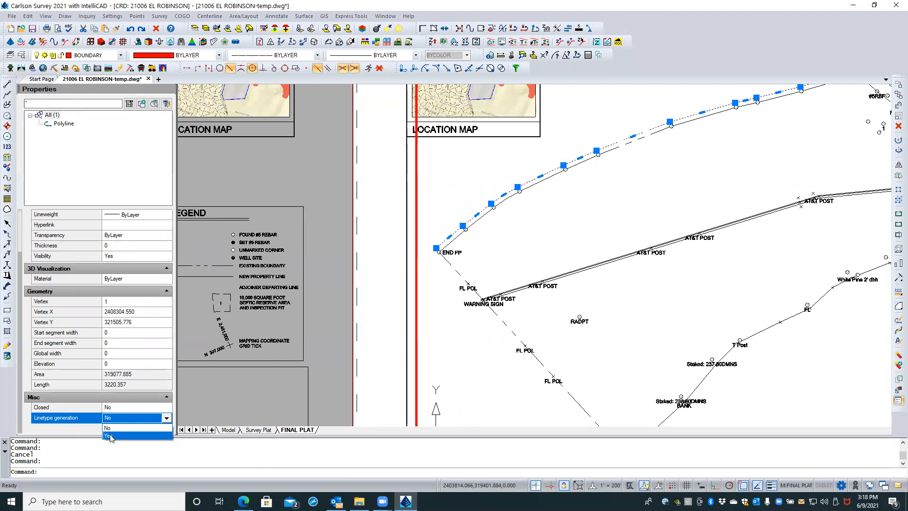
click(110, 435)
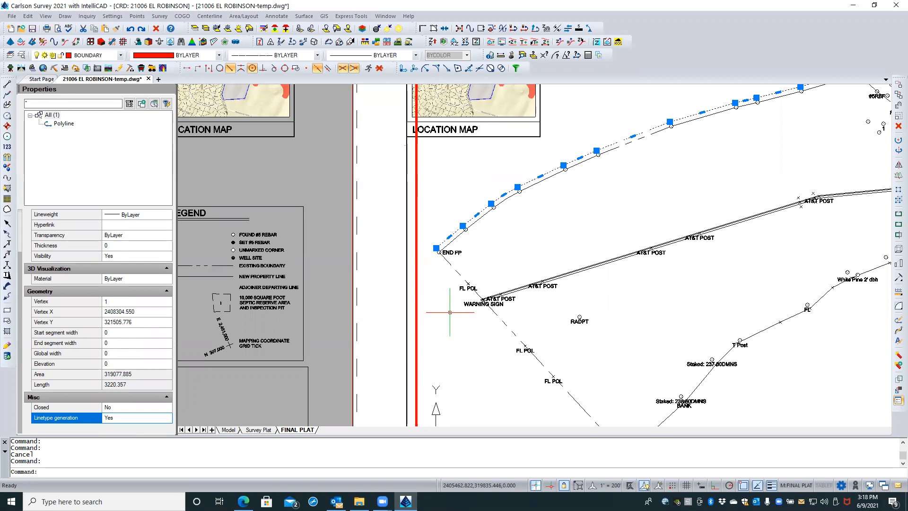
key(Escape)
key(Escape)
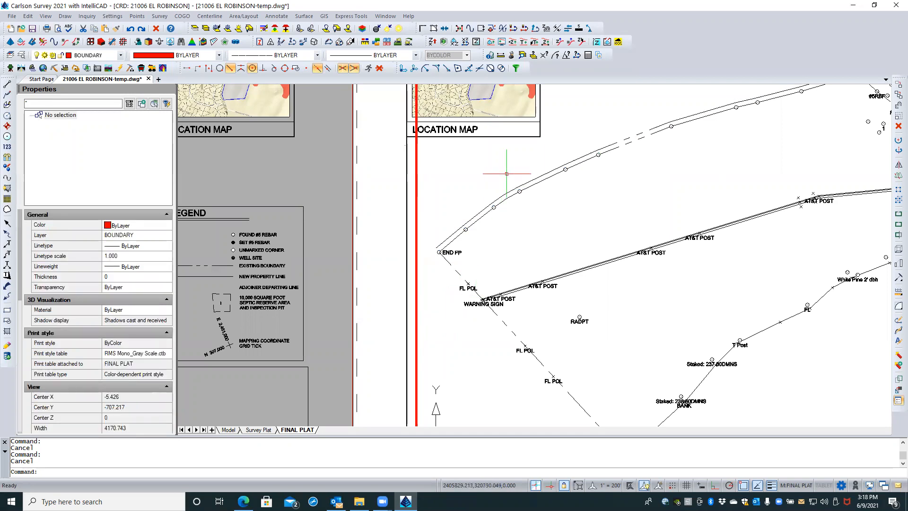
text(REA)
key(Return)
key(Escape)
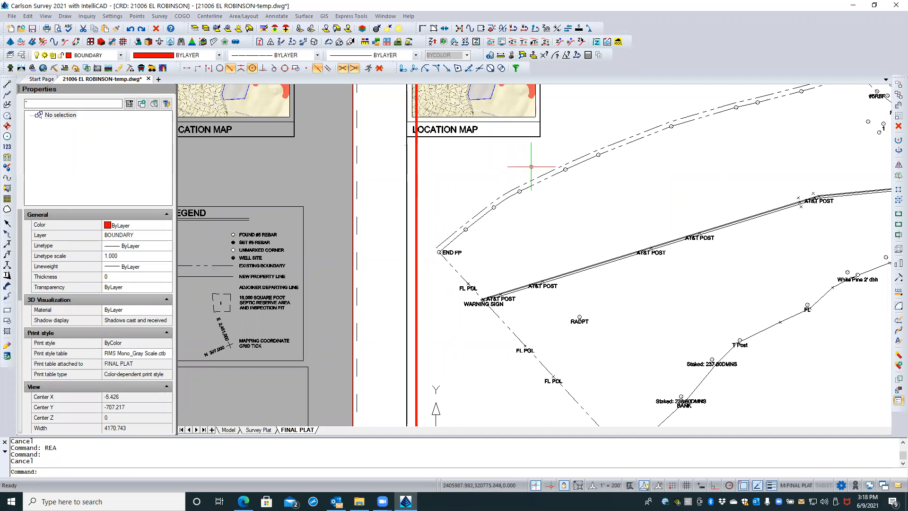
- Set linetype generation to Yes for the lower parallel boundary polyline that runs through the corner circles
scroll(595, 149, up, 1)
scroll(604, 138, up, 1)
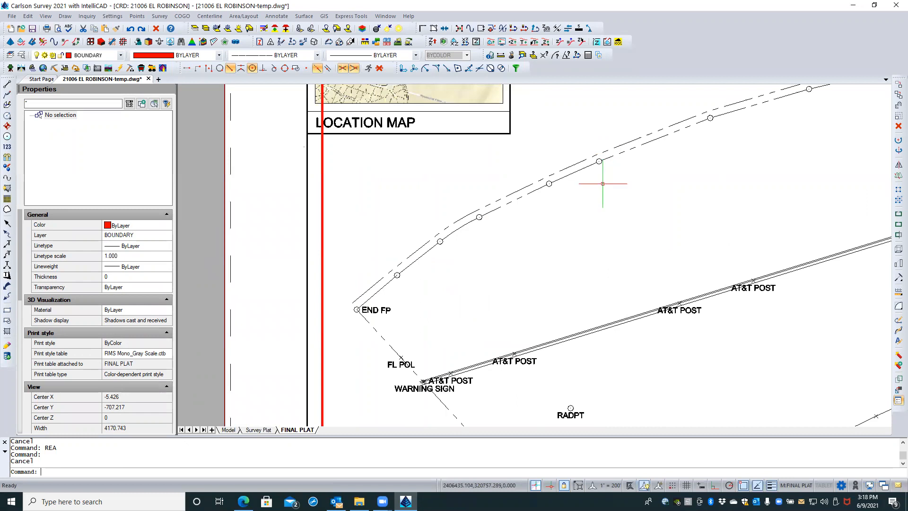
click(572, 172)
scroll(166, 327, down, 2)
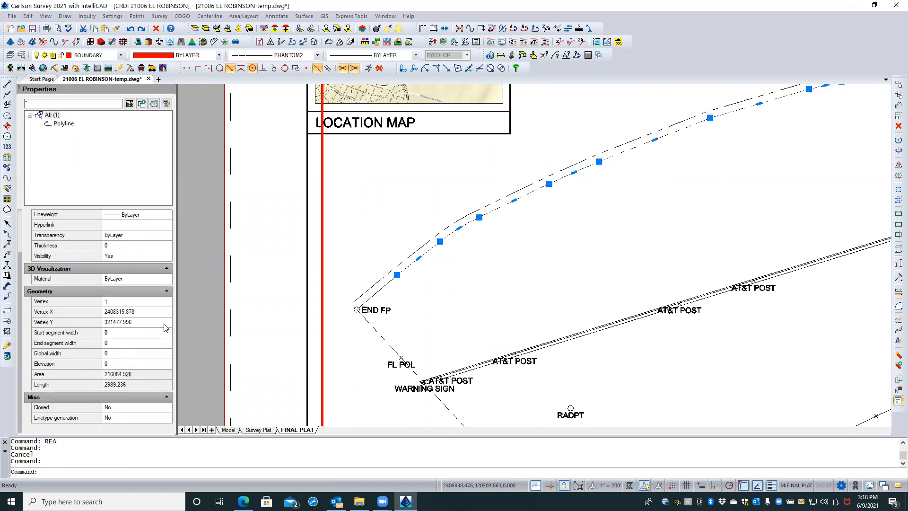
click(131, 418)
click(132, 418)
click(124, 436)
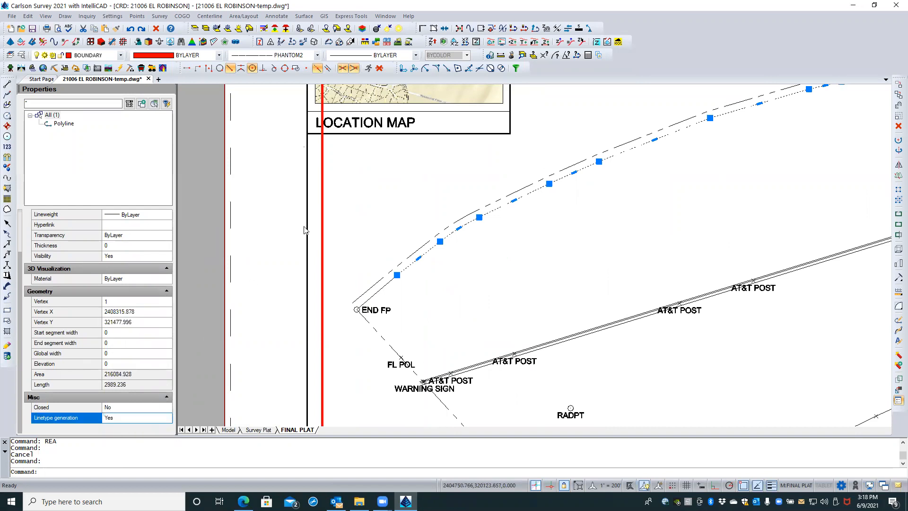
key(Escape)
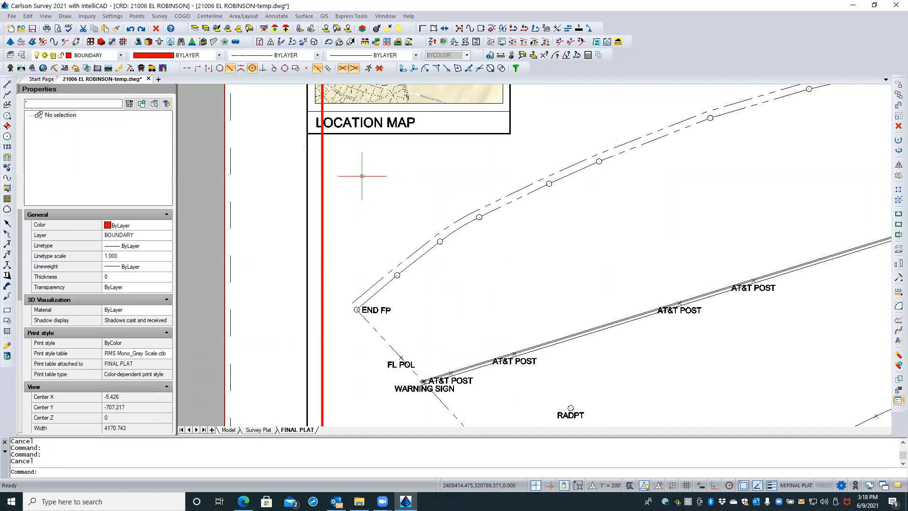
- Regenerate all viewports with REA to refresh the lower boundary polyline's linetype
text(RES)
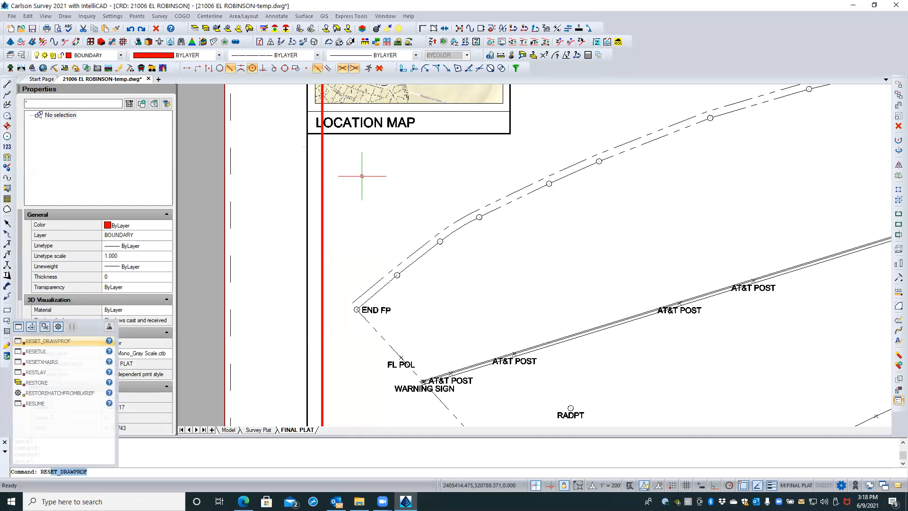
text(A)
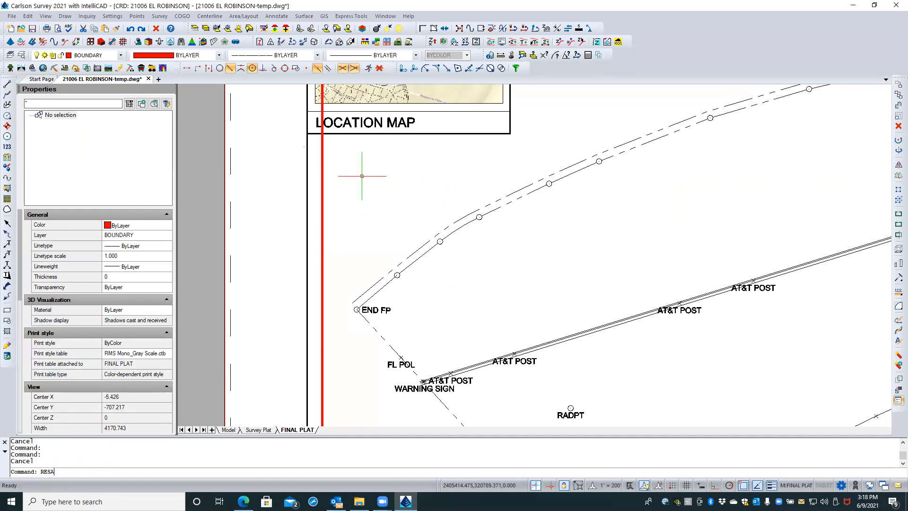
key(BackSpace)
key(BackSpace)
text(A)
key(Return)
key(Escape)
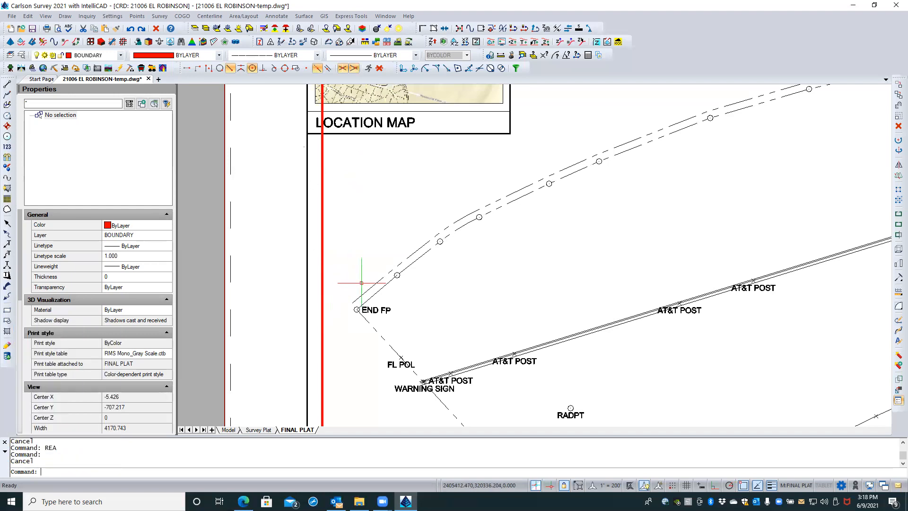
- Select the short boundary segment at END FP and the adjoining lower polyline in turn to examine their extents and properties
scroll(385, 296, up, 2)
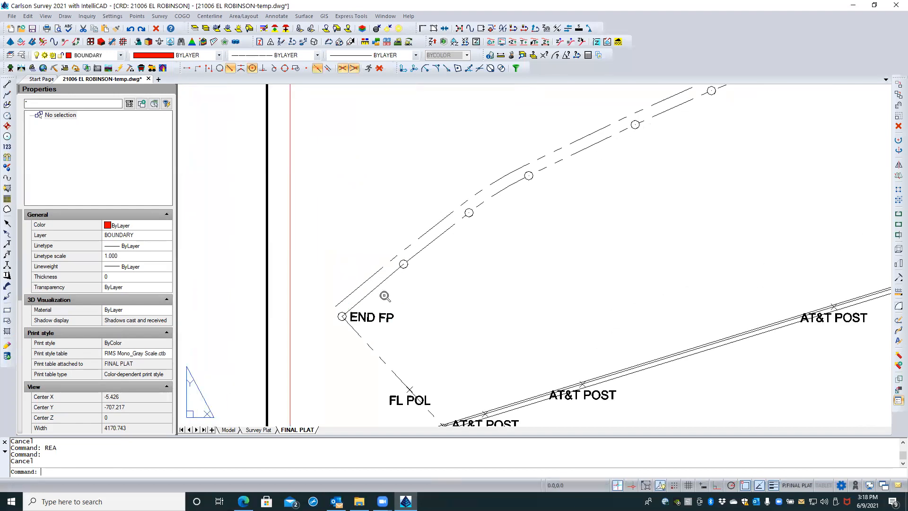
click(381, 284)
click(372, 289)
click(378, 297)
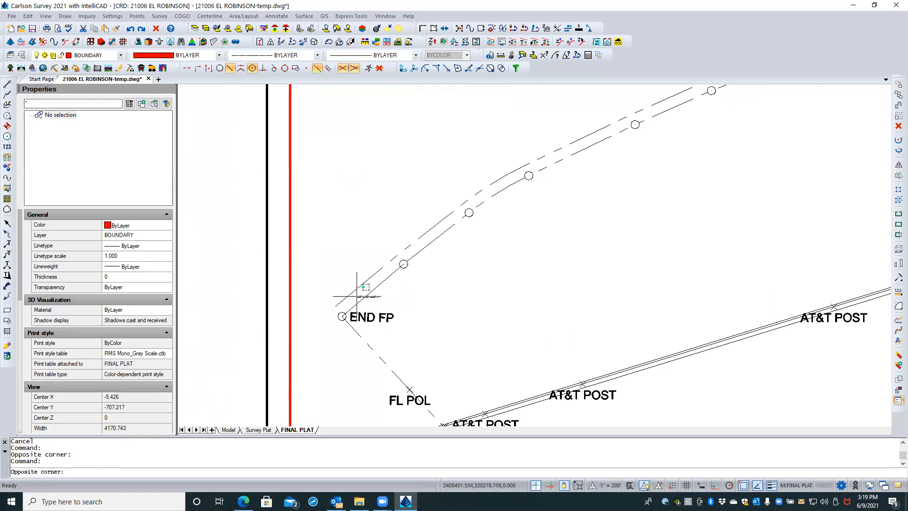
click(352, 299)
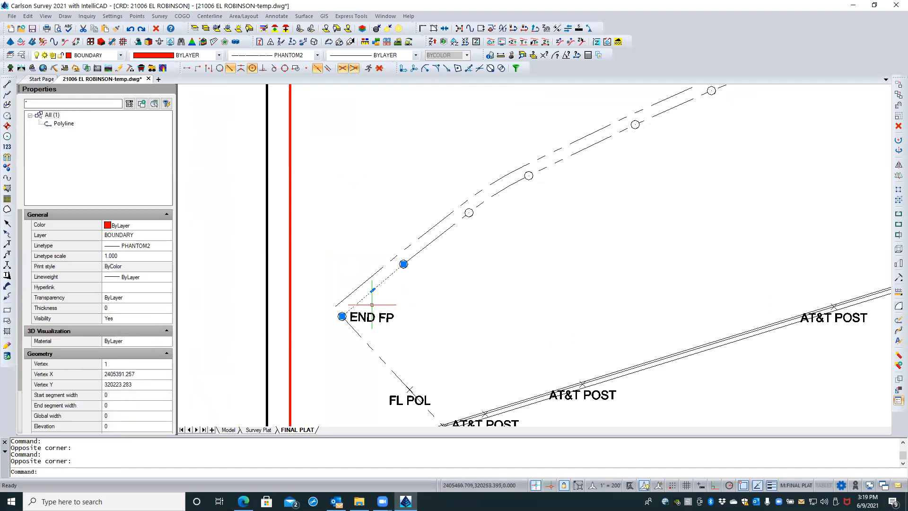
key(Escape)
key(Escape)
key(Escape)
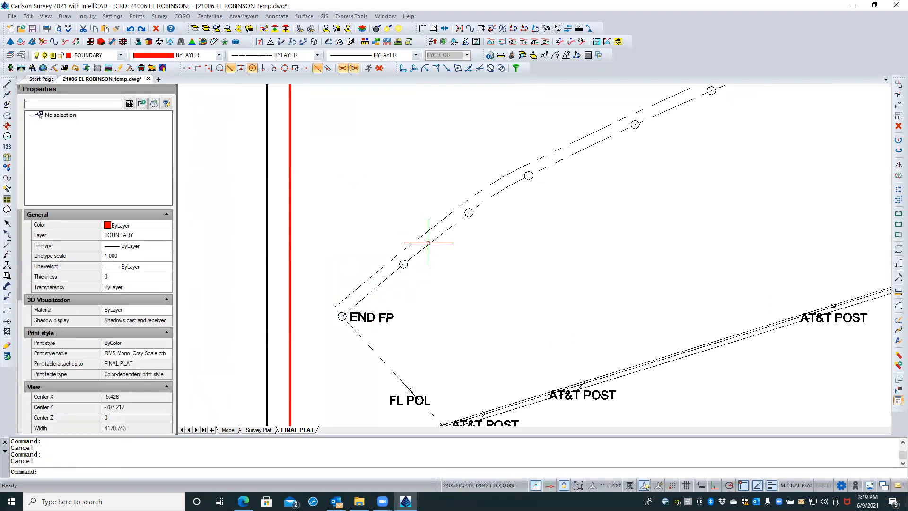
click(429, 248)
key(Escape)
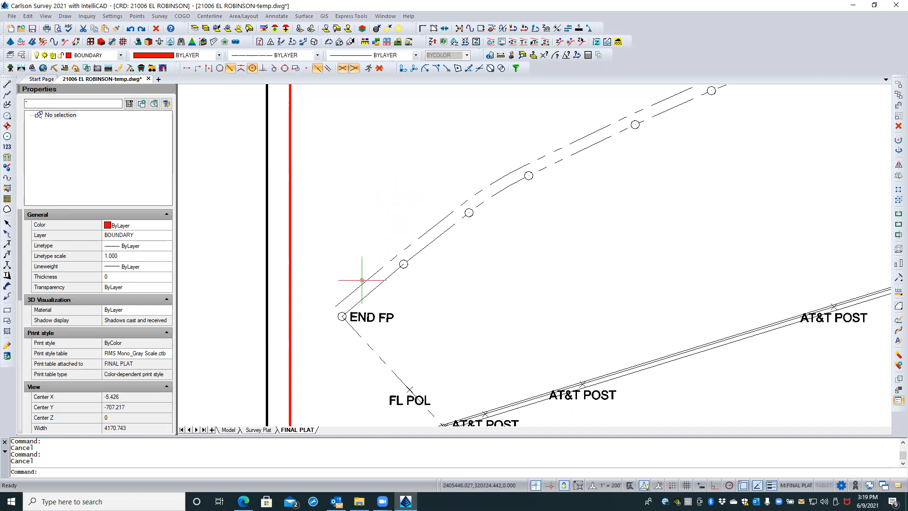
click(431, 243)
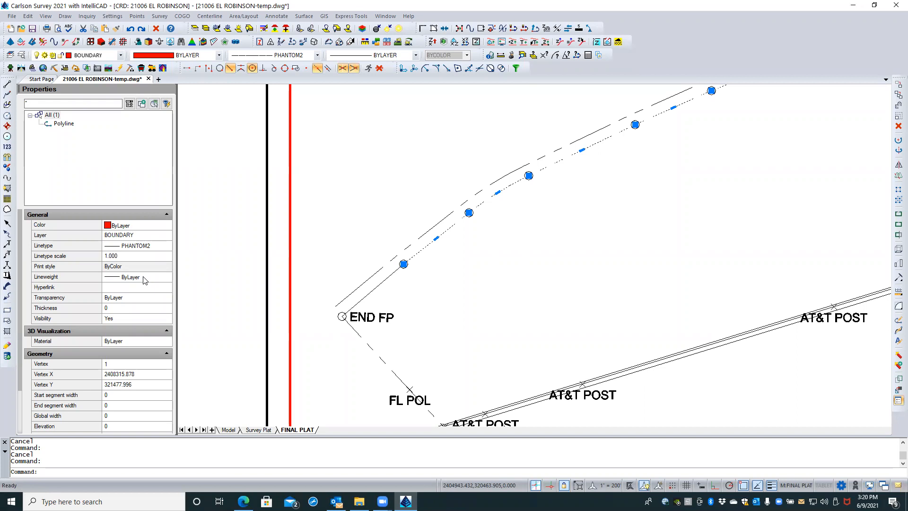
- Try to set the BOUNDARY layer's viewport lineweight to 0.40 mm in the layer settings
click(21, 55)
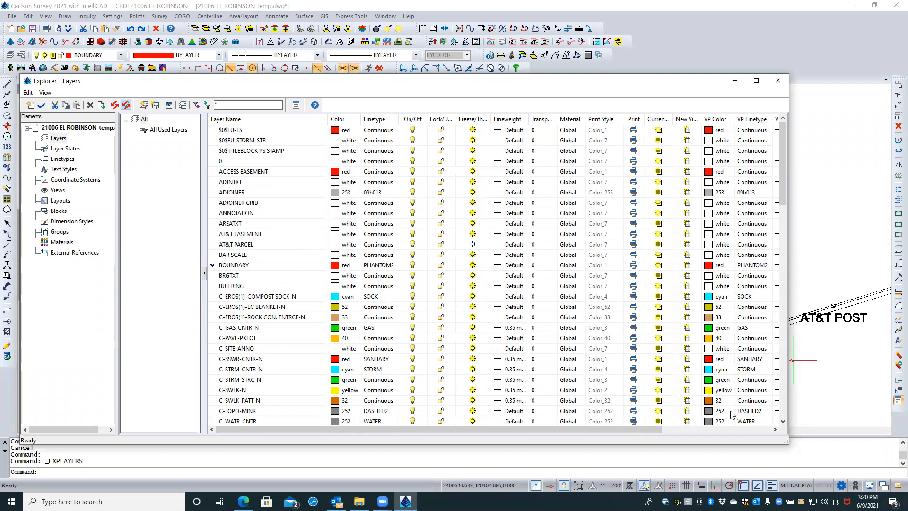
drag(651, 428, 749, 429)
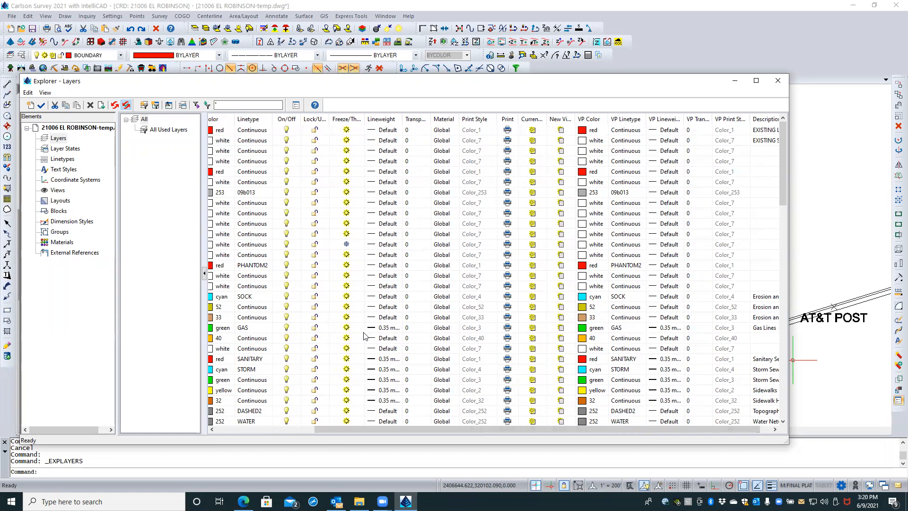
drag(413, 429, 302, 426)
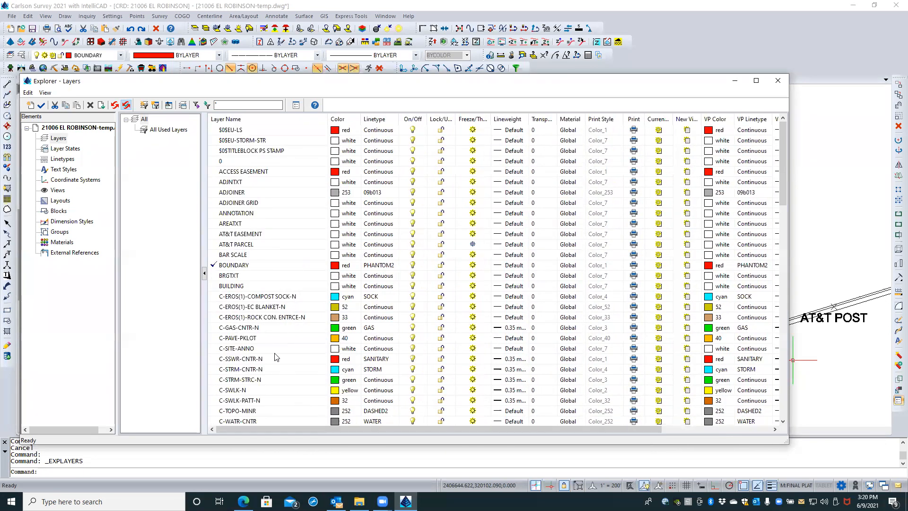
click(260, 265)
drag(320, 427, 447, 430)
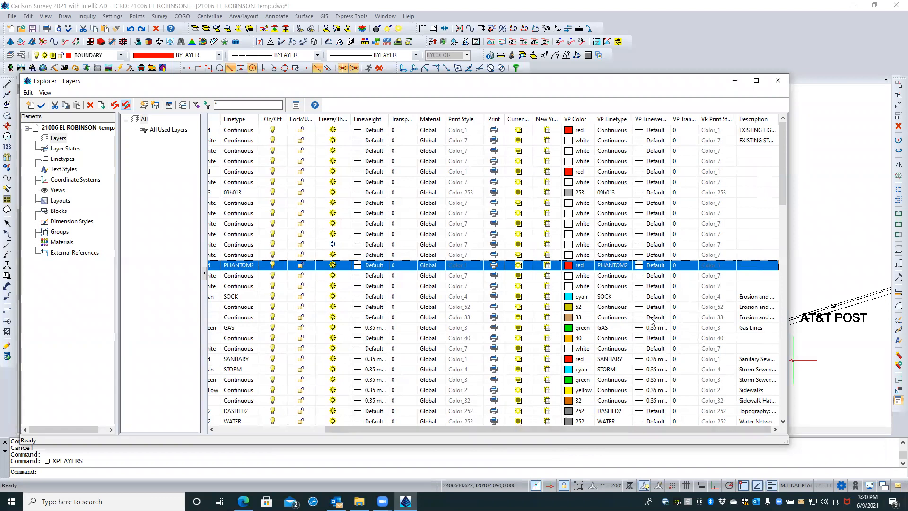
click(667, 266)
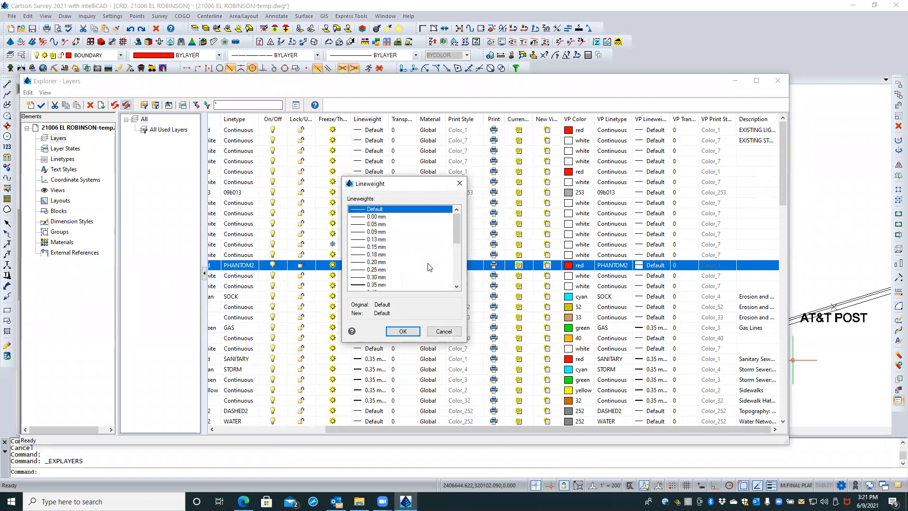
scroll(401, 278, down, 1)
click(391, 270)
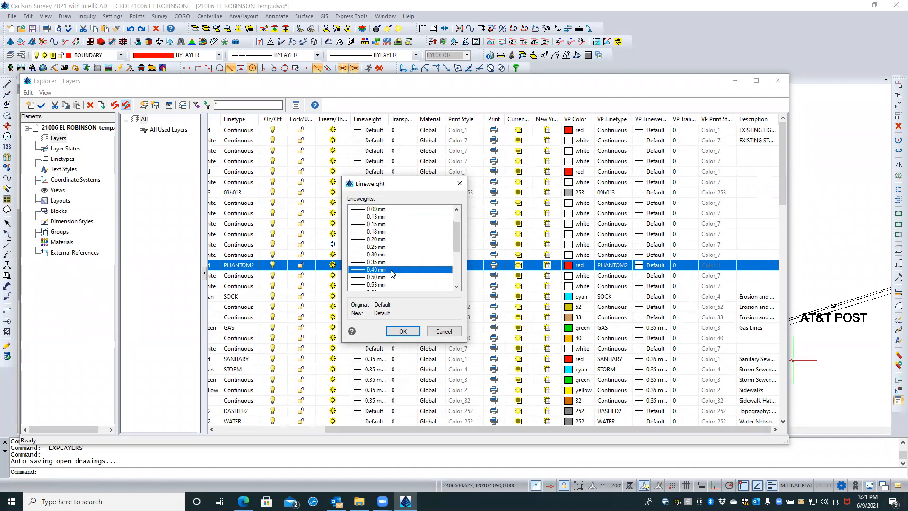
click(402, 331)
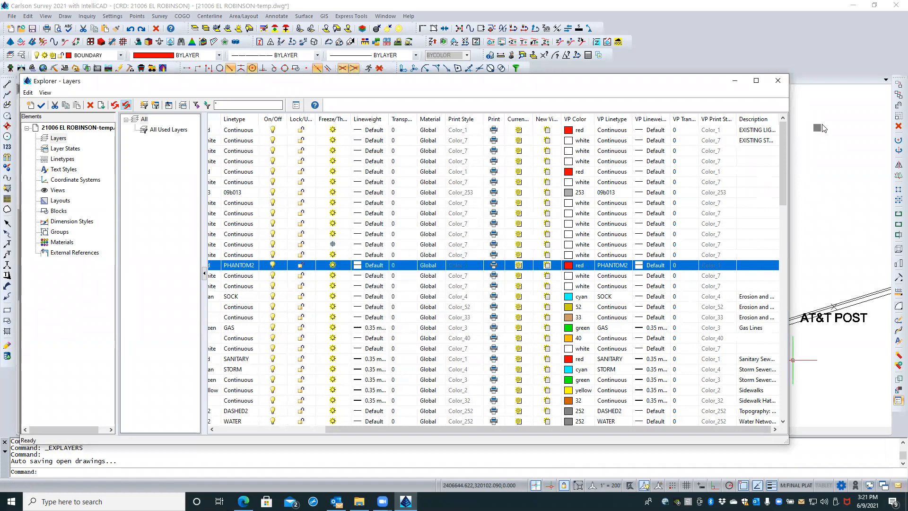
click(778, 81)
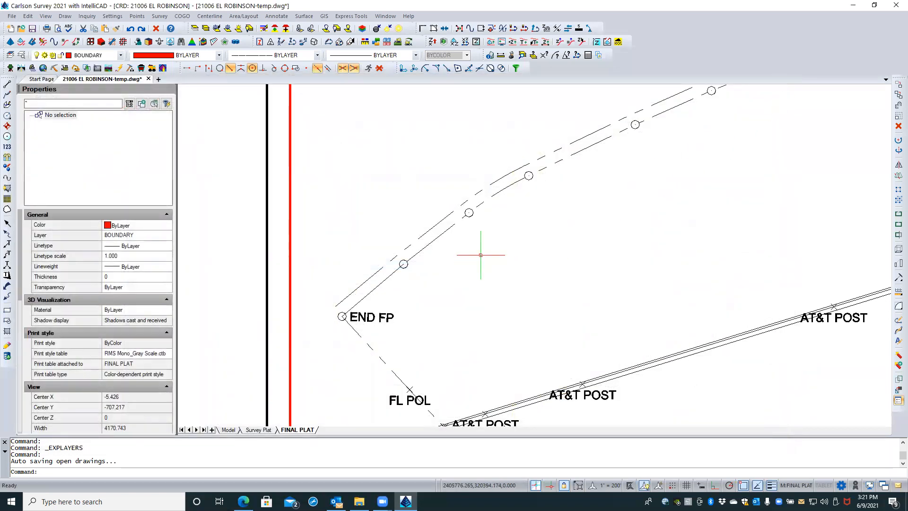
- Regenerate all viewports and examine the lineweight and dash pattern of the two parallel boundary lines near END FP
text(REA)
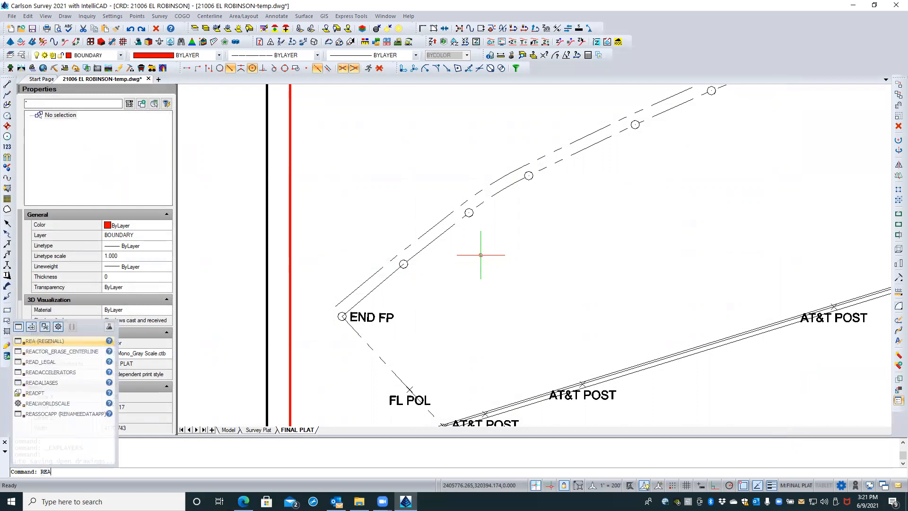
key(Return)
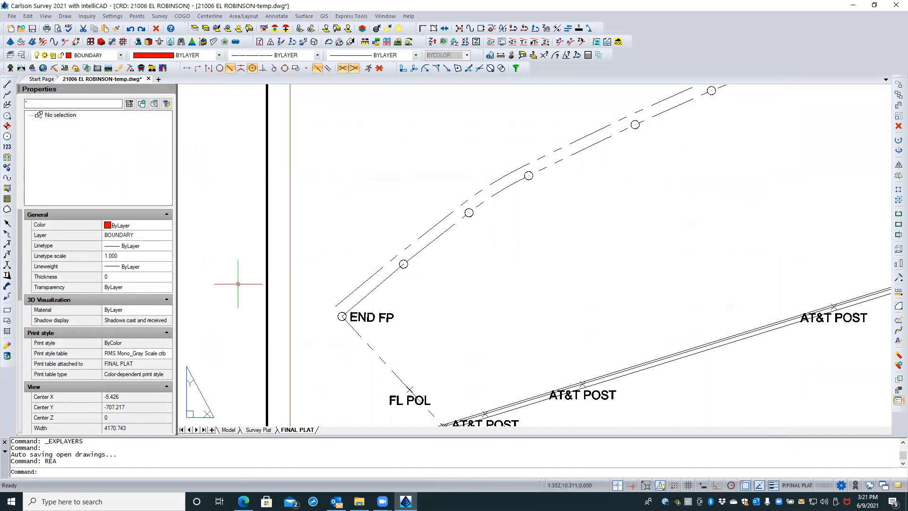
scroll(327, 290, up, 2)
scroll(327, 289, up, 6)
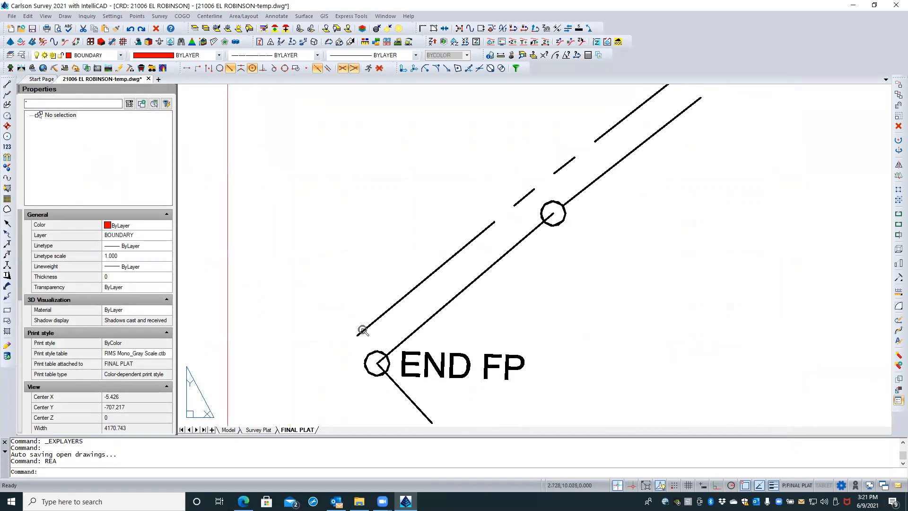
scroll(385, 335, down, 5)
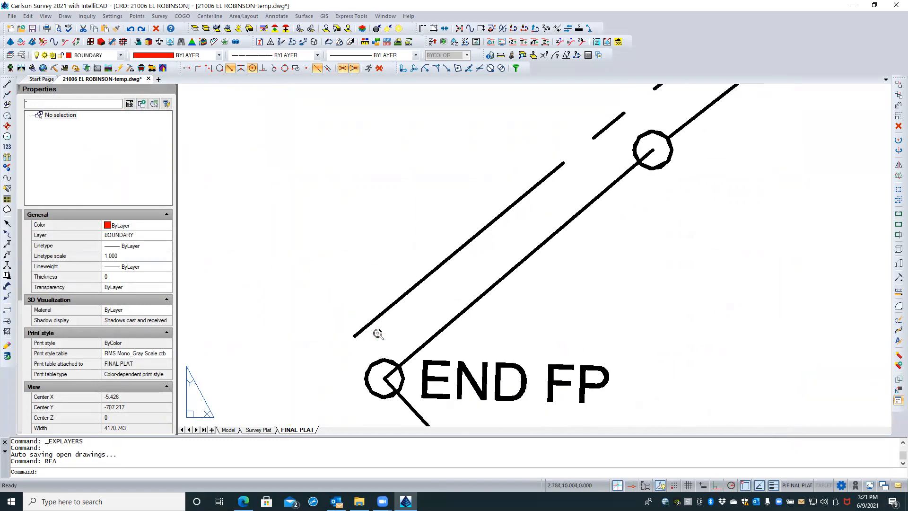
scroll(358, 306, down, 2)
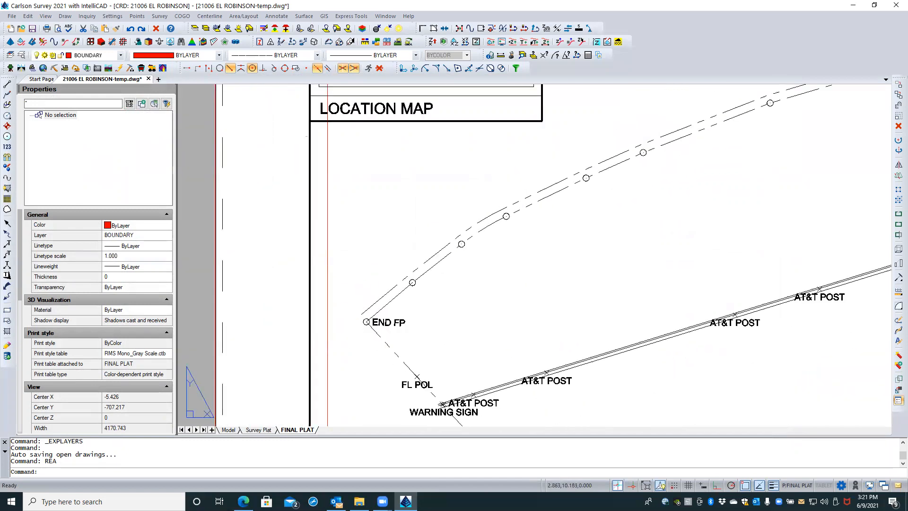
scroll(419, 285, up, 5)
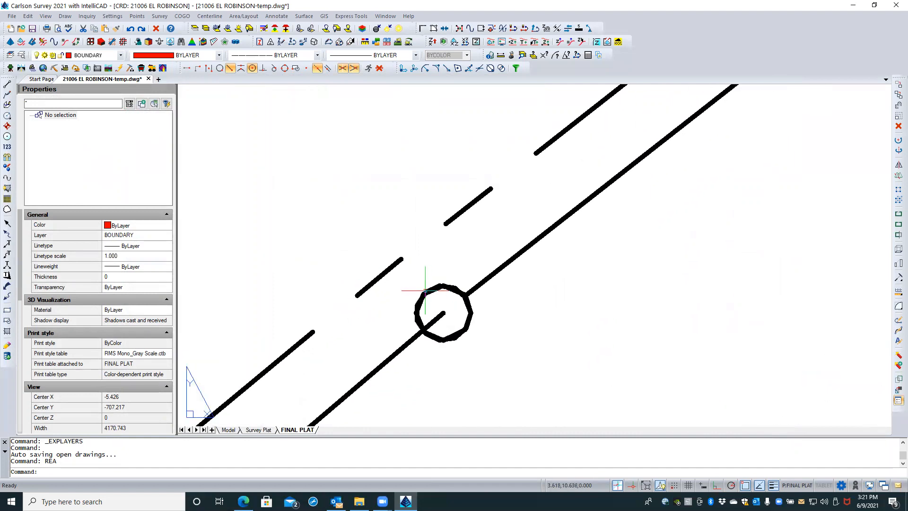
scroll(402, 292, down, 1)
scroll(403, 292, down, 1)
scroll(402, 290, down, 1)
scroll(403, 290, down, 2)
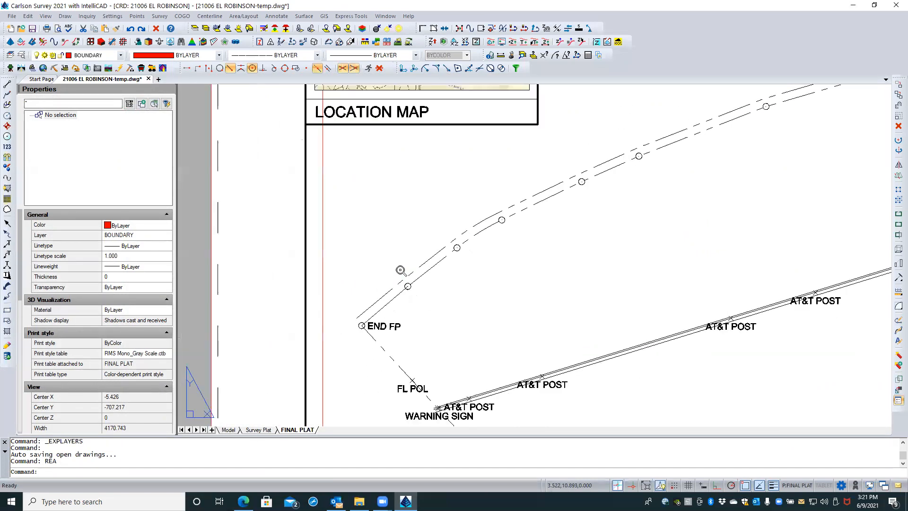
scroll(400, 269, up, 2)
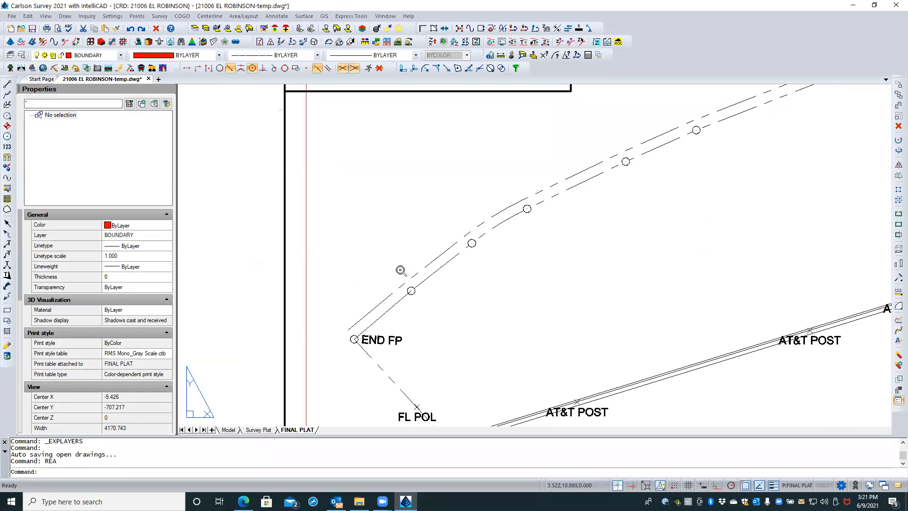
- Activate the plat viewport near END FP and inspect the properties of the nearest point symbol on the lower boundary line
scroll(400, 270, up, 1)
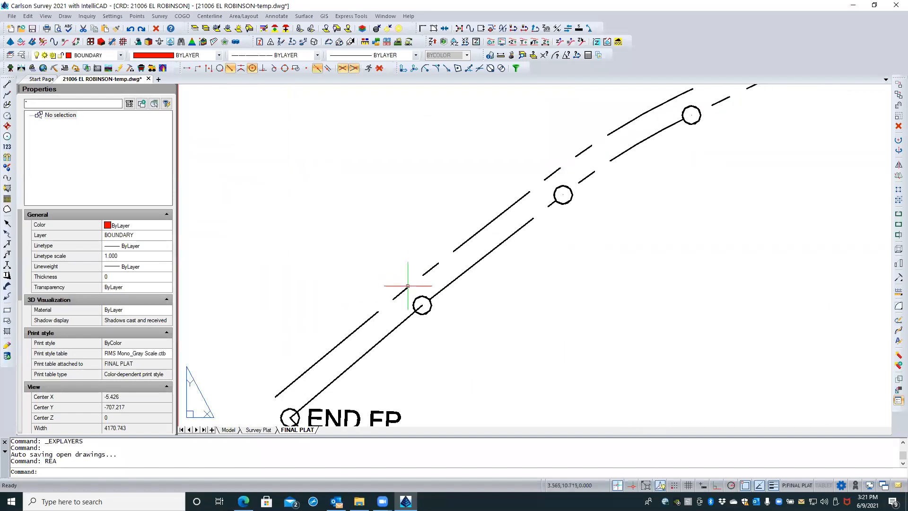
double_click(402, 279)
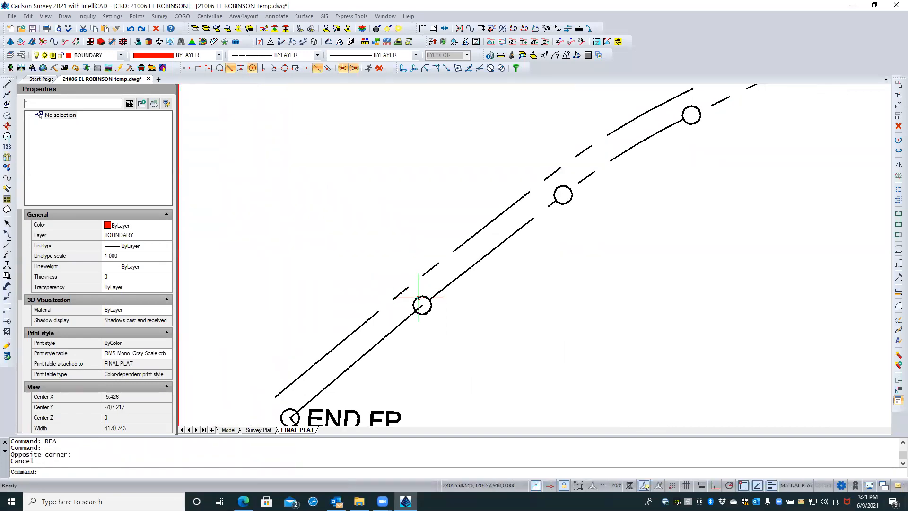
click(395, 301)
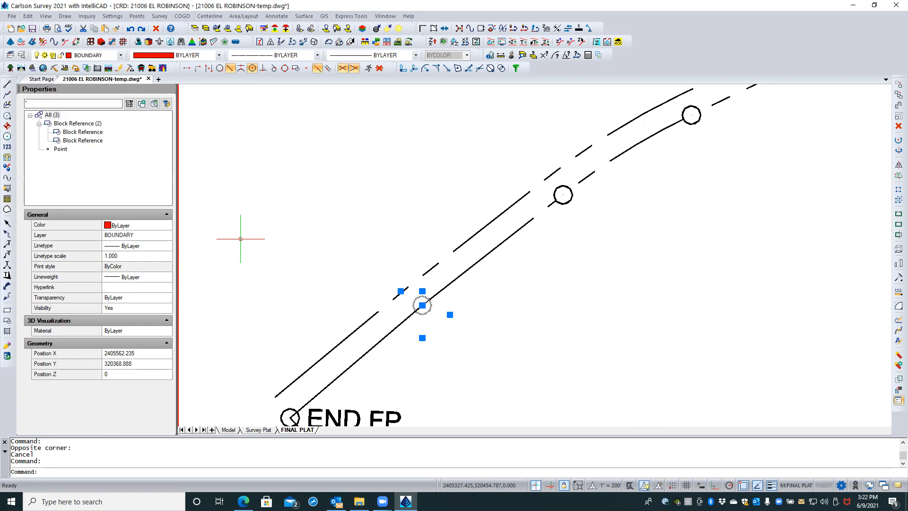
key(Escape)
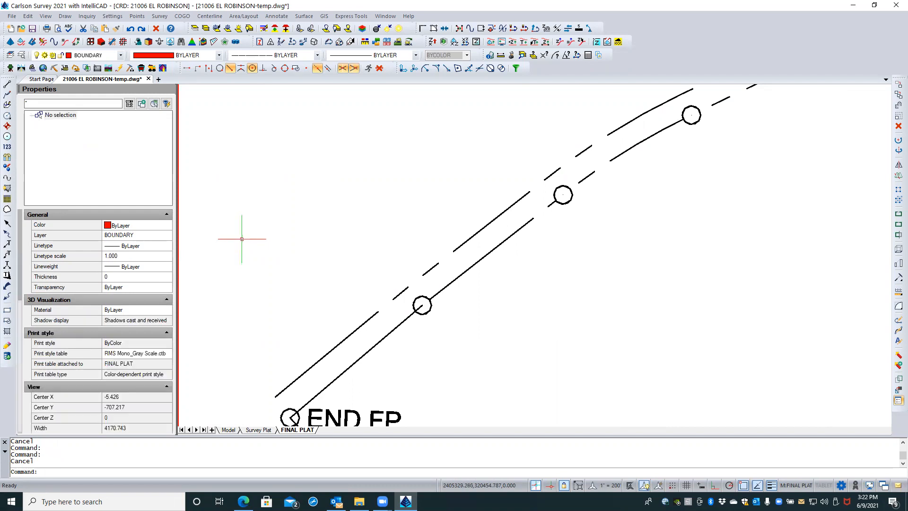
- Set the BOUNDARY layer's viewport lineweight to 0.40 mm and regenerate all viewports with REA
click(21, 56)
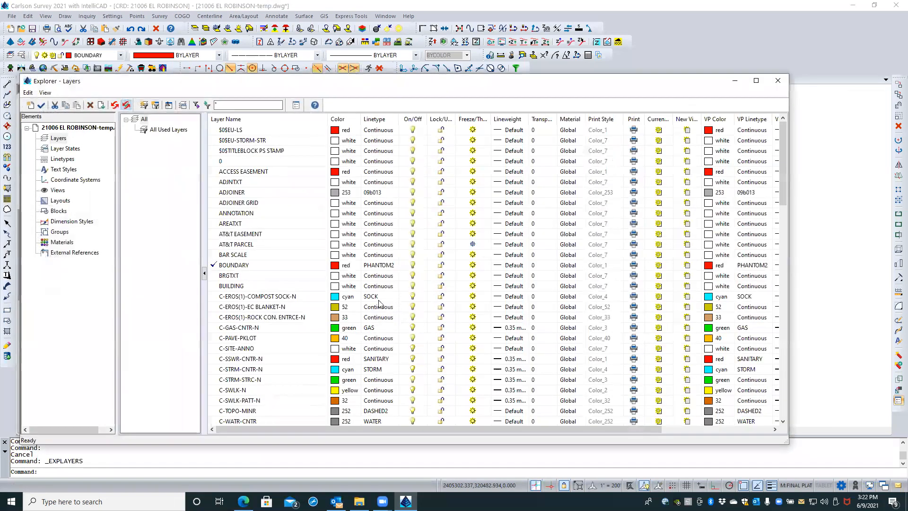
click(252, 268)
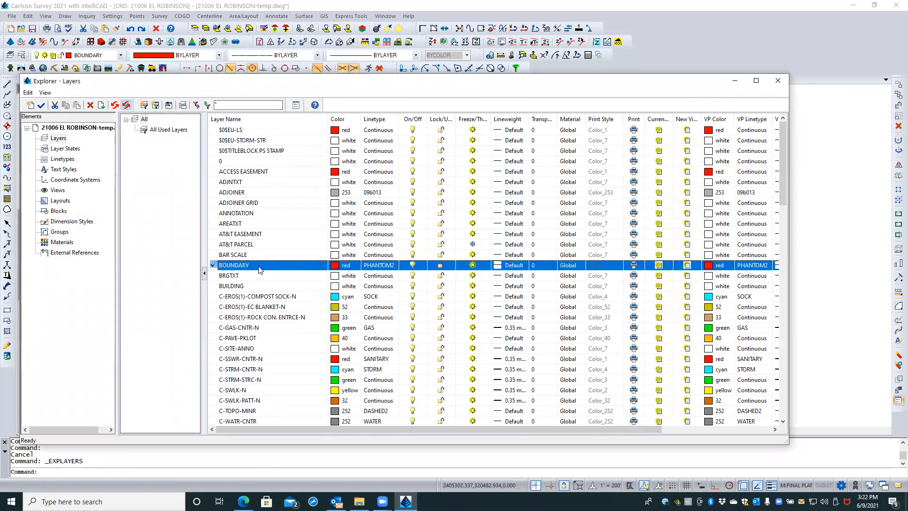
drag(542, 428, 673, 426)
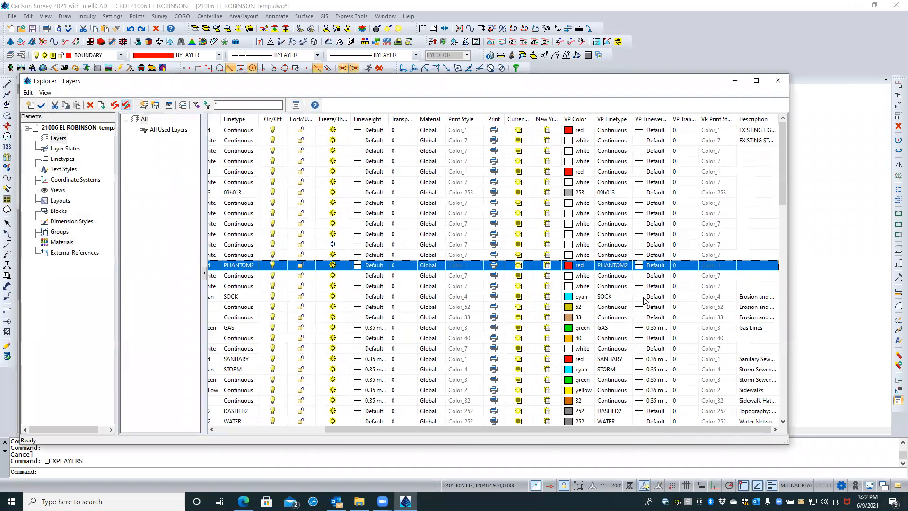
click(640, 269)
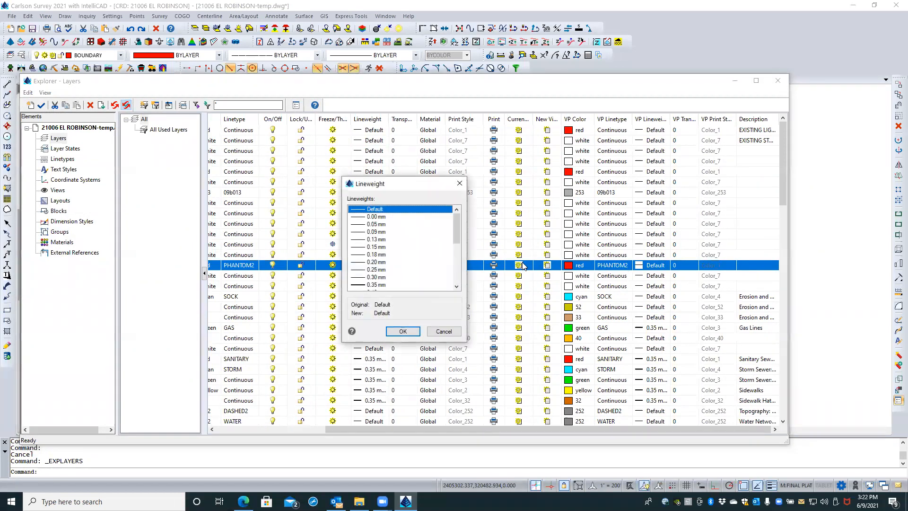
scroll(452, 239, down, 1)
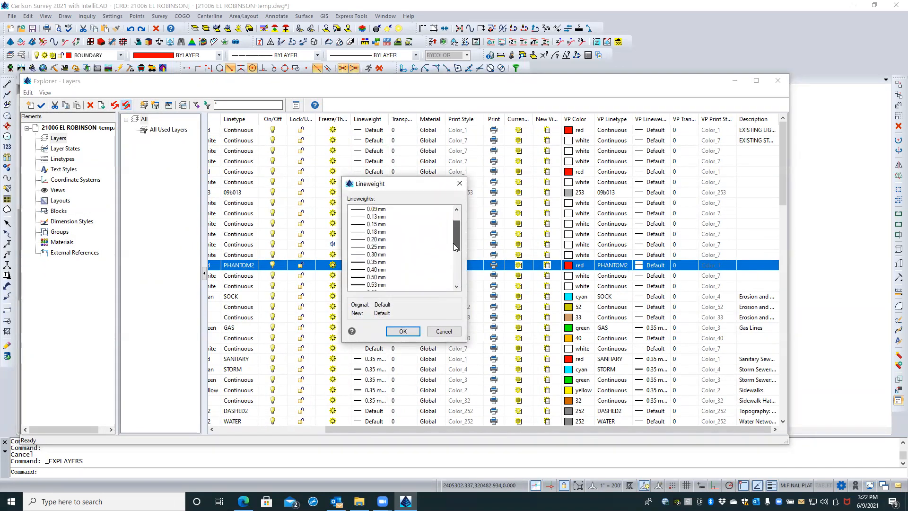
click(377, 270)
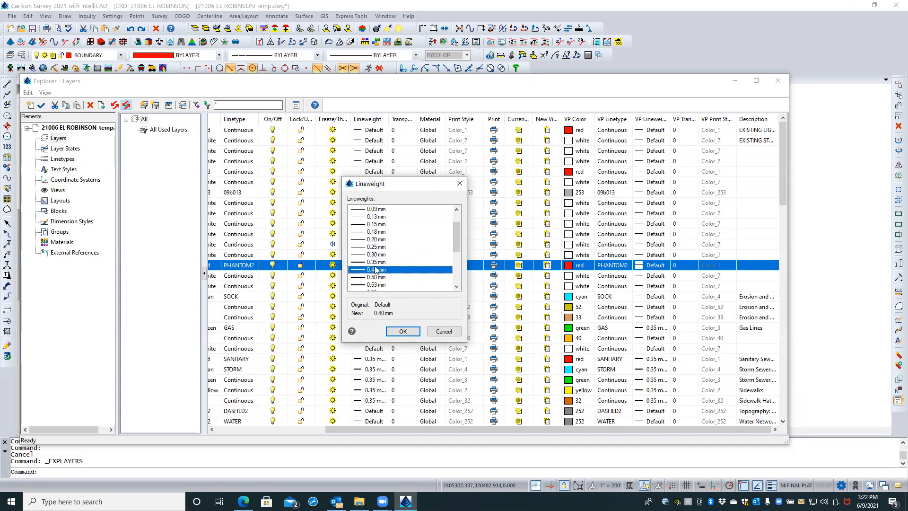
click(403, 332)
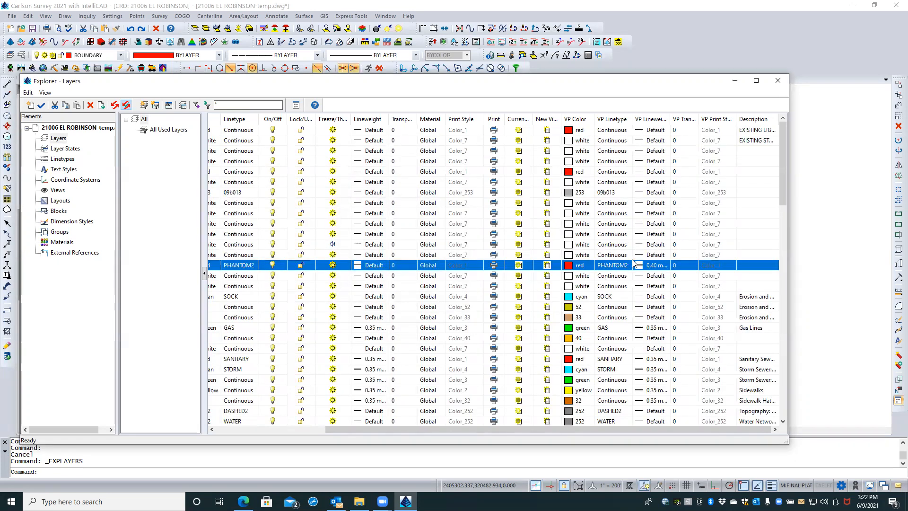
click(781, 82)
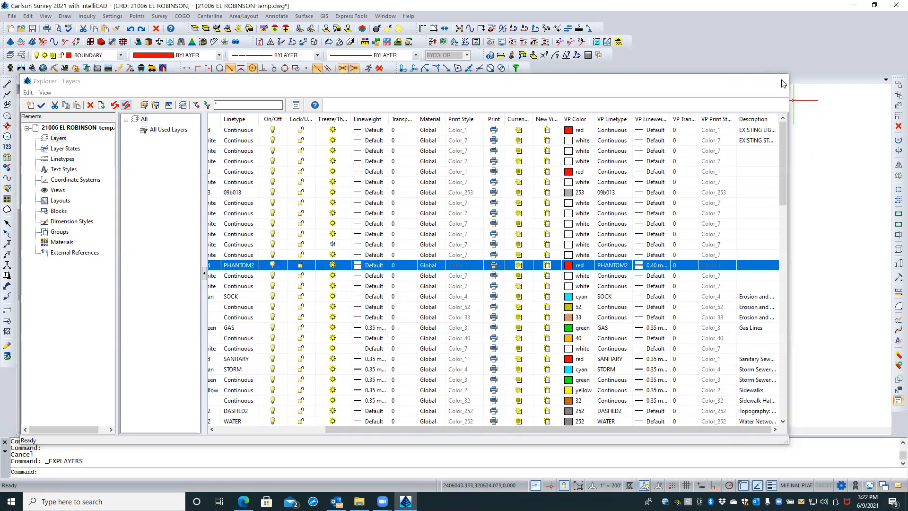
text(REA)
key(Return)
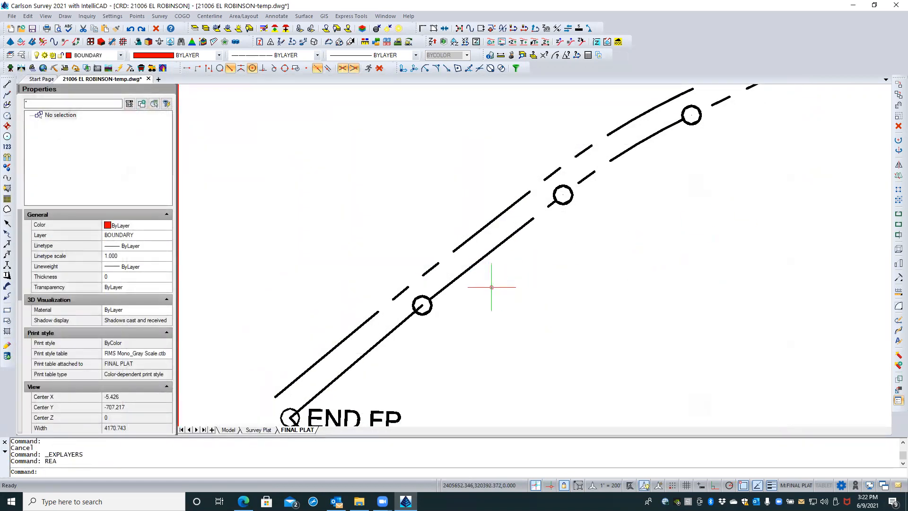
- Select all point symbols similar to the one on the lower boundary line nearest END FP and bring them to the front
click(425, 308)
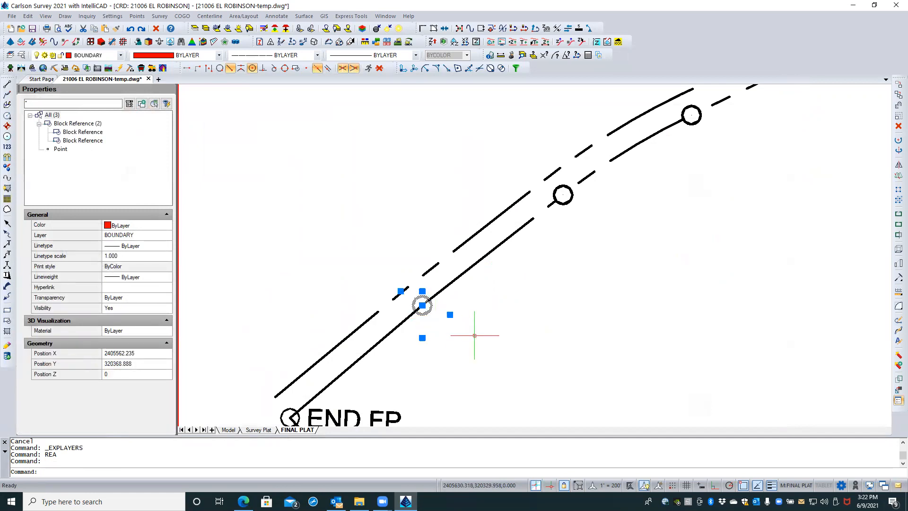
right_click(474, 335)
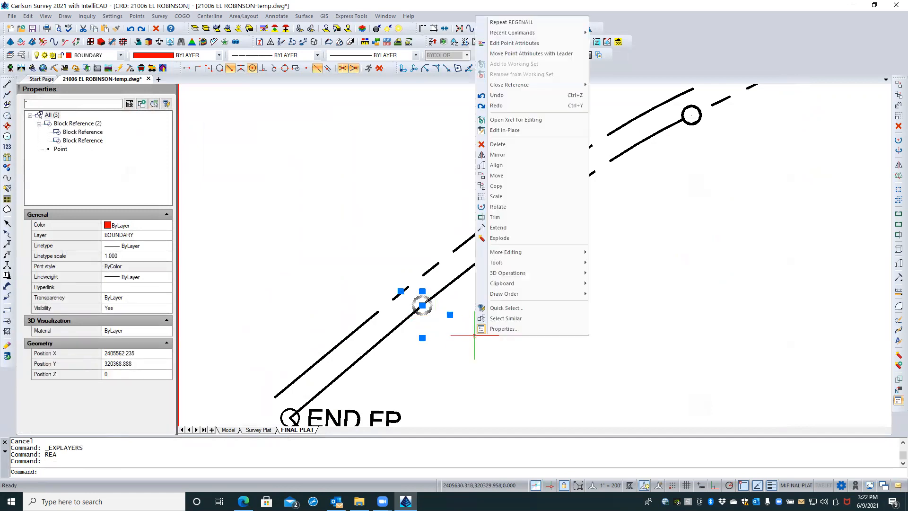
click(499, 317)
right_click(497, 314)
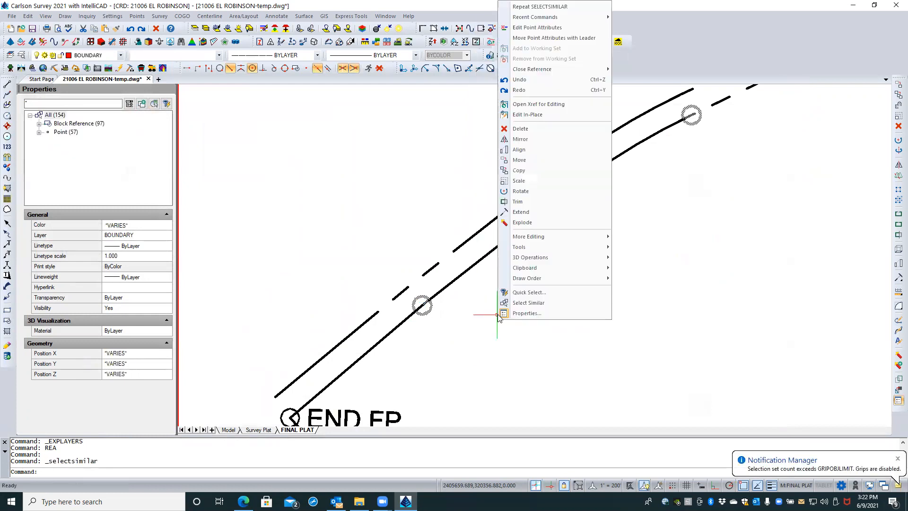
mouse_move(568, 279)
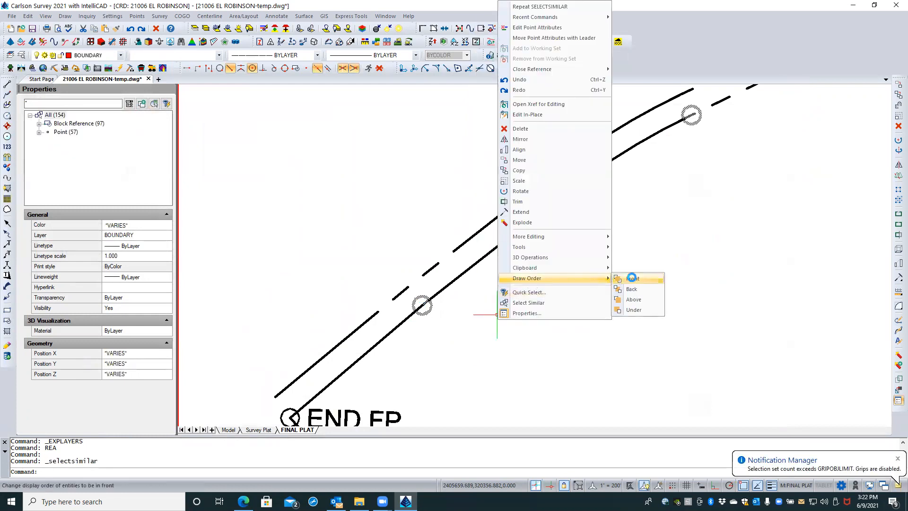
click(632, 278)
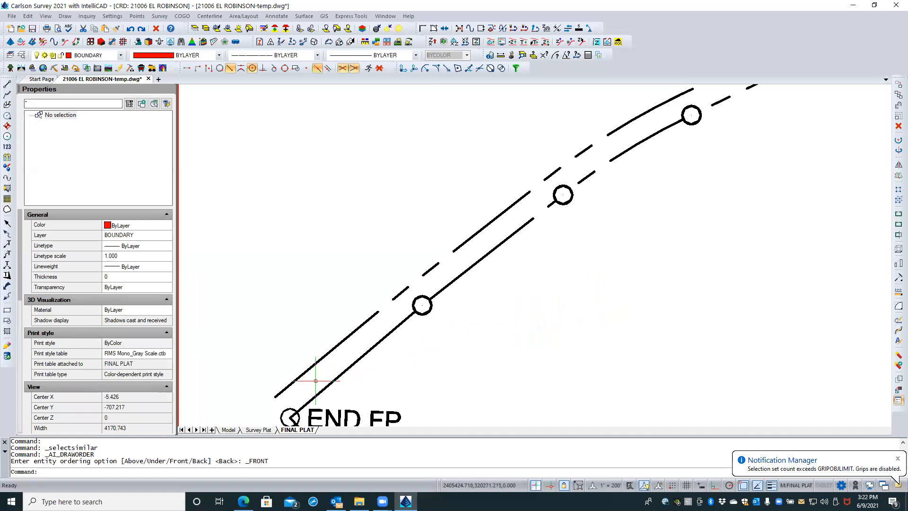
key(Escape)
- Select all objects similar to the END FP point symbol on layer PNTS-BDY and bring them to the front
click(291, 408)
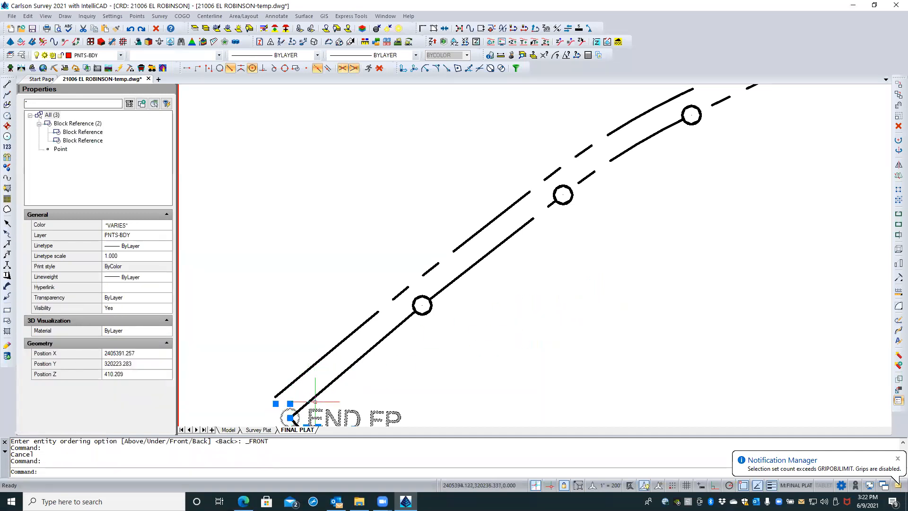
right_click(468, 355)
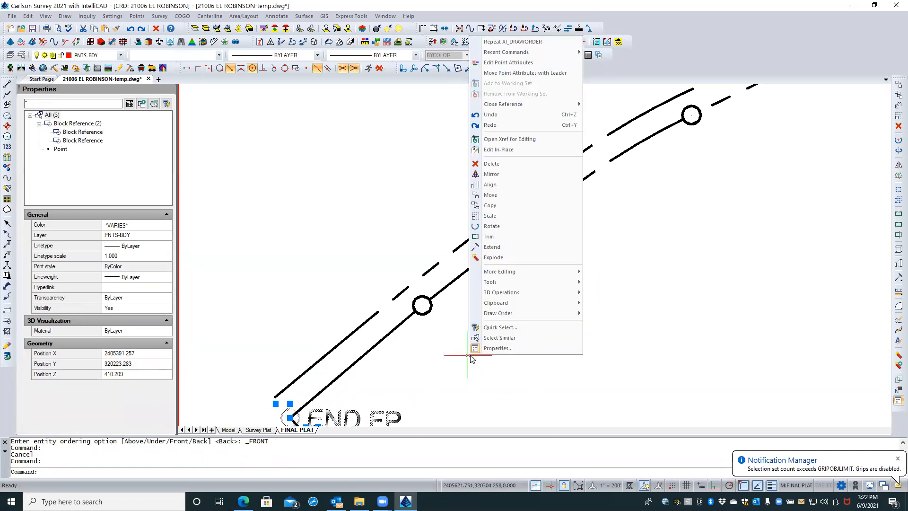
click(506, 338)
right_click(504, 334)
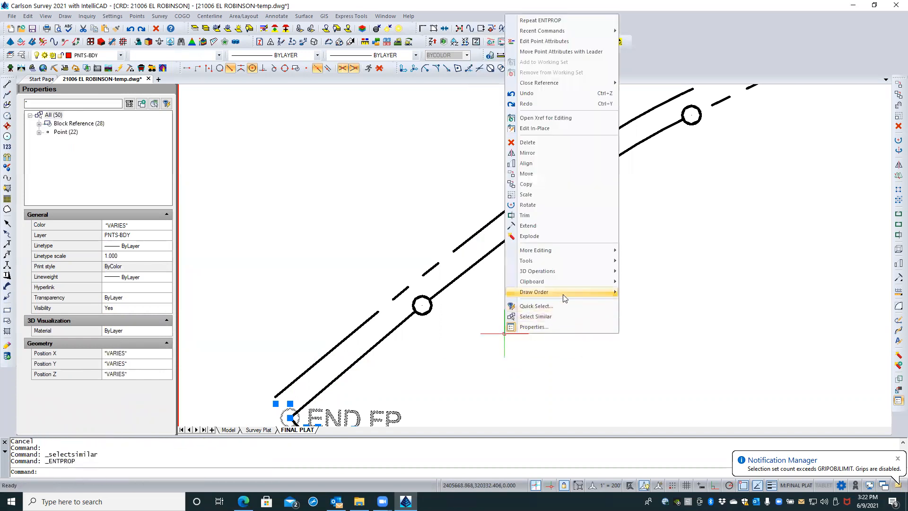
mouse_move(564, 296)
click(638, 291)
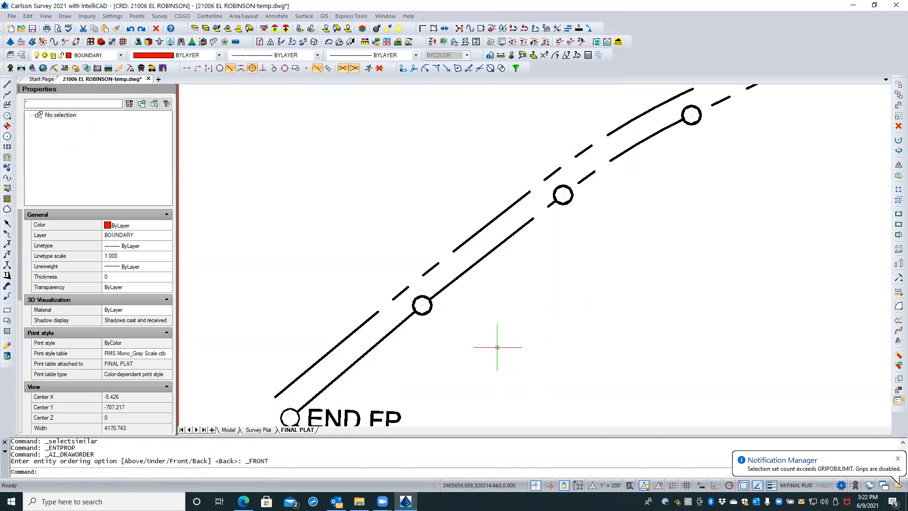
key(Escape)
- Set the BOUNDARY layer's viewport lineweight to 1.40 mm in the layer settings
scroll(358, 354, down, 1)
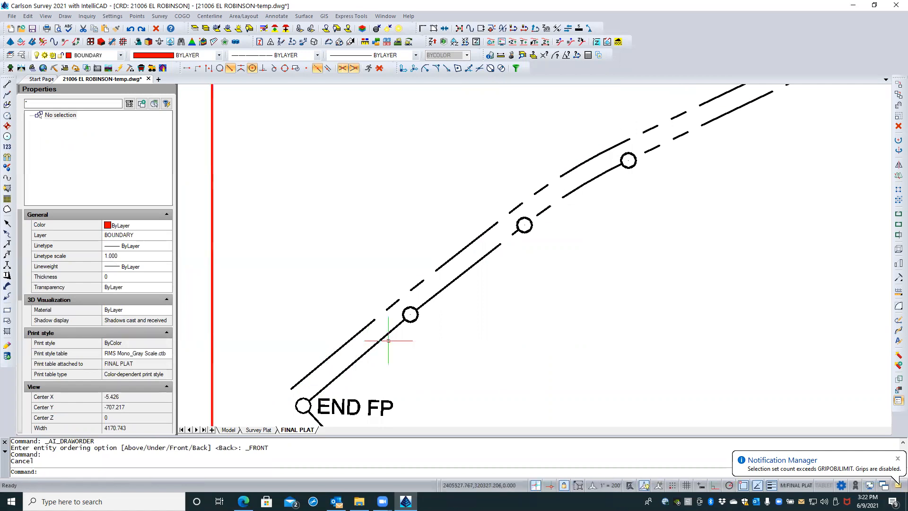
scroll(436, 322, down, 1)
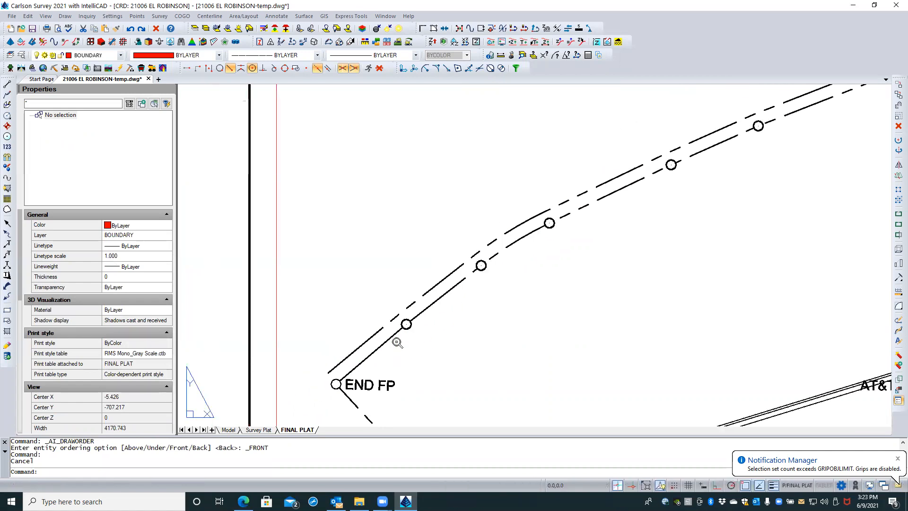
scroll(407, 336, up, 1)
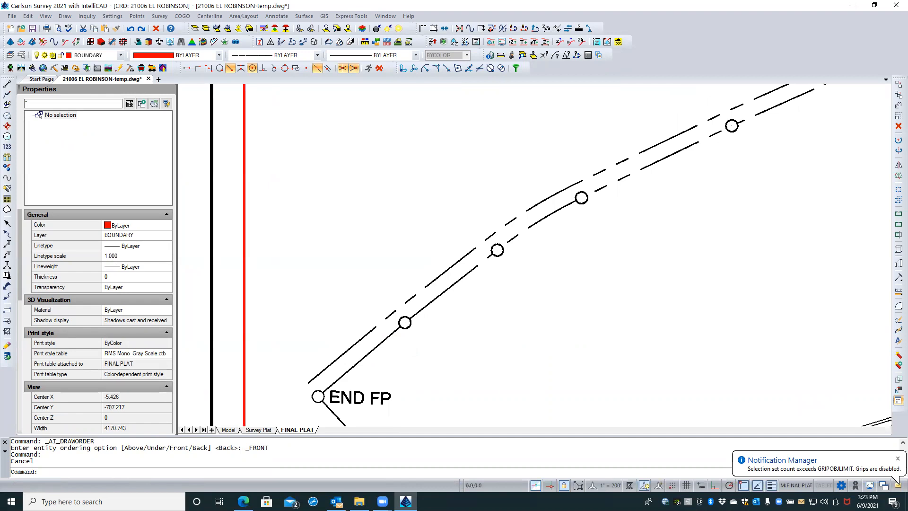
click(21, 55)
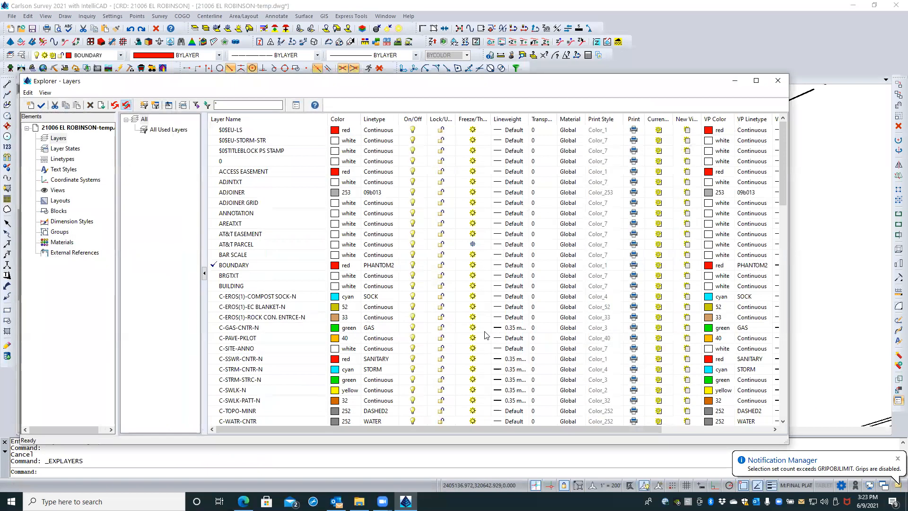
click(291, 266)
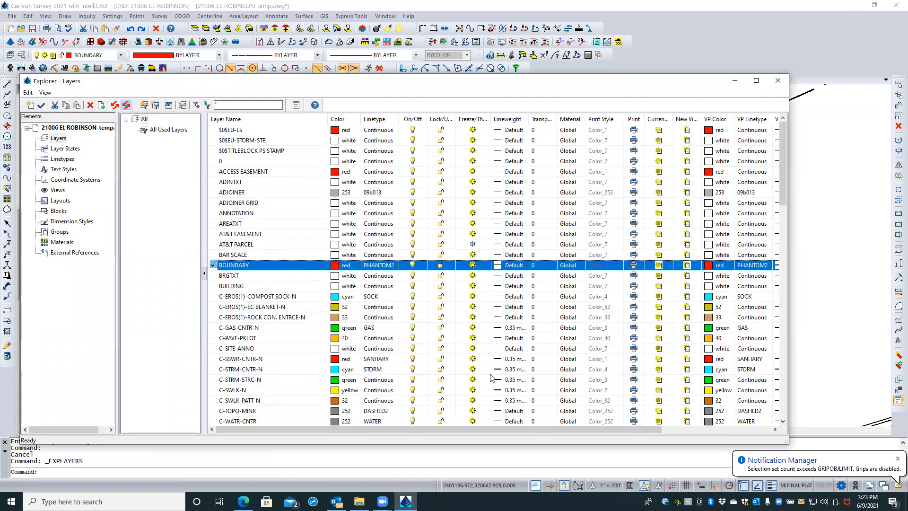
drag(618, 428, 732, 425)
click(651, 265)
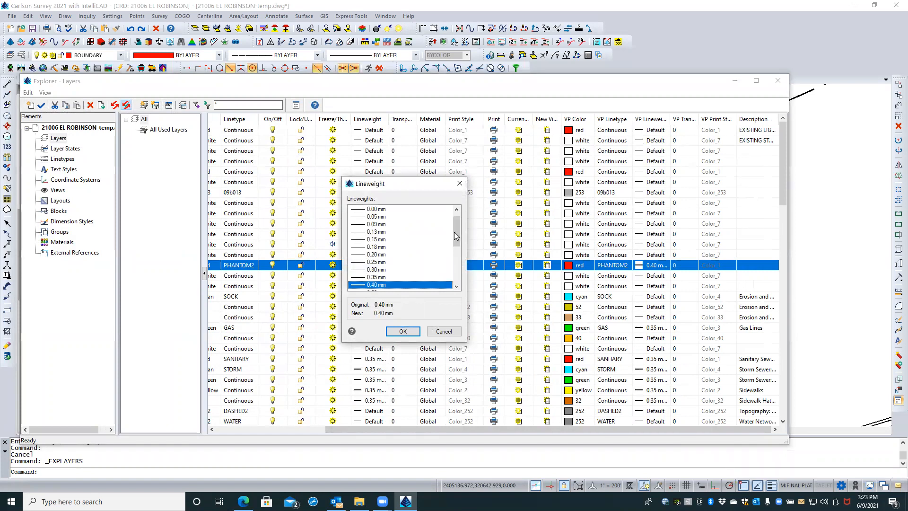
drag(456, 235, 457, 264)
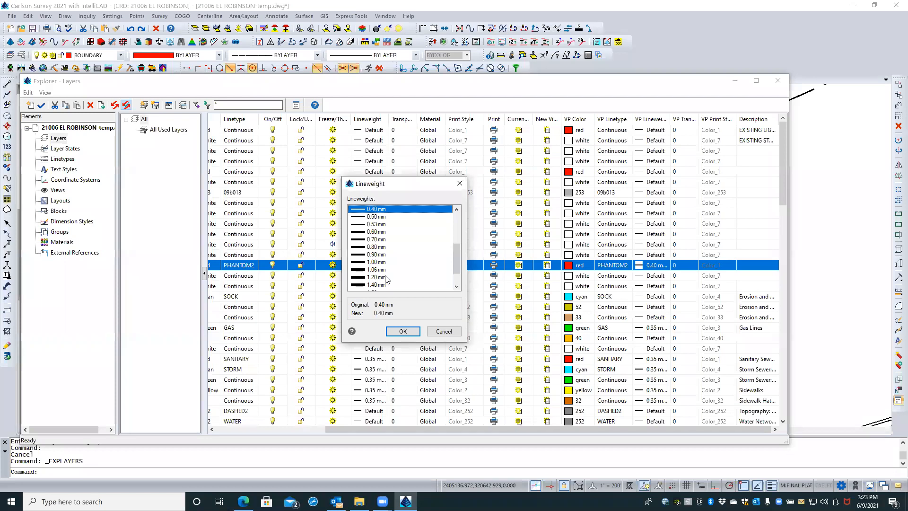
scroll(385, 279, down, 1)
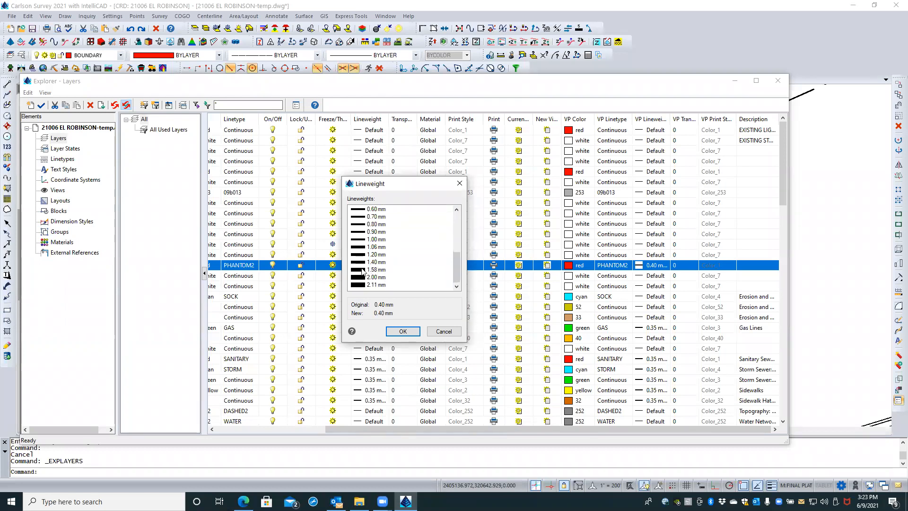
click(361, 263)
click(397, 331)
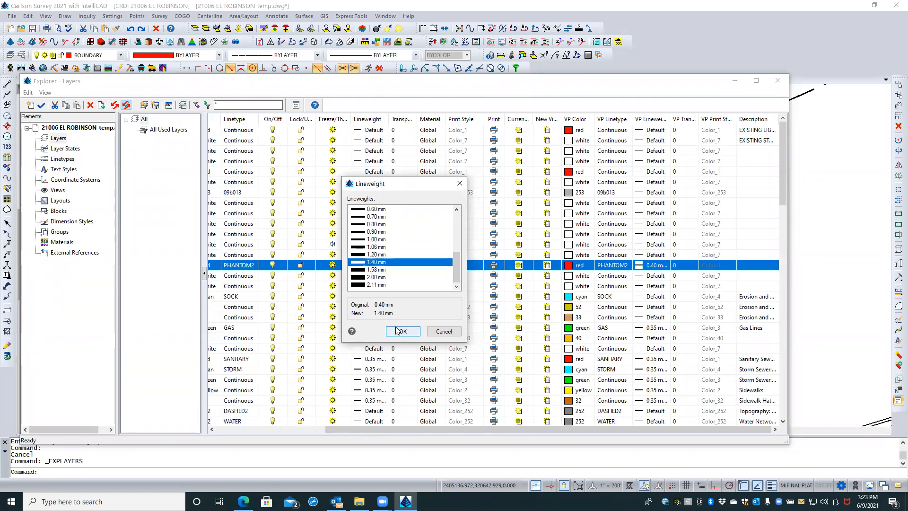
click(778, 80)
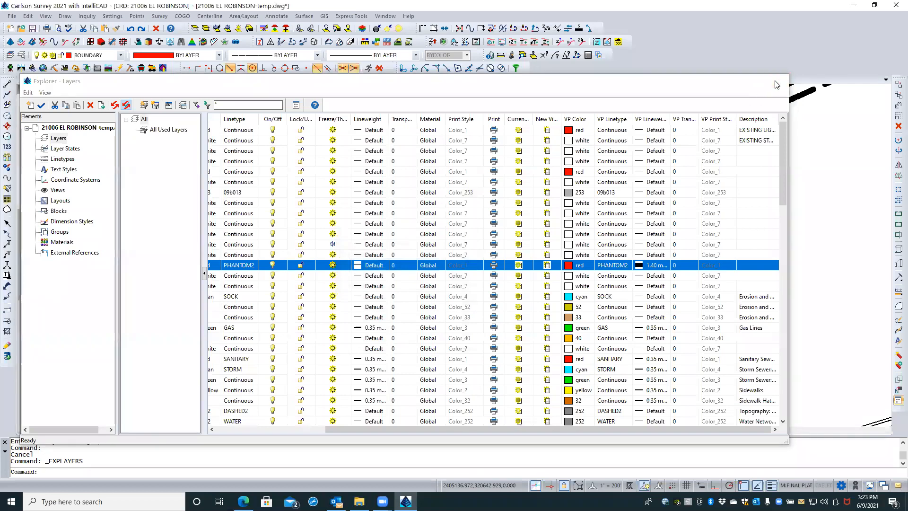
- Examine the boundary lines' thickness and dash pattern across the whole plat and along the northern boundary
scroll(355, 301, down, 6)
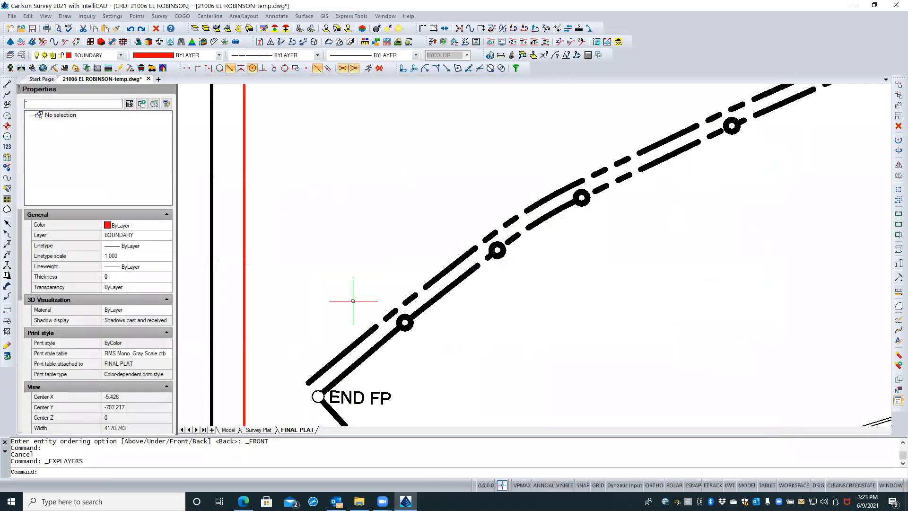
double_click(355, 299)
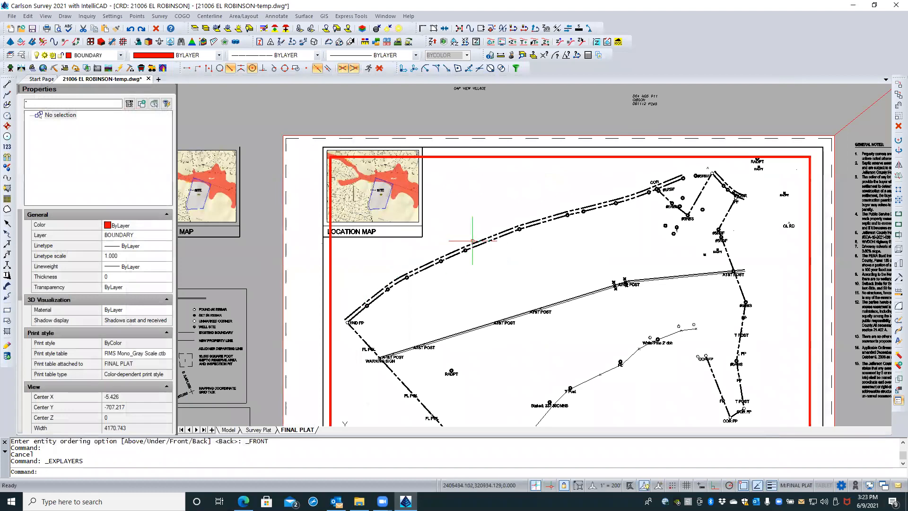
scroll(487, 229, up, 2)
scroll(487, 229, up, 1)
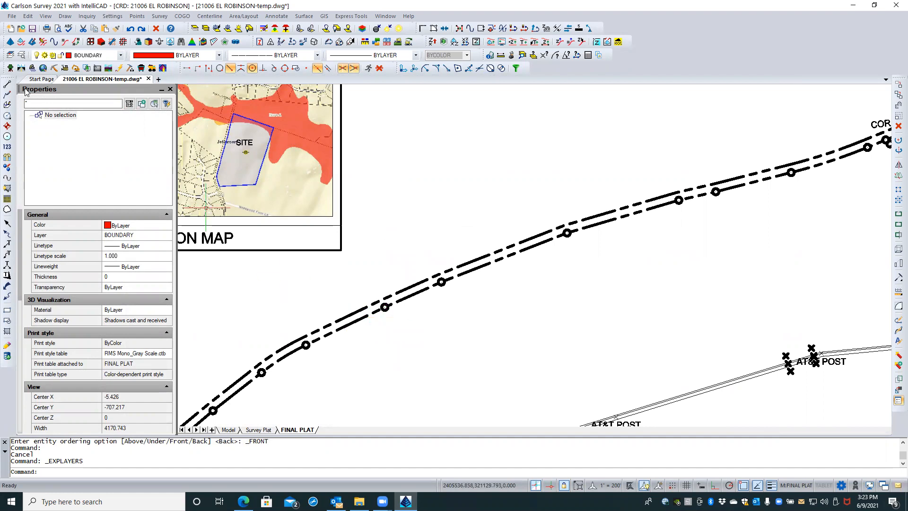
- Set the BOUNDARY layer's viewport lineweight to Default in the layer settings
click(22, 55)
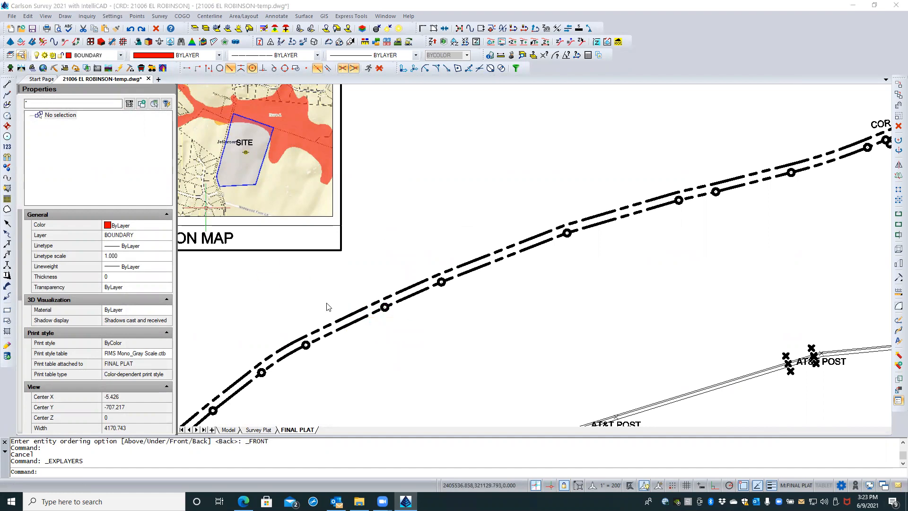
click(258, 267)
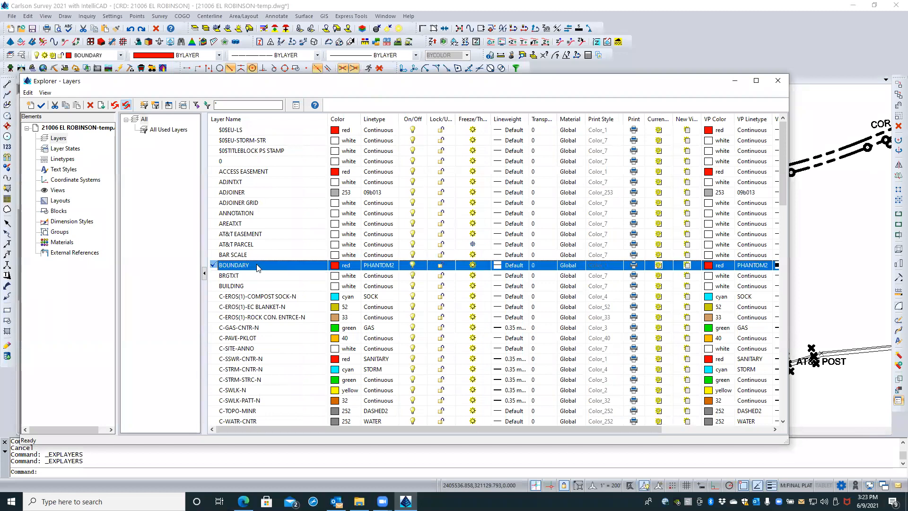
drag(493, 427, 632, 425)
click(654, 266)
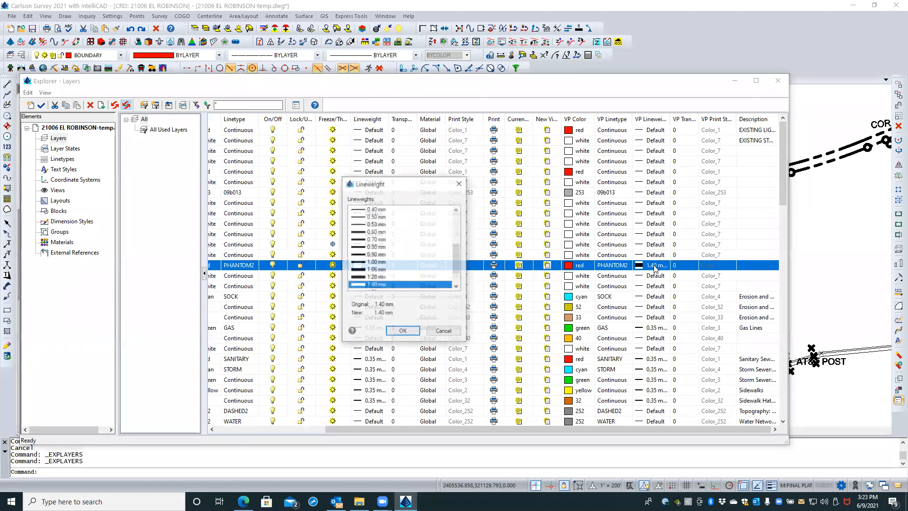
scroll(451, 241, up, 4)
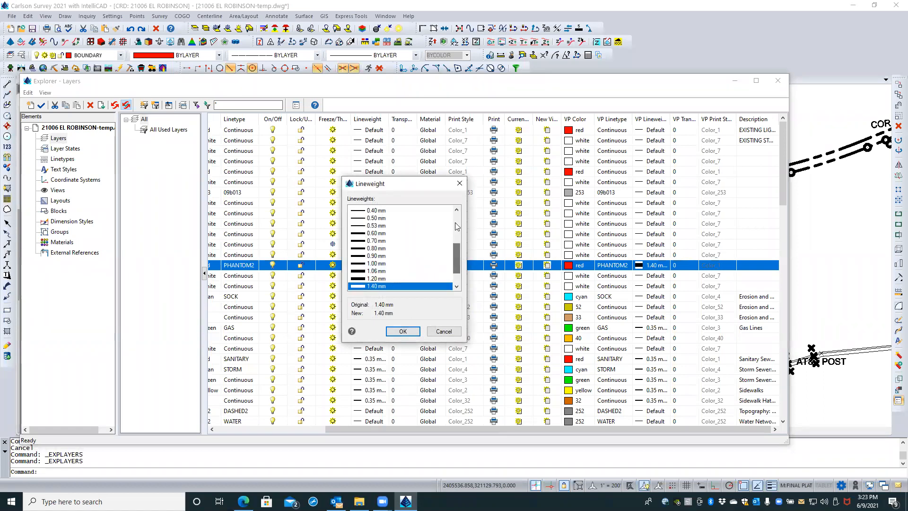
click(373, 209)
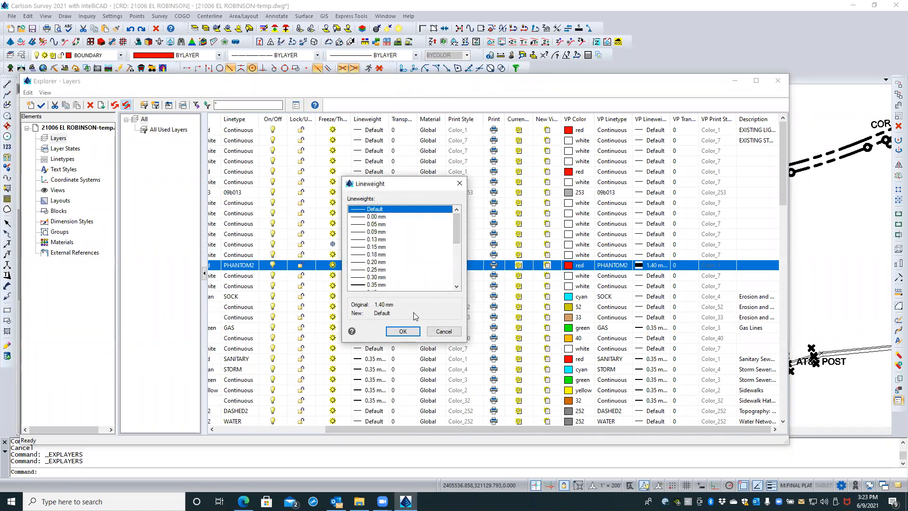
click(413, 332)
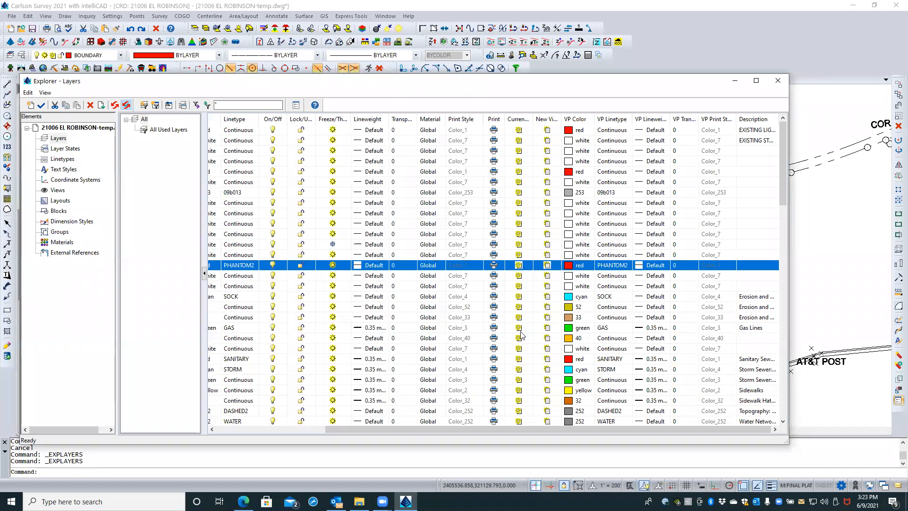
click(778, 80)
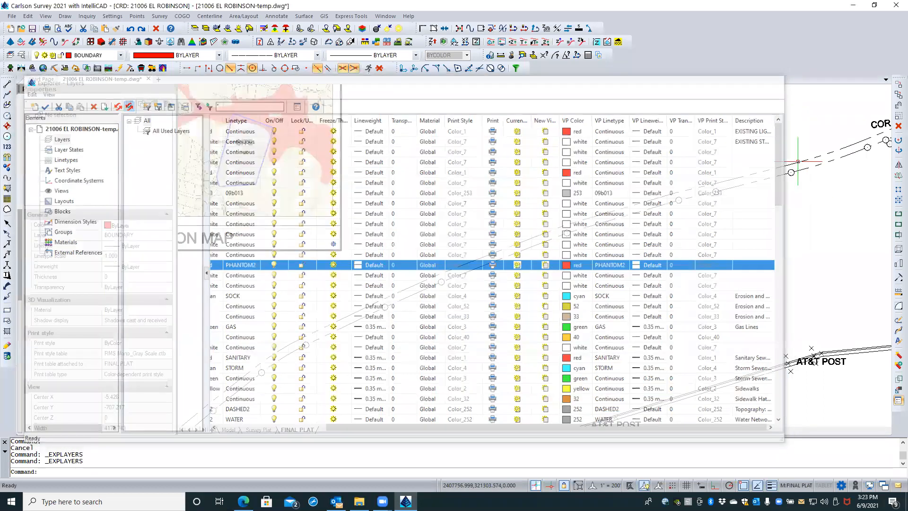
- Set the lineweight of both parallel northern boundary polylines to 1.00 mm and regenerate the drawing
click(536, 249)
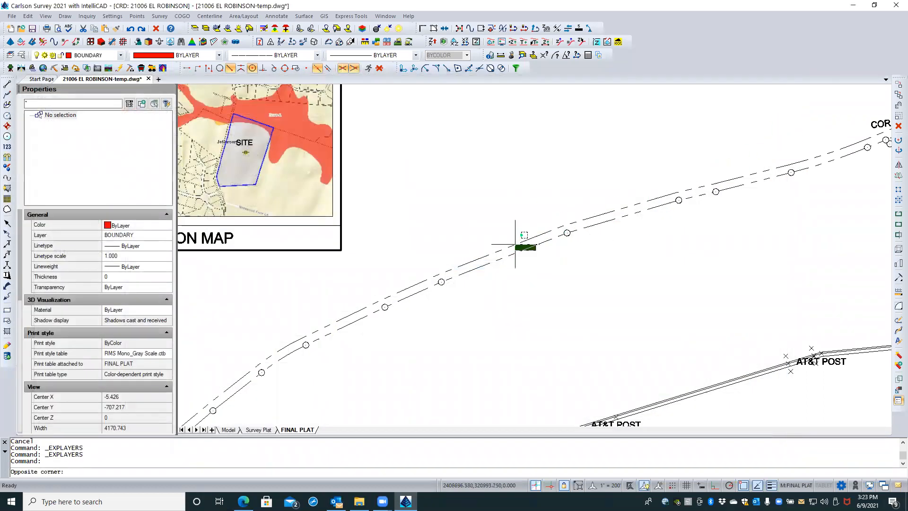
click(513, 247)
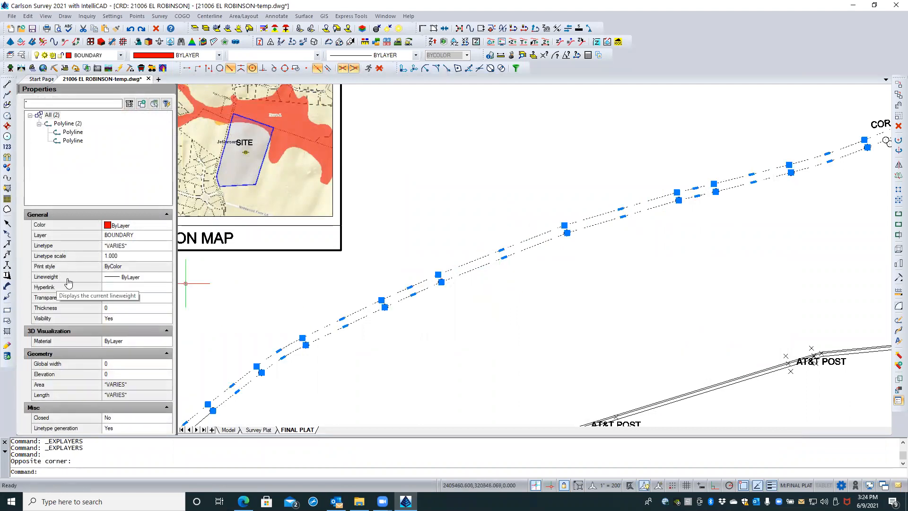
click(120, 278)
click(167, 278)
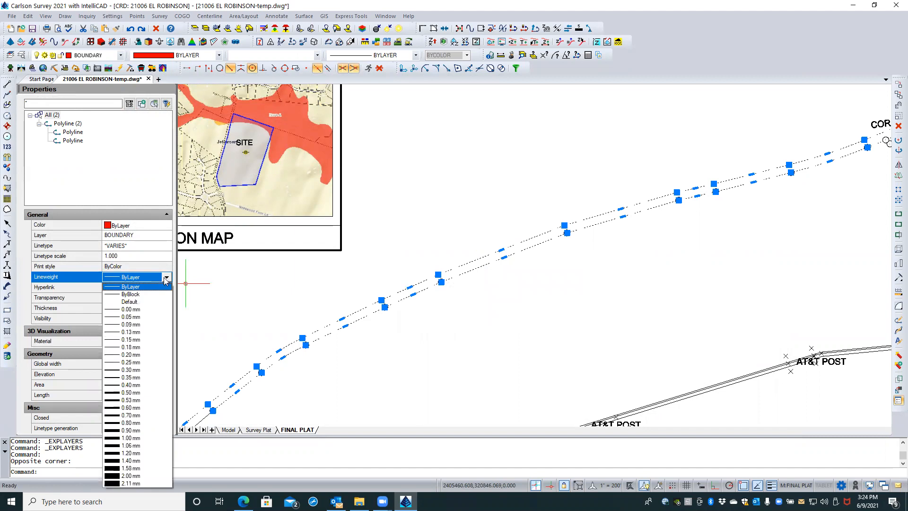
click(137, 438)
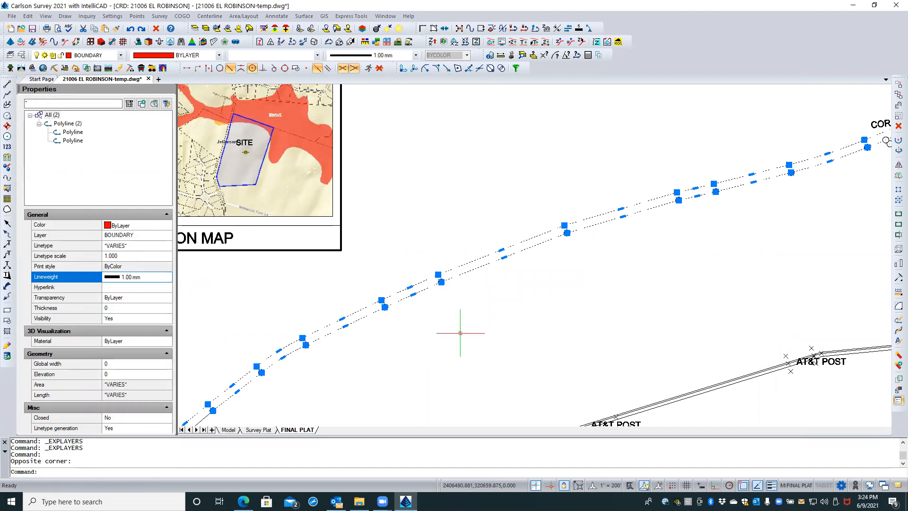
key(Escape)
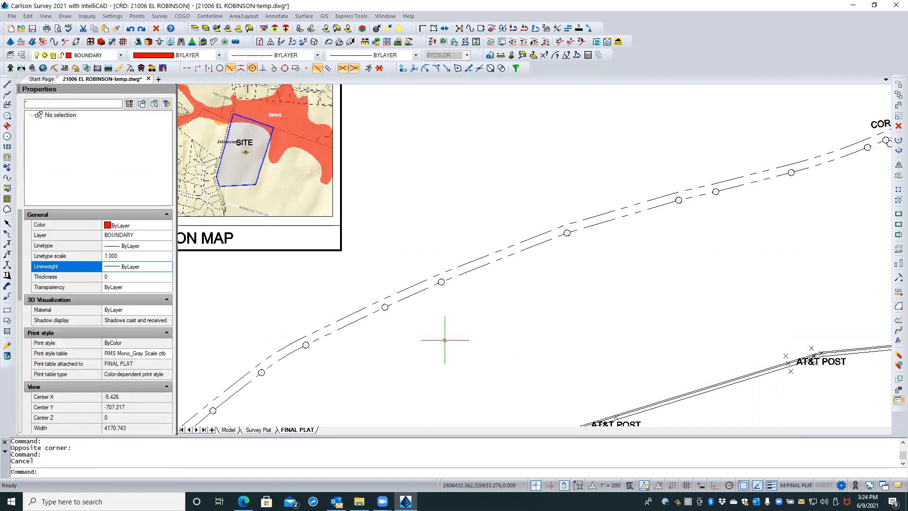
text(REA)
key(Return)
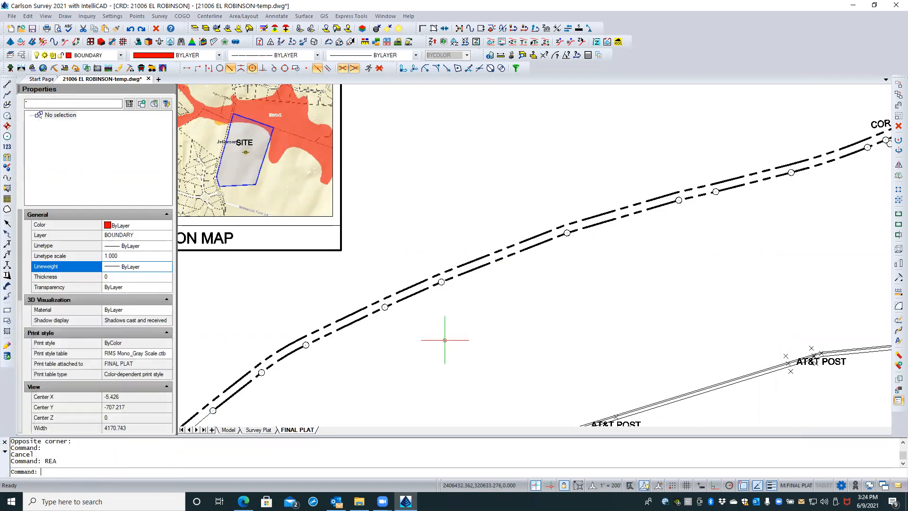
- Join the lower boundary polyline to the short segment ending at END FP with Join Nearest, using a 1.000 maximum separation and averaged endpoints
scroll(308, 357, up, 5)
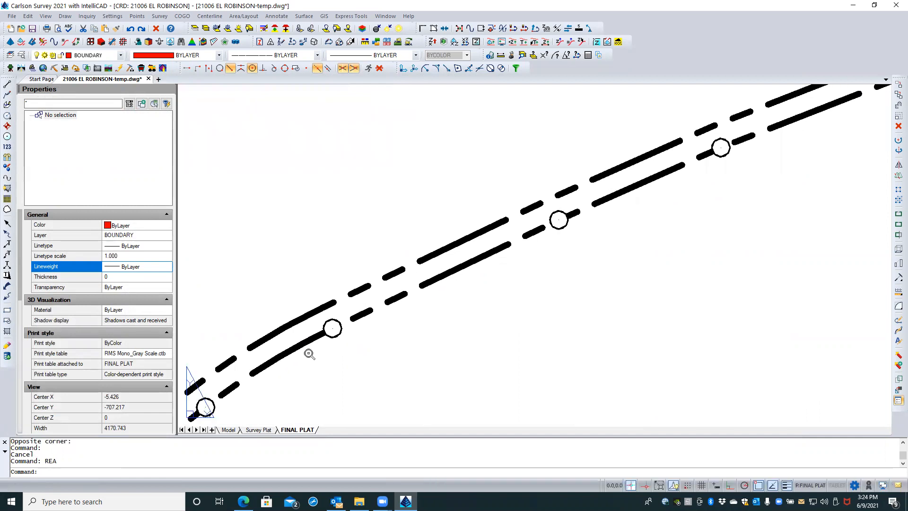
scroll(461, 314, down, 5)
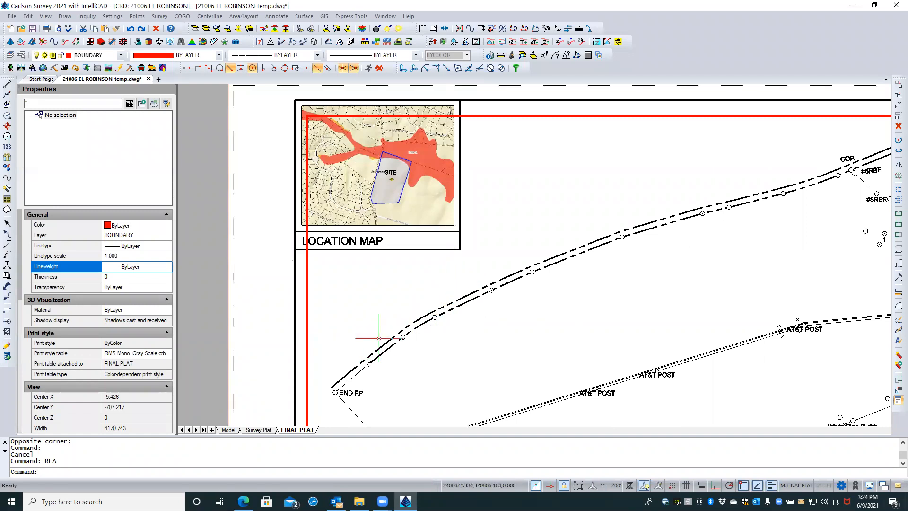
scroll(360, 332, down, 2)
scroll(360, 332, down, 1)
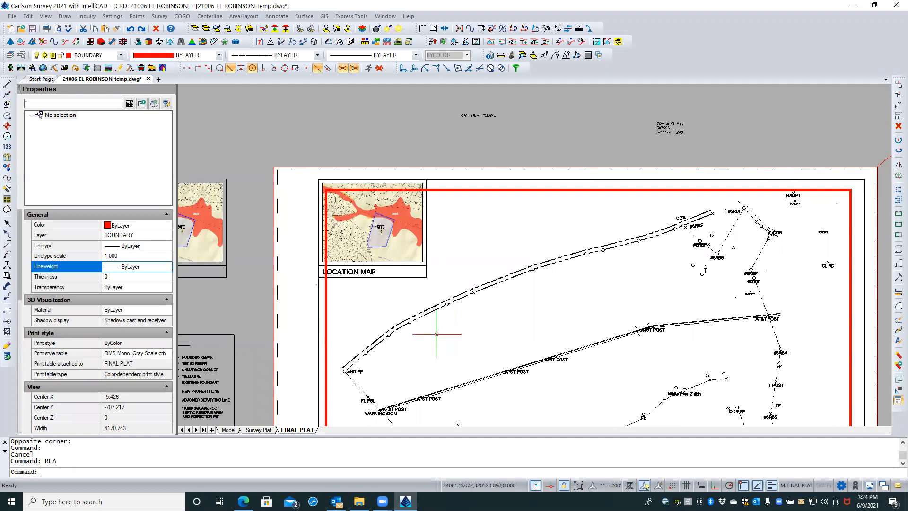
scroll(375, 367, up, 1)
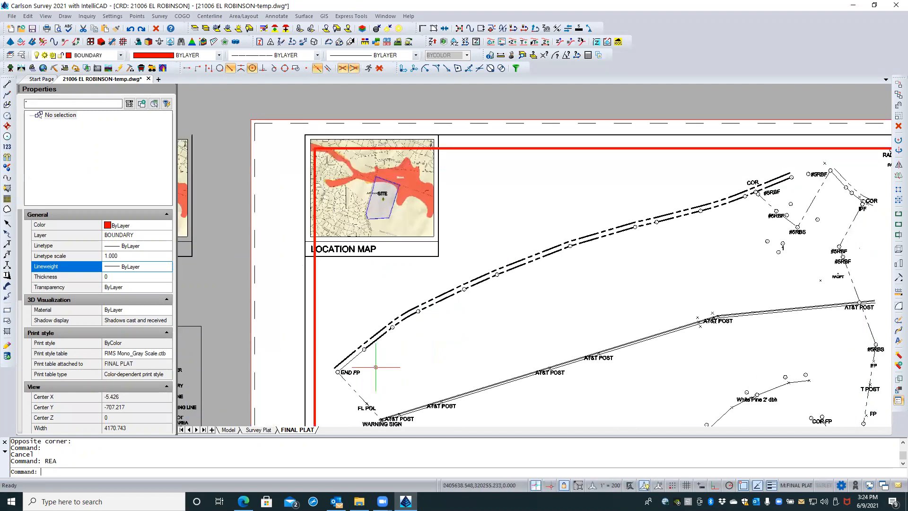
scroll(375, 367, up, 2)
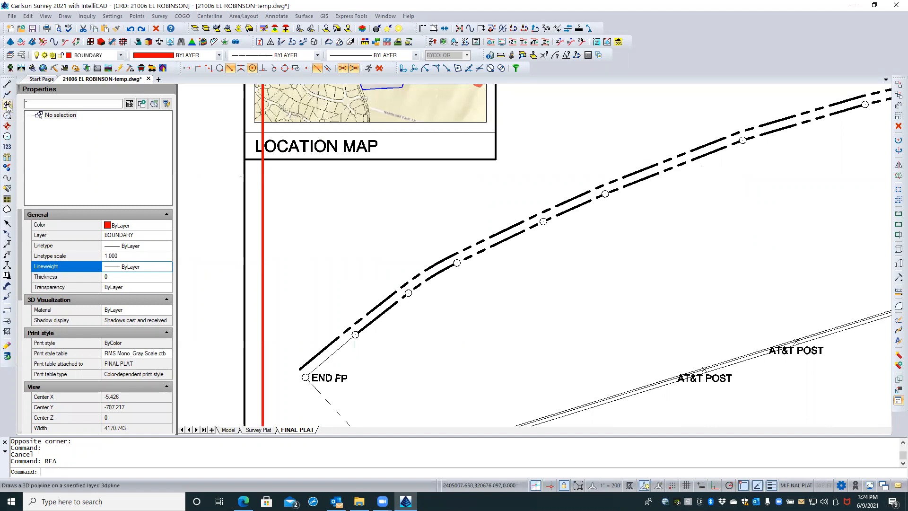
click(445, 30)
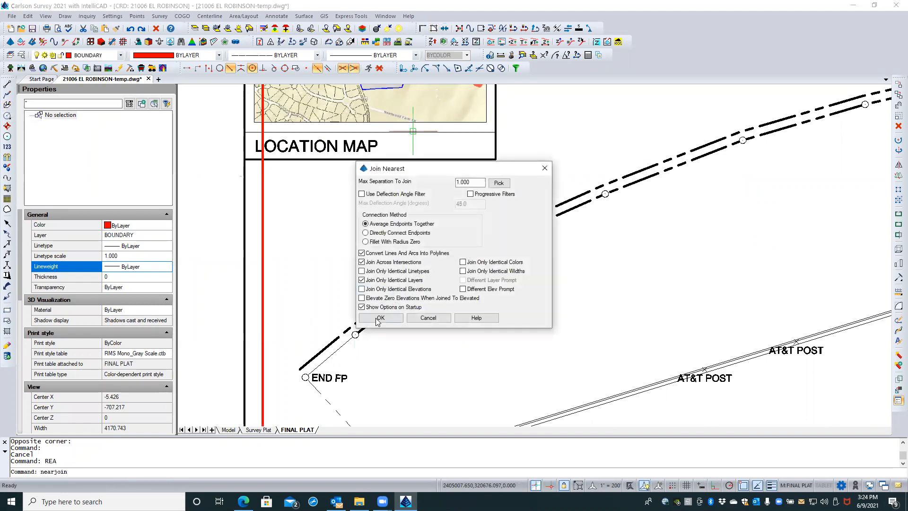
click(399, 318)
click(365, 323)
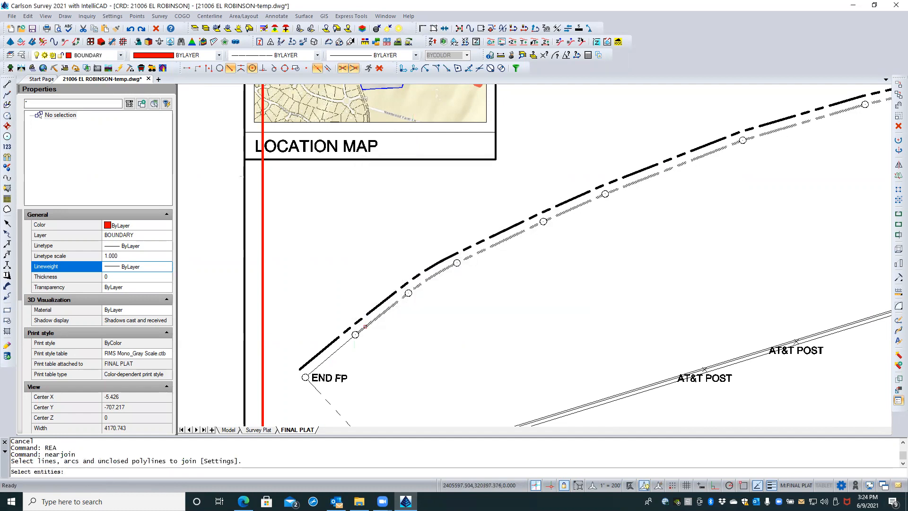
click(361, 331)
key(Return)
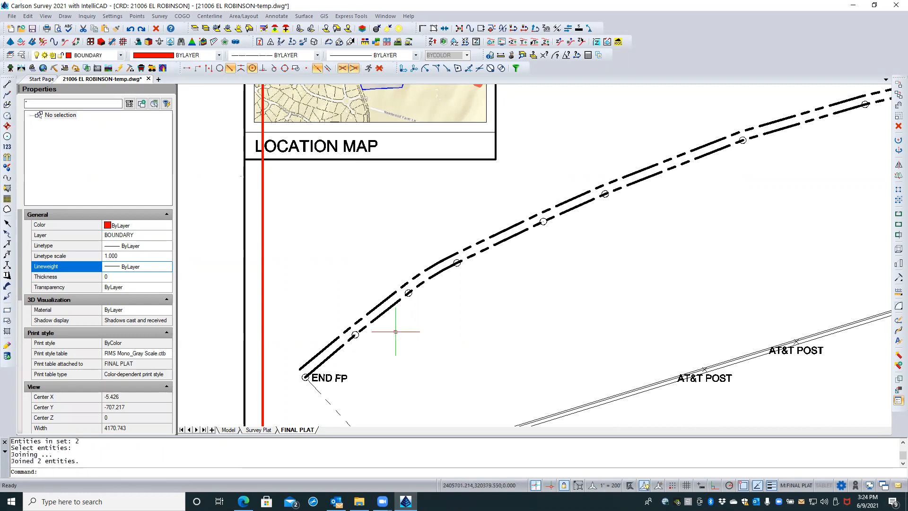
- Send the joined lower boundary polyline to the back of the draw order
click(342, 346)
right_click(382, 331)
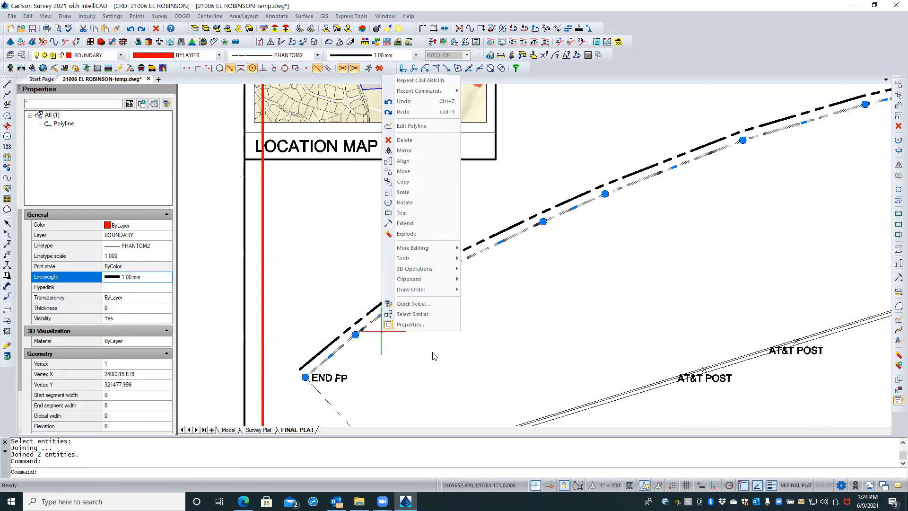
mouse_move(436, 290)
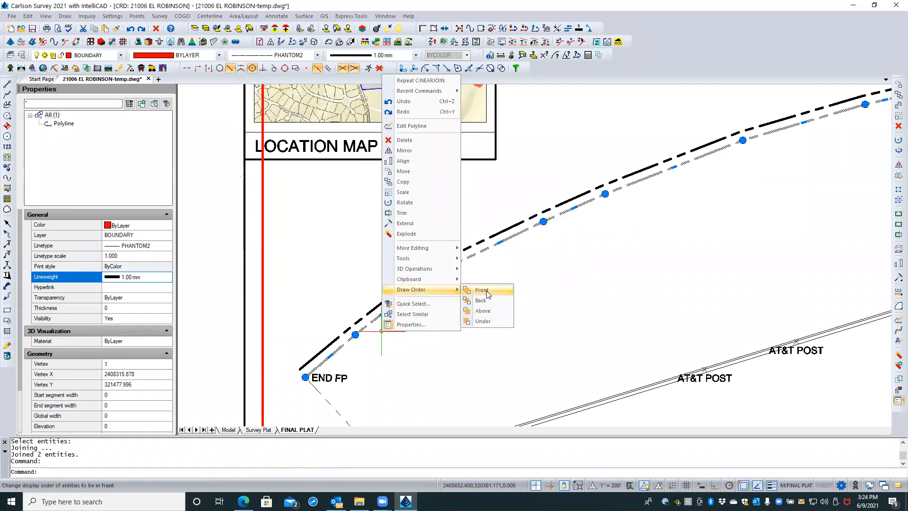
click(487, 302)
key(Escape)
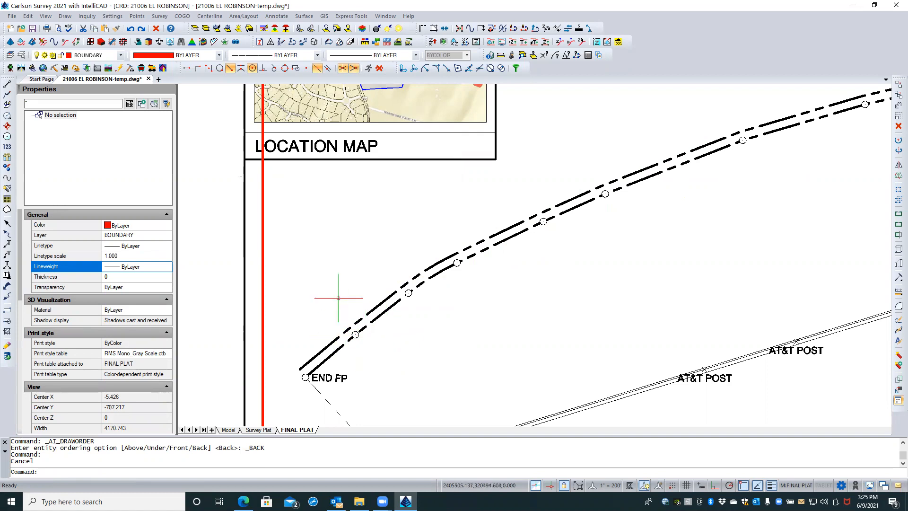
- Review the BOUNDARY layer's linetype and its viewport overrides in the layer settings
scroll(327, 297, down, 1)
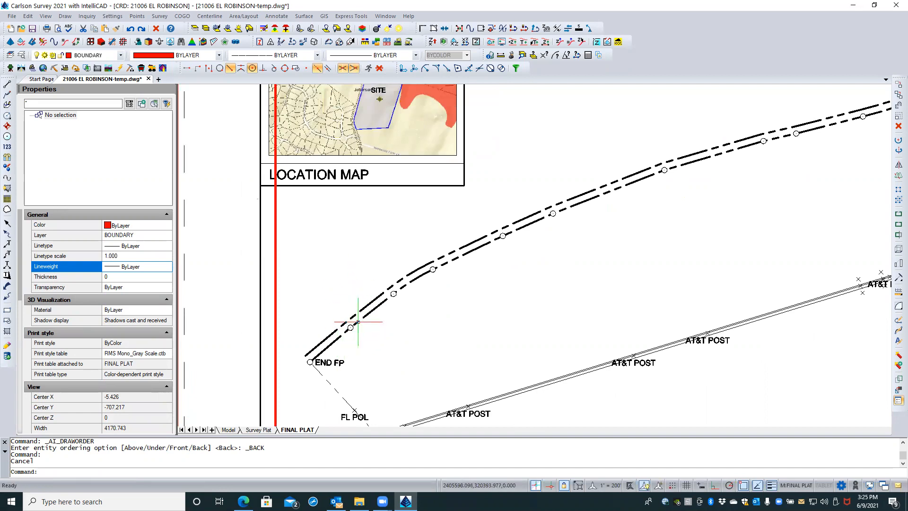
scroll(326, 303, down, 1)
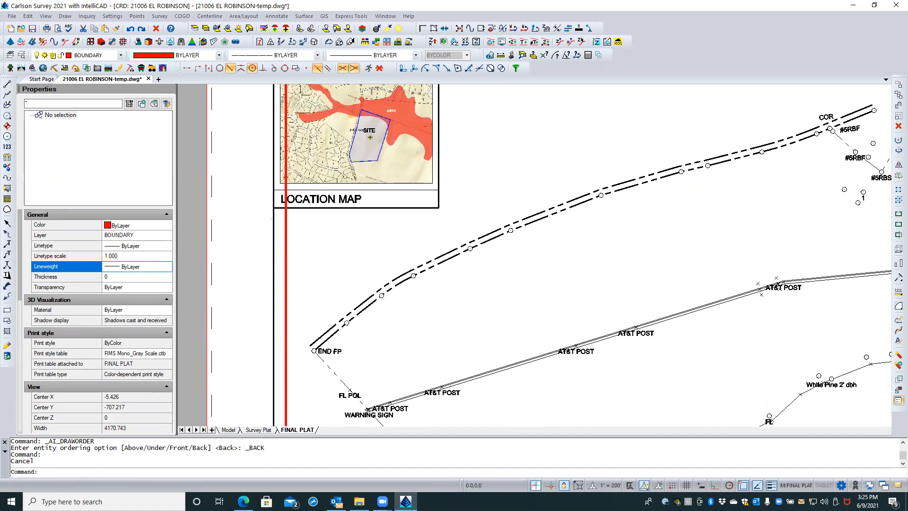
scroll(327, 303, down, 1)
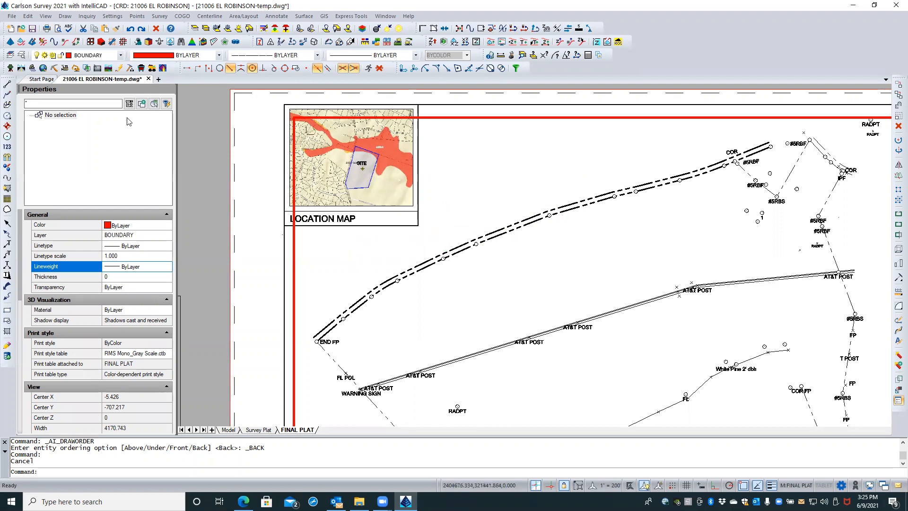
click(21, 56)
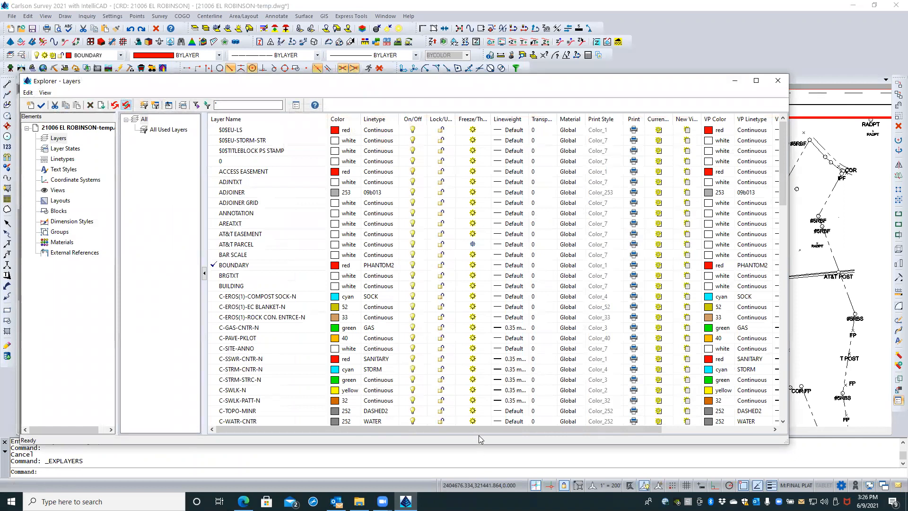
click(249, 267)
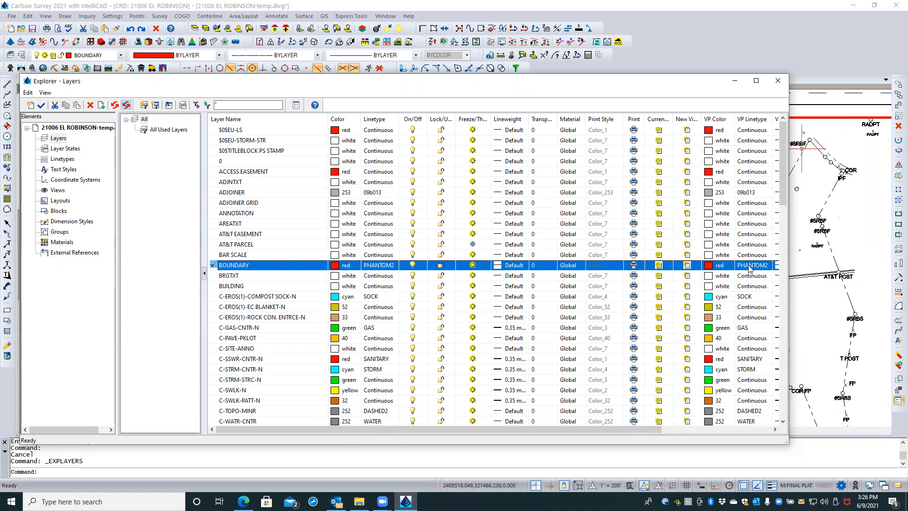
click(778, 81)
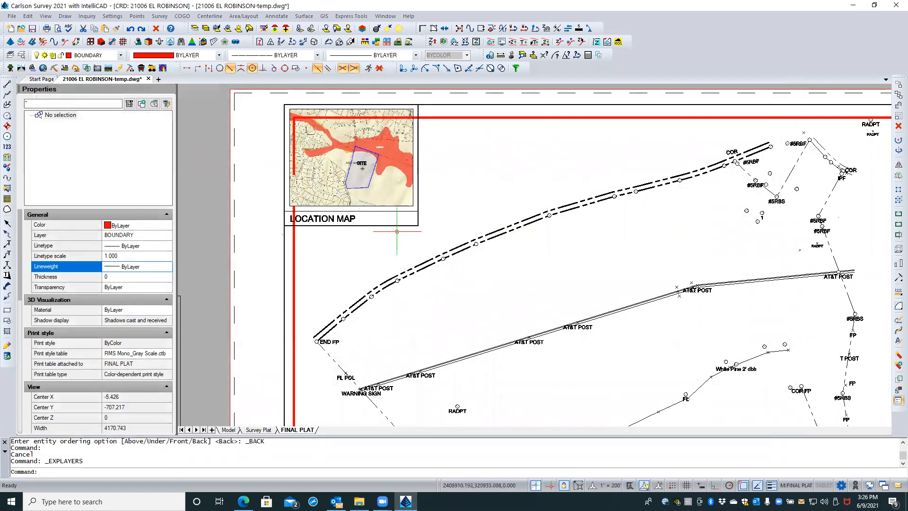
- Leave the plat viewport for paper space and save the drawing
double_click(272, 267)
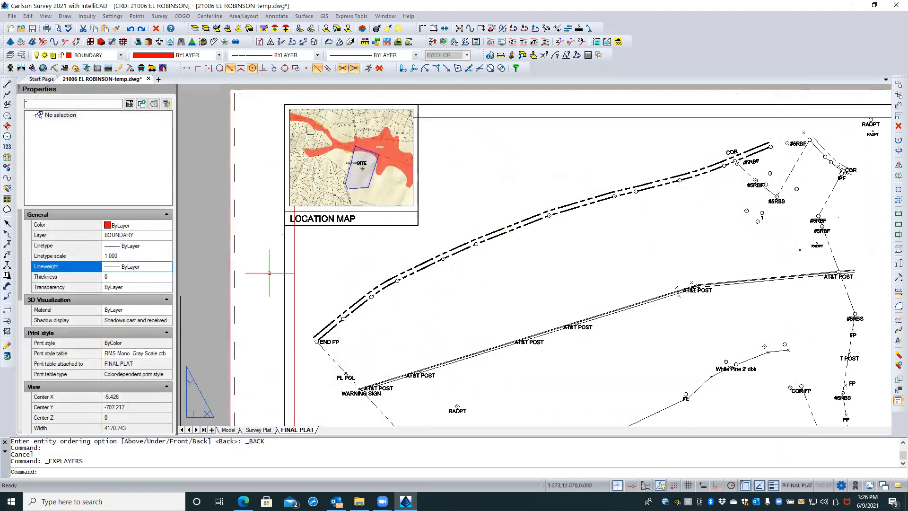
click(32, 28)
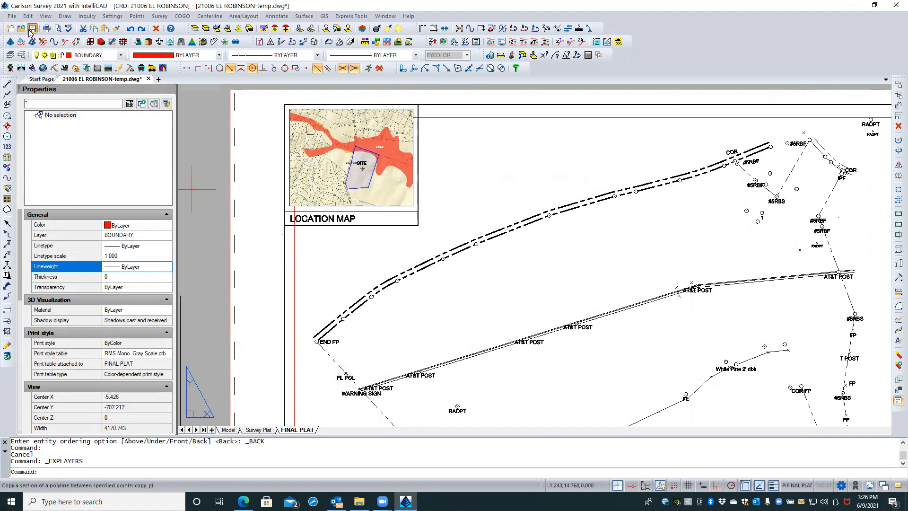
- Open the Survey Plat layout and view its whole sheet with the surrounding notes and details
click(260, 430)
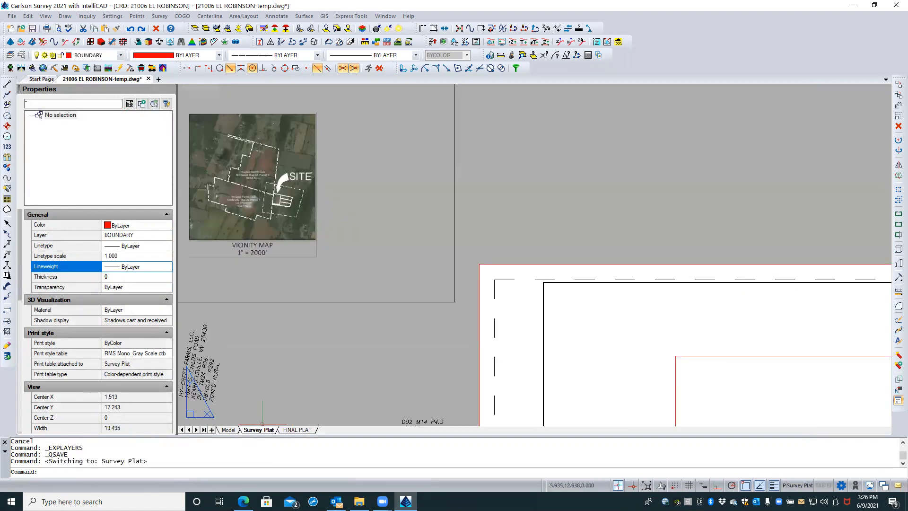
scroll(331, 310, down, 2)
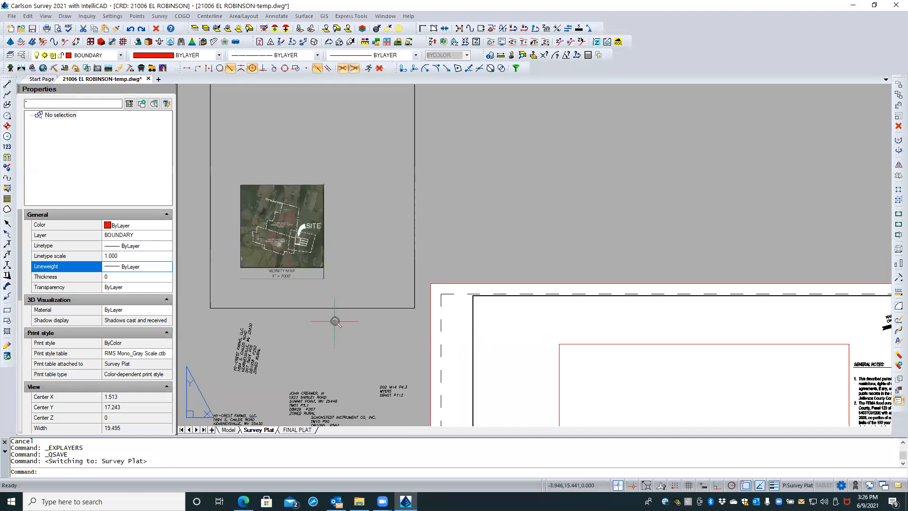
scroll(334, 318, down, 1)
scroll(334, 321, down, 1)
middle_drag(414, 247, 407, 170)
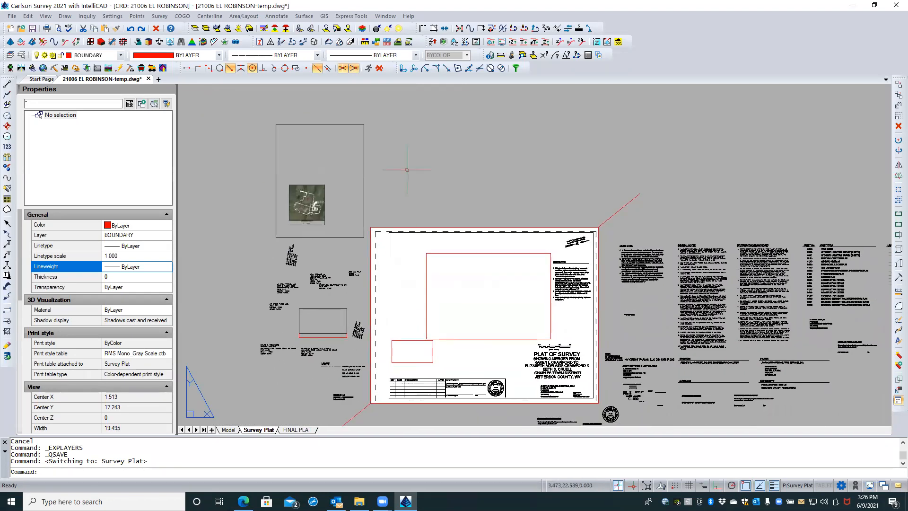
- Open the FINAL PLAT layout and view its whole sheet with the surrounding notes and details
click(294, 417)
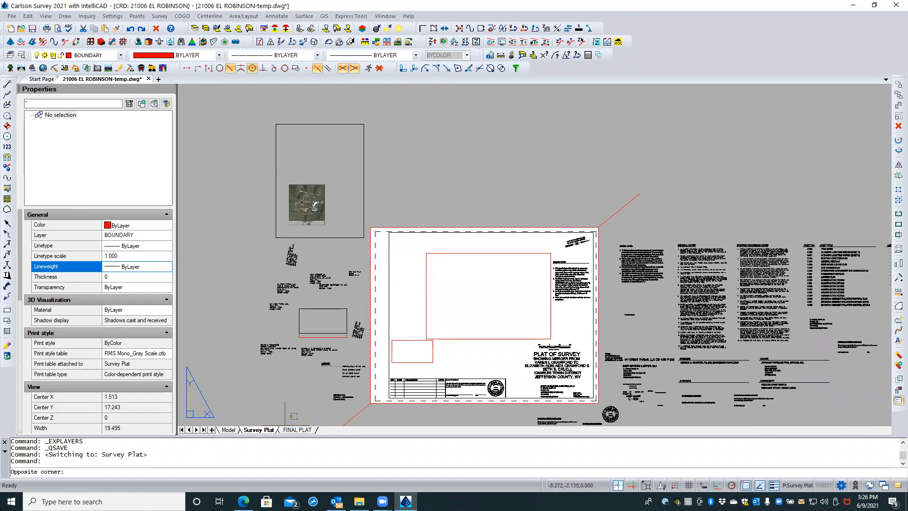
click(291, 406)
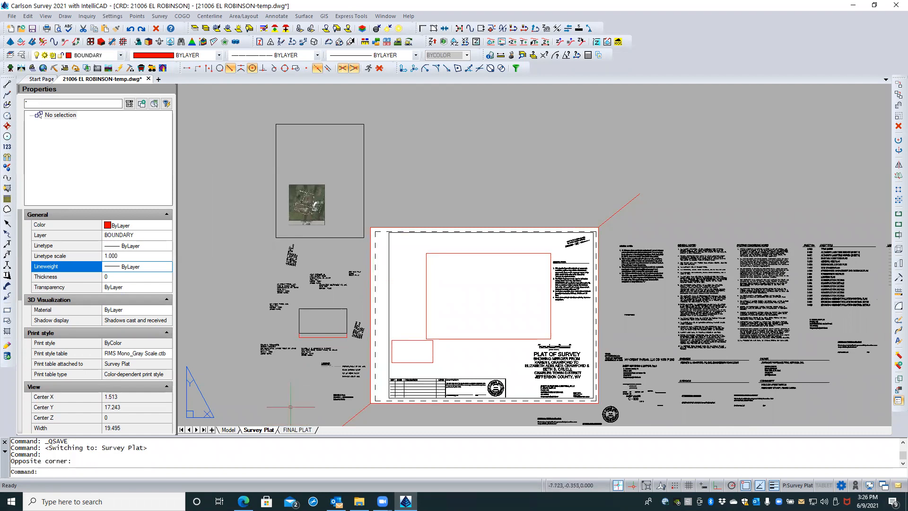
click(297, 430)
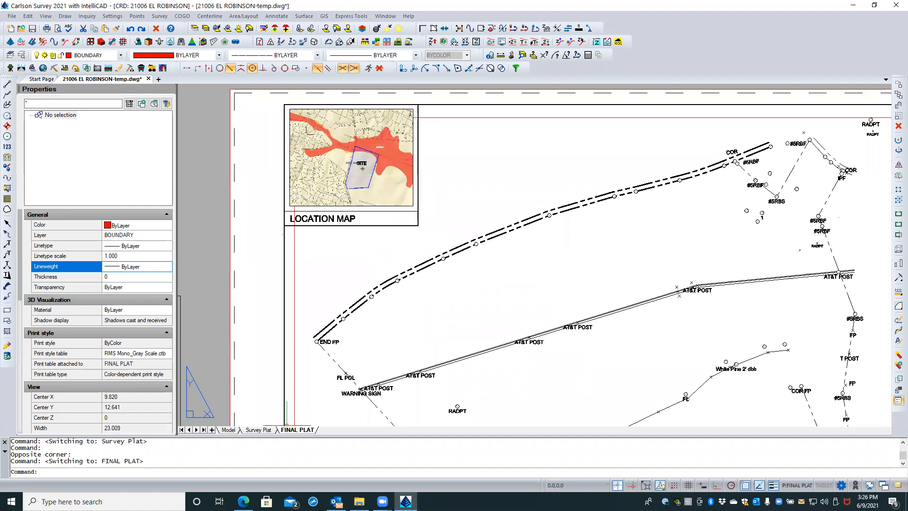
scroll(299, 289, down, 2)
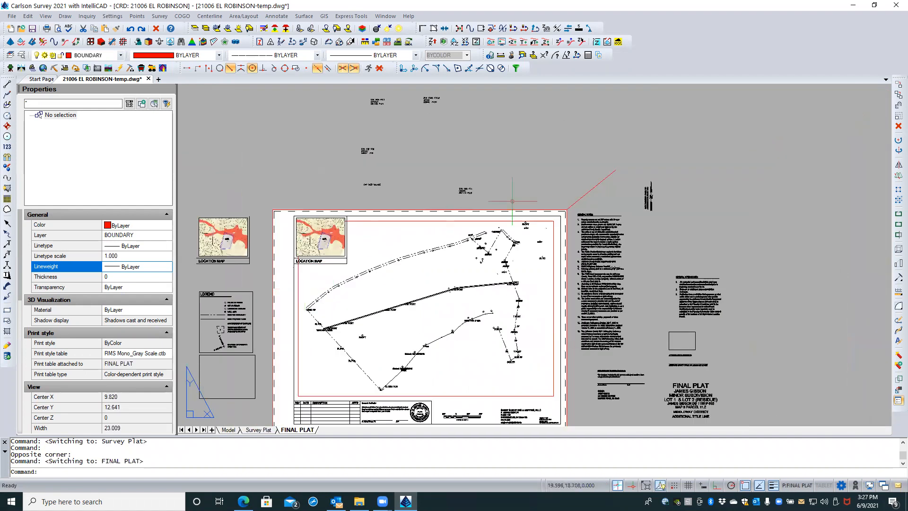
middle_drag(534, 181, 562, 151)
scroll(566, 151, down, 1)
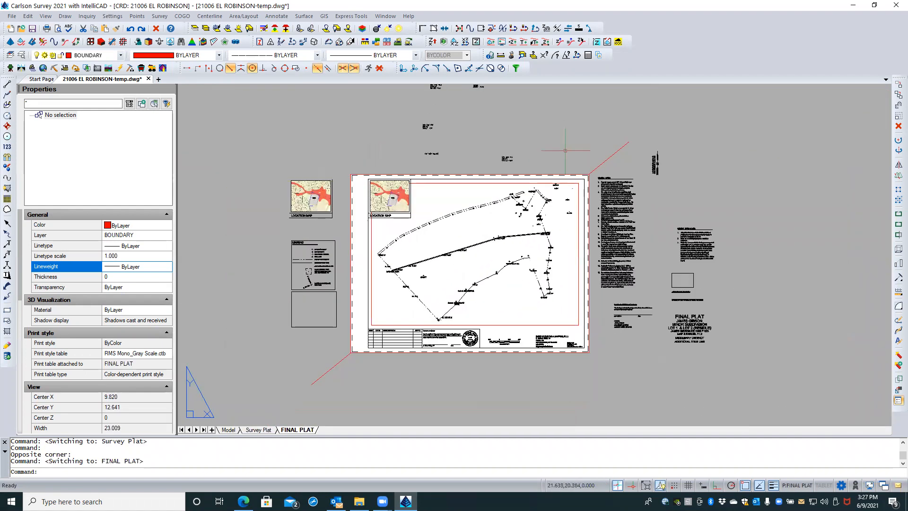
- Delete the Survey Plat layout from the drawing and save the drawing
click(258, 430)
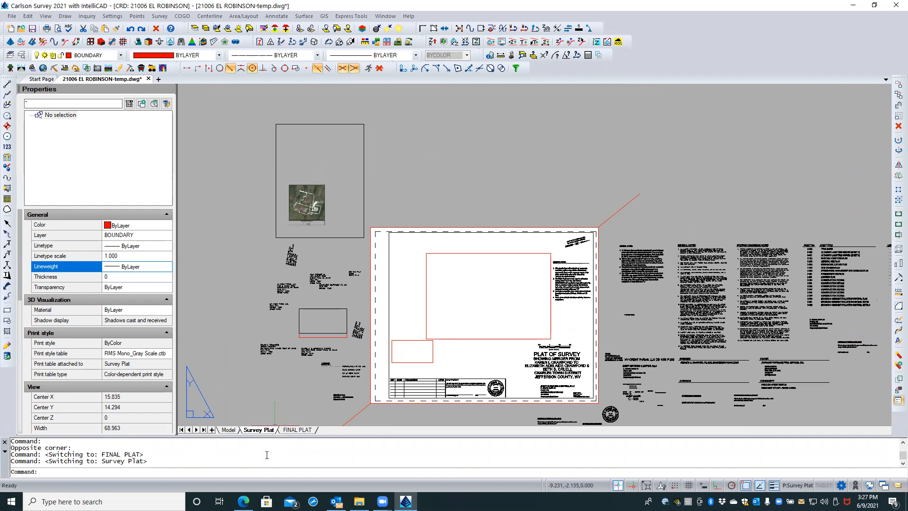
right_click(258, 431)
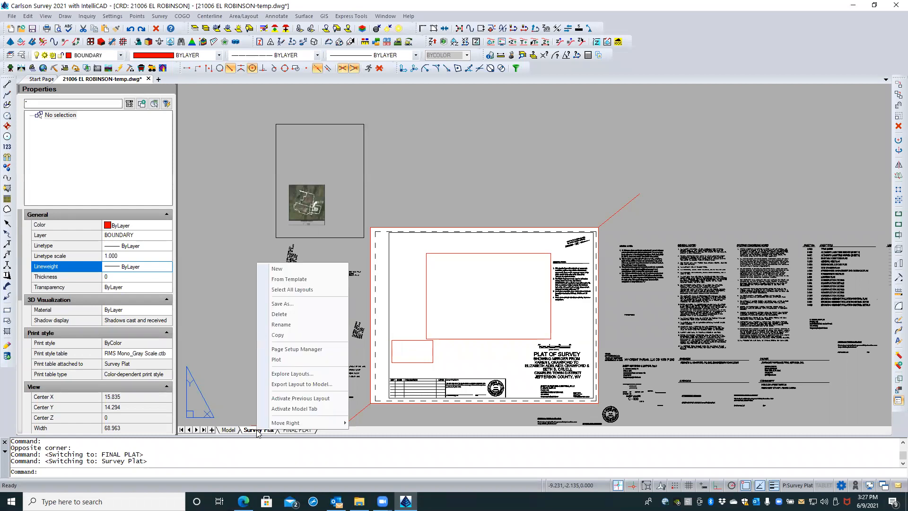
click(288, 319)
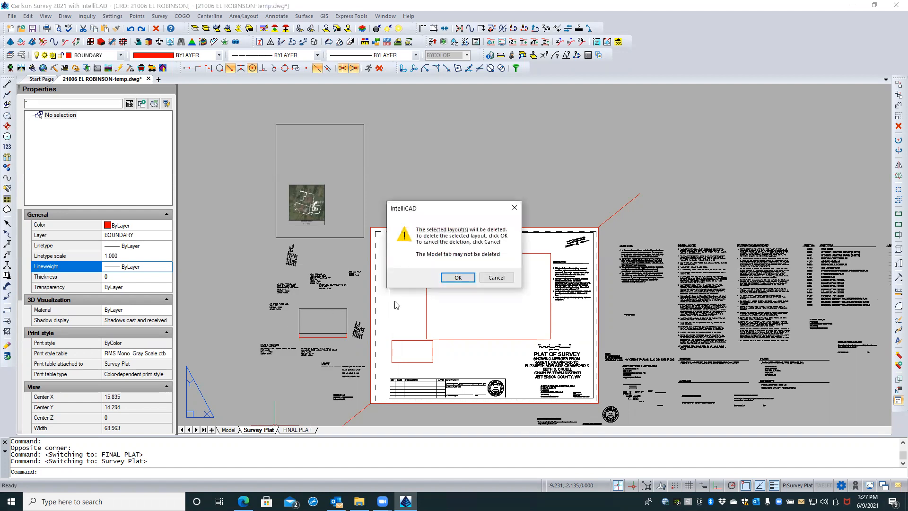
click(458, 277)
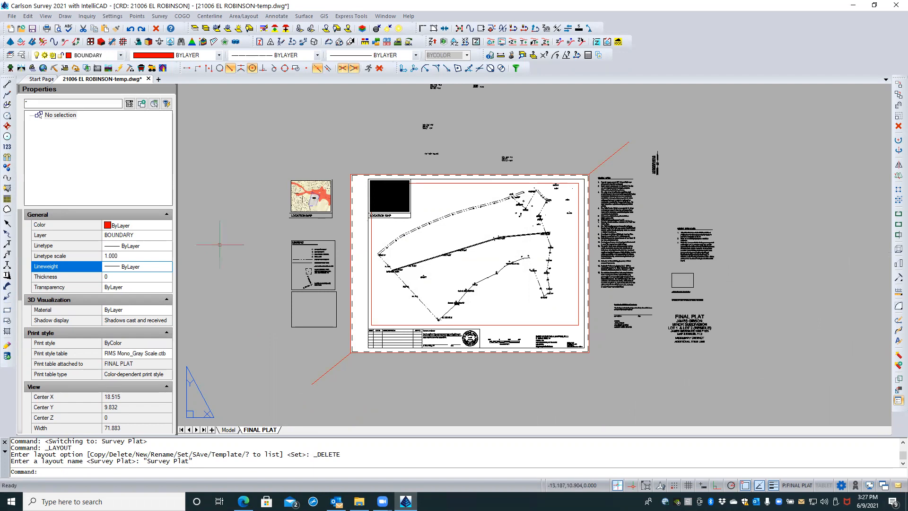
click(31, 31)
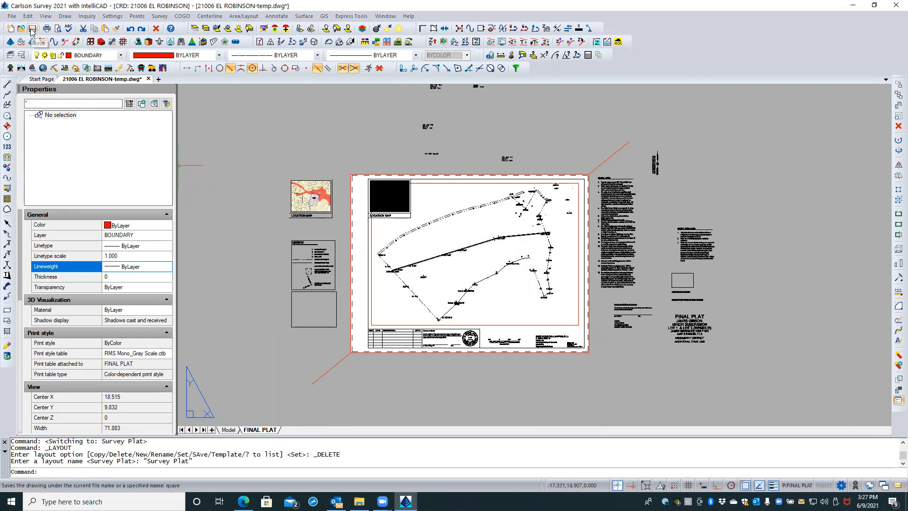
click(346, 391)
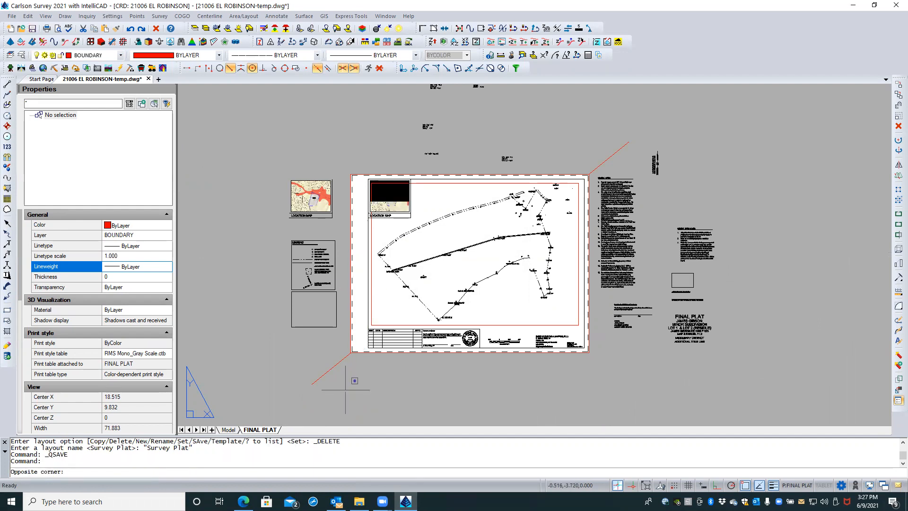
text(REA)
key(Return)
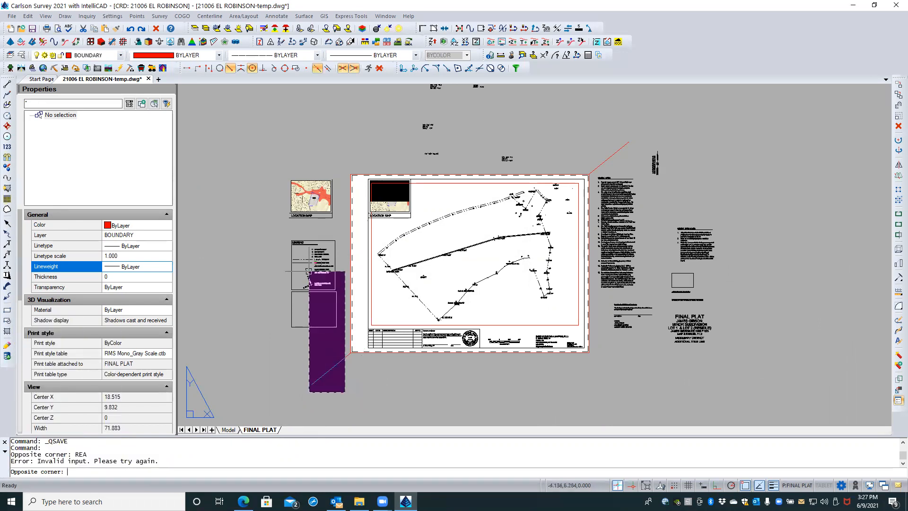
key(Escape)
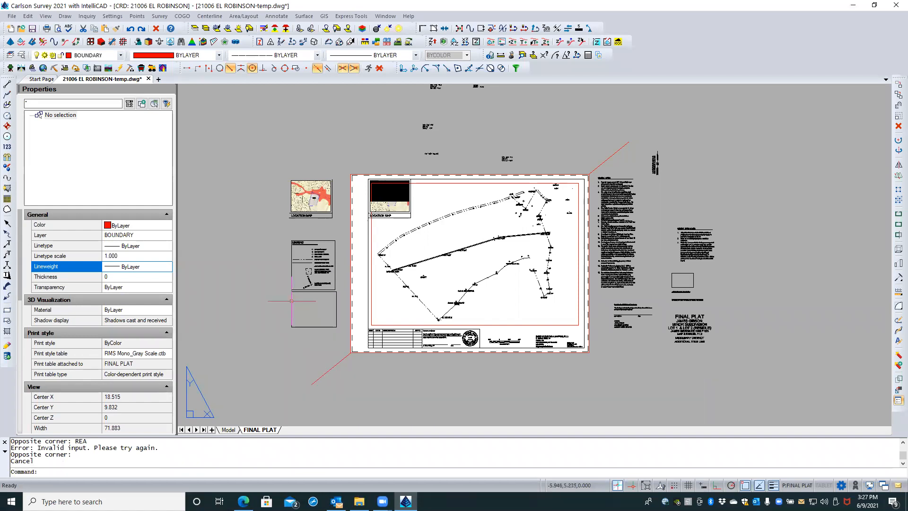
- Regenerate all viewports of the drawing to refresh the location map image on the FINAL PLAT sheet
text(RE)
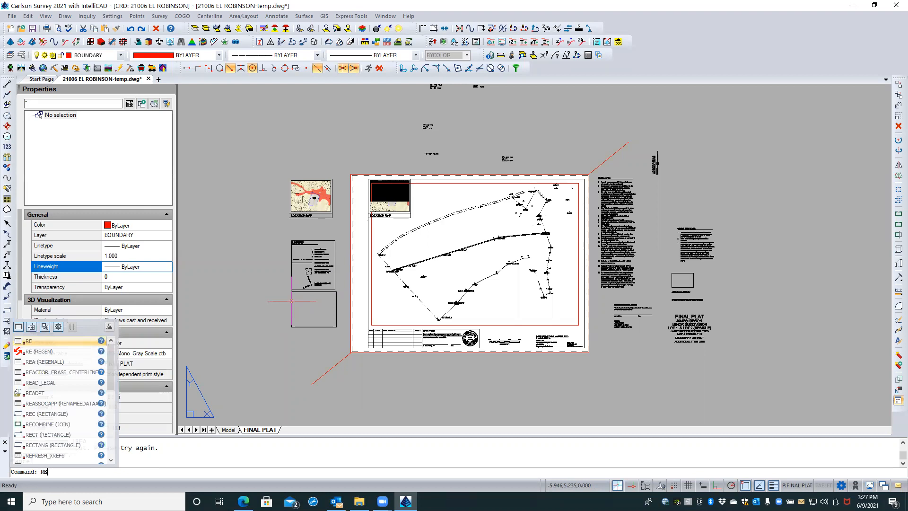
text(A)
key(Return)
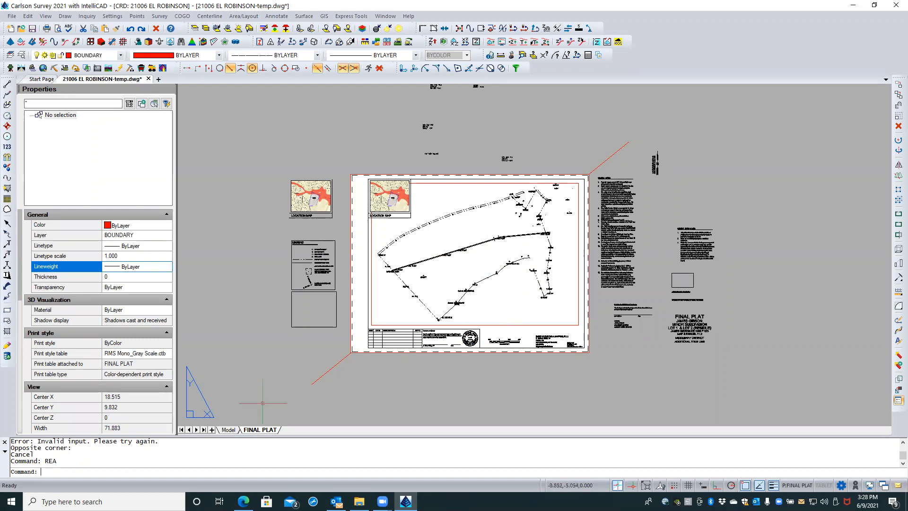
- Switch to model space and examine the thick boundary polylines along the upper edge of the parcel
click(228, 429)
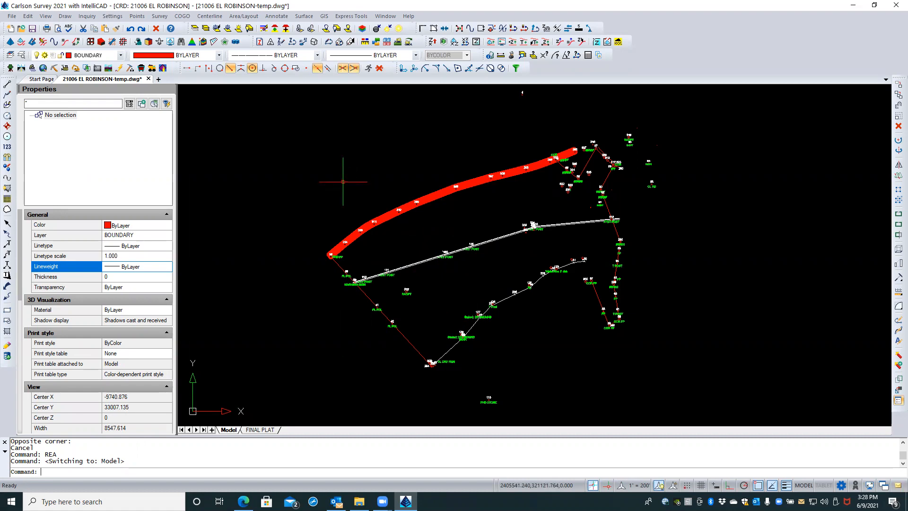
scroll(428, 215, up, 3)
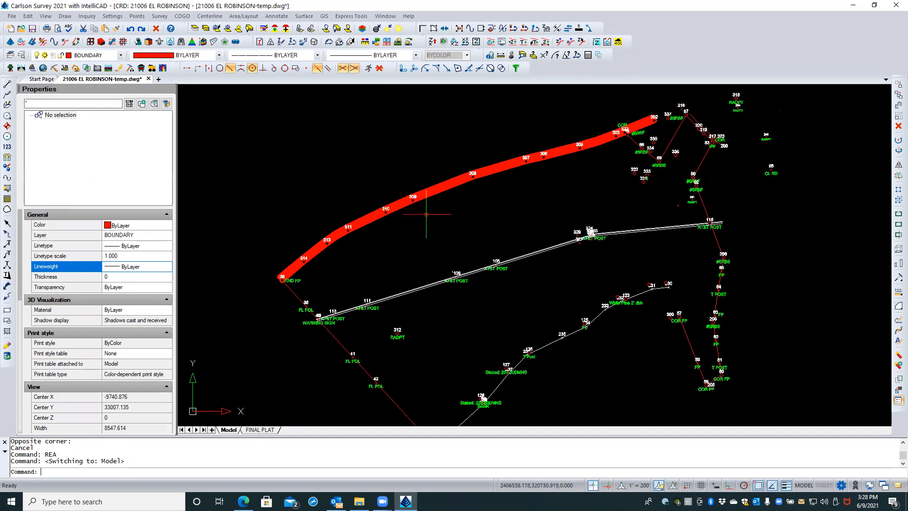
scroll(427, 215, up, 1)
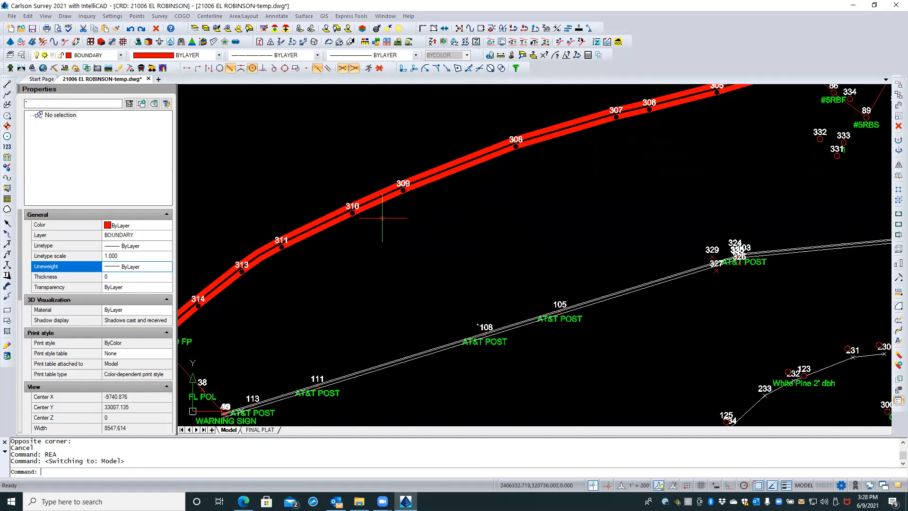
scroll(381, 212, down, 3)
scroll(382, 212, up, 1)
scroll(411, 237, up, 2)
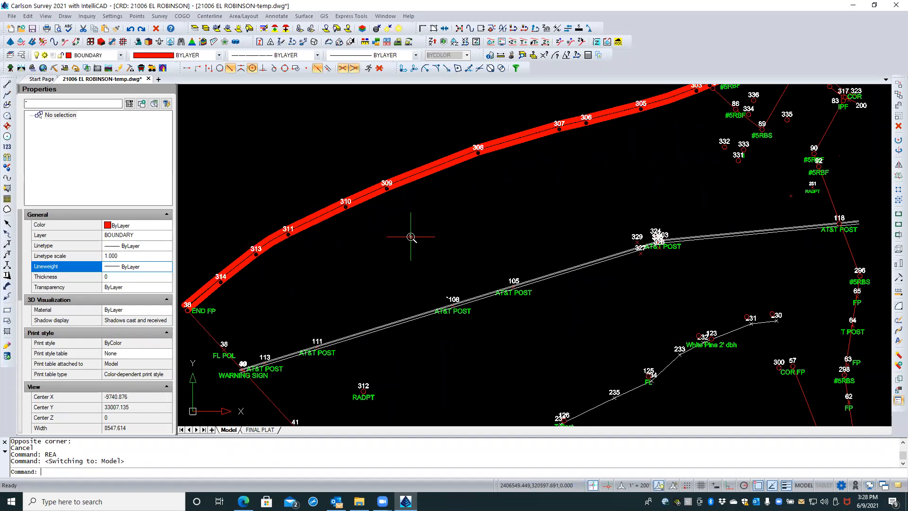
scroll(410, 236, down, 2)
scroll(411, 237, down, 1)
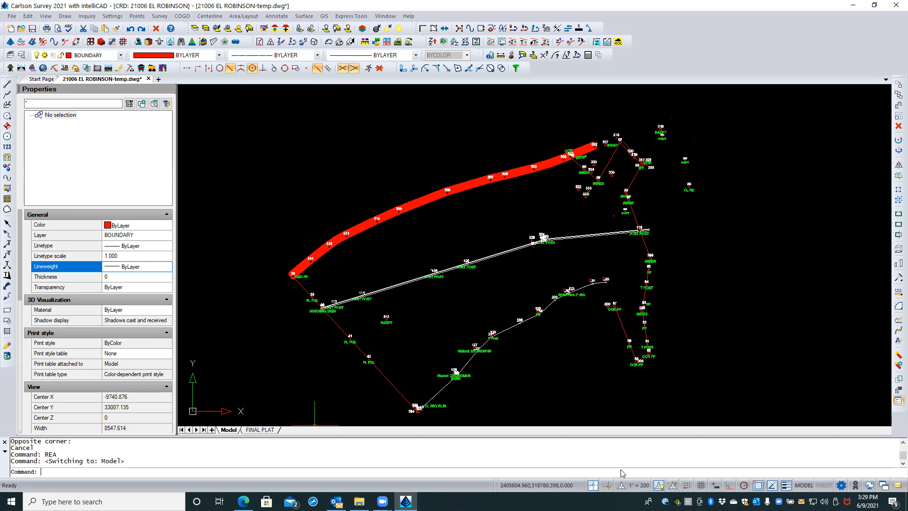
- Turn off lineweight display in model space and compare the linework with the FINAL PLAT layout
click(785, 486)
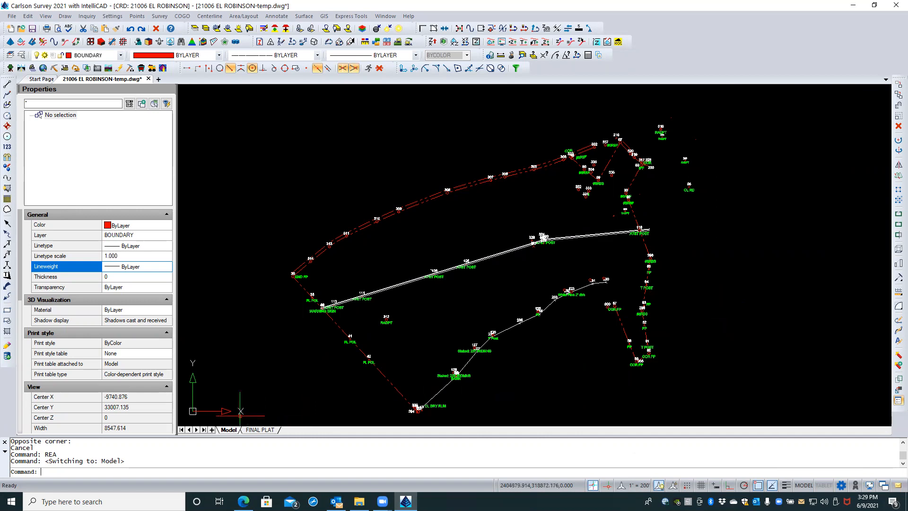
click(260, 430)
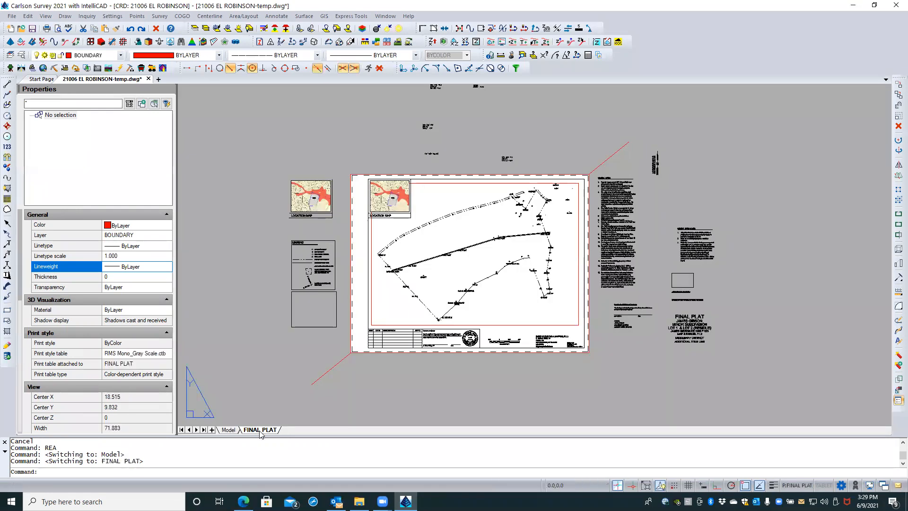
click(229, 430)
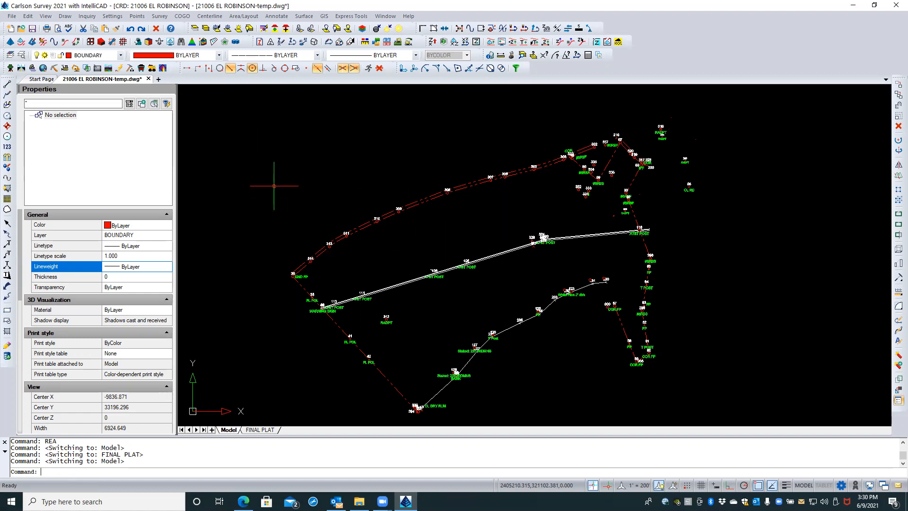
- Create a new layer named IMAGE_TOPO in the drawing's layer settings
click(22, 56)
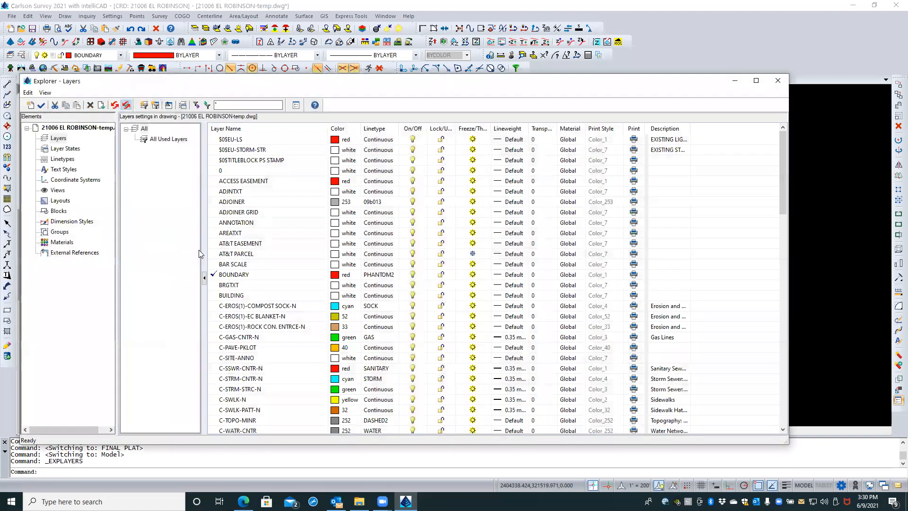
click(30, 106)
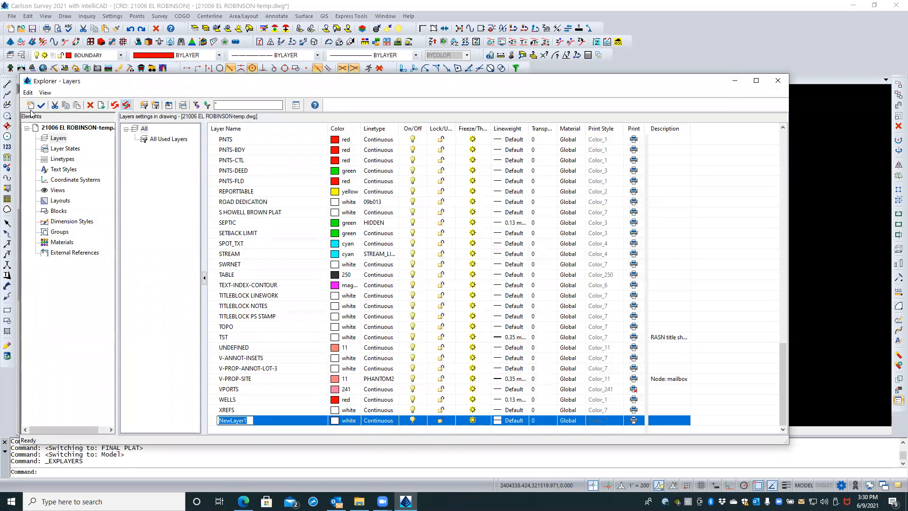
text(IMAGE_TOPO)
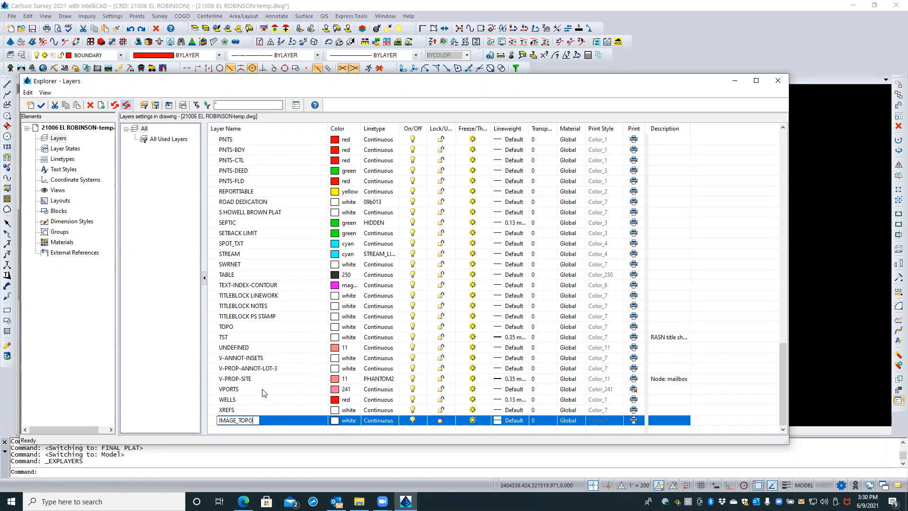
key(Return)
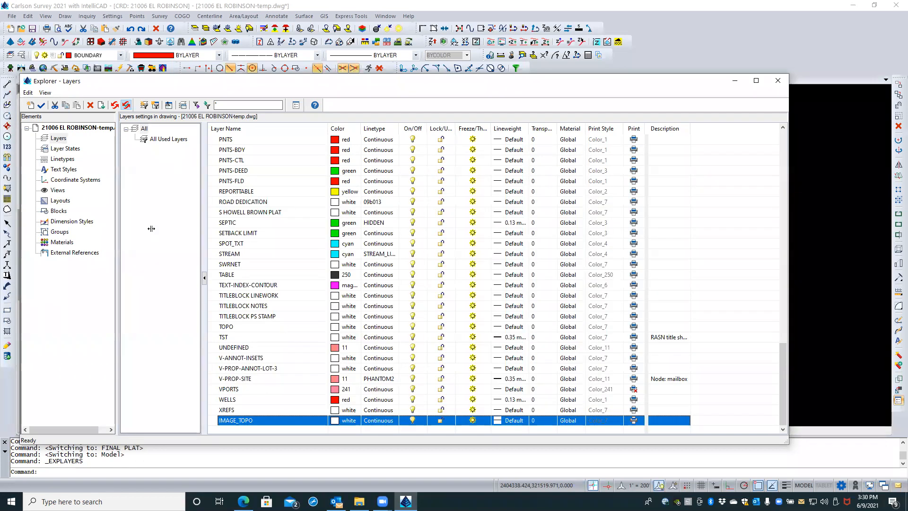
- Create another new layer named IMAGE PHOTO
click(30, 105)
text(IMAGE)
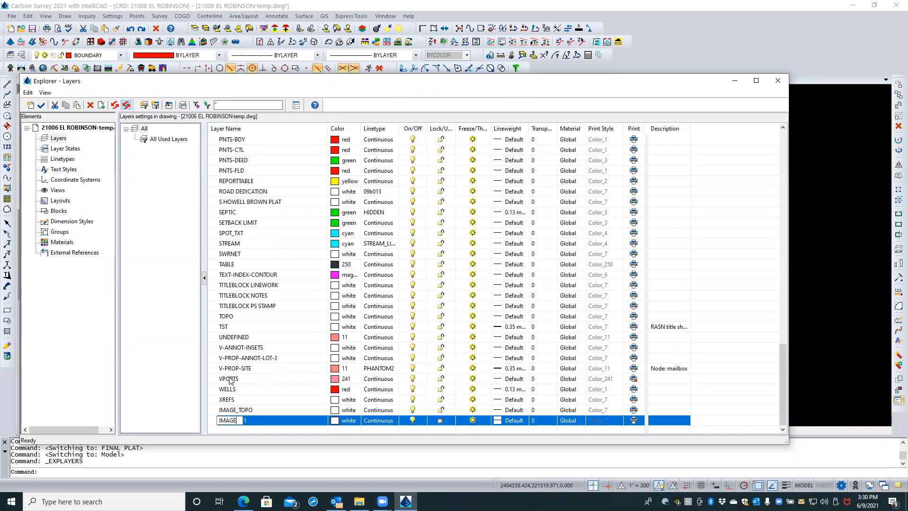
text( PHOTO)
key(Return)
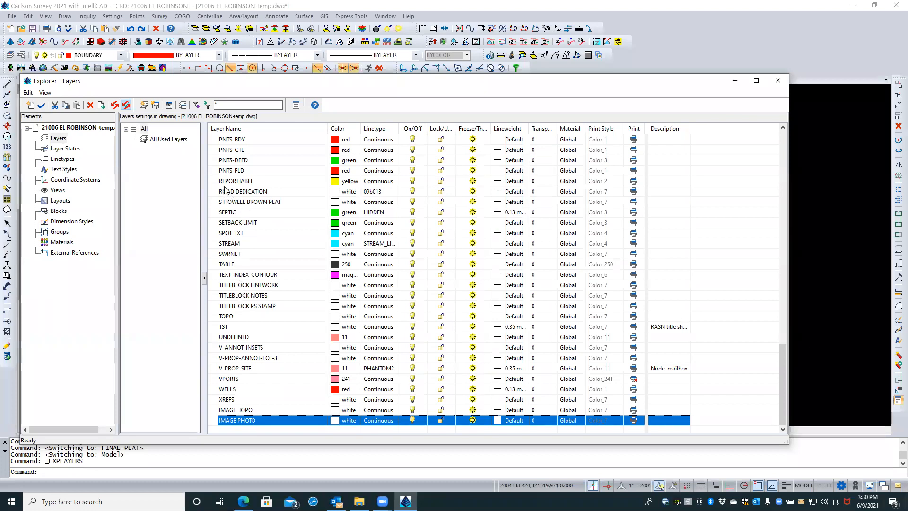
- Make the IMAGE_TOPO layer current and close the layer settings
click(235, 410)
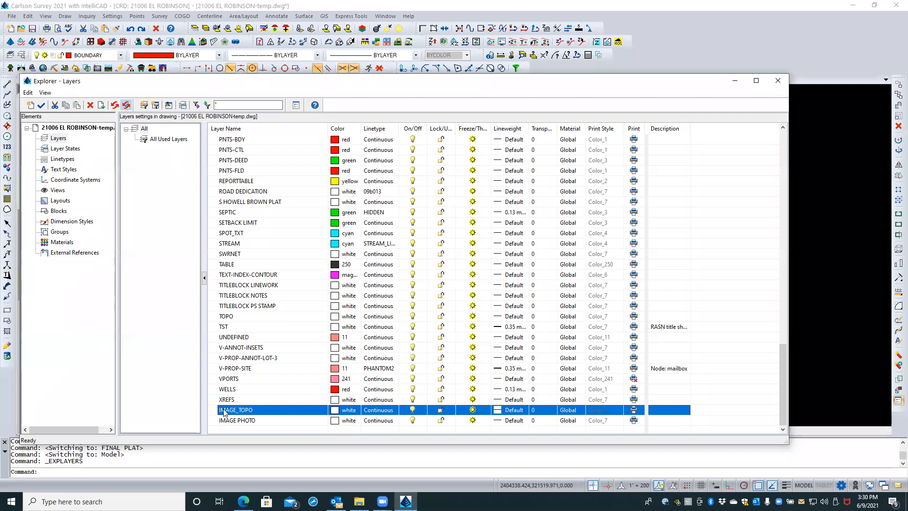
double_click(217, 412)
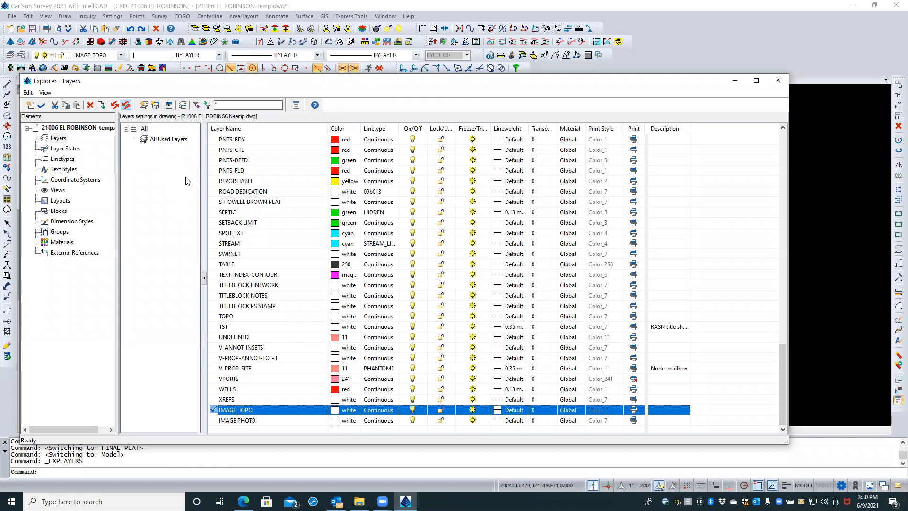
click(780, 81)
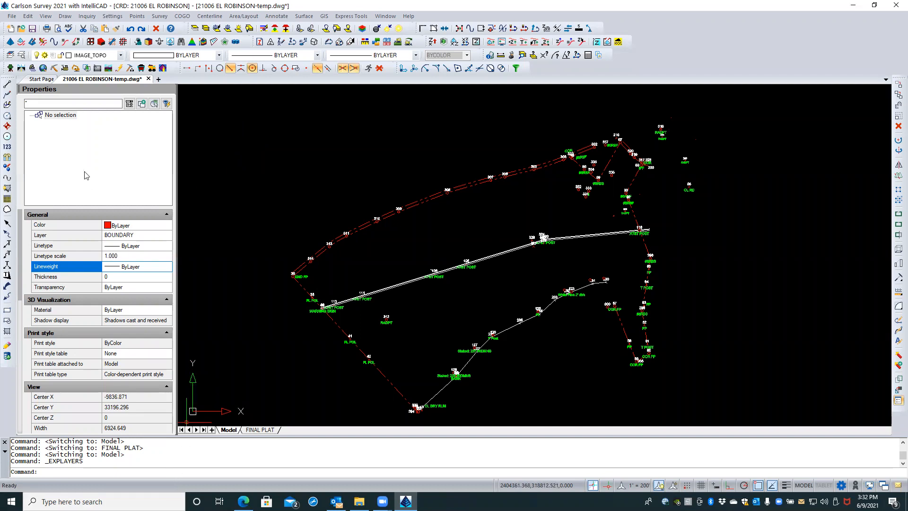
- Look through the drawing's layer list and open its external references list
click(21, 56)
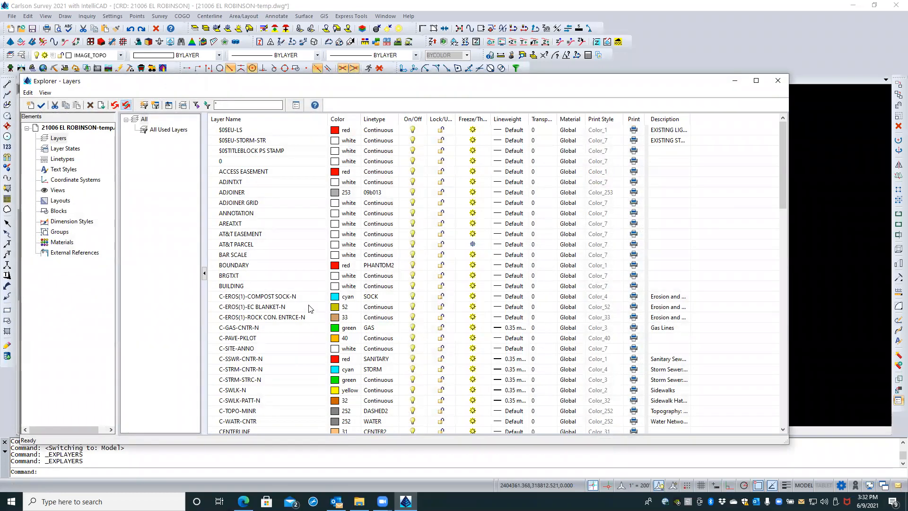
scroll(309, 308, down, 2)
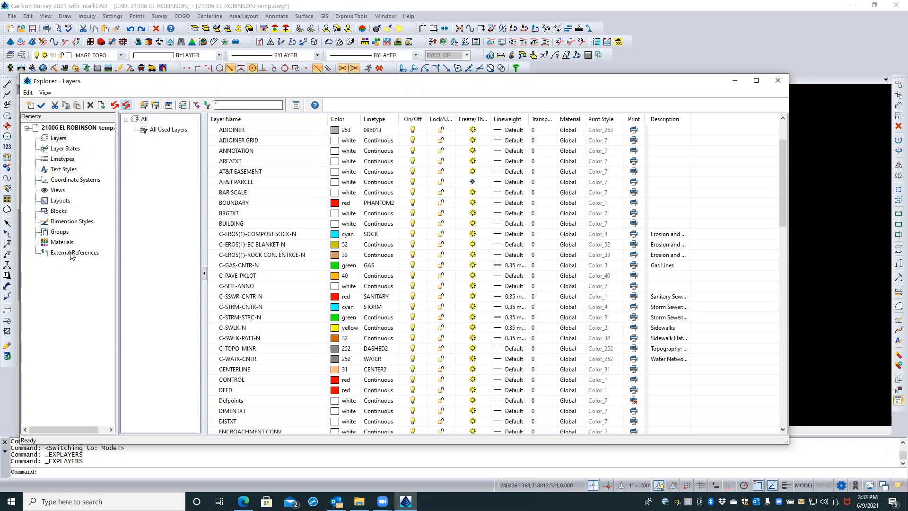
click(72, 253)
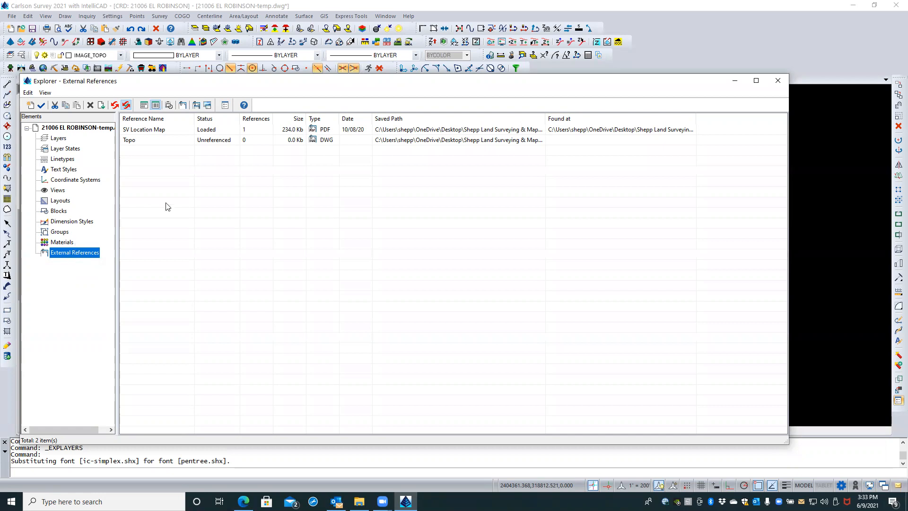
- Detach the unreferenced Topo drawing from the external references, deleting its record and all entities that reference it
click(149, 141)
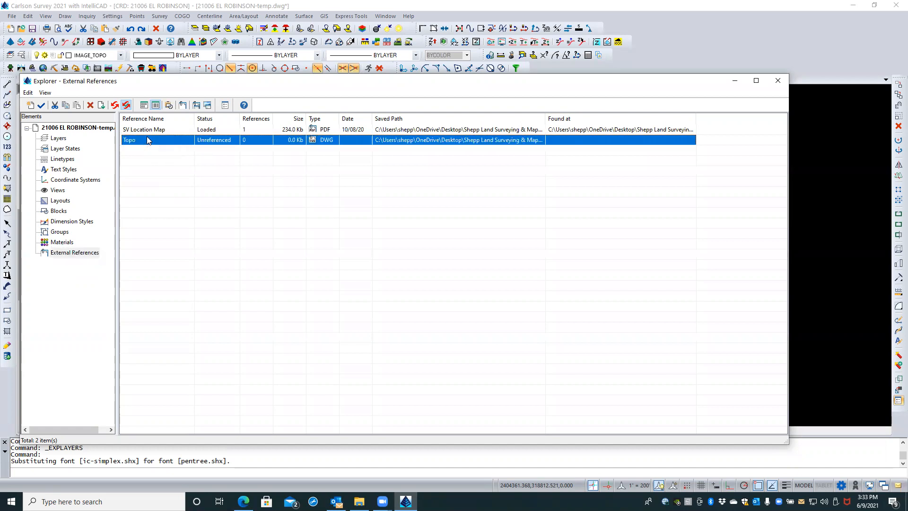
right_click(149, 138)
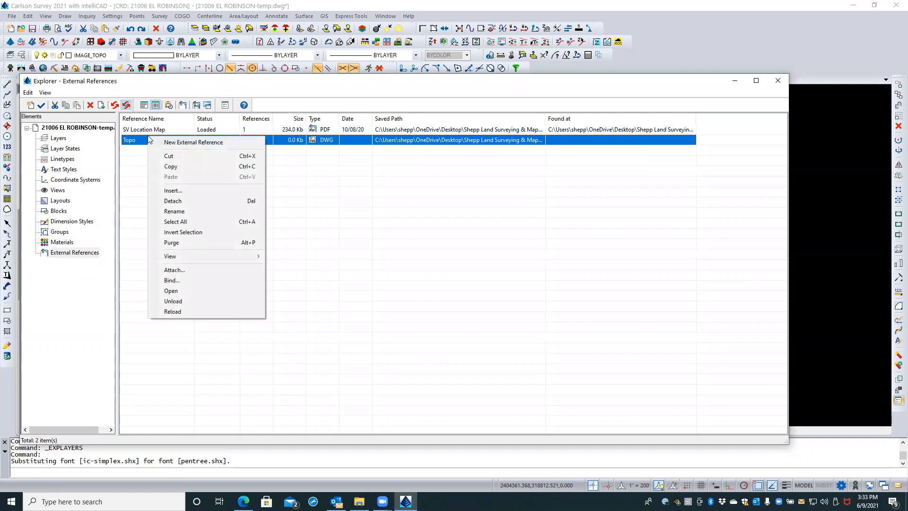
click(186, 203)
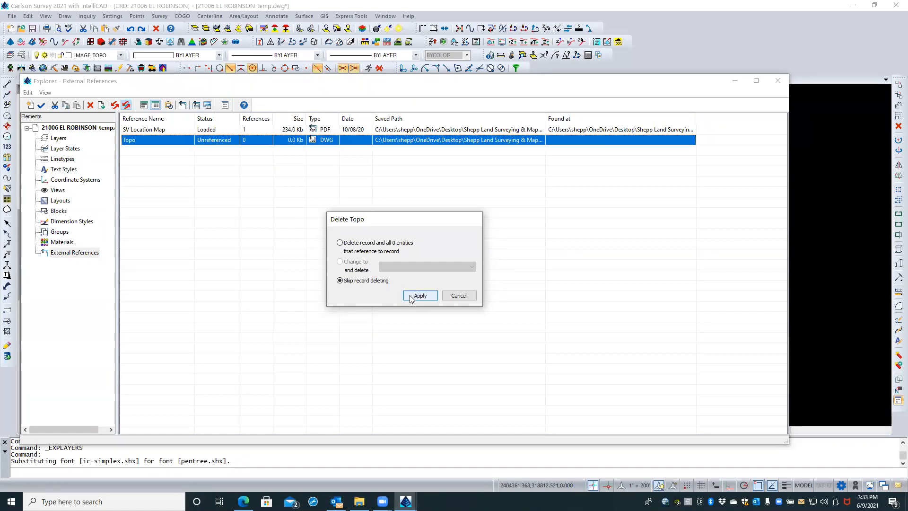
click(340, 242)
click(429, 297)
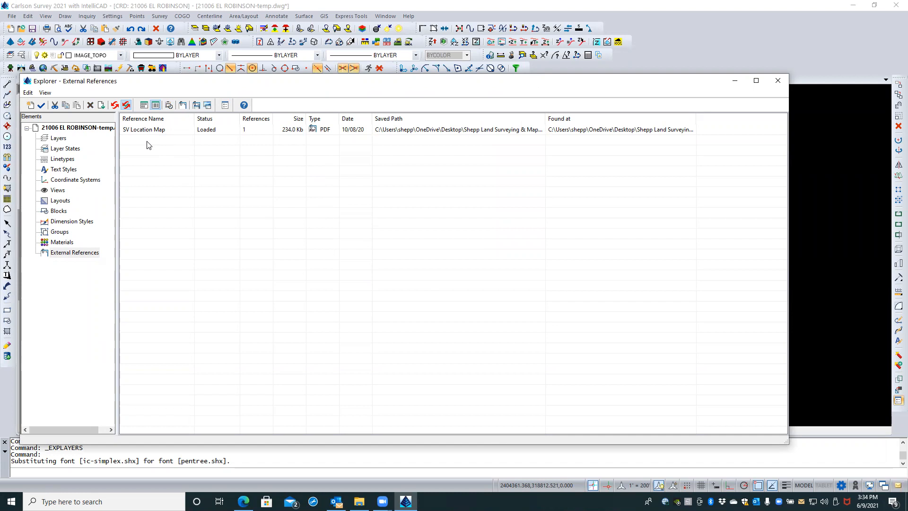
click(31, 106)
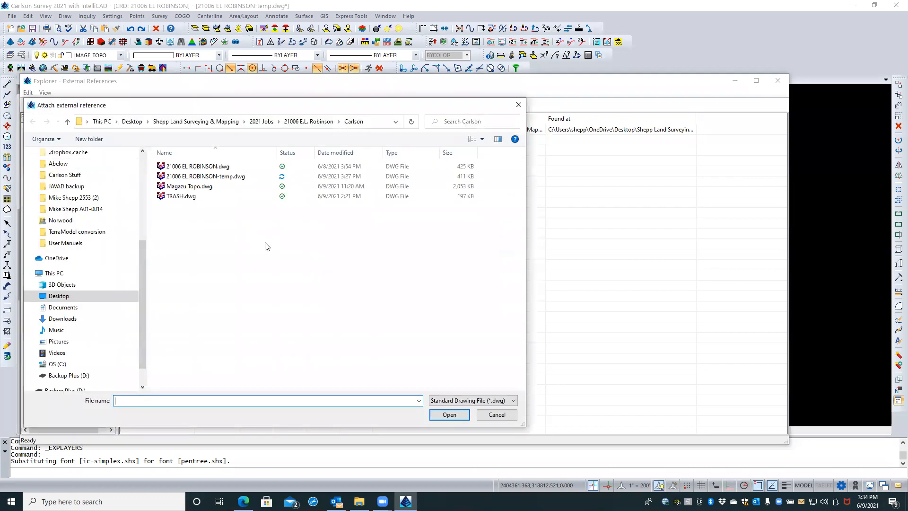
click(196, 186)
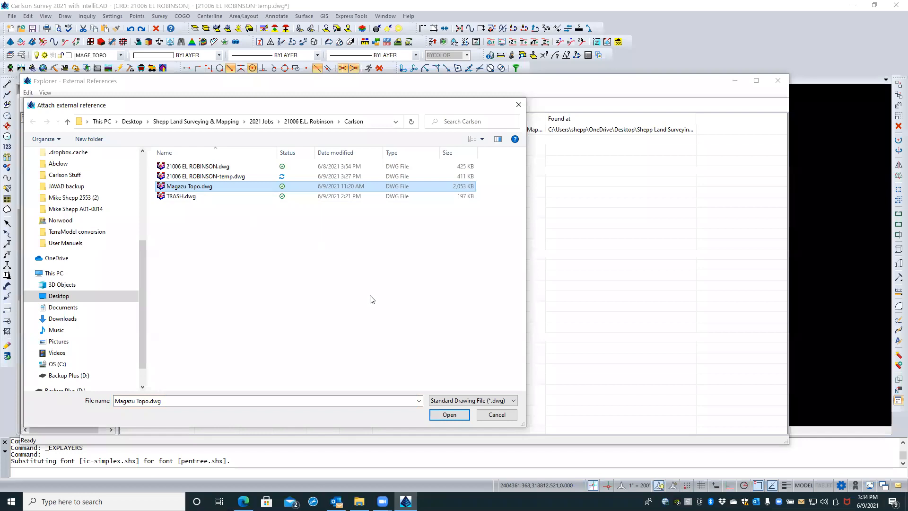
click(449, 415)
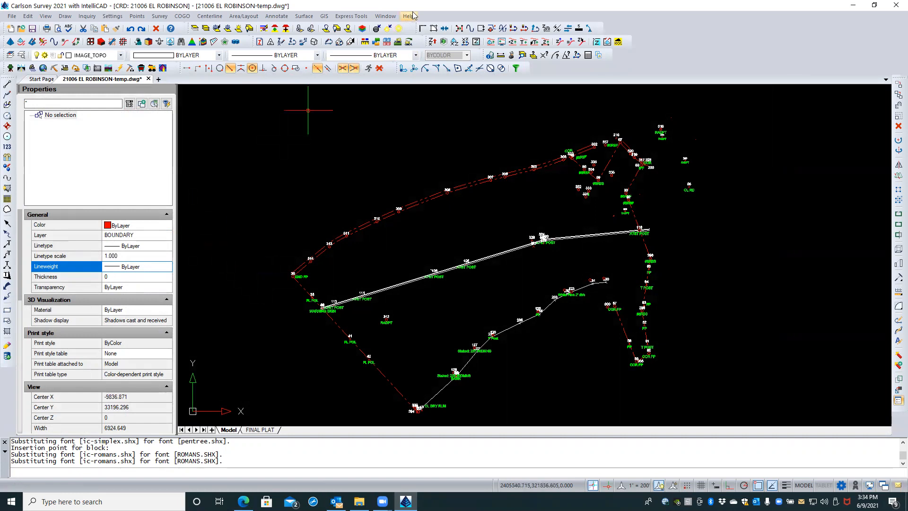
click(280, 230)
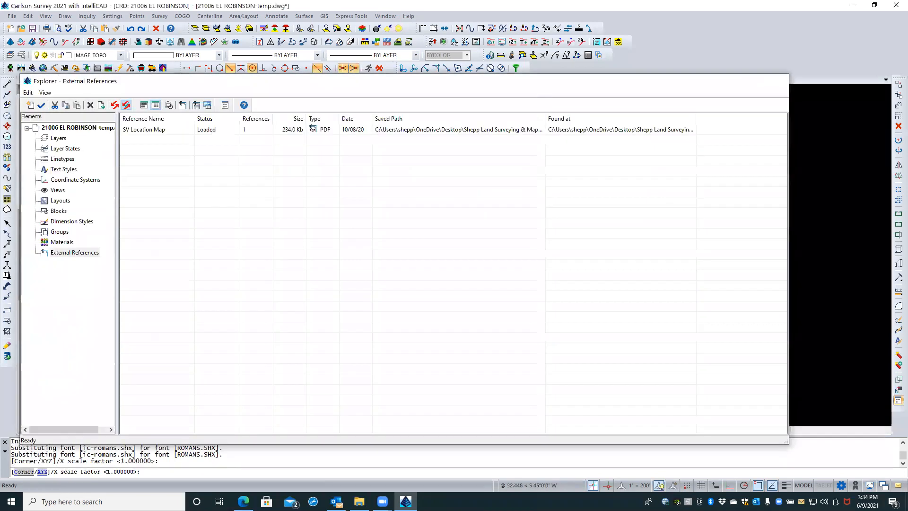
key(Escape)
key(Escape)
click(231, 351)
key(Escape)
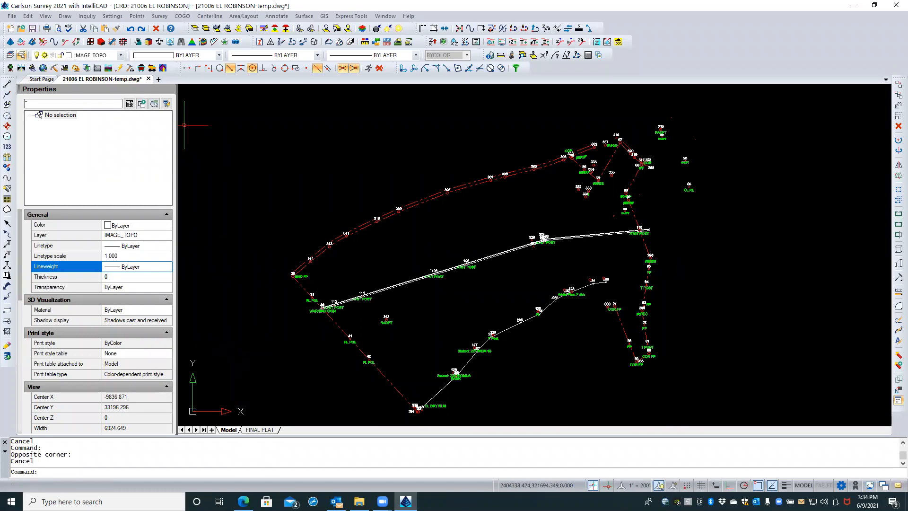
- Attach Magazu Topo.dwg from the job's Carlson folder as a new external reference
click(24, 55)
click(74, 253)
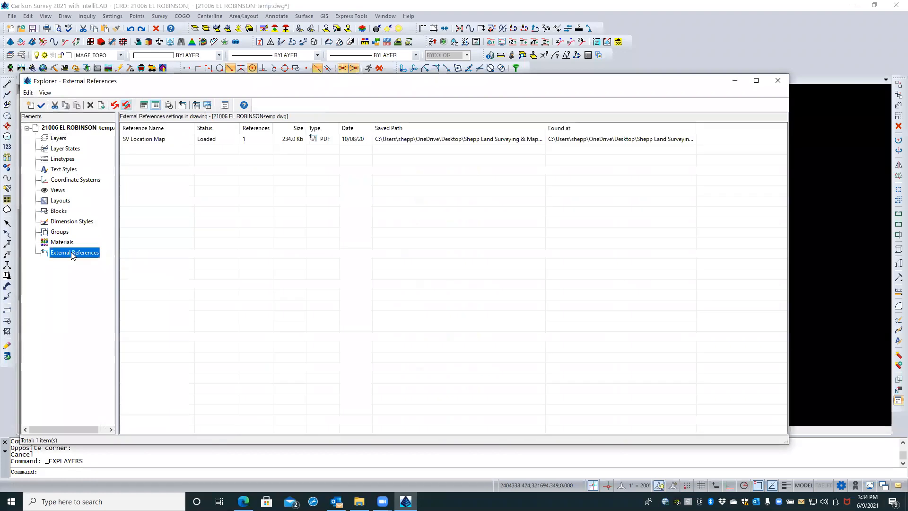
click(152, 154)
right_click(155, 152)
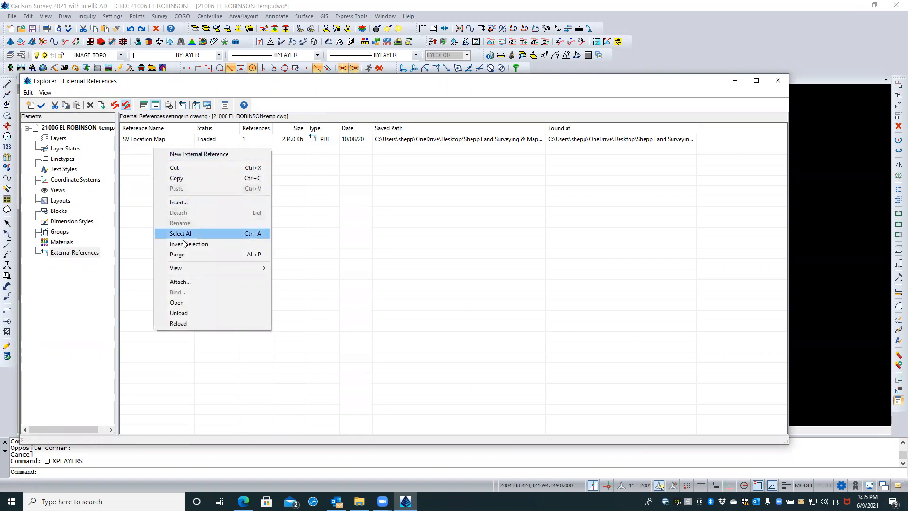
click(183, 282)
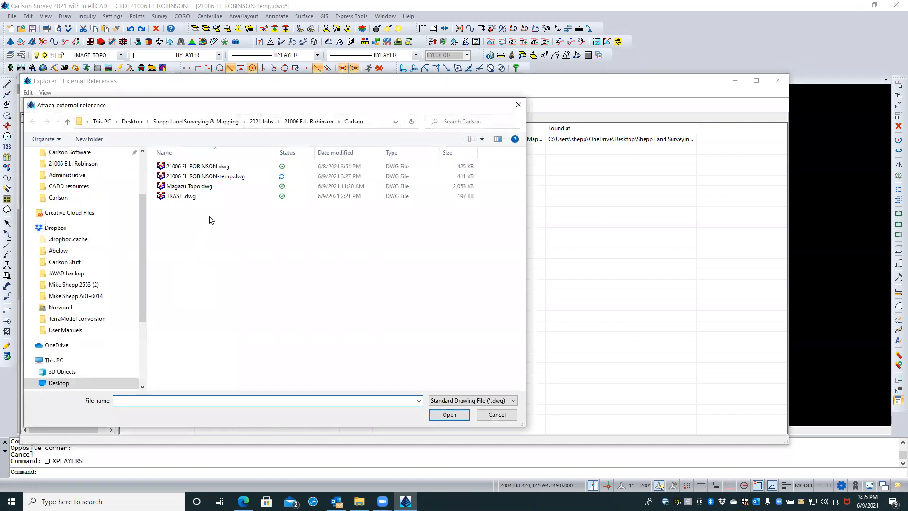
click(202, 187)
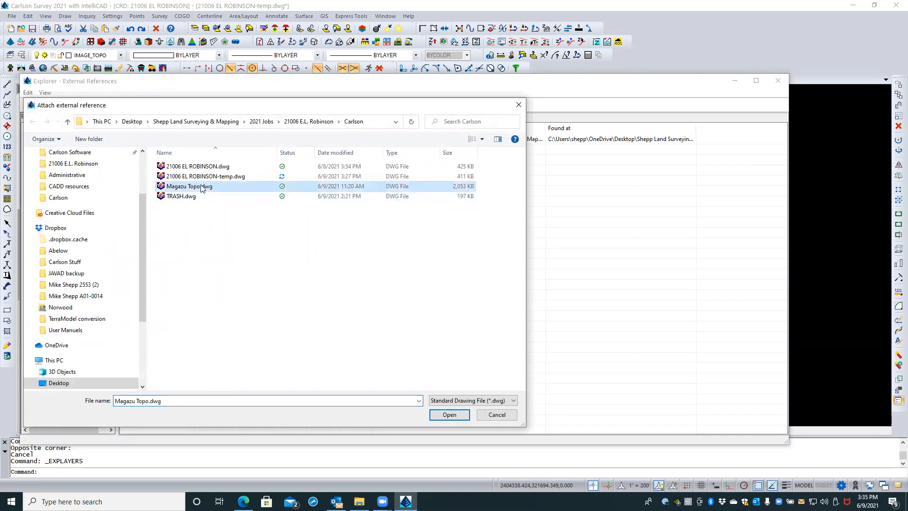
click(449, 415)
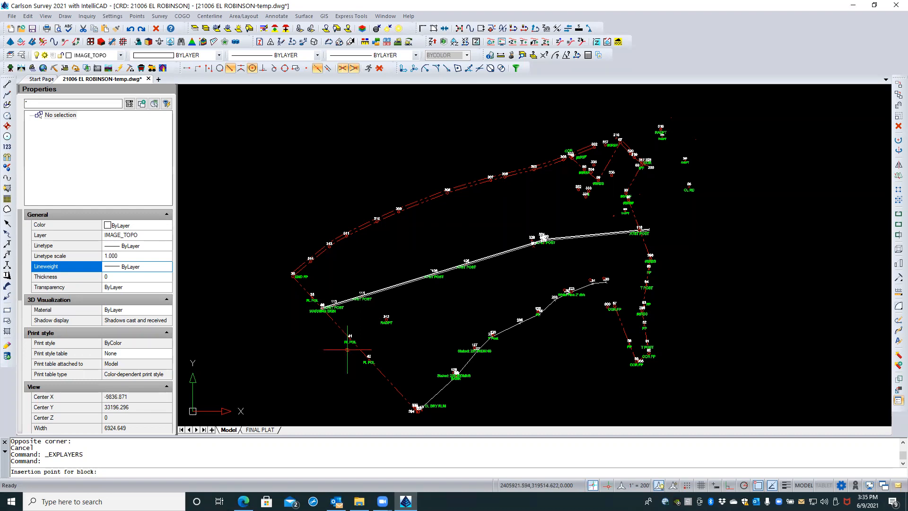
- Insert the referenced drawing at 0,0 with the default scale of 1 and rotation of 0, and close the external references list
text(0,0)
key(Return)
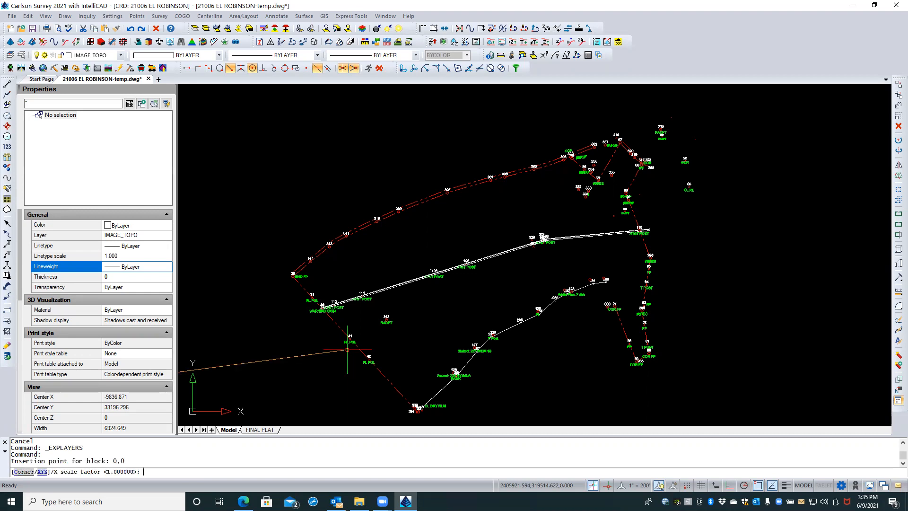
key(Return)
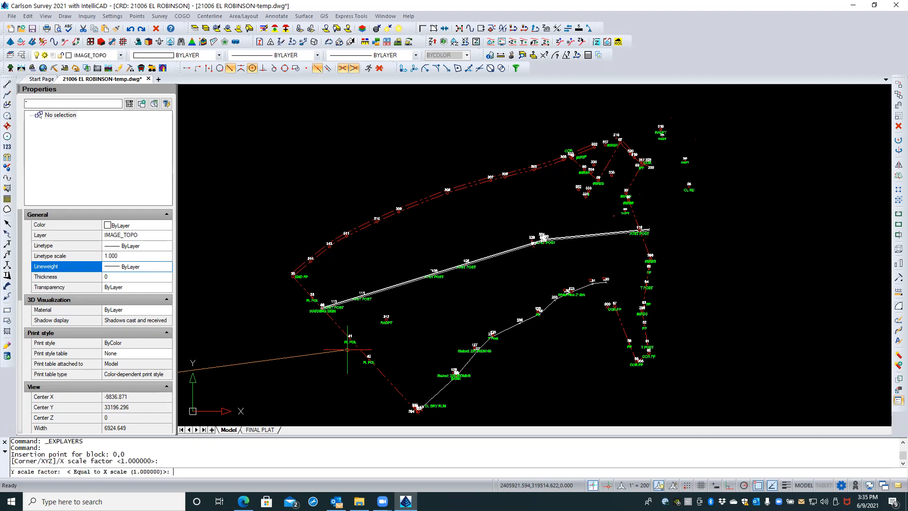
key(Return)
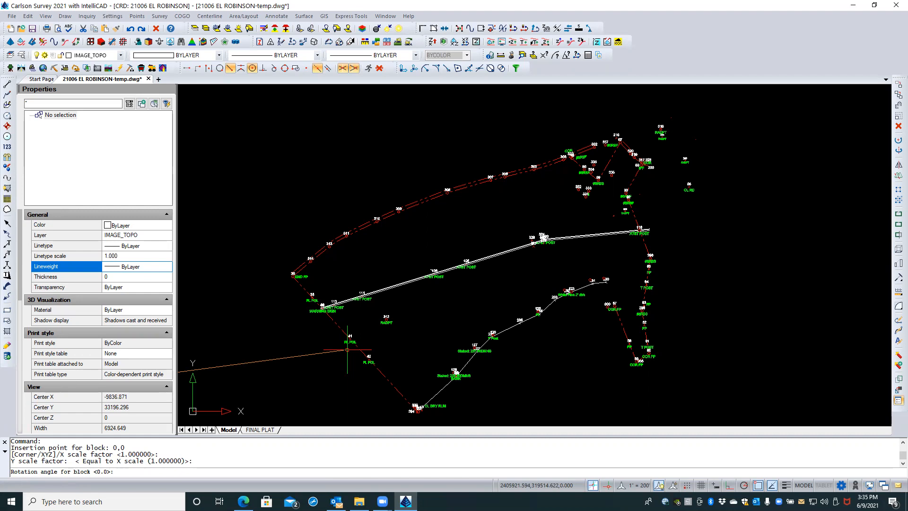
key(Return)
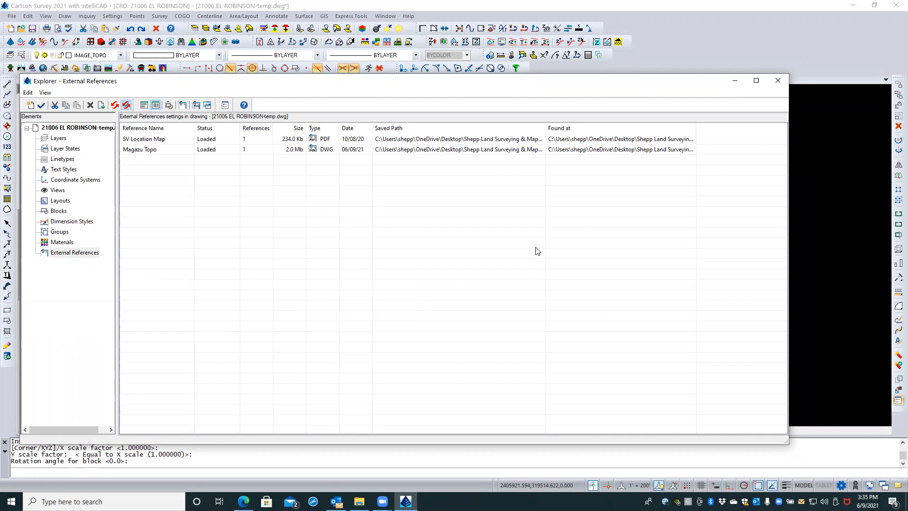
click(779, 81)
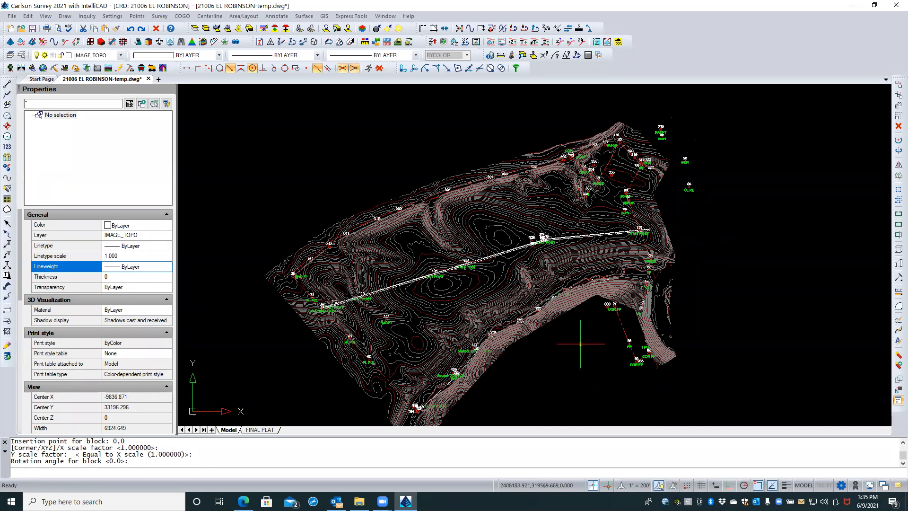
- Send the topo contour reference to the back of the draw order
scroll(580, 344, up, 3)
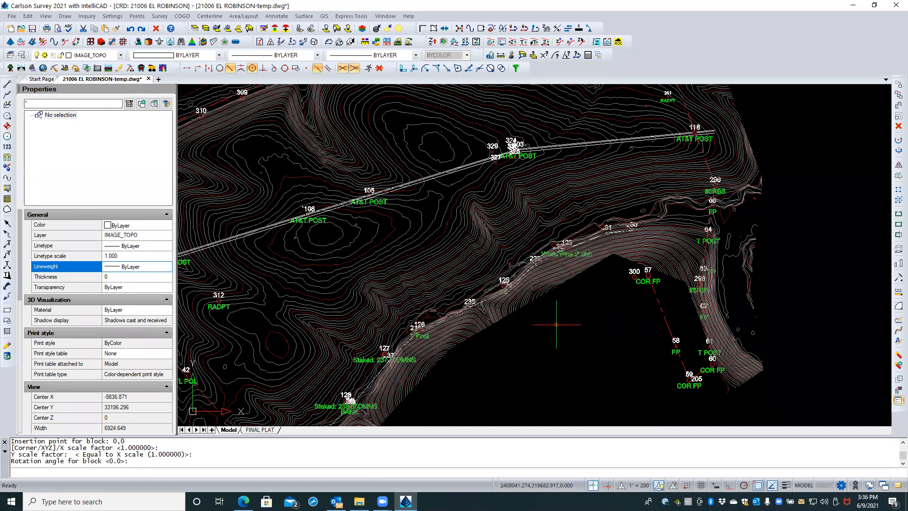
click(498, 246)
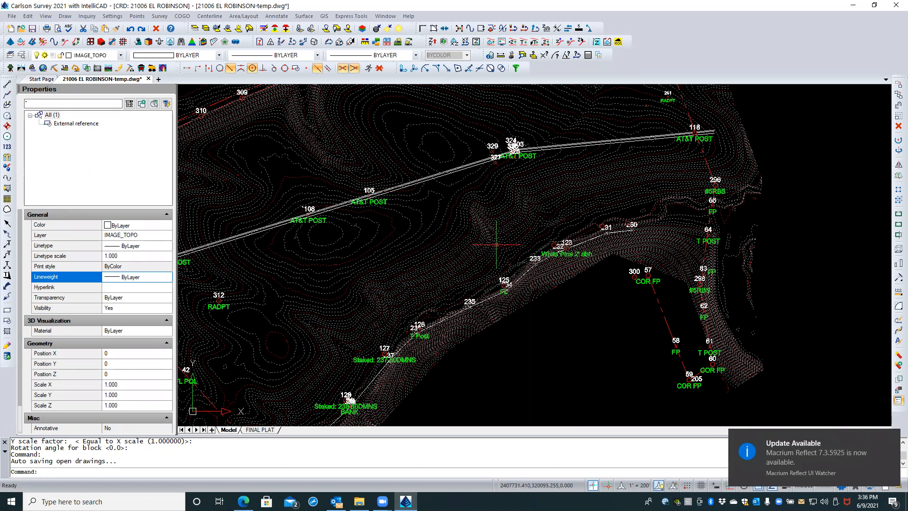
right_click(496, 245)
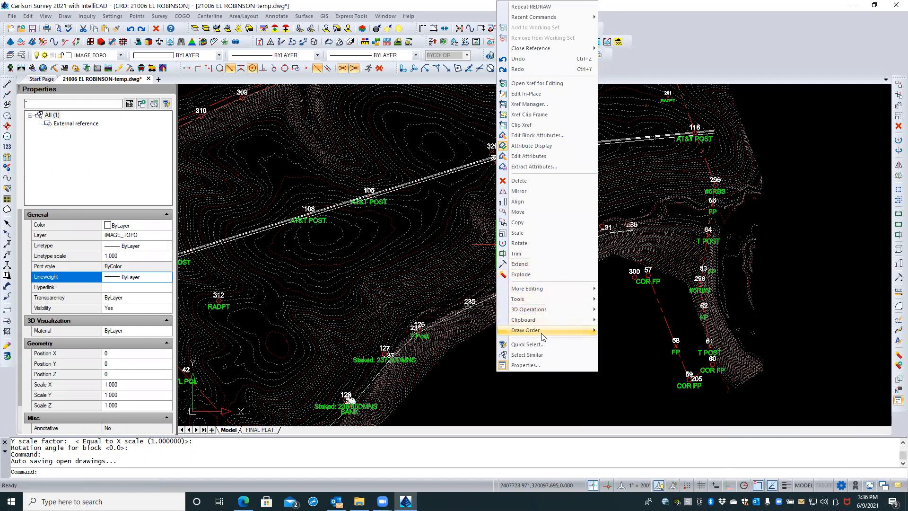
mouse_move(543, 337)
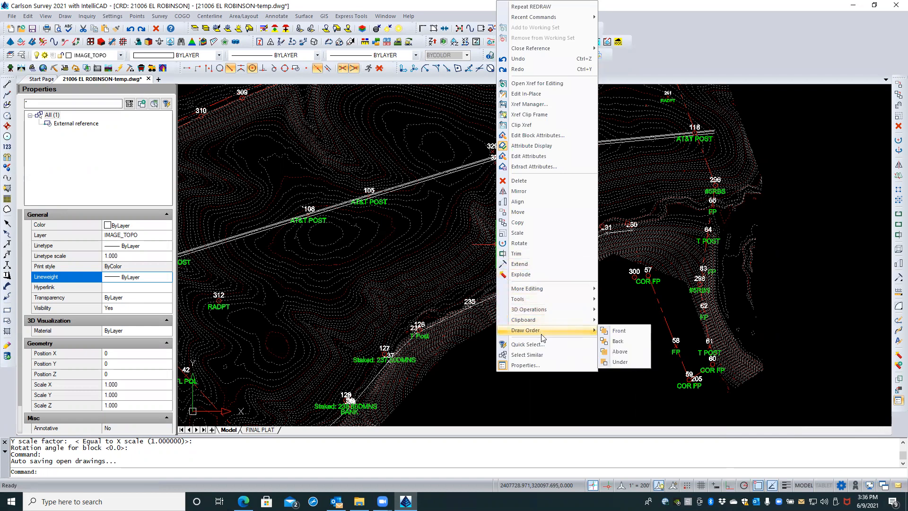
click(620, 345)
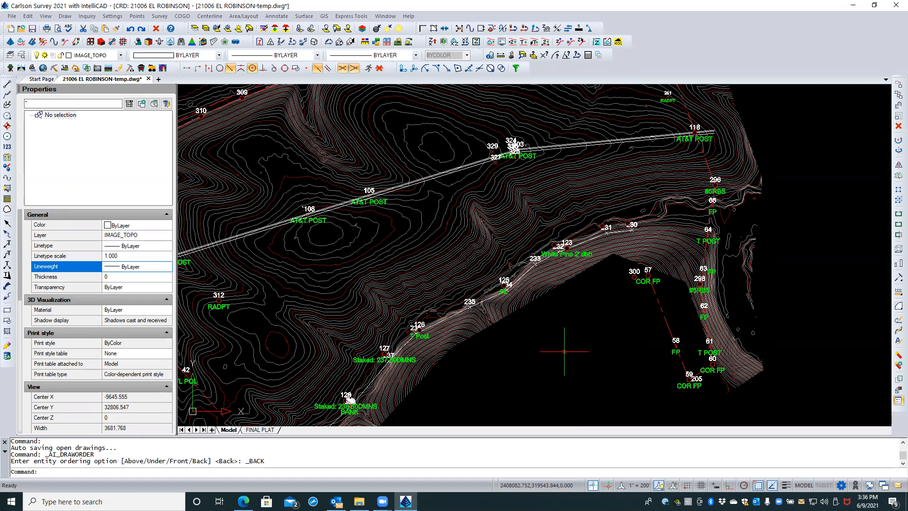
- Look through the drawing's layer list for the layers brought in by the Magazu Topo reference
click(23, 55)
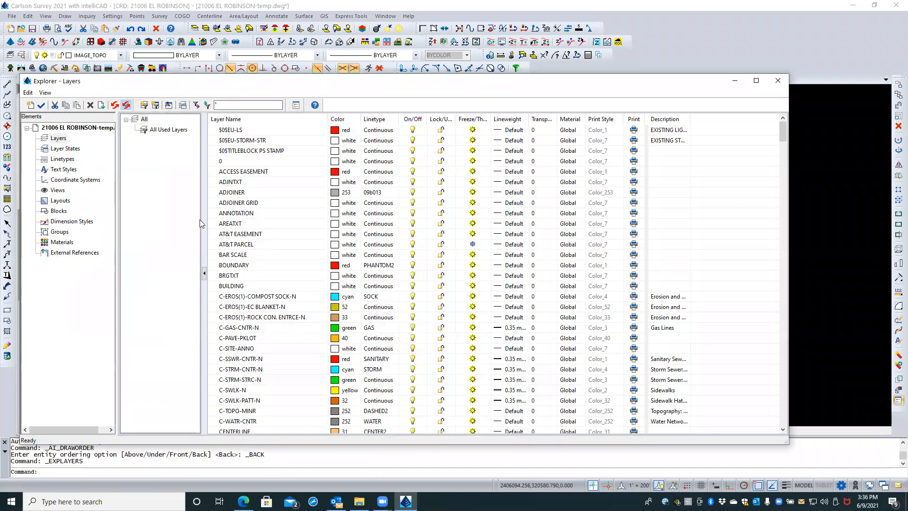
scroll(225, 224, down, 1)
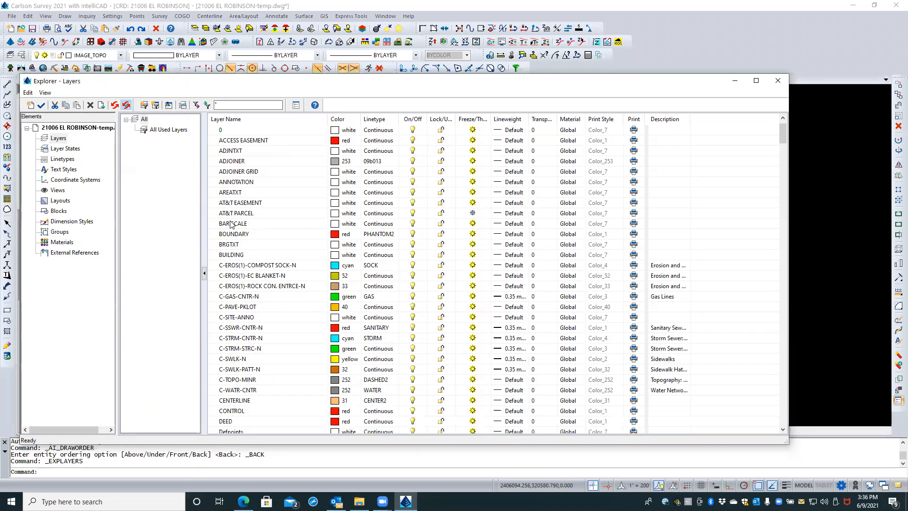
scroll(232, 224, down, 5)
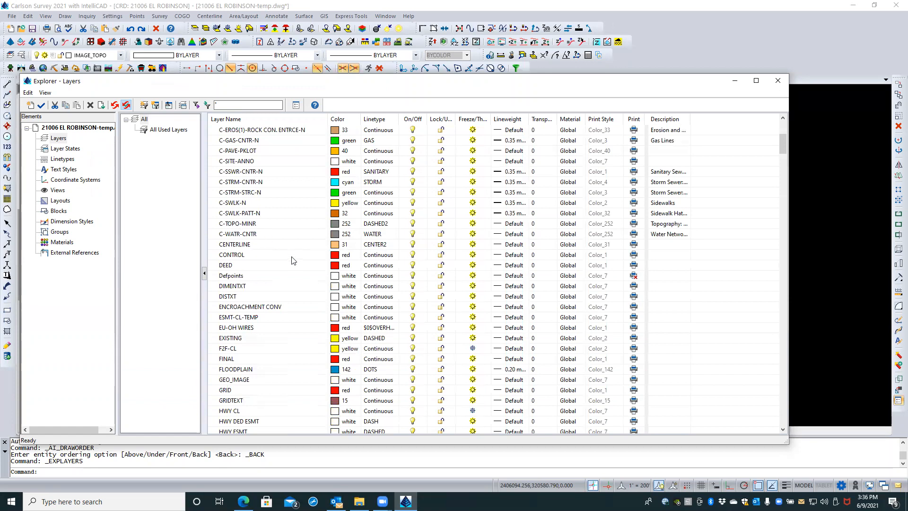
scroll(290, 259, down, 3)
scroll(290, 259, down, 1)
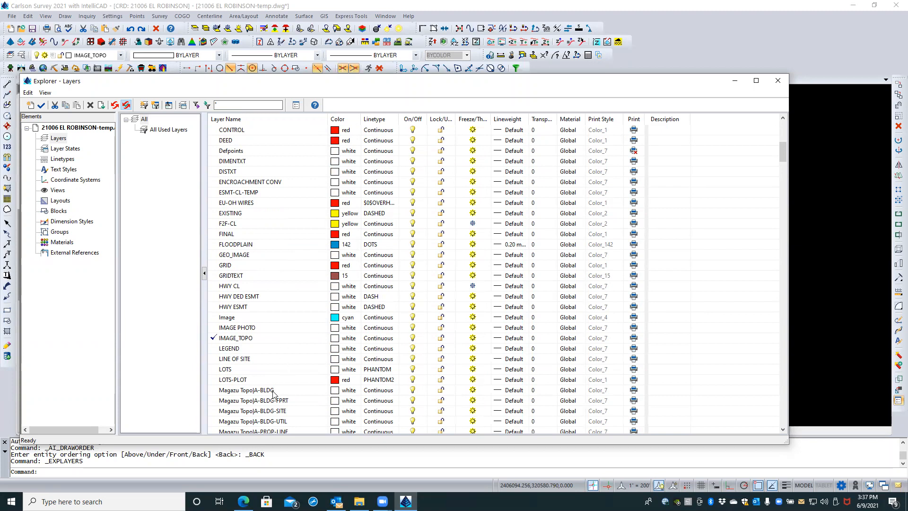
scroll(273, 394, down, 4)
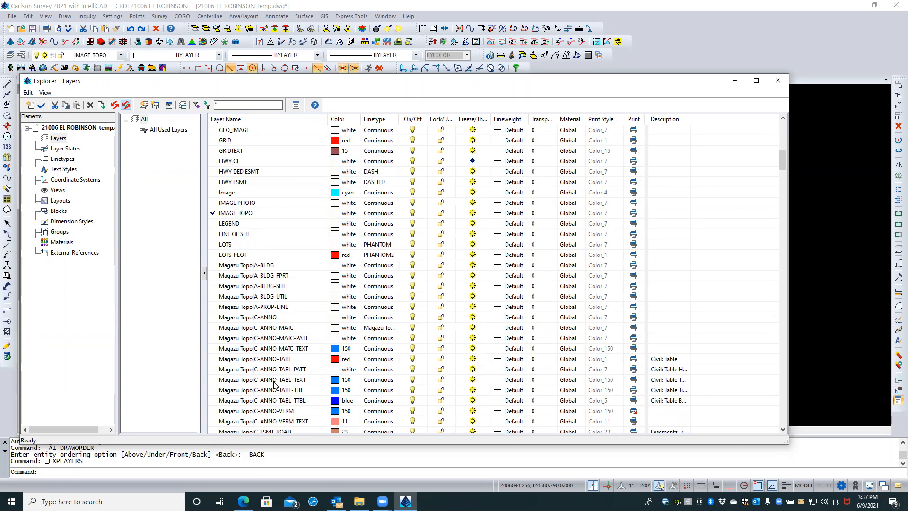
scroll(275, 384, down, 3)
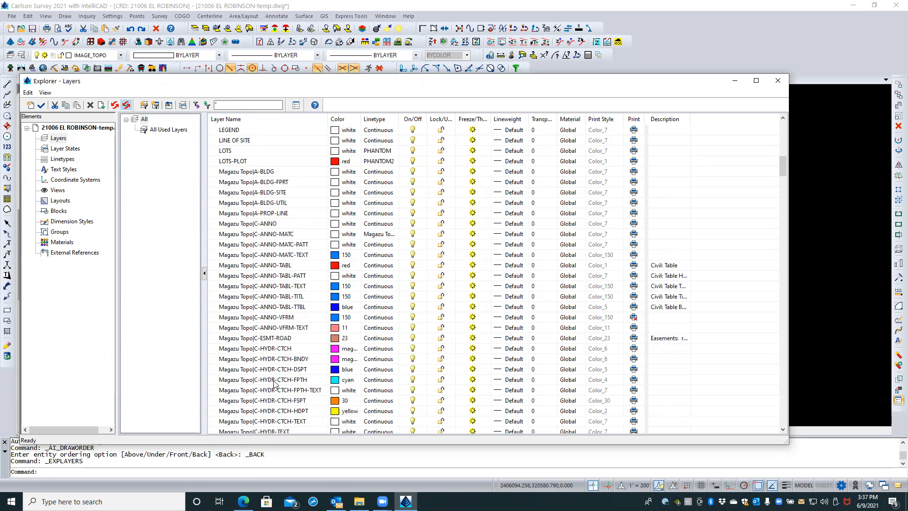
scroll(275, 384, down, 1)
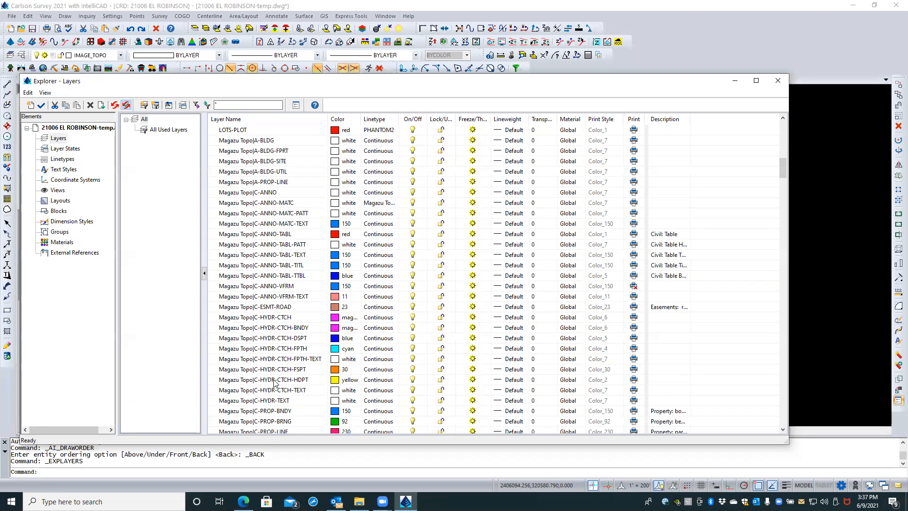
scroll(275, 383, up, 1)
scroll(274, 383, up, 4)
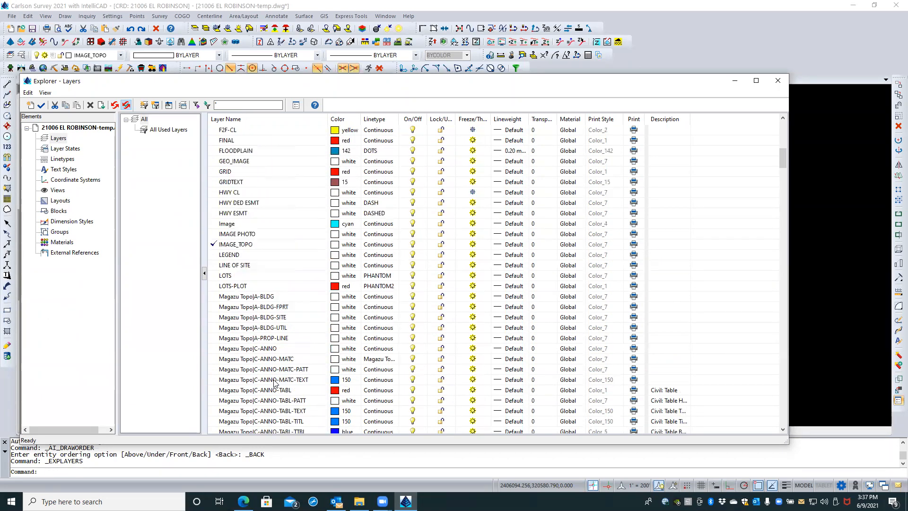
scroll(274, 383, up, 1)
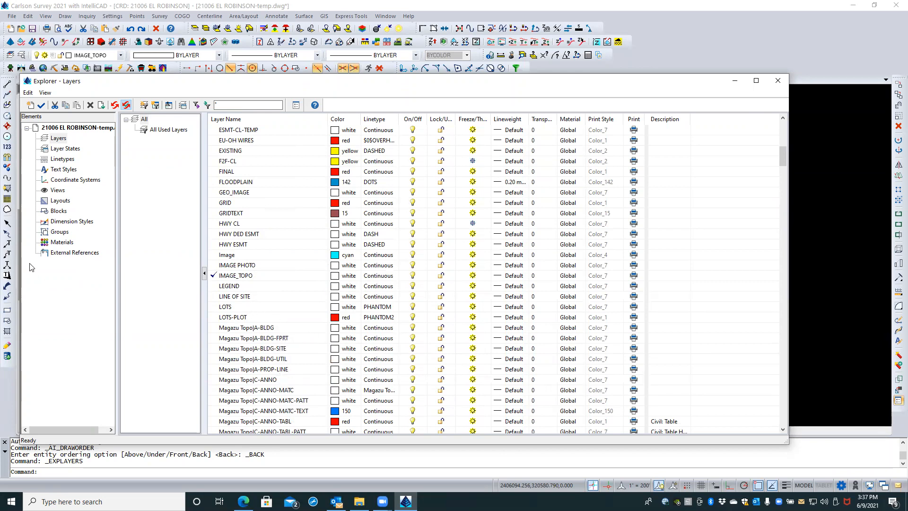
- Unload the Magazu Topo external reference from the drawing and close the external references list
click(81, 253)
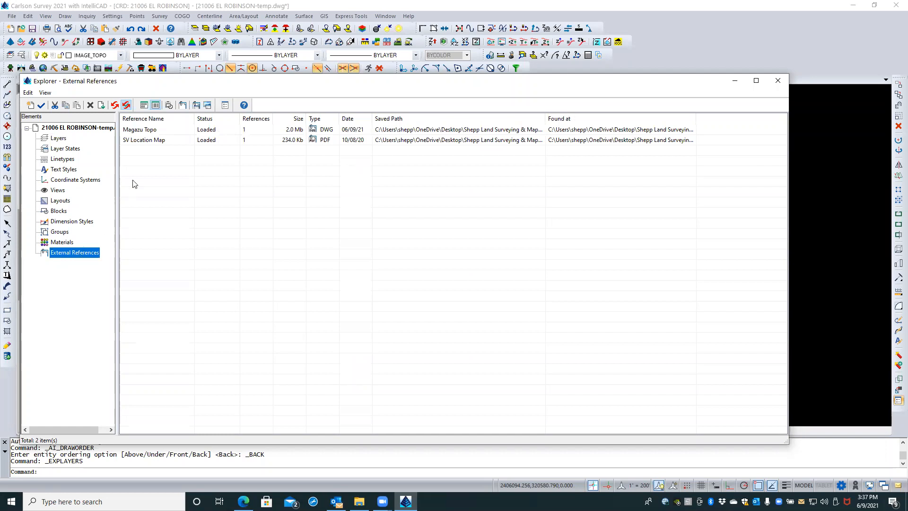
click(141, 131)
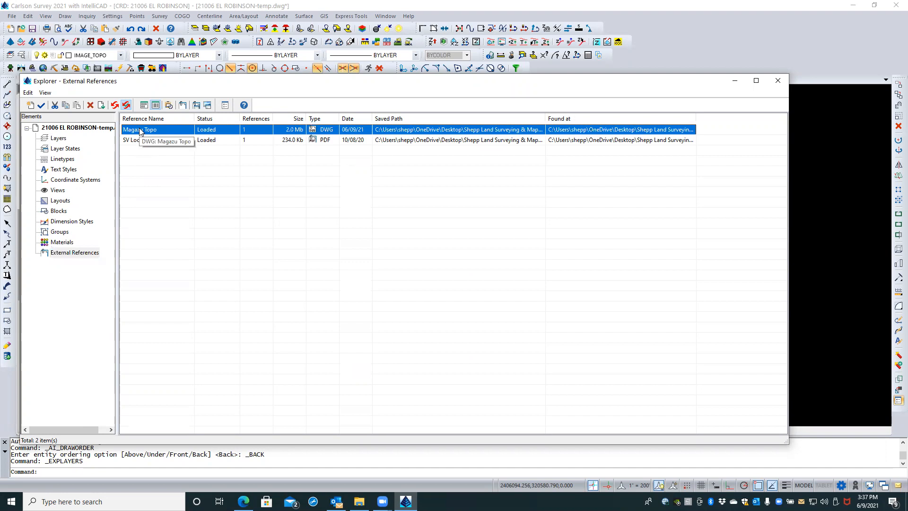
right_click(140, 131)
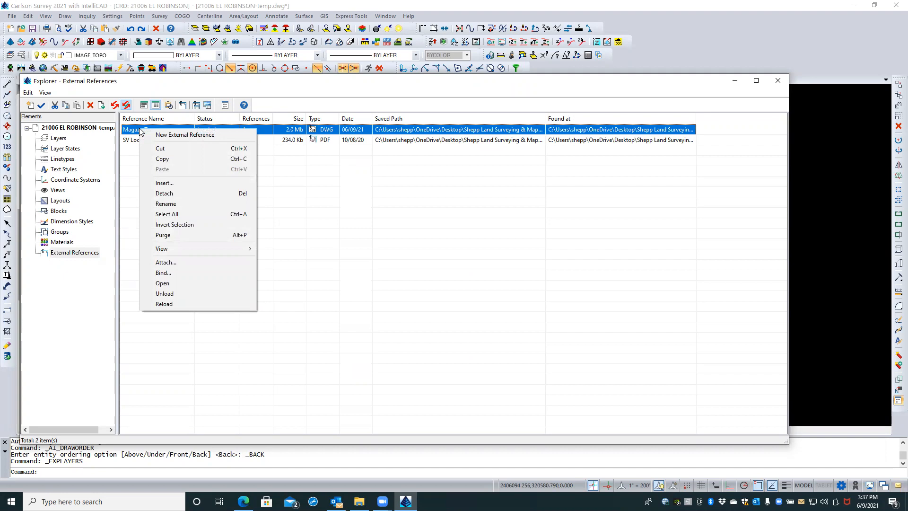
click(168, 294)
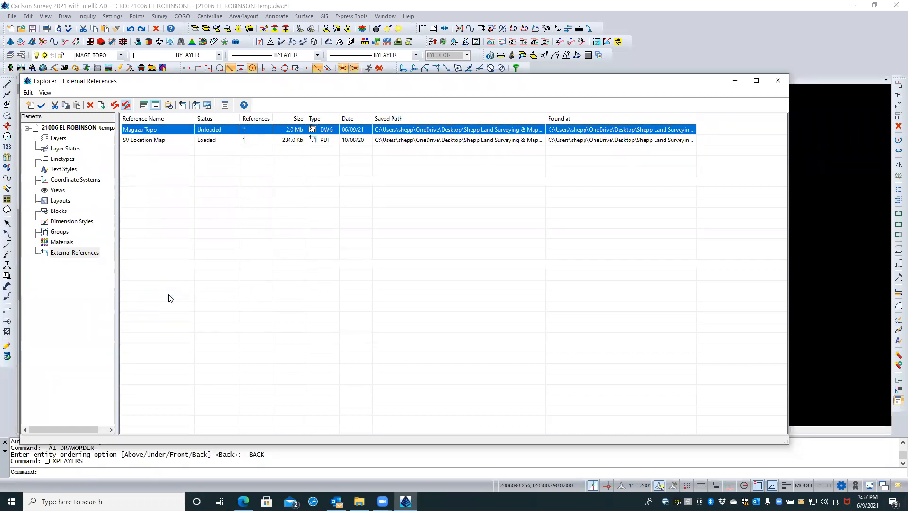
click(778, 81)
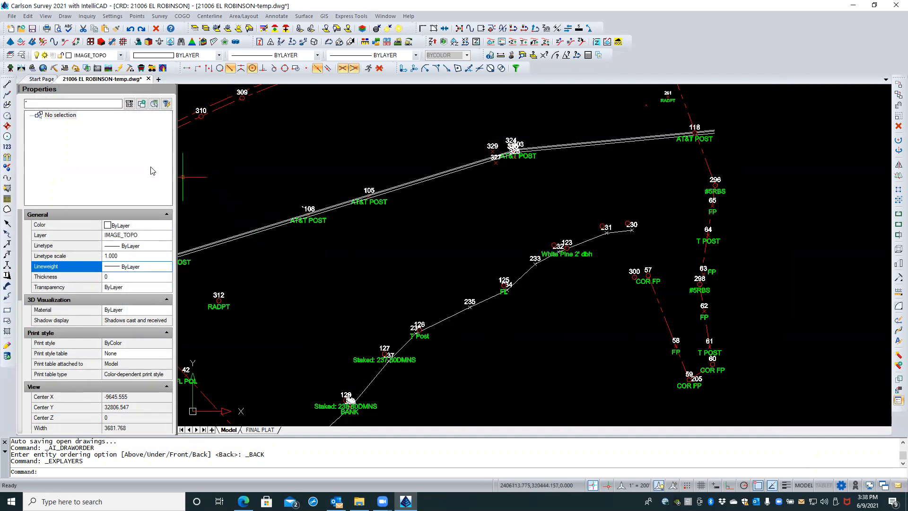
- Reload the SV Location Map and Magazu Topo external references, and close the external references list
click(22, 55)
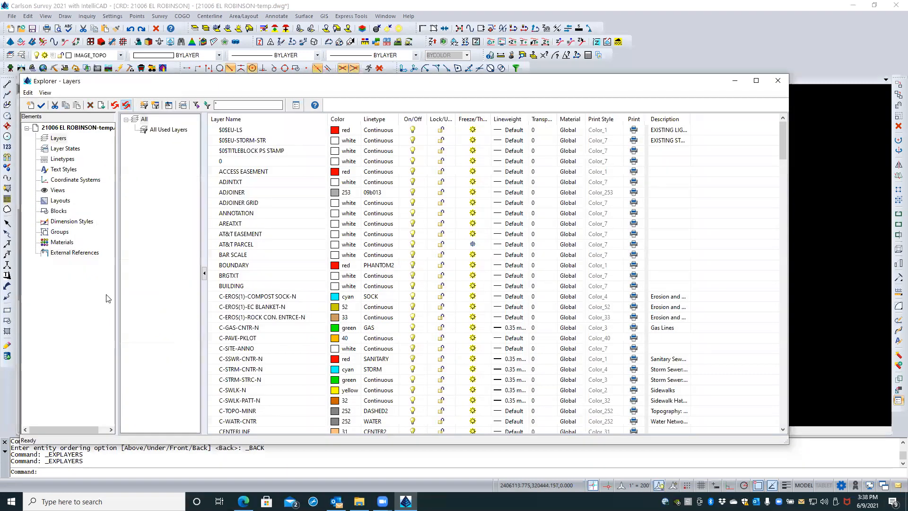
click(87, 253)
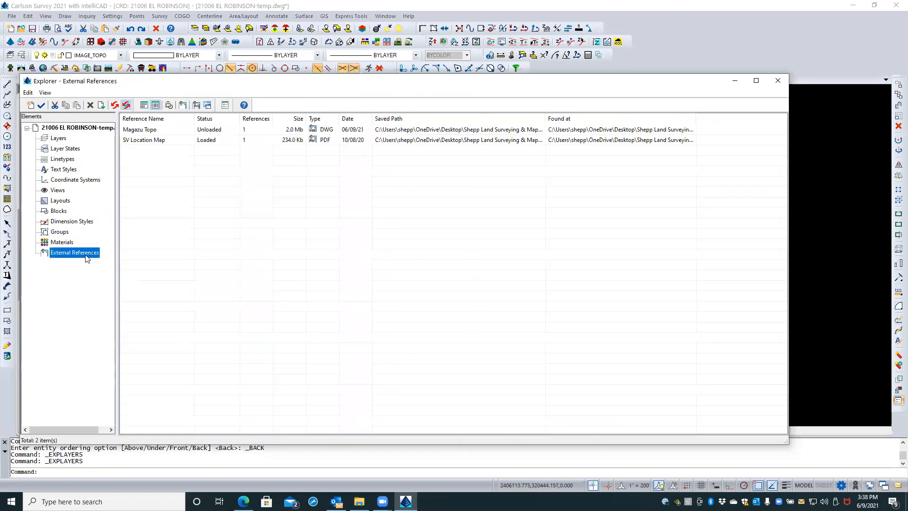
click(171, 140)
right_click(173, 143)
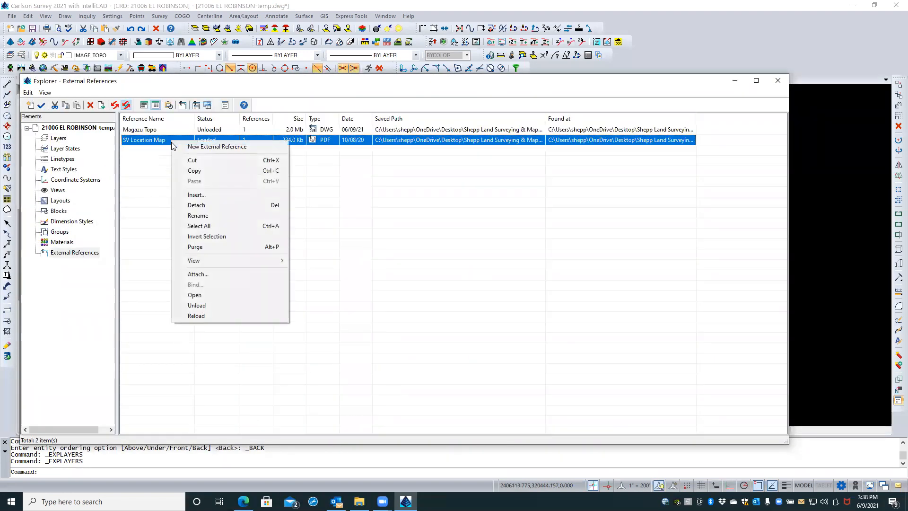
click(202, 318)
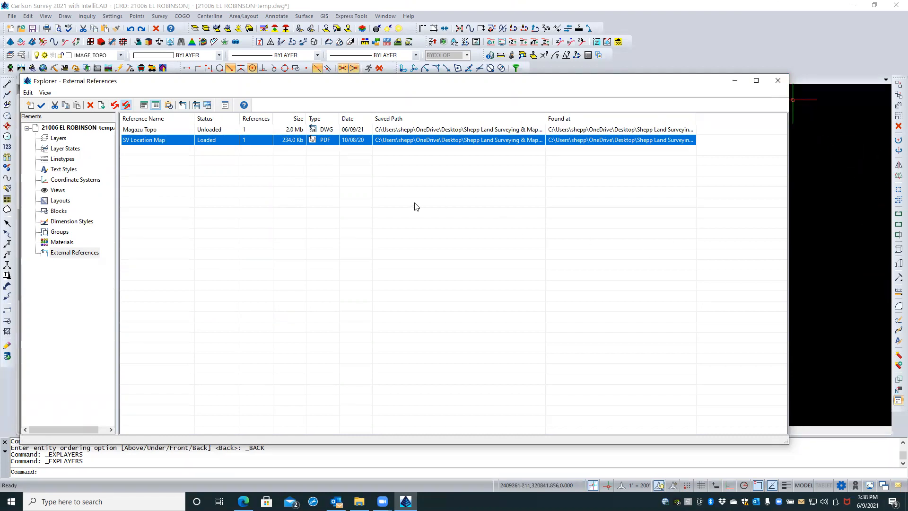
click(165, 129)
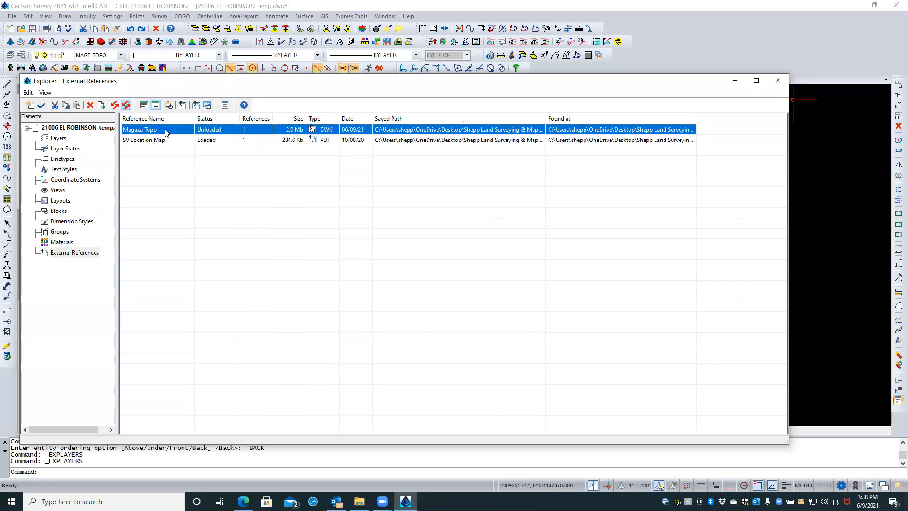
right_click(165, 131)
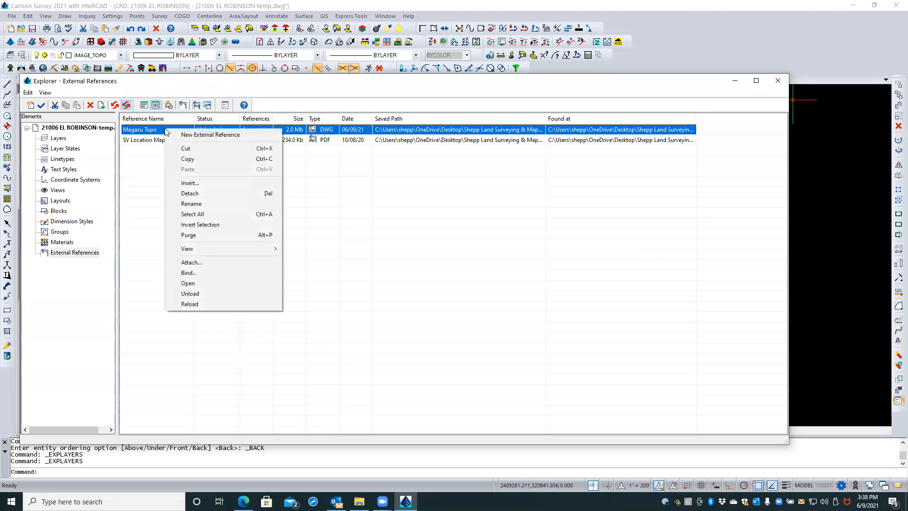
click(196, 304)
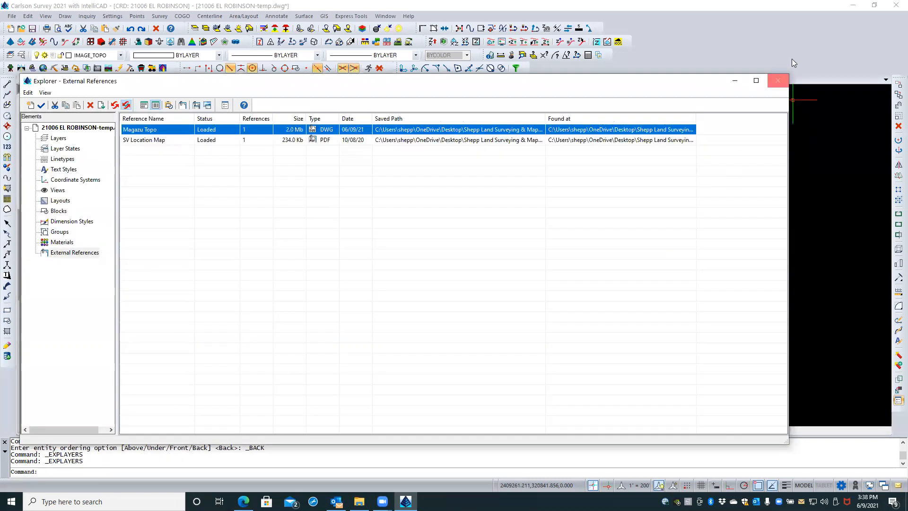
click(778, 79)
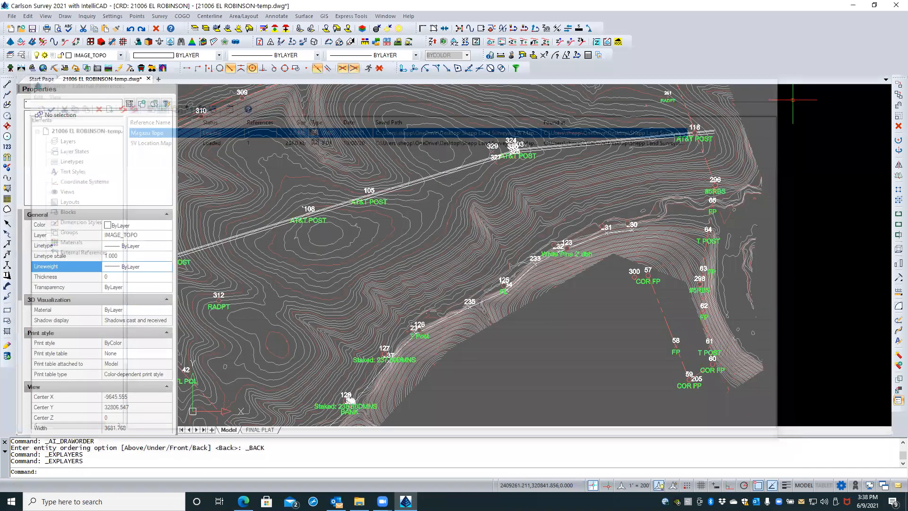
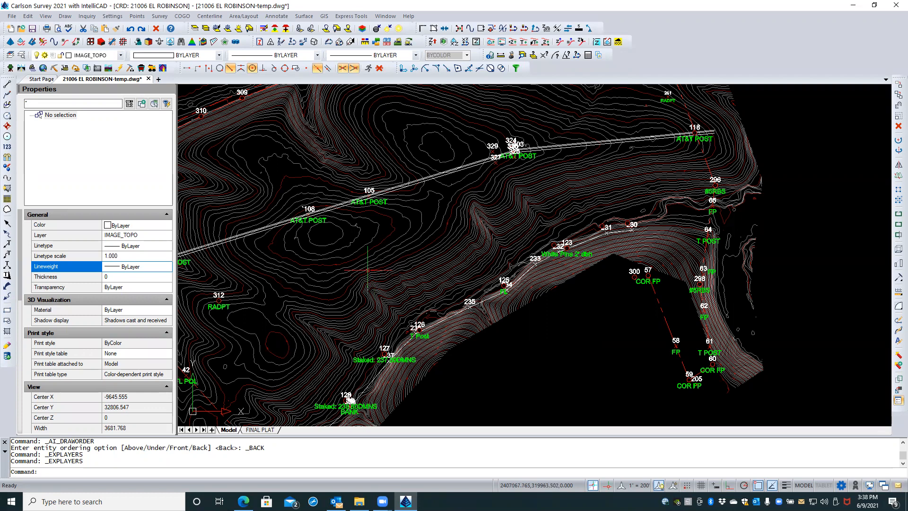
- Open the Xref Manager with the XREF command and unload the Magazu Topo reference
click(538, 332)
click(528, 341)
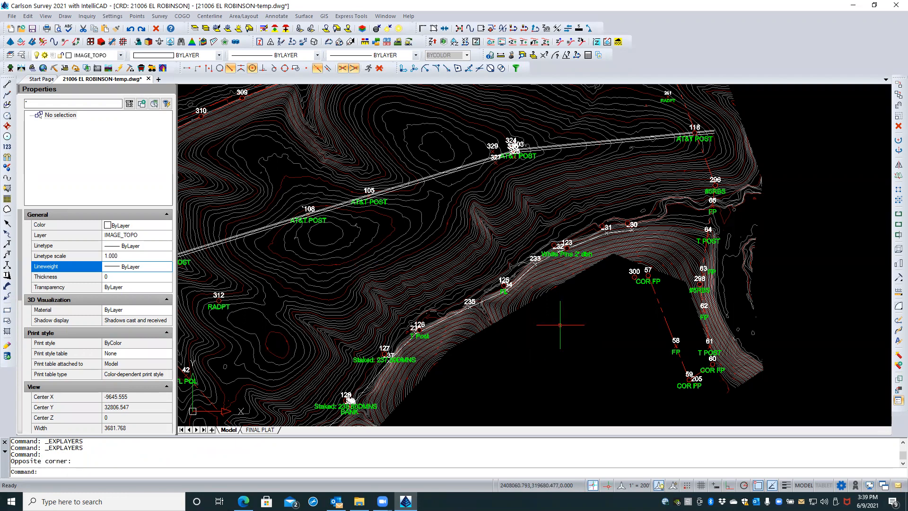
text(XREF)
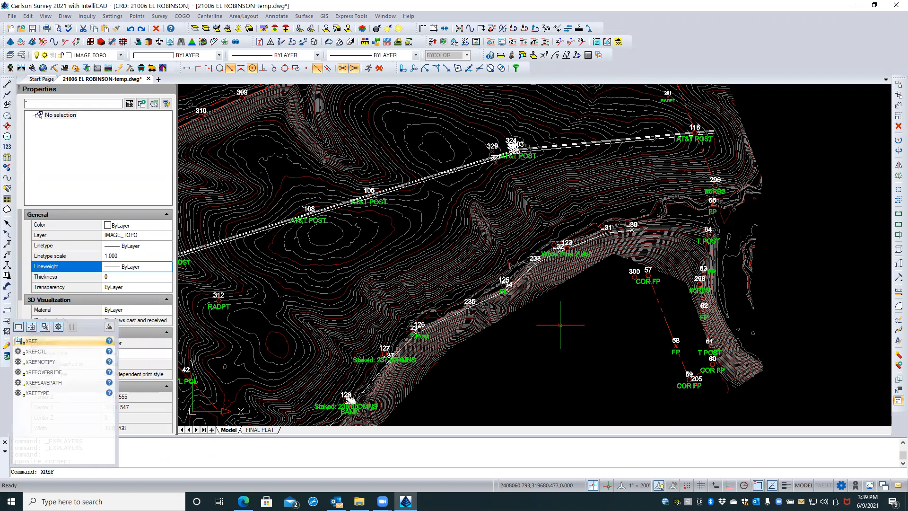
key(Return)
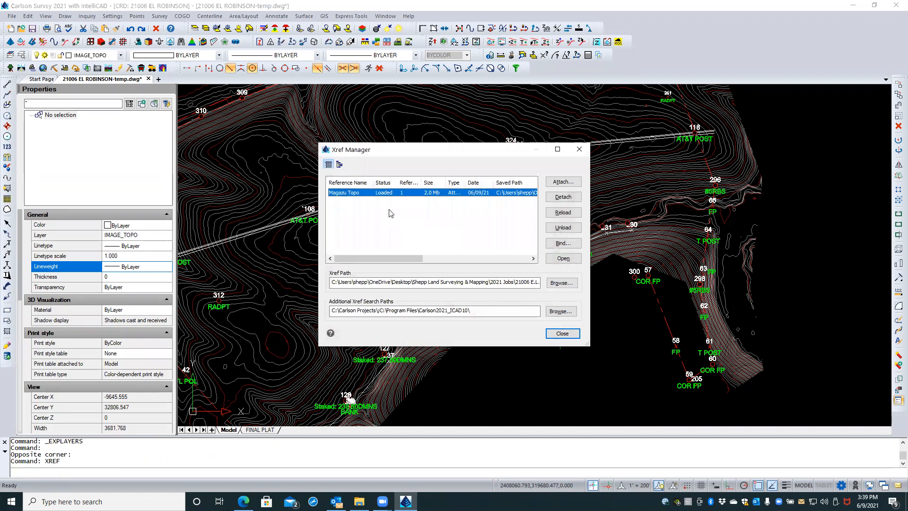
click(345, 207)
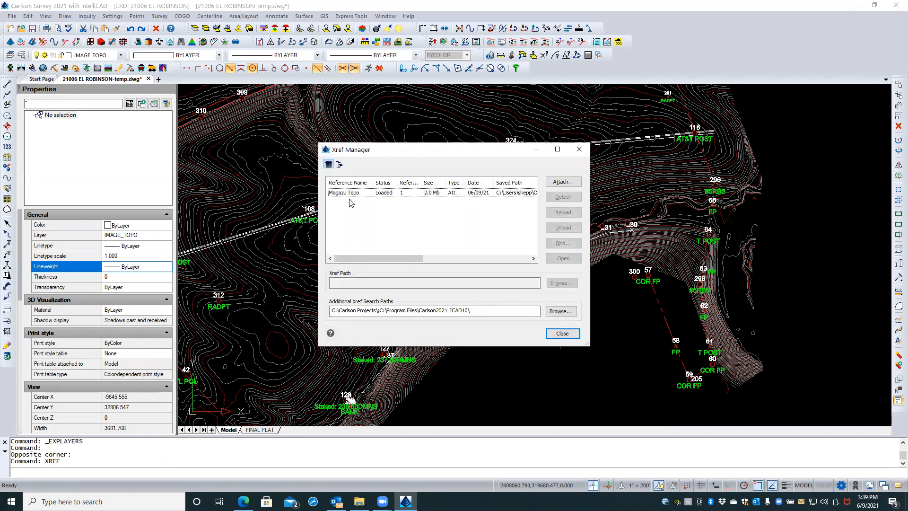
click(355, 195)
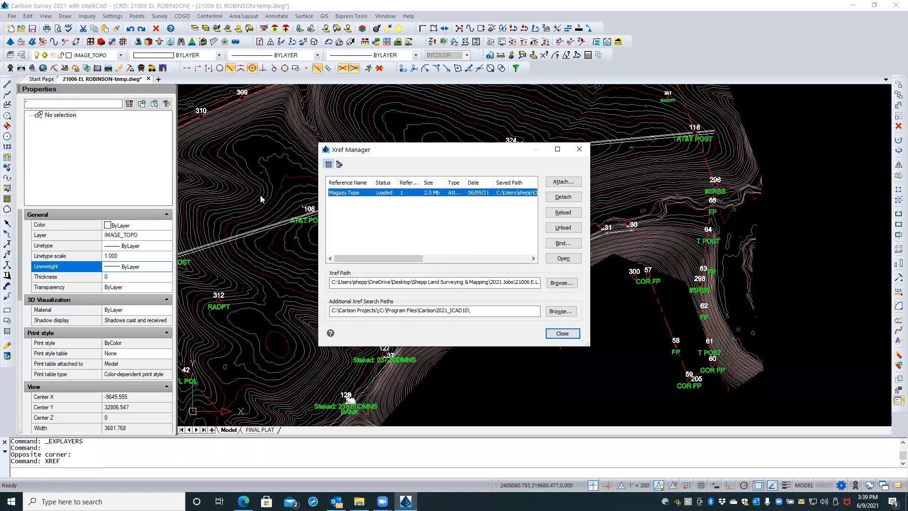
click(366, 211)
click(358, 193)
click(571, 229)
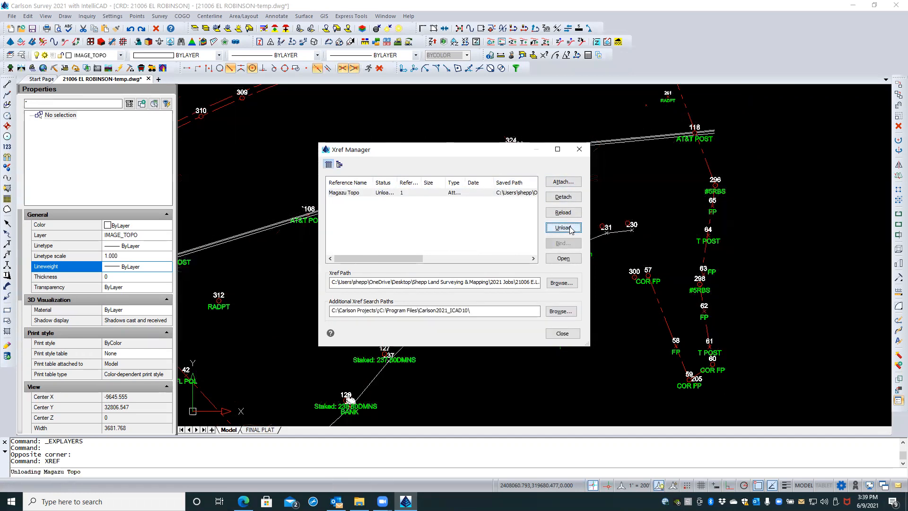
- Reload the Magazu Topo reference in the Xref Manager
click(349, 193)
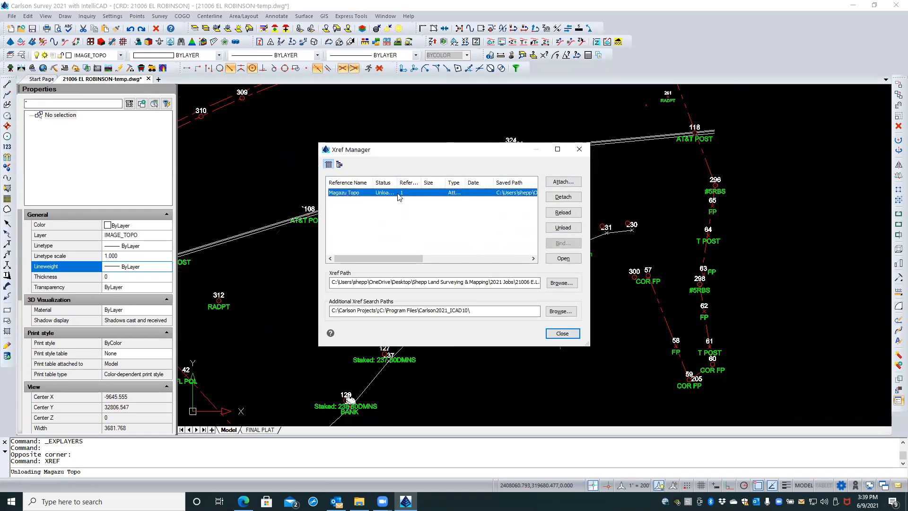
click(558, 213)
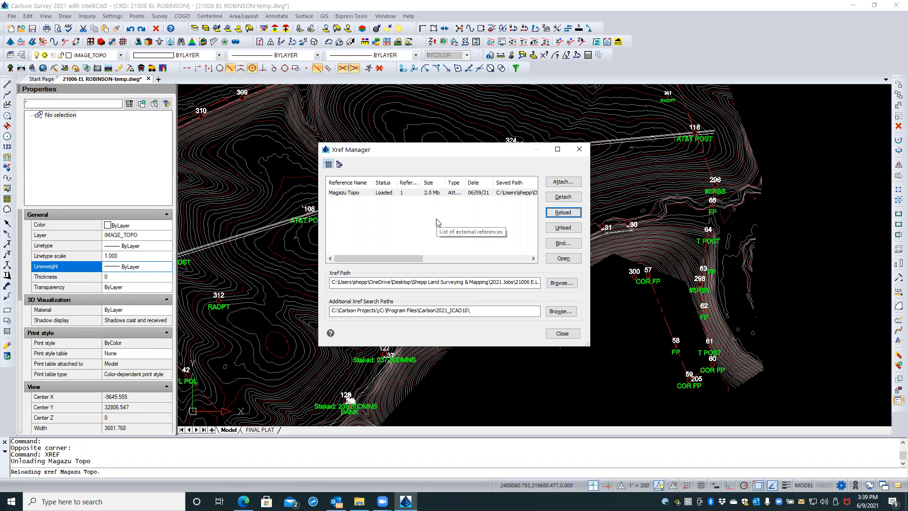
click(405, 222)
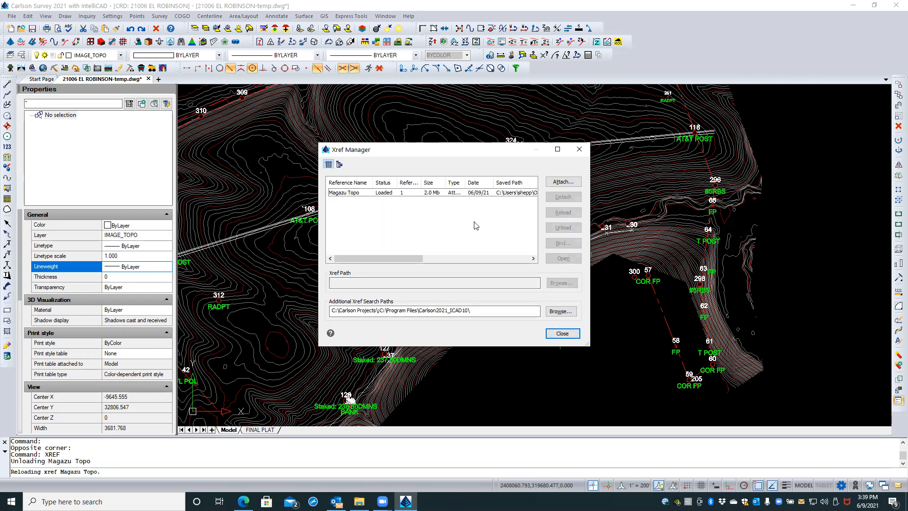
- Detach the Magazu Topo reference and choose Magazu Topo.dwg from the job's Carlson folder as the file to attach
click(360, 194)
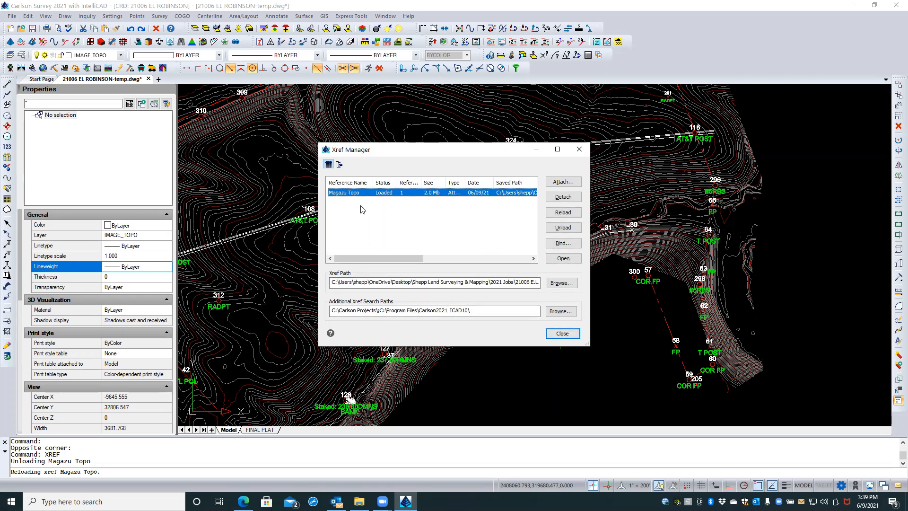
click(563, 197)
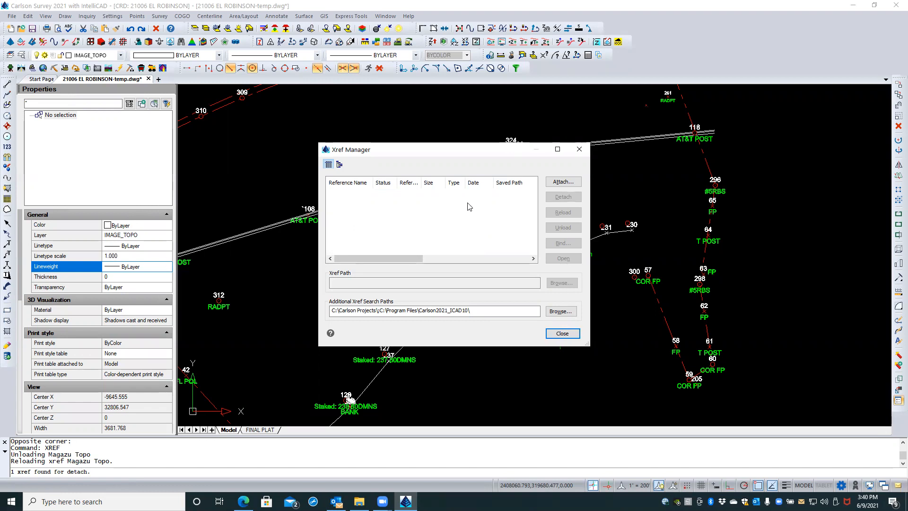
click(553, 183)
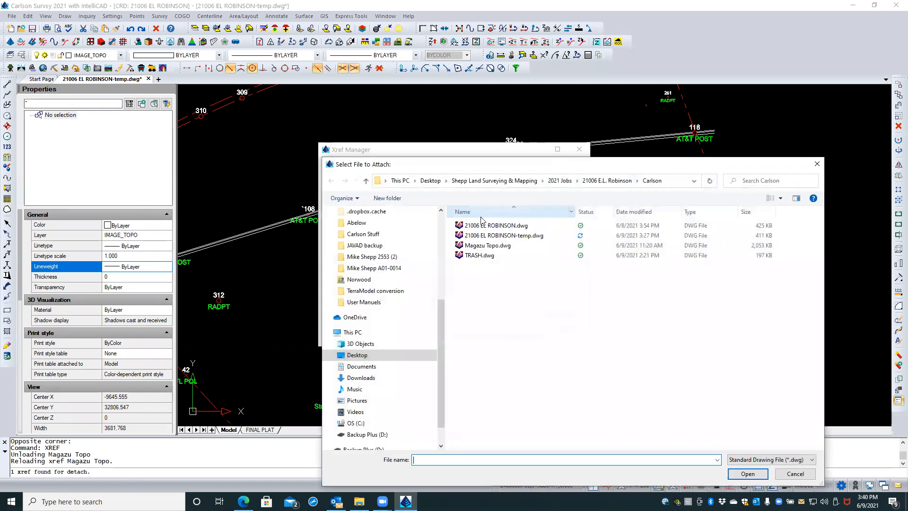
click(477, 245)
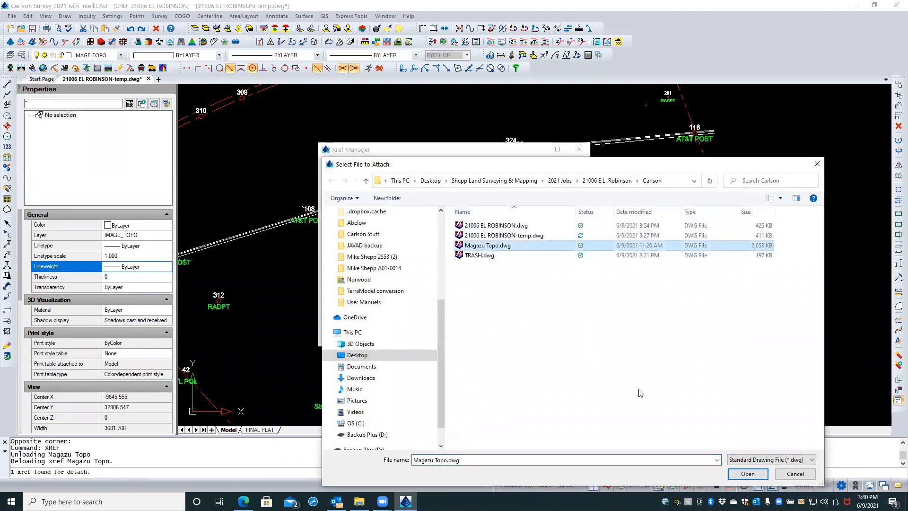
click(732, 473)
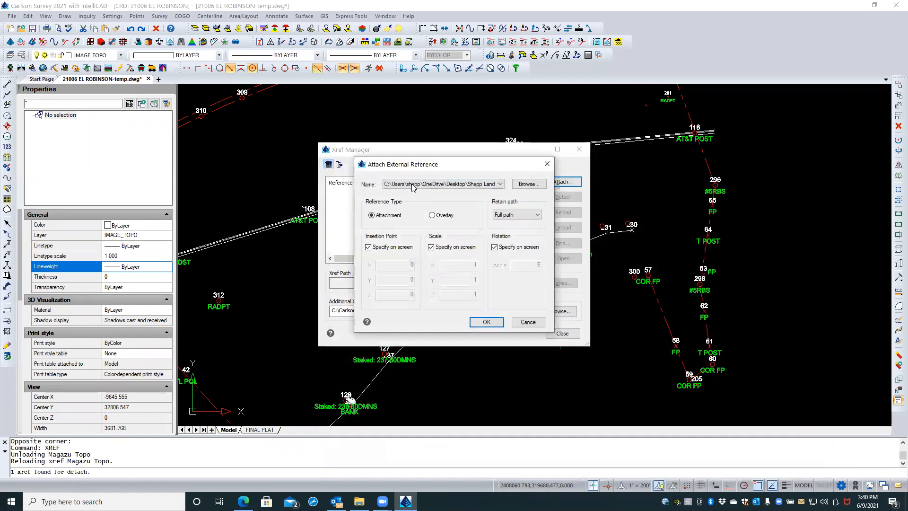
- Attach the topo drawing with a relative path, fixed insertion point 0,0,0, scale 1 and rotation angle E, and close the Xref Manager
drag(424, 171, 352, 222)
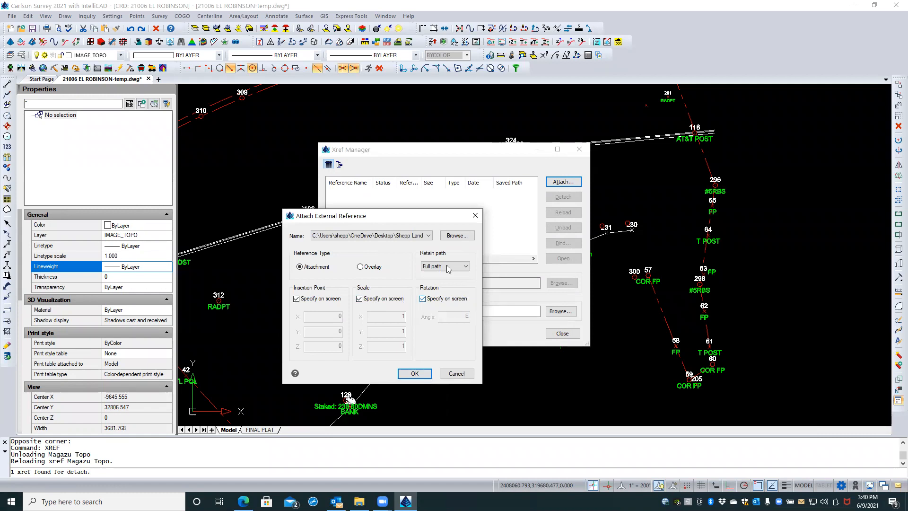
click(296, 300)
click(359, 300)
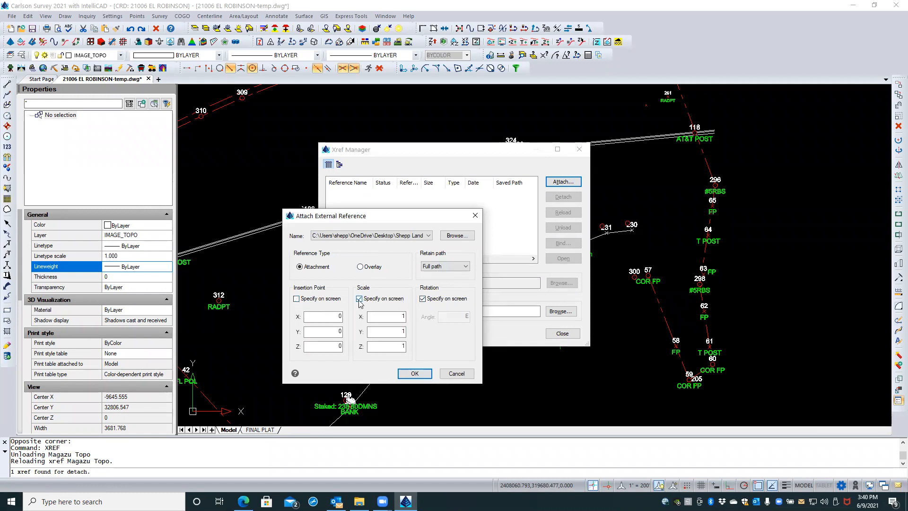
click(423, 299)
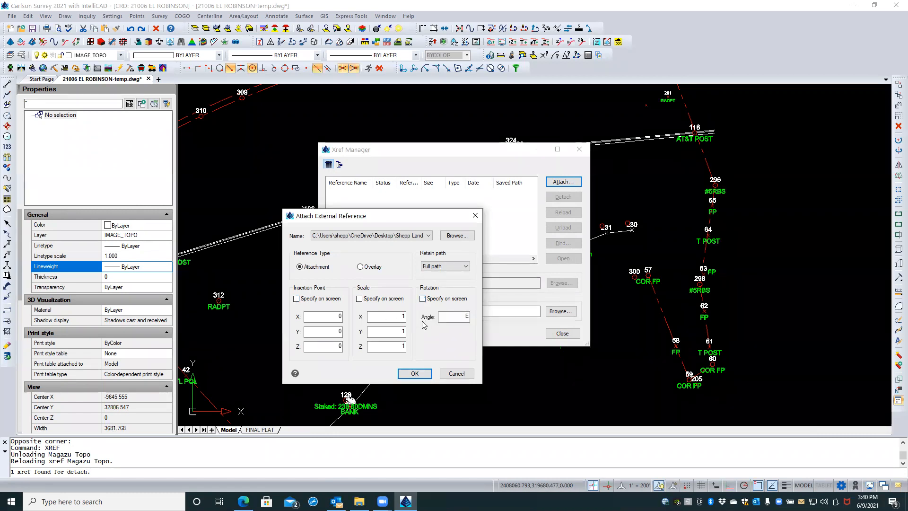
click(455, 269)
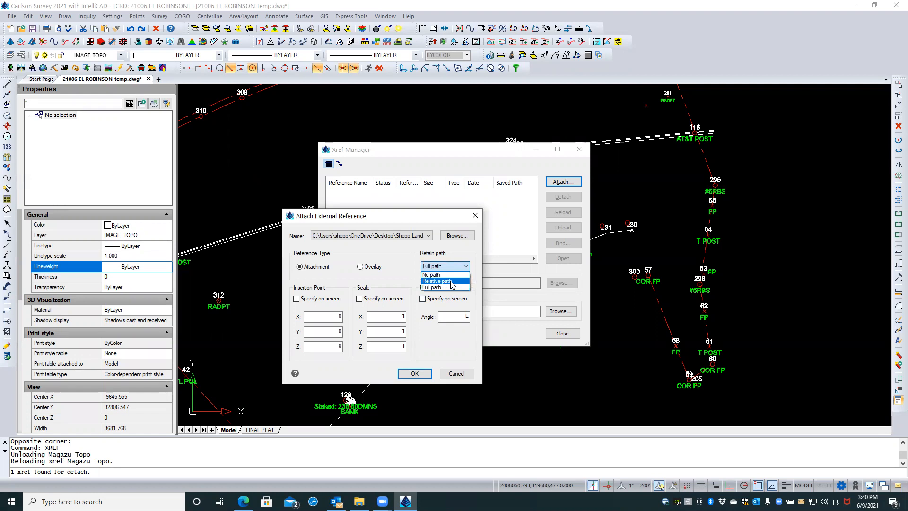
click(451, 282)
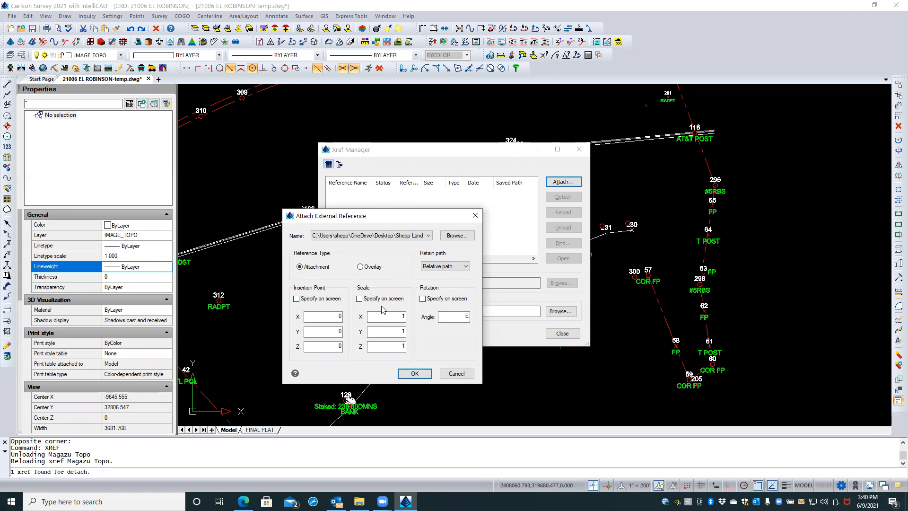
click(413, 374)
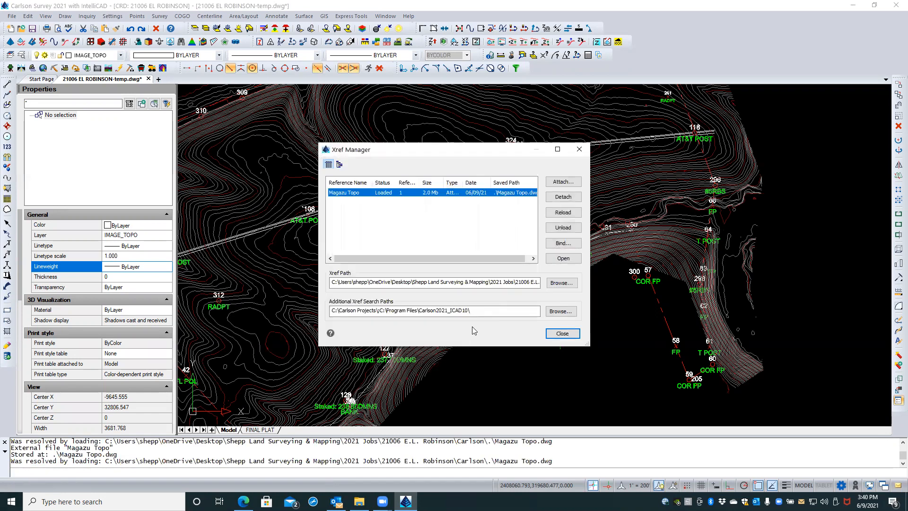
click(563, 333)
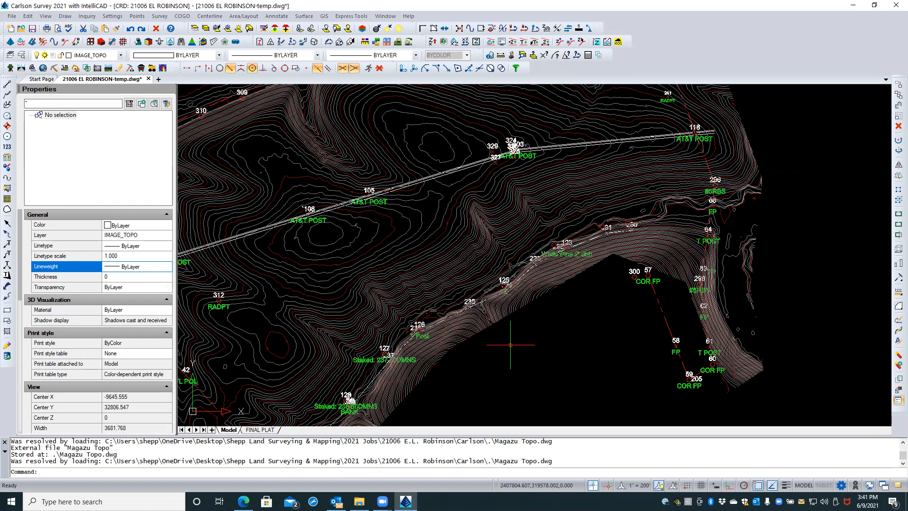
text(PDFATTACH)
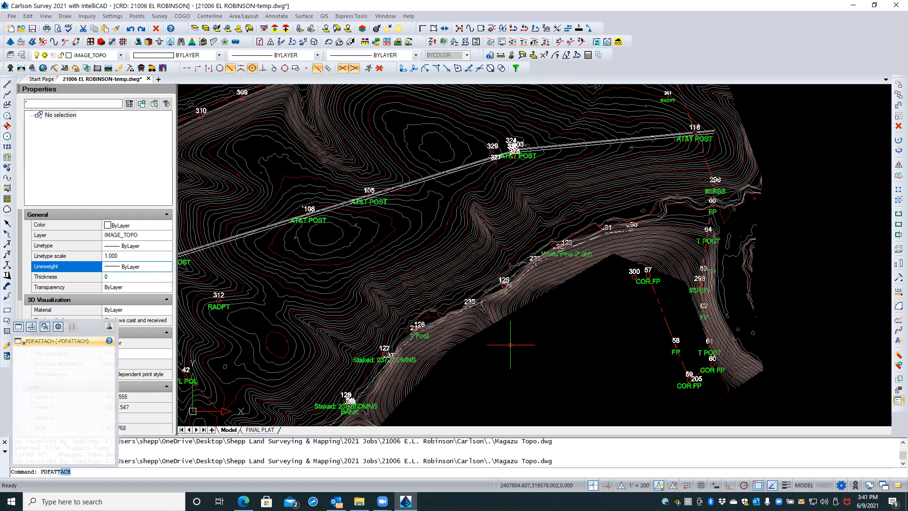
key(Return)
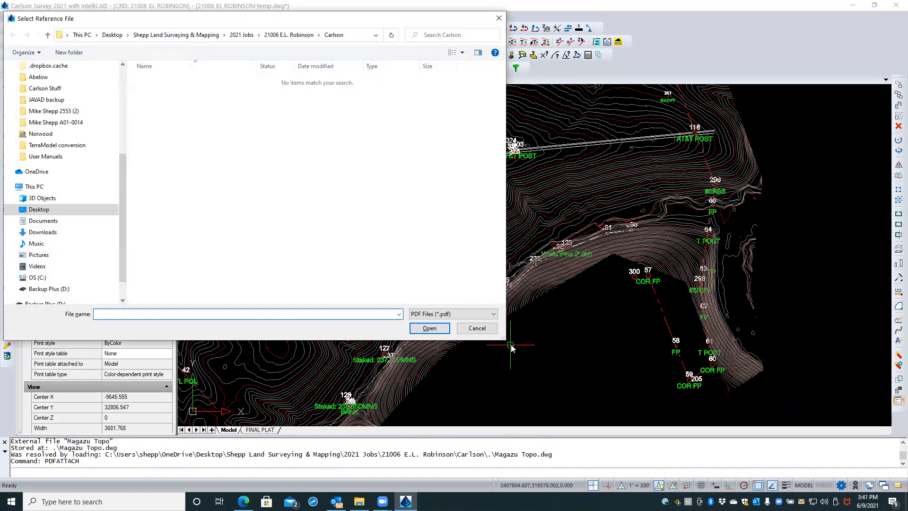
click(477, 328)
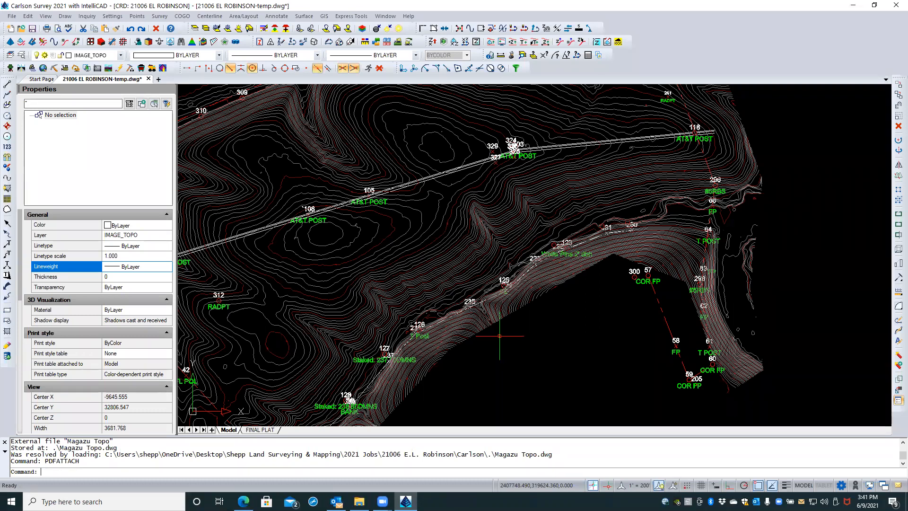
text(PDFFRAME)
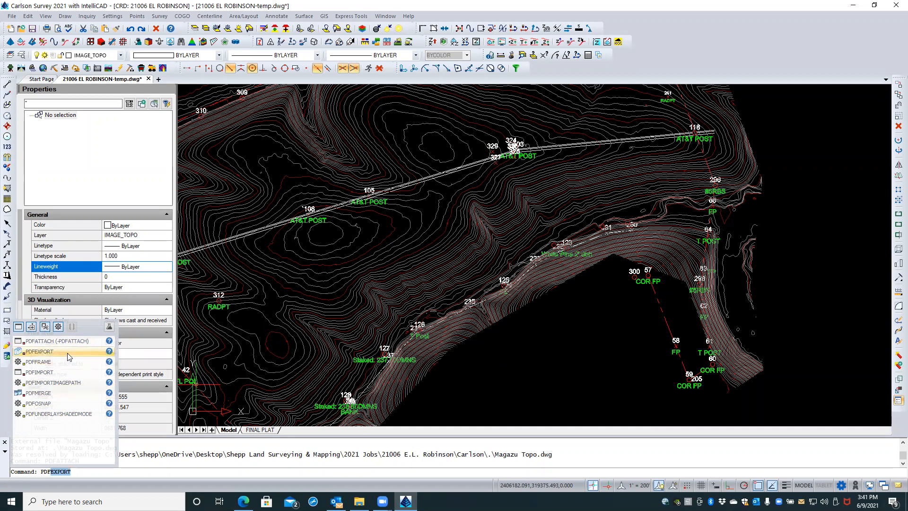
click(528, 377)
click(541, 368)
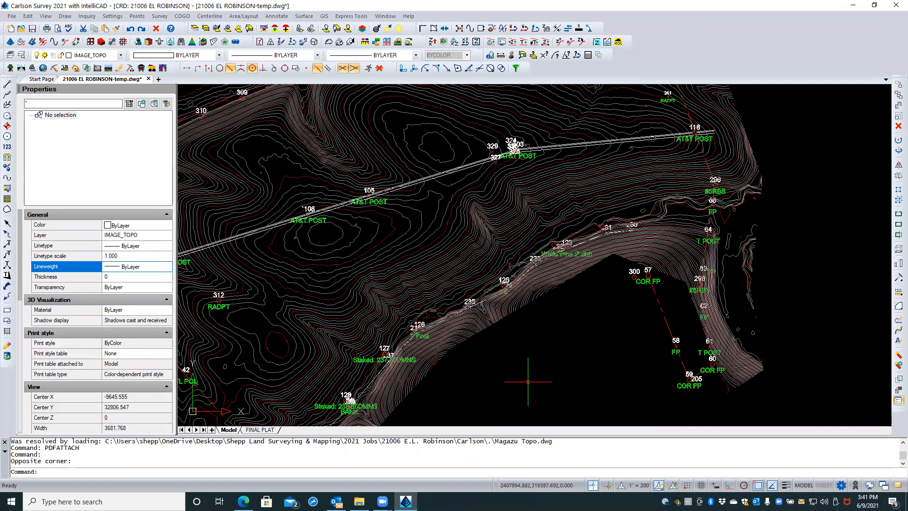
key(Escape)
key(Escape)
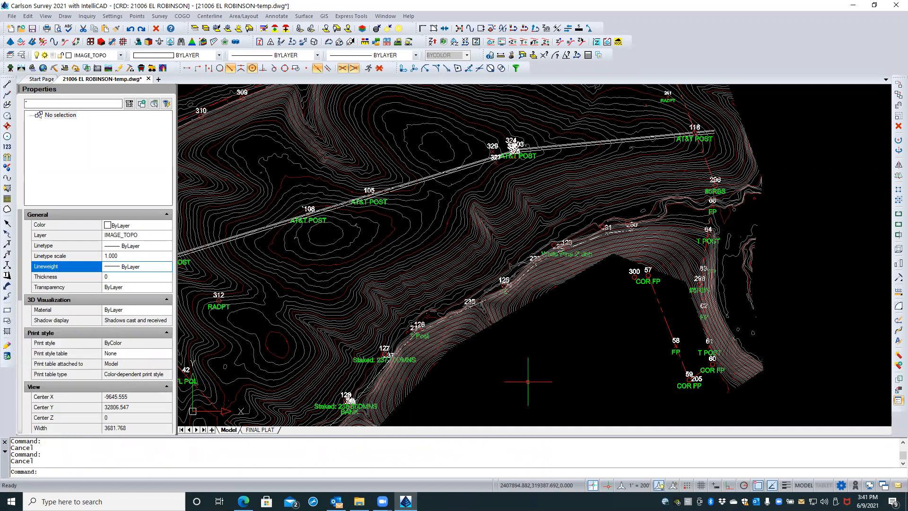
- Open the Image Manager with IMAGEMGR without loading an image database, examine its available tools, and close it
text(IMAGEMGR)
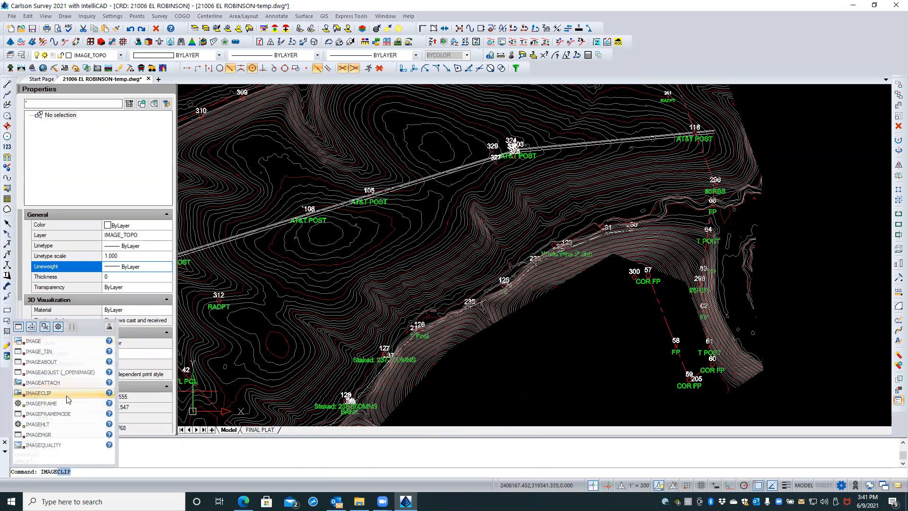
click(58, 439)
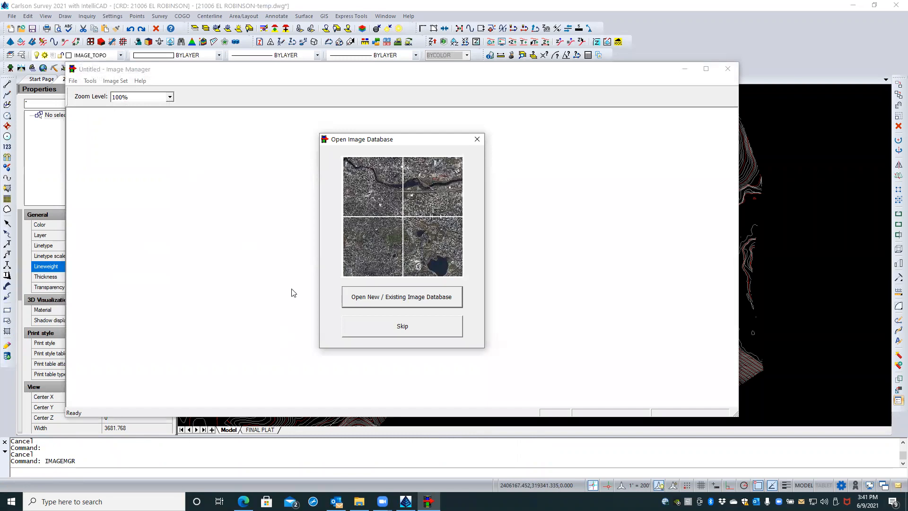
click(369, 319)
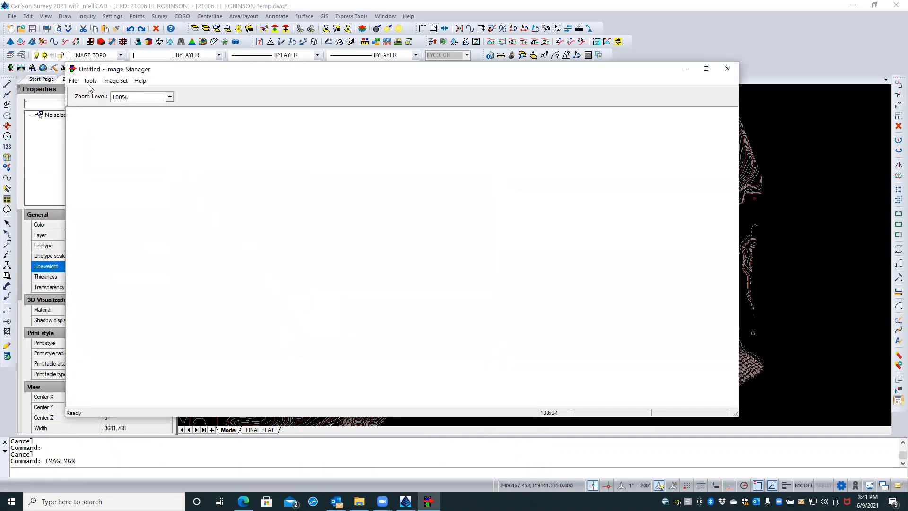
click(72, 81)
mouse_move(91, 83)
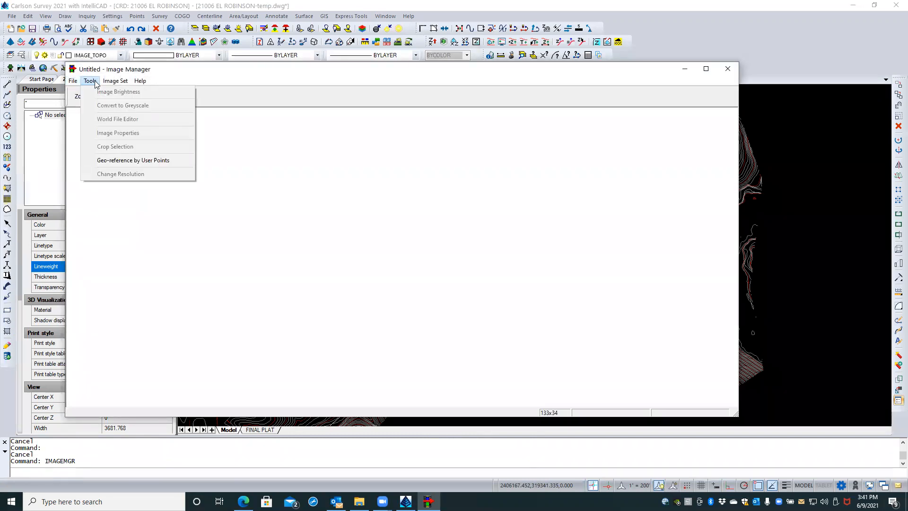
click(410, 102)
click(728, 70)
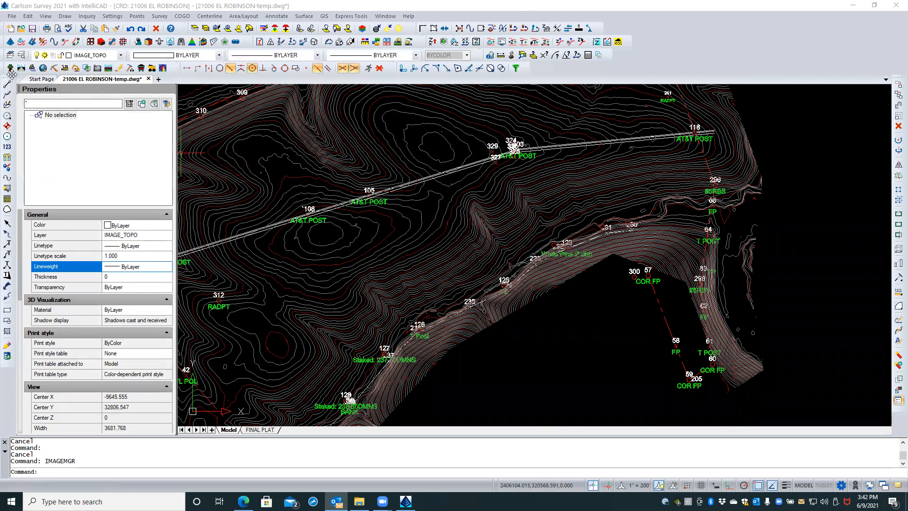
- Make IMAGE PHOTO the current layer in the layer explorer and close the explorer
click(21, 56)
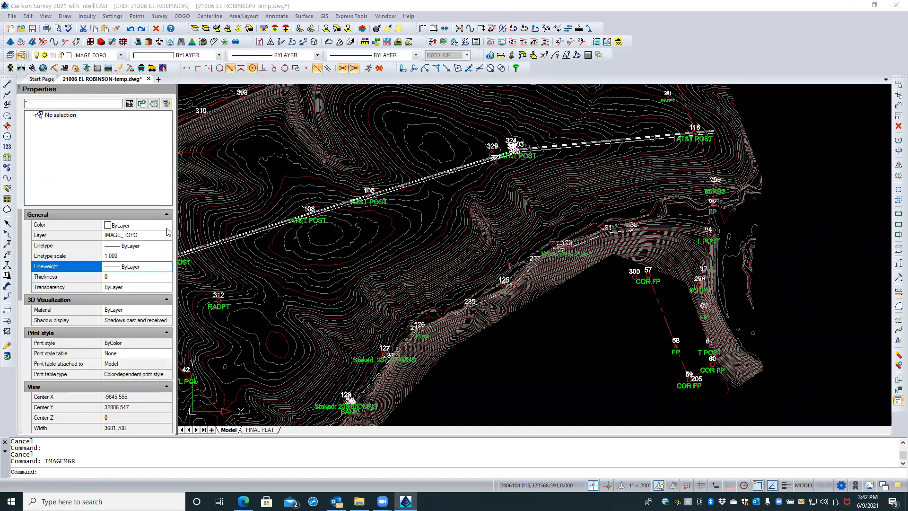
scroll(250, 283, down, 5)
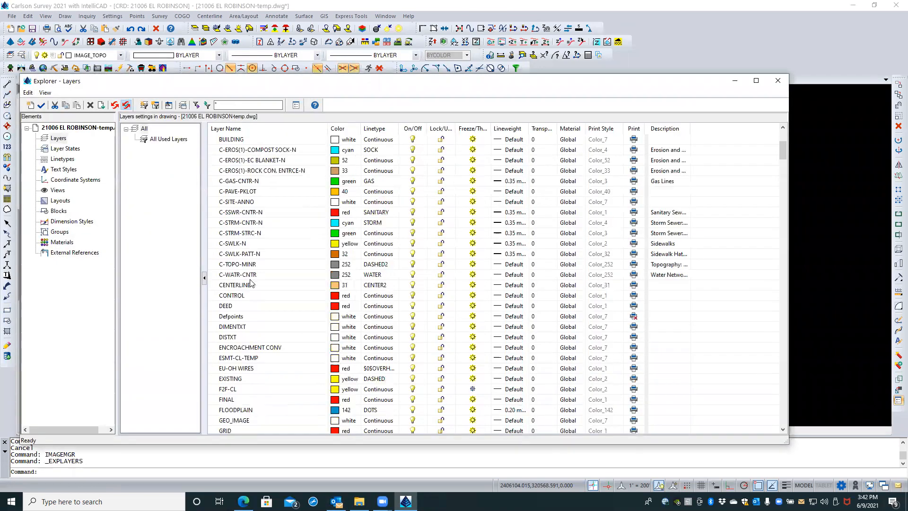
scroll(250, 283, down, 4)
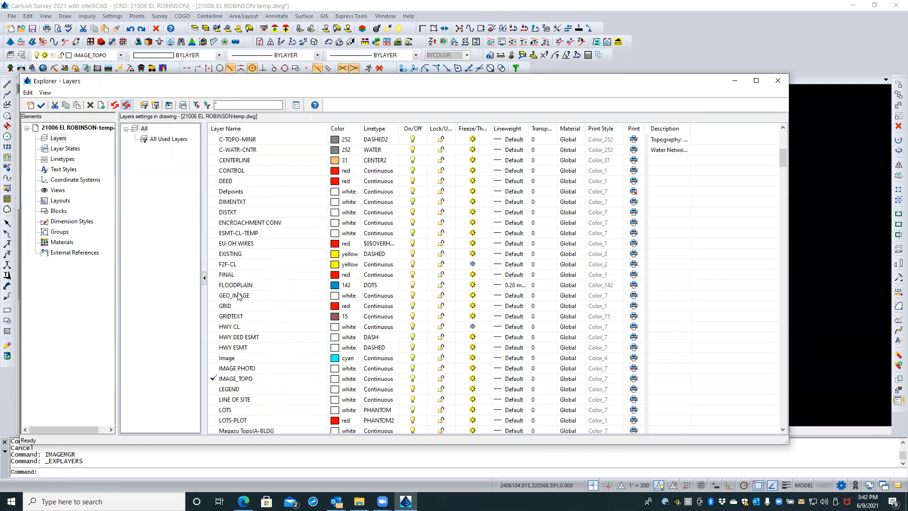
double_click(212, 369)
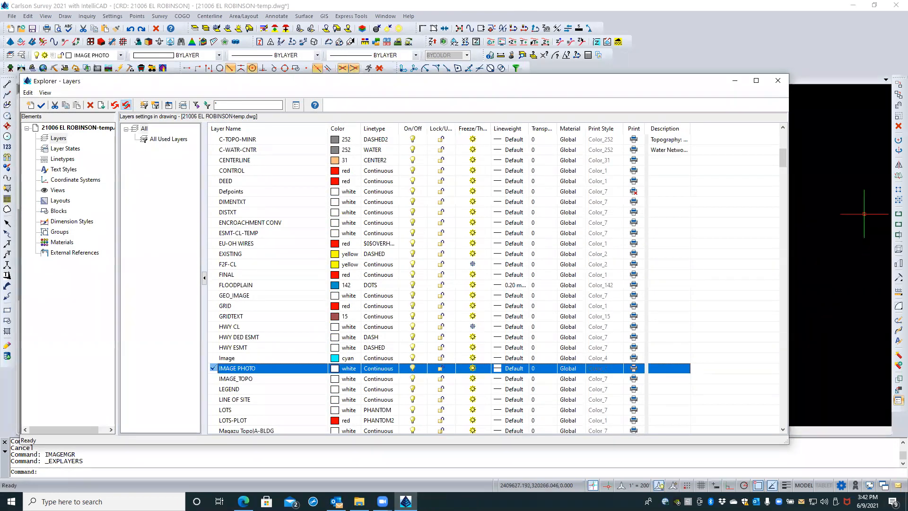
click(779, 81)
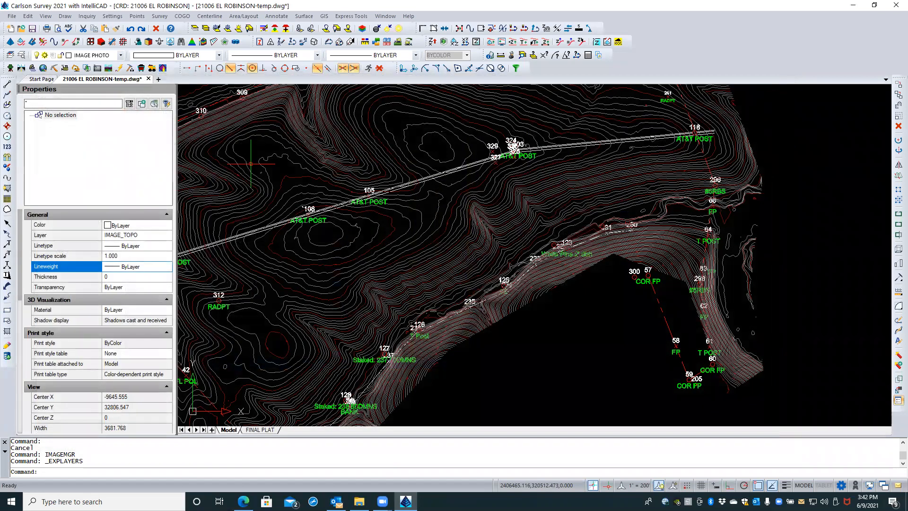
- Switch to the browser and download Maguza.tfw directly from the Ortho Photo Dropbox folder
key(alt+Tab)
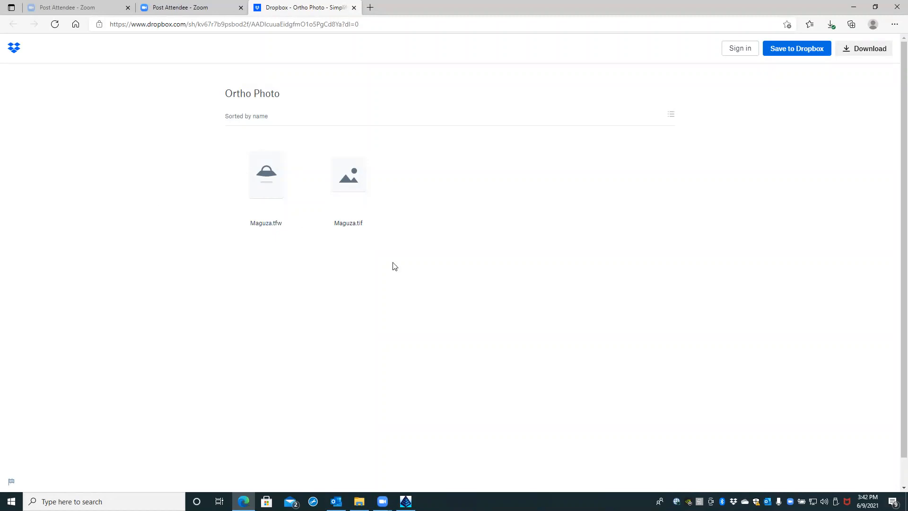
click(274, 194)
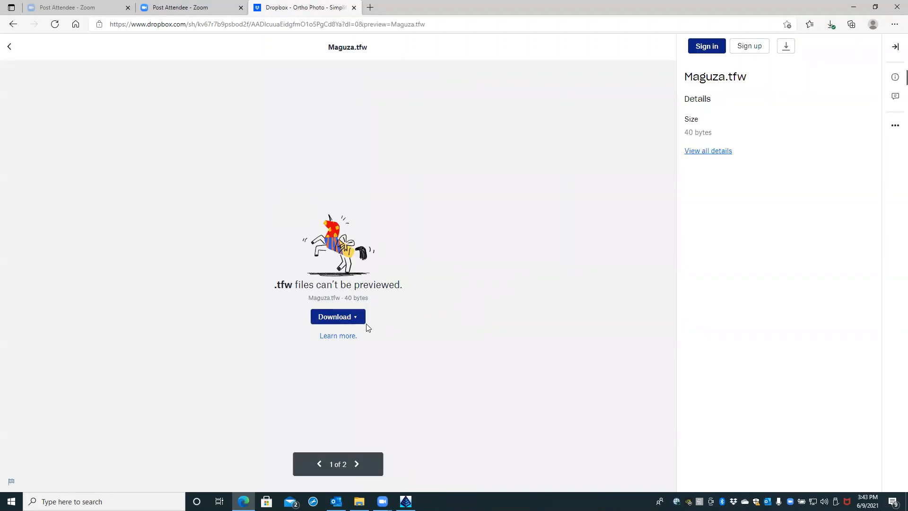
click(351, 321)
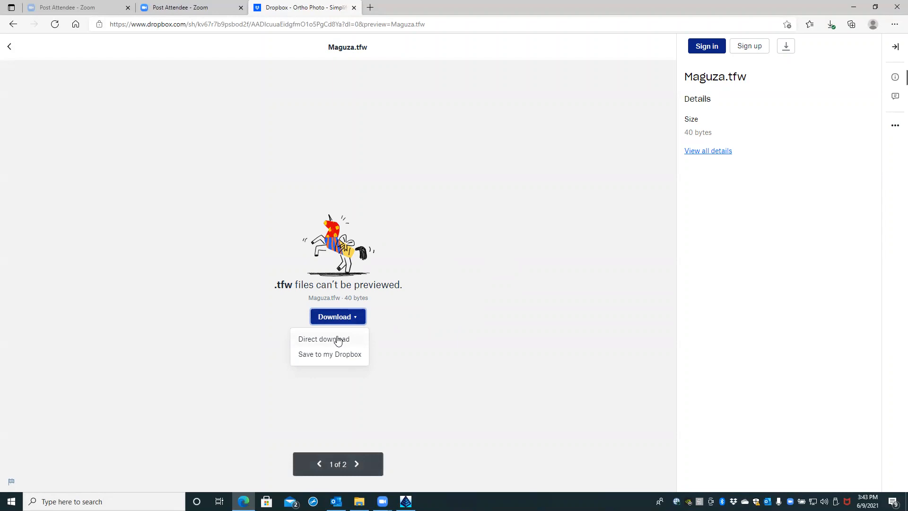
click(338, 340)
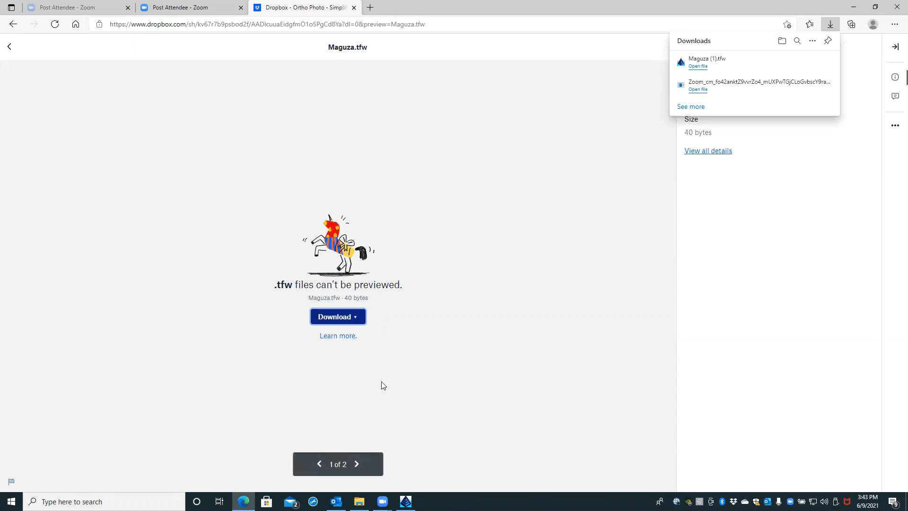
mouse_move(360, 502)
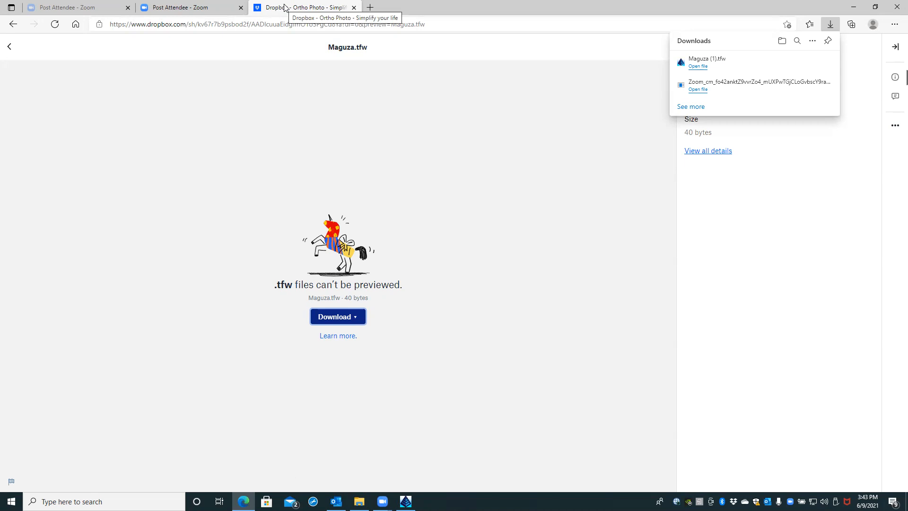
- Return to the Ortho Photo folder and download Maguza.tif directly to the computer
click(9, 49)
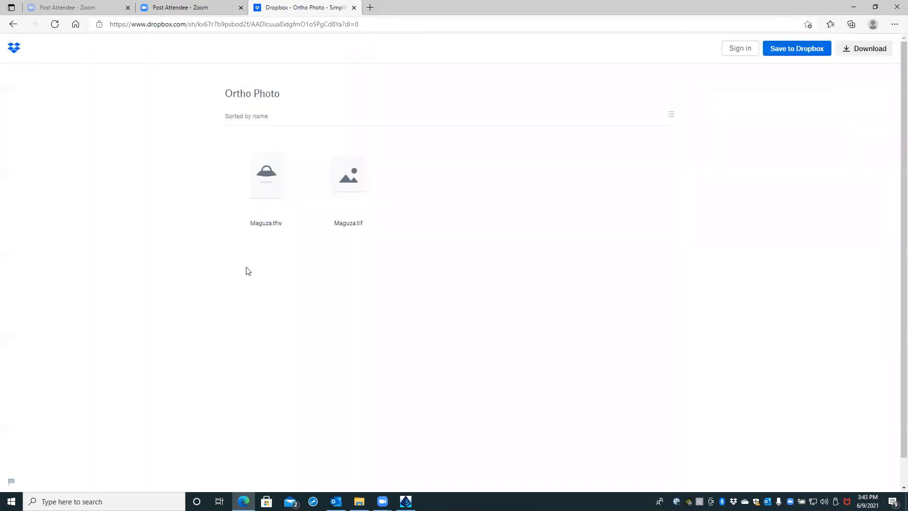
click(338, 194)
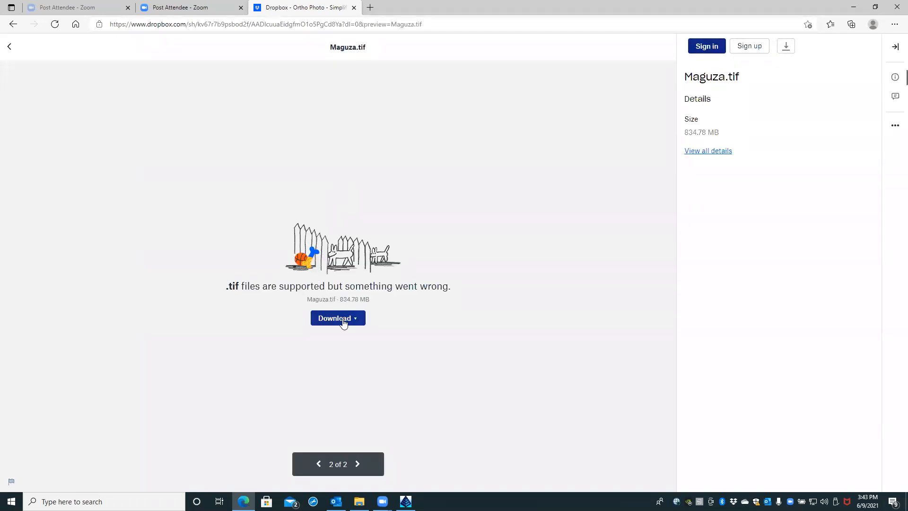
click(343, 324)
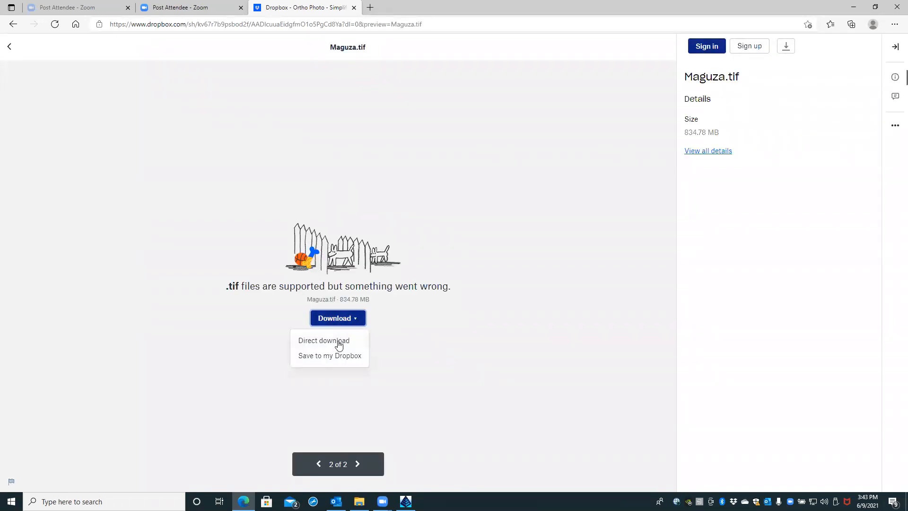
click(340, 342)
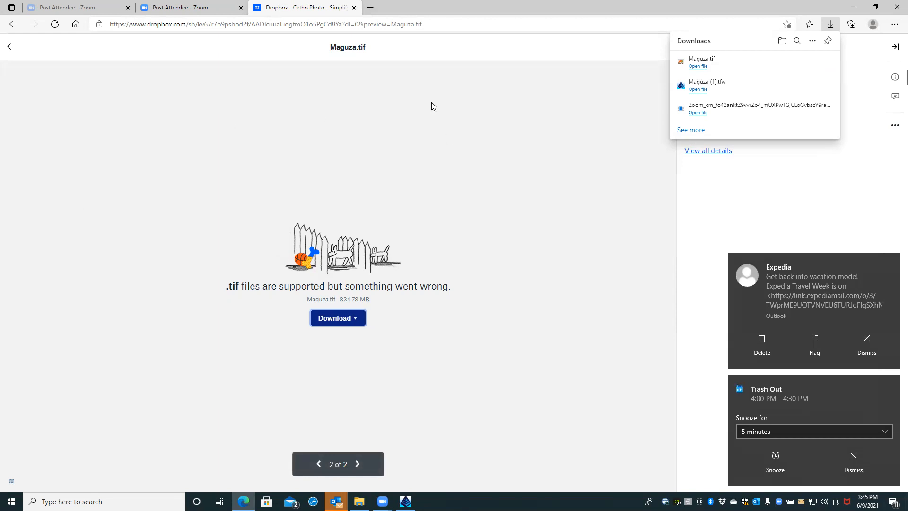
- Close the Dropbox page and return to the drawing in Carlson Survey, dismissing the Trash Out reminder
click(354, 8)
click(354, 7)
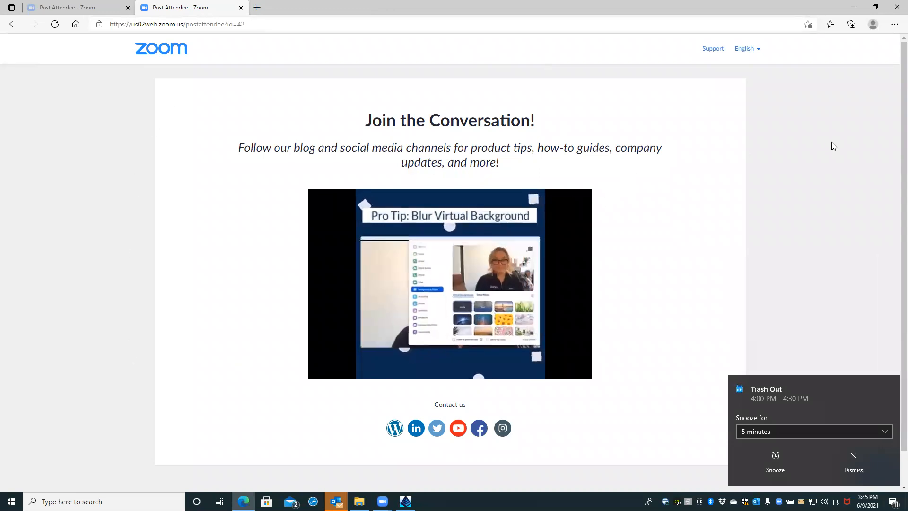
click(854, 8)
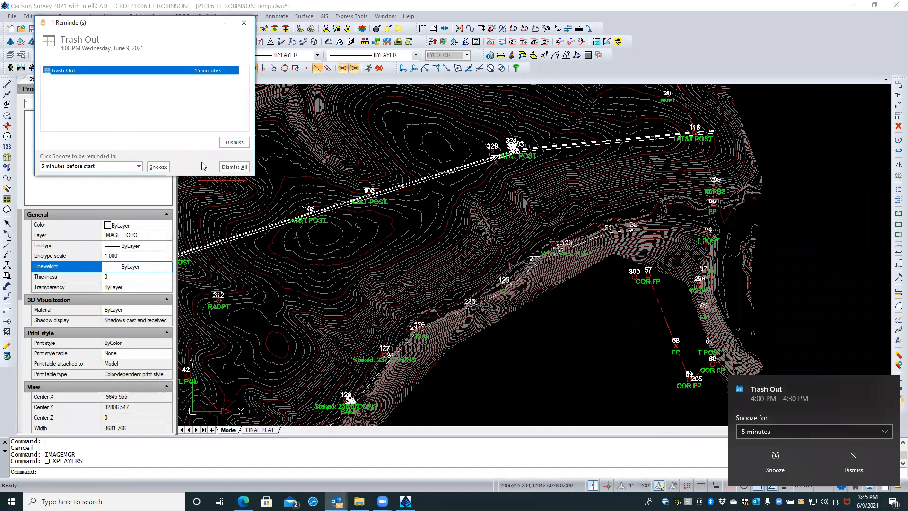
click(234, 142)
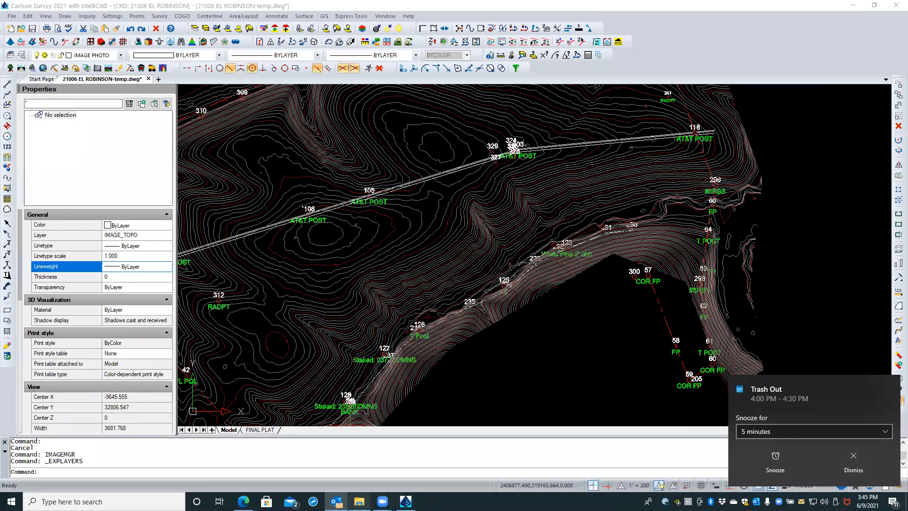
- Switch to File Explorer and show the Downloads folder
click(360, 501)
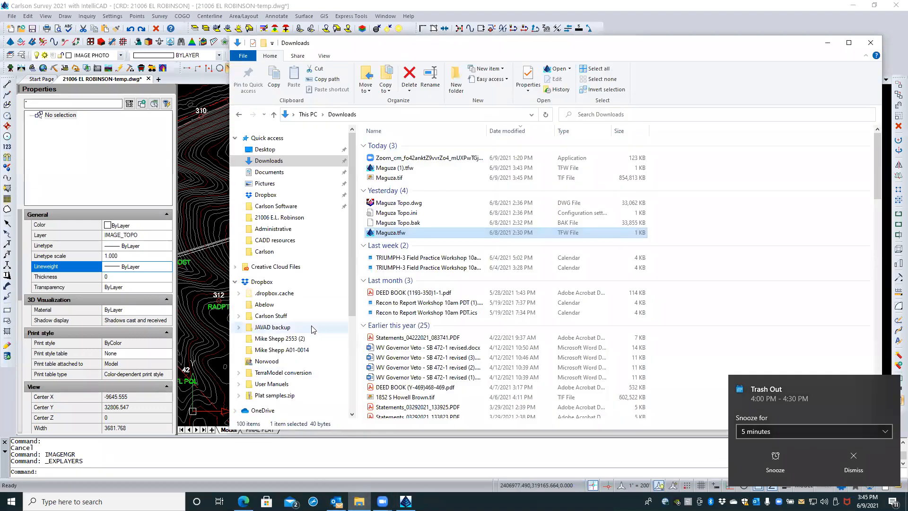
click(281, 165)
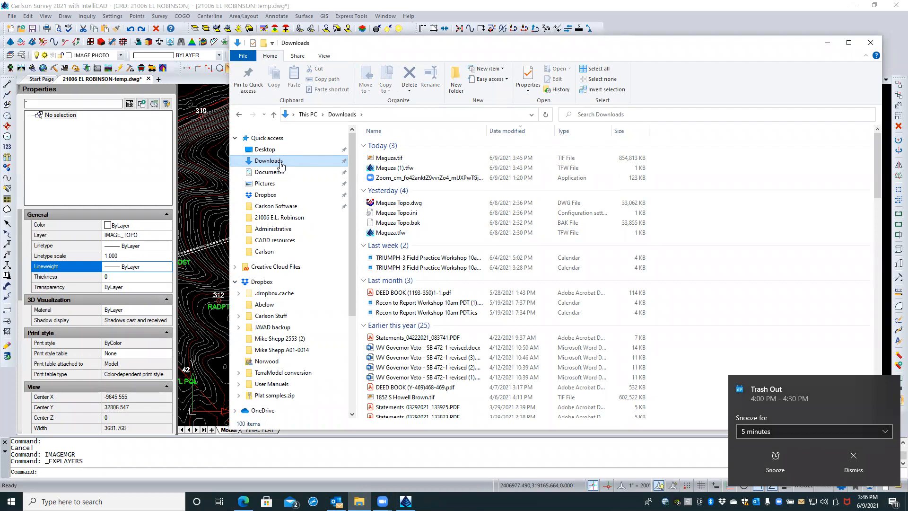
- Try to rename the downloaded Maguza (1).tfw as Maguza.tfw, declining the suggested alternative name
click(387, 169)
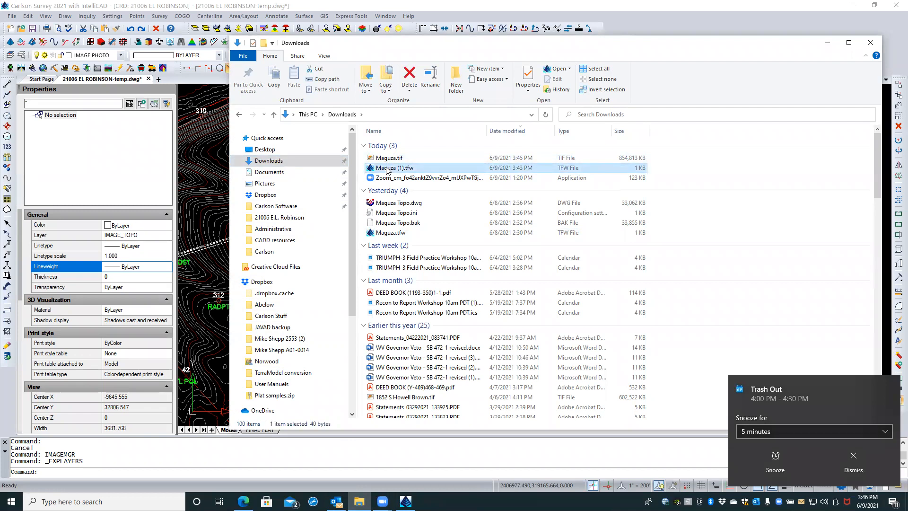
right_click(387, 169)
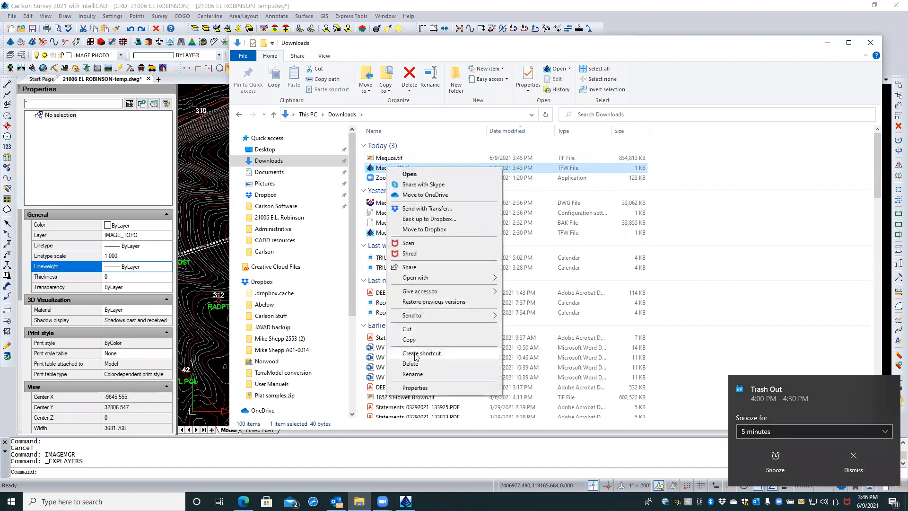
click(413, 374)
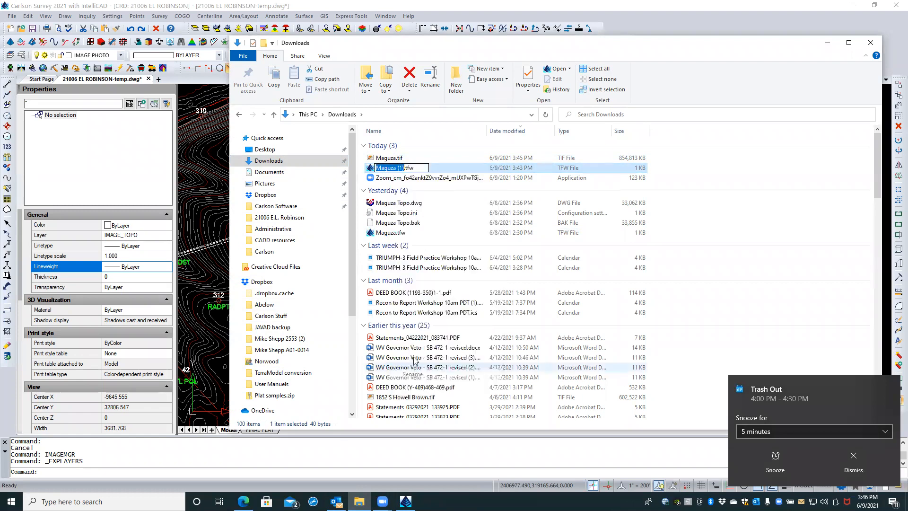
click(397, 168)
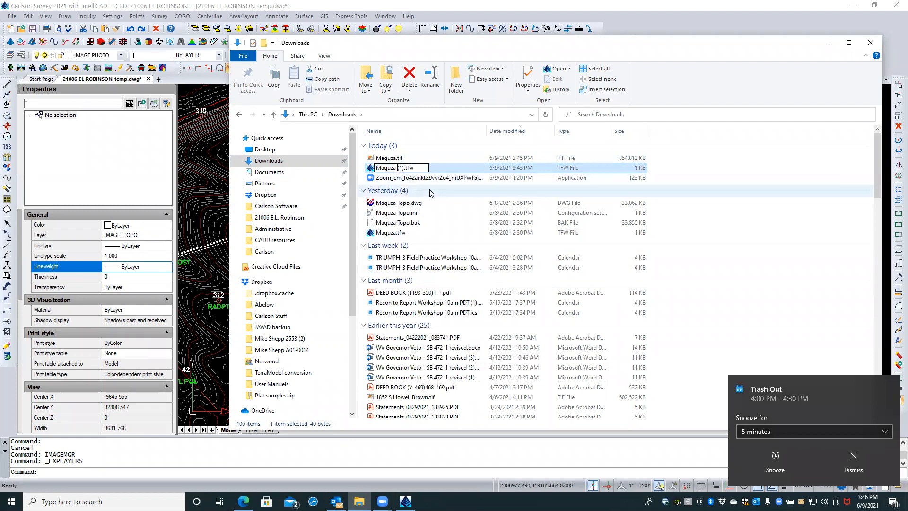
key(Delete)
key(Delete)
key(Delete)
key(Delete)
key(BackSpace)
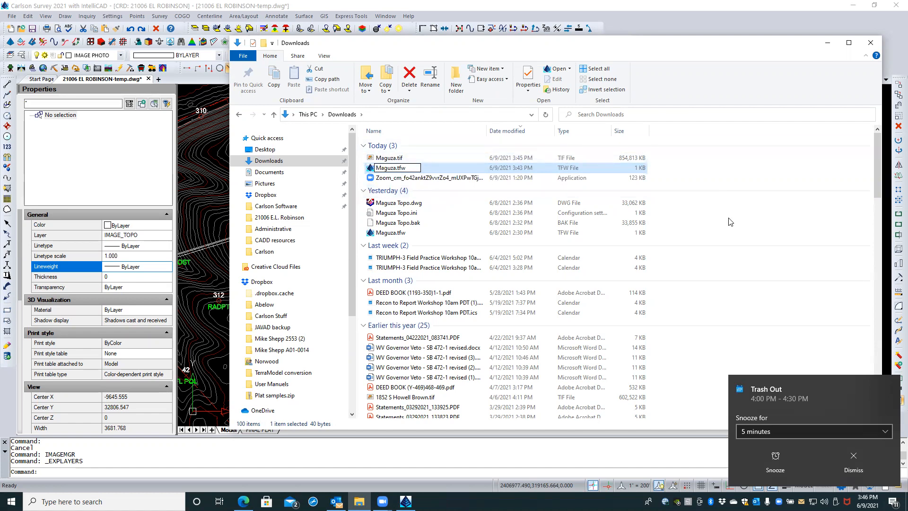
key(Return)
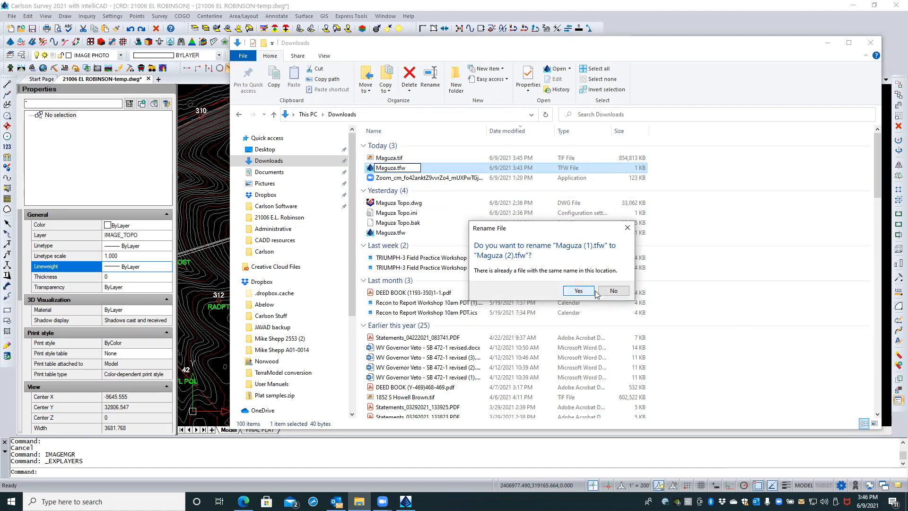
click(615, 291)
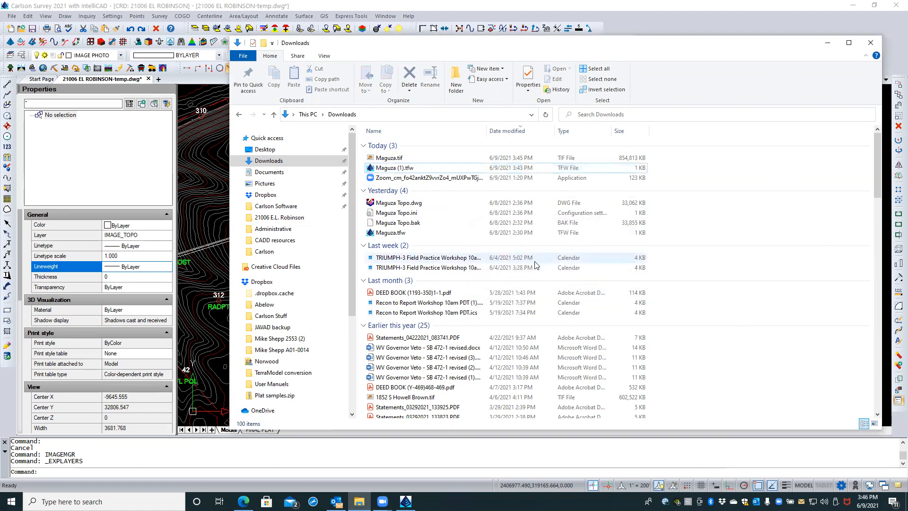
- Remove the (1) suffix from the newer Maguza world file's name and accept the suggested name Maguza (2).tfw
right_click(403, 169)
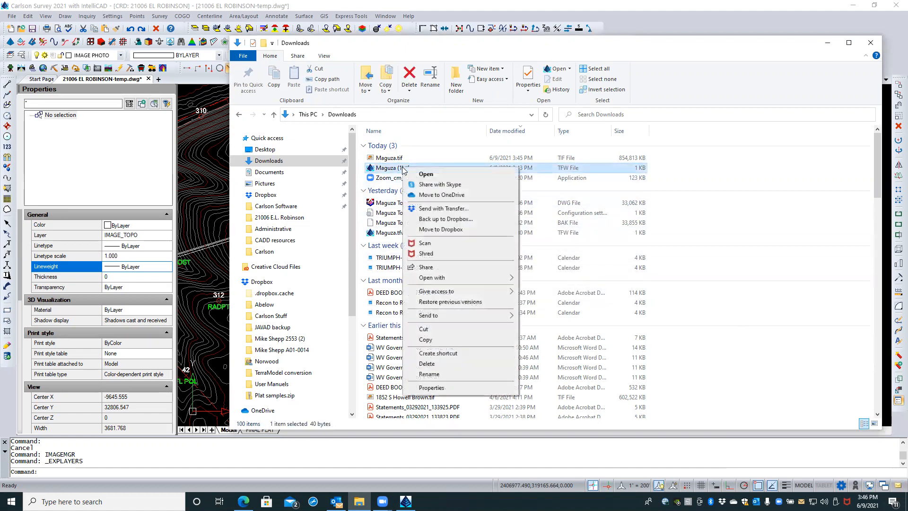
click(430, 373)
key(Right)
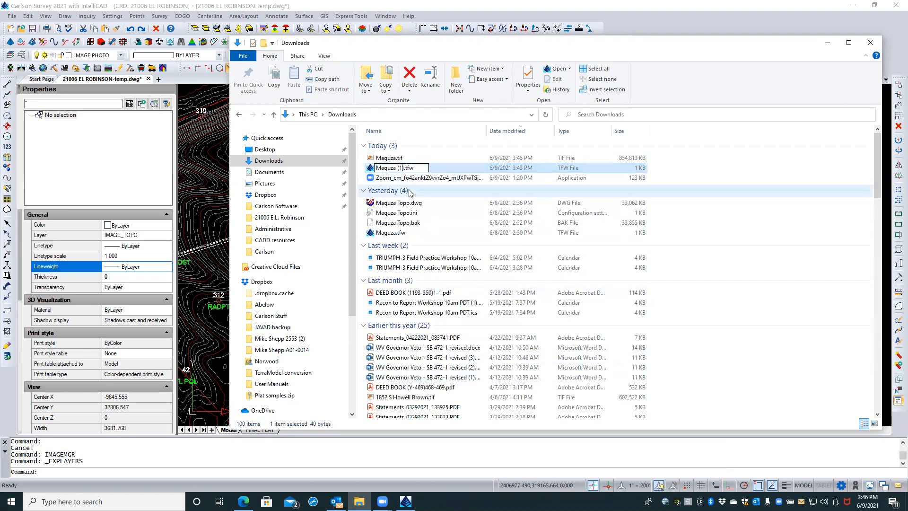
key(BackSpace)
key(BackSpace)
key(BackSpace)
key(BackSpace)
click(689, 179)
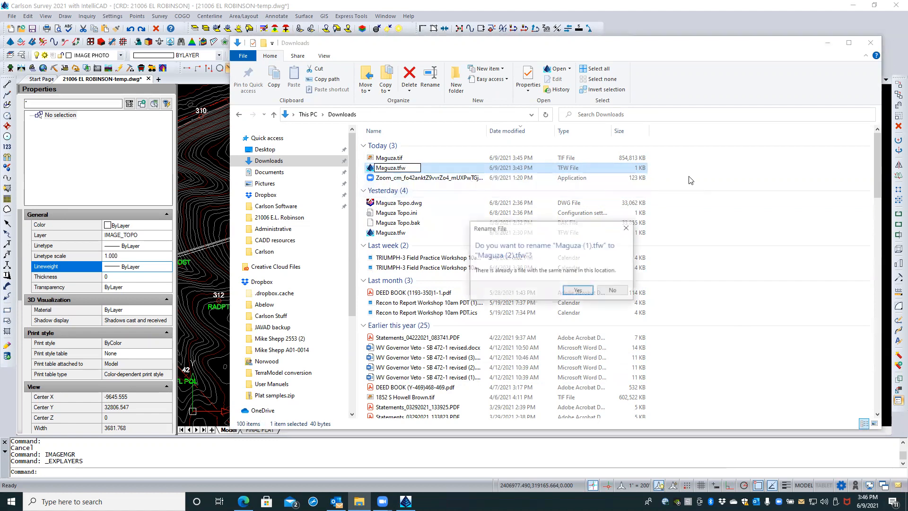
click(576, 291)
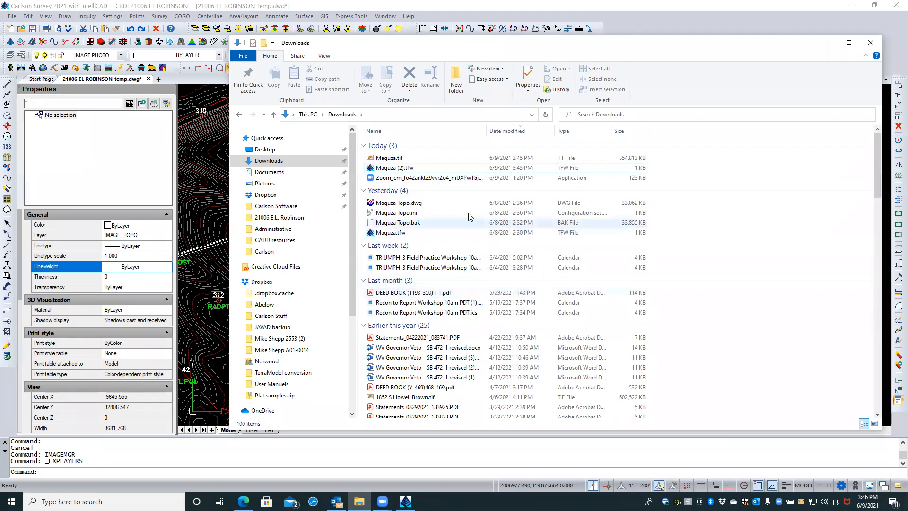
- Try to rename Maguza (2).tfw as Maguza.tfw, declining the suggested alternative name
click(405, 171)
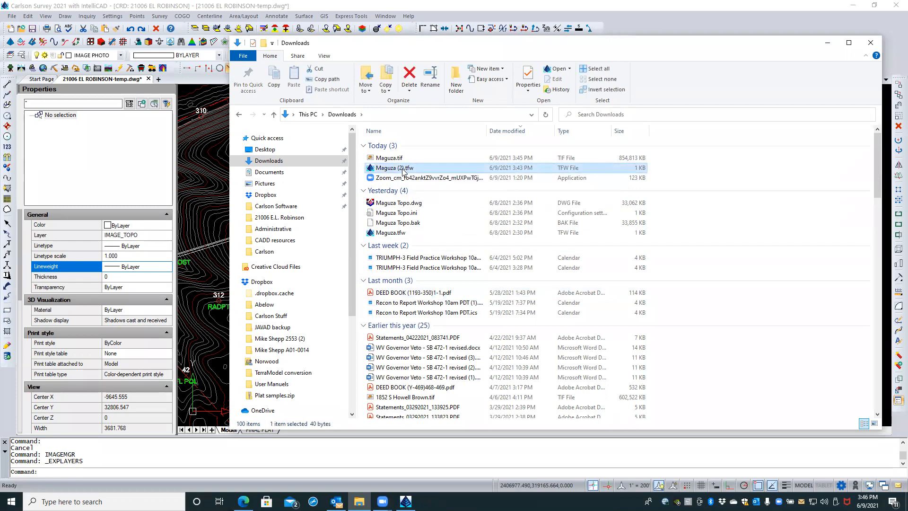
click(402, 169)
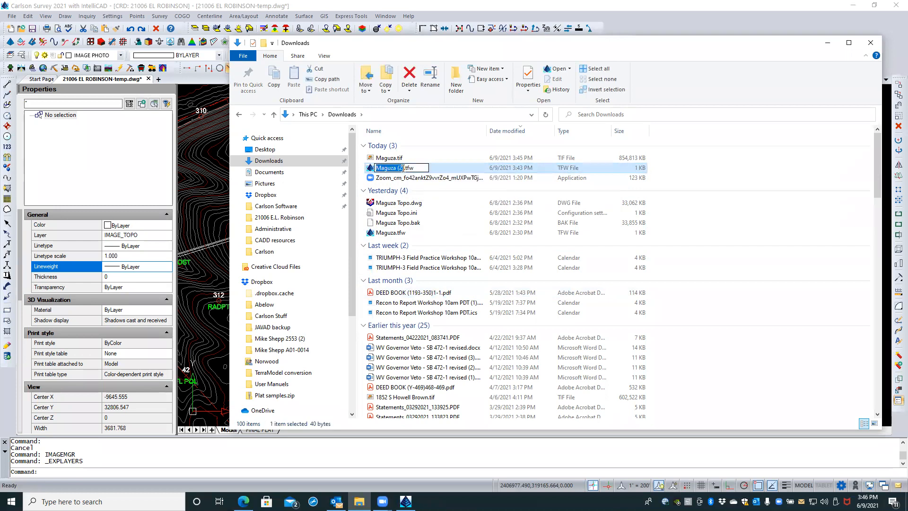
click(403, 168)
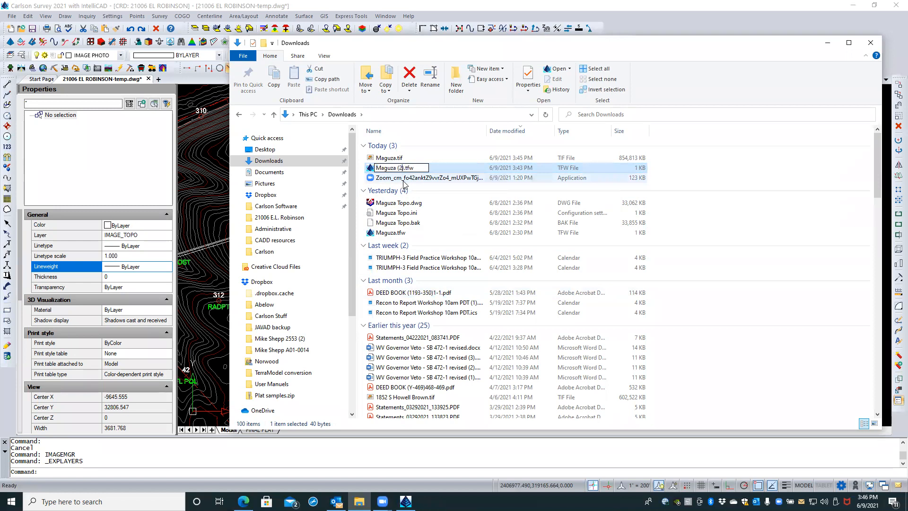
key(Delete)
key(BackSpace)
key(BackSpace)
key(BackSpace)
click(708, 241)
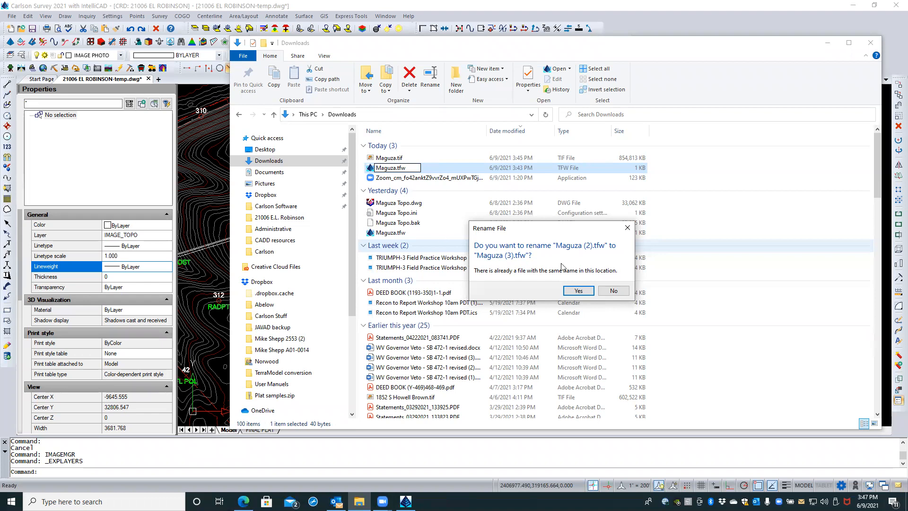
click(612, 291)
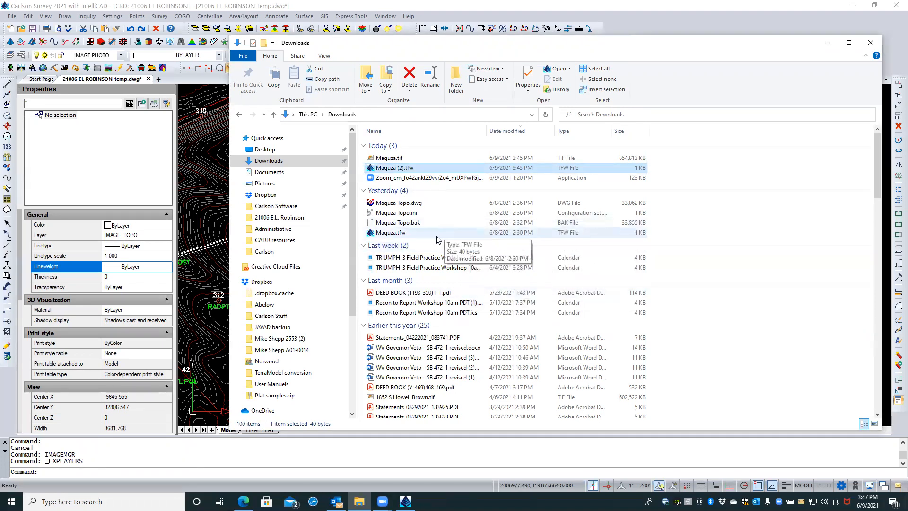
- Delete the duplicate Maguza (2).tfw from Downloads and cut Maguza.tfw and Maguza.tif for moving
right_click(399, 169)
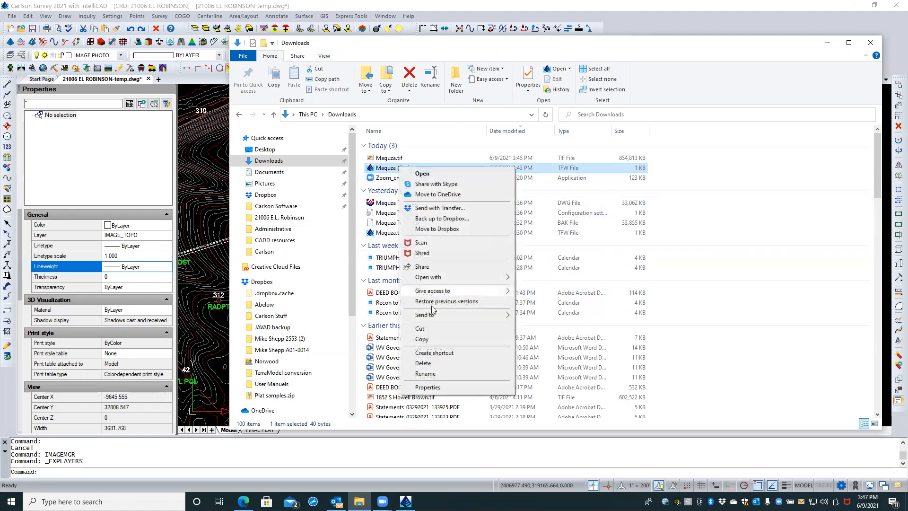
click(451, 363)
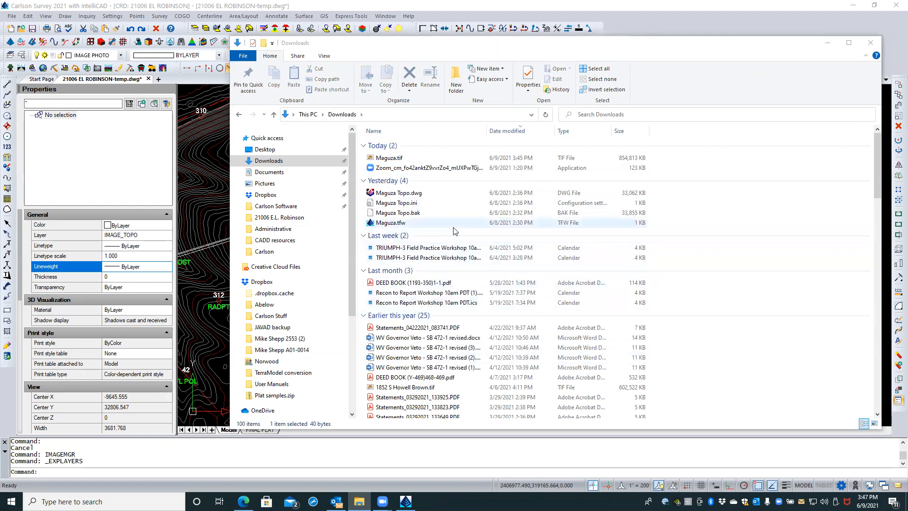
click(400, 223)
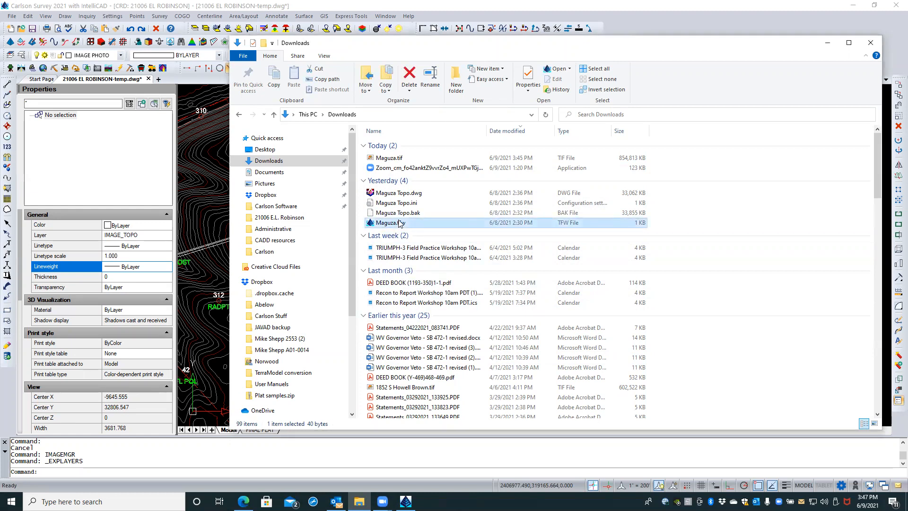
ctrl+click(395, 160)
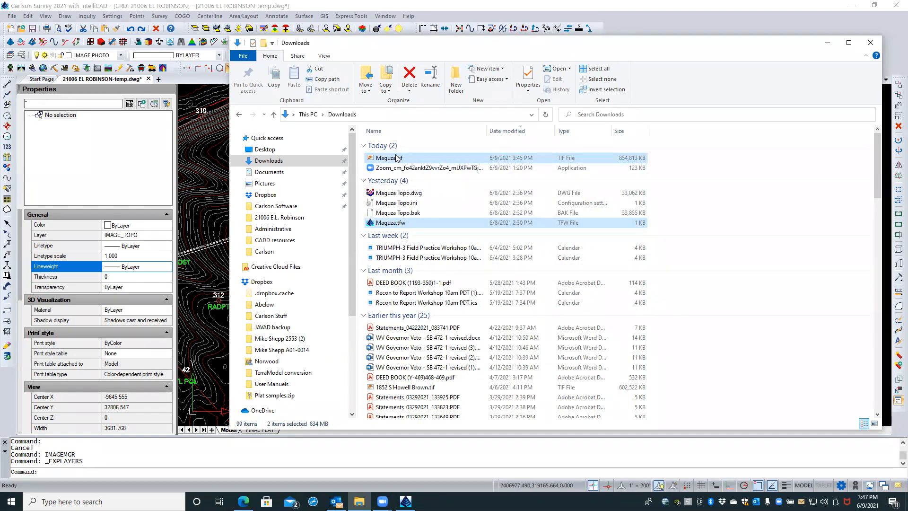
right_click(397, 159)
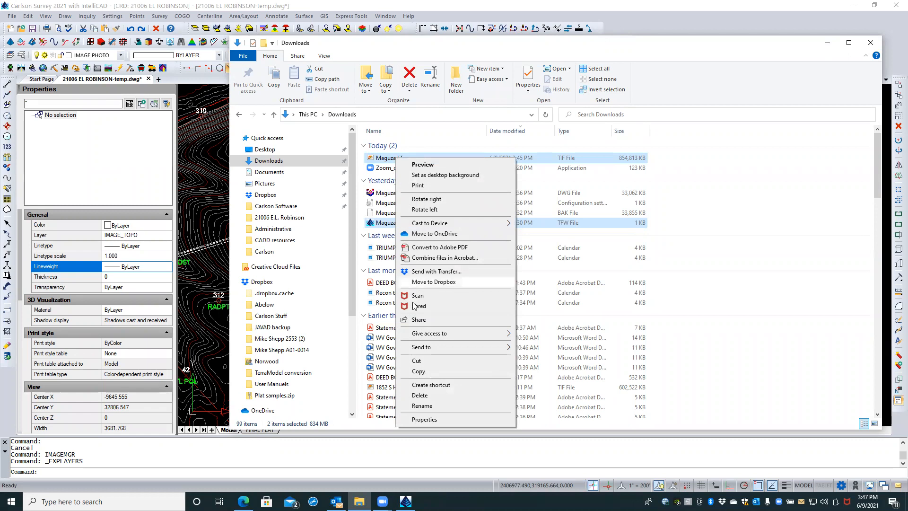
click(417, 361)
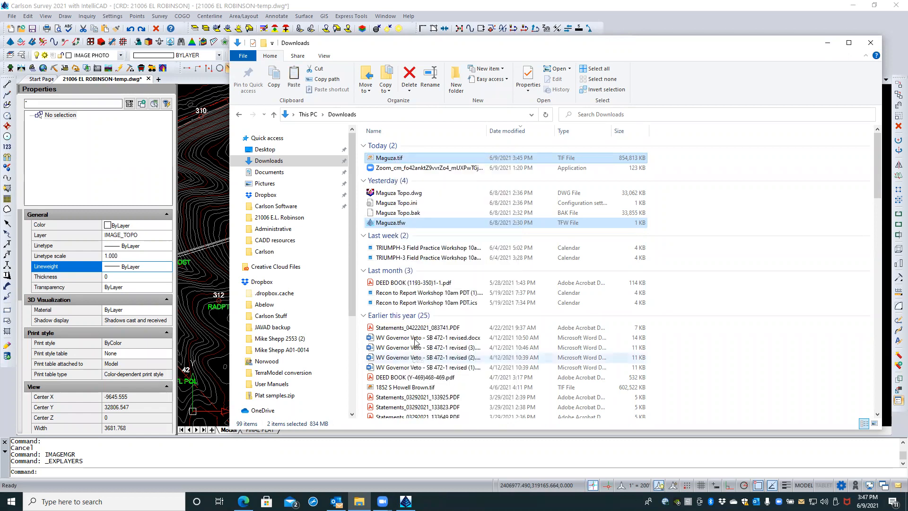
- Paste the cut Maguza files into the Carlson folder of job 21006, under Shepp Land Surveying & Mapping, 2021 Jobs on the Desktop
click(274, 153)
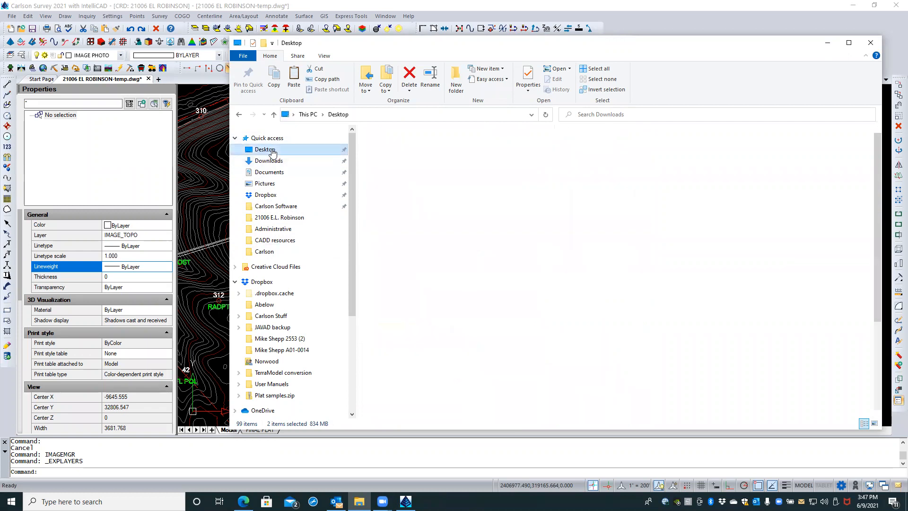
click(400, 178)
double_click(400, 176)
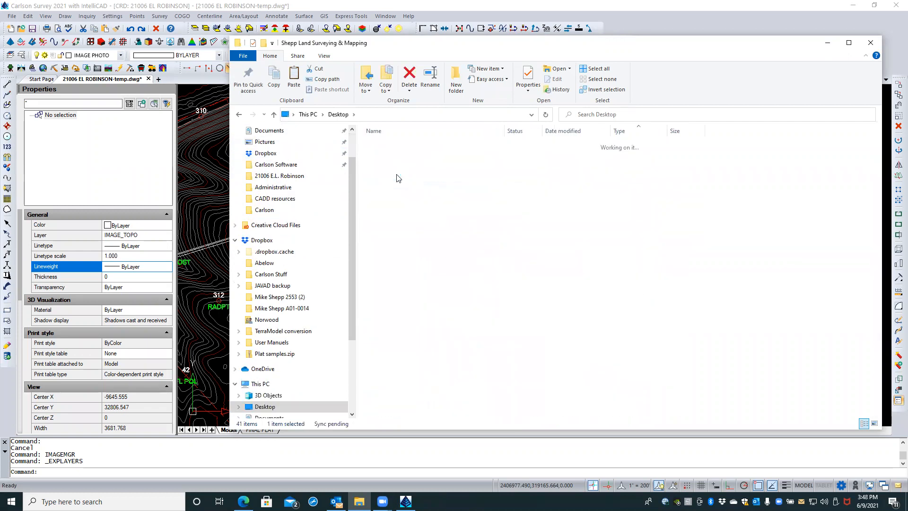
double_click(393, 156)
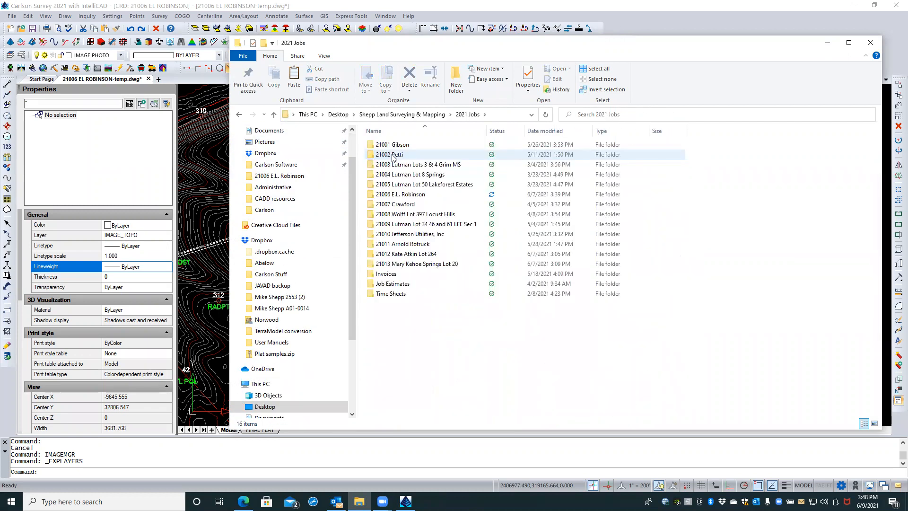
click(413, 195)
double_click(413, 195)
click(392, 164)
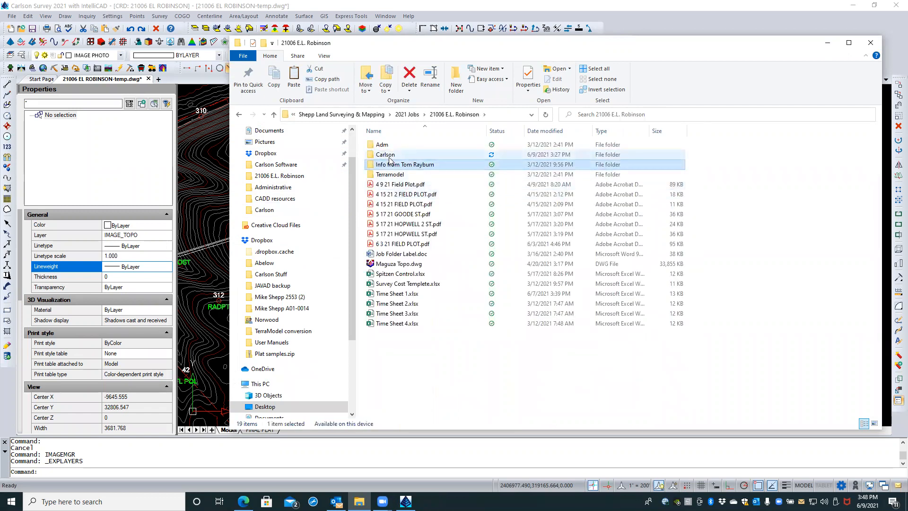
double_click(386, 155)
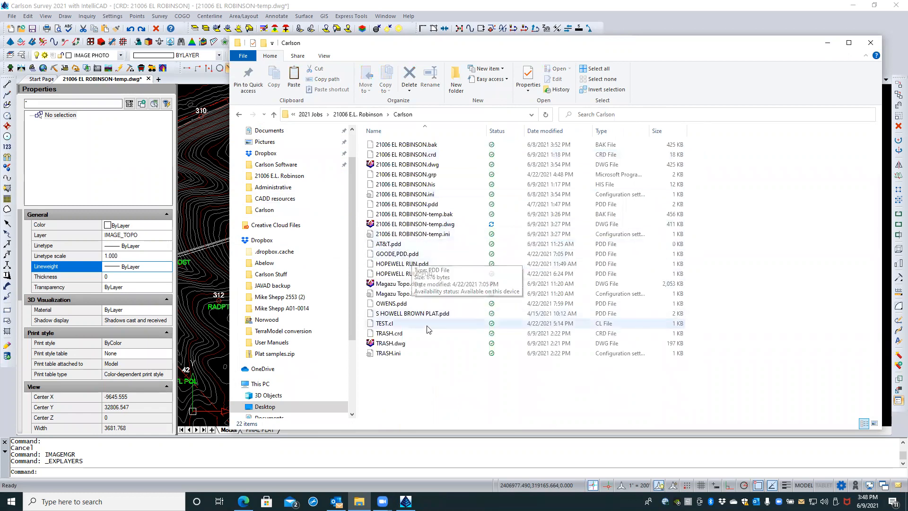
right_click(421, 384)
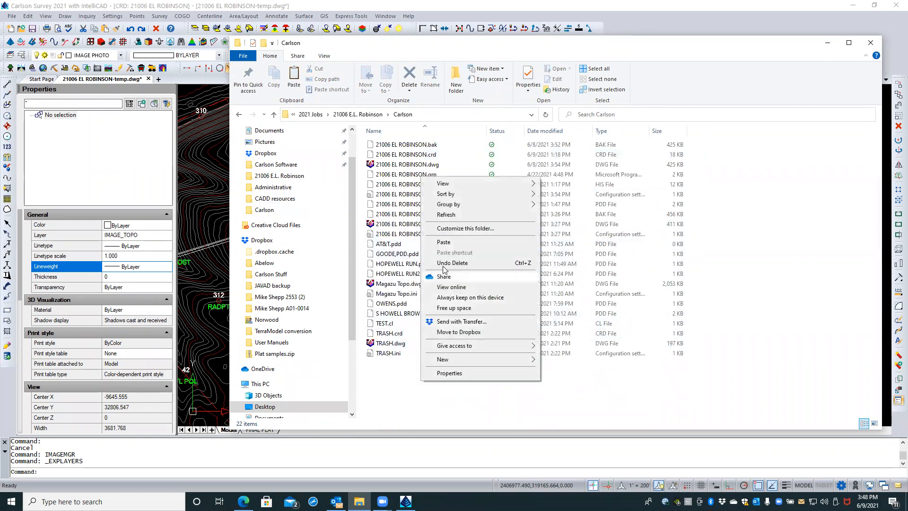
click(444, 244)
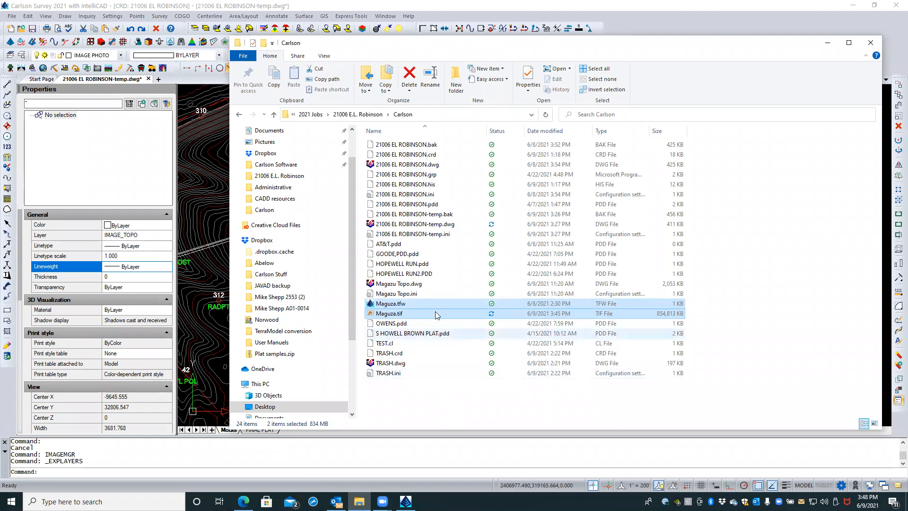
- Sort the job folder's files by type and examine the contents of Maguza.tfw in Notepad, closing both windows
click(626, 132)
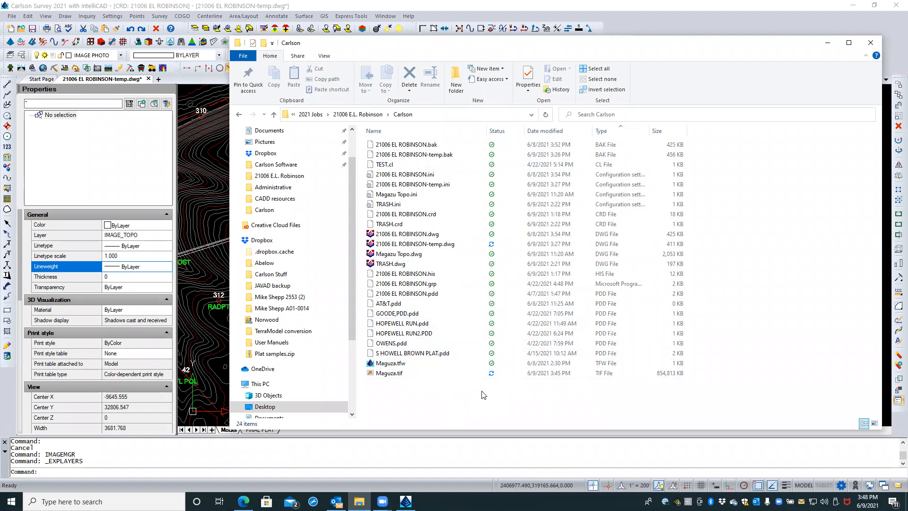
click(394, 365)
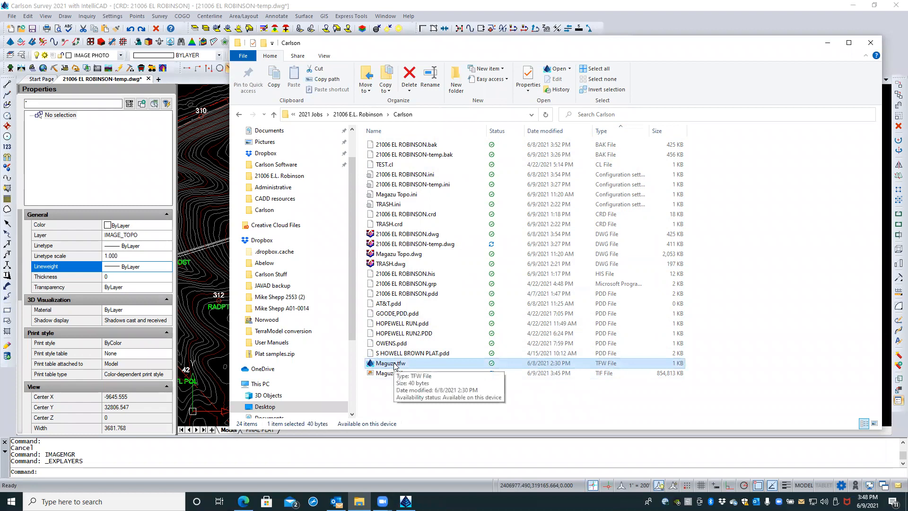
right_click(394, 365)
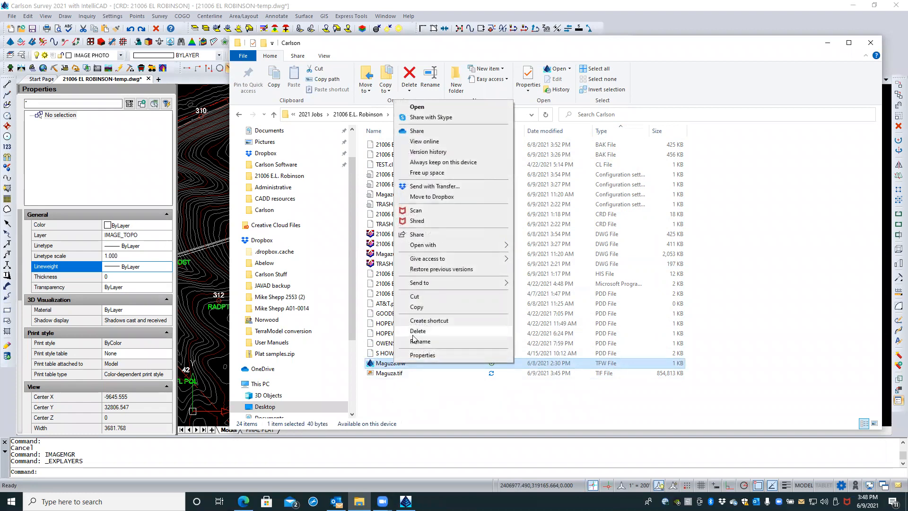
mouse_move(439, 249)
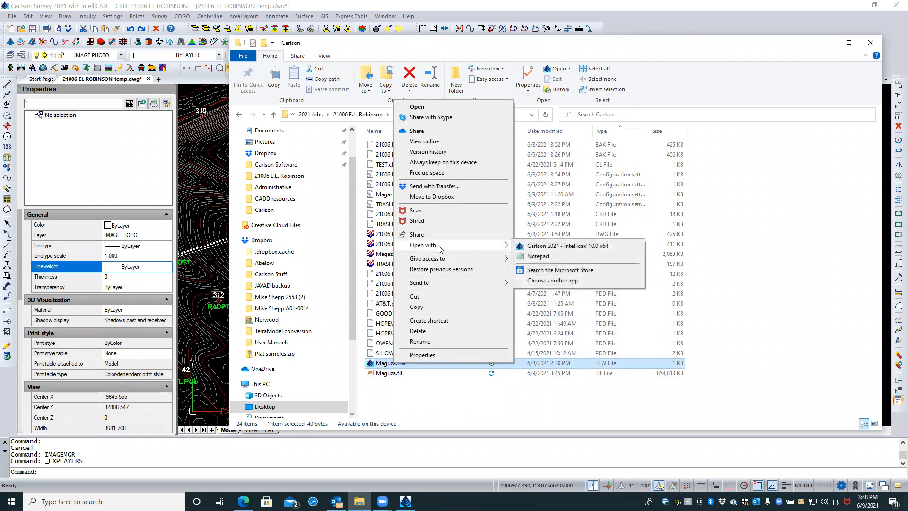
click(530, 257)
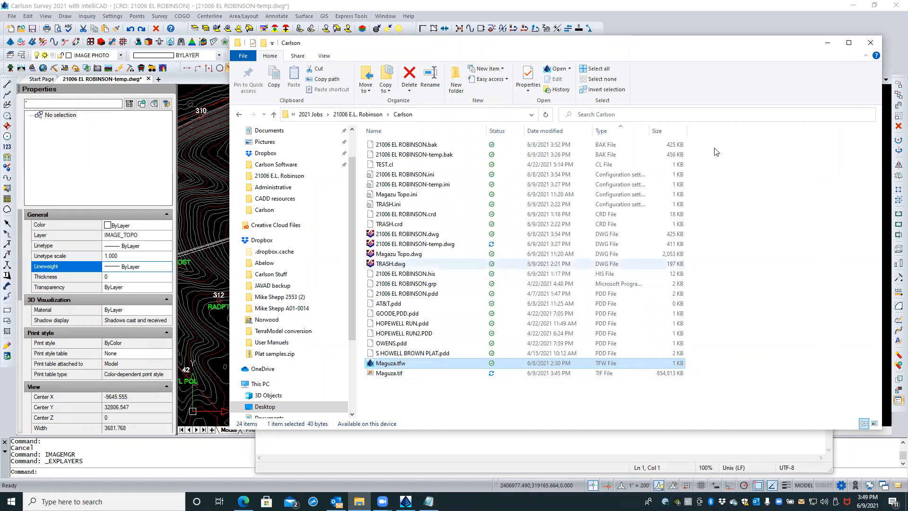
click(871, 43)
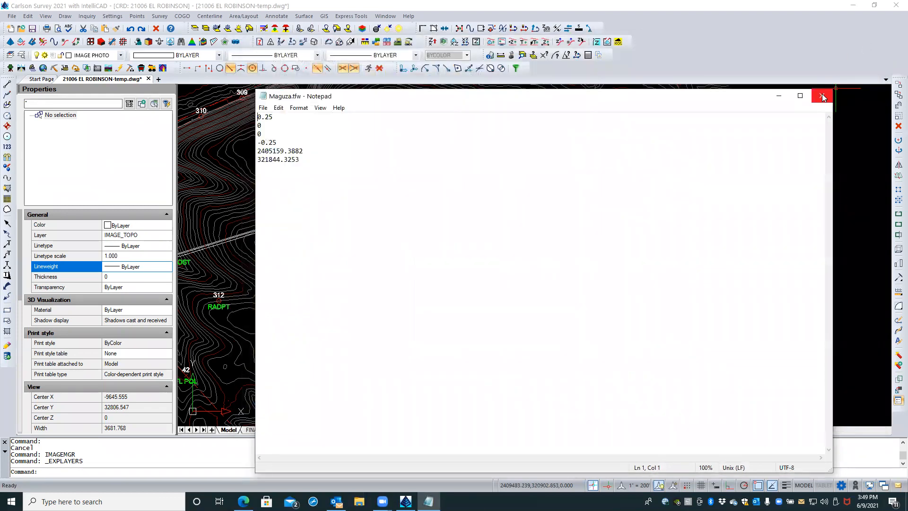
click(822, 97)
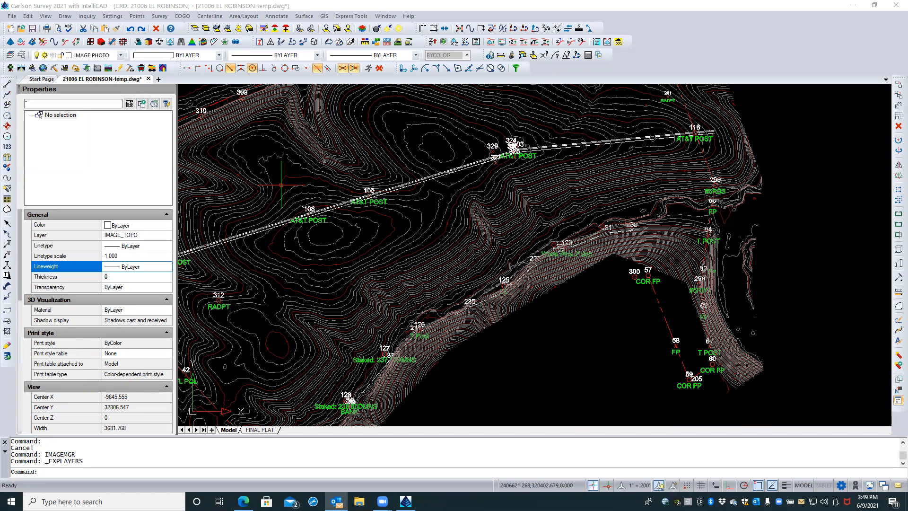
- Start Place Image by World File and choose Maguza.tfw from the job's Carlson folder as the file to insert
click(325, 19)
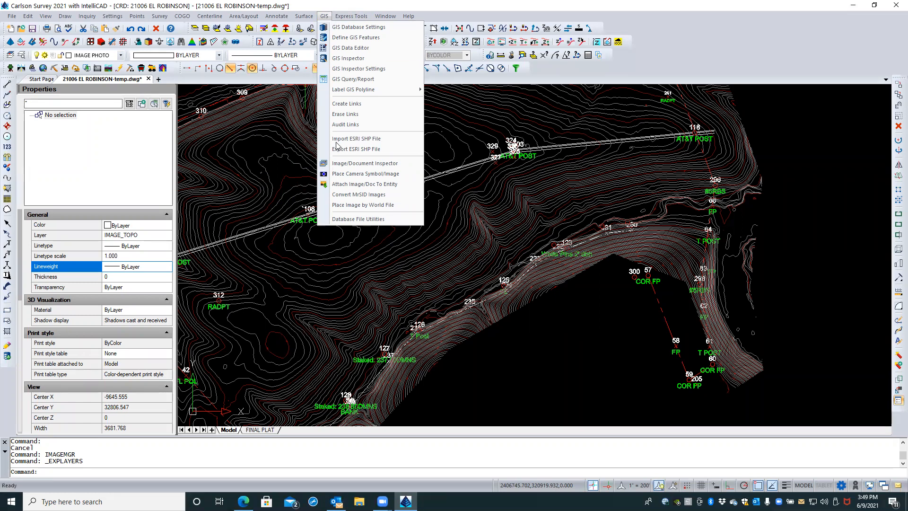
click(361, 205)
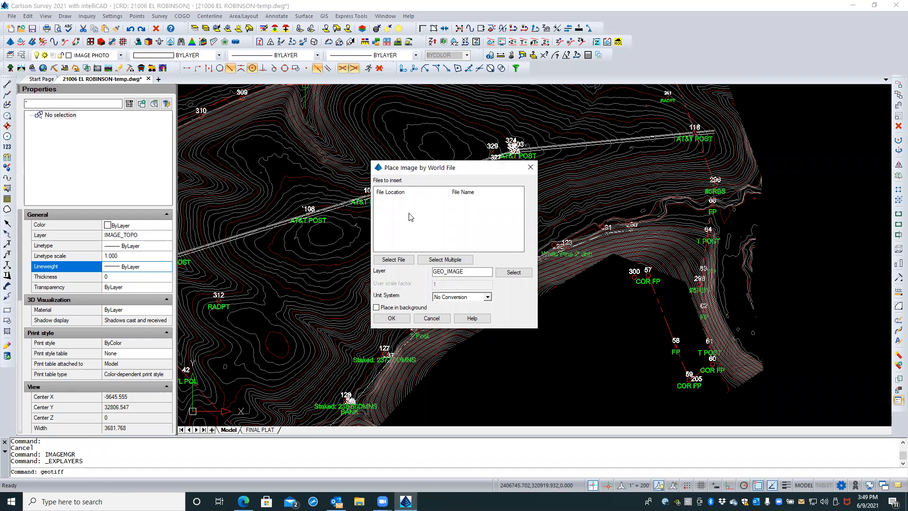
click(396, 261)
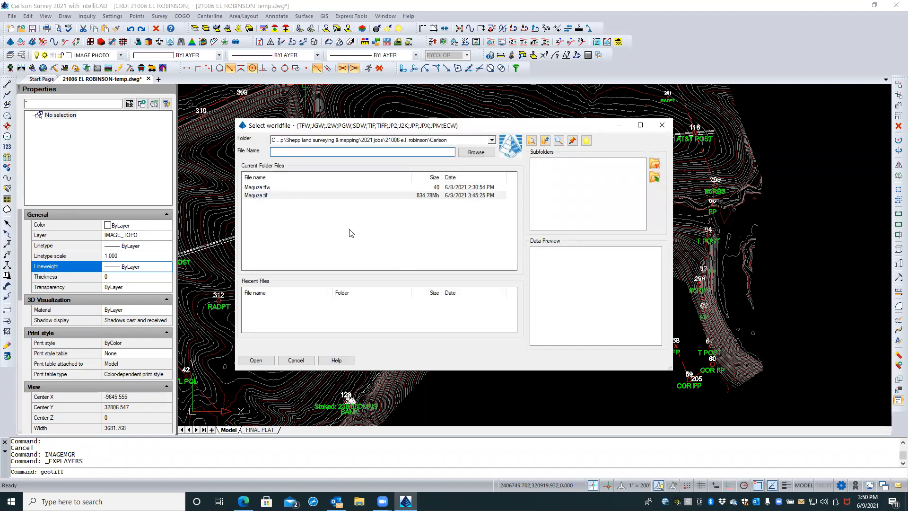
click(296, 195)
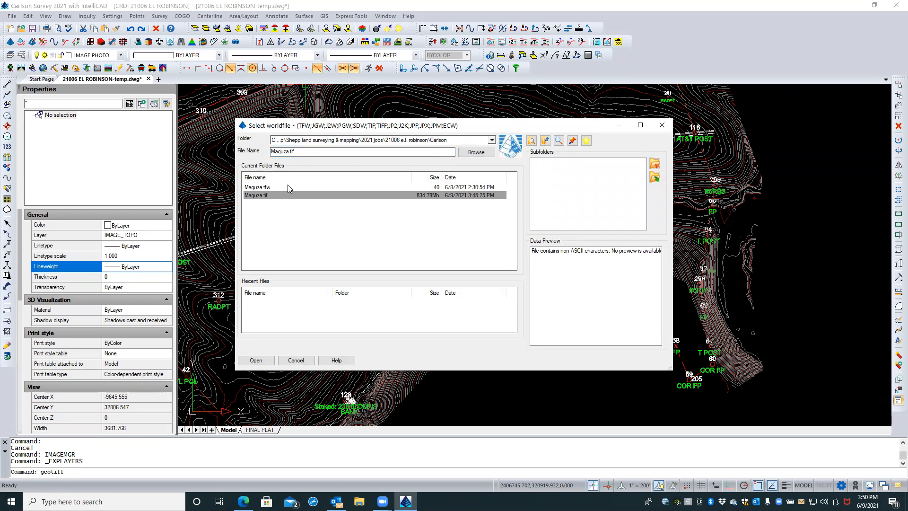
click(287, 187)
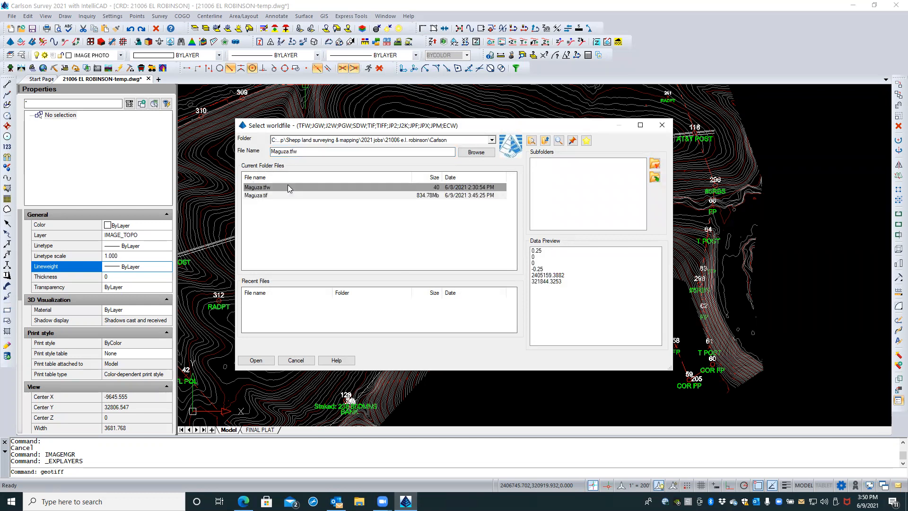
click(260, 361)
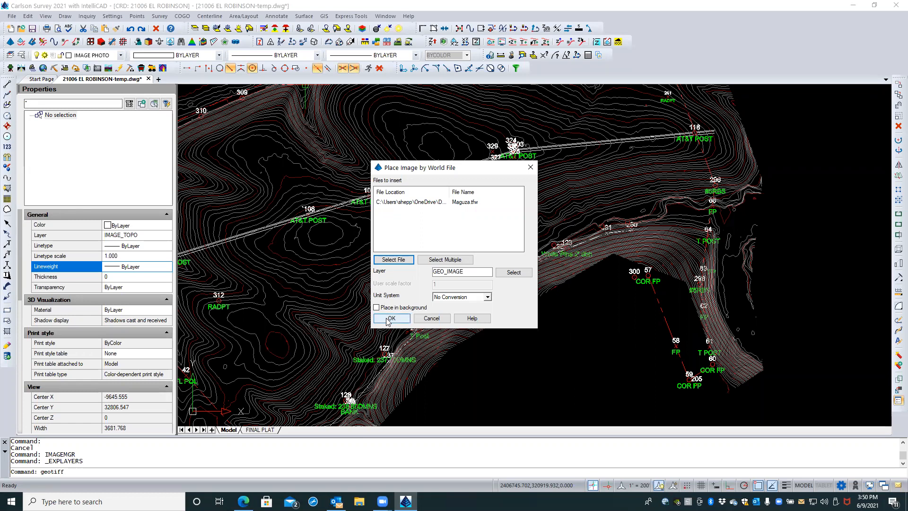
- Assign the image to the IMAGE PHOTO layer and insert it with Place in background enabled
click(511, 273)
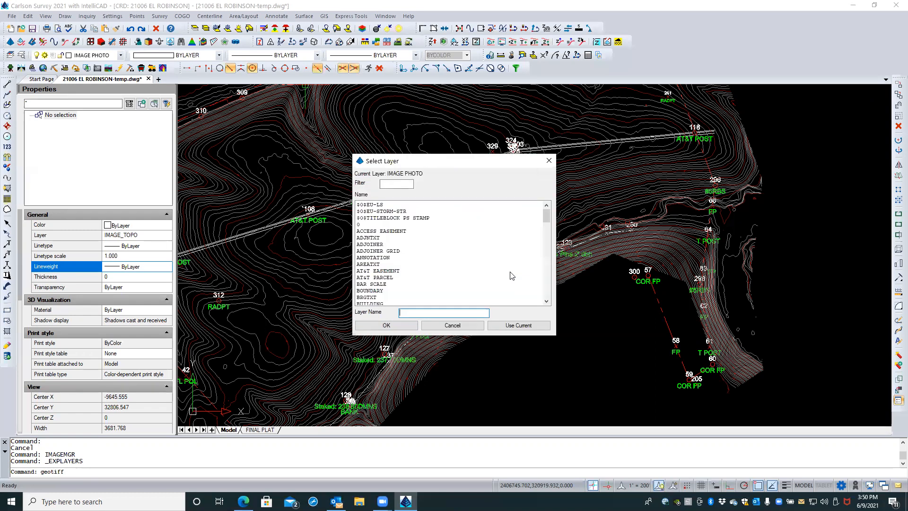
scroll(426, 268, down, 8)
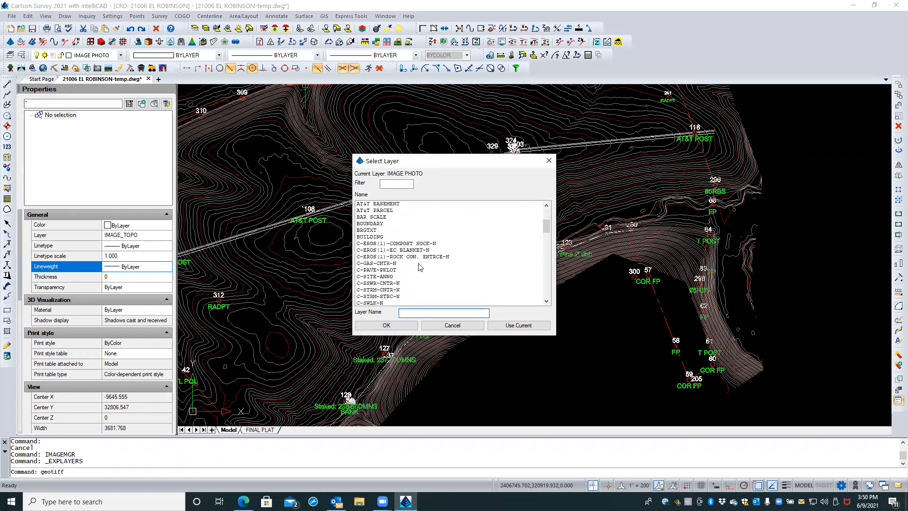
scroll(419, 267, down, 3)
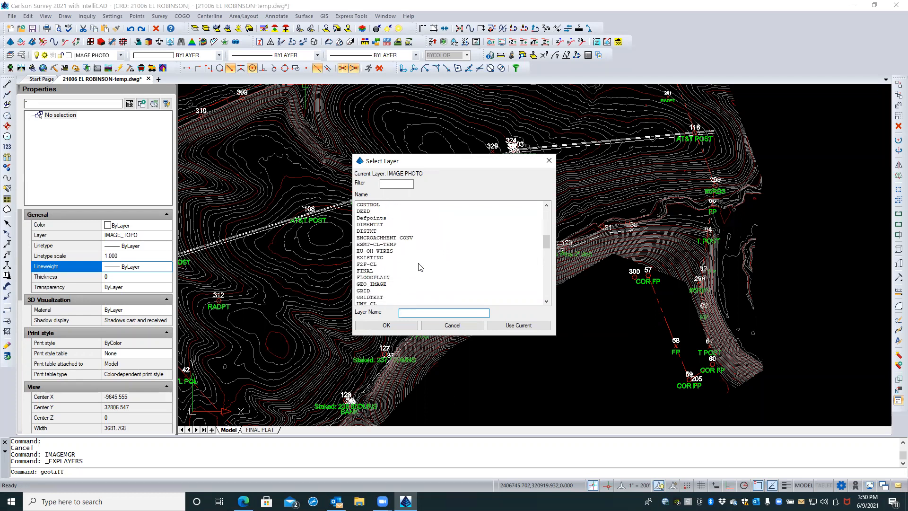
scroll(419, 267, down, 1)
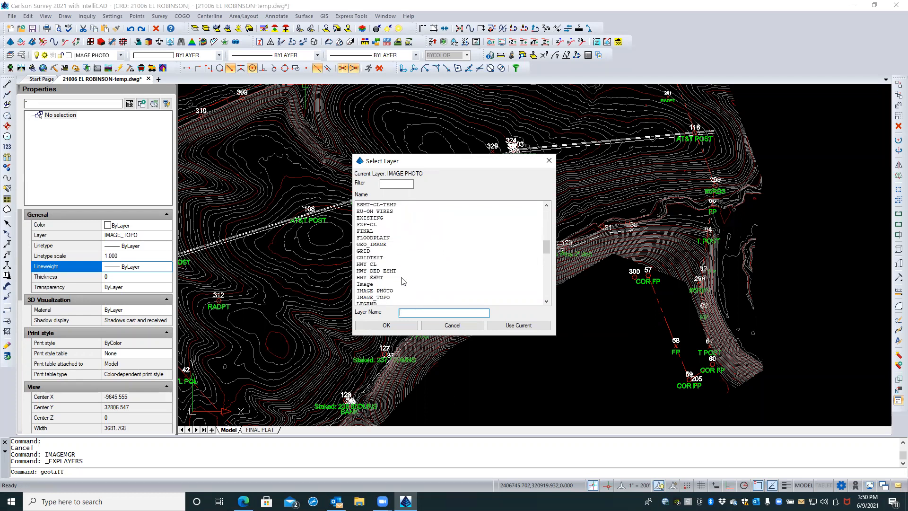
click(384, 291)
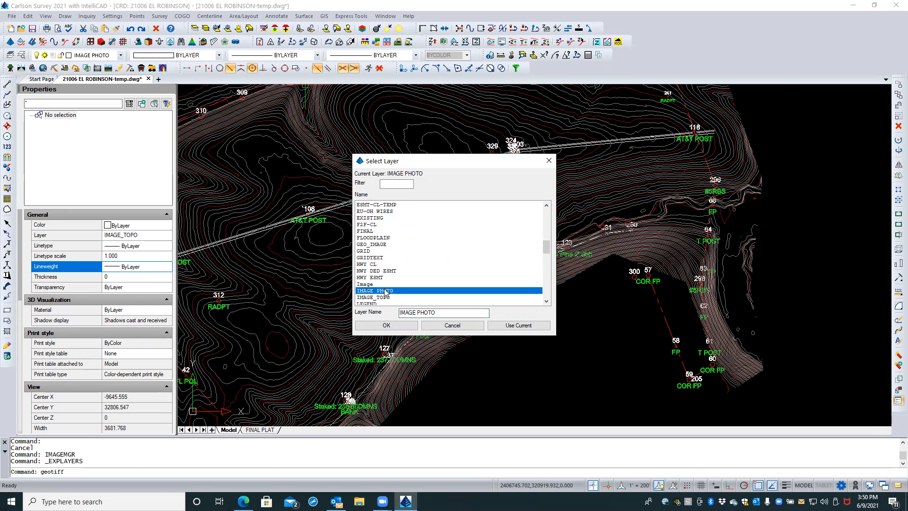
click(406, 327)
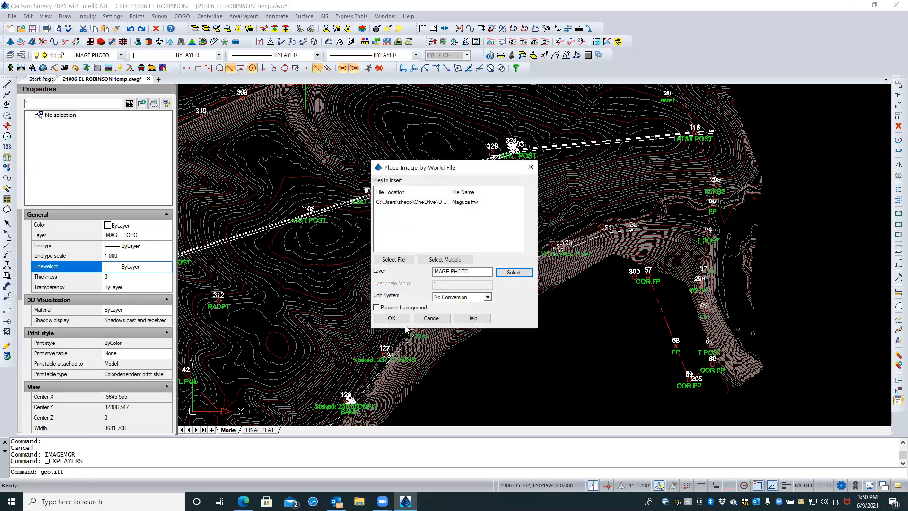
click(376, 307)
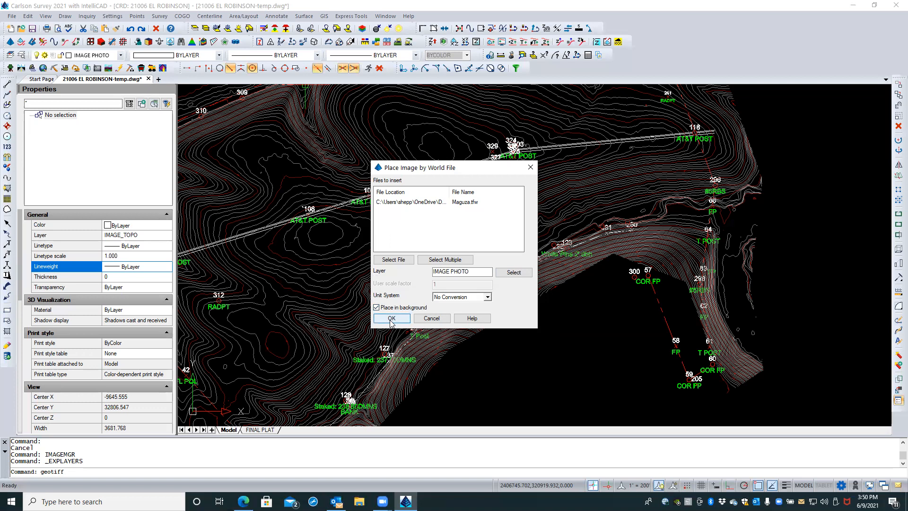
click(391, 319)
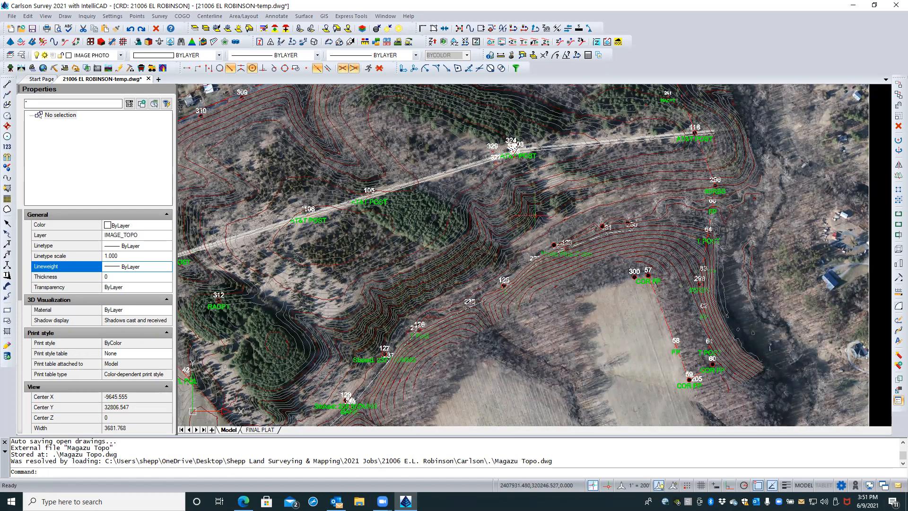
- Select the orthophoto by its edge and set its Fade to 50
scroll(534, 216, down, 3)
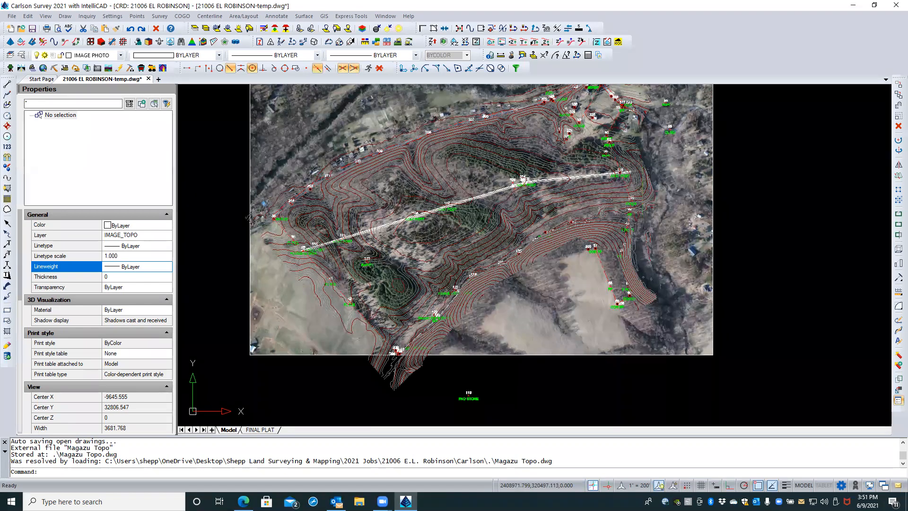
scroll(629, 187, up, 1)
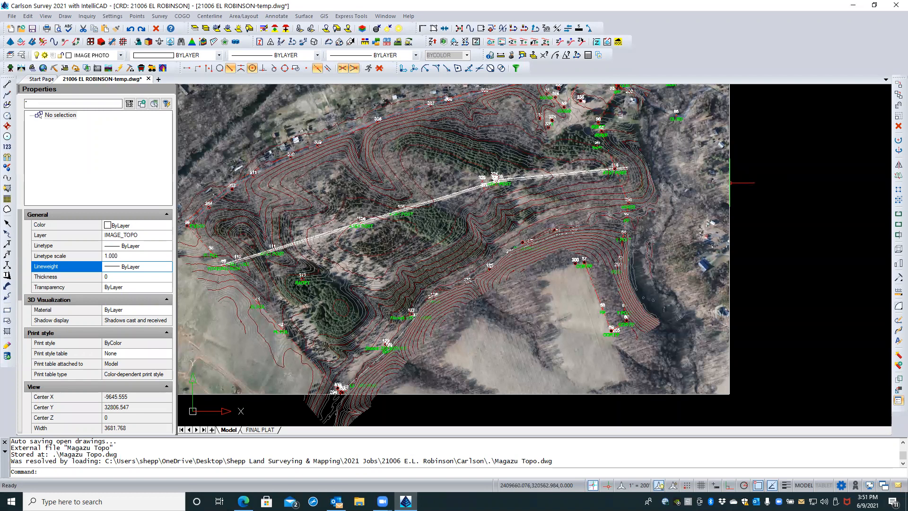
click(729, 183)
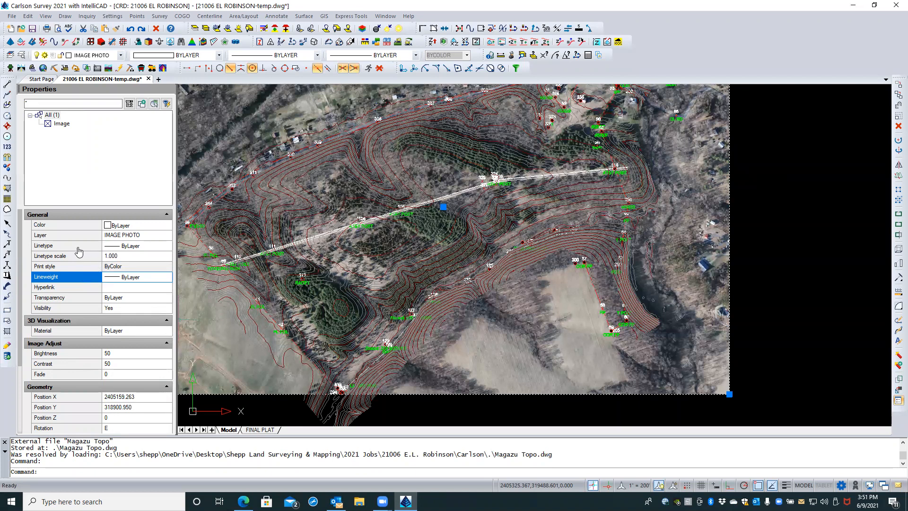
click(124, 374)
text(50)
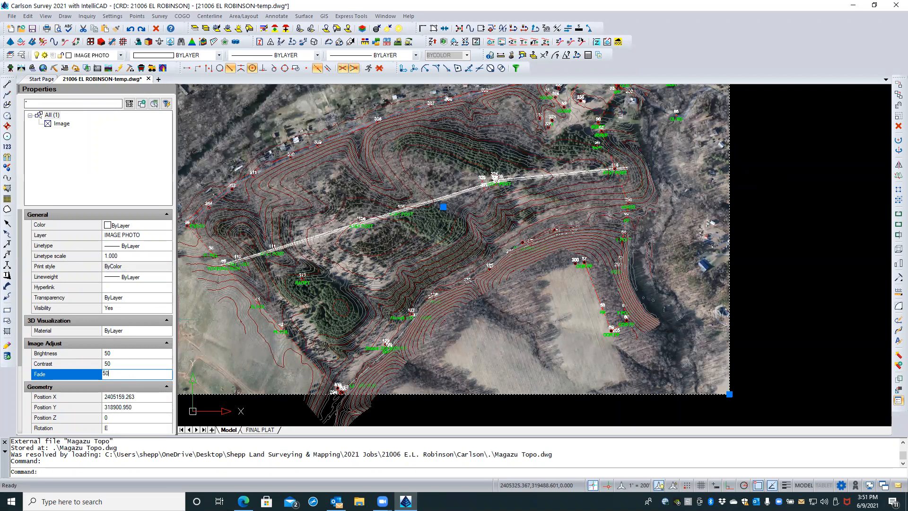
click(149, 390)
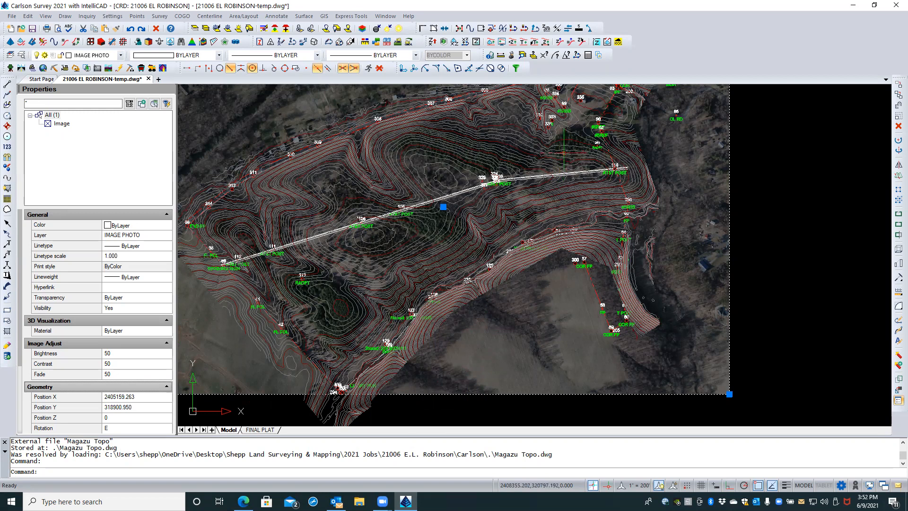
- On the FINAL PLAT layout, send the main viewport containing the orthophoto to the back of the draw order
click(255, 430)
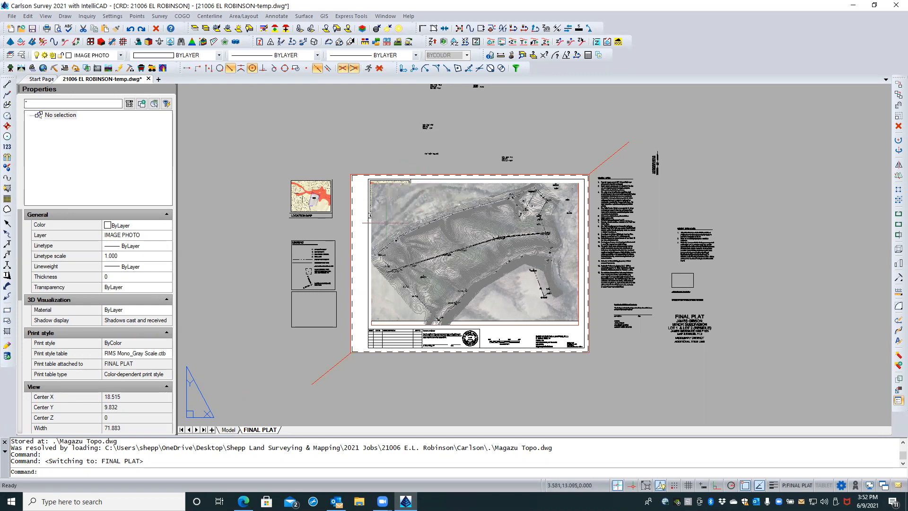
scroll(411, 197, up, 2)
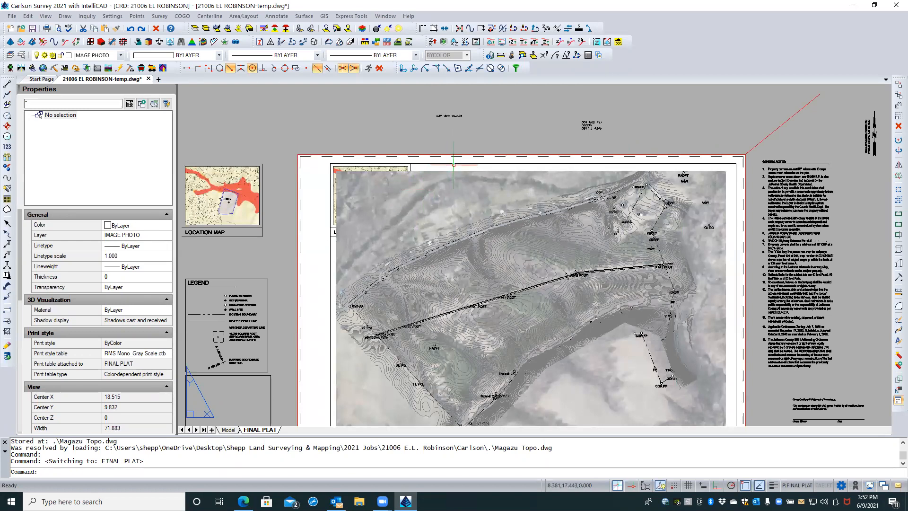
click(454, 164)
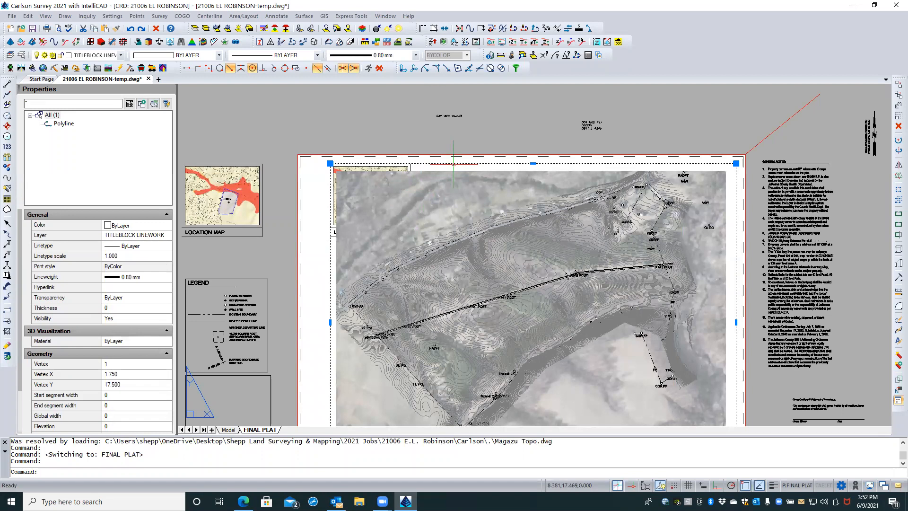
key(Escape)
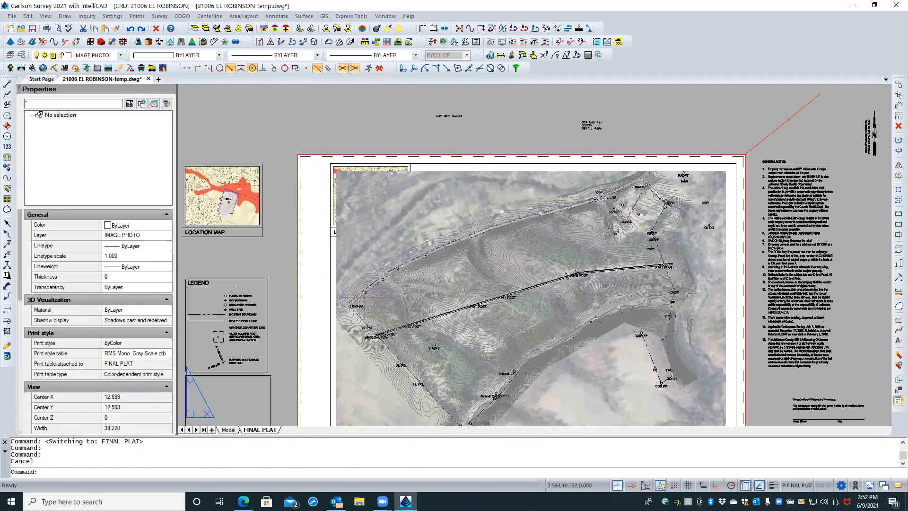
scroll(361, 266, down, 1)
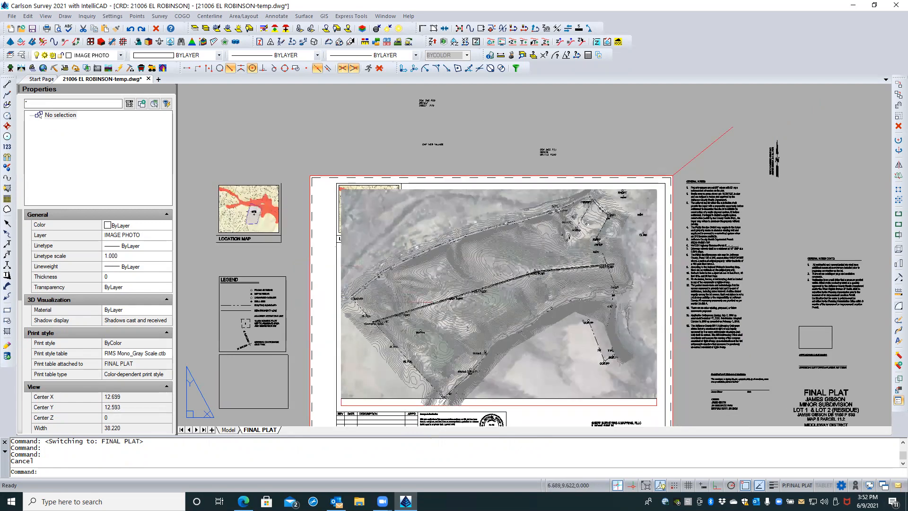
click(391, 405)
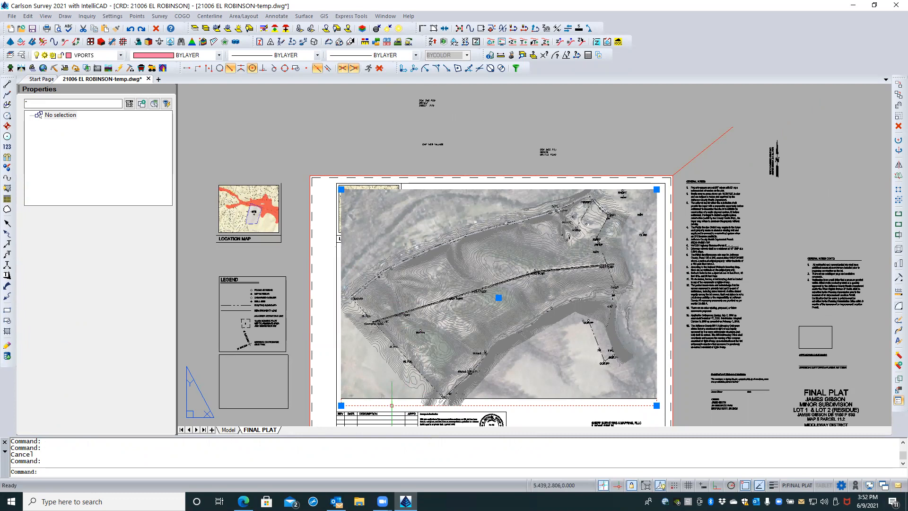
right_click(391, 405)
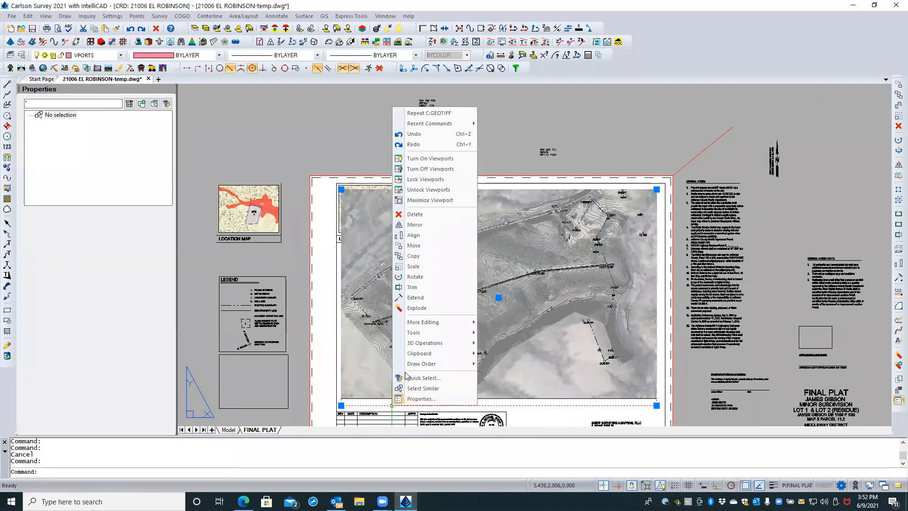
mouse_move(454, 364)
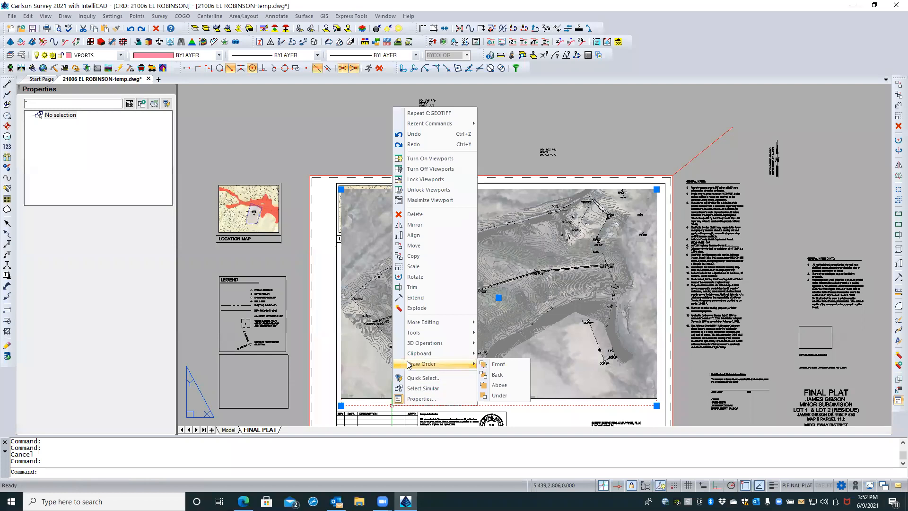
click(501, 377)
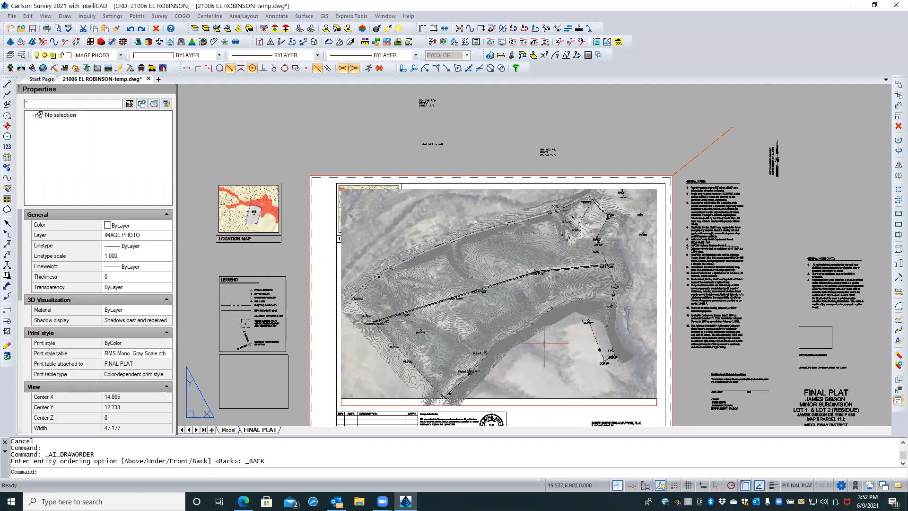
- Examine the faded orthophoto around the #5RBF and #5RBS property corners on the FINAL PLAT layout
click(386, 157)
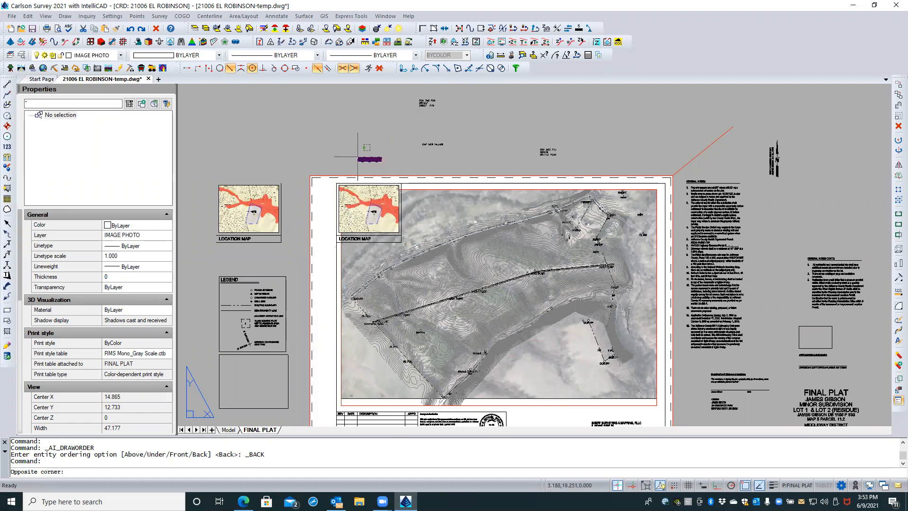
key(Escape)
key(Escape)
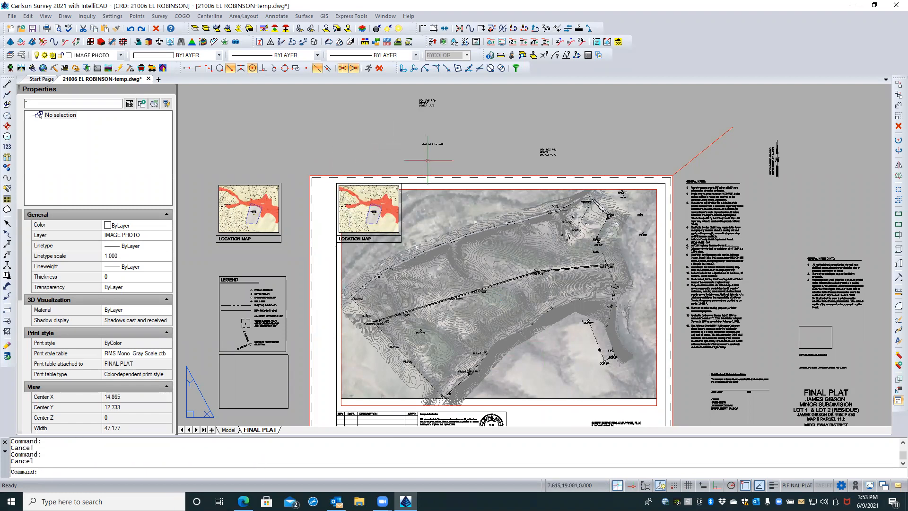
scroll(568, 232, up, 1)
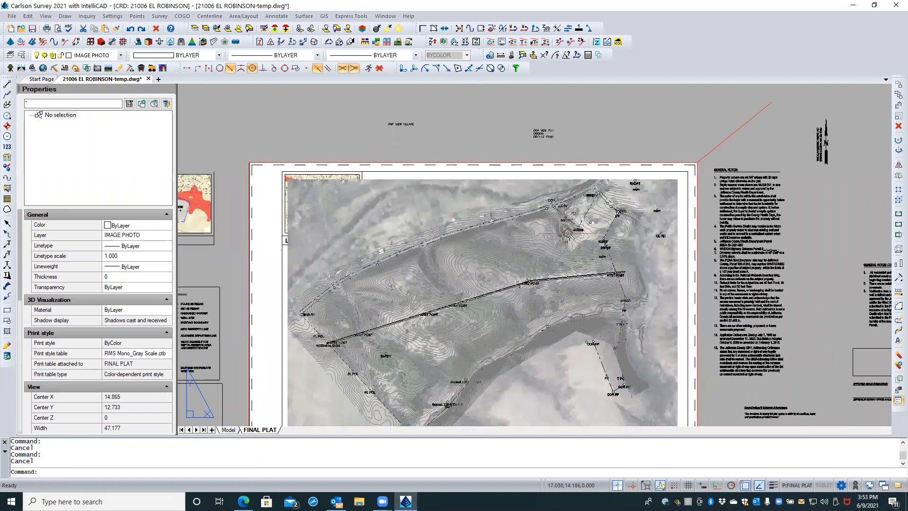
scroll(582, 233, up, 5)
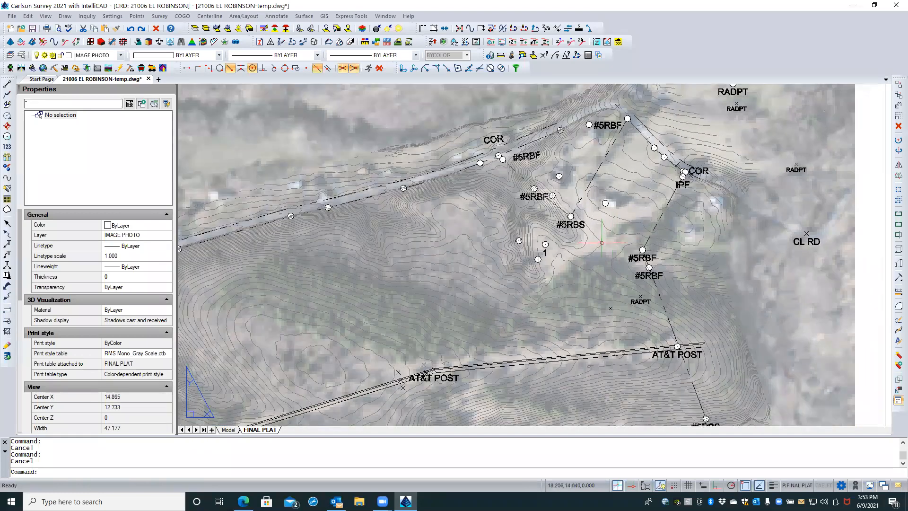
scroll(602, 242, up, 2)
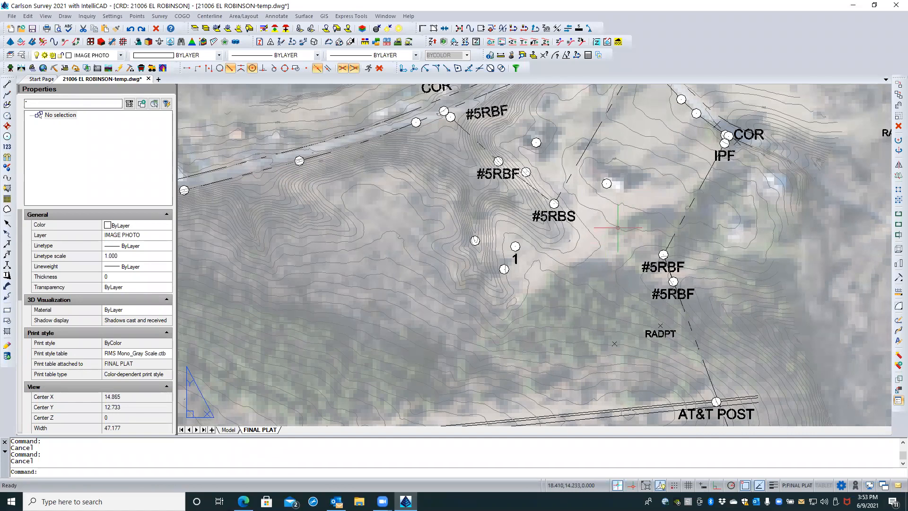
scroll(620, 230, down, 2)
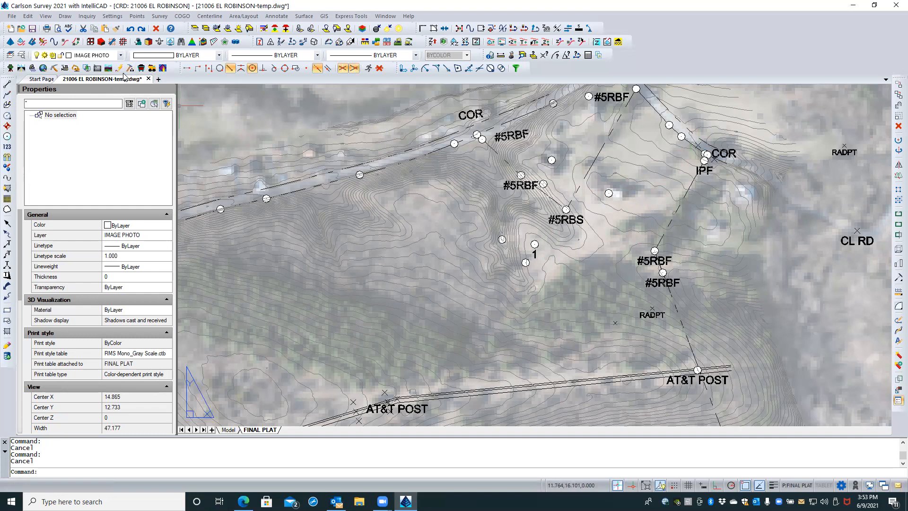
- In model space, select the orthophoto by its edge and set its Fade to 0
click(229, 430)
middle_drag(580, 144, 583, 249)
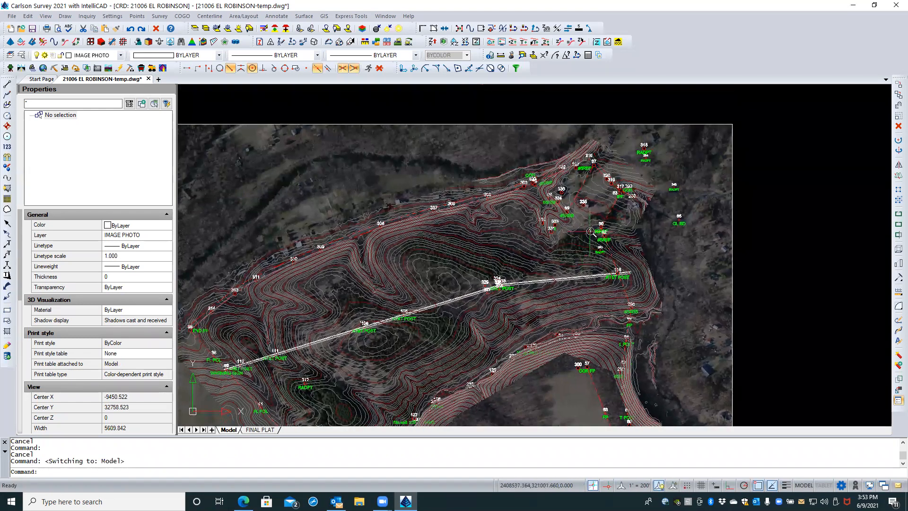
scroll(591, 230, up, 5)
scroll(580, 231, up, 1)
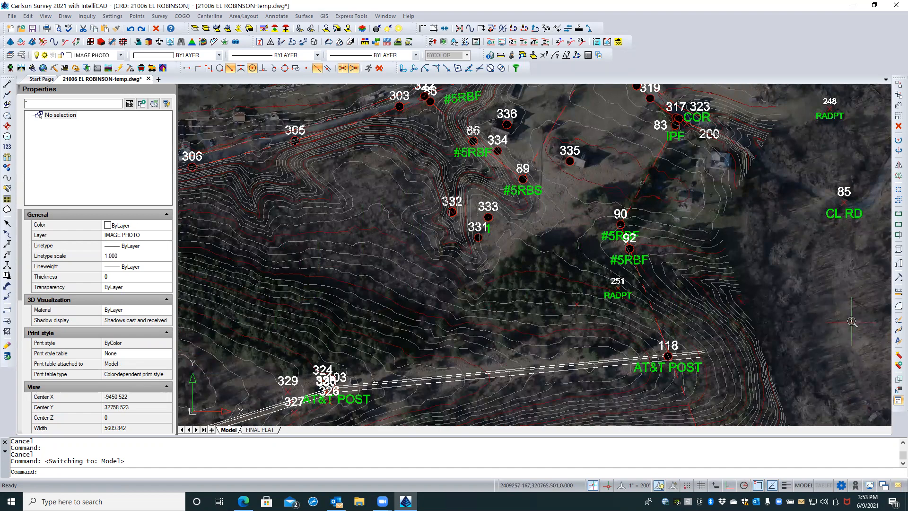
scroll(852, 321, down, 2)
scroll(852, 321, down, 3)
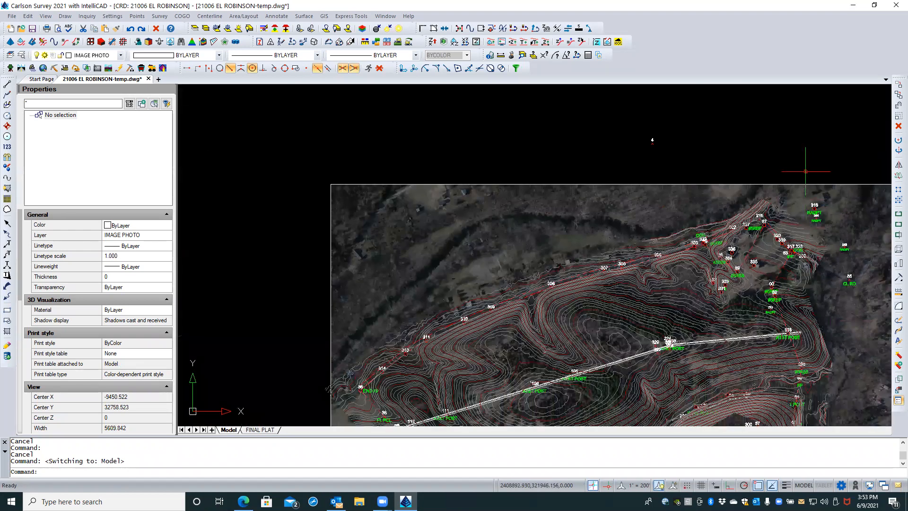
click(807, 184)
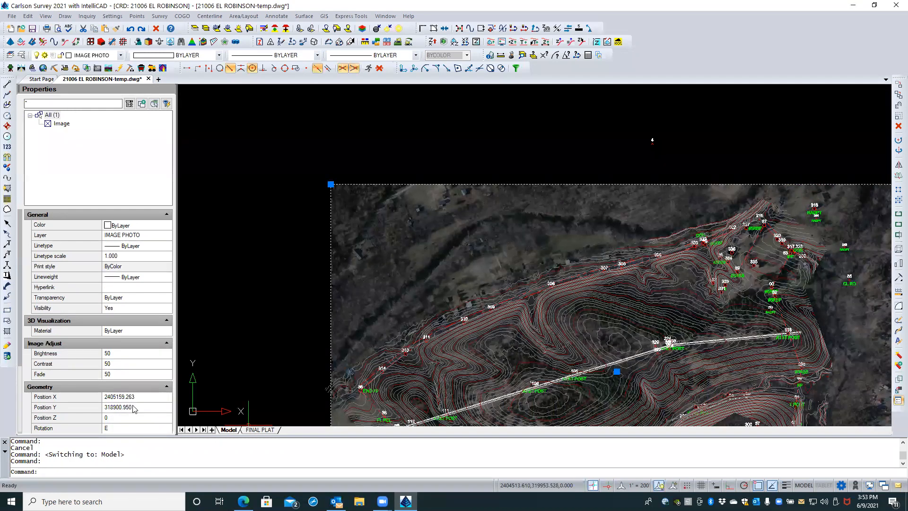
click(118, 375)
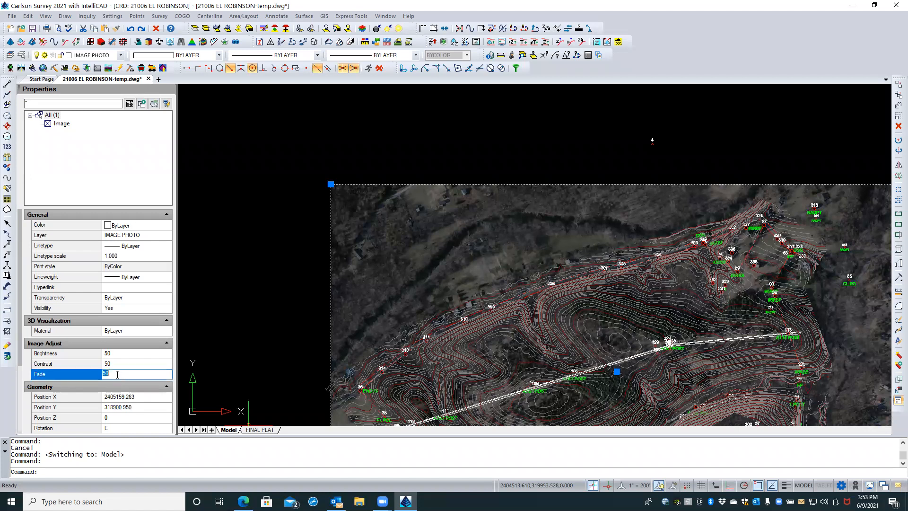
text(0)
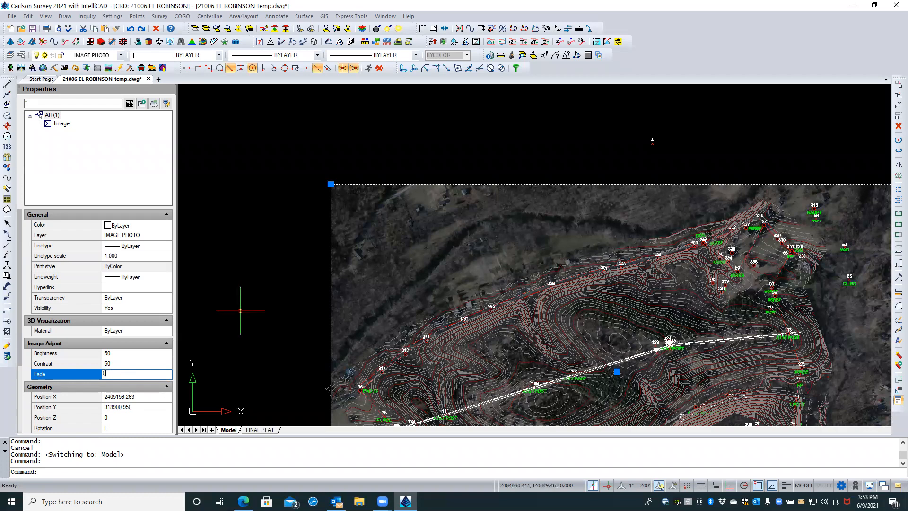
key(Return)
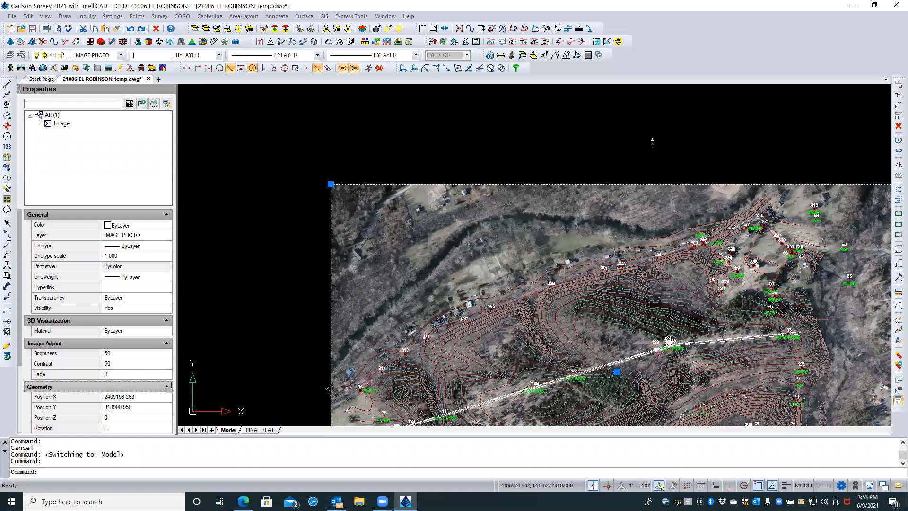
- Examine the orthophoto in model space around survey points 331 to 336, the nearby houses and the road
scroll(768, 303, up, 4)
scroll(771, 251, up, 1)
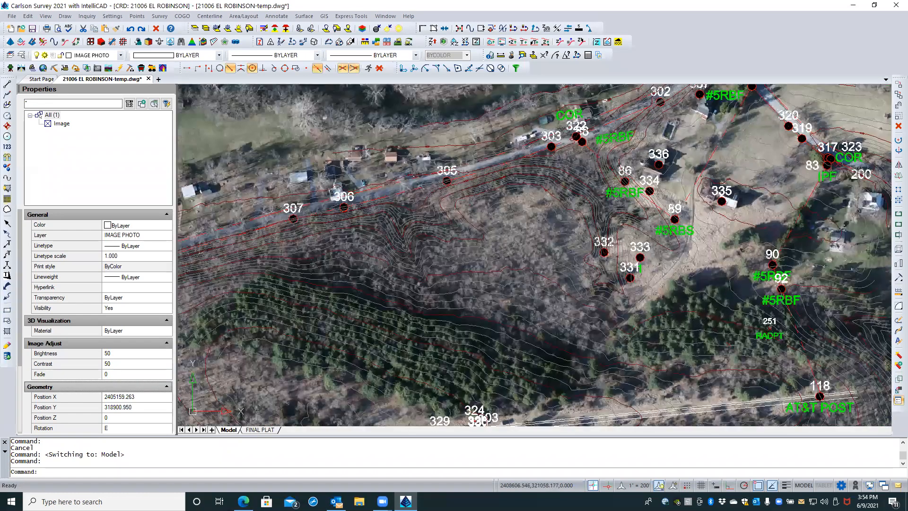
scroll(790, 215, up, 1)
middle_drag(793, 210, 789, 292)
scroll(778, 252, up, 2)
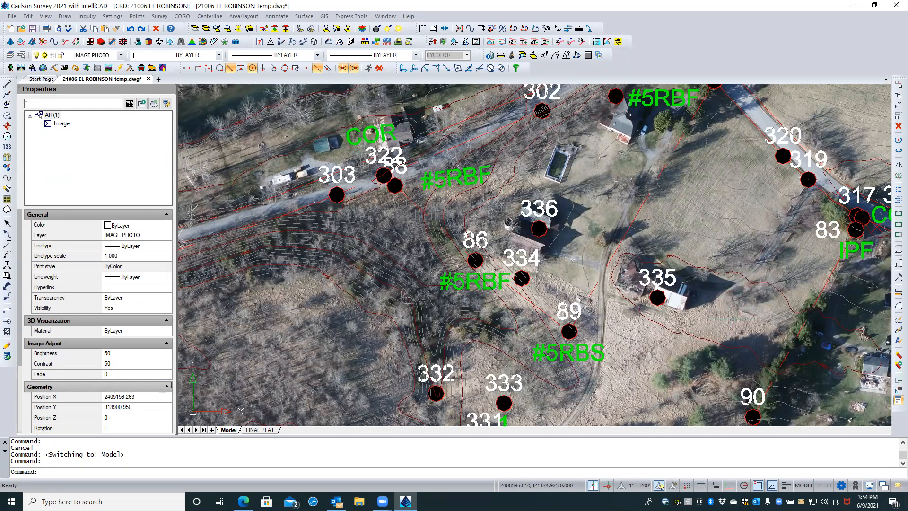
middle_drag(723, 333, 776, 220)
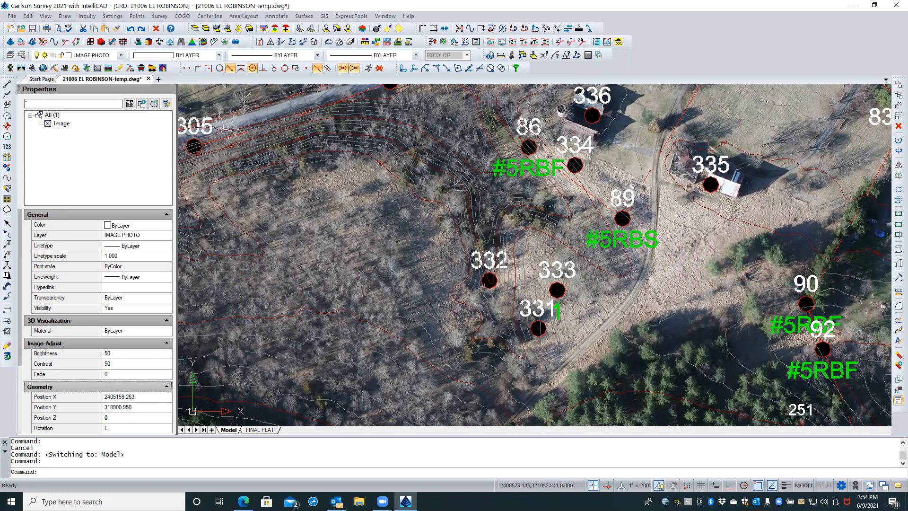
scroll(773, 293, down, 2)
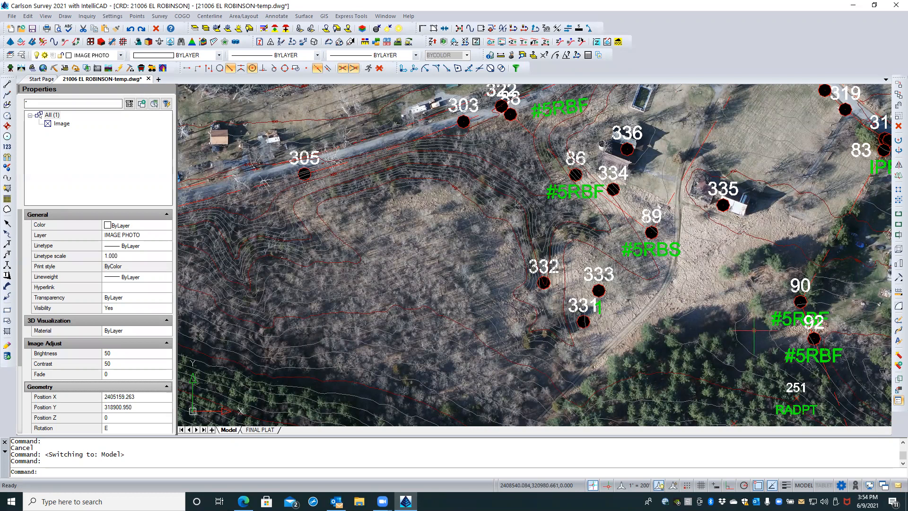
scroll(754, 330, up, 2)
scroll(755, 330, down, 2)
scroll(755, 330, down, 1)
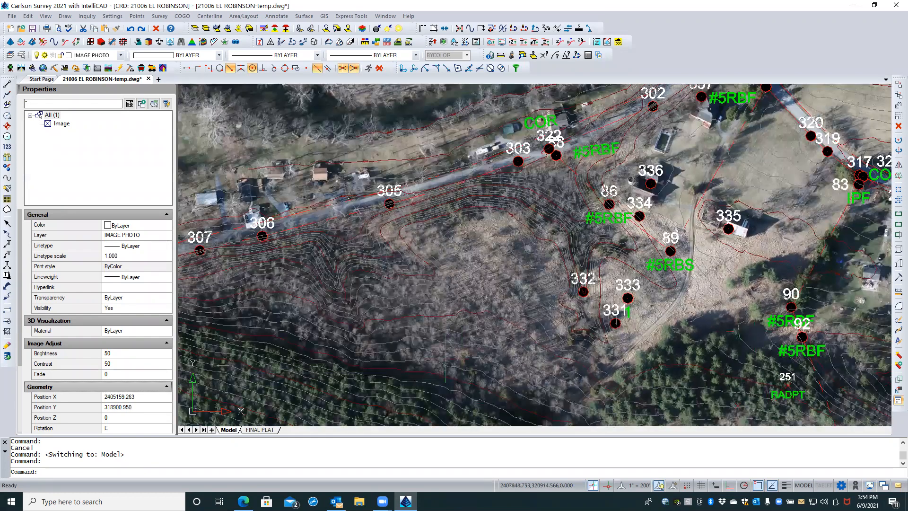
- Switch to the FINAL PLAT layout and regenerate all viewports to redraw the orthophoto around the house lots
click(261, 429)
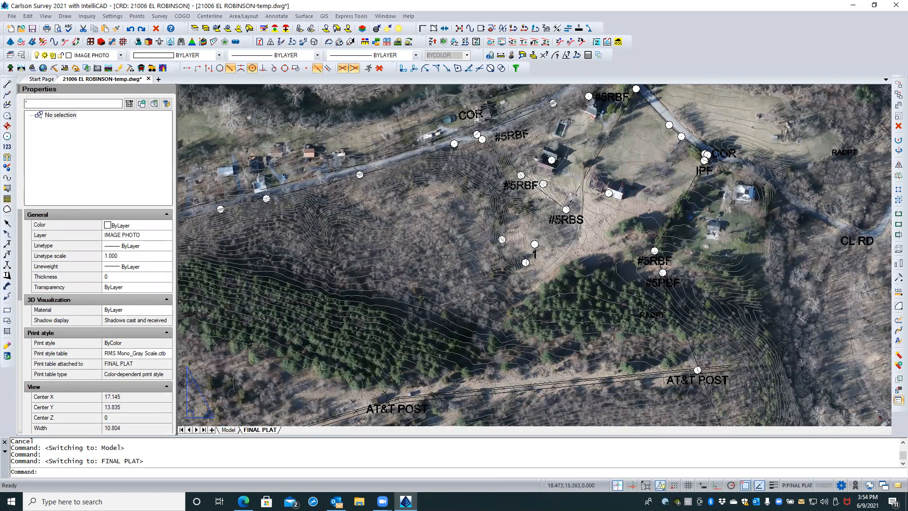
scroll(624, 168, up, 2)
scroll(606, 156, up, 2)
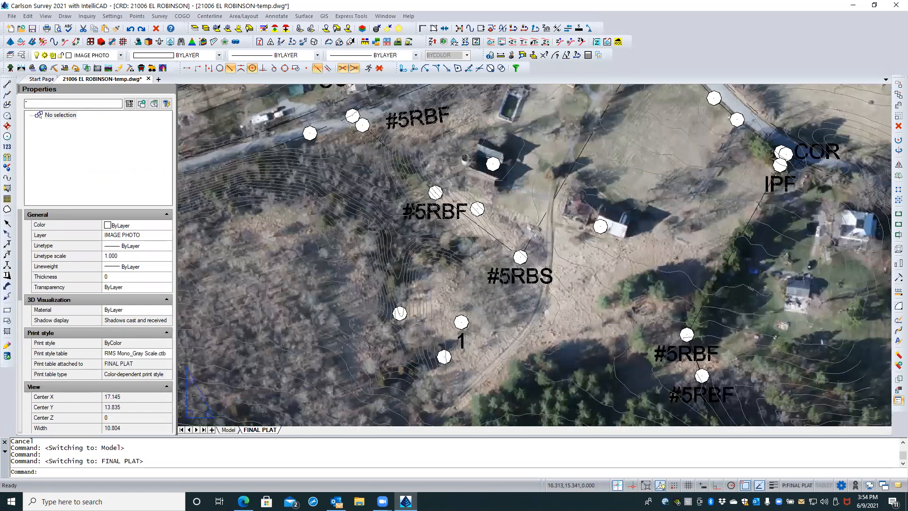
mouse_move(607, 171)
middle_down()
mouse_move(653, 327)
mouse_move(680, 381)
middle_up()
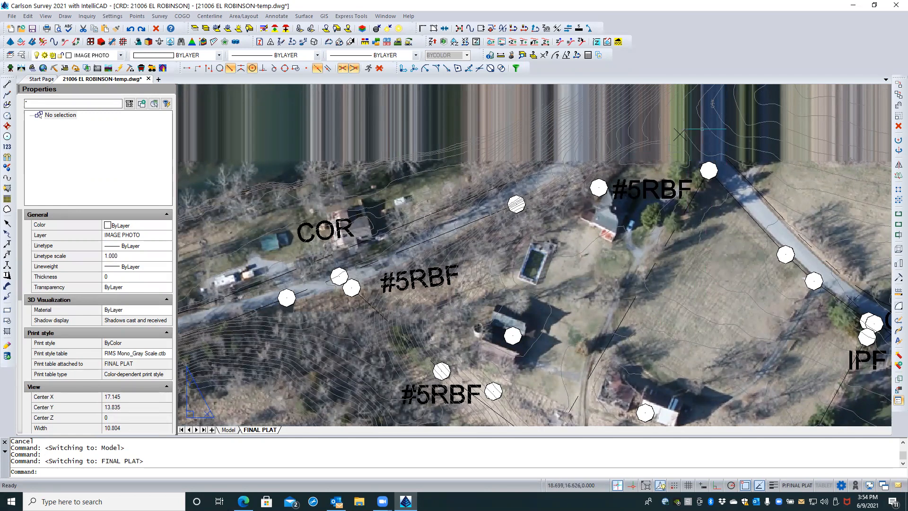
scroll(687, 197, down, 2)
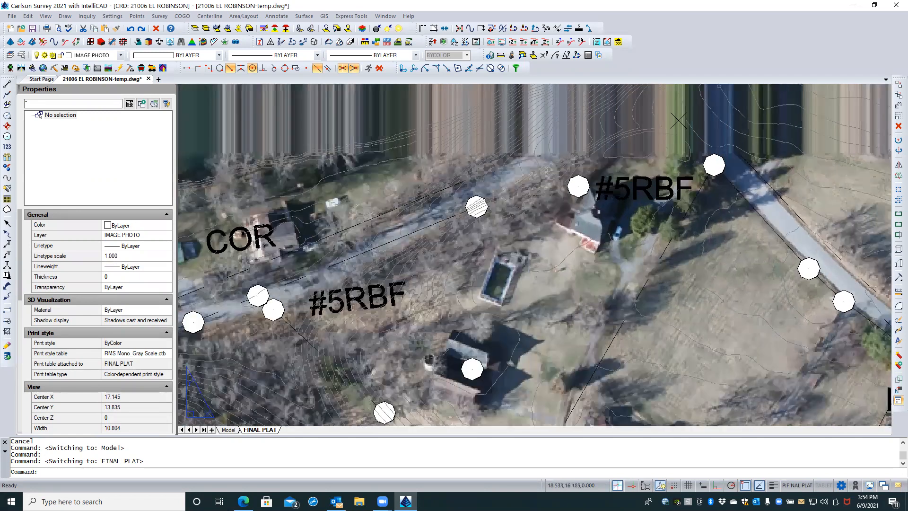
scroll(688, 199, down, 2)
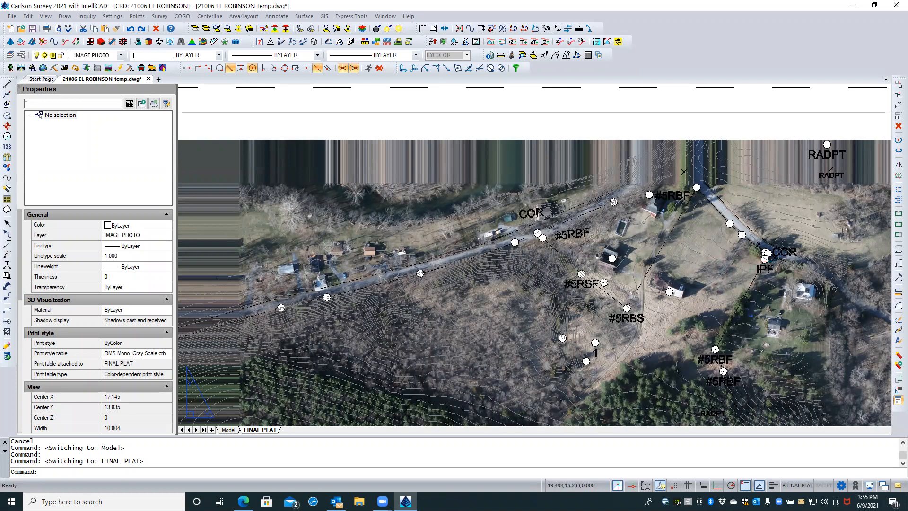
click(797, 120)
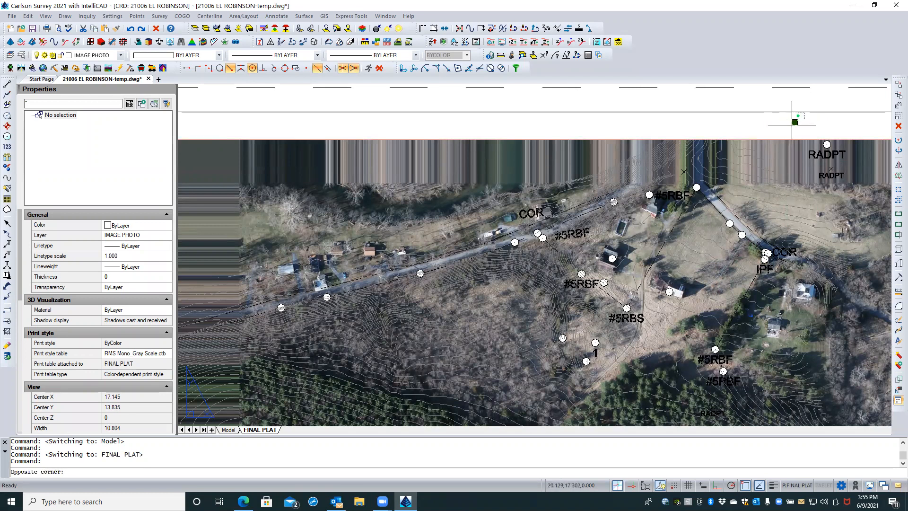
key(Escape)
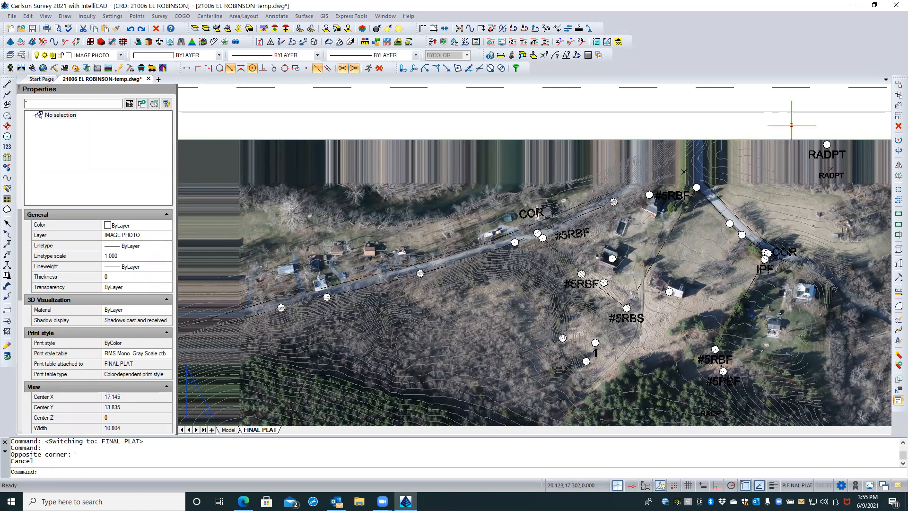
text(REA)
key(Return)
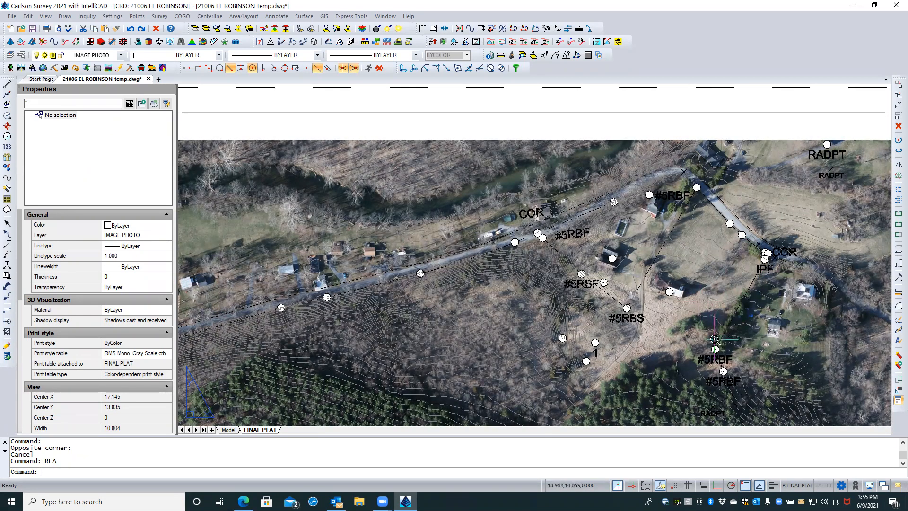
- Regenerate all viewports again with the whole orthophoto viewport of the plat sheet in view
scroll(714, 338, down, 4)
middle_drag(706, 401, 710, 285)
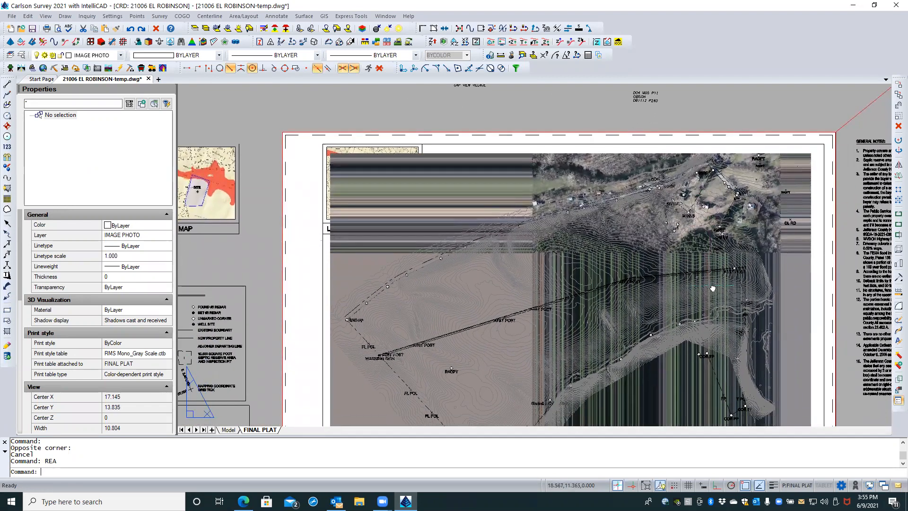
scroll(712, 284, down, 1)
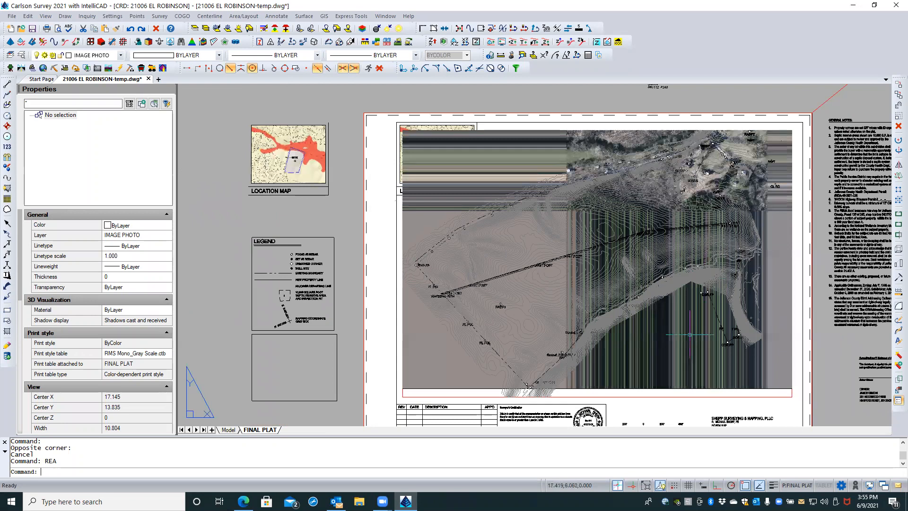
middle_drag(689, 324, 686, 301)
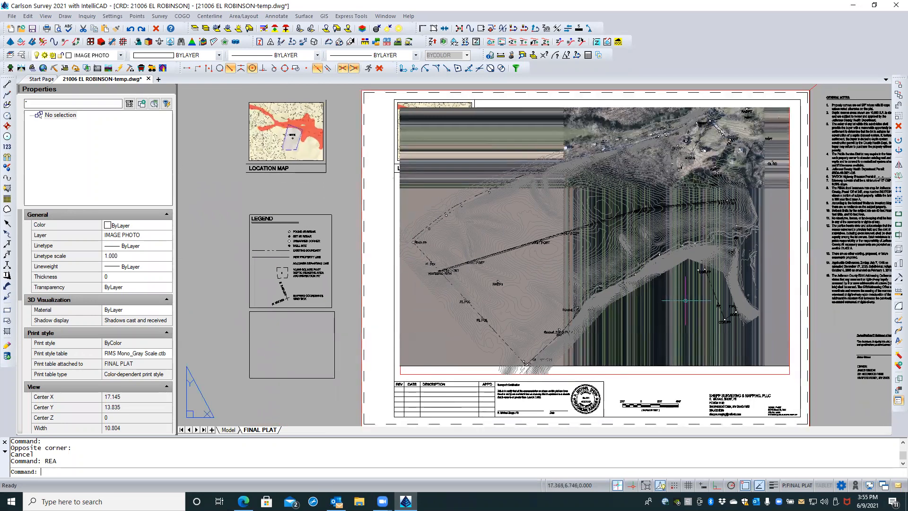
text(REA)
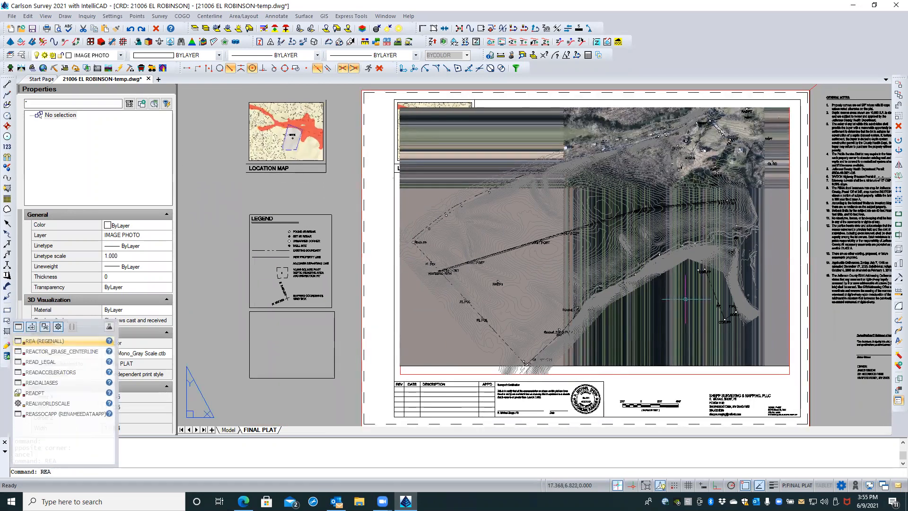
key(Return)
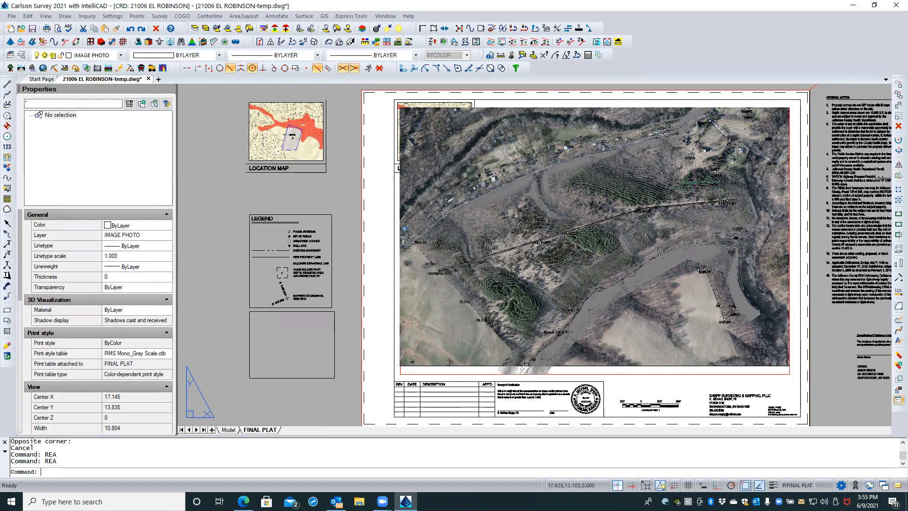
- Inspect the unfaded orthophoto's image quality around the houses and the #5RBS corner on the plat sheet
scroll(704, 177, up, 1)
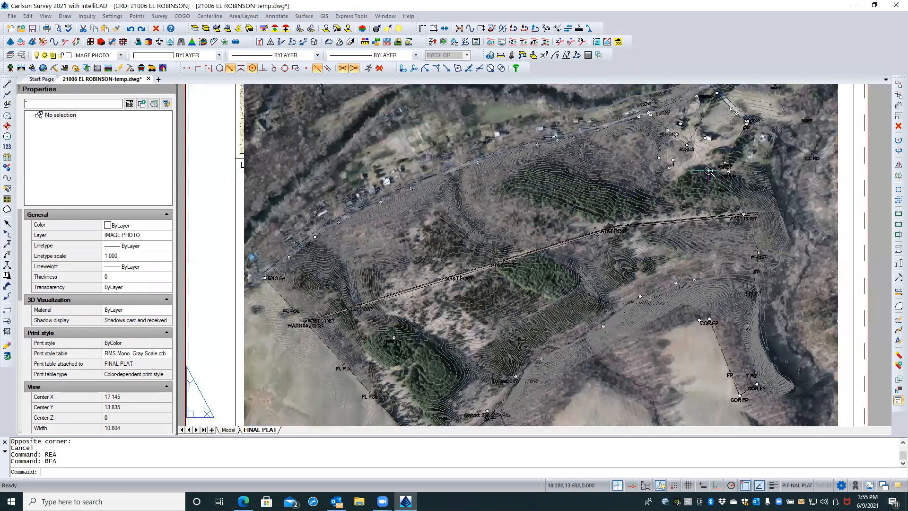
scroll(710, 174, up, 1)
middle_drag(712, 190, 680, 297)
scroll(713, 250, up, 2)
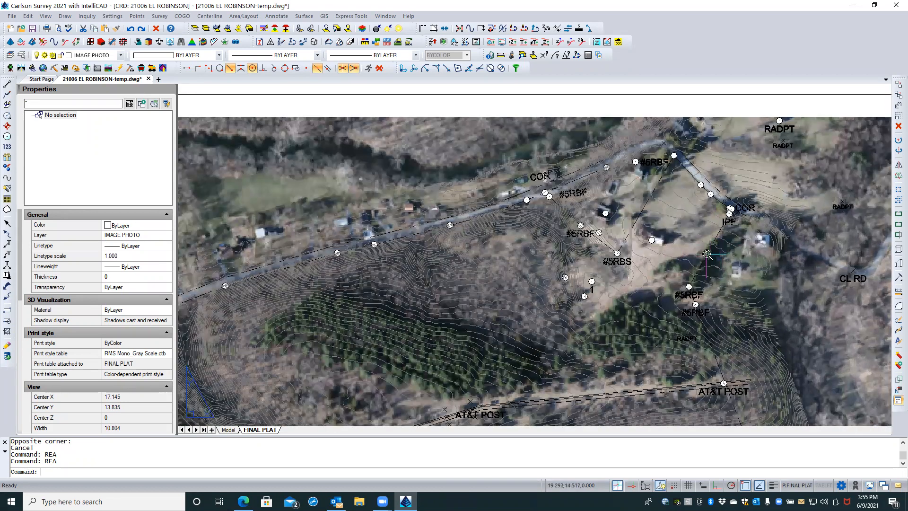
scroll(707, 253, up, 1)
scroll(707, 253, up, 3)
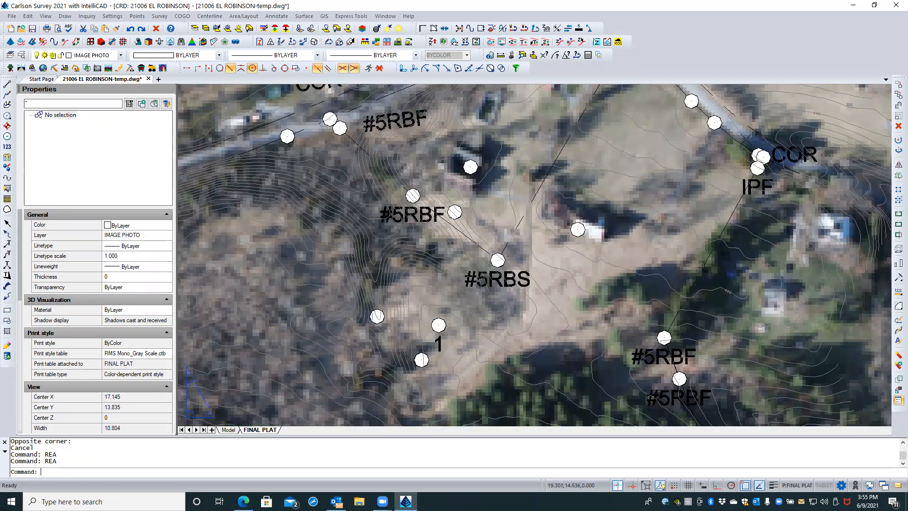
scroll(705, 243, up, 1)
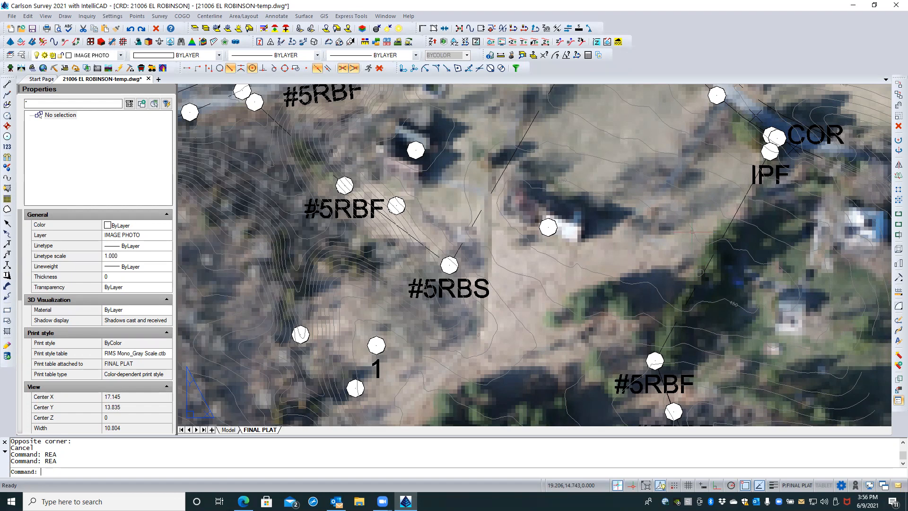
- Regenerate all viewports around the #5RBS corner, and again with the wooded ground south of the #5RBF corners in view
text(REA)
key(Return)
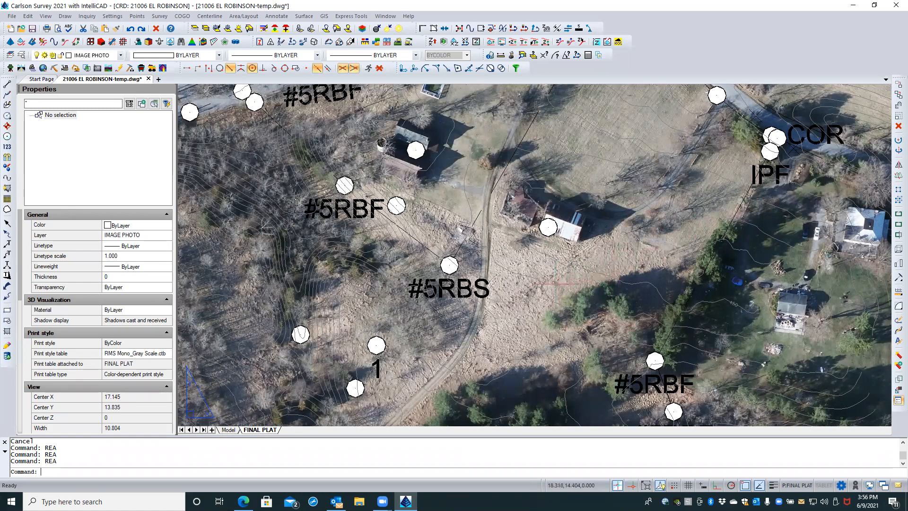
scroll(556, 284, down, 1)
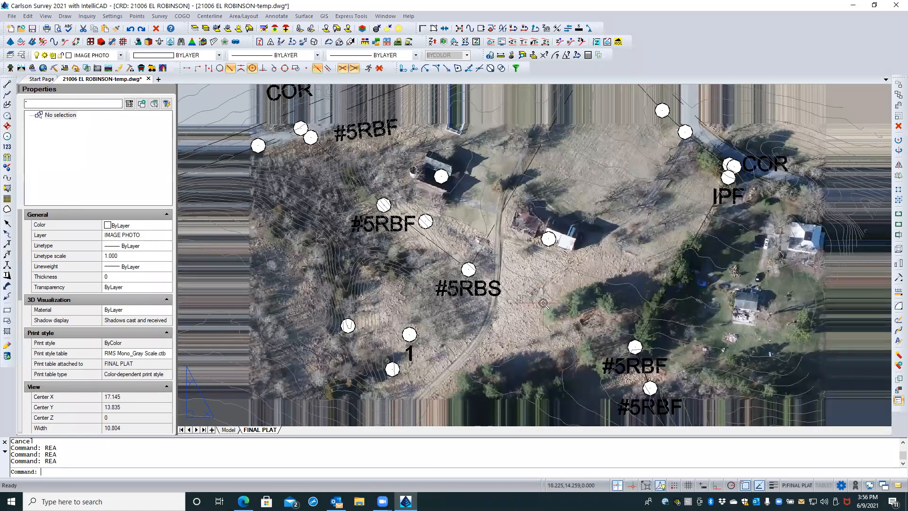
scroll(544, 303, down, 1)
middle_drag(544, 302, 544, 212)
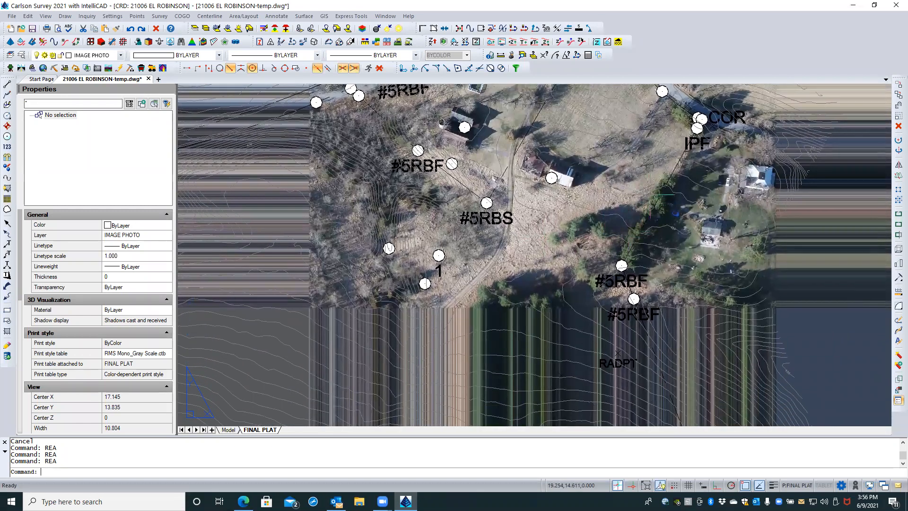
text(REA)
key(Return)
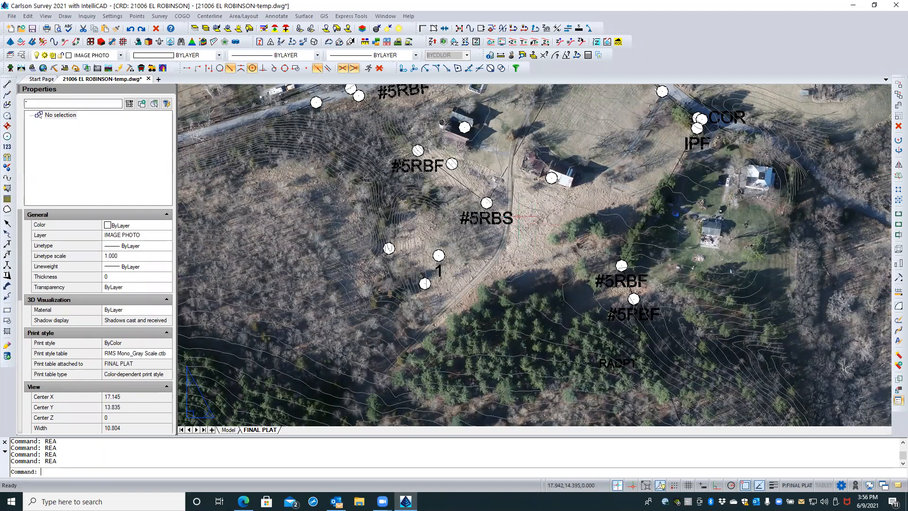
- Regenerate all viewports with the road northwest of the houses in view, and again with the road bend in view
middle_drag(541, 206, 603, 255)
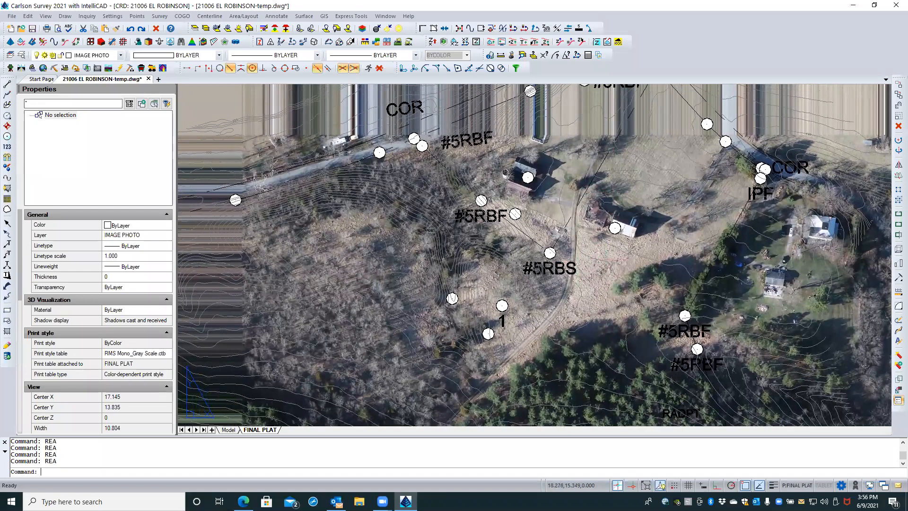
text(REA)
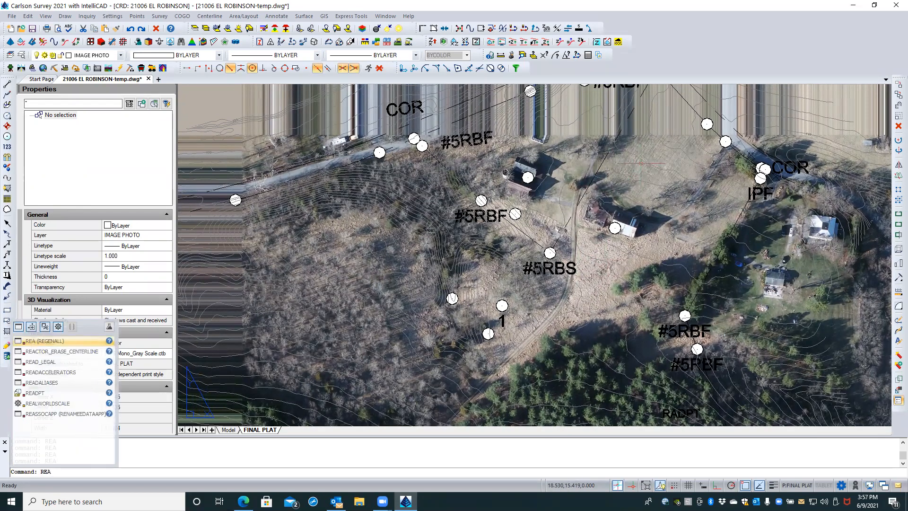
key(Return)
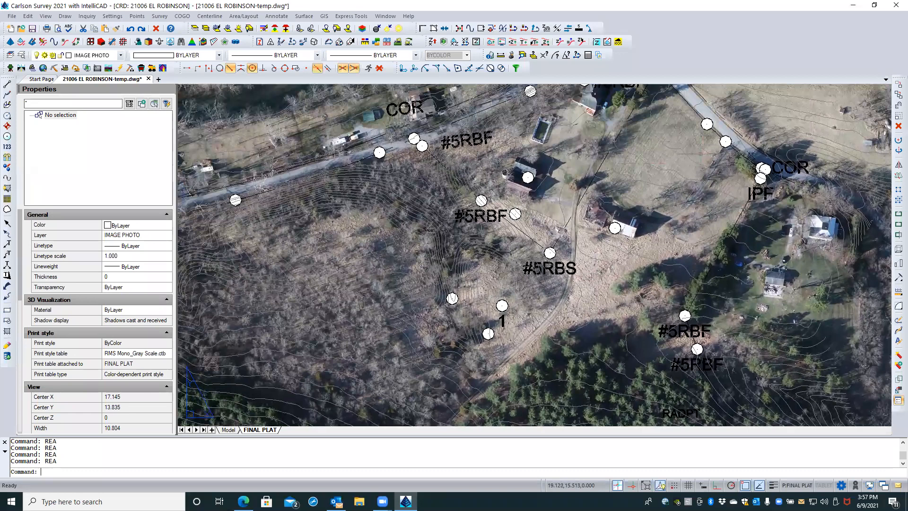
middle_drag(634, 148, 604, 208)
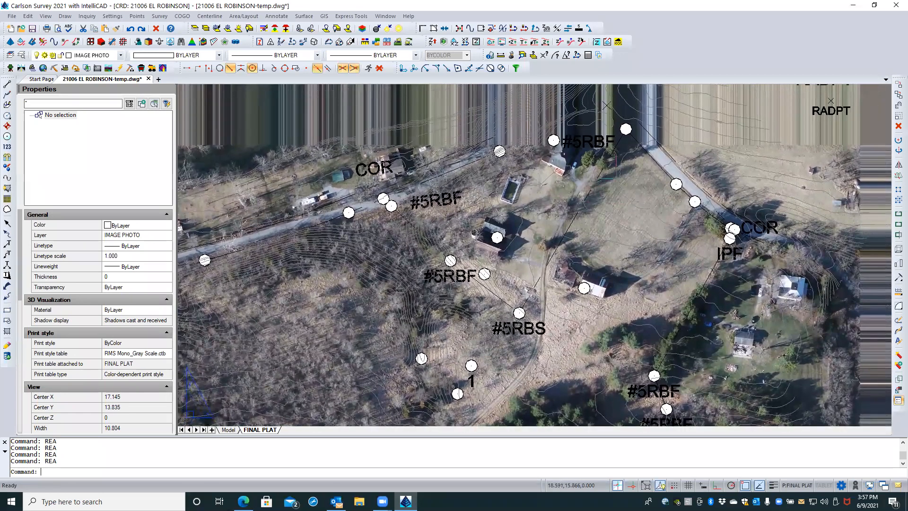
text(REA)
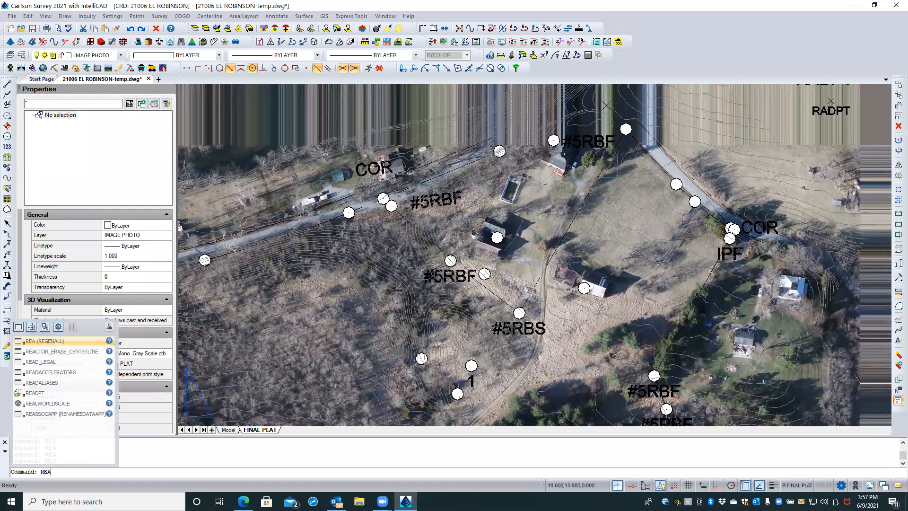
key(Return)
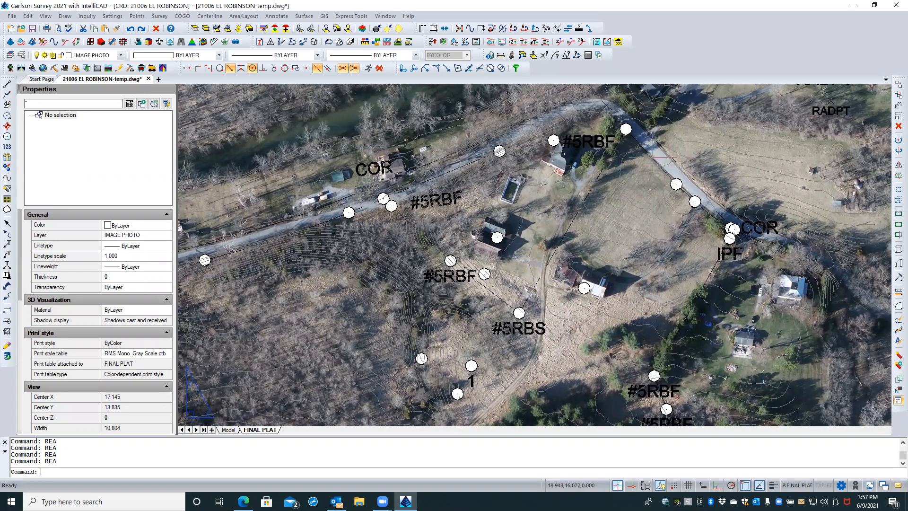
- Turn on lineweight display for the FINAL PLAT sheet
scroll(642, 149, up, 3)
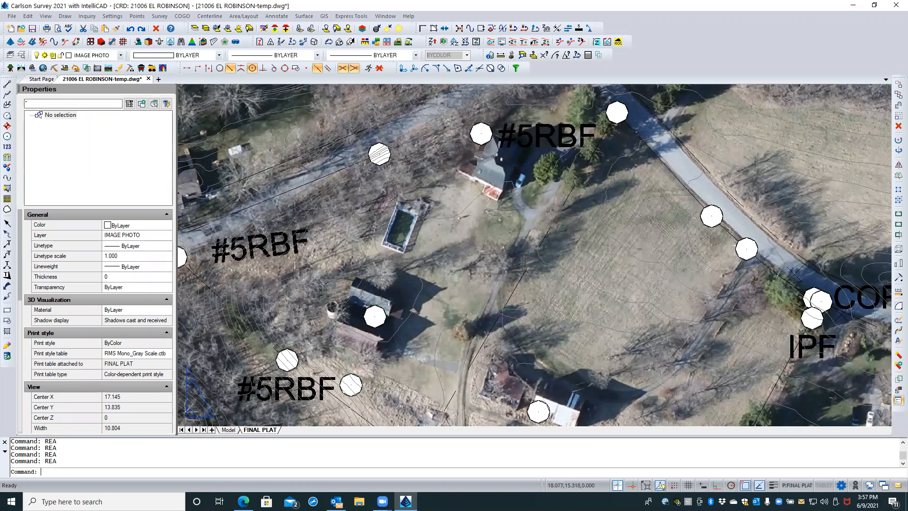
scroll(521, 299, down, 3)
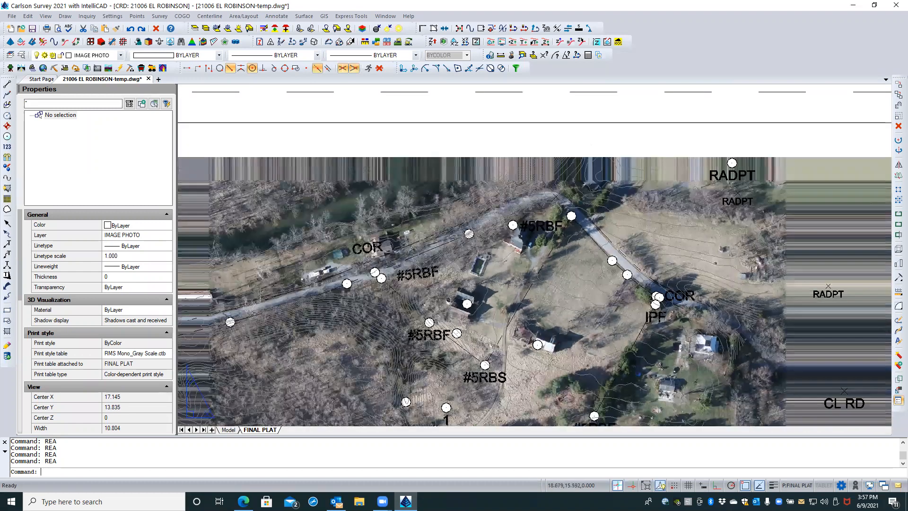
key(Escape)
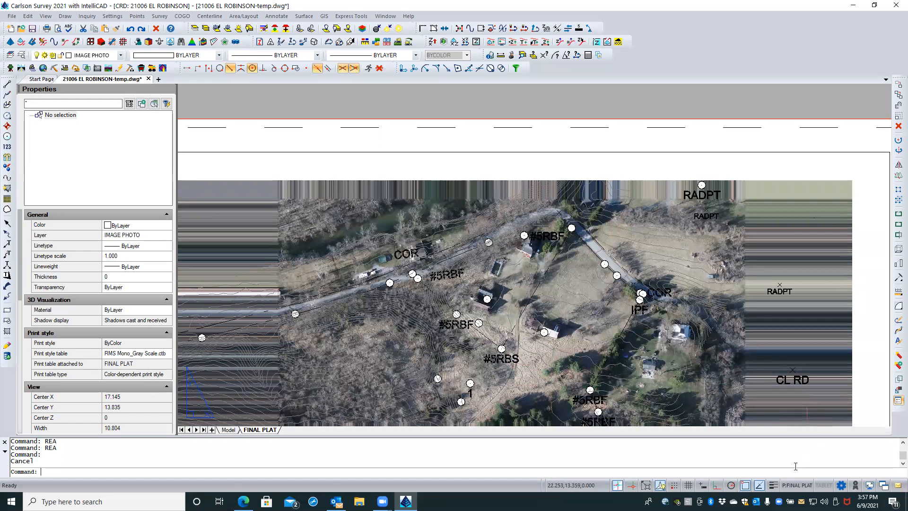
click(774, 486)
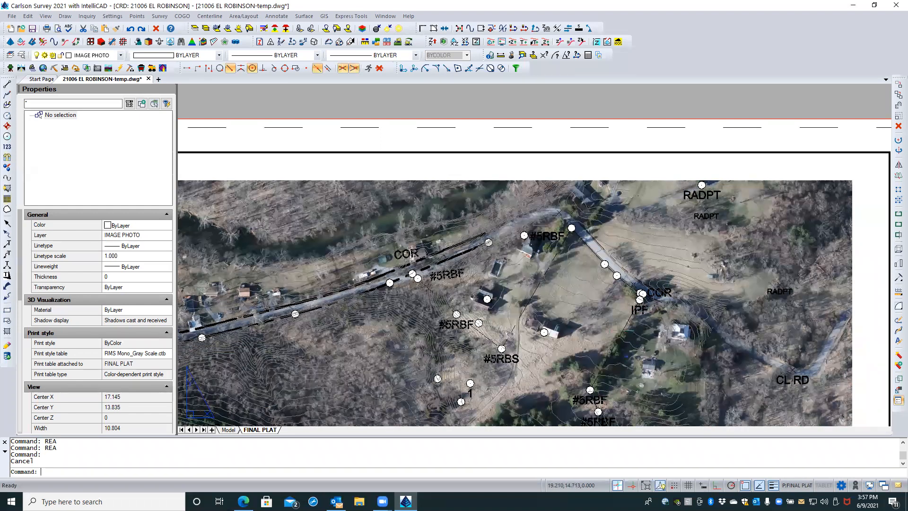
- Regenerate all viewports with the plat sheet's upper corner in view and inspect the linework over the orthophoto around the houses
scroll(591, 341, down, 2)
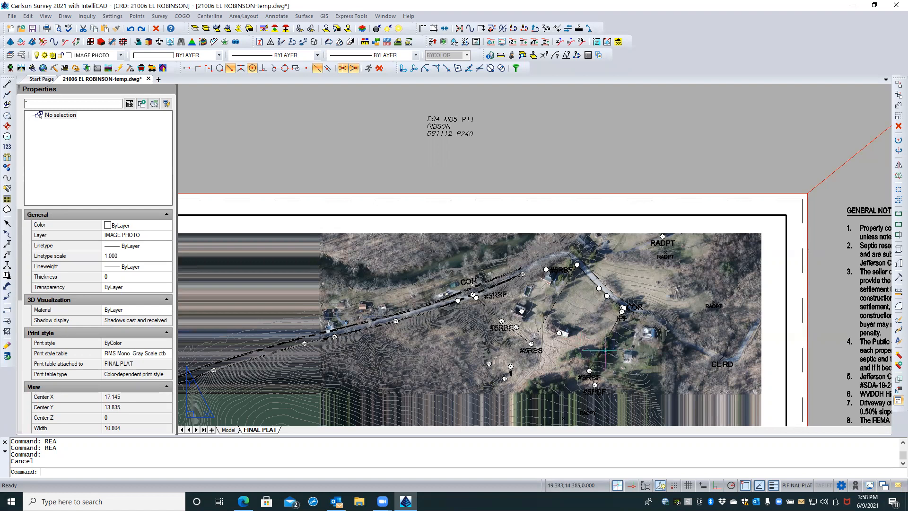
text(REA)
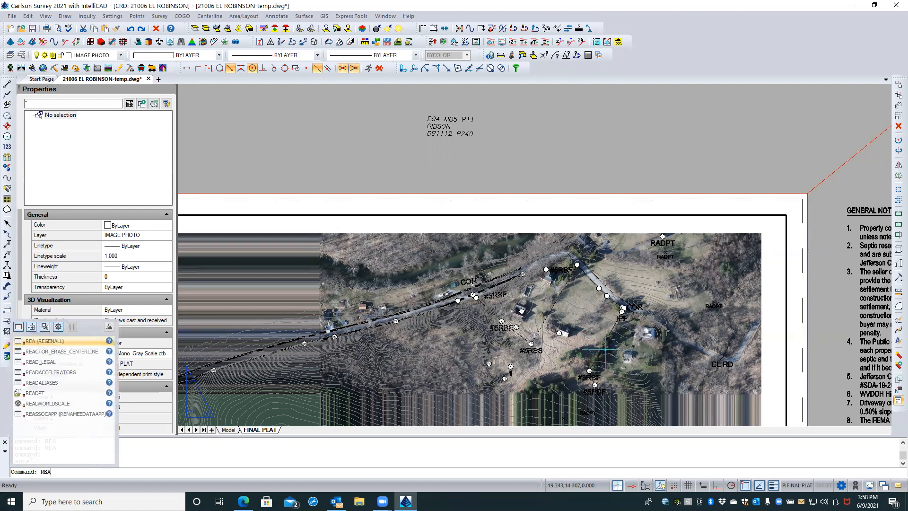
key(Return)
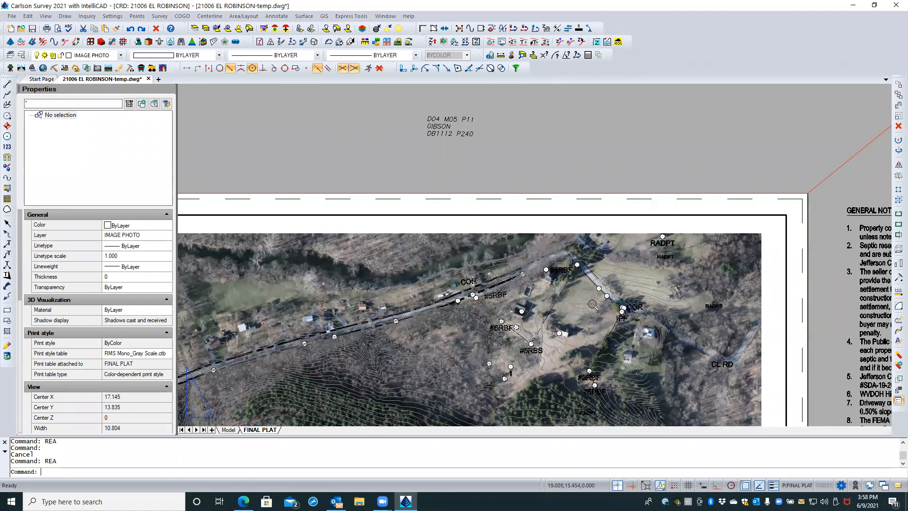
scroll(588, 305, up, 2)
scroll(581, 313, up, 1)
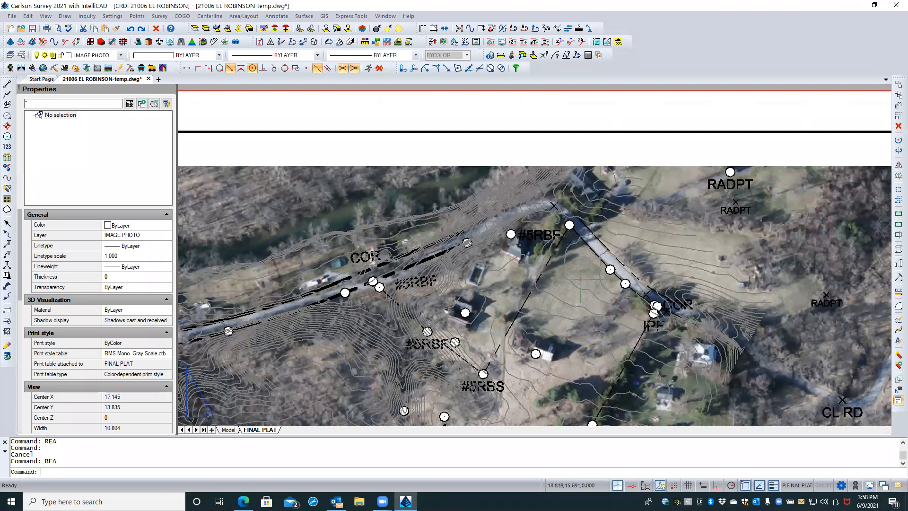
- Regenerate all viewports with the wooded hillside in view, and again with the ground beyond the AT&T POST line
scroll(583, 280, down, 1)
scroll(539, 357, down, 1)
middle_drag(534, 376, 538, 291)
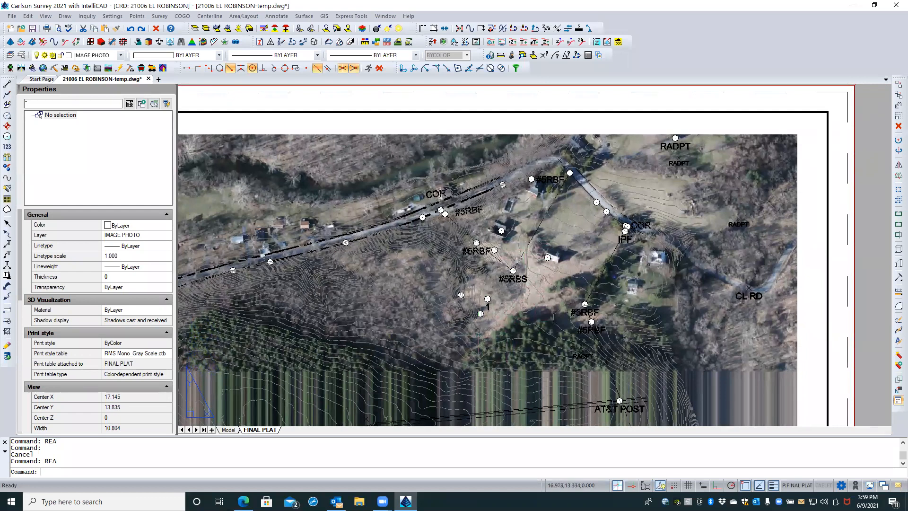
text(REA)
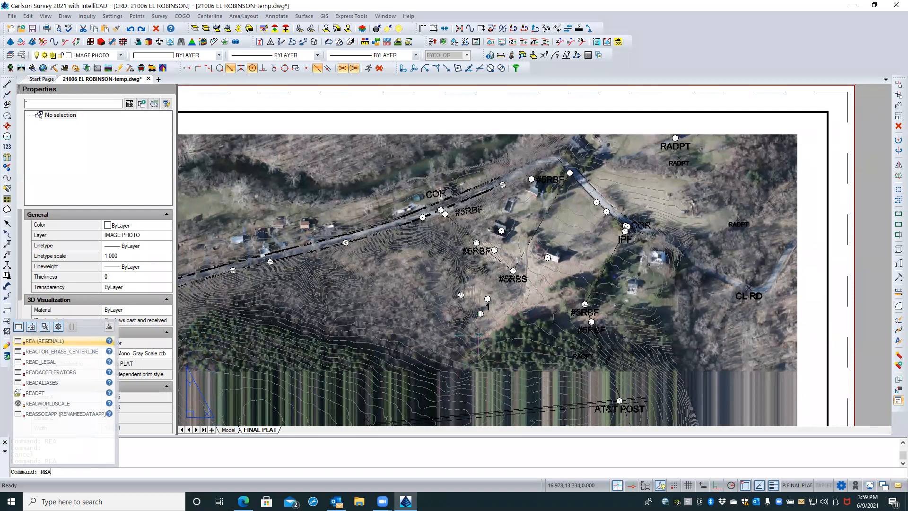
key(Return)
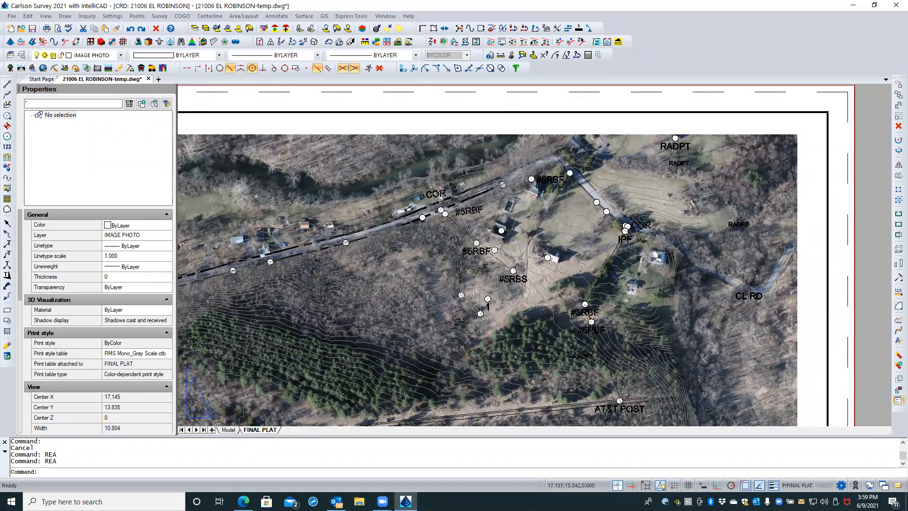
middle_drag(485, 340, 530, 250)
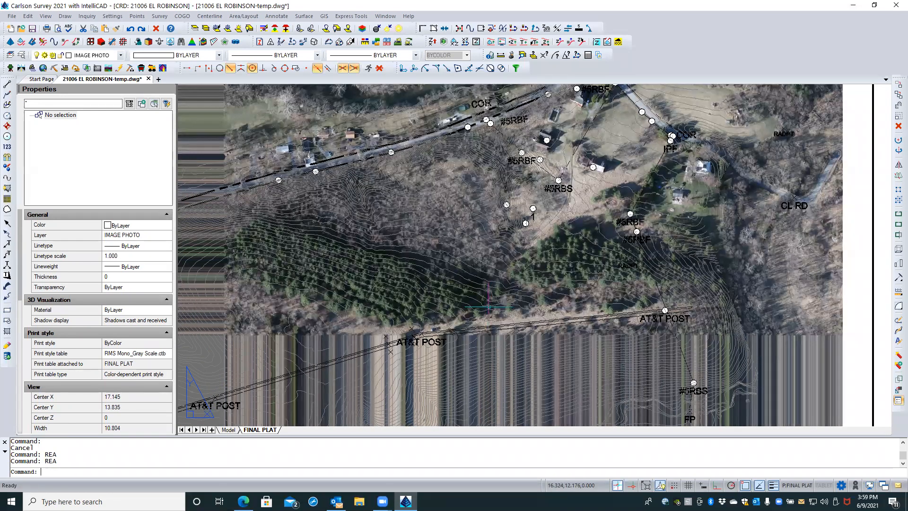
text(REA)
key(Return)
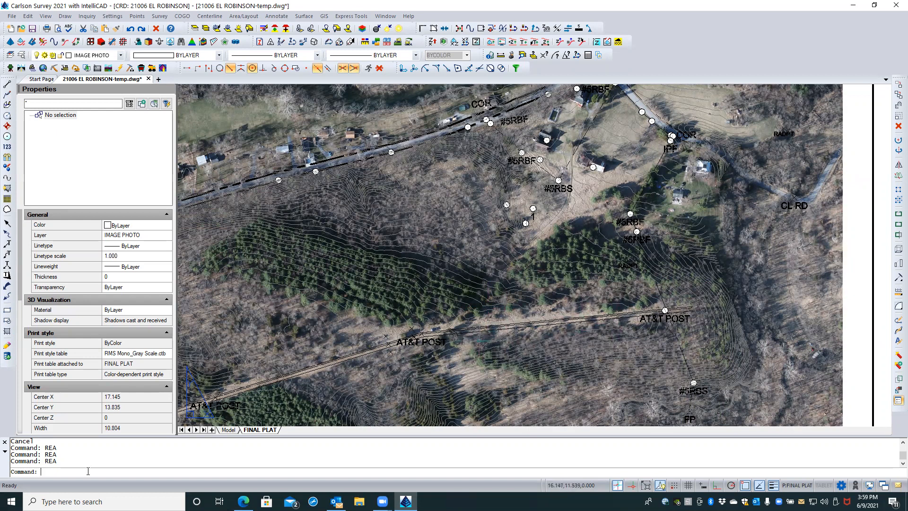
- Run VIEWRES, enabling fast zooms and accepting a curve display quality of 20000
text(VIEWRES)
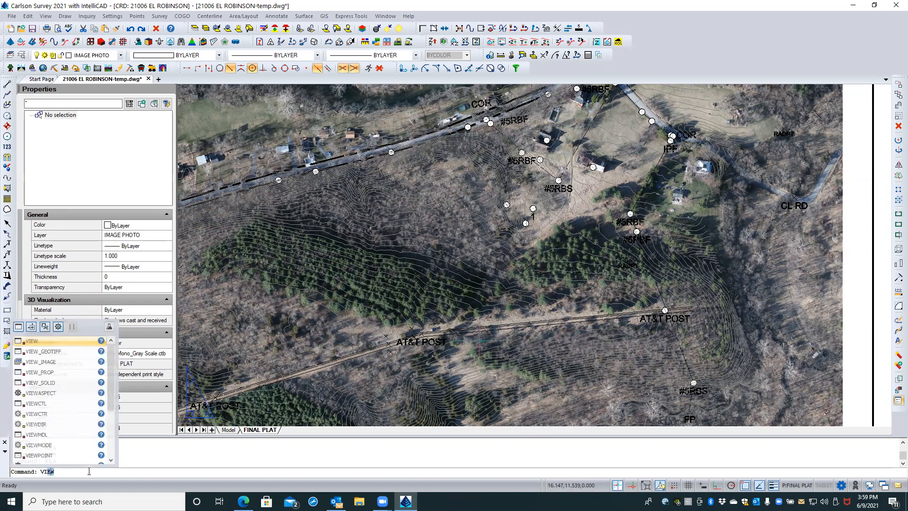
key(Return)
key(Return)
key(Escape)
key(Escape)
text(VIEWRES)
key(Return)
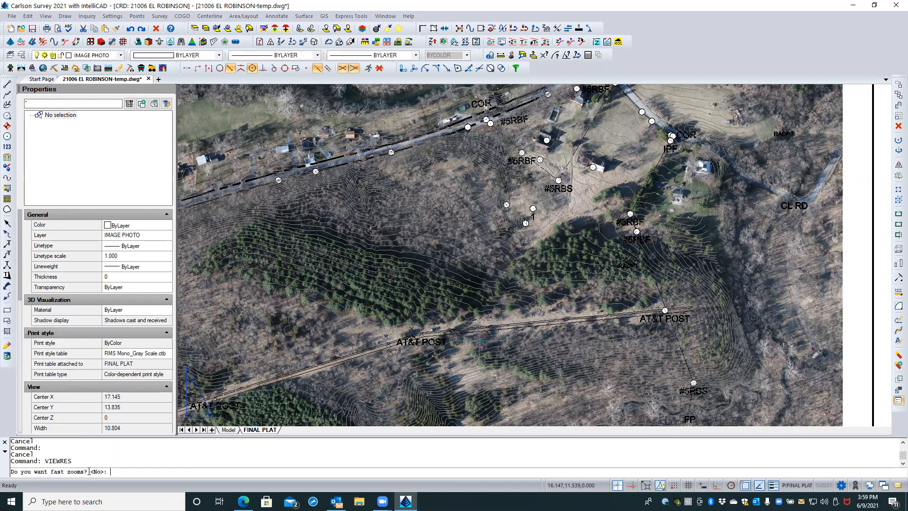
text(Y)
key(Return)
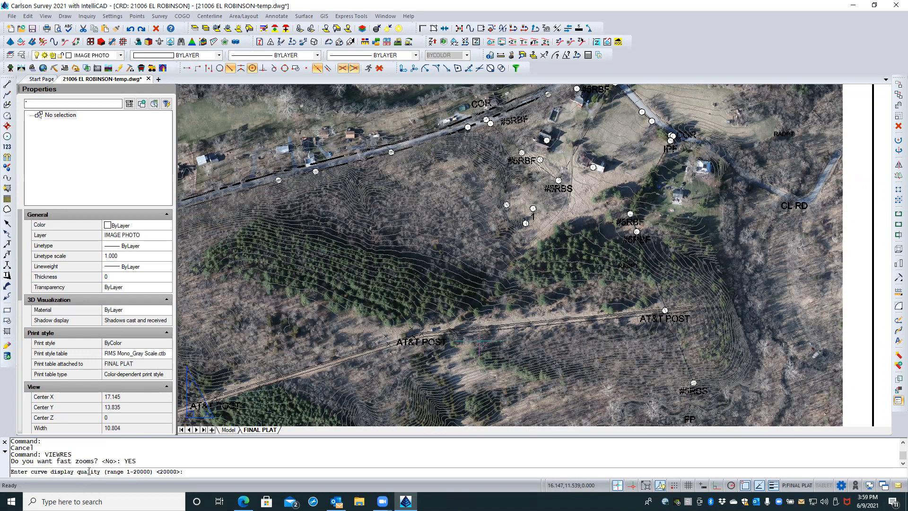
key(Return)
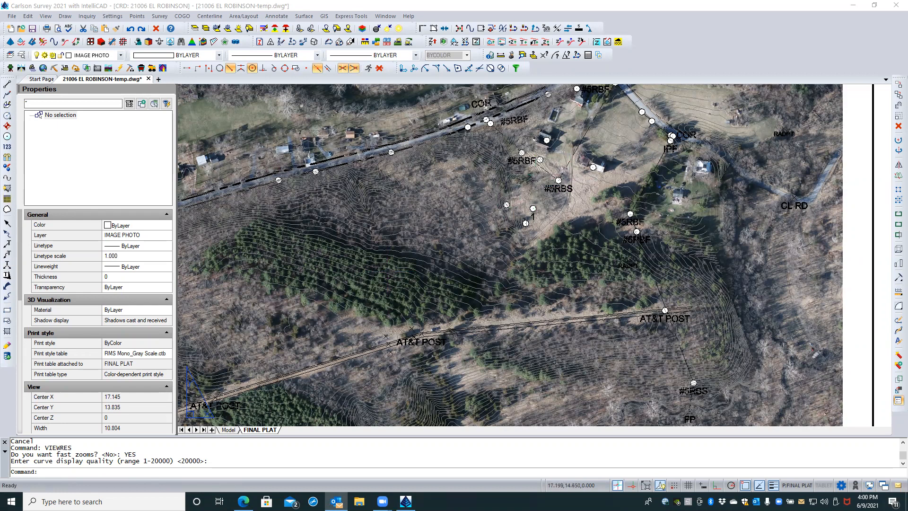
- Save the drawing and open the layer list in the drawing explorer
scroll(534, 179, down, 2)
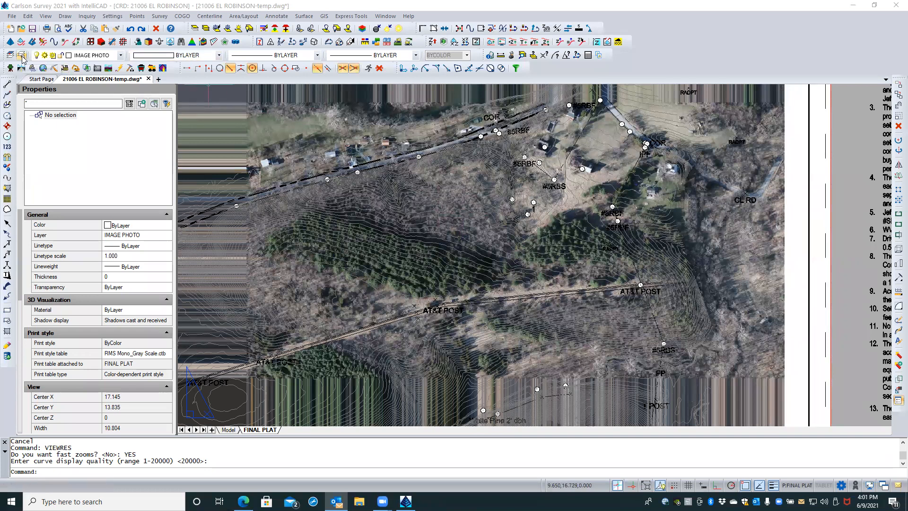
click(34, 29)
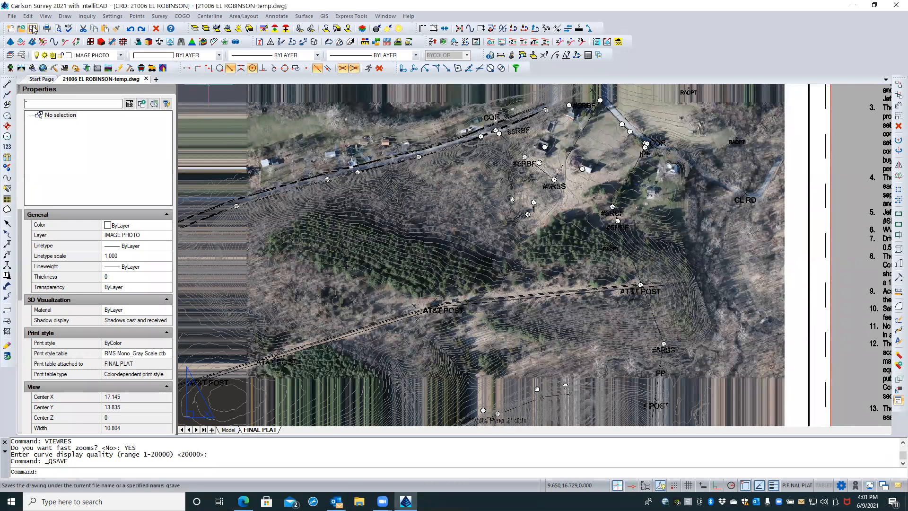
click(21, 56)
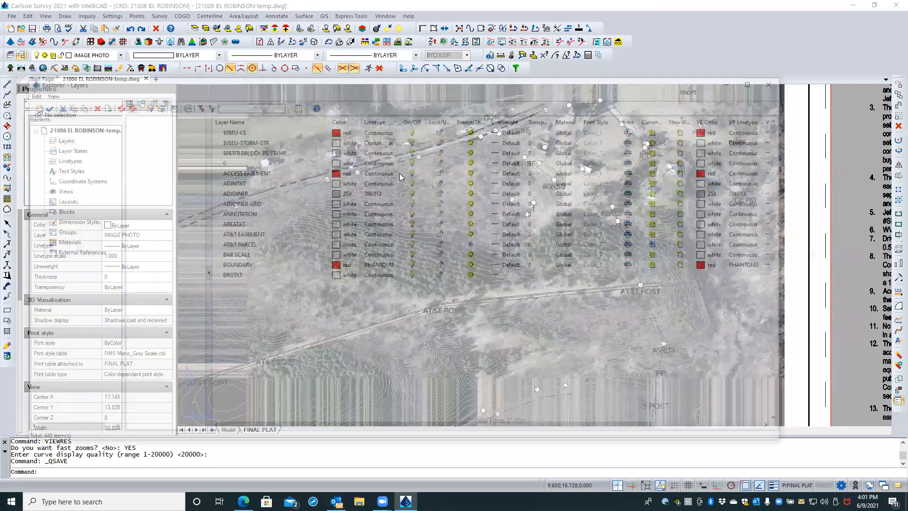